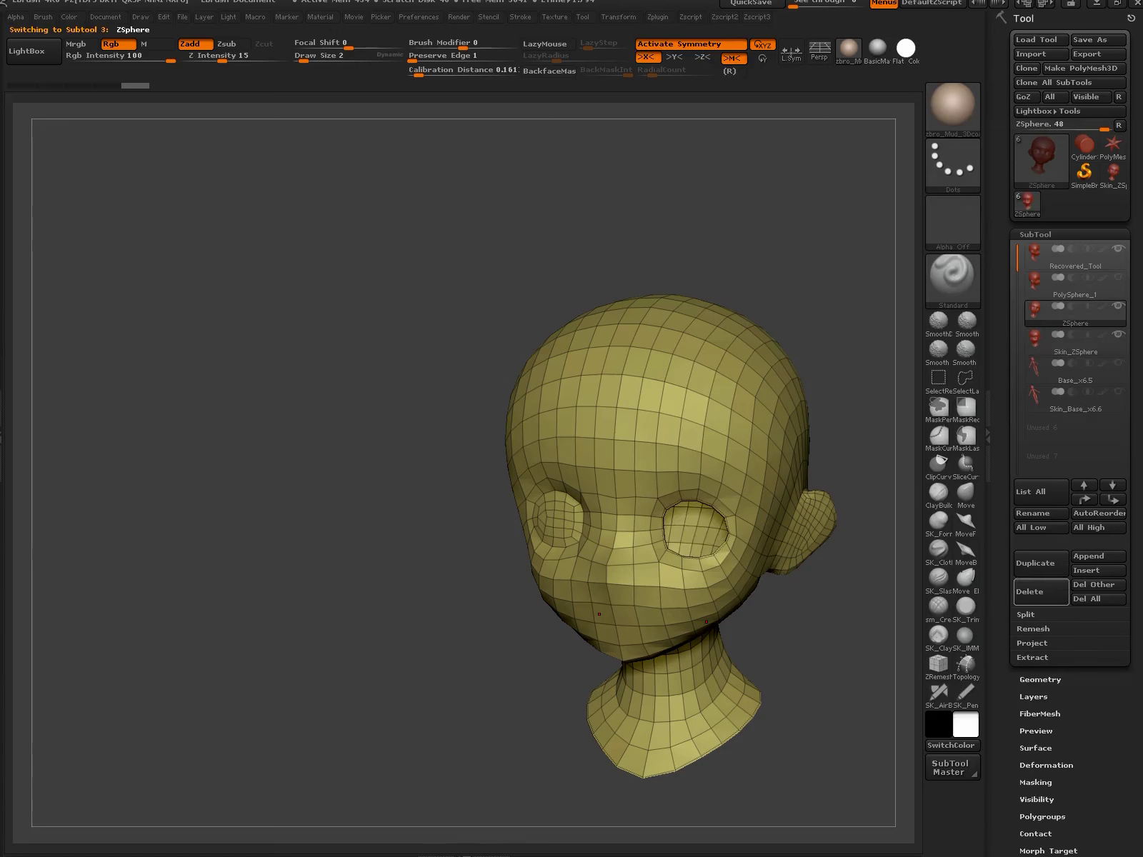
- Delete the ZSphere subtool, lasso-isolate the first eye patch, then unhide the head
left_click(1029, 592)
left_click(878, 627)
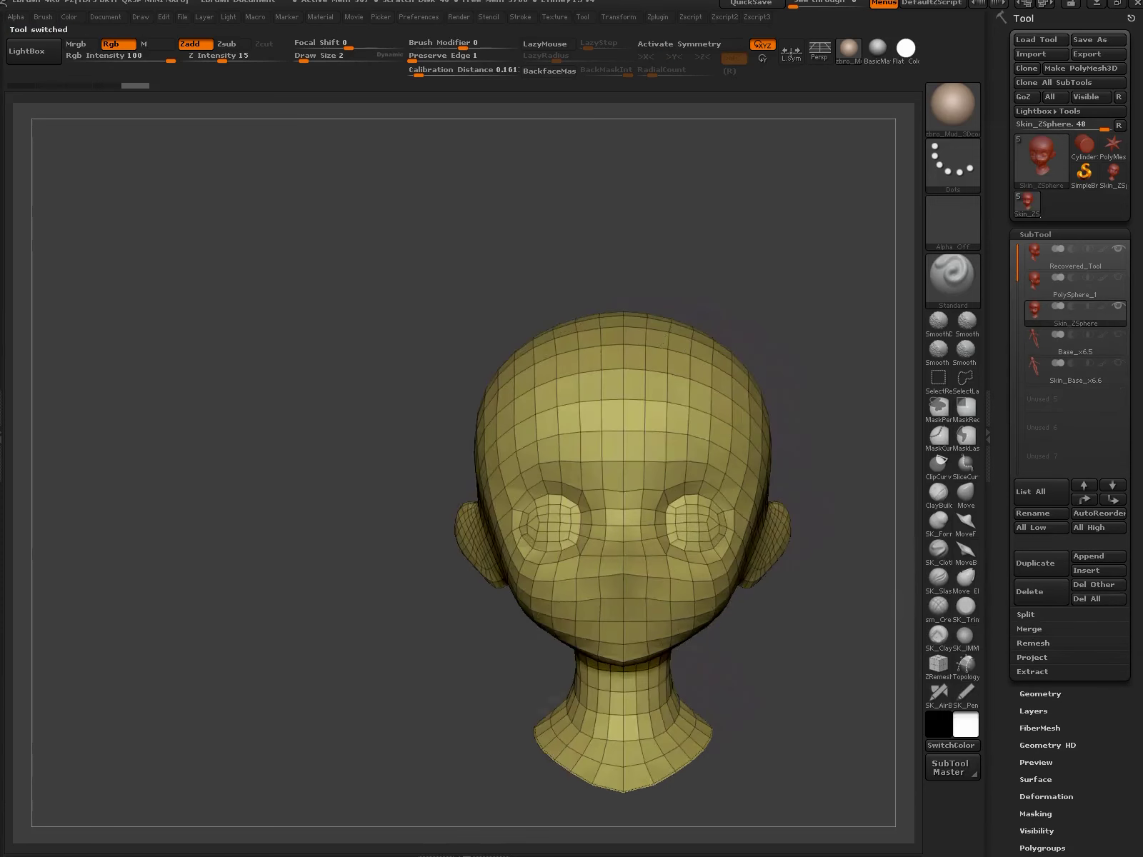
left_click(938, 377)
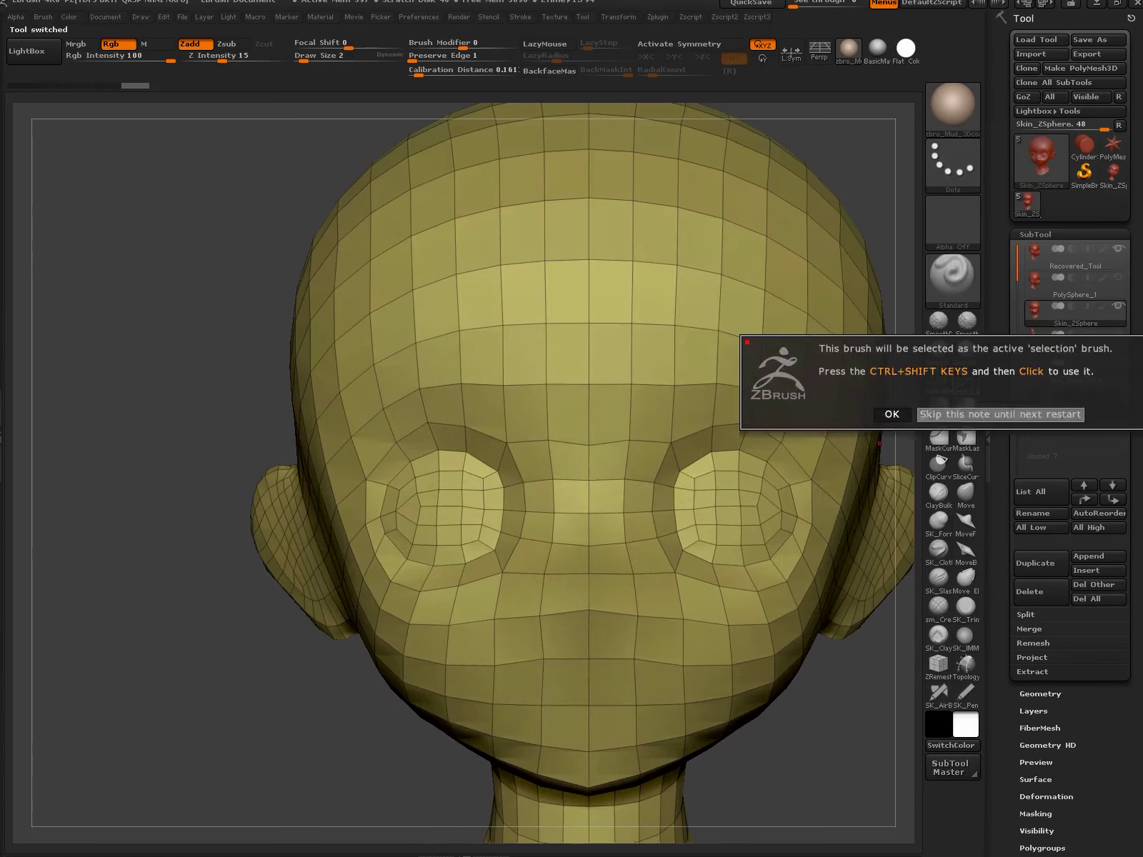
left_click_drag(879, 443, 681, 499)
left_click_drag(538, 454, 506, 507, "ctrl+alt+shift")
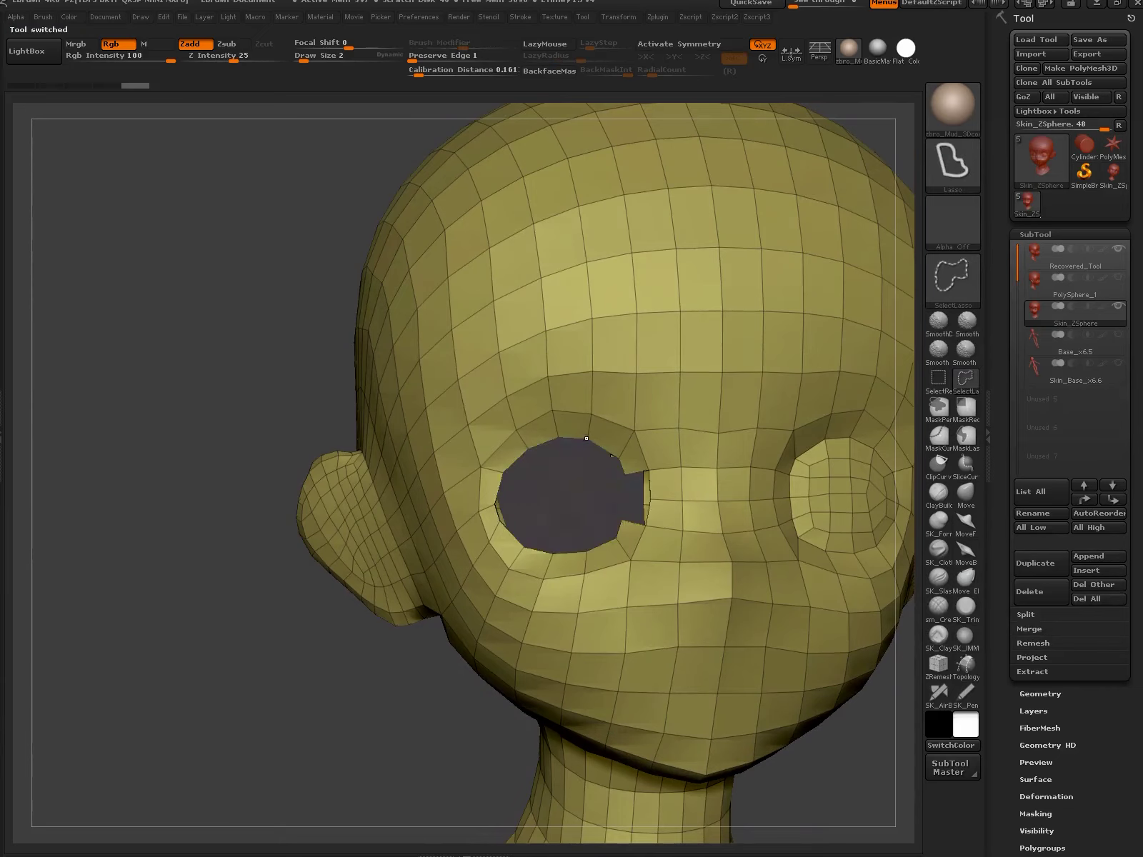
left_click(214, 285, "ctrl+shift")
left_click_drag(286, 357, 214, 428)
left_click_drag(636, 671, 493, 385, "ctrl+alt+shift")
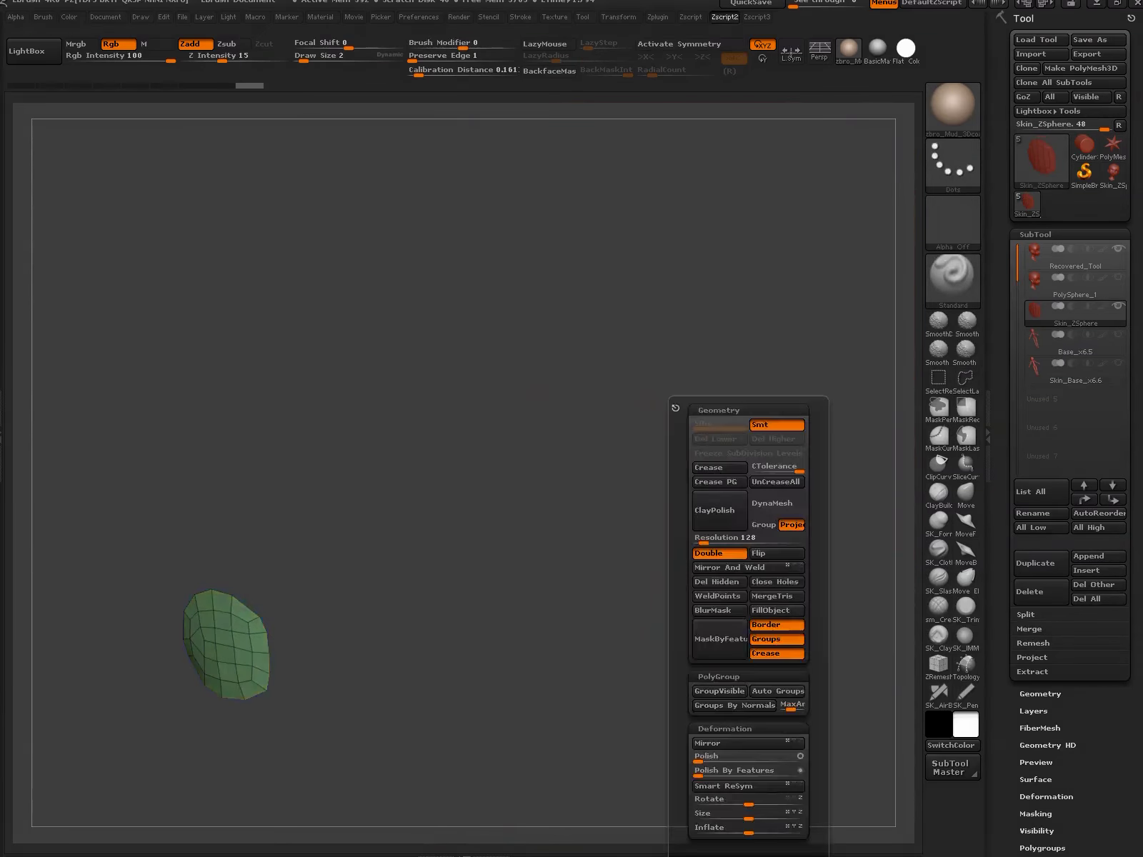
left_click(429, 286, "ctrl+shift")
left_click_drag(429, 286, 552, 384)
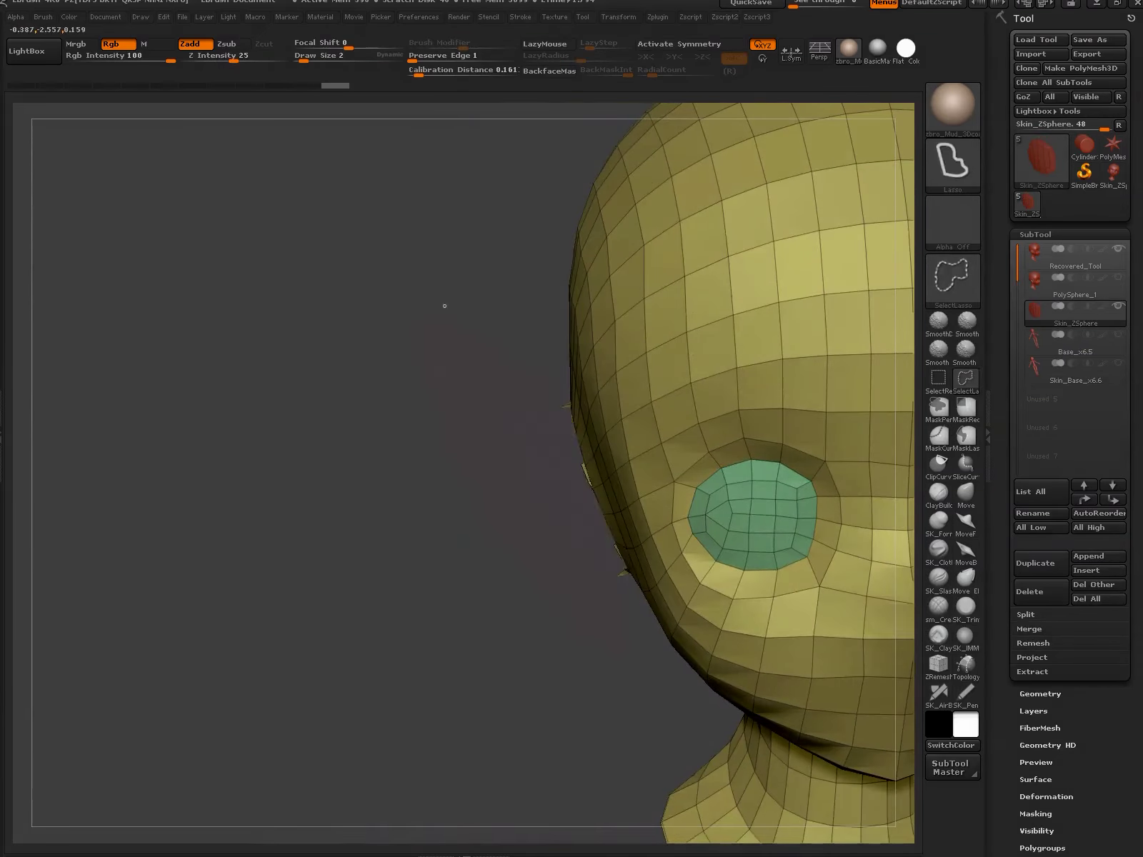
- Isolate the second eye patch, group it with Ctrl+W, and unhide the whole head
left_click_drag(444, 306, 687, 516)
left_click_drag(629, 473, 622, 471, "ctrl+alt+shift")
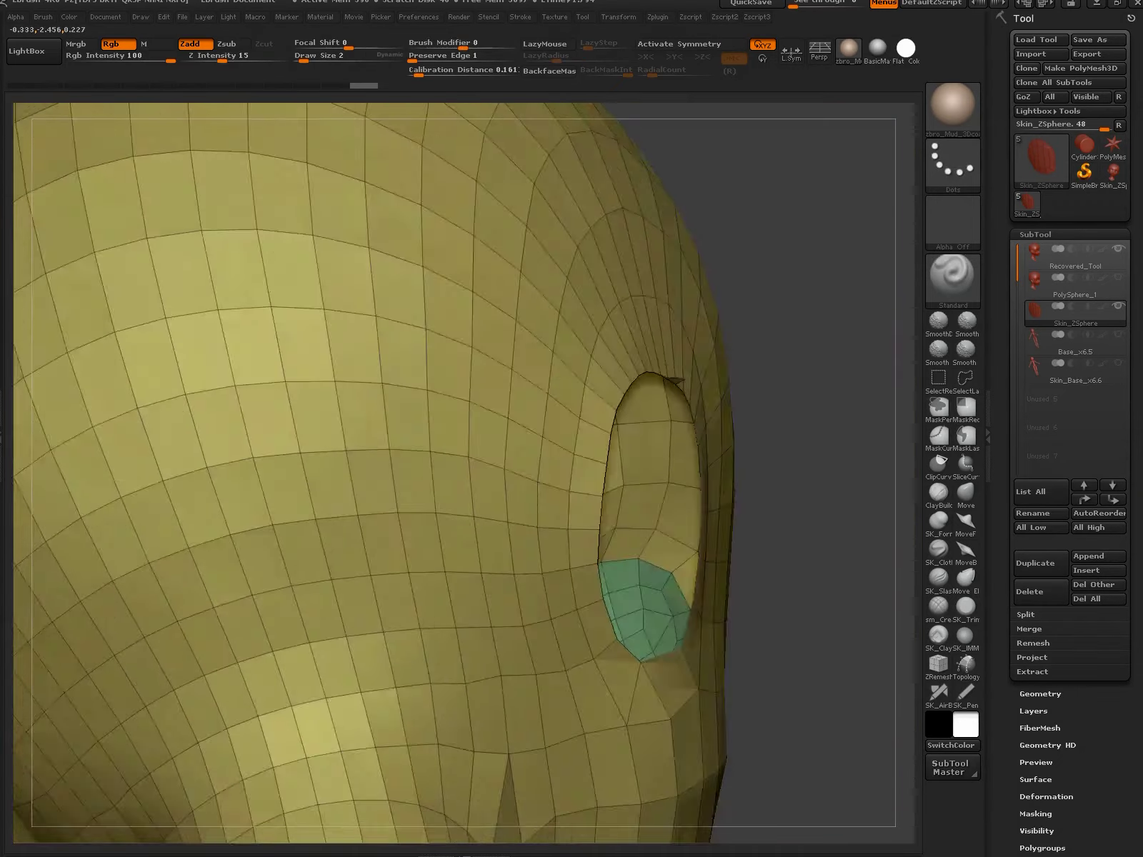
left_click(625, 413, "ctrl+shift")
left_click(708, 711, "ctrl+shift")
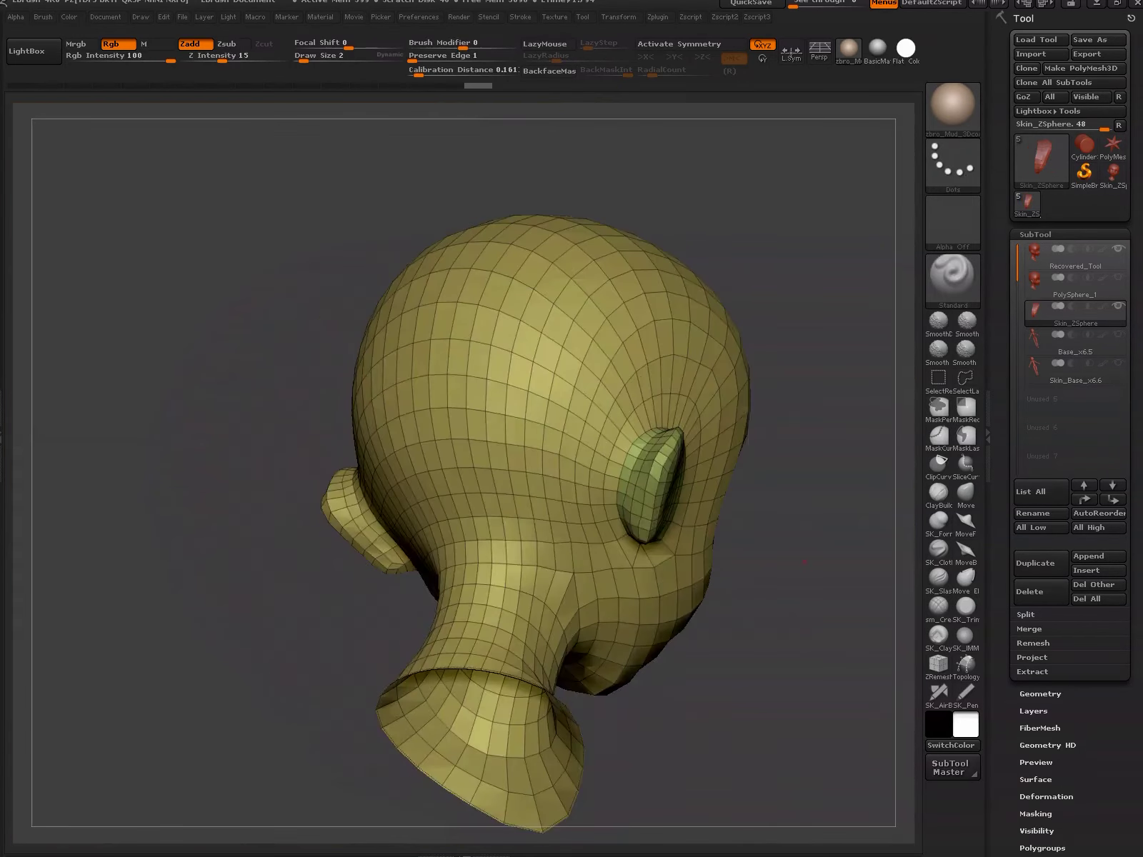
left_click_drag(708, 711, 684, 487)
left_click(683, 488, "ctrl+shift")
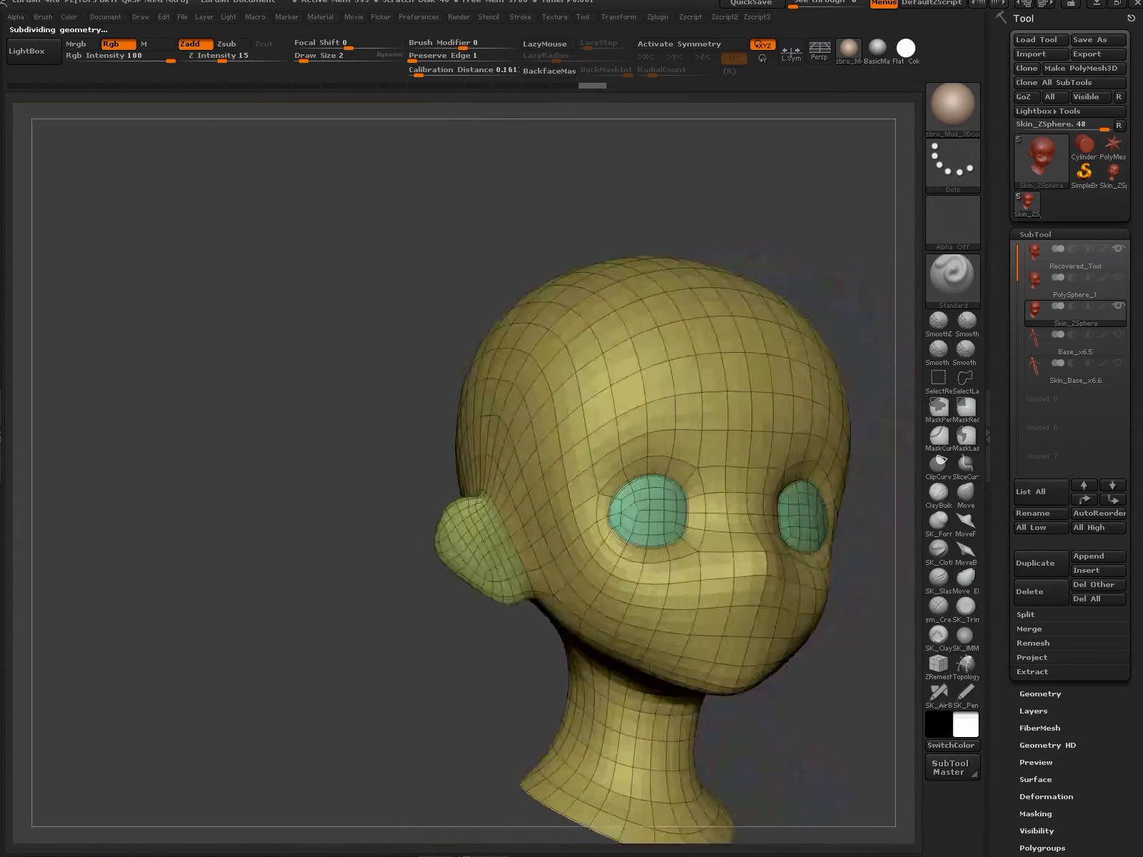
- Pick a reshaping brush and orbit the level-2 head to inspect it all around
left_click_drag(286, 428, 500, 428)
left_click(937, 320)
left_click(892, 381)
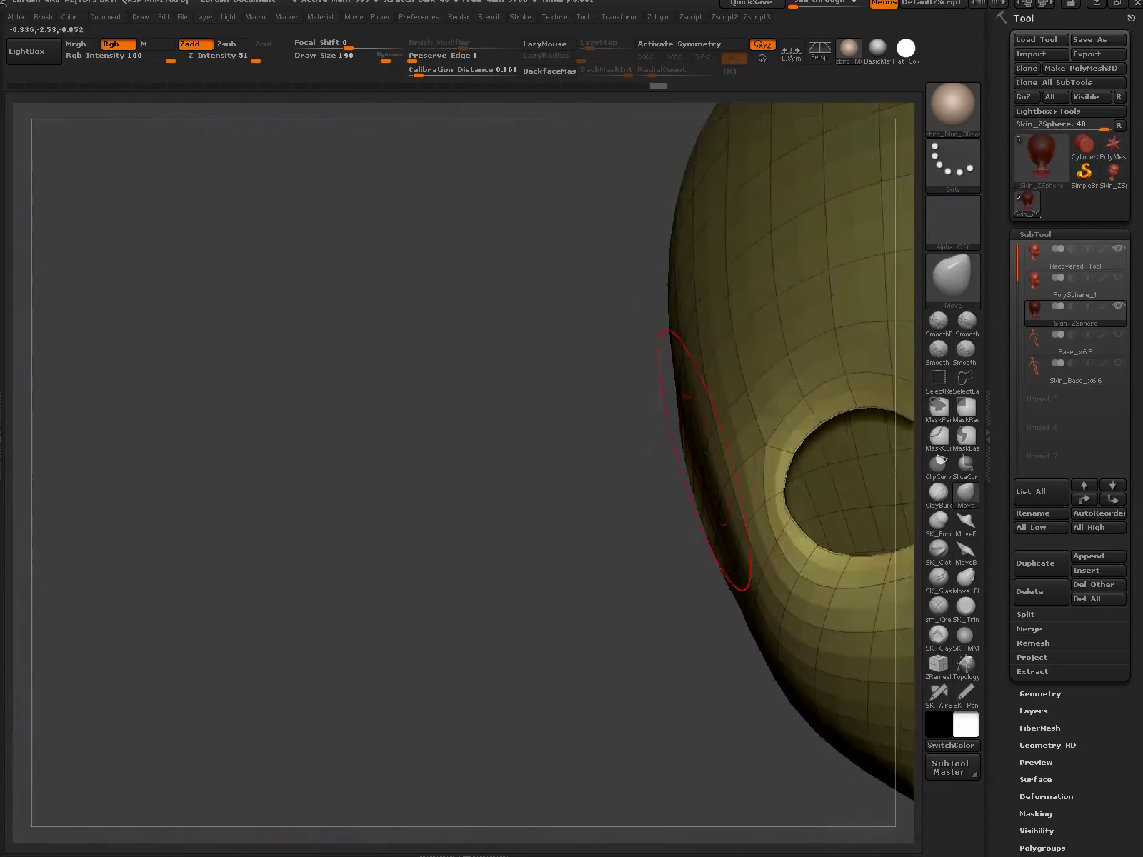
mouse_move(428, 428)
left_mouse_down()
mouse_move(607, 428)
mouse_move(684, 531)
left_mouse_up()
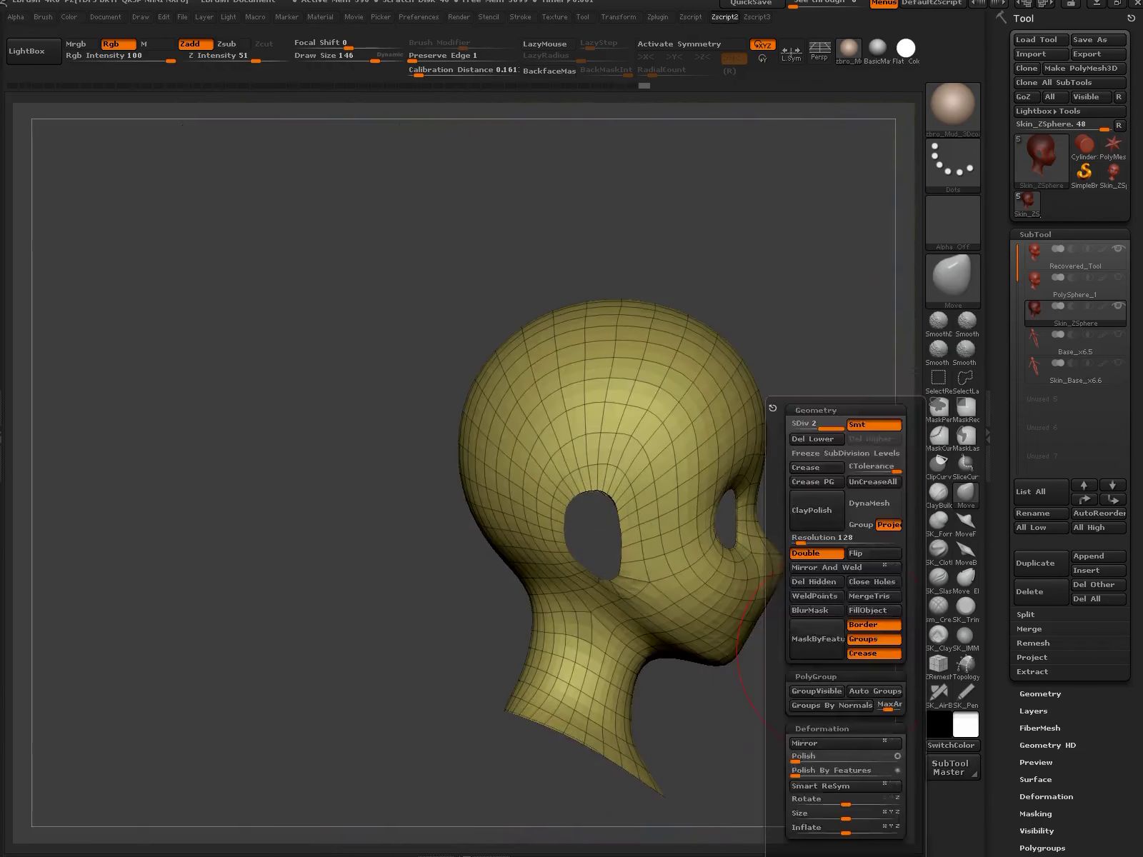
- Mask the right half, check symmetry, then clear the mask and enable X symmetry
left_click_drag(862, 224, 612, 765, "ctrl")
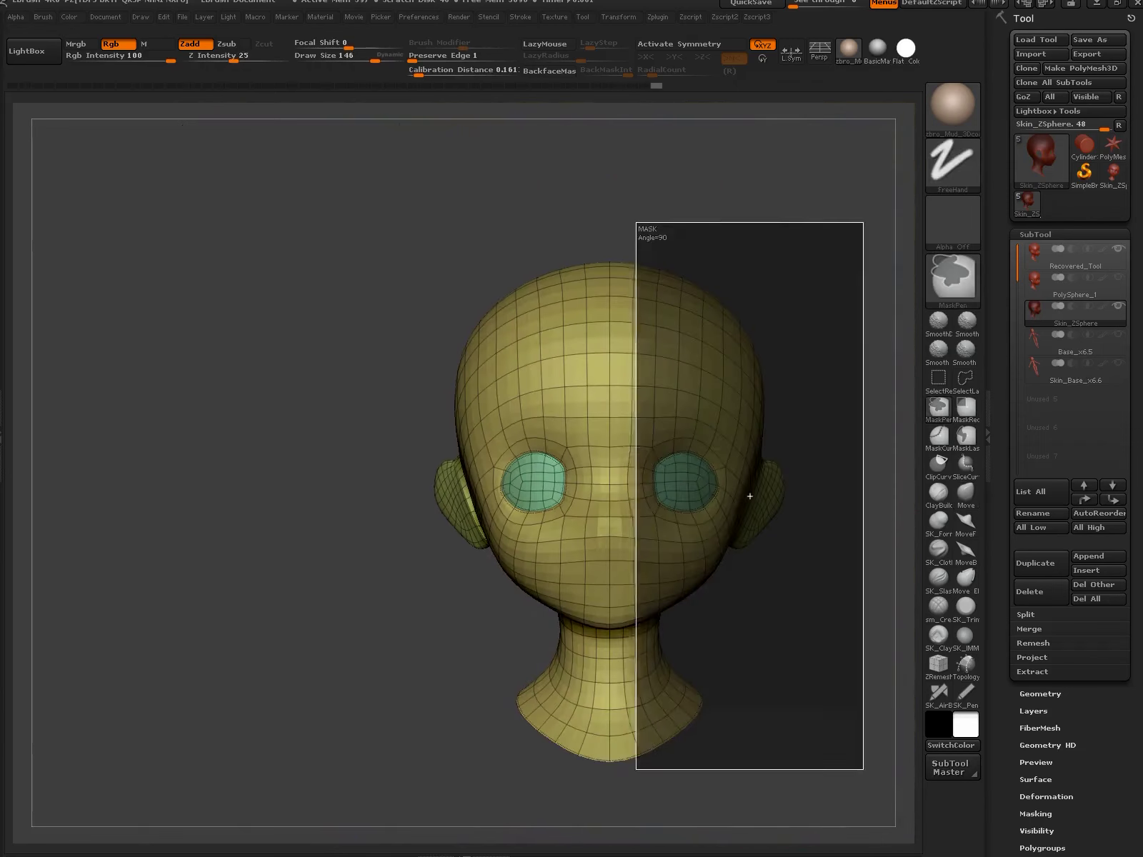
left_click(816, 658, "ctrl")
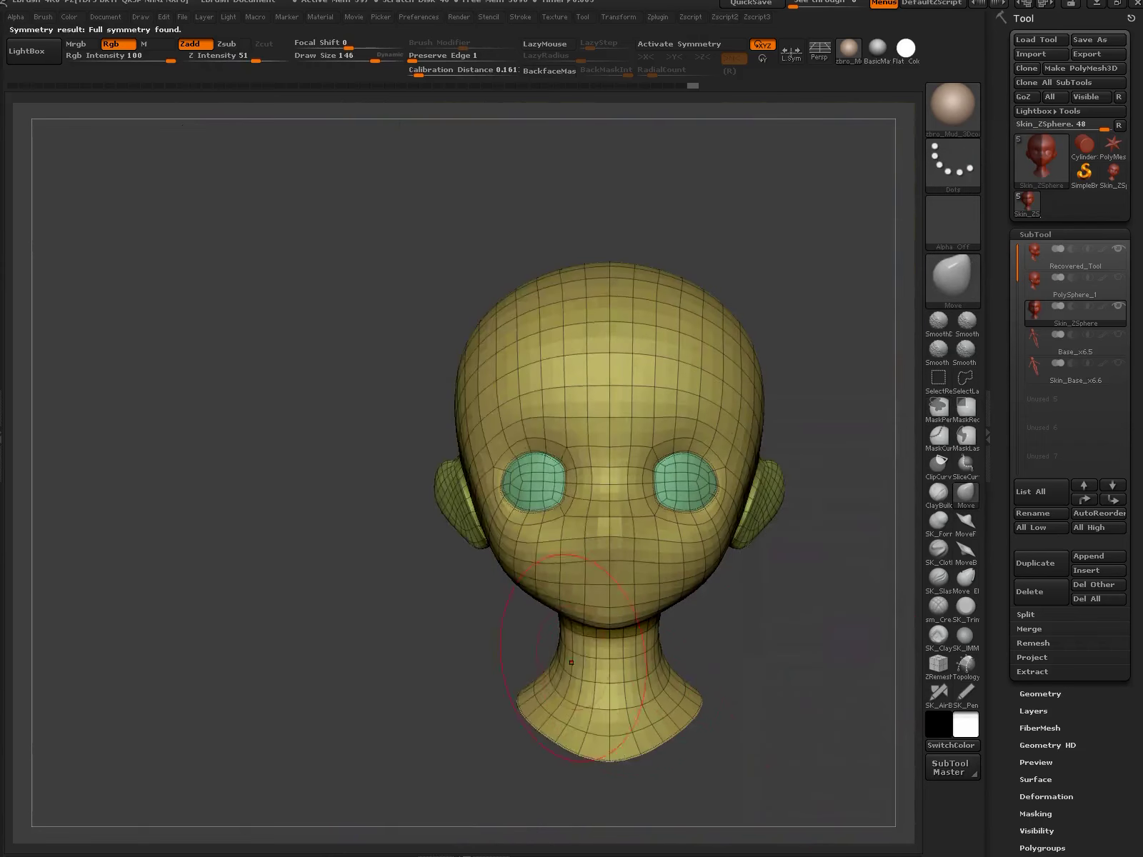
left_click_drag(816, 658, 605, 505)
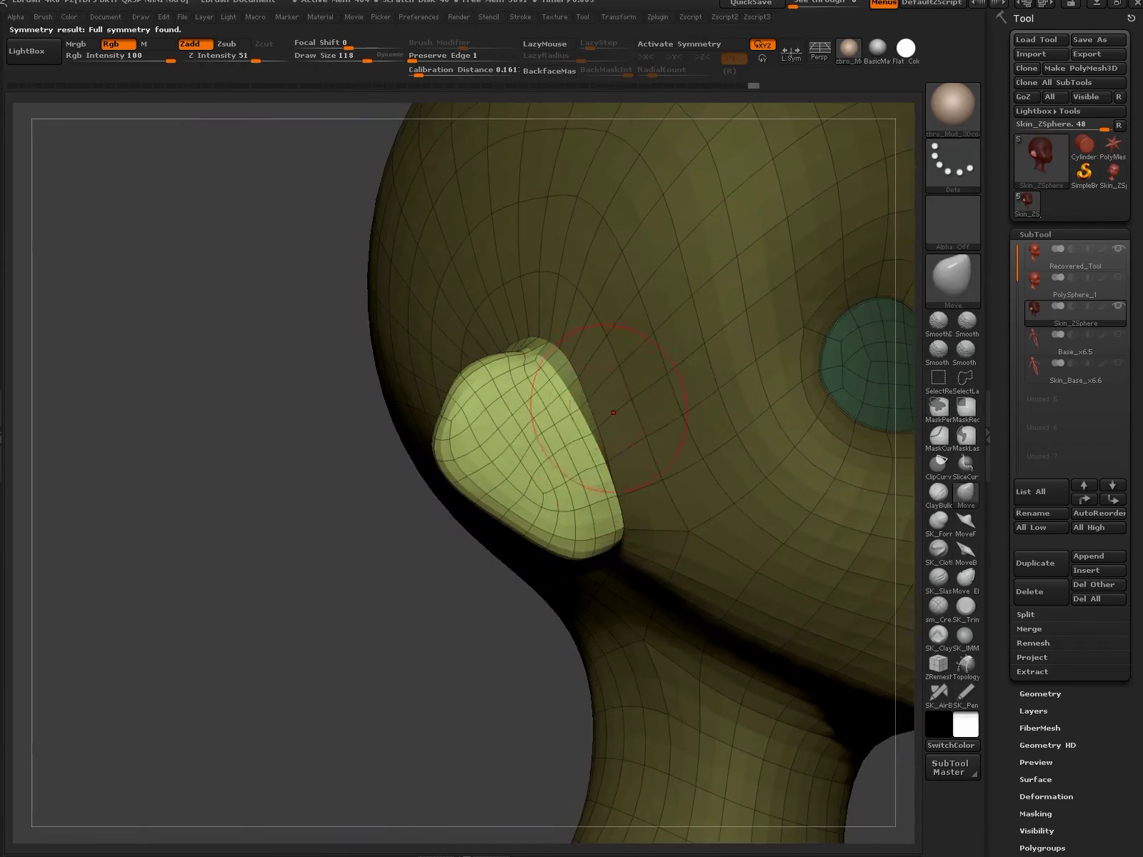
key("x")
key("space")
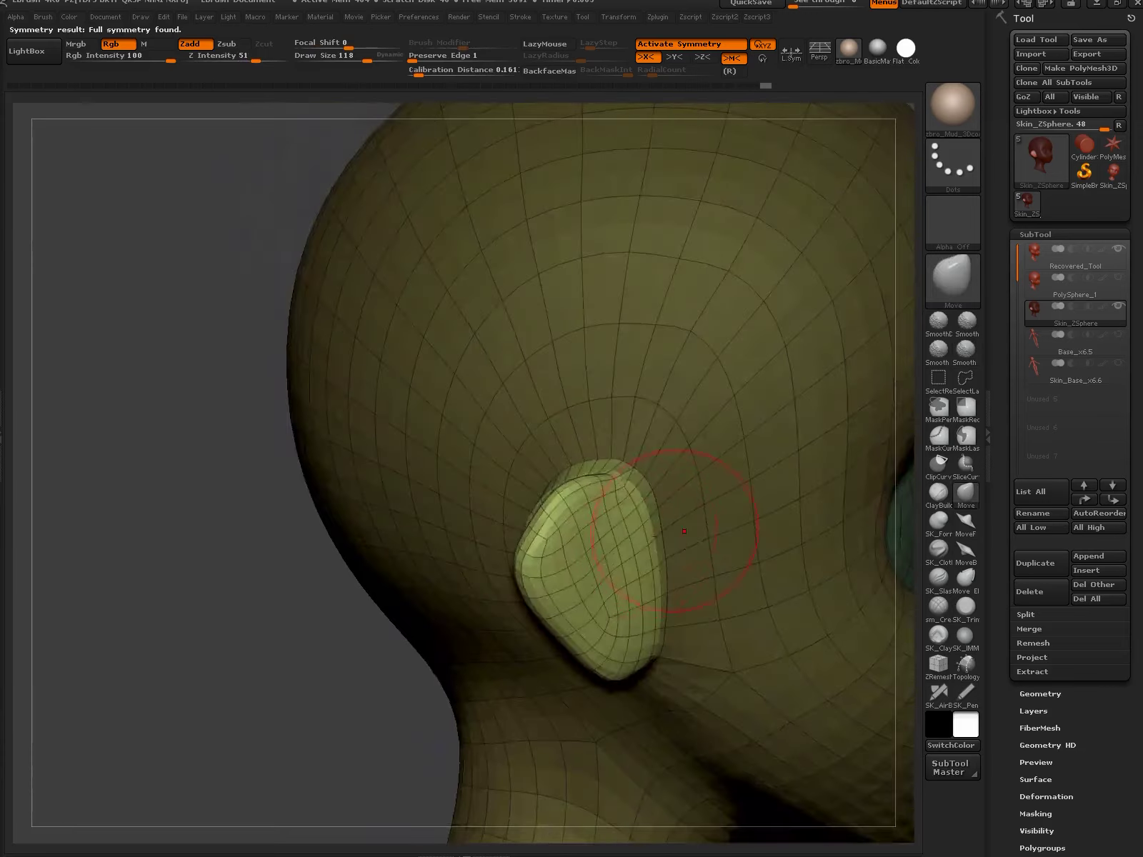
- Pull both ears outward into flatter, pointed flaps with a resized brush
mouse_move(550, 379)
left_mouse_down("alt")
mouse_move(854, 688)
mouse_move(721, 564)
mouse_move(765, 510)
left_mouse_up("alt")
left_click_drag(816, 586, 721, 493)
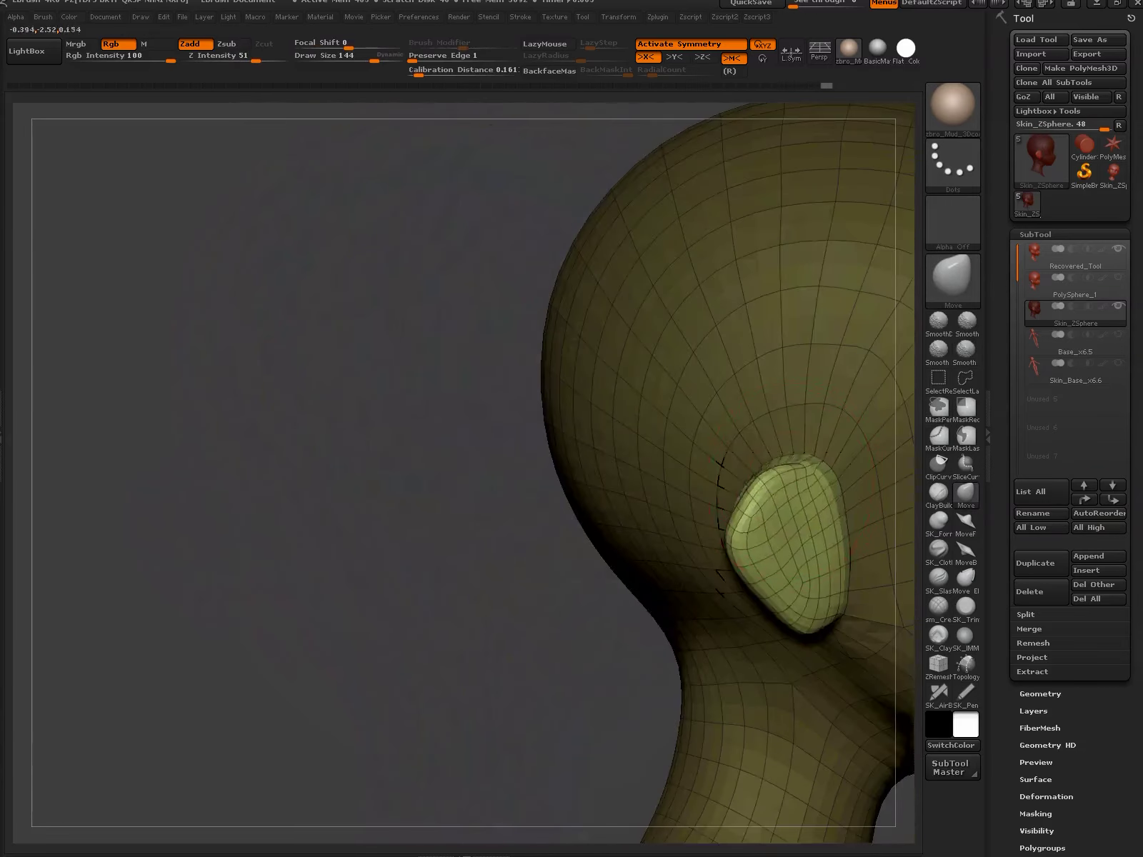
left_click_drag(789, 525, 643, 500)
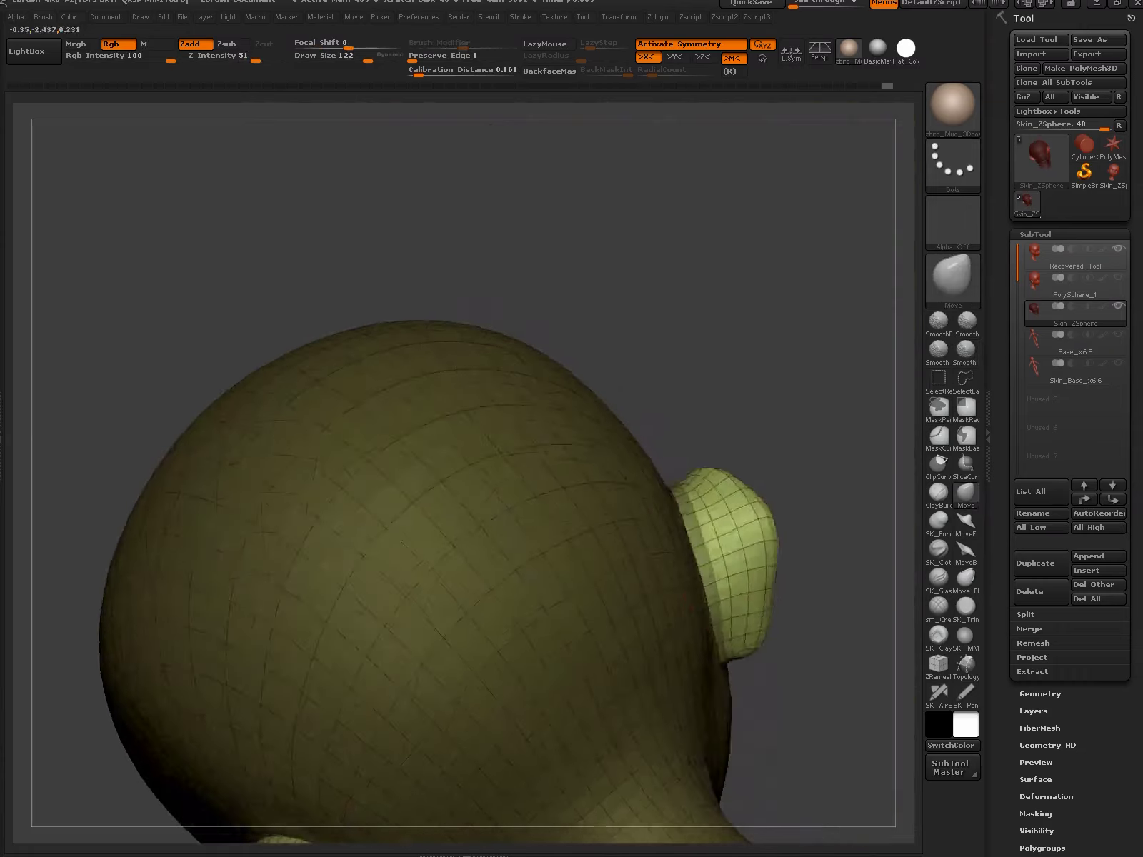
mouse_move(842, 592)
left_mouse_down()
mouse_move(735, 638)
mouse_move(777, 623)
left_mouse_up()
right_click(735, 638)
left_click_drag(709, 598, 757, 593)
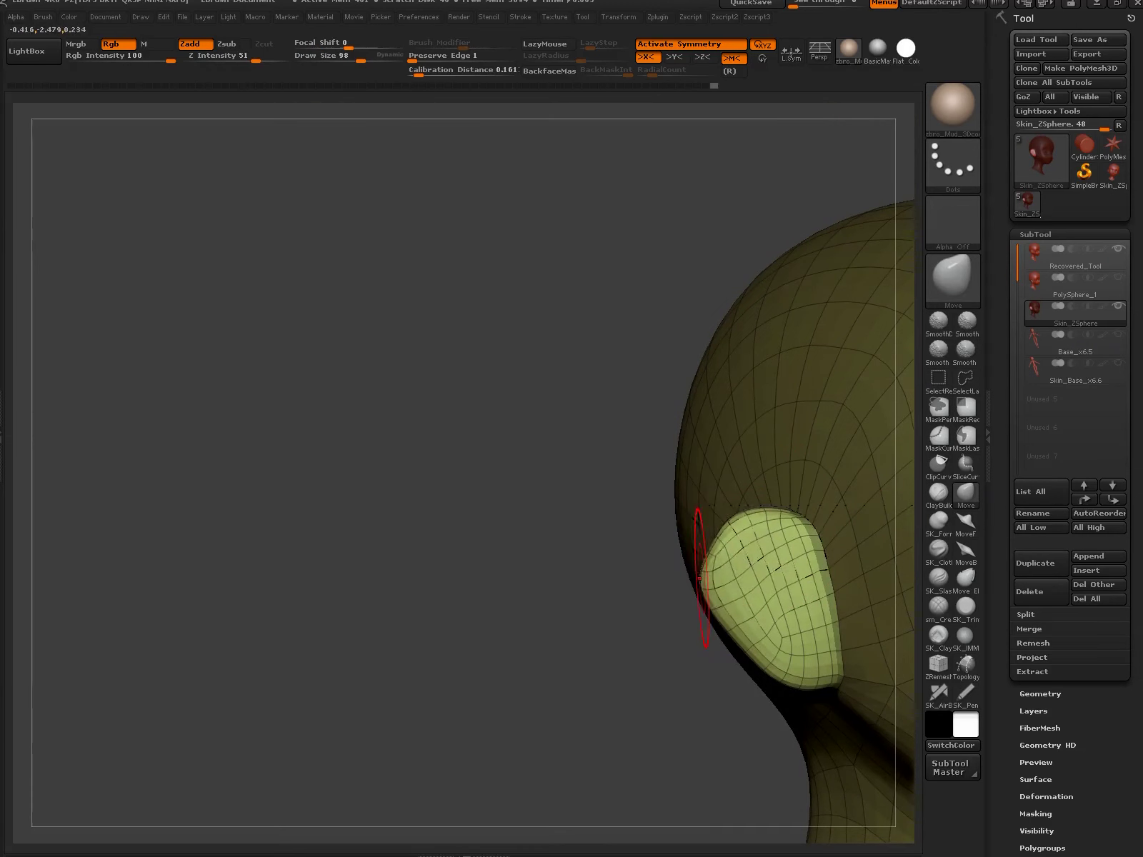
mouse_move(747, 576)
left_mouse_down()
mouse_move(777, 600)
mouse_move(747, 567)
left_mouse_up()
key("shift+f")
- Shape both ears from the back with the Move brush, enlarging it and smoothing
key("b")
key("m")
key("v")
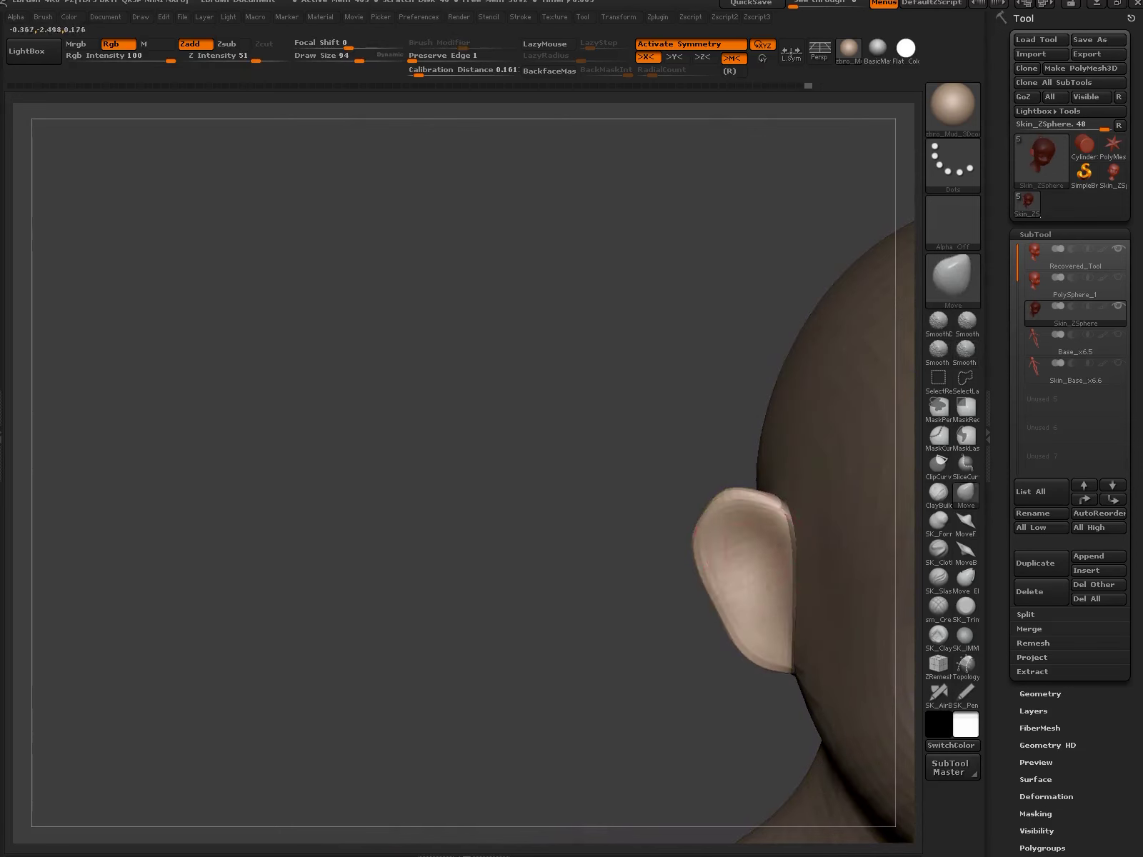
mouse_move(747, 641)
left_mouse_down("shift")
mouse_move(741, 627)
mouse_move(693, 632)
left_mouse_up("shift")
left_click_drag(815, 590, 758, 489, "shift")
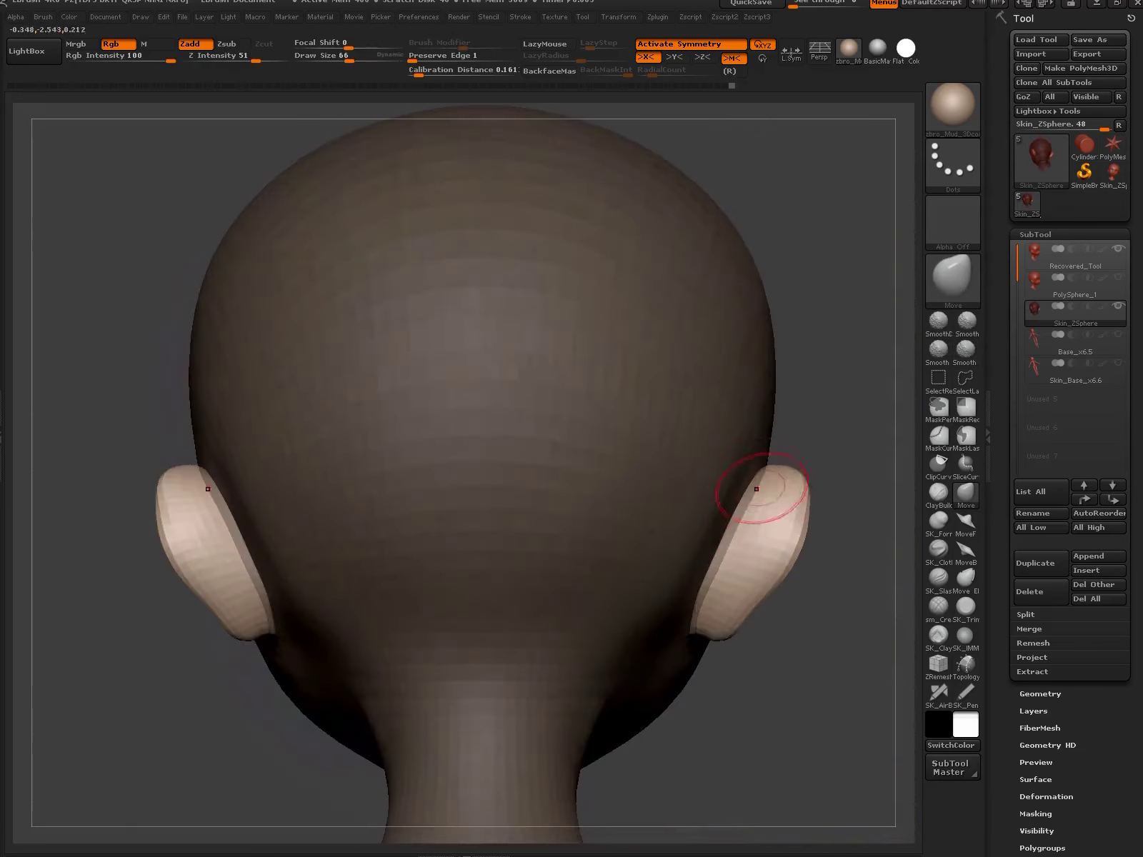
left_click_drag(743, 571, 842, 543)
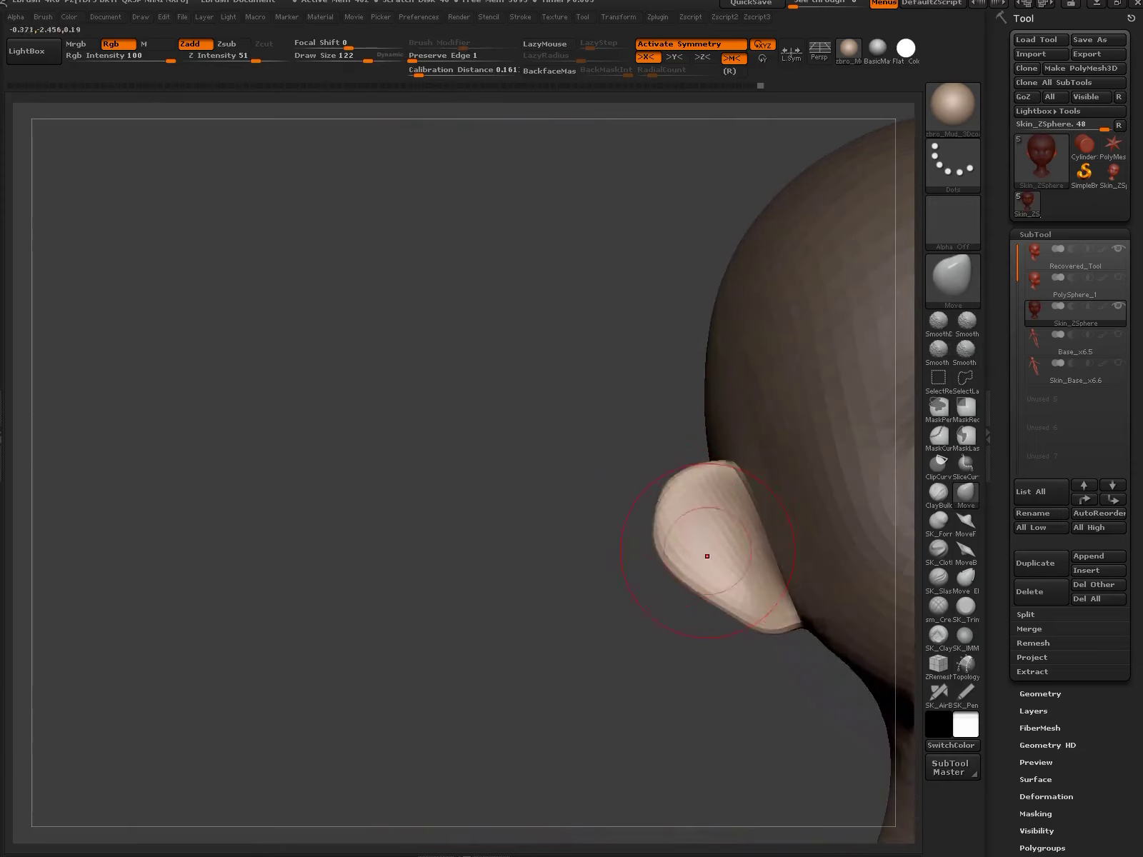
mouse_move(705, 556)
left_mouse_down()
mouse_move(683, 625)
mouse_move(559, 528)
mouse_move(586, 500)
left_mouse_up()
key("bracketright")
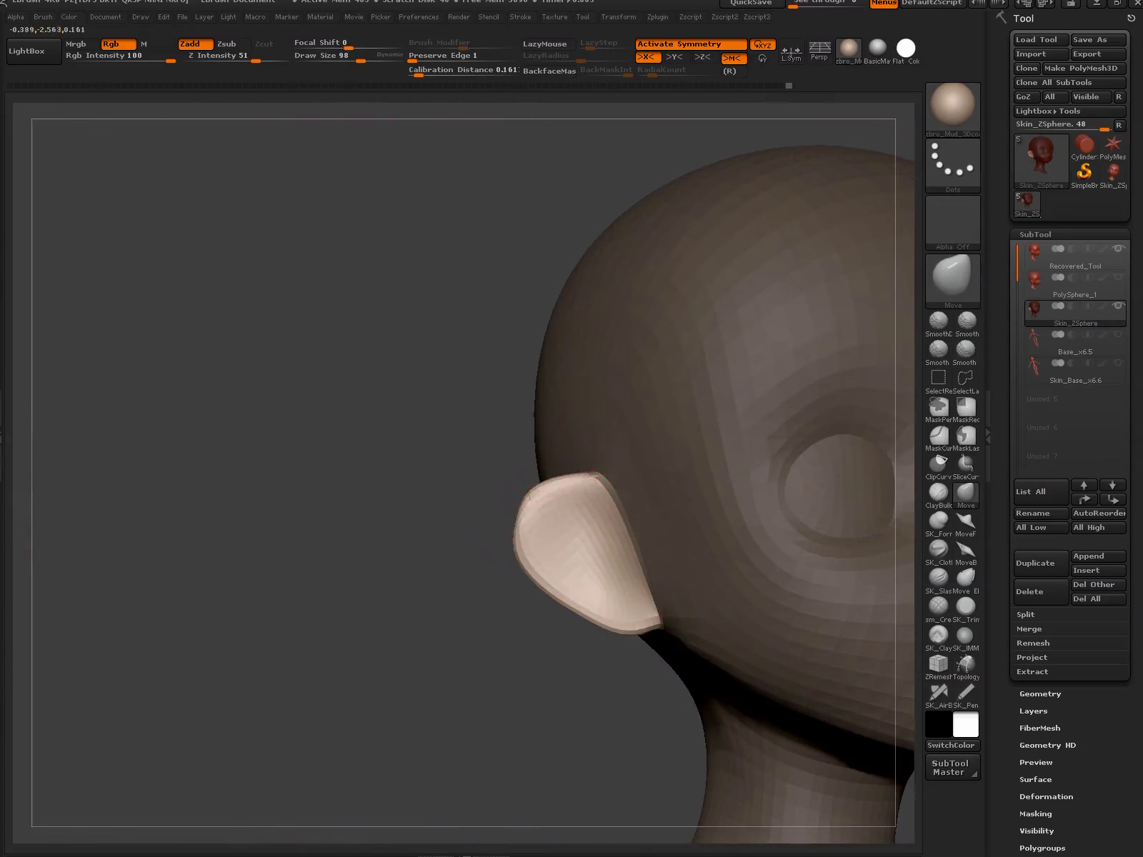
key("shift")
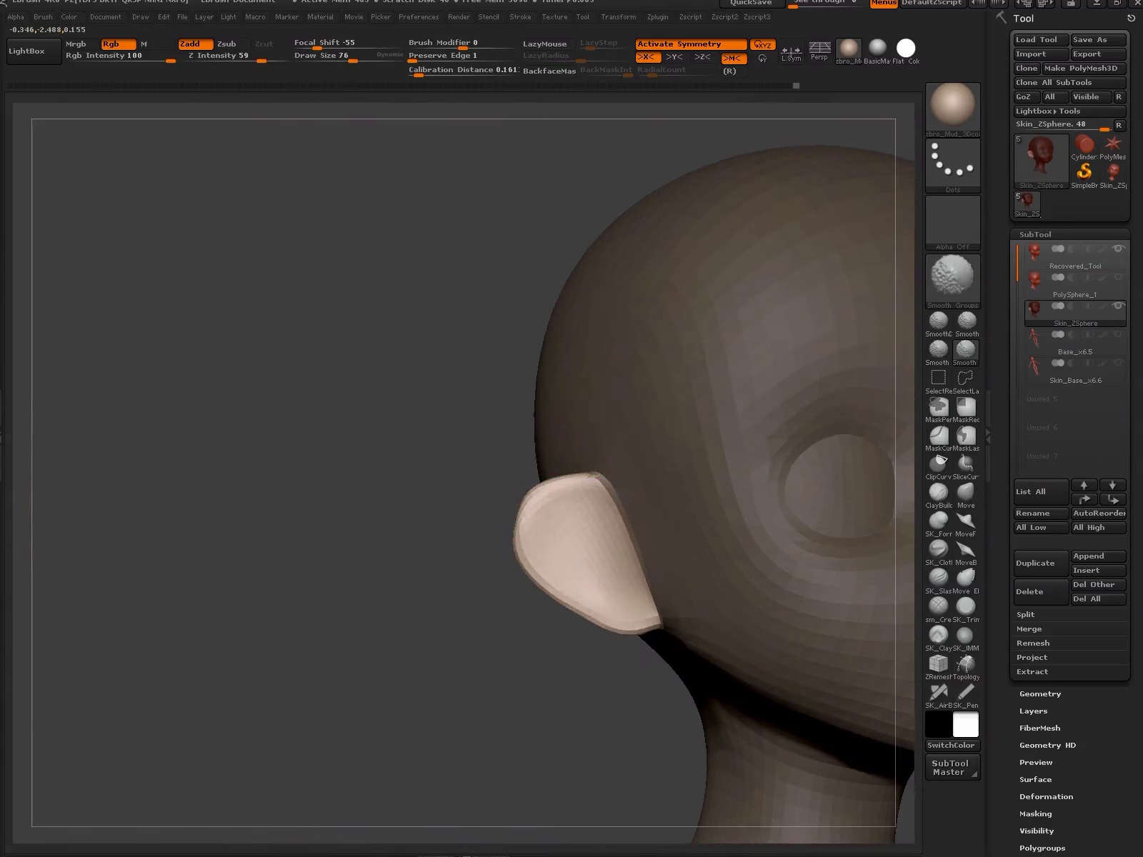
key("shift+f")
- Smooth the ears into thin shells against the head, toggling PolyFrame to check the mesh
mouse_move(607, 541)
left_mouse_down()
mouse_move(591, 601)
mouse_move(680, 579)
left_mouse_up()
right_click_drag(636, 573, 634, 520)
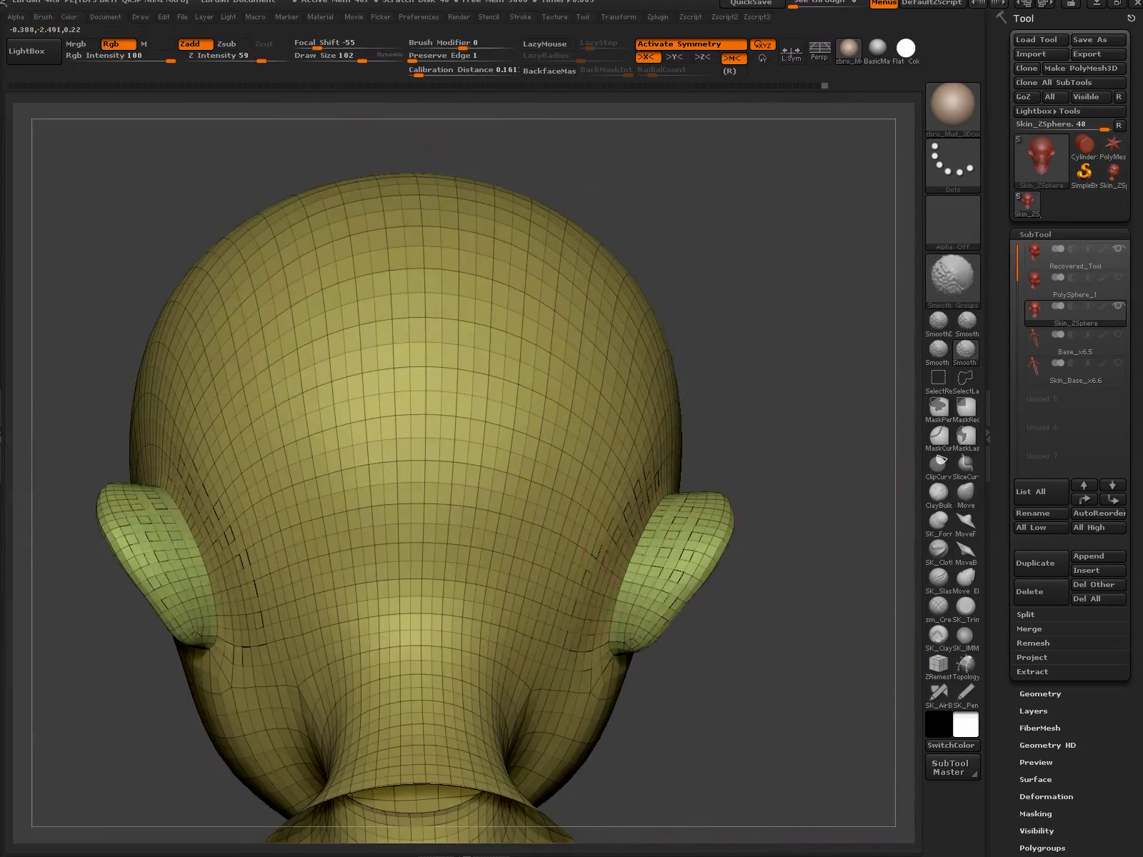
right_click_drag(556, 650, 546, 740)
key("shift+f")
right_click_drag(646, 599, 815, 457)
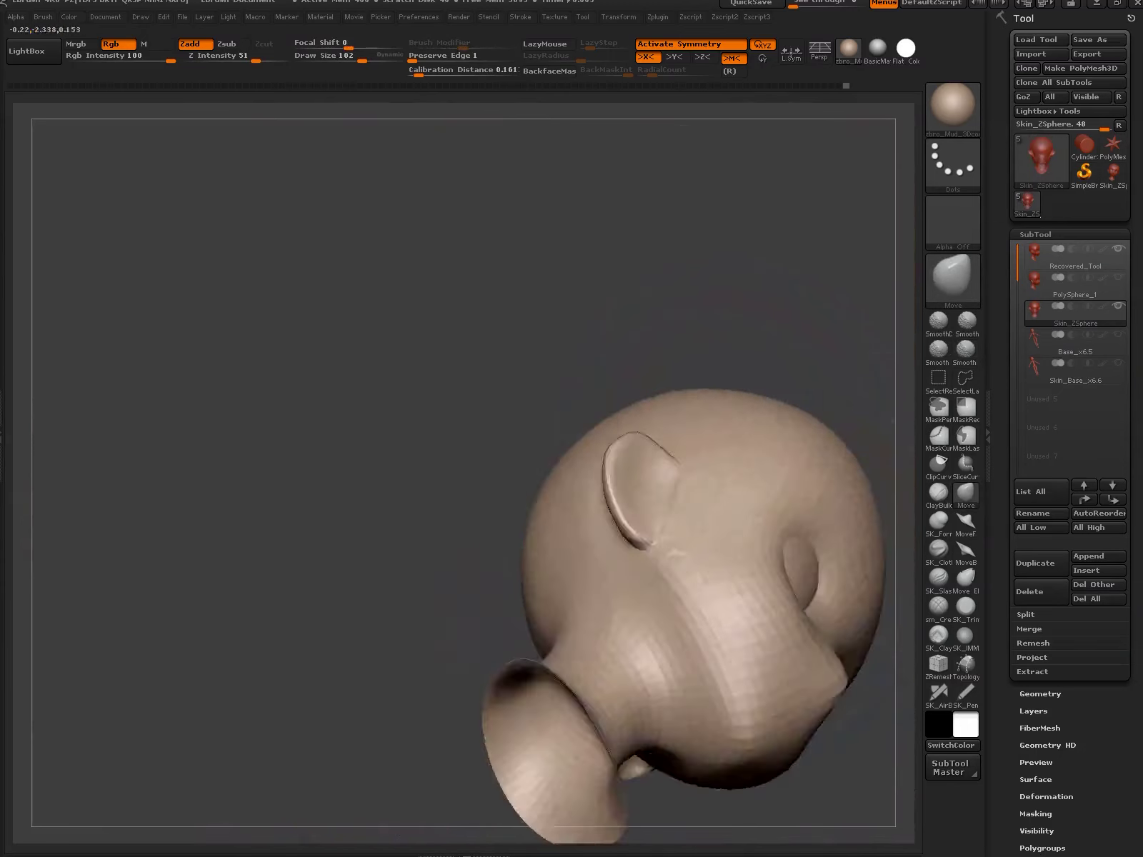
right_click_drag(642, 514, 614, 500, "shift")
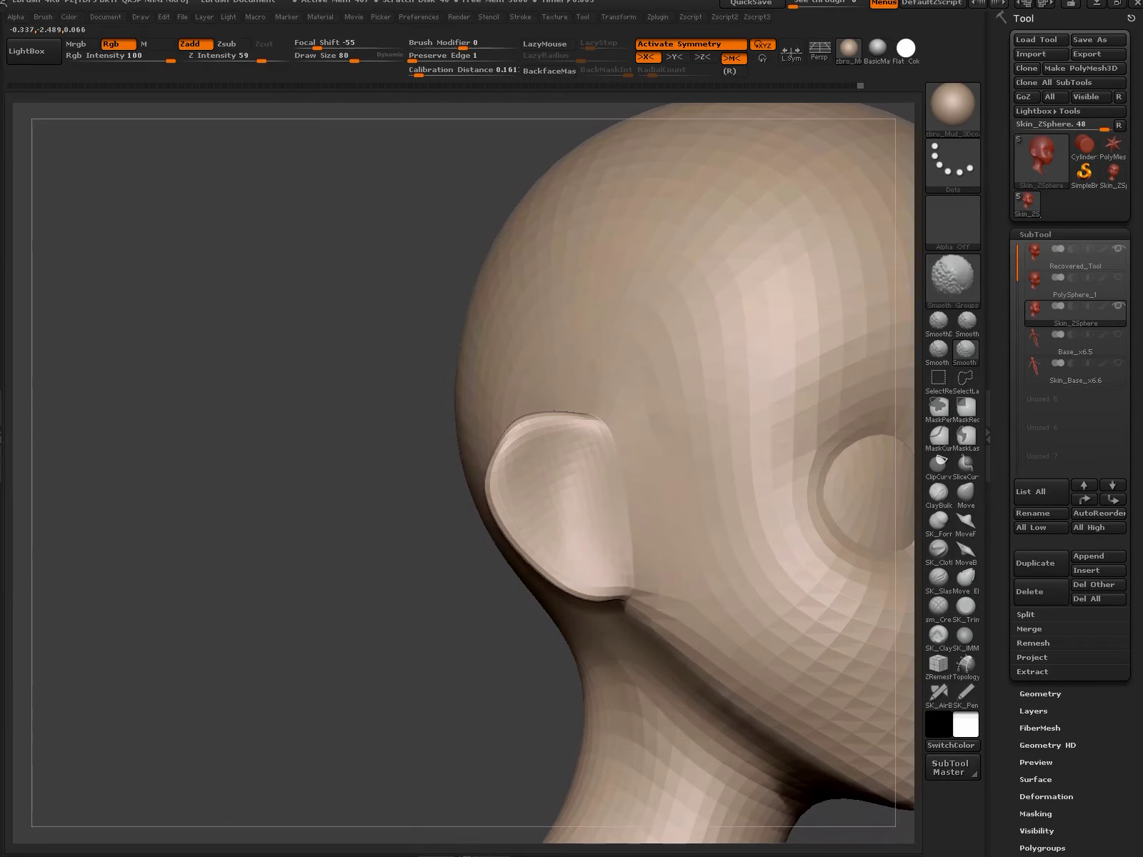
mouse_move(680, 375)
right_mouse_down()
mouse_move(643, 428)
mouse_move(669, 550)
mouse_move(703, 543)
mouse_move(643, 587)
mouse_move(650, 612)
mouse_move(725, 482)
right_mouse_up()
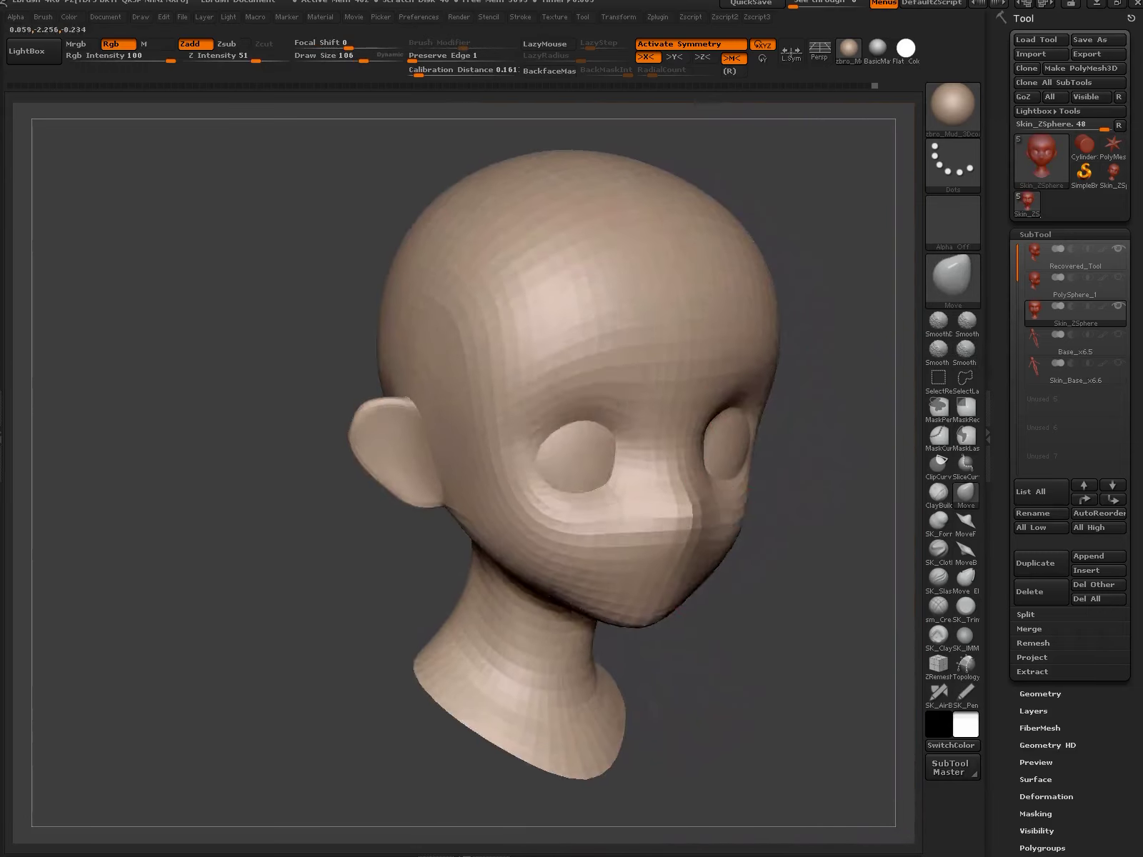
key("shift+f")
key("shift+f")
right_click_drag(543, 408, 625, 628, "alt")
key("shift+f")
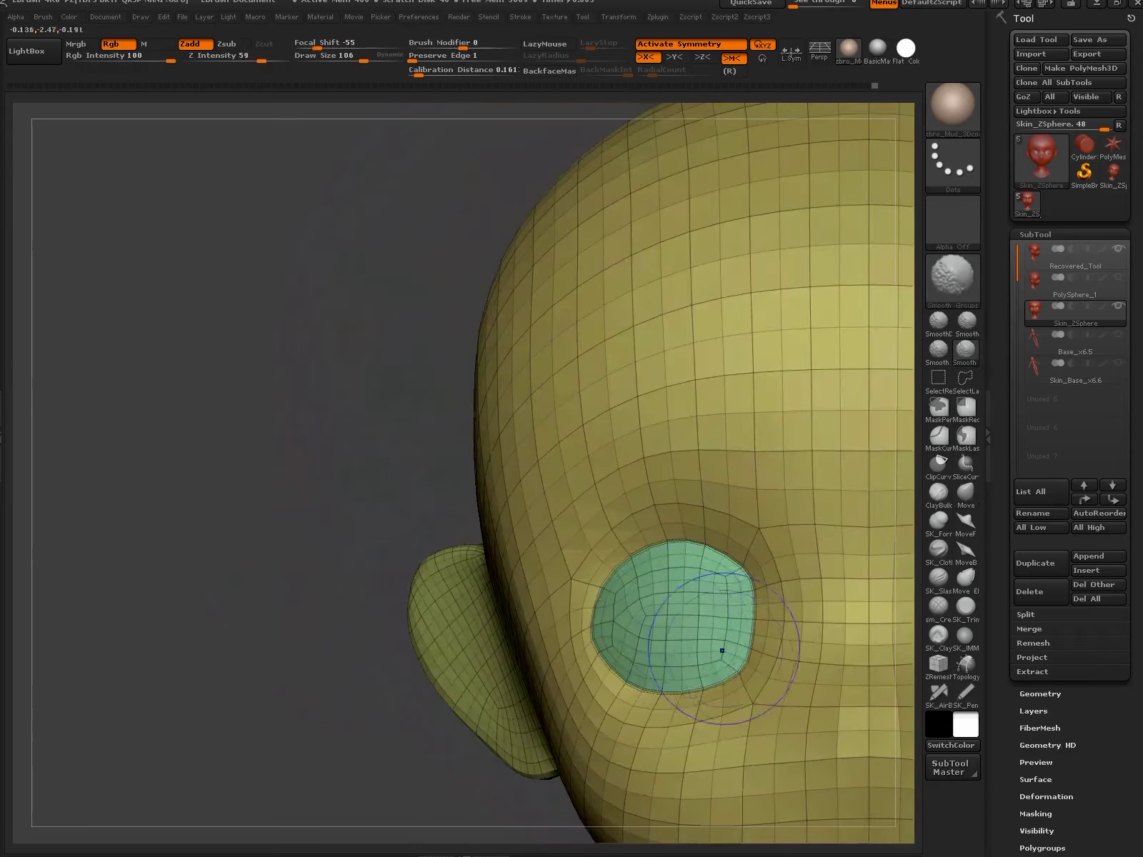
- Turn off X symmetry, isolate the green eye patch, and inspect it edge-on
mouse_move(722, 647)
right_mouse_down("alt")
mouse_move(704, 603)
mouse_move(727, 602)
right_mouse_up("alt")
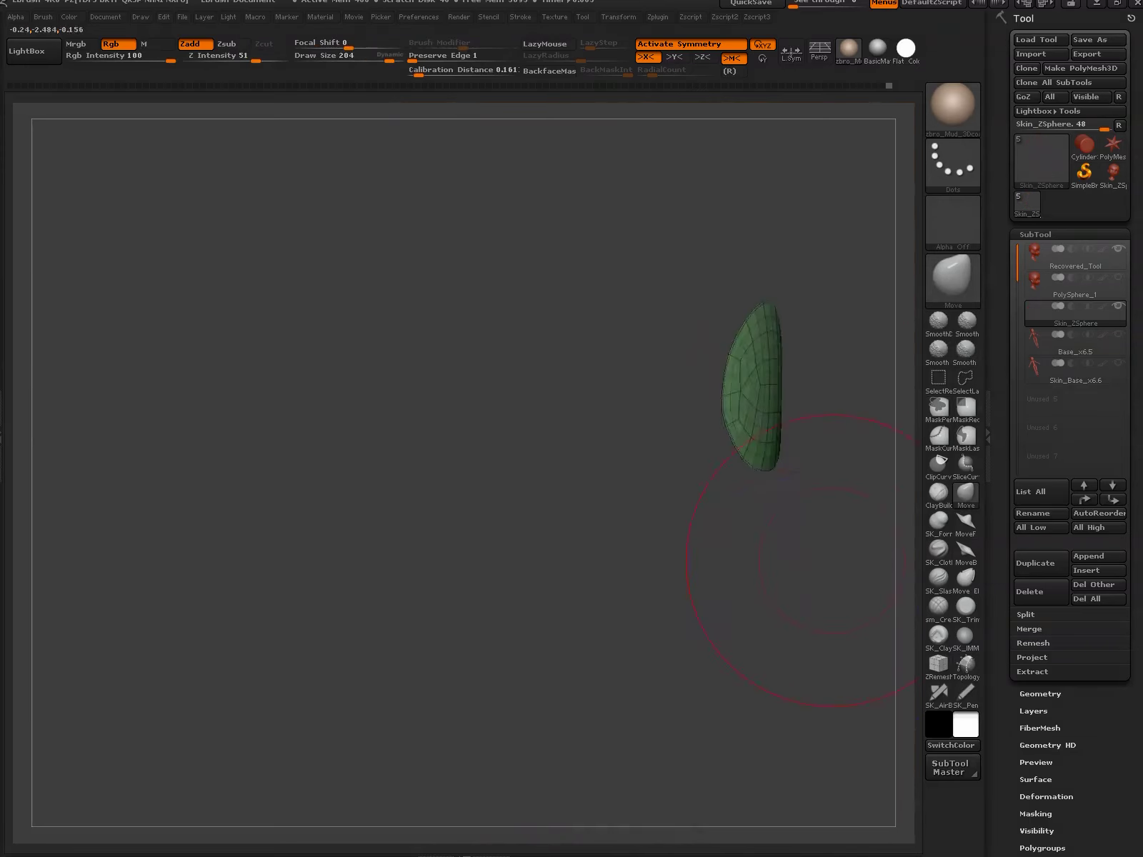
right_click_drag(829, 561, 747, 686)
key("x")
left_click_drag(609, 354, 795, 625, "ctrl+shift")
right_click_drag(795, 625, 714, 500)
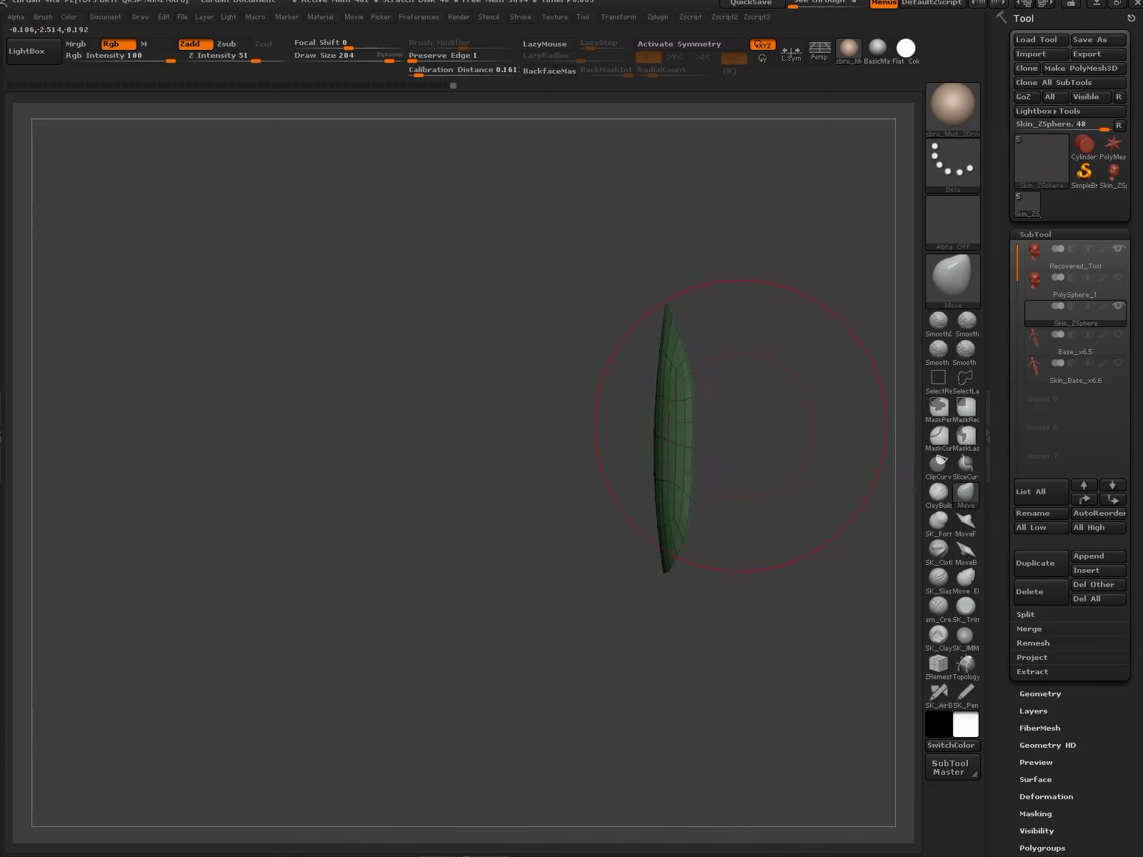
mouse_move(683, 444)
right_mouse_down()
mouse_move(709, 466)
mouse_move(732, 448)
mouse_move(586, 607)
right_mouse_up()
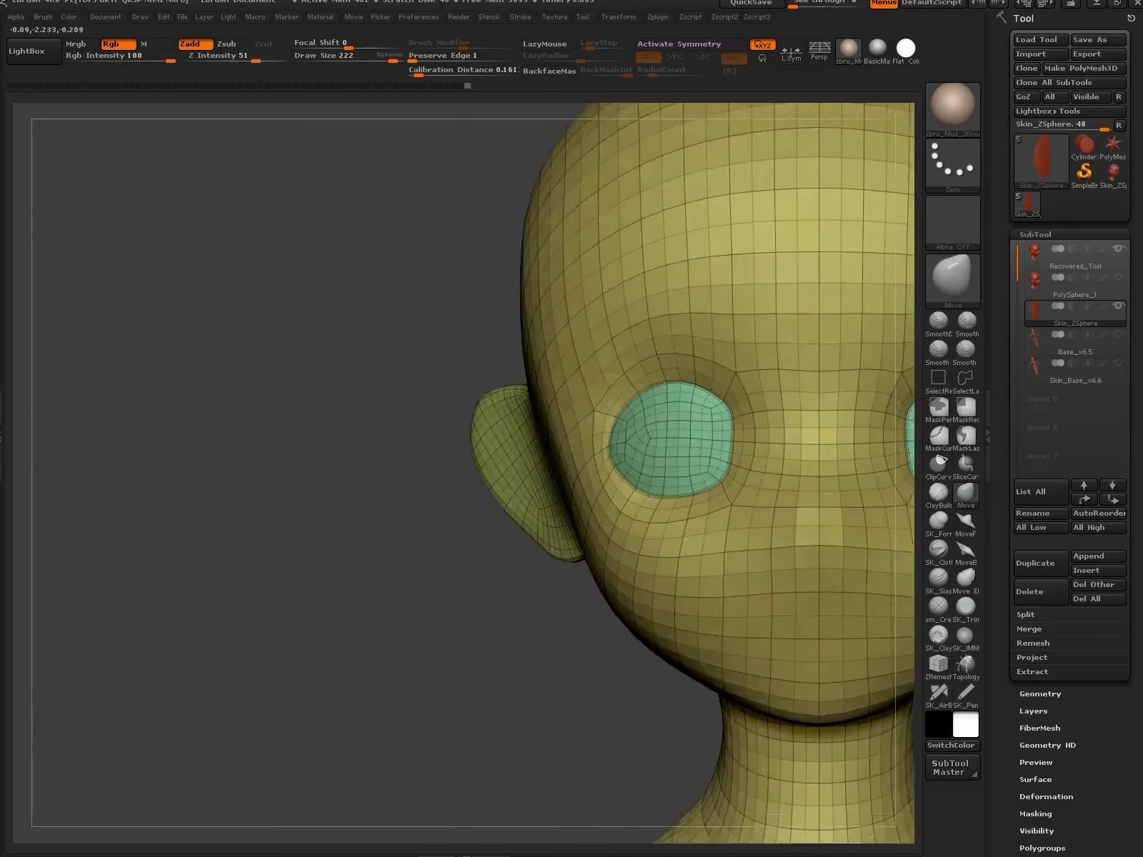
- Mask the right side of the head with a mask rectangle
key("f")
left_click_drag(674, 430, 777, 533, "ctrl")
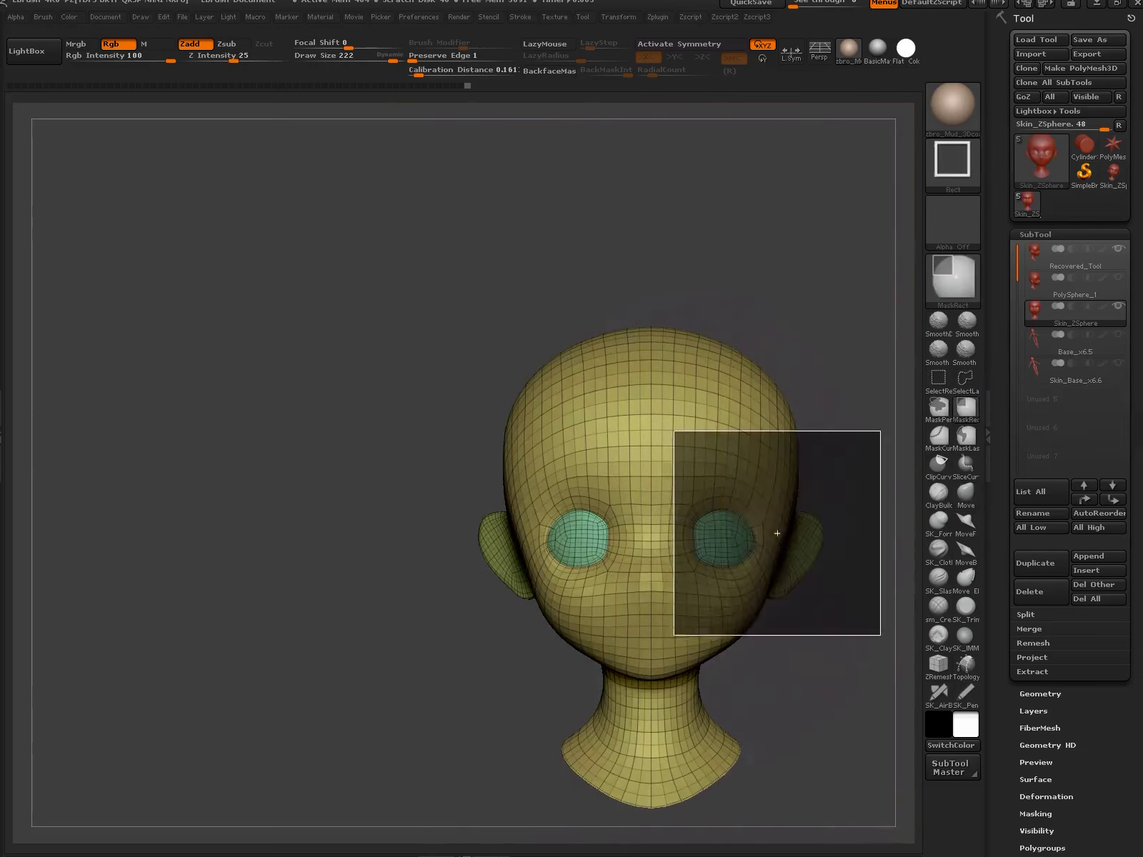
key("ctrl+shift+a")
- Pull the chin into a softer point and subdivide the head with Ctrl+D
mouse_move(562, 500)
right_mouse_down("alt")
mouse_move(562, 568)
mouse_move(592, 576)
mouse_move(644, 723)
right_mouse_up("alt")
key("shift+f")
key("f")
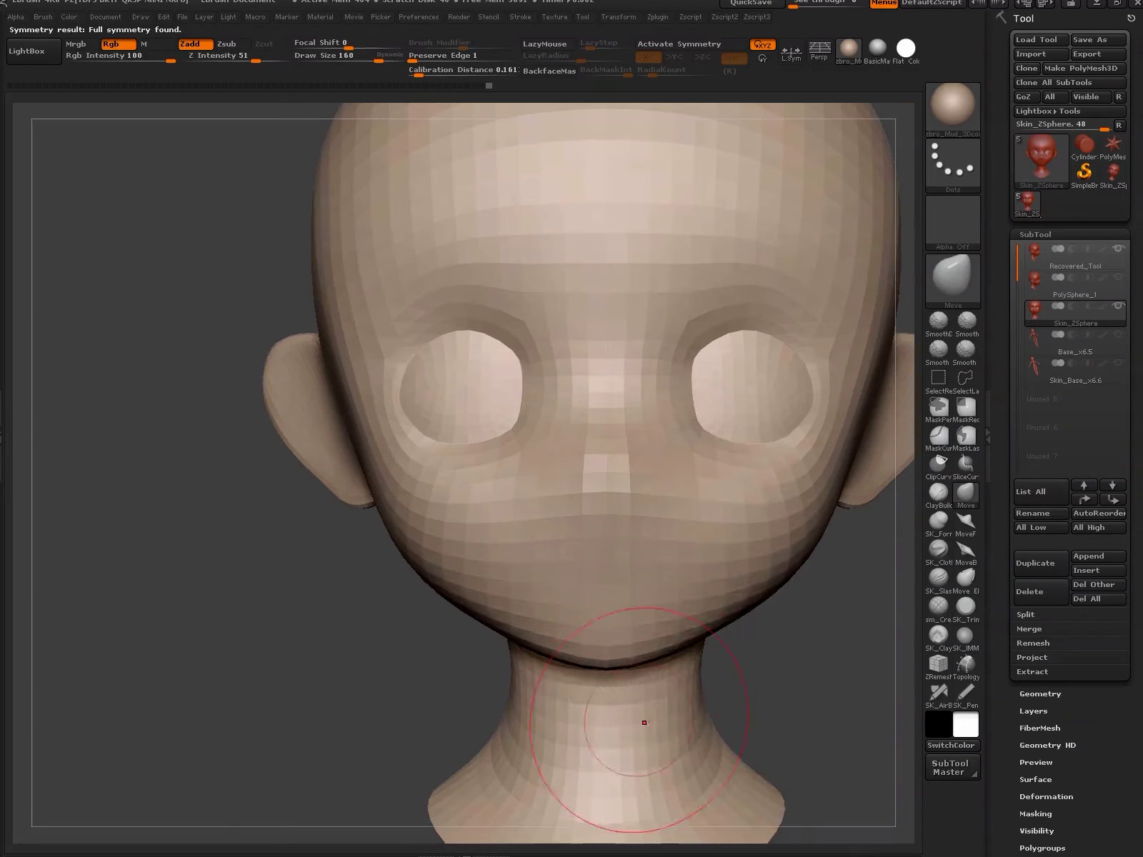
key("space")
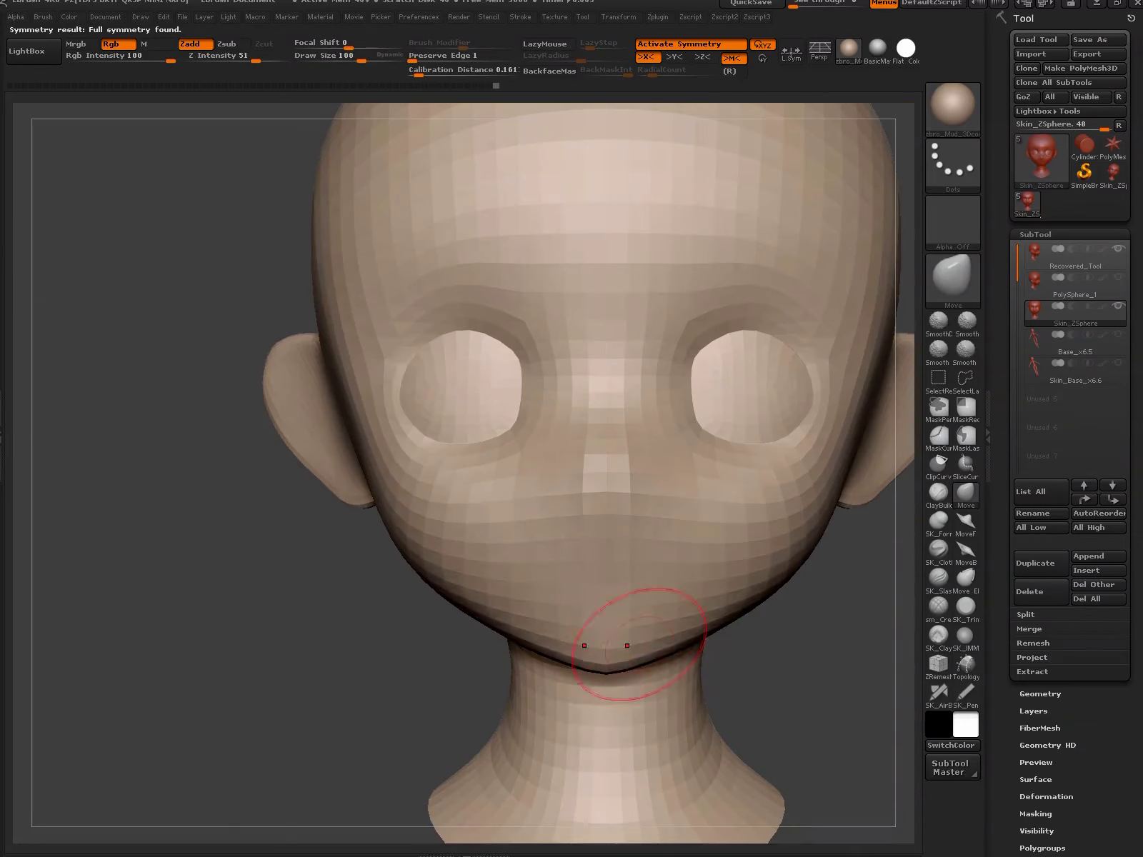
mouse_move(632, 659)
right_mouse_down()
mouse_move(568, 454)
mouse_move(555, 494)
mouse_move(509, 472)
mouse_move(730, 623)
mouse_move(761, 538)
mouse_move(701, 498)
mouse_move(728, 503)
mouse_move(717, 490)
mouse_move(807, 514)
mouse_move(893, 509)
right_mouse_up()
key("ctrl+d")
- Build up the ear into a raised rounded shell with ClayBuildup and smoothing
key("b")
key("c")
key("b")
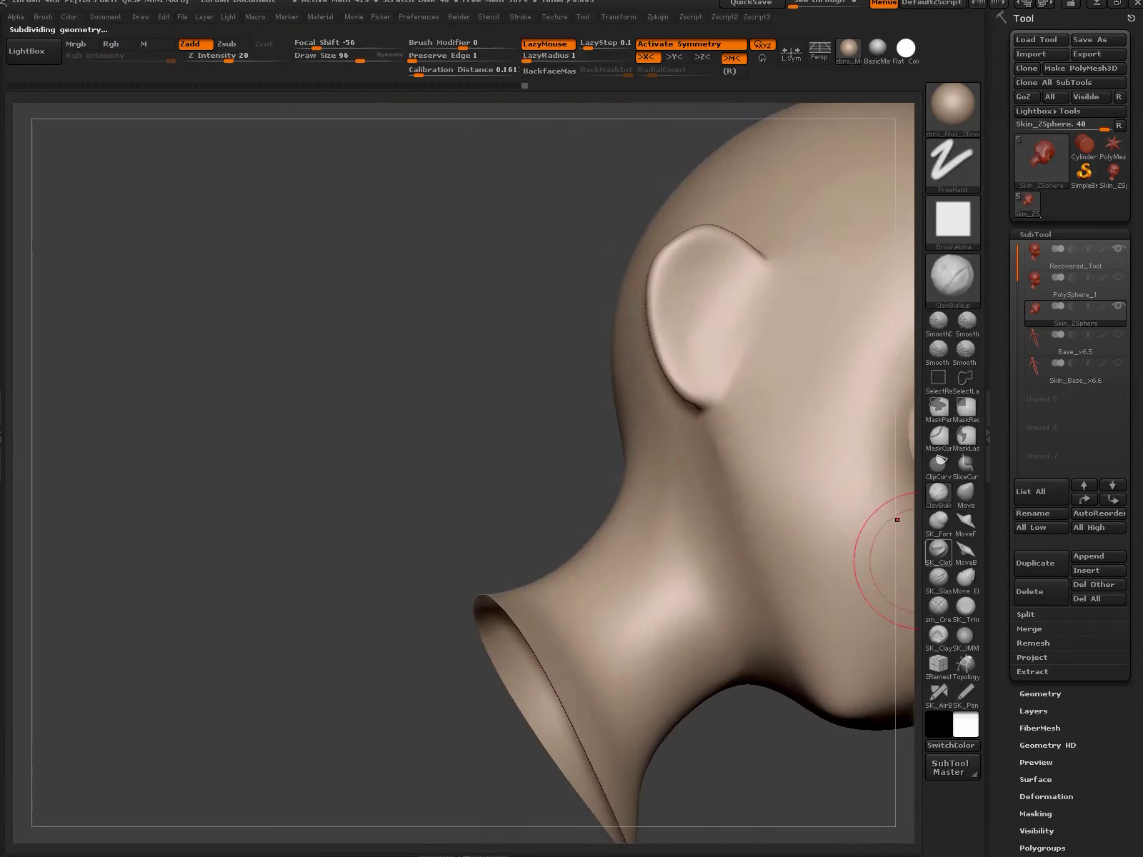
mouse_move(745, 339)
right_mouse_down()
mouse_move(897, 550)
mouse_move(789, 532)
right_mouse_up()
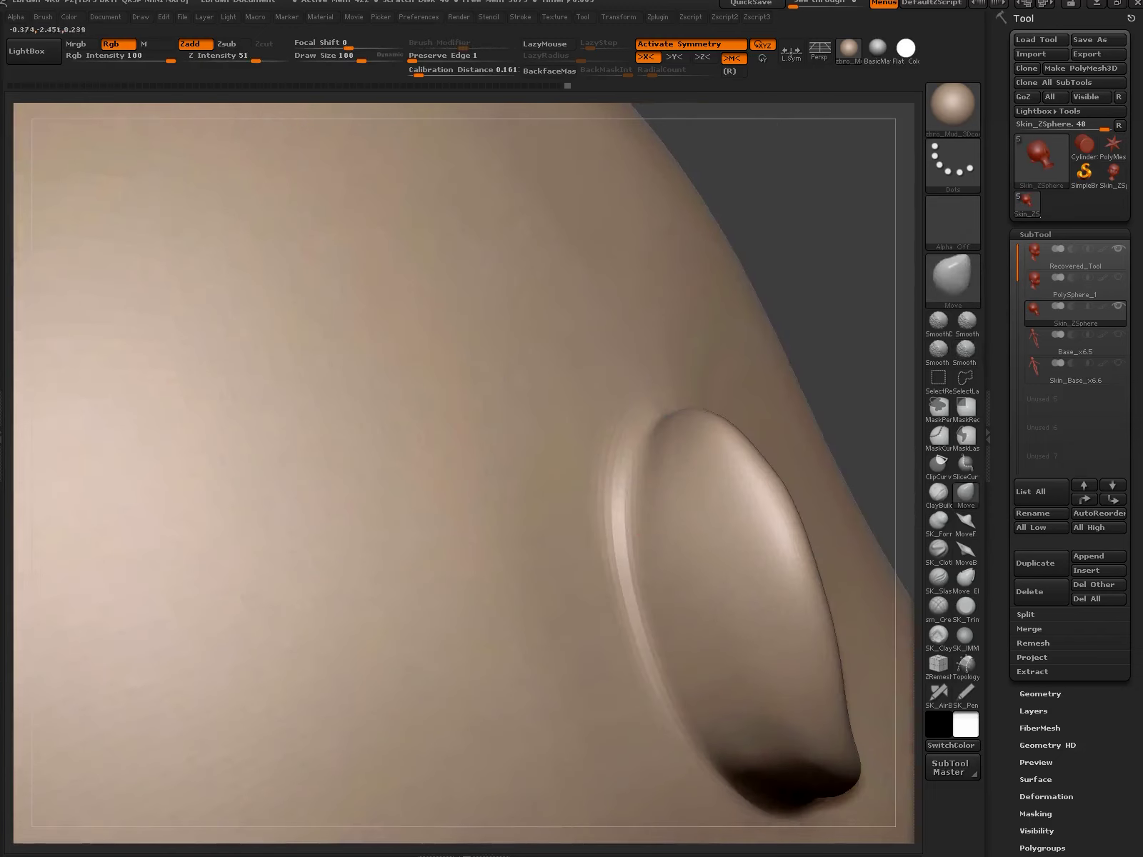
key("shift")
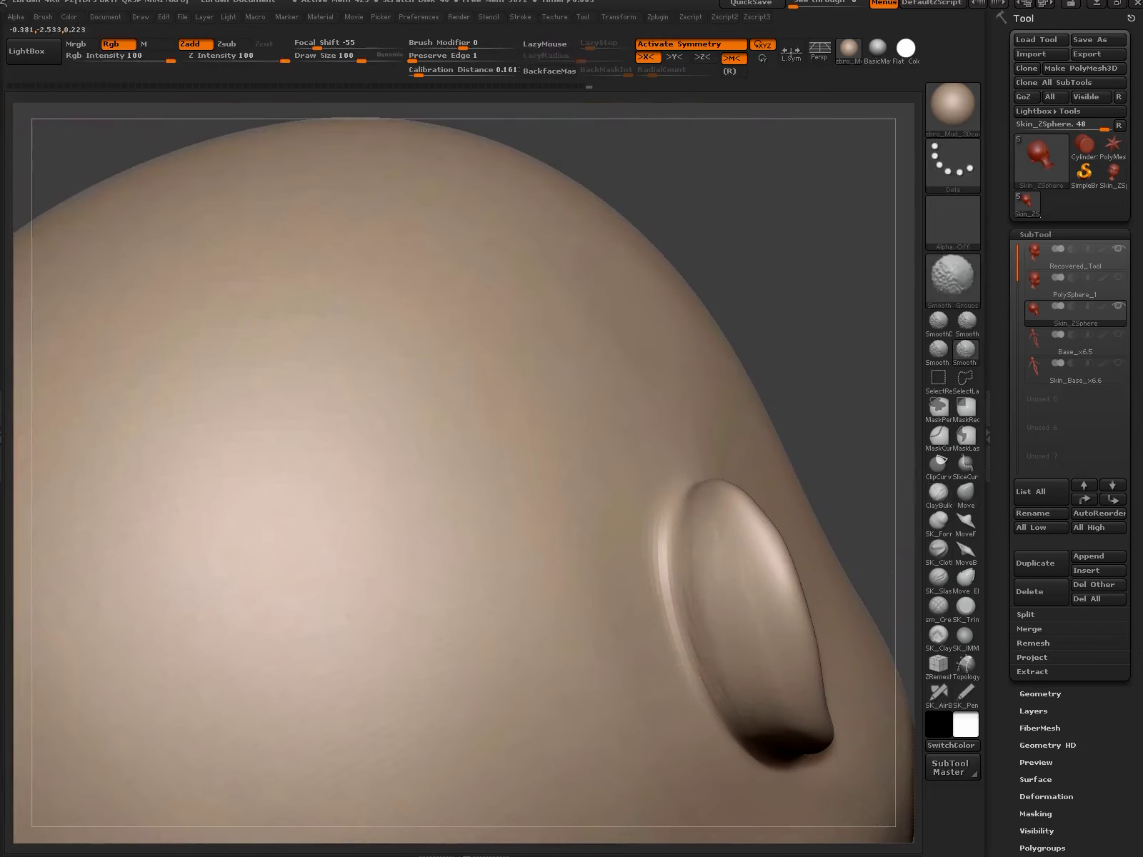
key("shift")
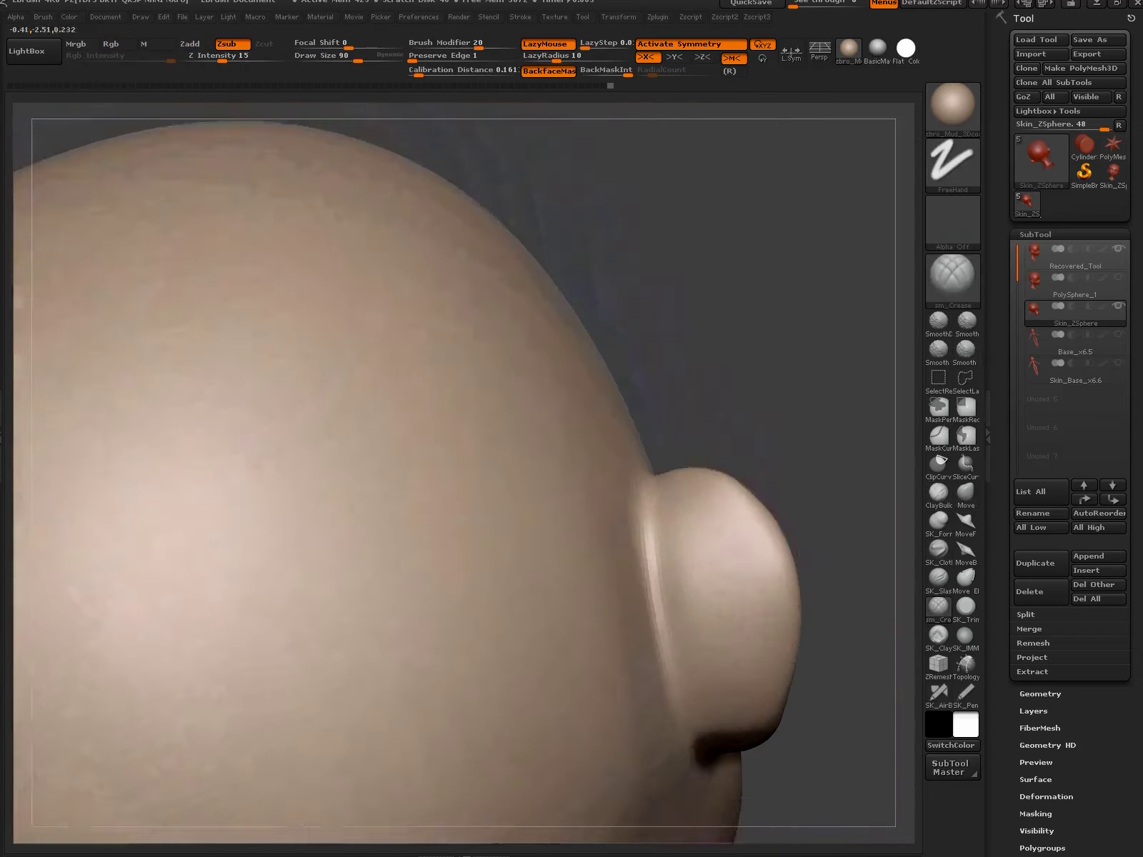
key("space")
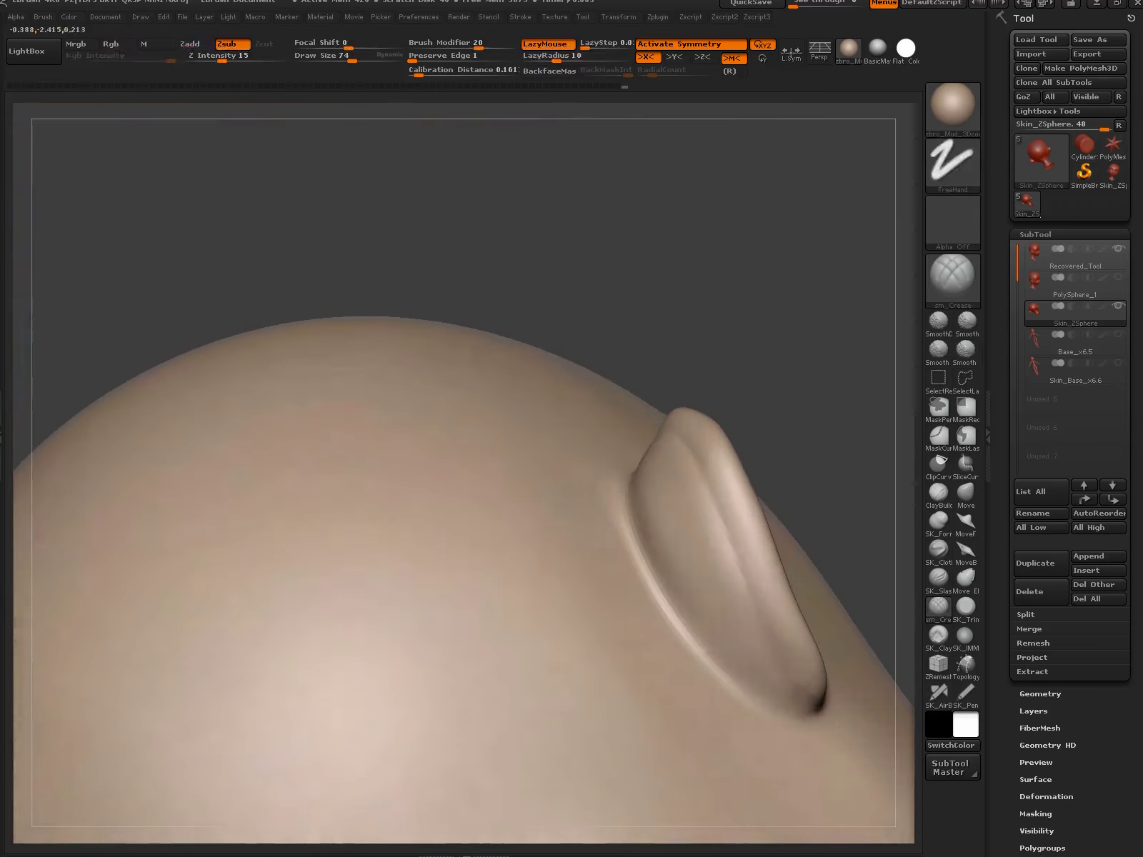
left_click(938, 520)
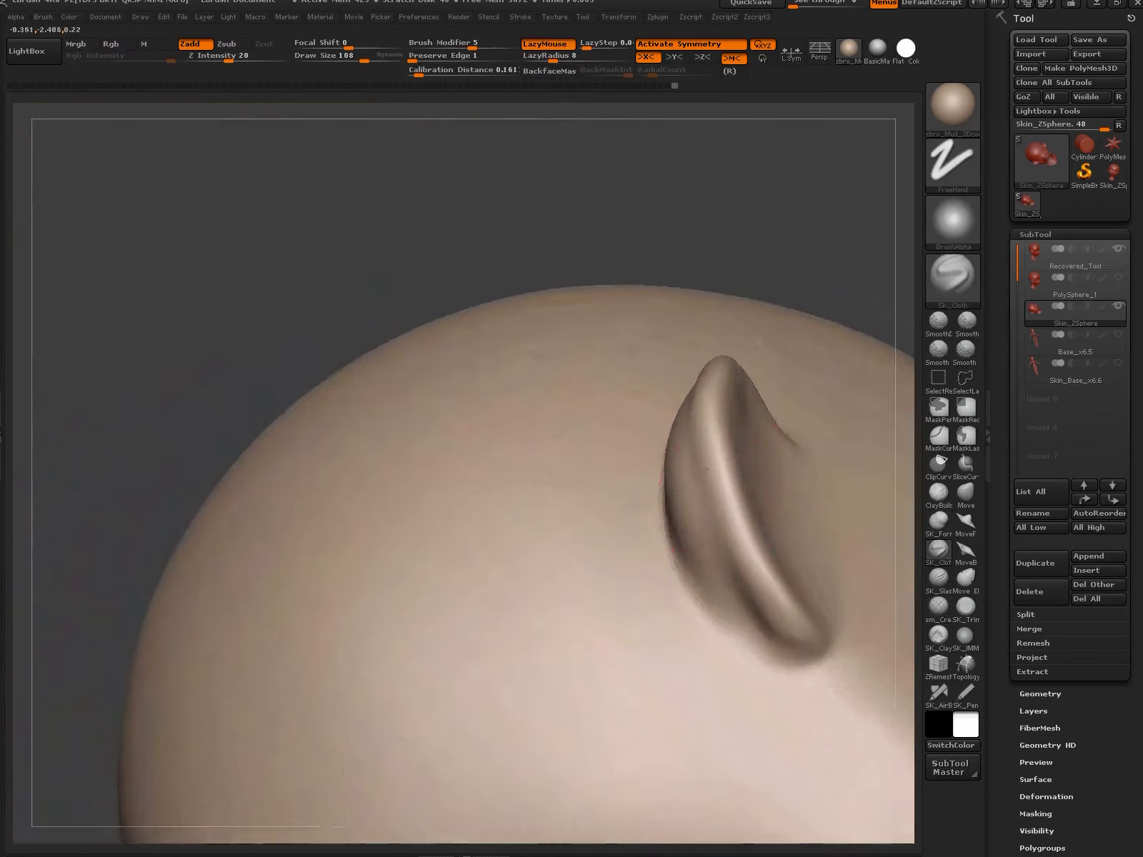
left_click(938, 520)
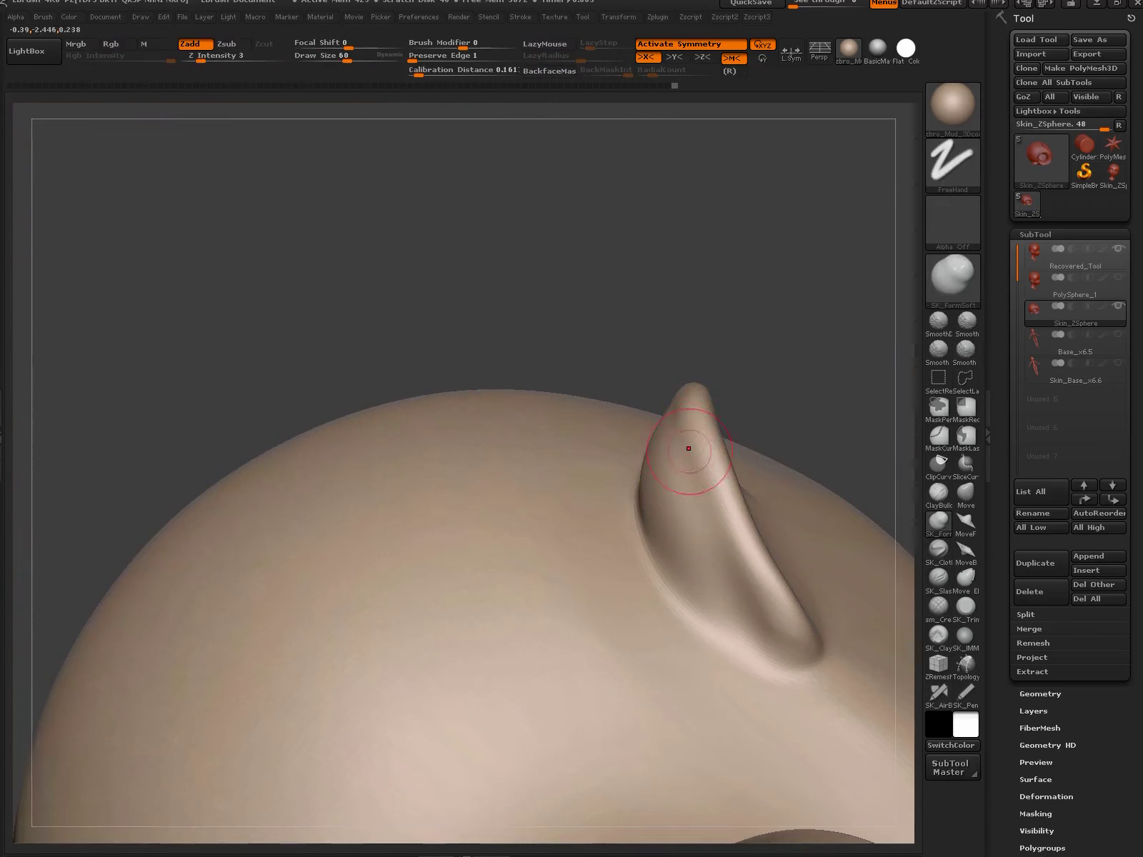
- Reshape the ear with Move Elastic and freeze its subdivision levels
key("shift")
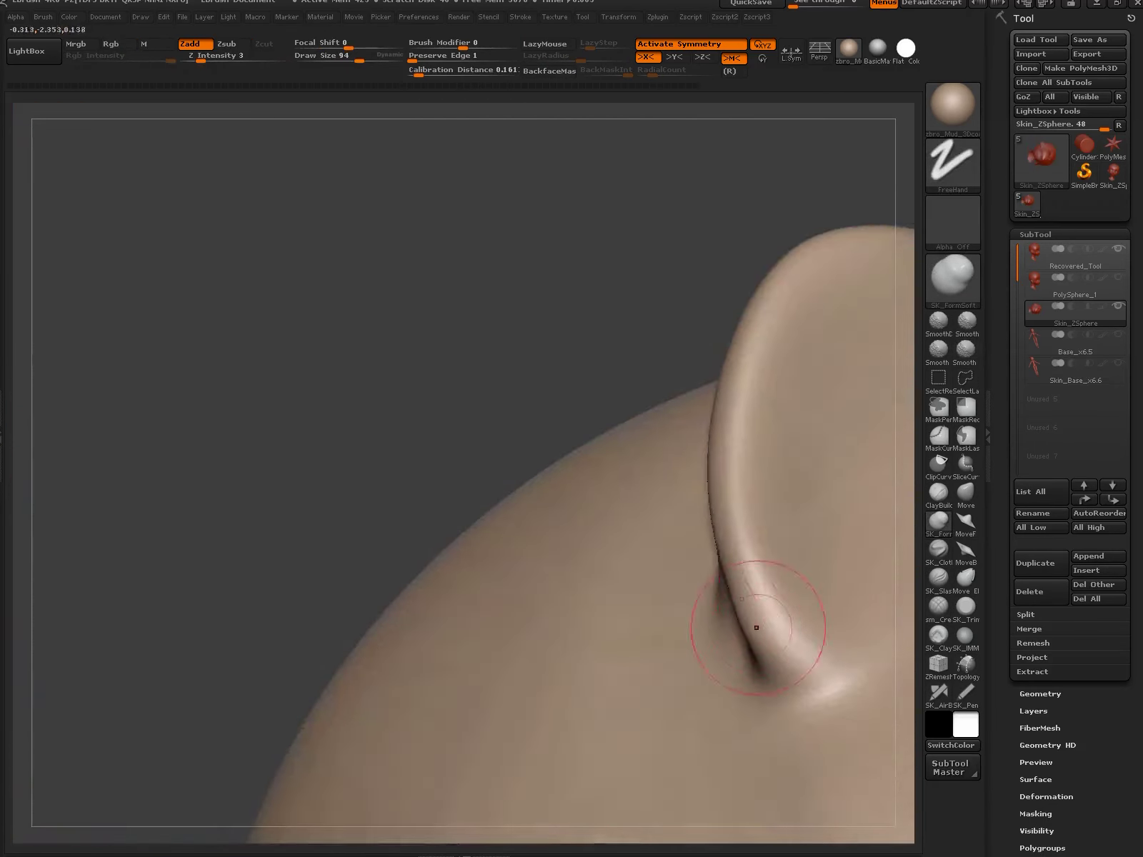
left_click_drag(758, 625, 789, 573)
key("b")
key("m")
key("e")
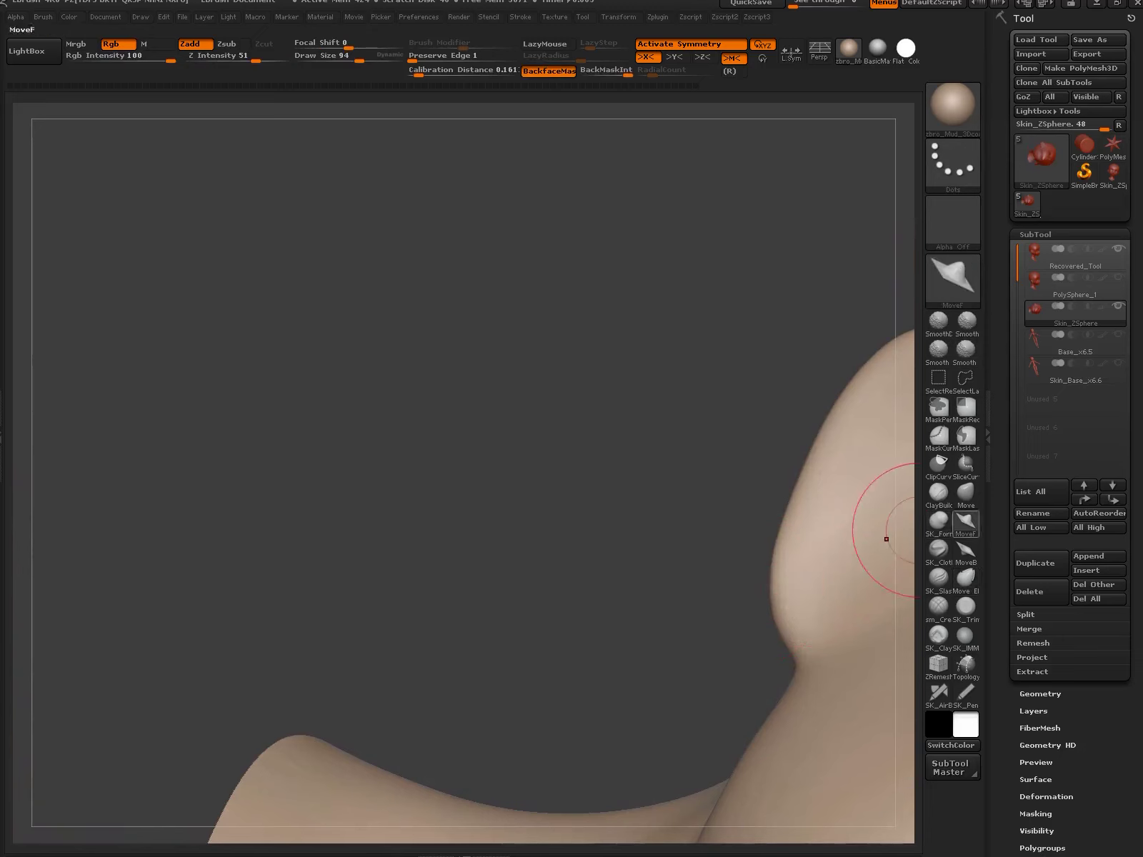
key("shift+space")
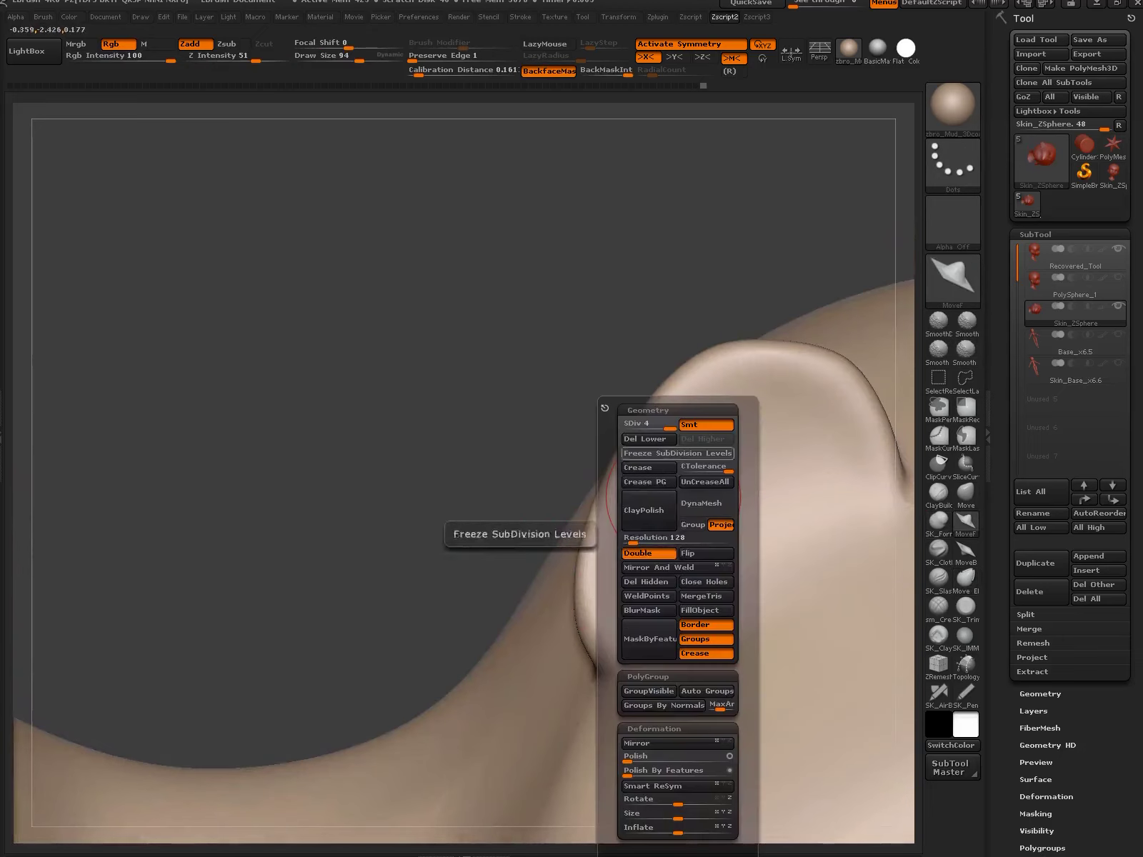
left_click(677, 452)
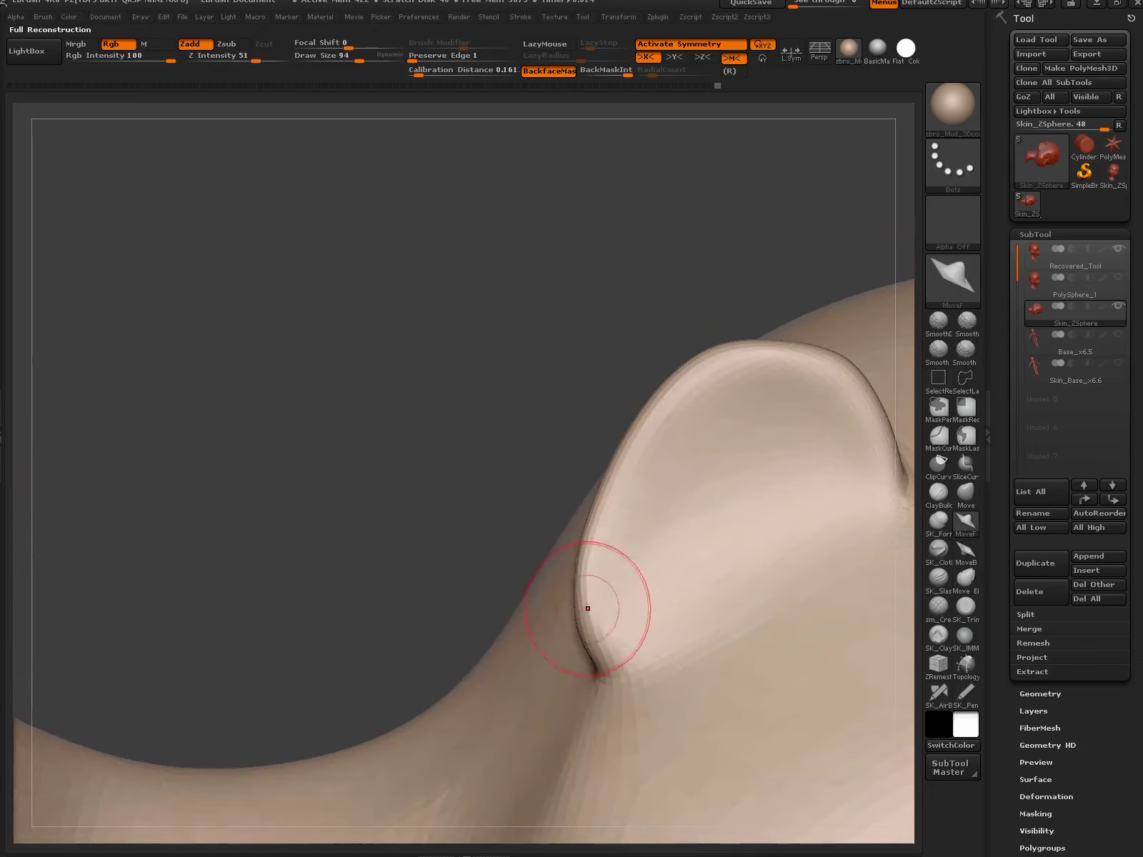
- Isolate the ears, restore the full head, and turn the ear onto the outline
right_click_drag(587, 559, 545, 461, "ctrl")
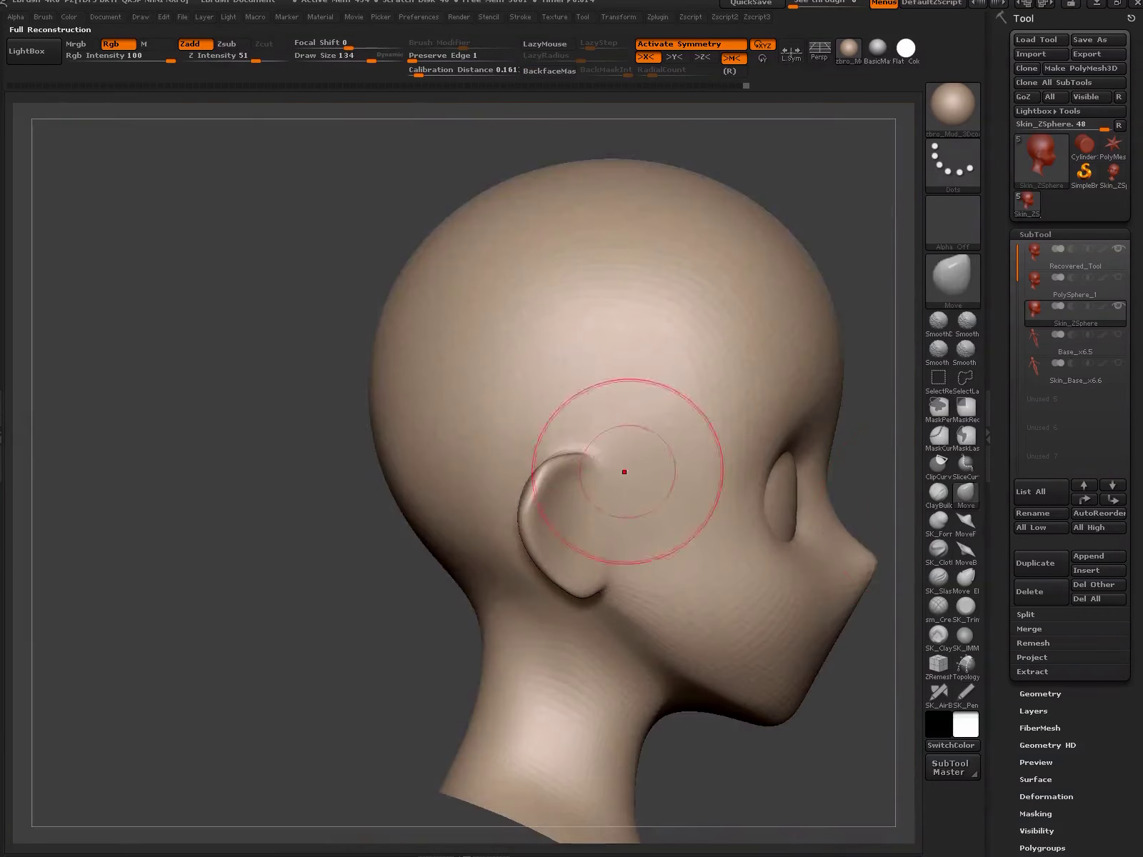
left_click(612, 498, "ctrl+shift")
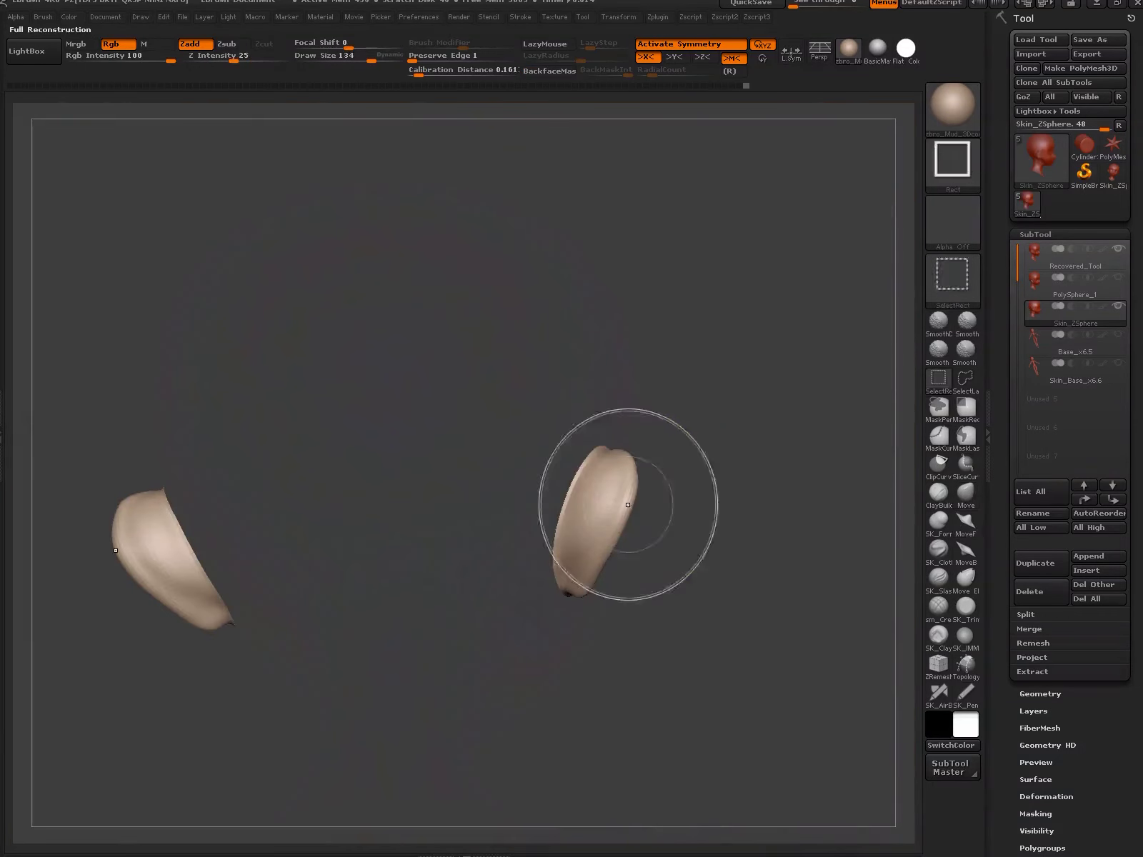
key("shift+space")
left_click(680, 733, "ctrl+shift")
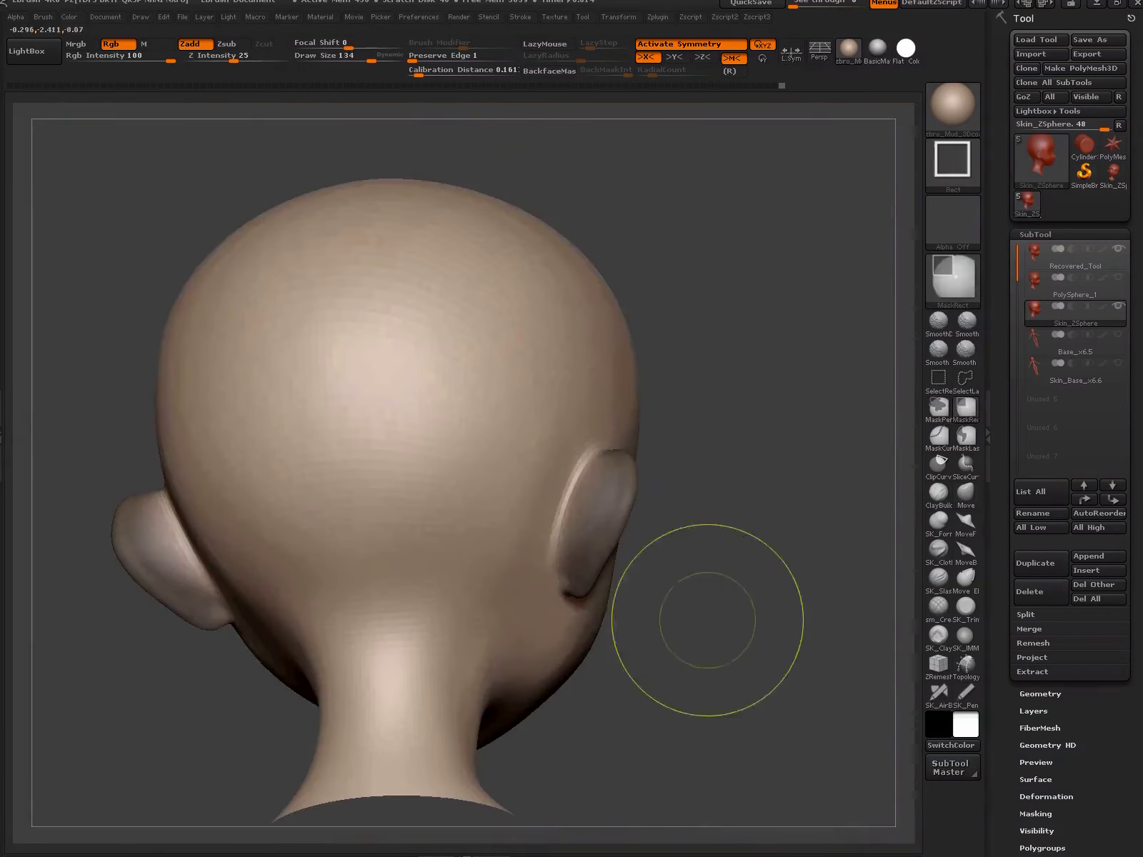
left_click_drag(706, 620, 757, 607)
left_click_drag(643, 543, 631, 613, "shift")
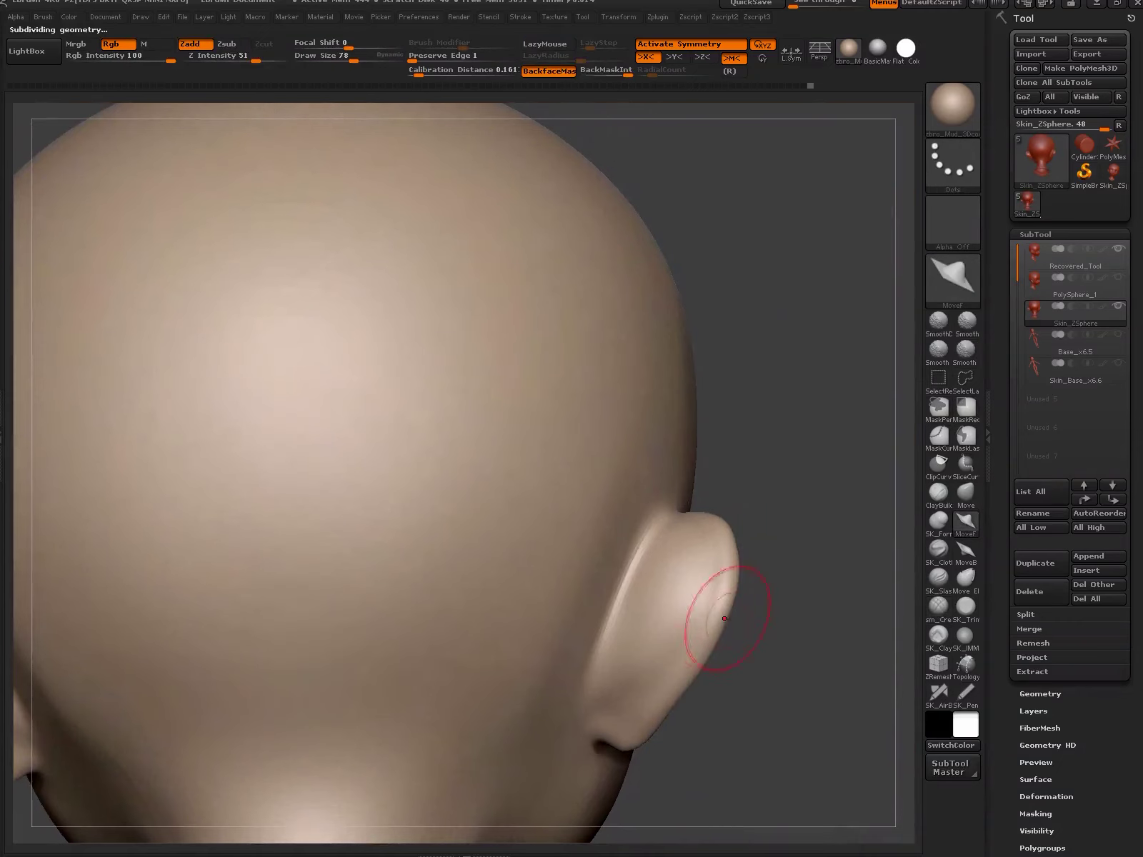
left_click_drag(727, 612, 668, 693)
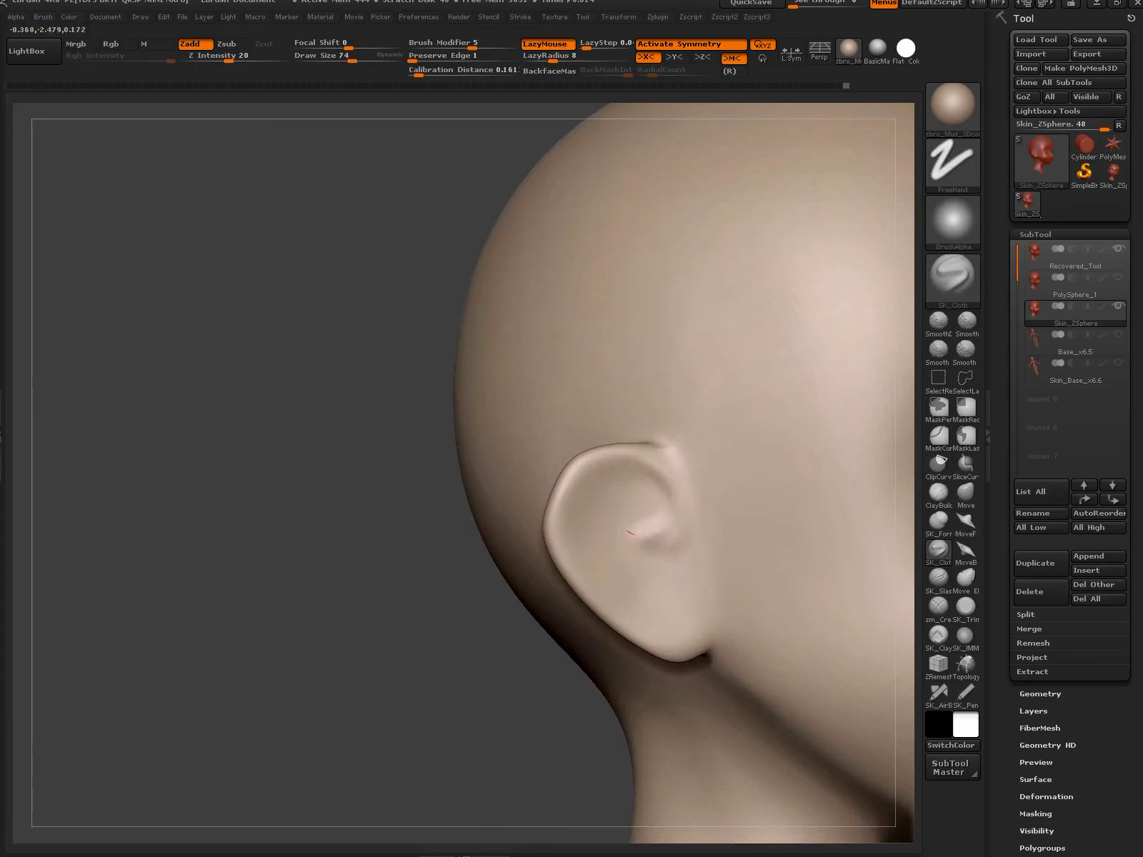
- Sculpt and smooth the ear's inner fold into a deeper crease
left_click_drag(675, 502, 685, 493, "shift")
key("ctrl")
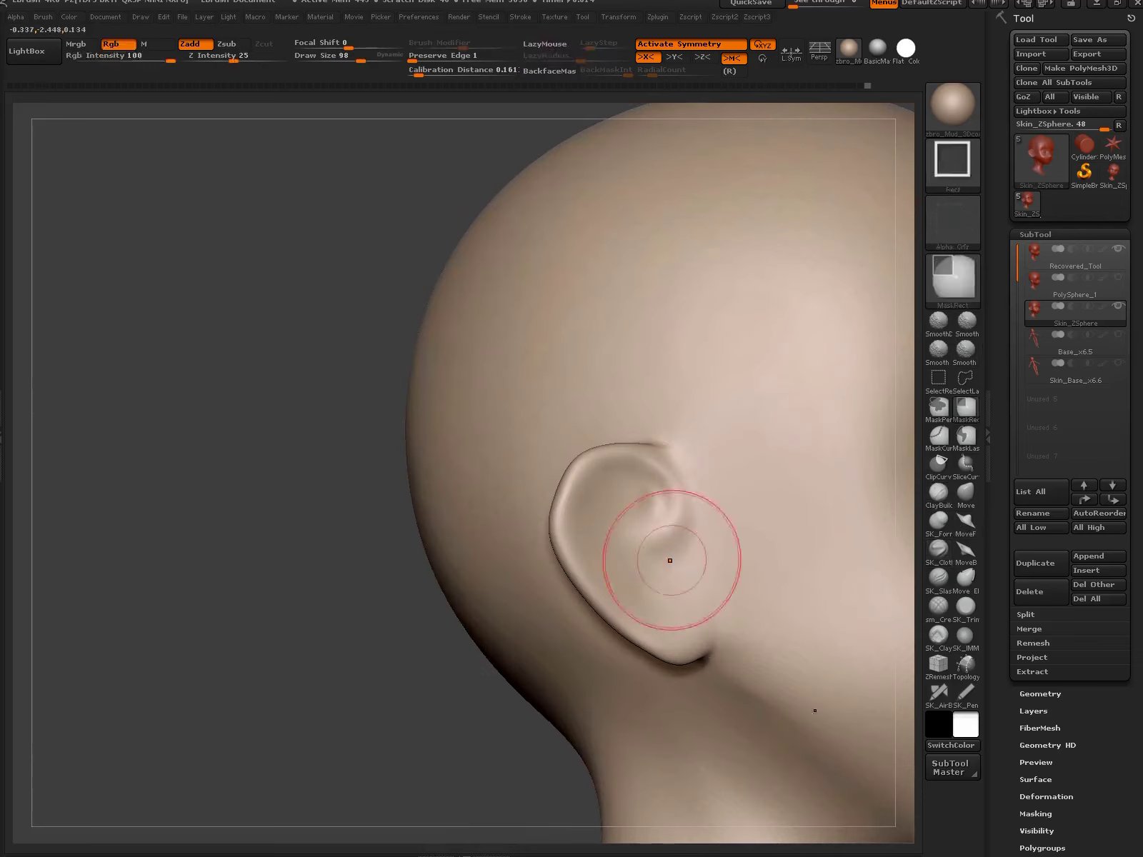
left_click_drag(669, 561, 684, 594)
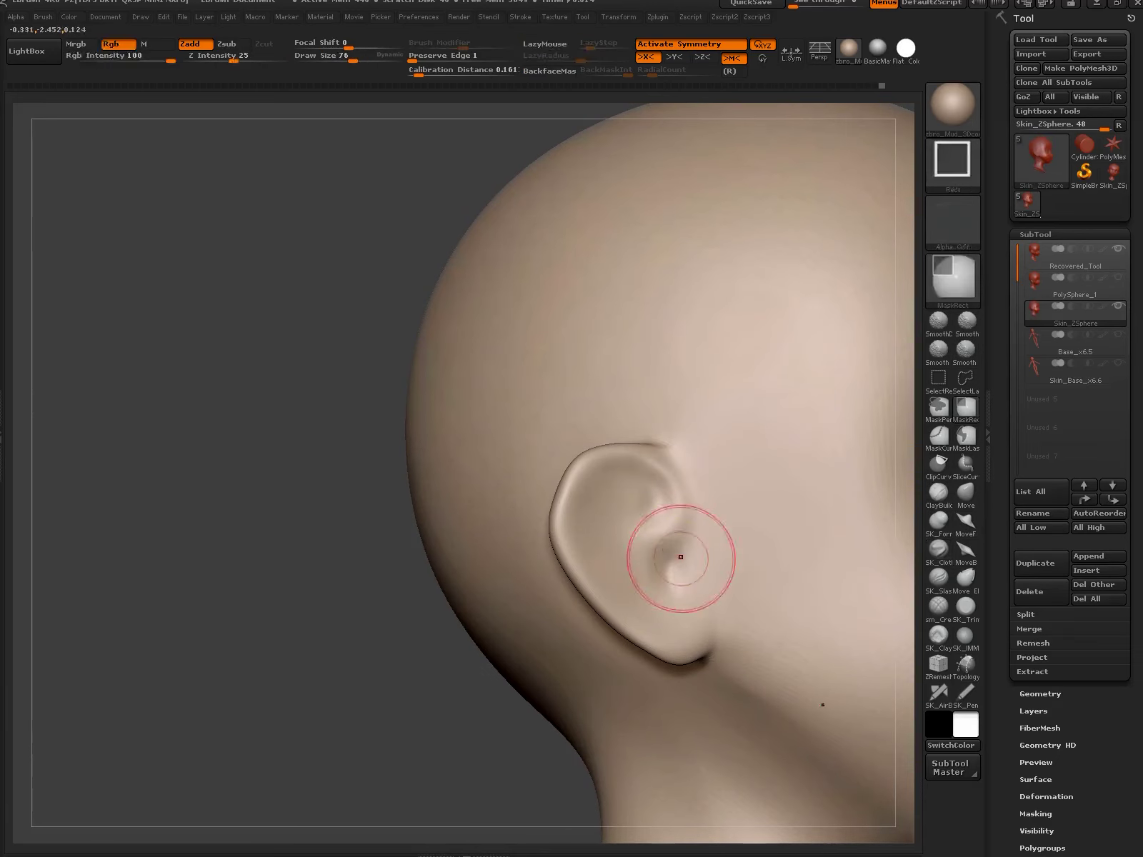
mouse_move(683, 548)
left_mouse_down("shift")
mouse_move(640, 559)
mouse_move(684, 550)
left_mouse_up("shift")
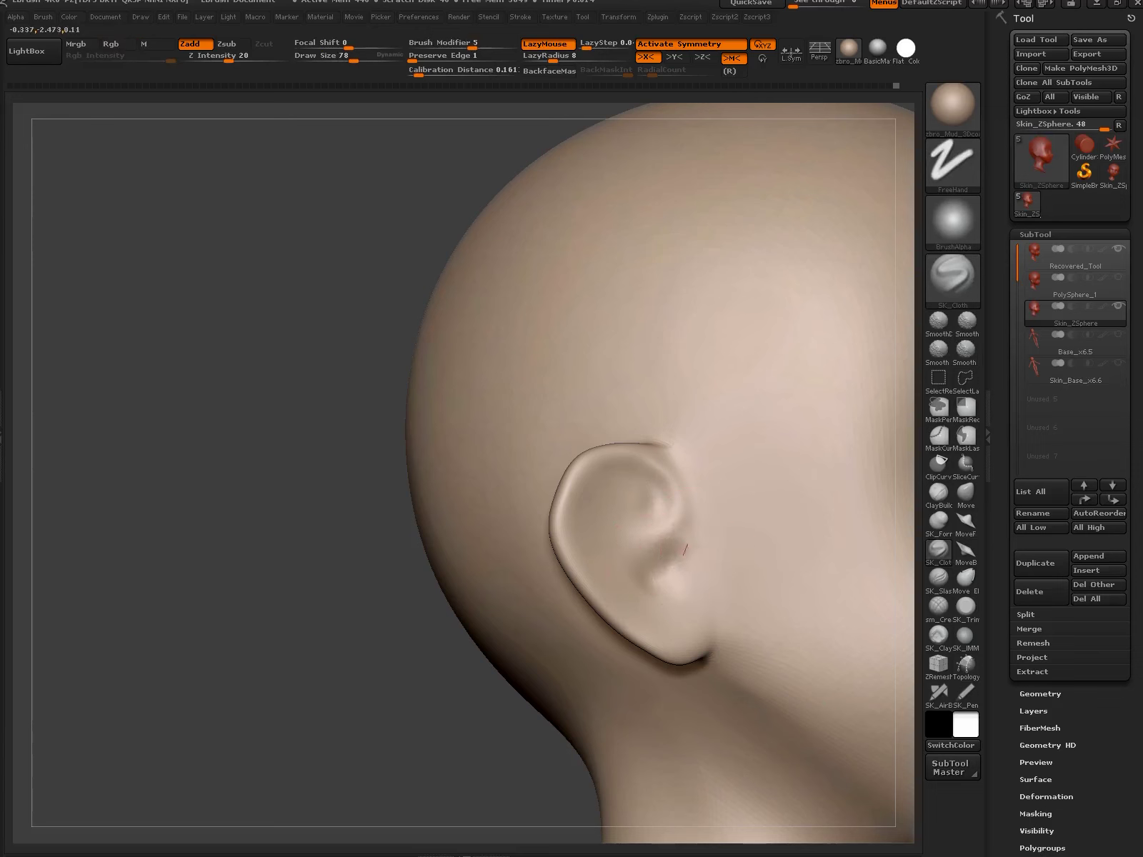
left_click(965, 491)
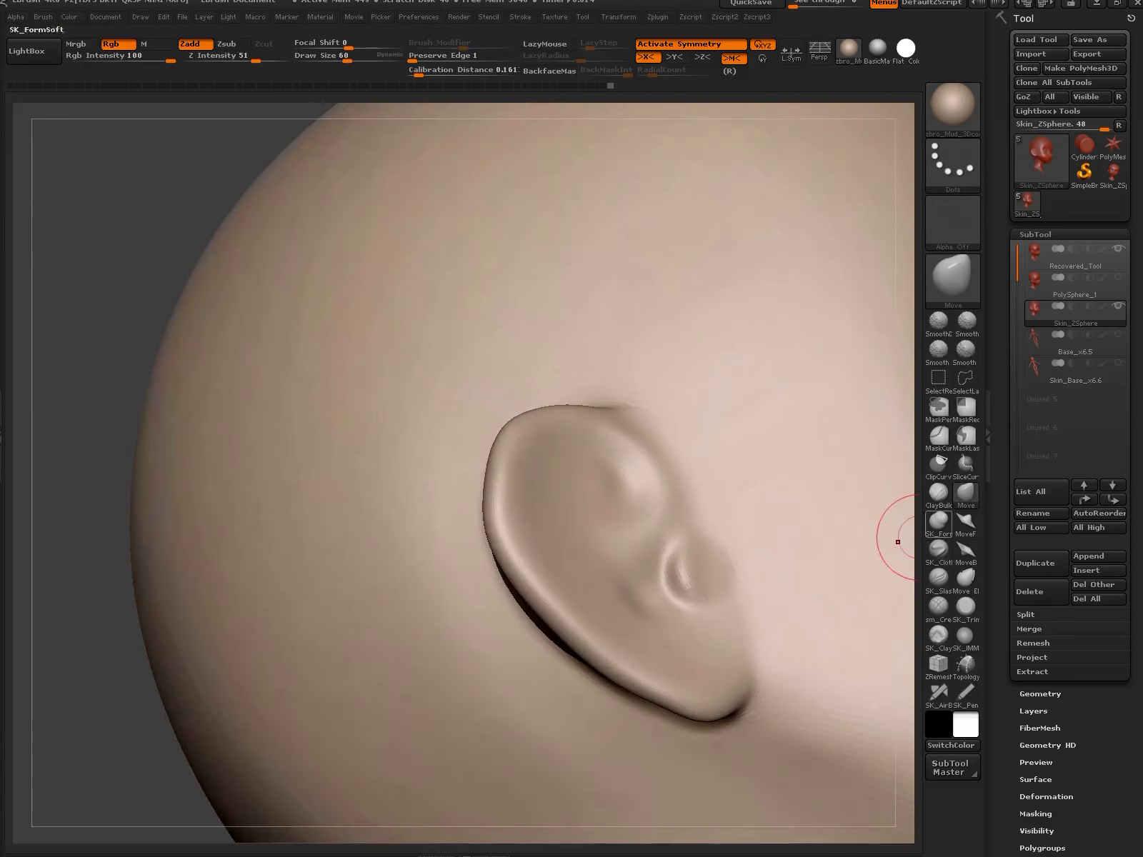
left_click(938, 520)
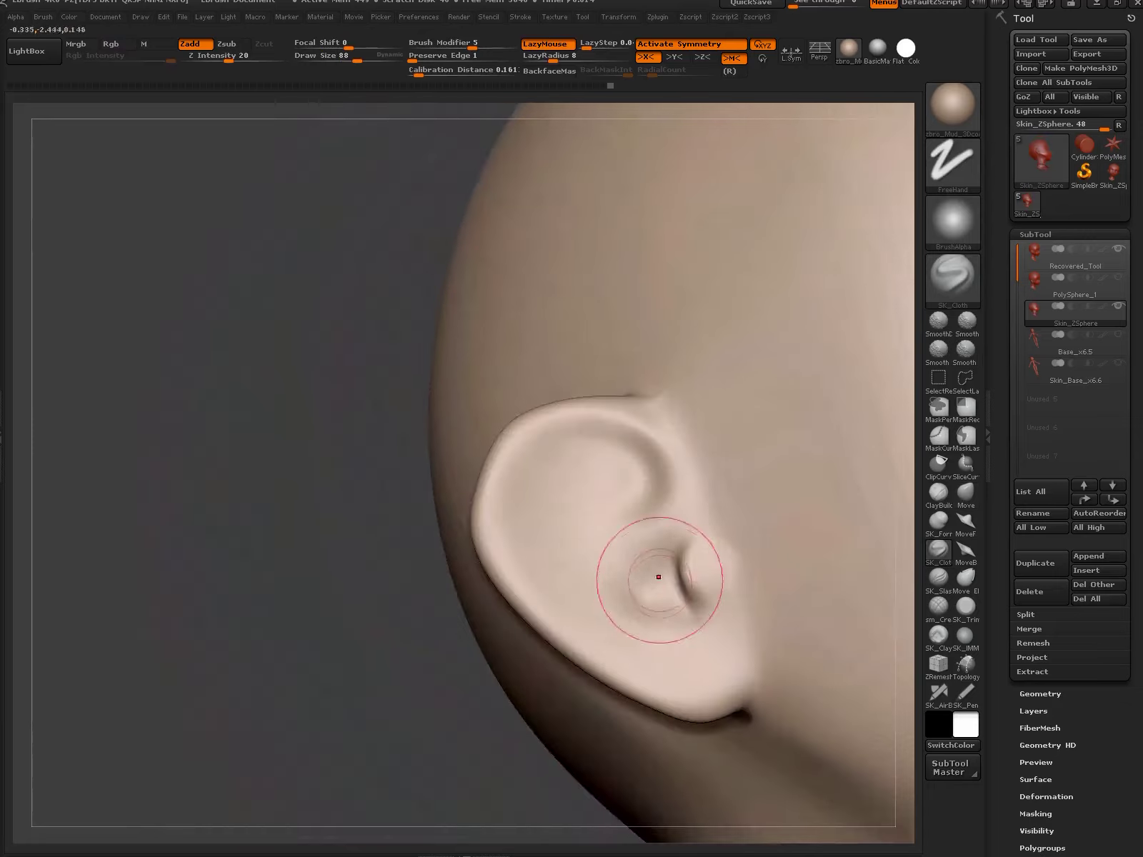
- Shape the ear with the Move brush from several angles, then run the symmetry check
mouse_move(658, 579)
right_mouse_down()
mouse_move(584, 527)
mouse_move(567, 435)
right_mouse_up()
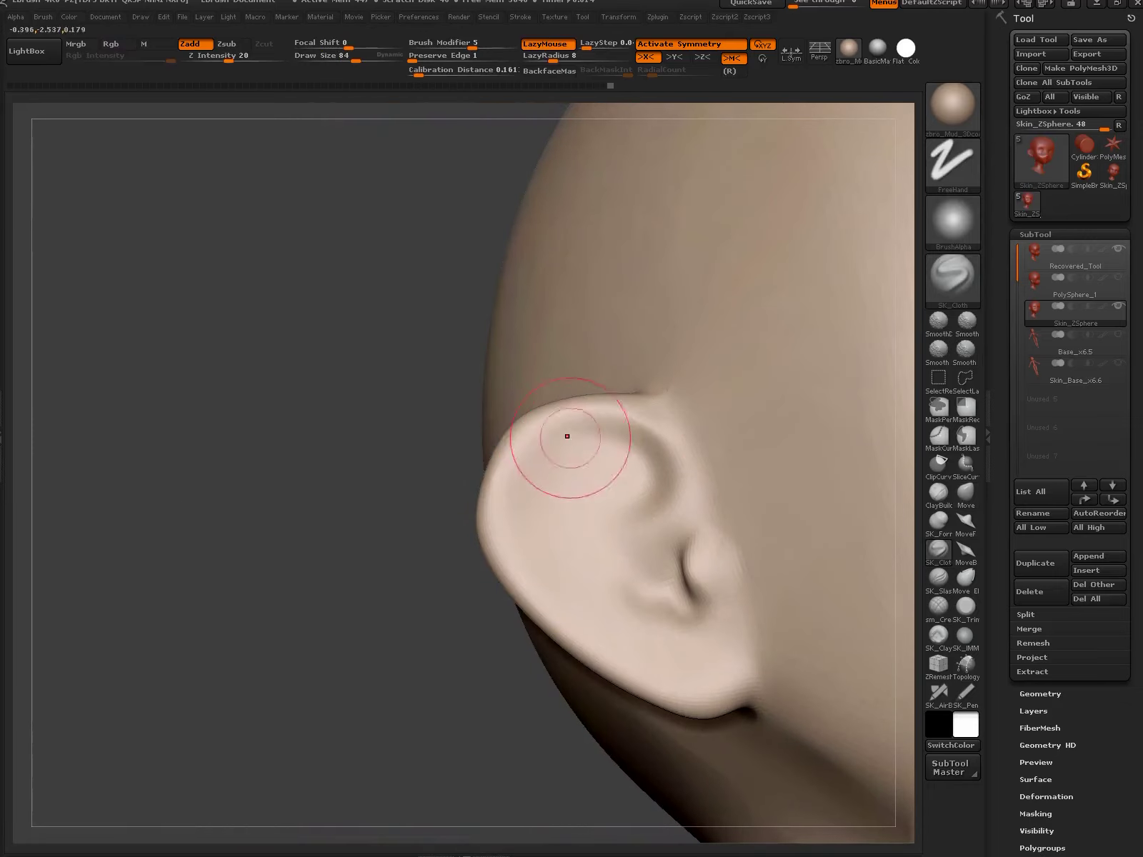
right_click_drag(700, 638, 650, 532)
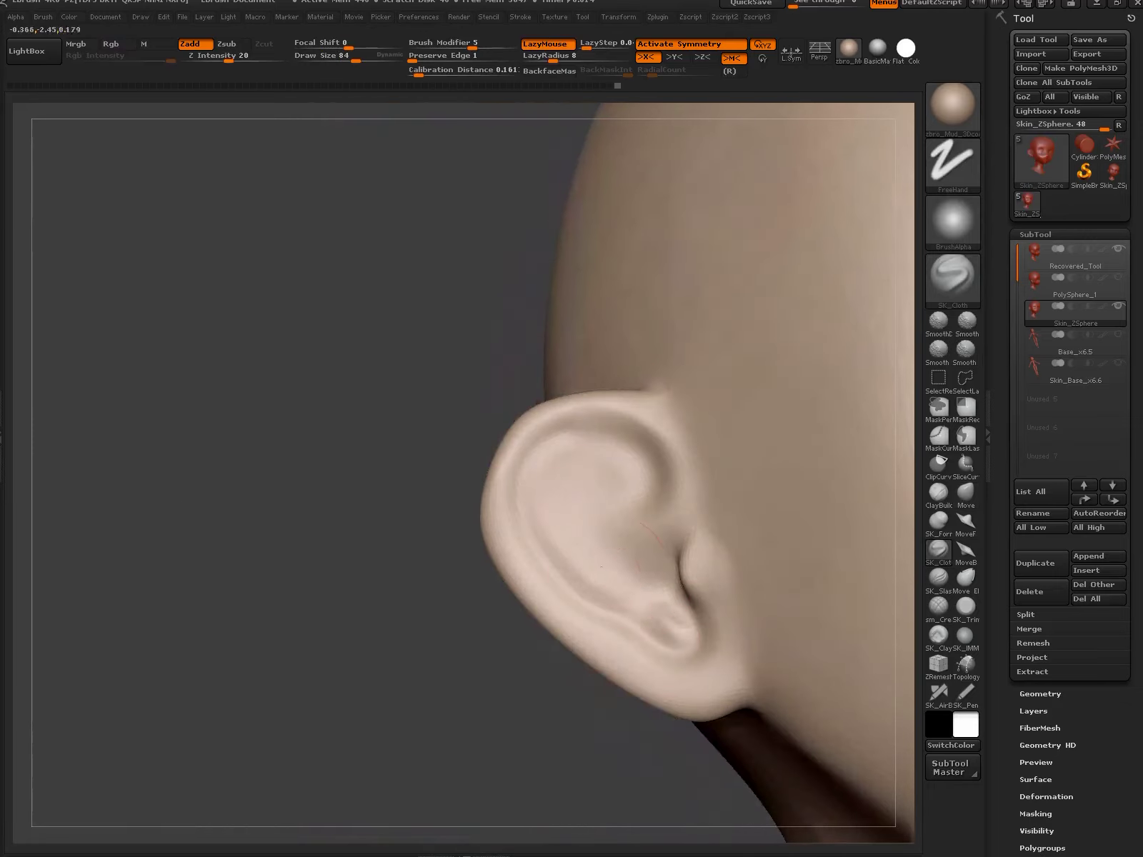
right_click_drag(663, 620, 675, 639)
mouse_move(675, 557)
right_mouse_down()
mouse_move(624, 556)
mouse_move(575, 436)
mouse_move(550, 464)
mouse_move(529, 451)
right_mouse_up()
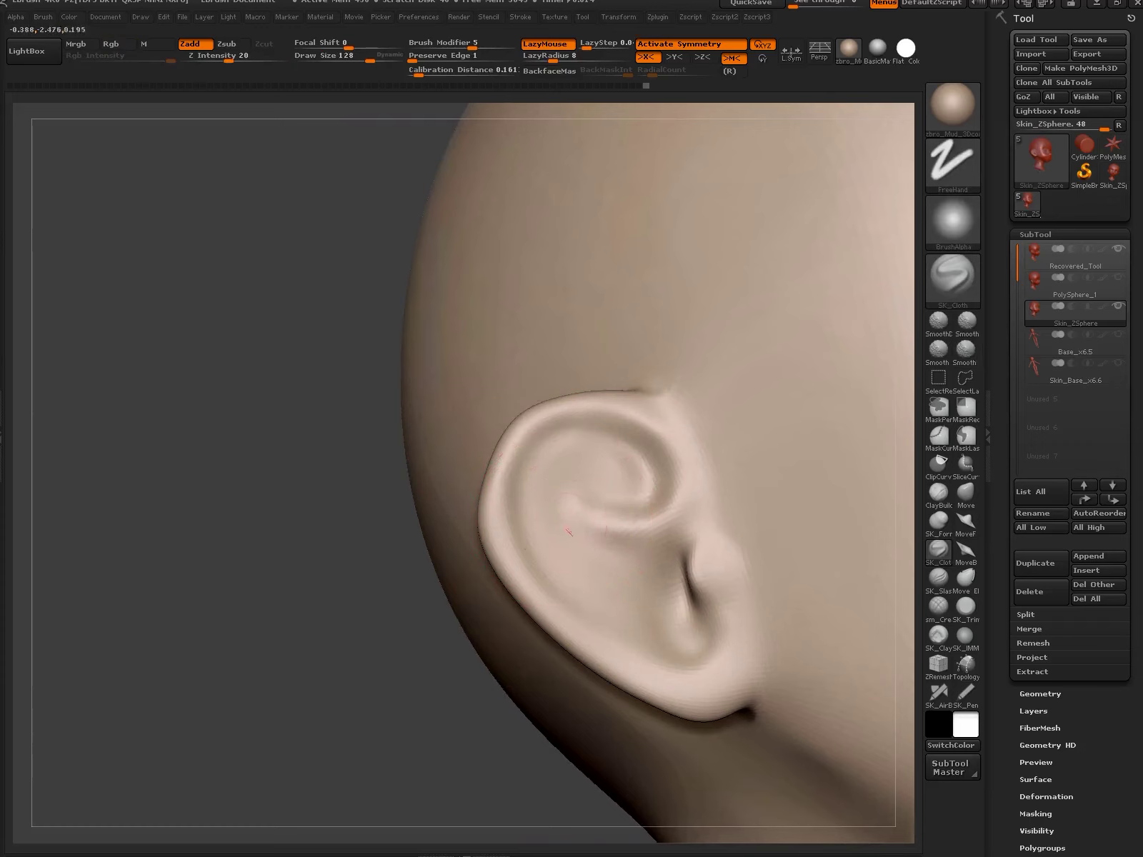
key("b")
key("m")
key("f")
mouse_move(645, 571)
right_mouse_down()
mouse_move(684, 574)
mouse_move(628, 529)
mouse_move(665, 543)
mouse_move(693, 467)
mouse_move(696, 581)
mouse_move(707, 571)
mouse_move(689, 519)
right_mouse_up()
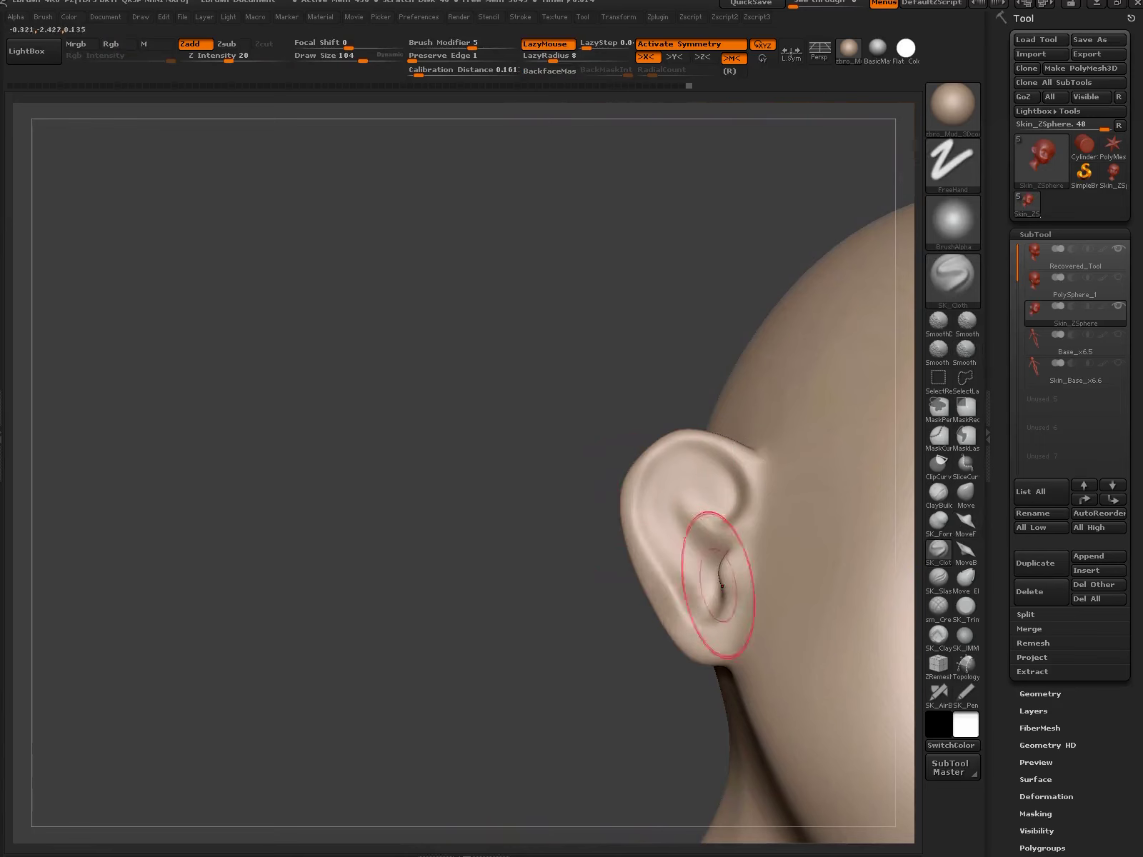
mouse_move(668, 539)
right_mouse_down("ctrl")
mouse_move(664, 557)
mouse_move(643, 520)
right_mouse_up("ctrl")
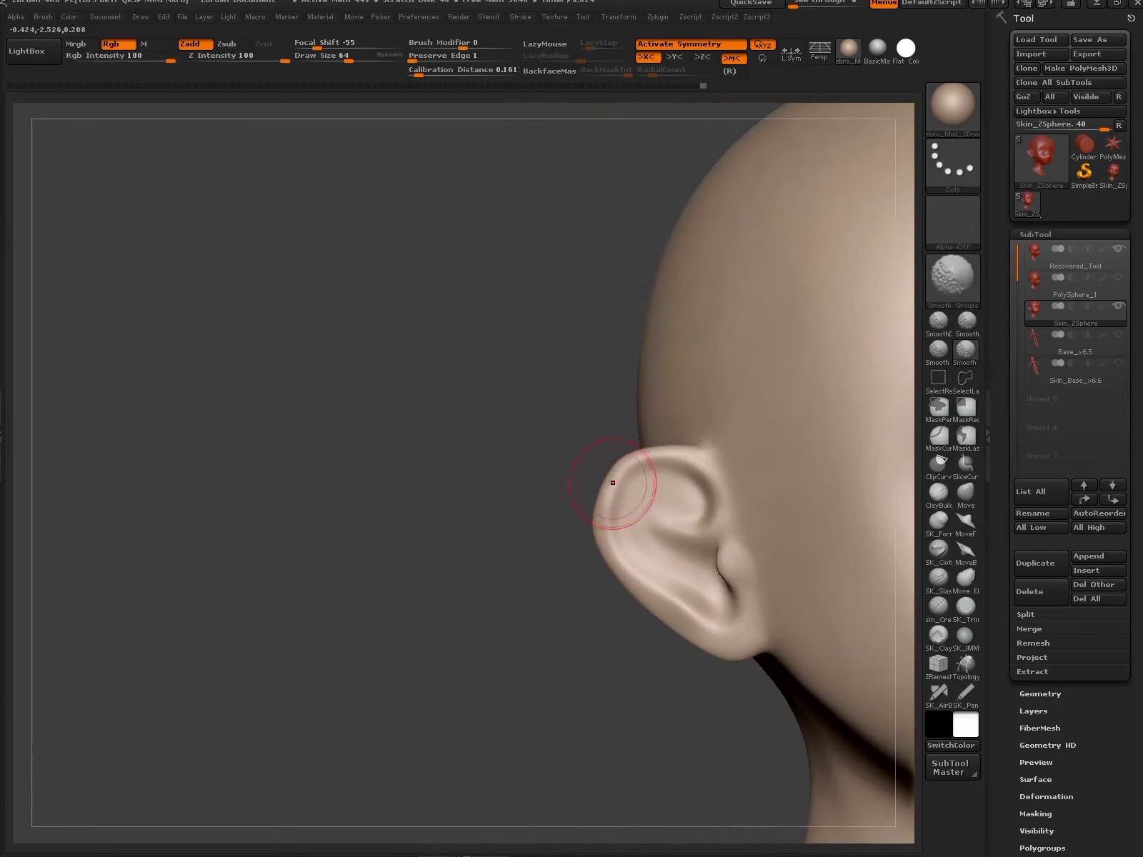
key("g")
left_click(684, 786)
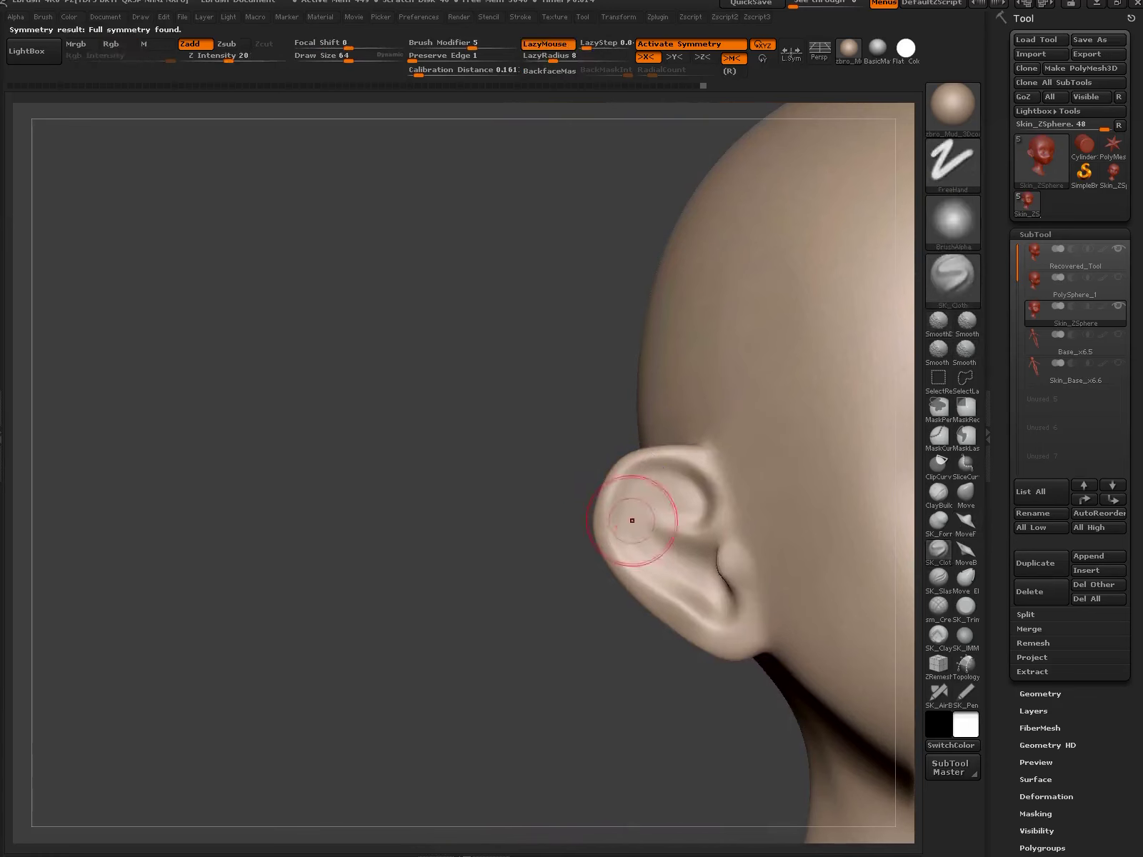
- At a lower SDiv, push the ear outline in against the skull, then check the eye socket
key("g")
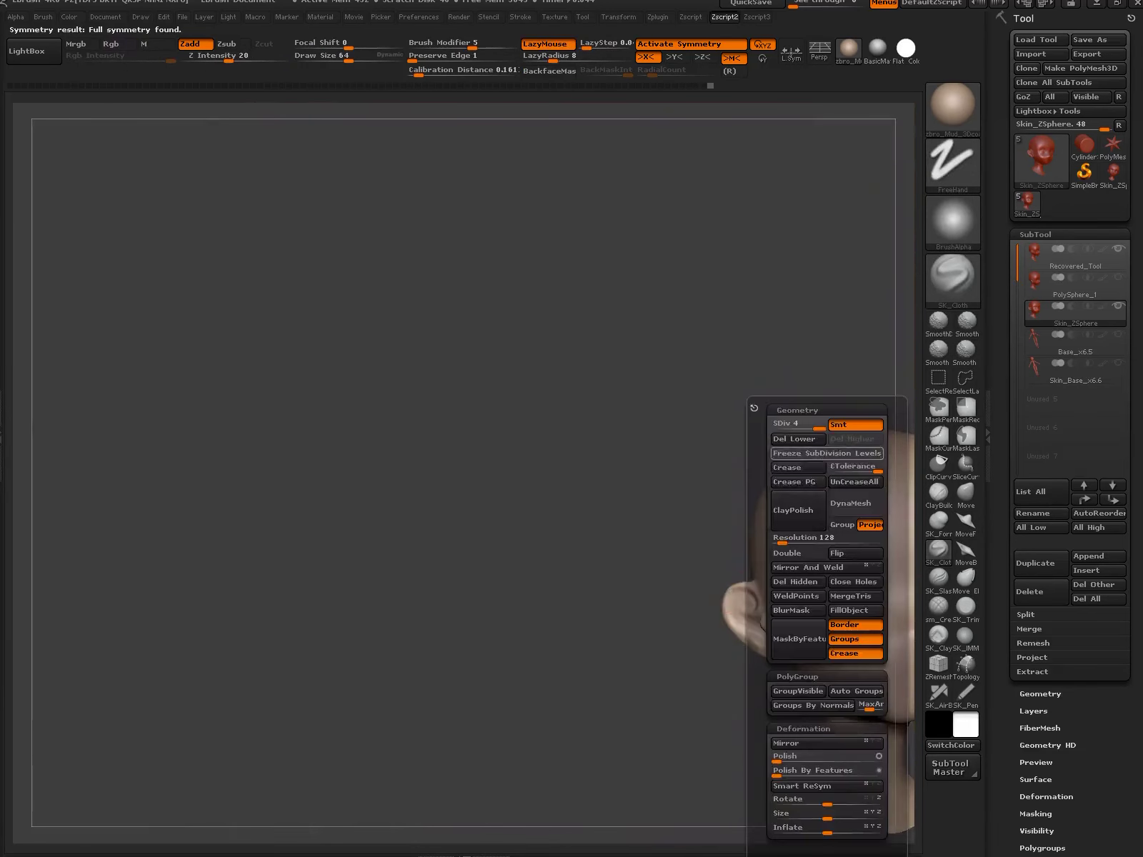
key("shift+f")
right_click_drag(719, 431, 599, 612)
key("shift+f")
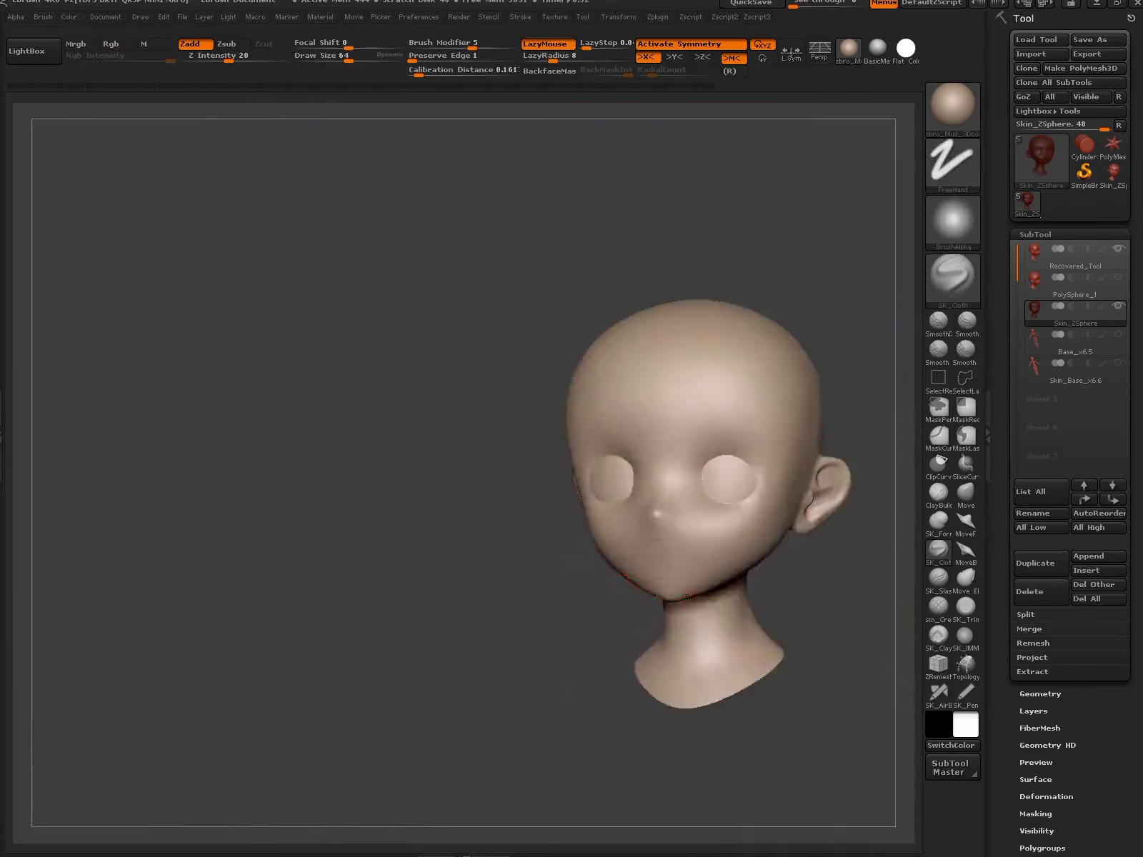
key("g")
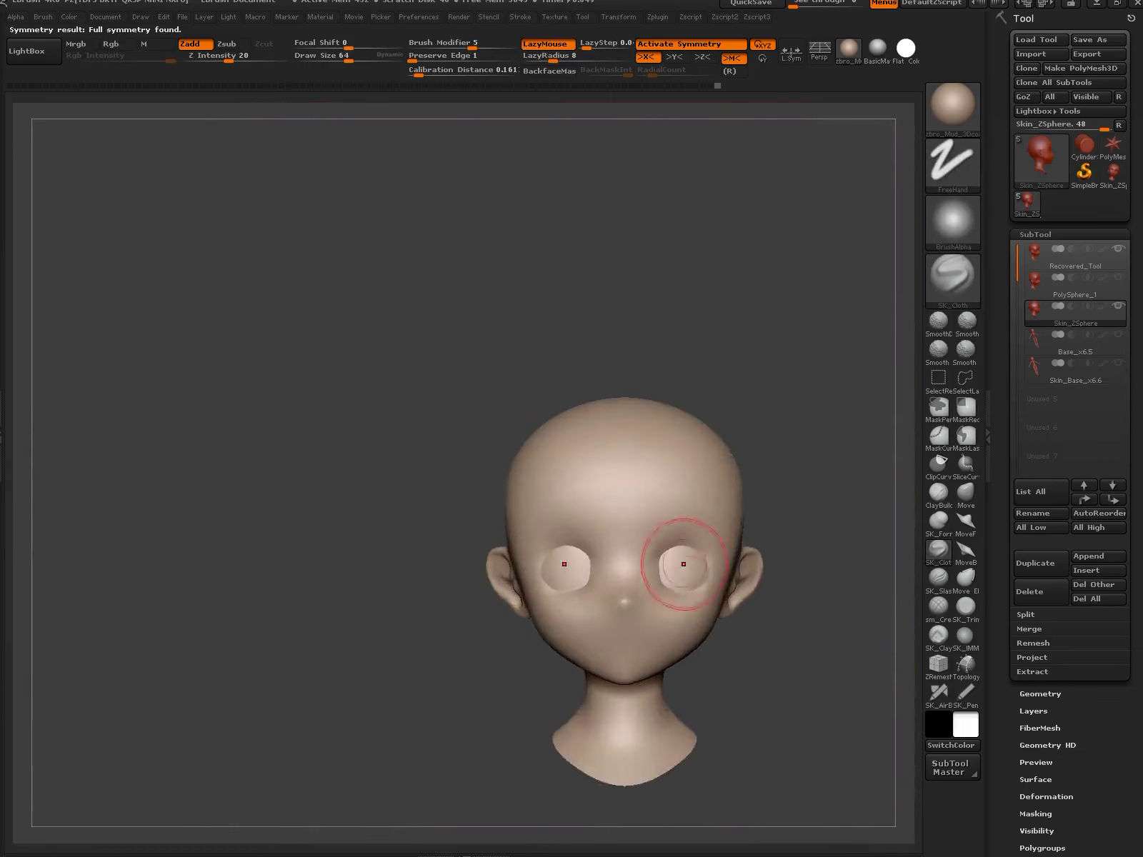
key("shift+d")
right_click_drag(525, 500, 526, 439, "alt")
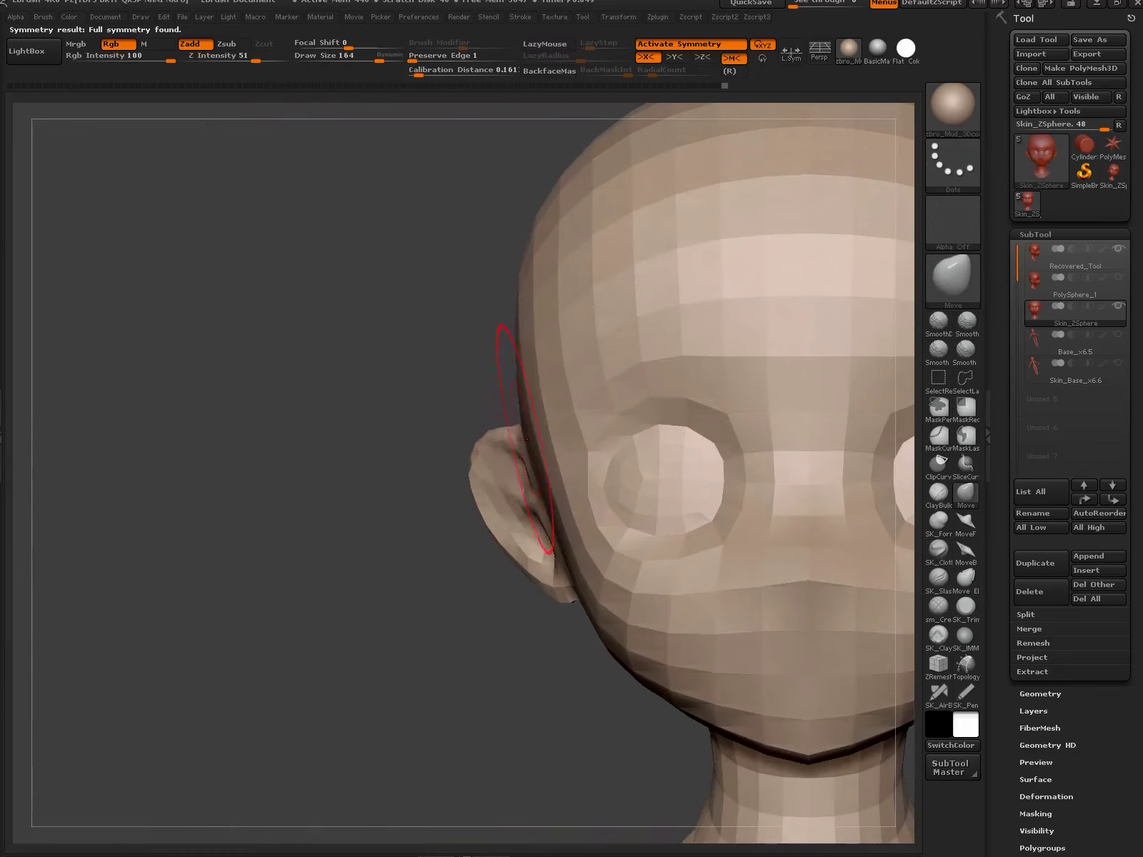
key("d")
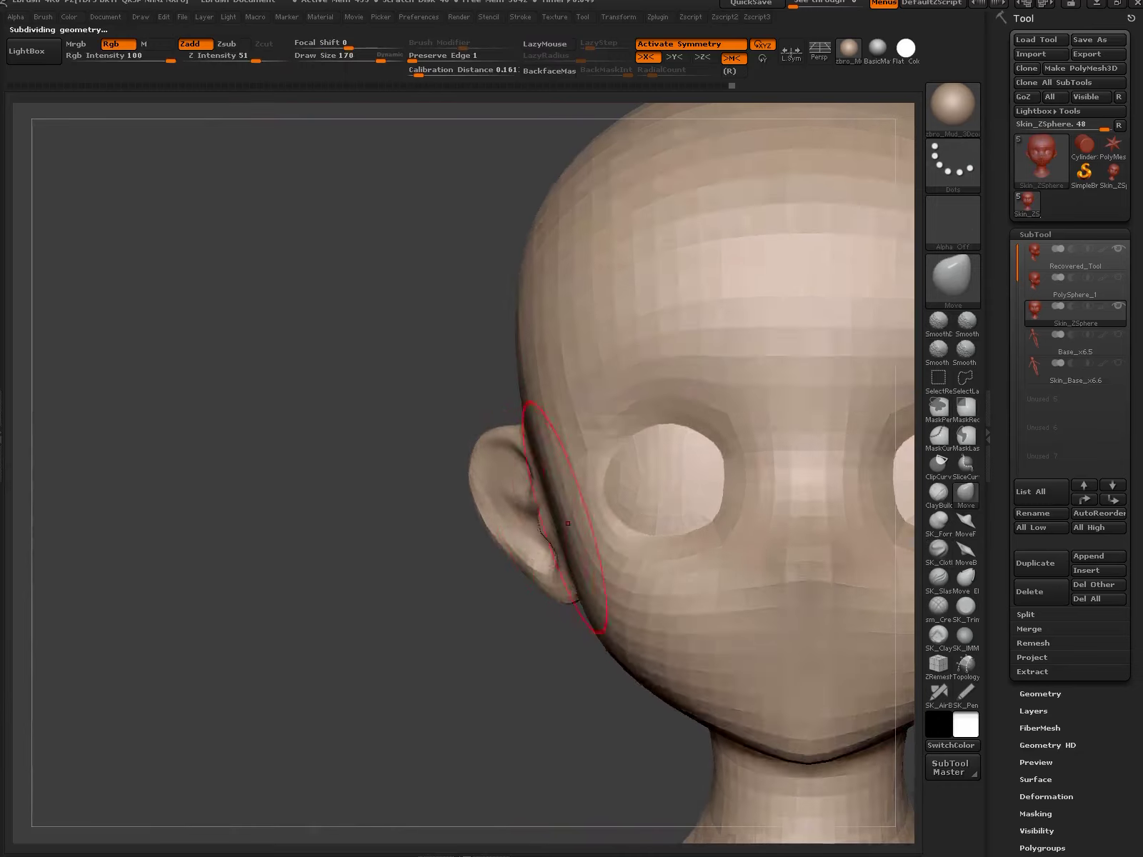
left_click_drag(821, 428, 750, 571)
mouse_move(750, 572)
right_mouse_down("alt")
mouse_move(642, 467)
mouse_move(727, 472)
right_mouse_up("alt")
key("shift+d")
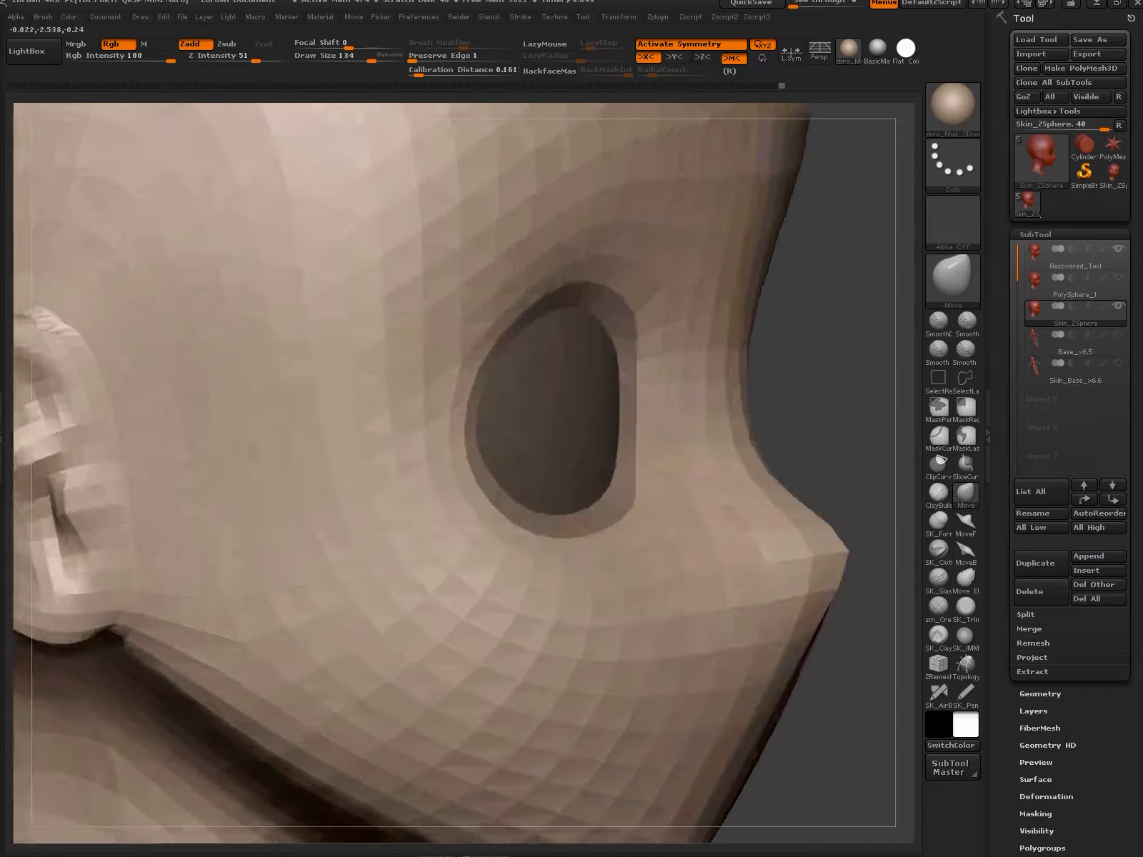
- At the highest subdivision level, pull the nose tip out into a point with a Transpose line
left_click_drag(644, 346, 722, 443)
key("d")
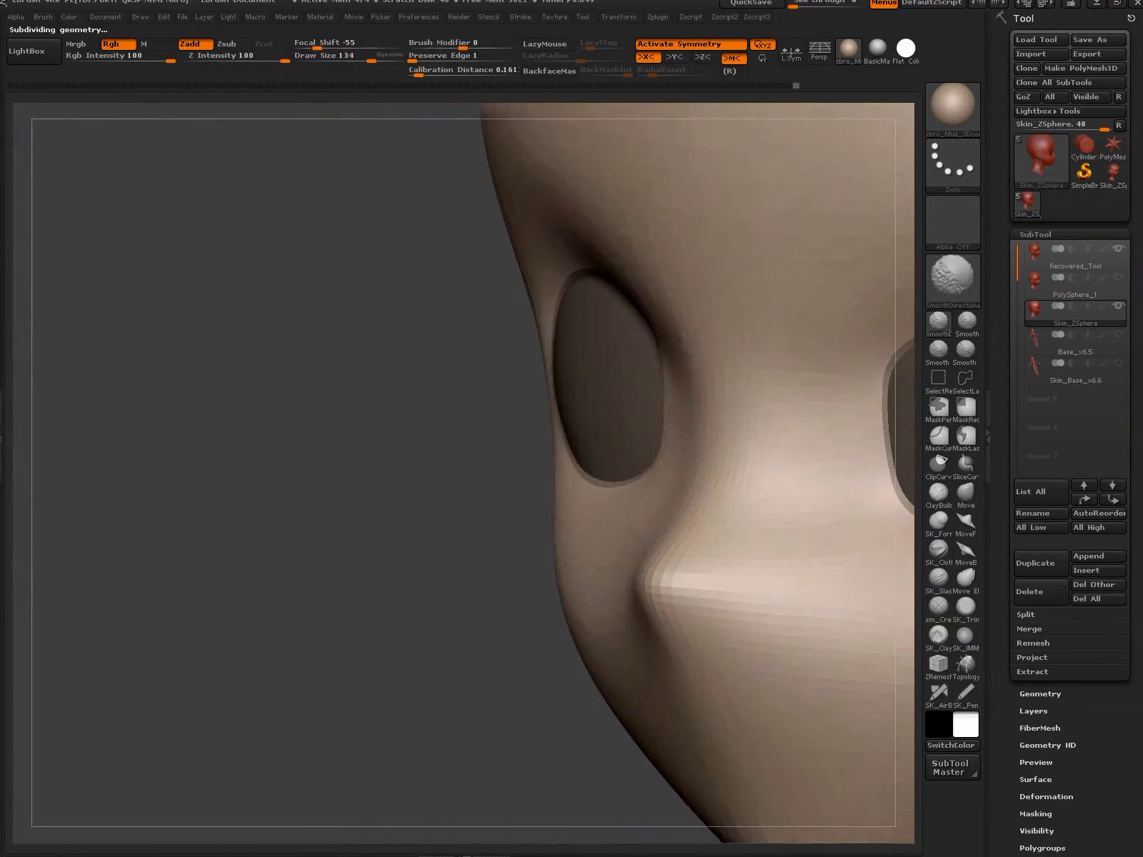
mouse_move(685, 383)
right_mouse_down()
mouse_move(733, 467)
mouse_move(722, 610)
mouse_move(724, 562)
right_mouse_up()
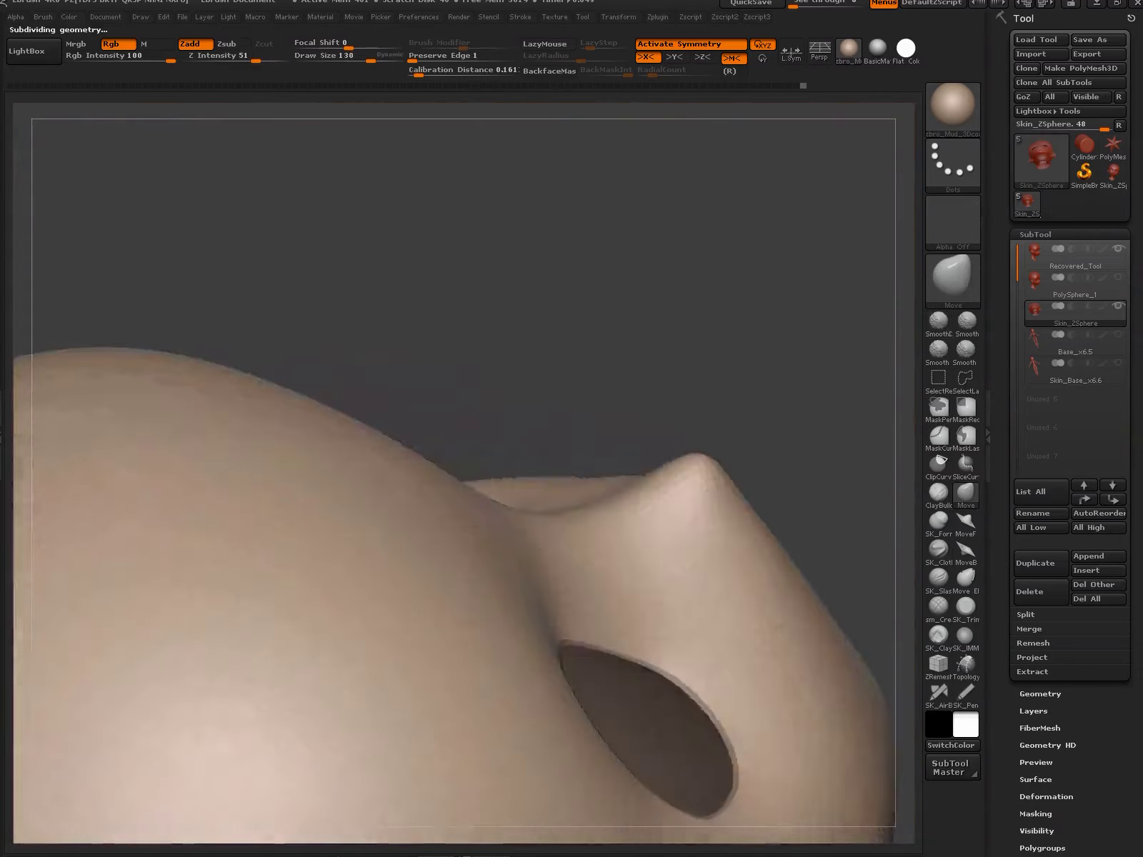
key("ctrl+z")
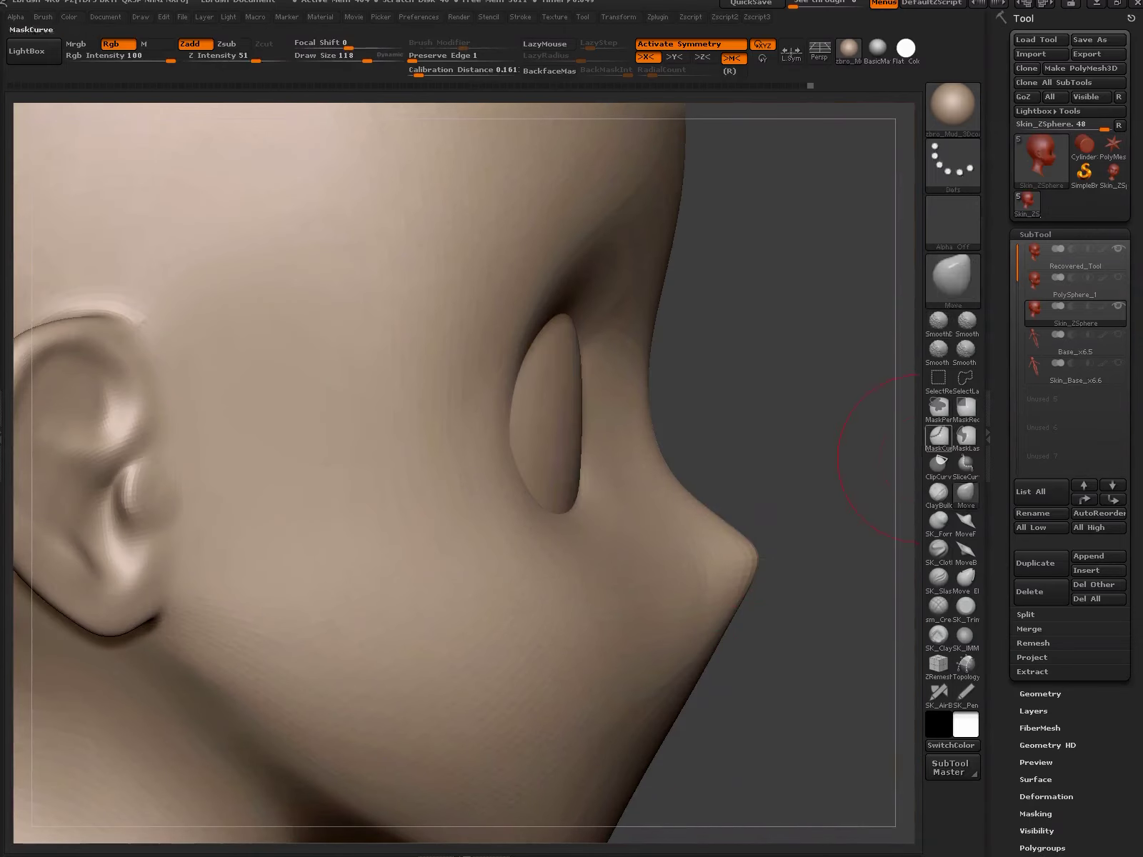
key("g")
key("w")
right_click_drag(815, 539, 762, 557, "ctrl")
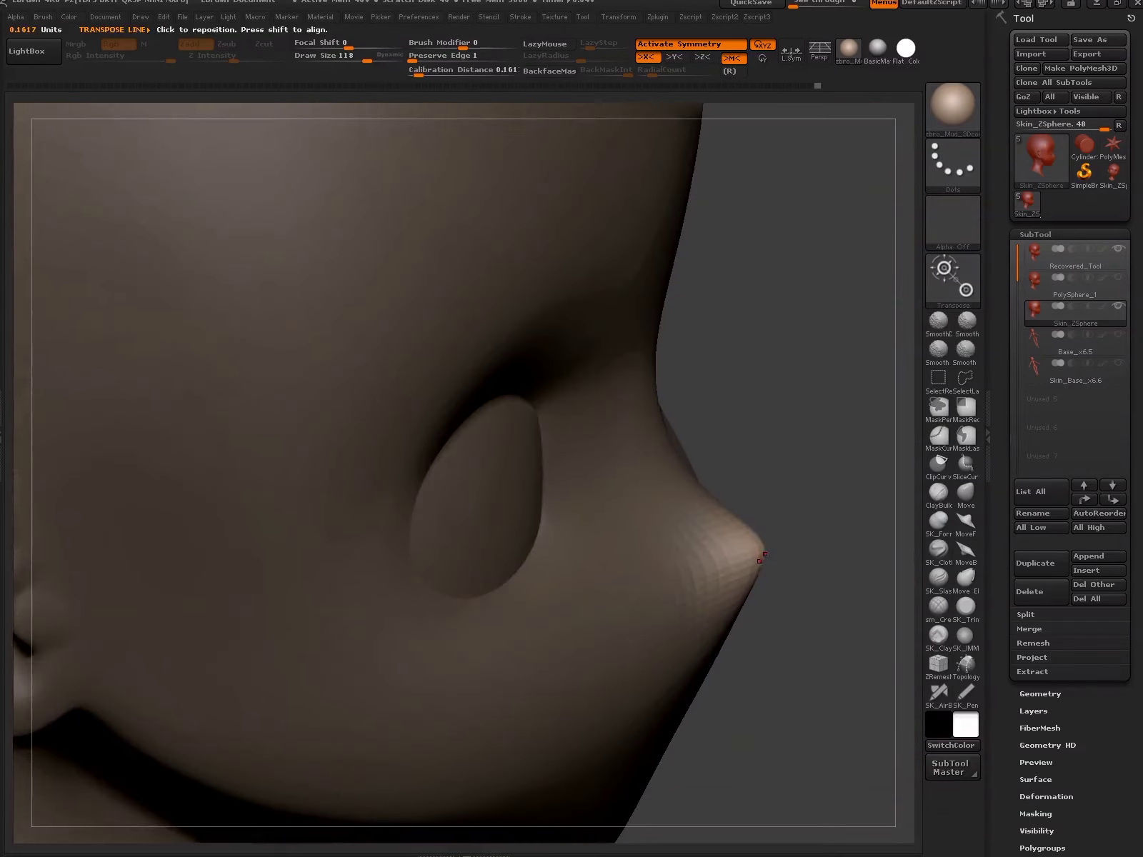
- Restore the deeper eye socket and directionally smooth the cheeks, checking symmetry
key("q")
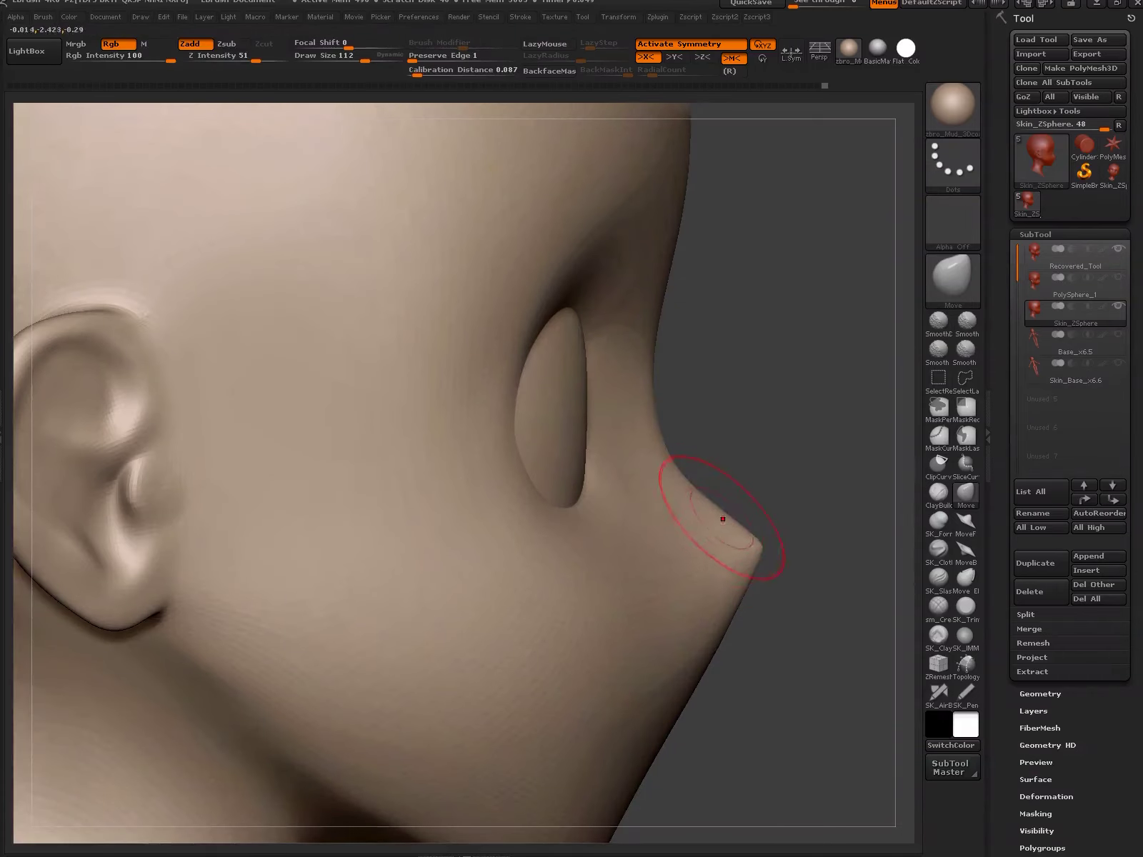
key("ctrl+shift+z")
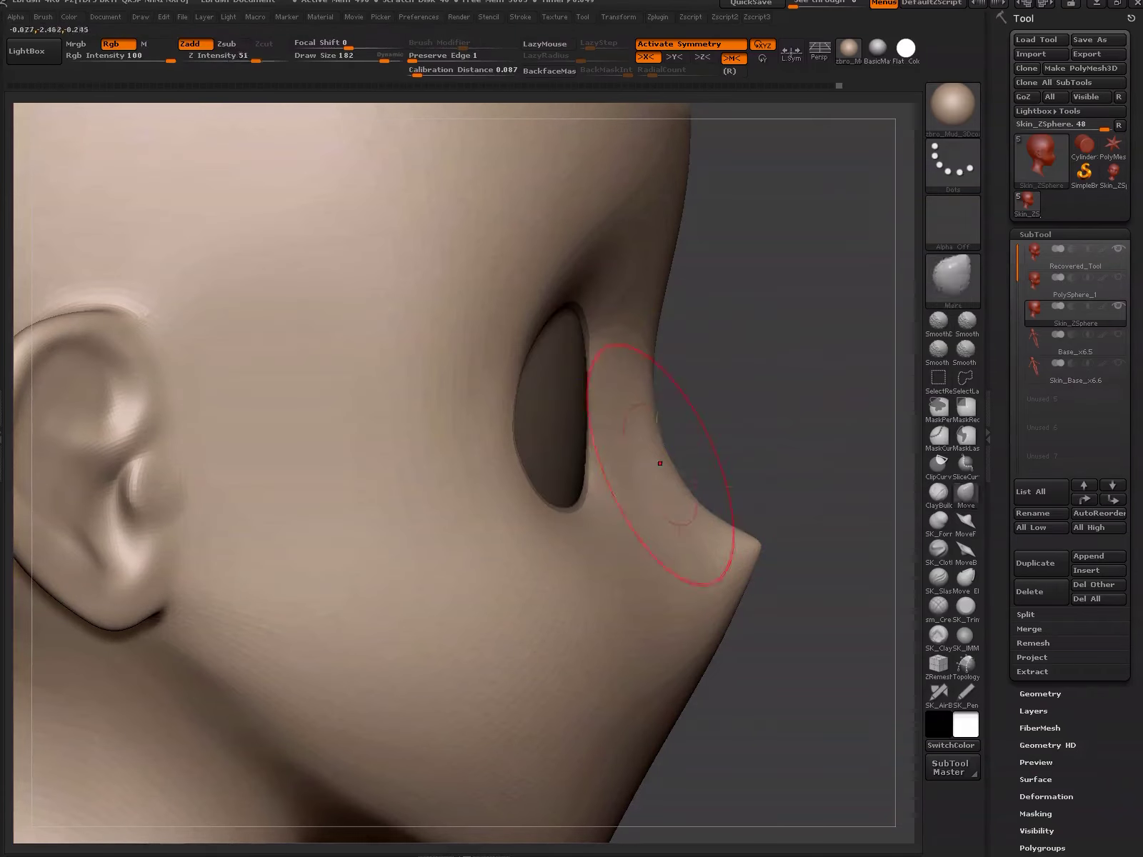
key("shift")
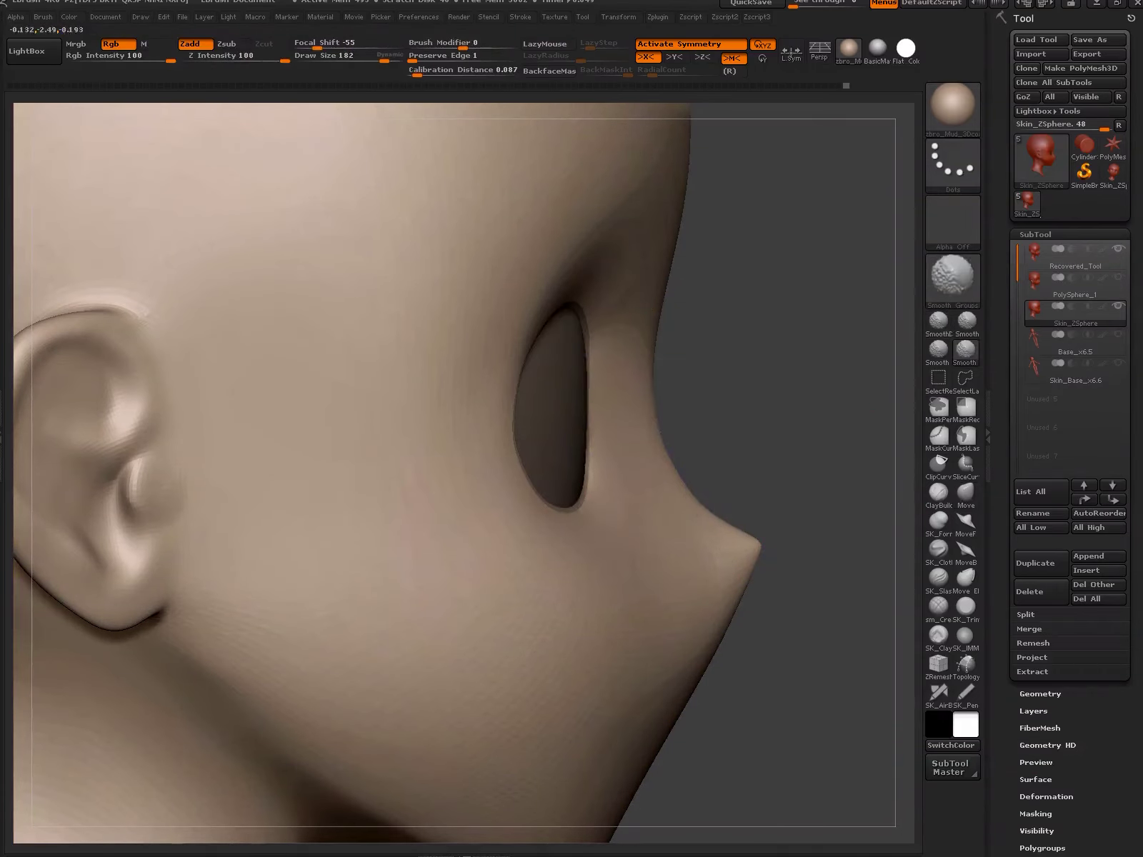
left_click(816, 454)
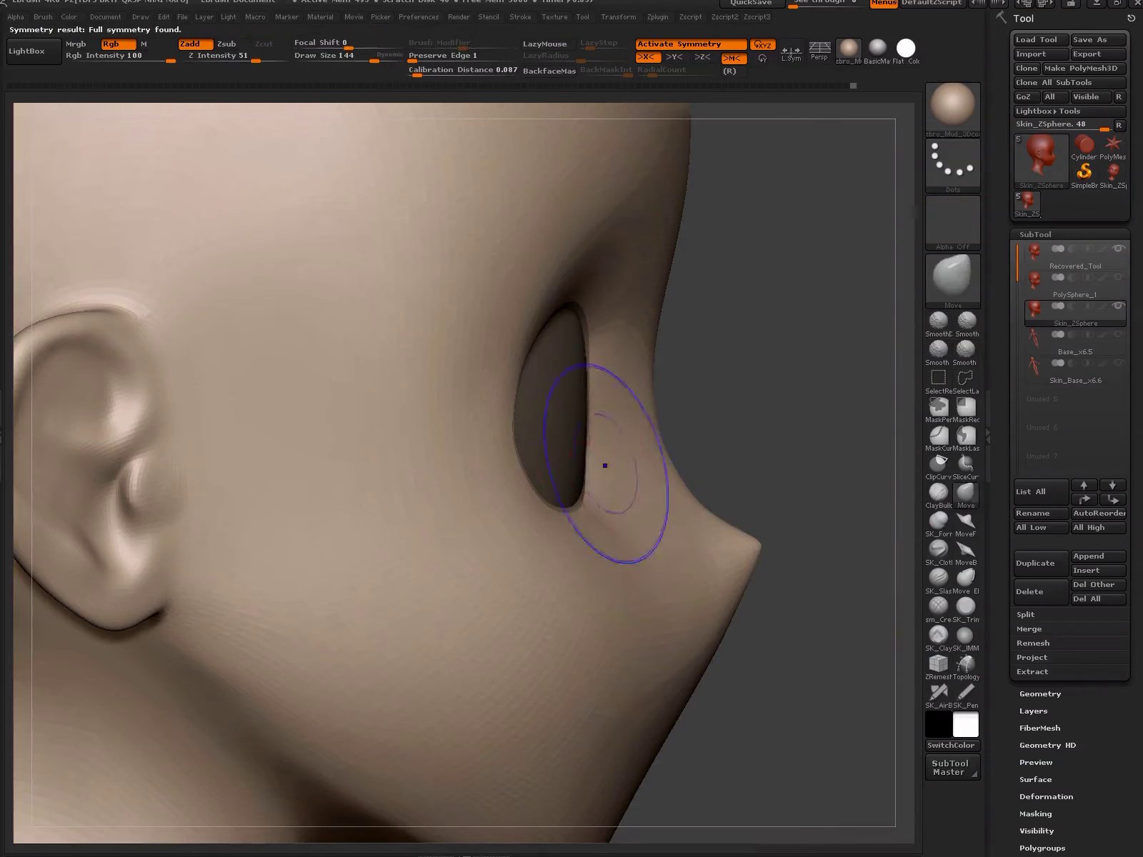
right_click_drag(604, 464, 640, 420)
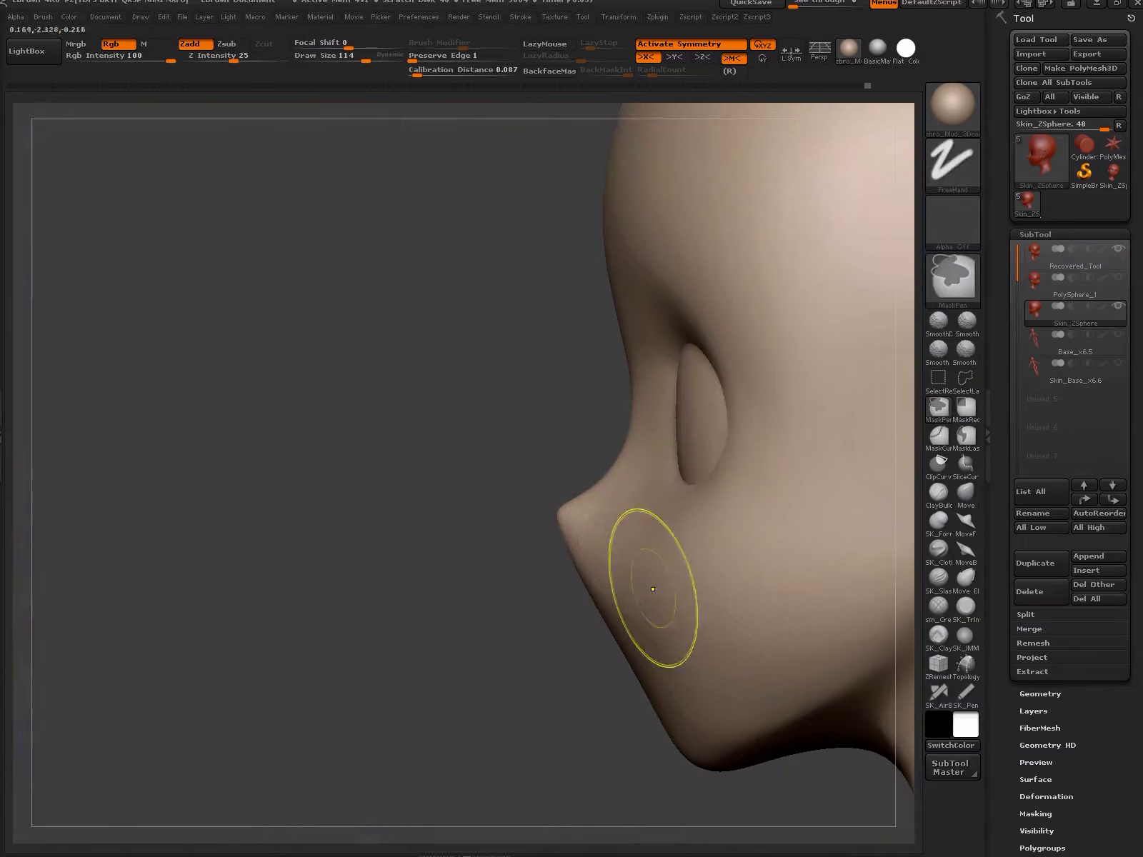
mouse_move(568, 584)
right_mouse_down()
mouse_move(588, 535)
mouse_move(565, 569)
right_mouse_up()
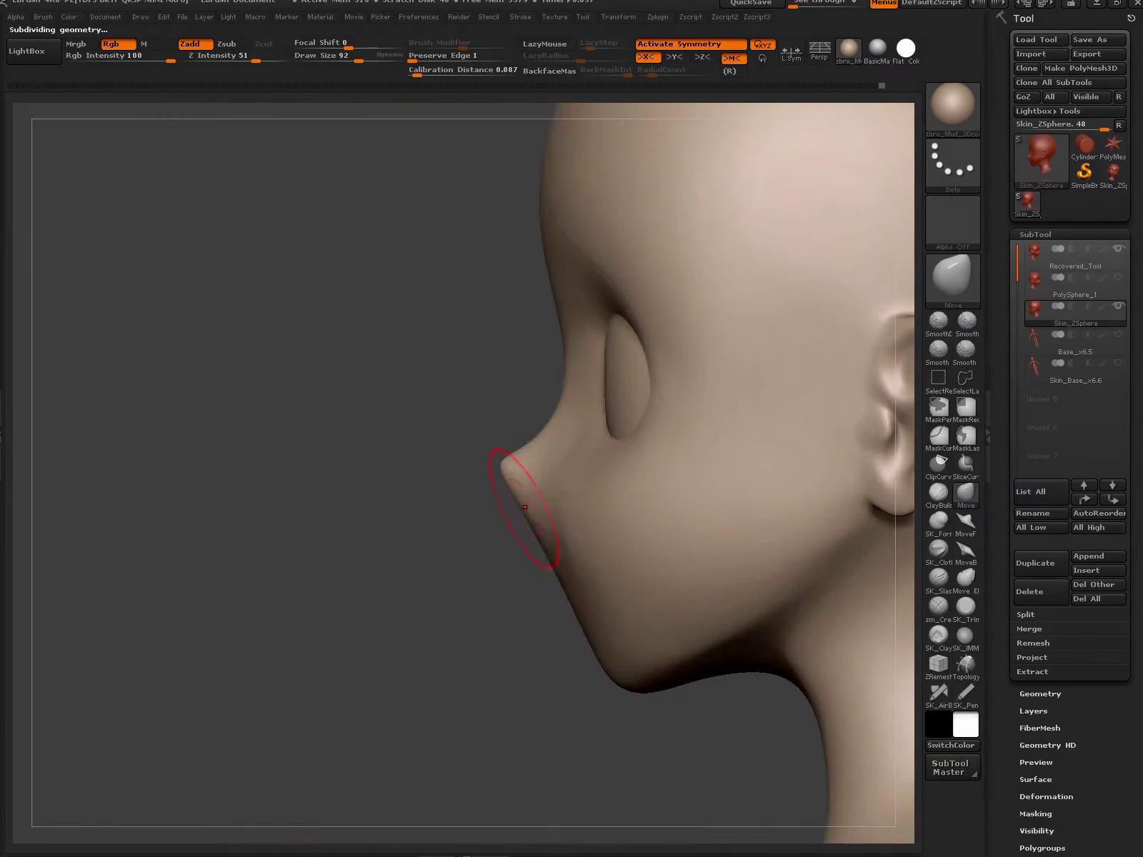
- Toggle Polyframe on and off to check the face topology
key("shift+f")
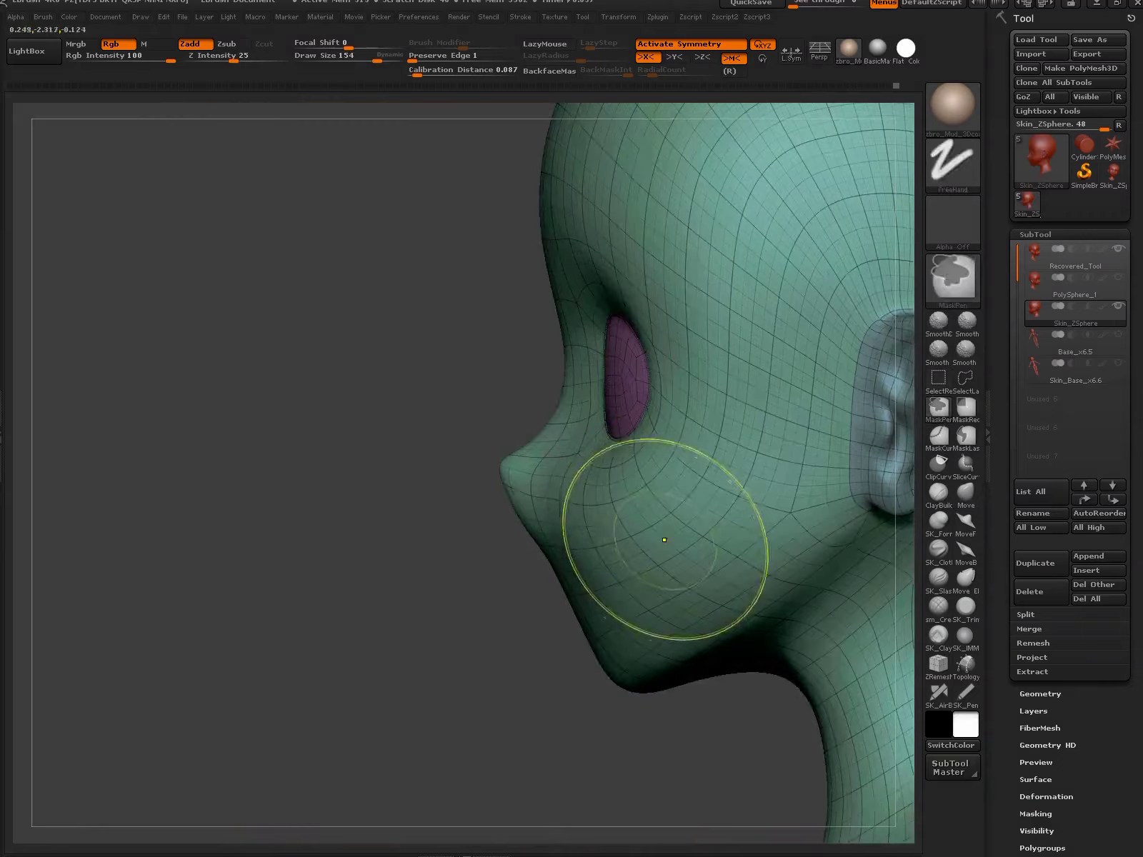
key("shift+f")
key("bracketright")
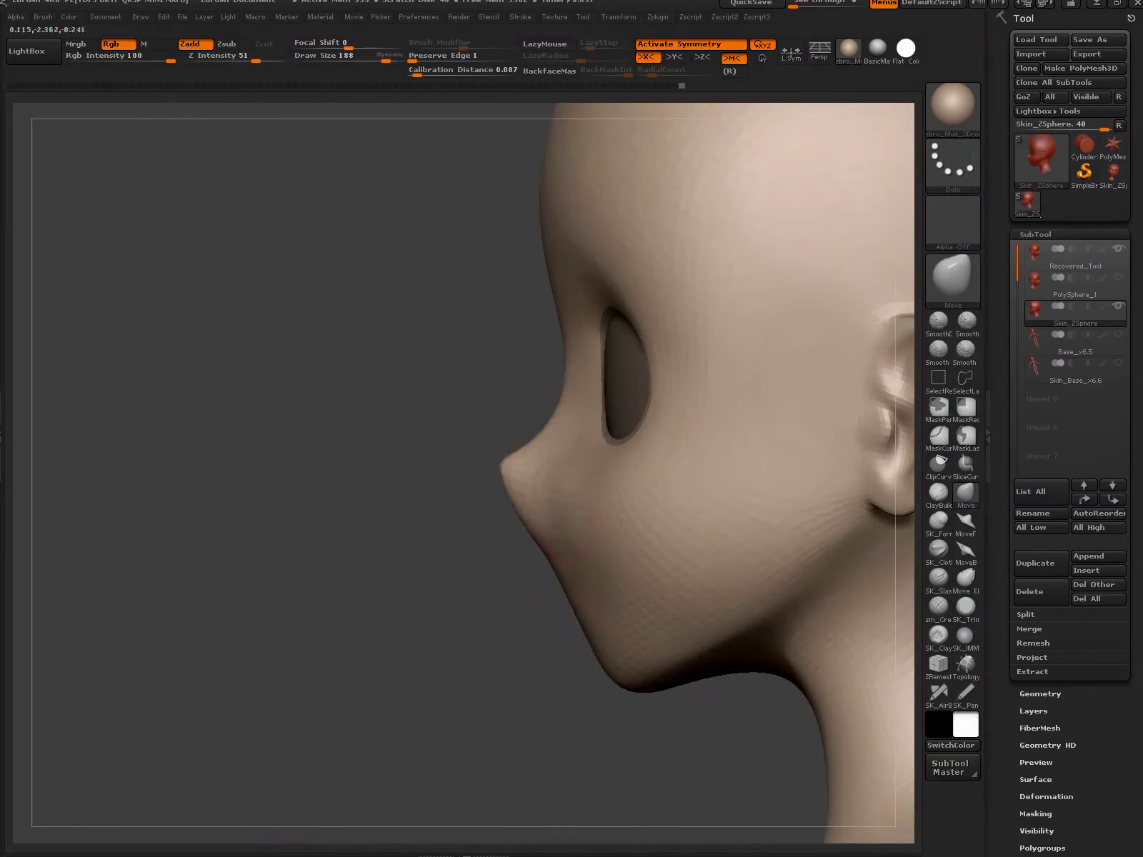
key("space")
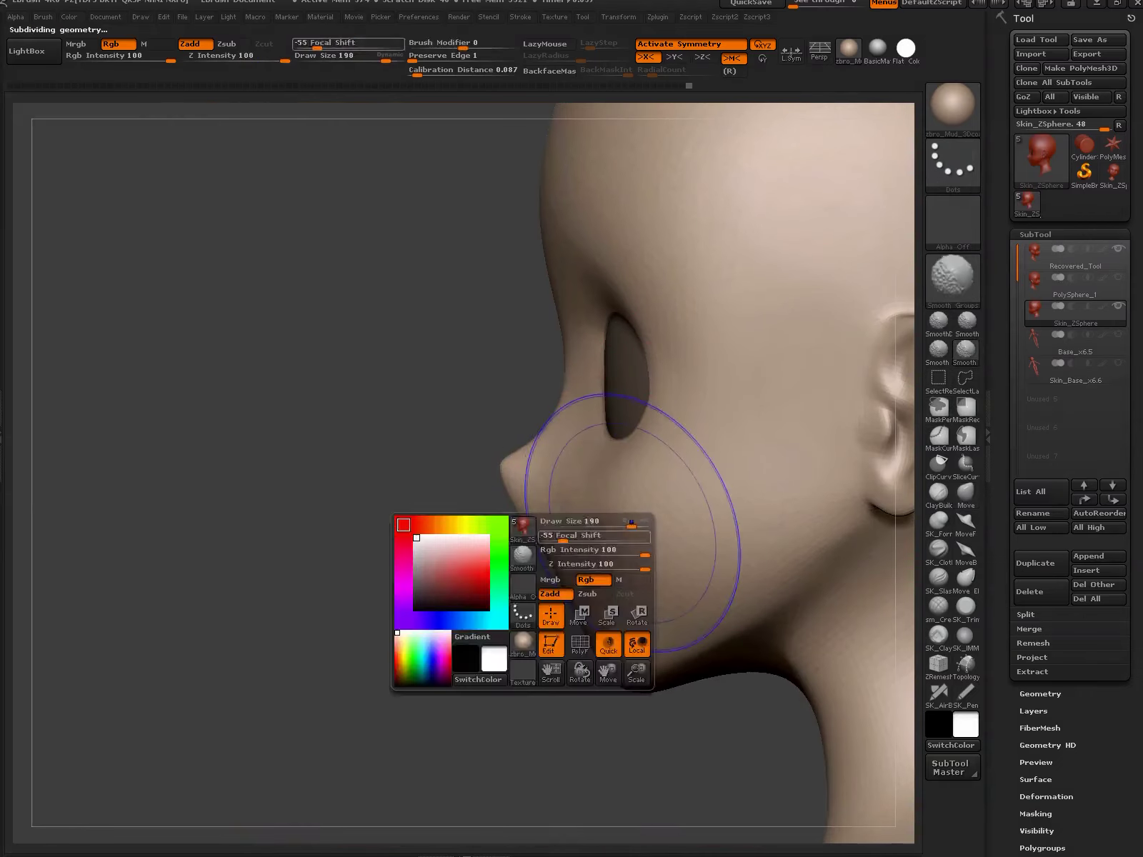
mouse_move(675, 484)
right_mouse_down()
mouse_move(718, 520)
mouse_move(722, 580)
mouse_move(594, 484)
mouse_move(535, 604)
mouse_move(786, 607)
right_mouse_up()
- Import zb-sample.jpg from the ZBrush_Book folder and add it to Spotlight
left_click(937, 634)
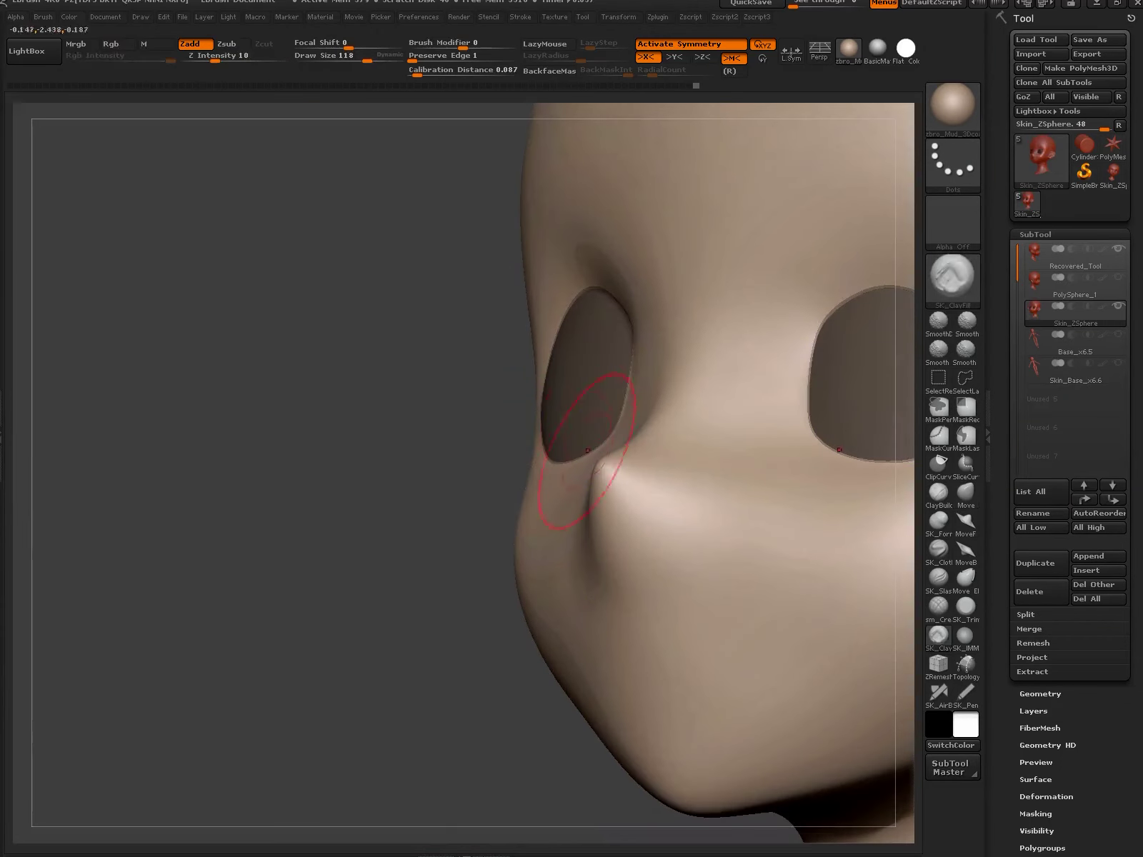
left_click(554, 17)
left_click(571, 97)
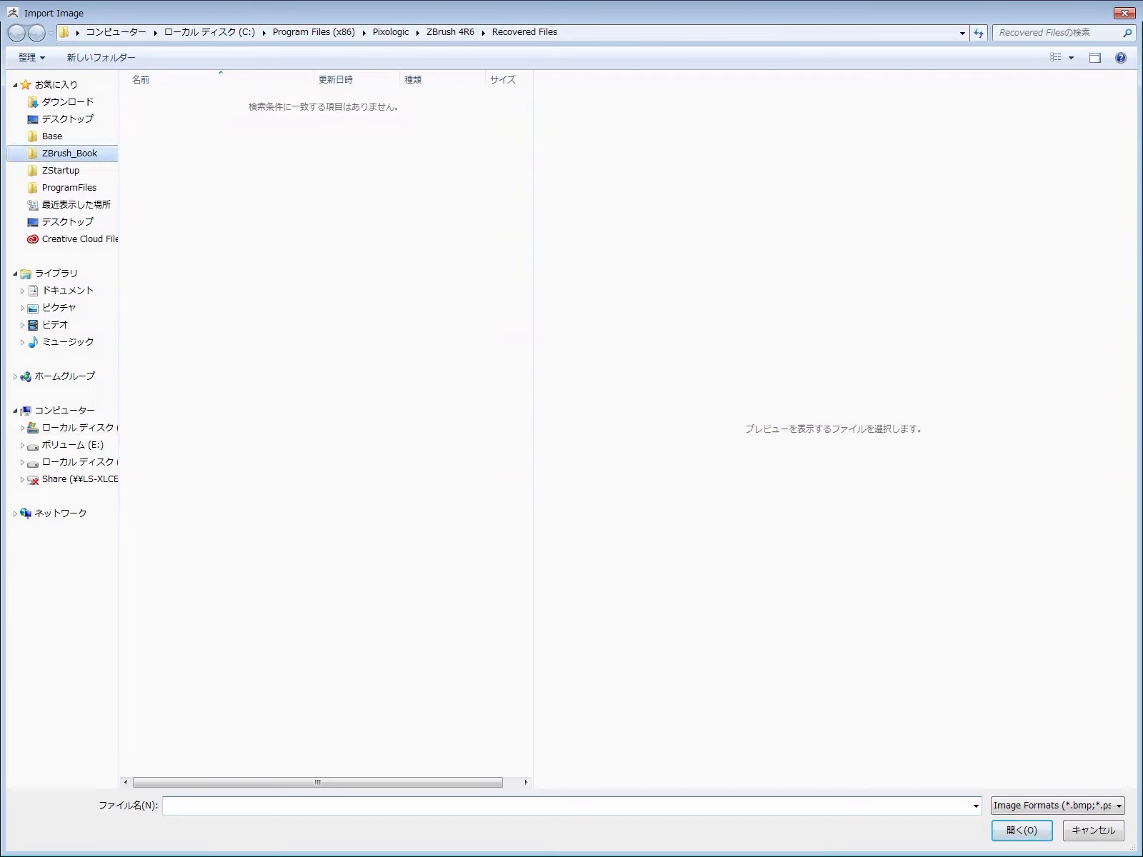
left_click(69, 153)
double_click(153, 115)
double_click(416, 111)
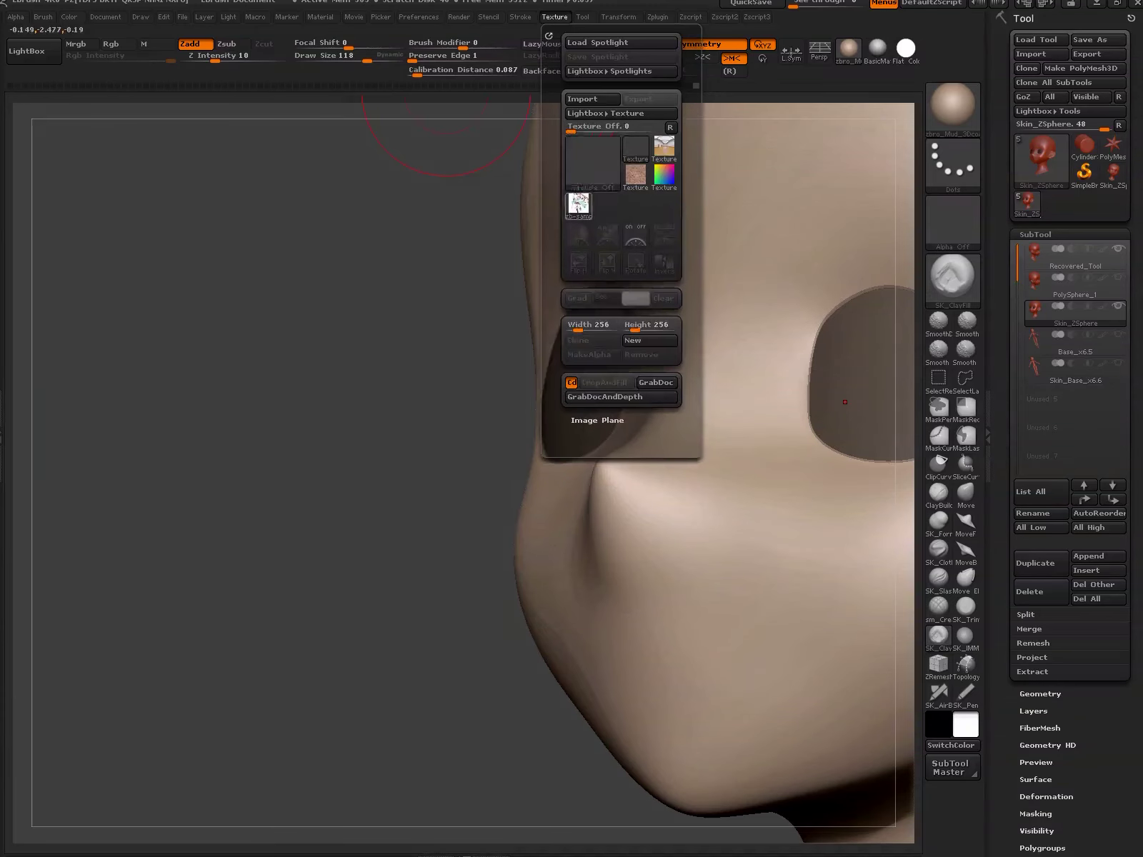
left_click(578, 205)
left_click(579, 233)
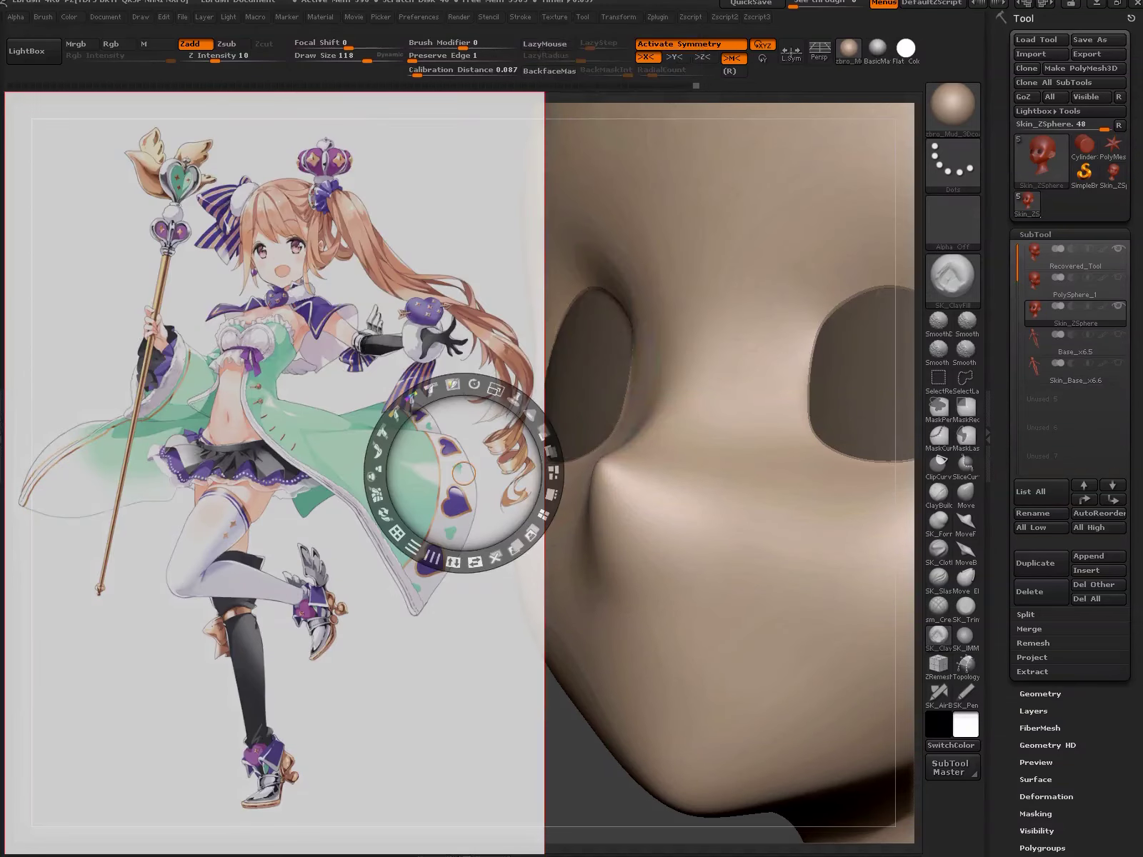
- Turn Spotlight off to hide the zb-sample reference image
left_click(554, 16)
left_click(614, 58)
left_click(395, 31)
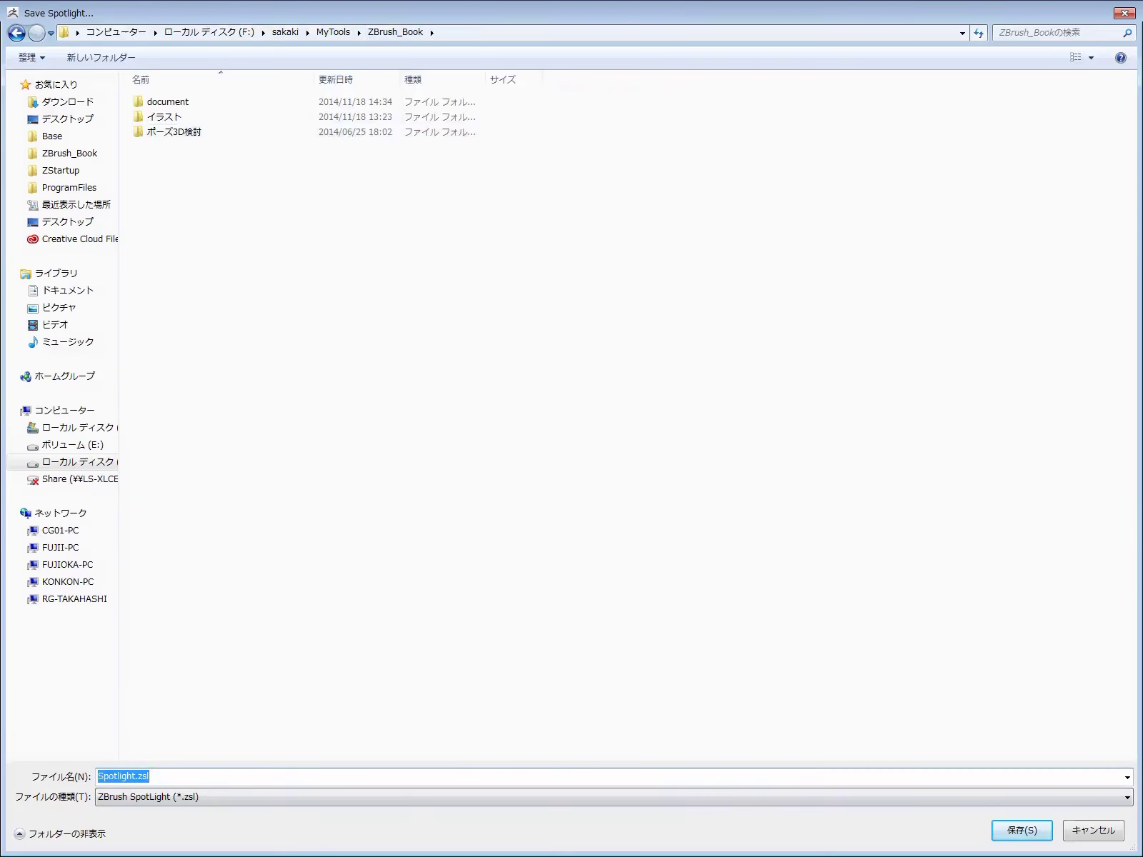
key("Return")
- Save the head model as ZBBook01.ztl
key("shift+z")
key("ctrl+s")
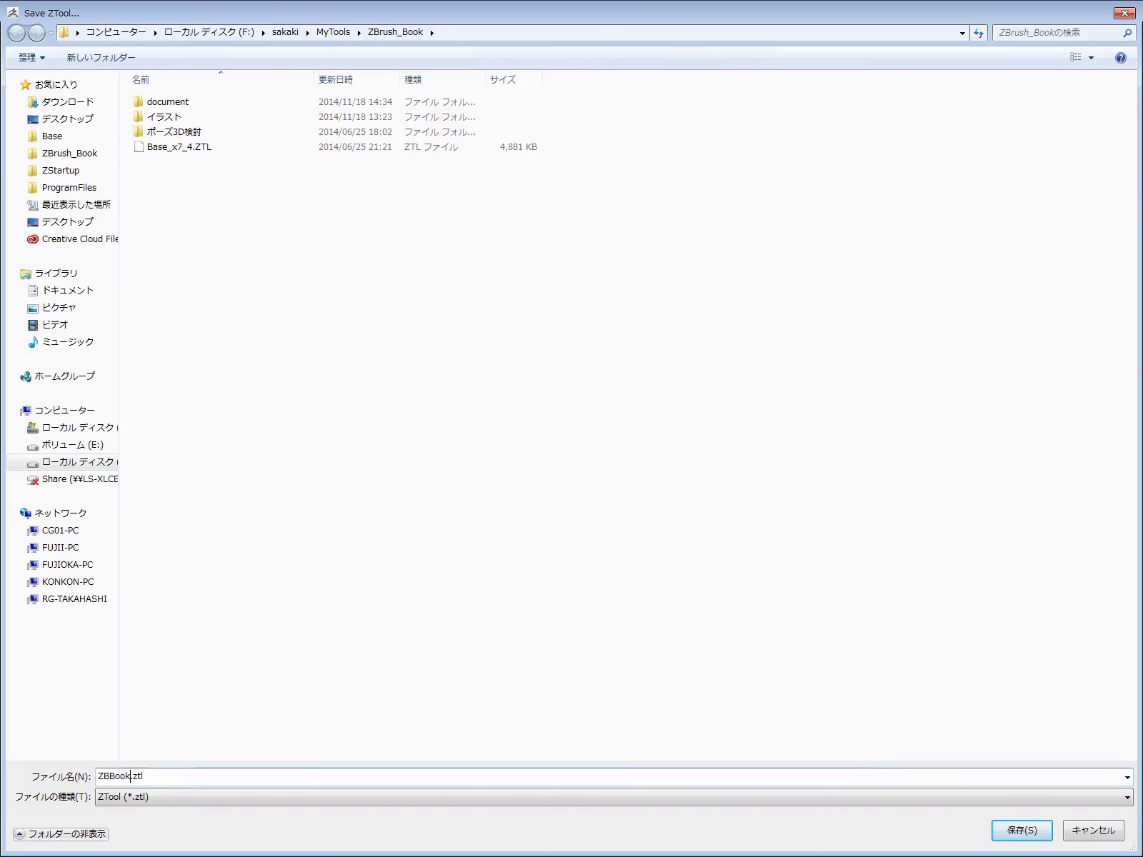
type("1")
key("Return")
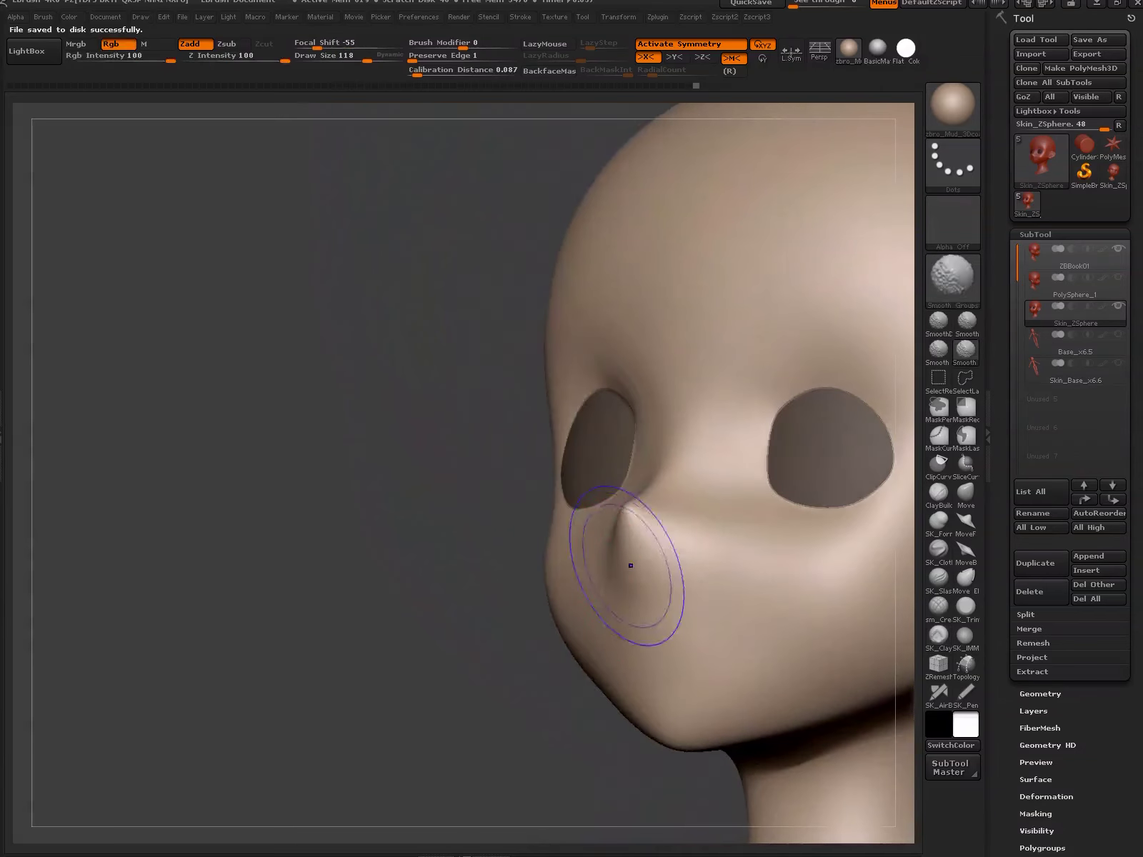
- Drop to a lower subdivision level and briefly hide the head to view only the eyeballs
mouse_move(627, 561)
left_mouse_down()
mouse_move(632, 502)
mouse_move(632, 577)
mouse_move(654, 621)
left_mouse_up()
key("b")
key("m")
key("v")
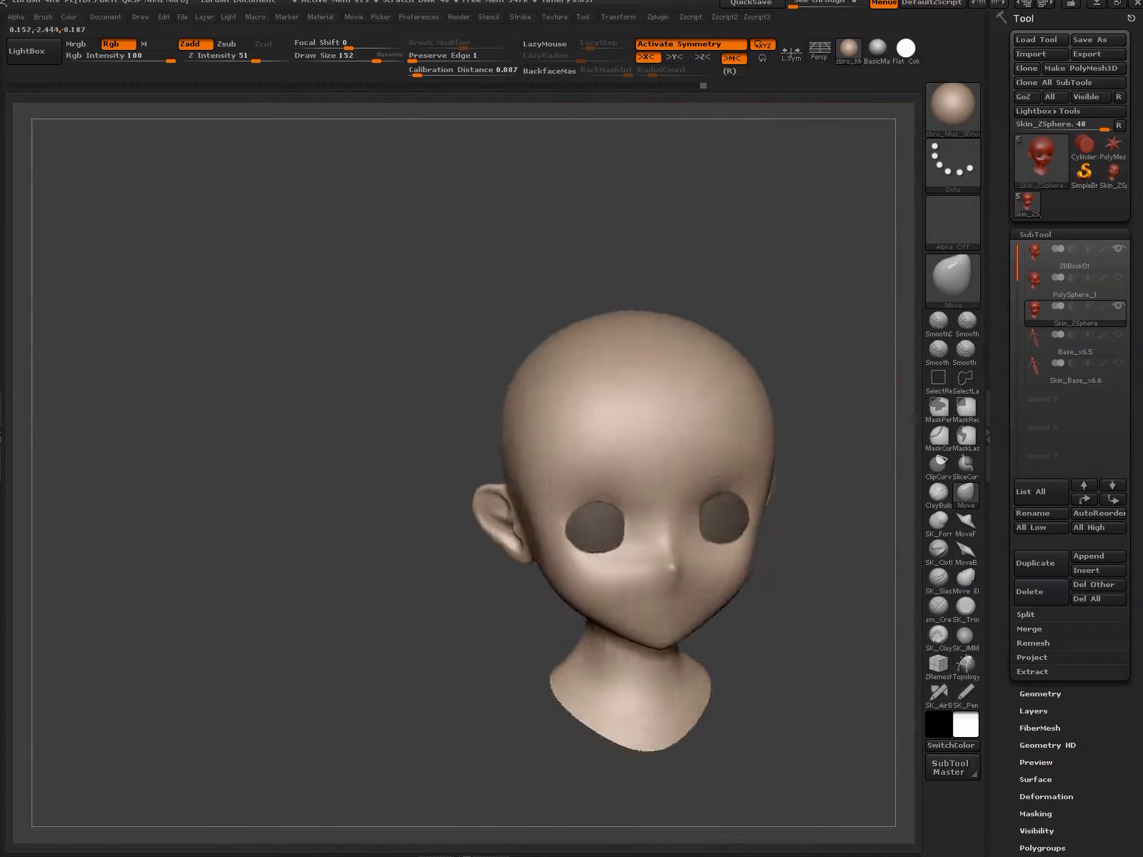
left_click_drag(737, 588, 733, 493, "shift")
key("shift+d")
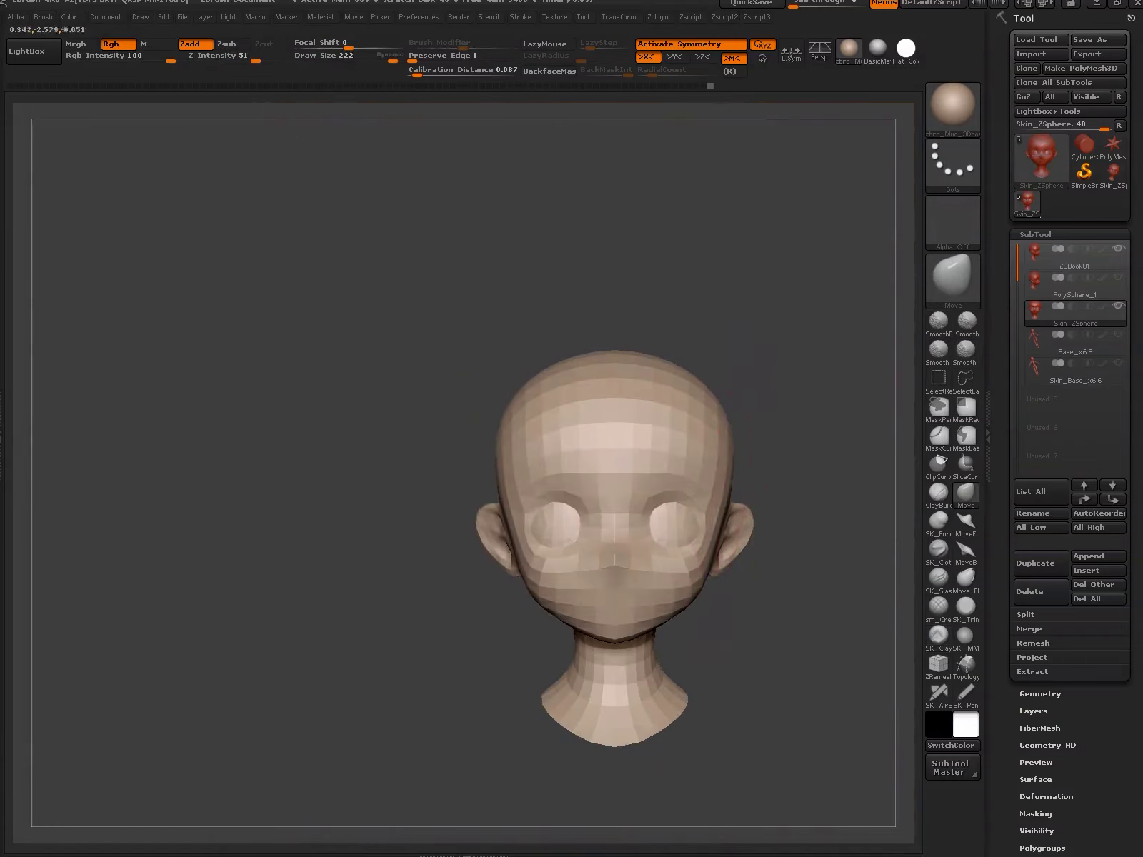
mouse_move(729, 437)
left_mouse_down()
mouse_move(764, 383)
mouse_move(740, 548)
mouse_move(659, 440)
left_mouse_up()
left_click(602, 564, "ctrl+shift")
left_click(740, 586, "ctrl+shift")
- Step up a subdivision level and inspect the eyeballs and head from front and side
mouse_move(548, 434)
left_mouse_down()
mouse_move(694, 362)
mouse_move(618, 447)
mouse_move(747, 459)
mouse_move(814, 546)
mouse_move(474, 740)
mouse_move(584, 654)
mouse_move(472, 586)
mouse_move(589, 578)
mouse_move(803, 619)
left_mouse_up()
key("ctrl+d")
left_click(796, 497, "ctrl+alt+shift")
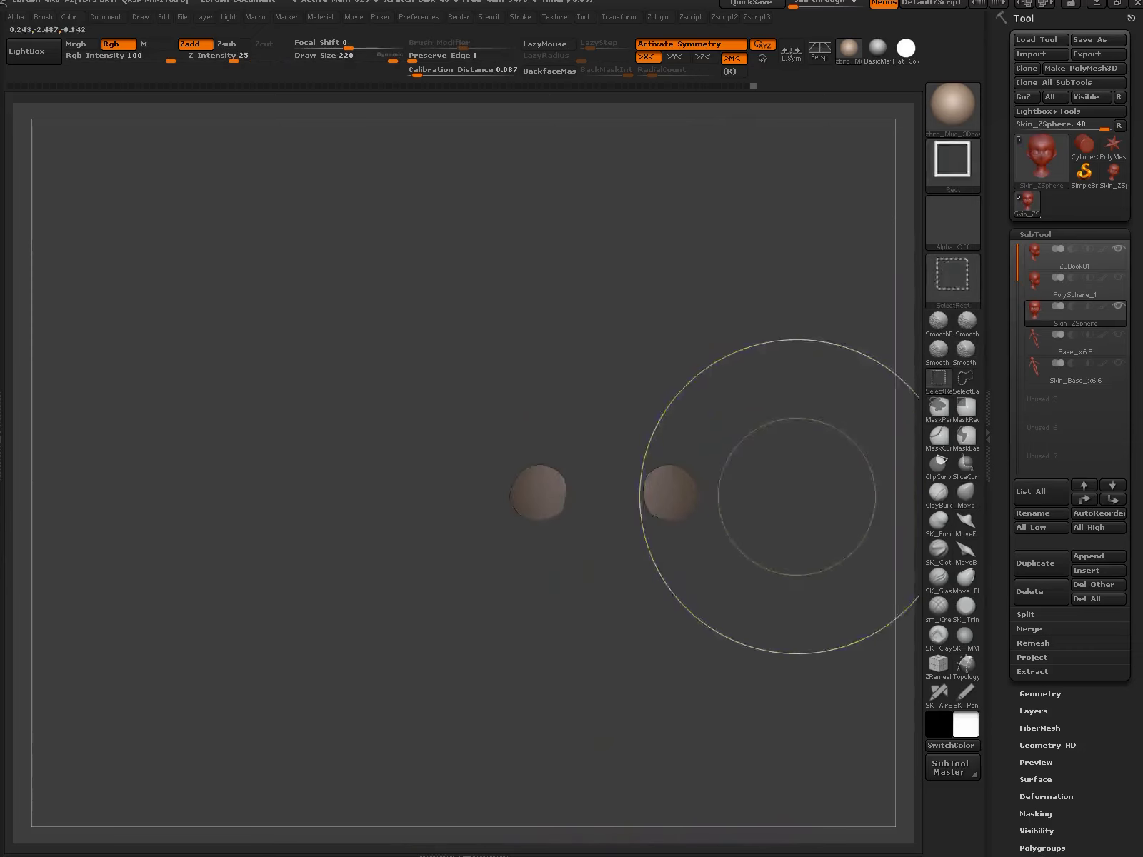
mouse_move(702, 331)
left_mouse_down()
mouse_move(740, 561)
mouse_move(696, 511)
left_mouse_up()
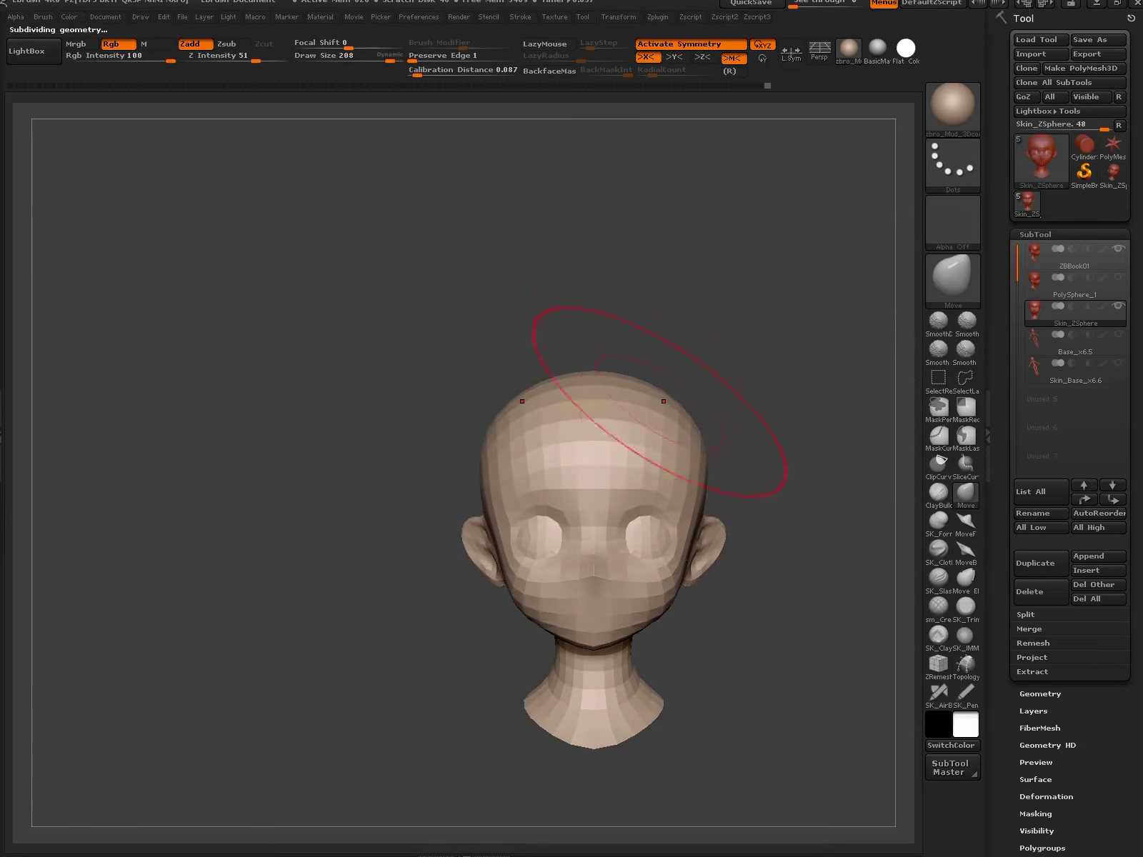
left_click_drag(593, 375, 566, 385)
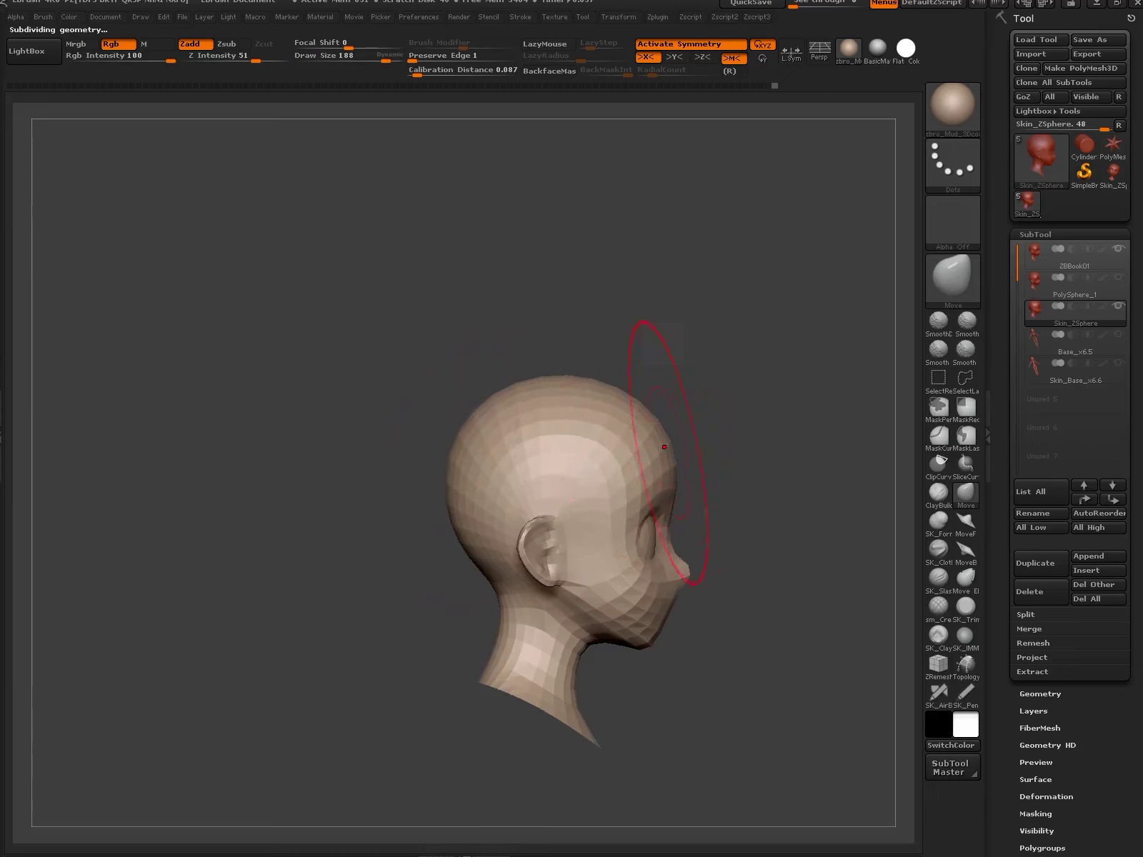
left_click_drag(665, 447, 737, 429)
mouse_move(557, 391)
left_mouse_down("alt")
mouse_move(643, 500)
mouse_move(761, 571)
mouse_move(748, 571)
left_mouse_up("alt")
left_click_drag(799, 632, 744, 571, "shift")
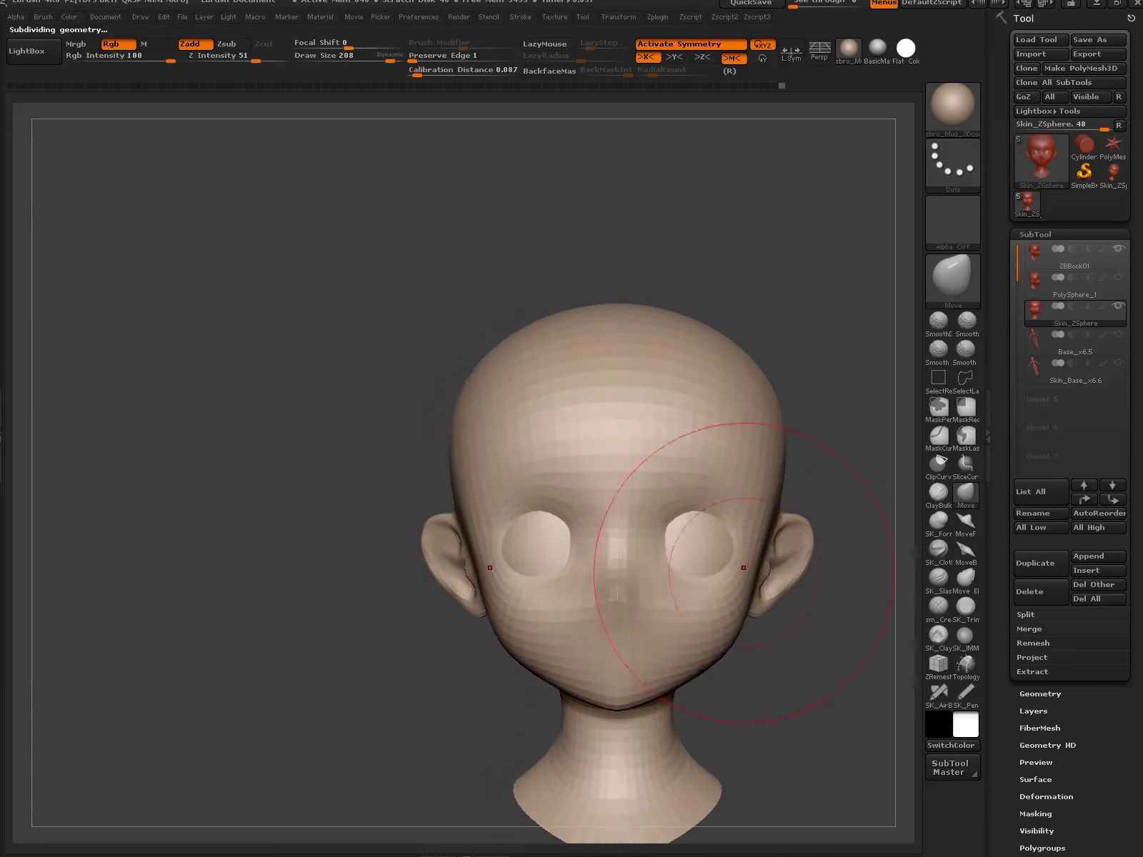
left_click_drag(780, 493, 652, 574)
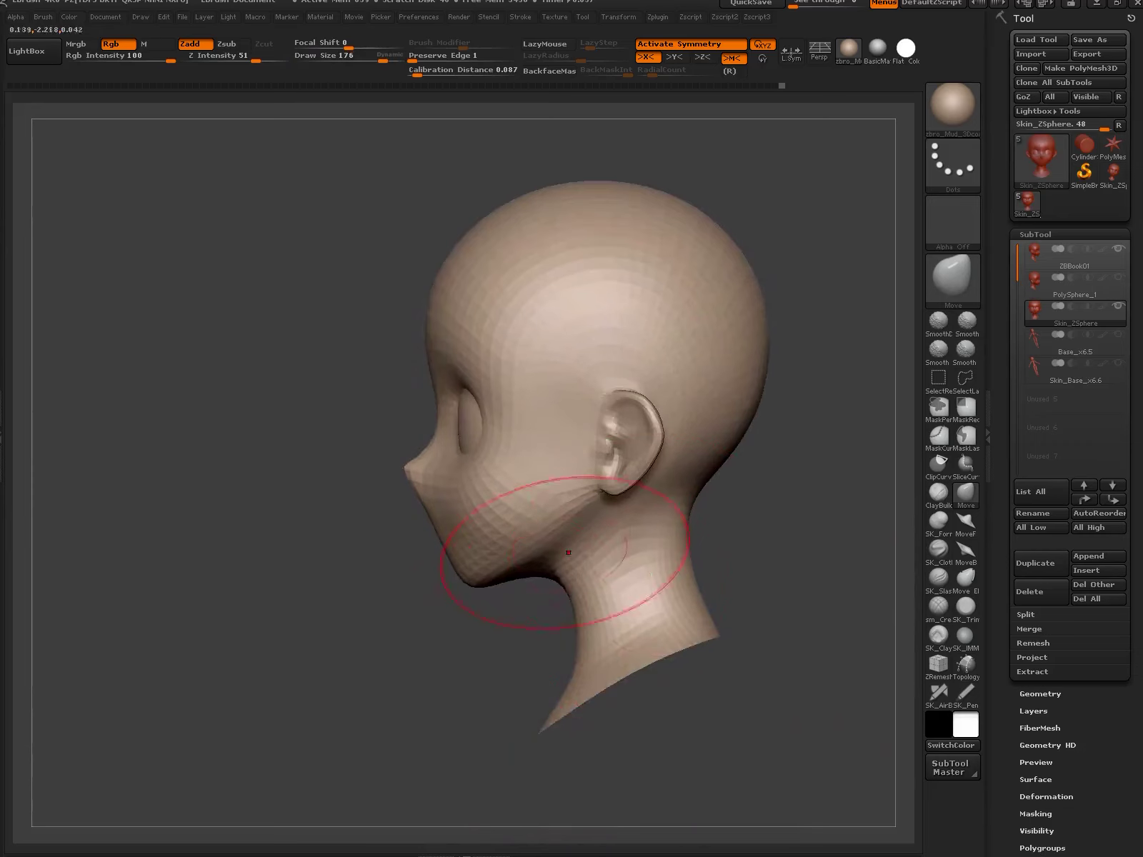
- Check the jaw and neck wireframe, then reshape them with Move and Smooth
key("shift+f")
left_click_drag(569, 552, 567, 586)
mouse_move(698, 441)
left_mouse_down()
mouse_move(729, 439)
mouse_move(643, 477)
left_mouse_up()
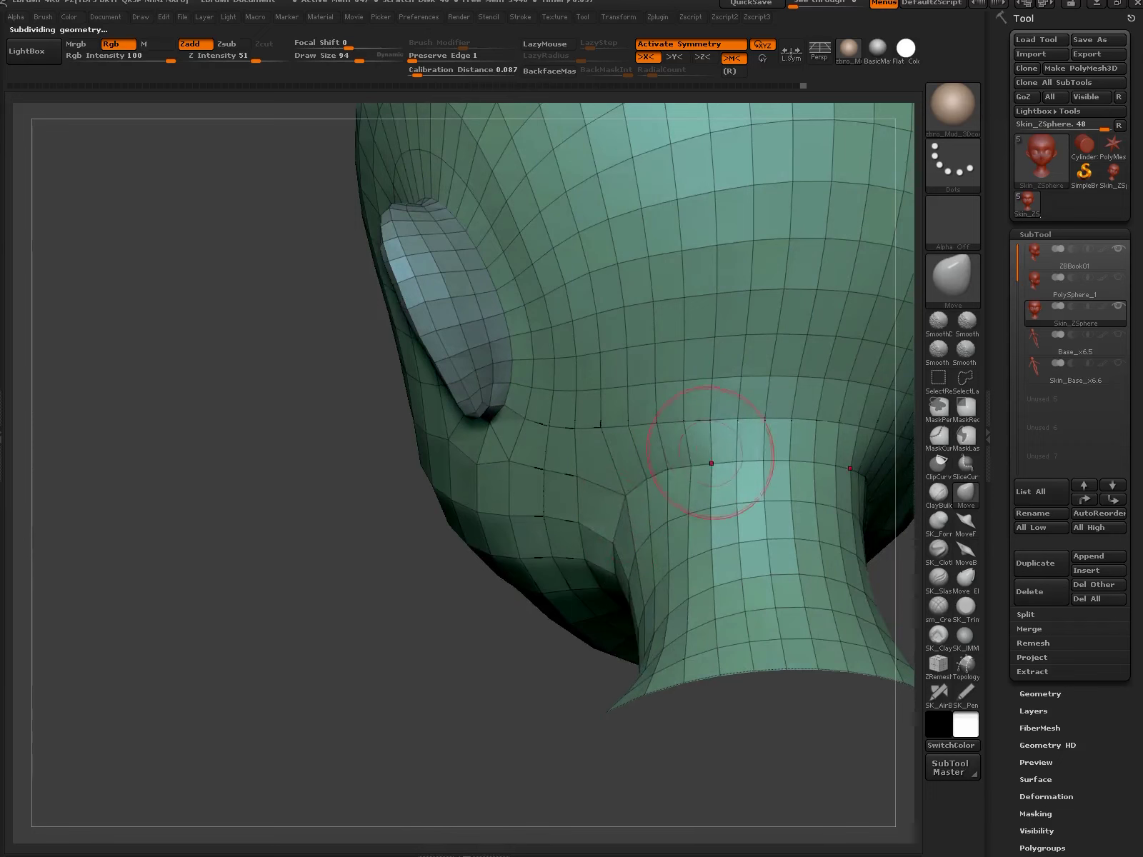
key("shift+f")
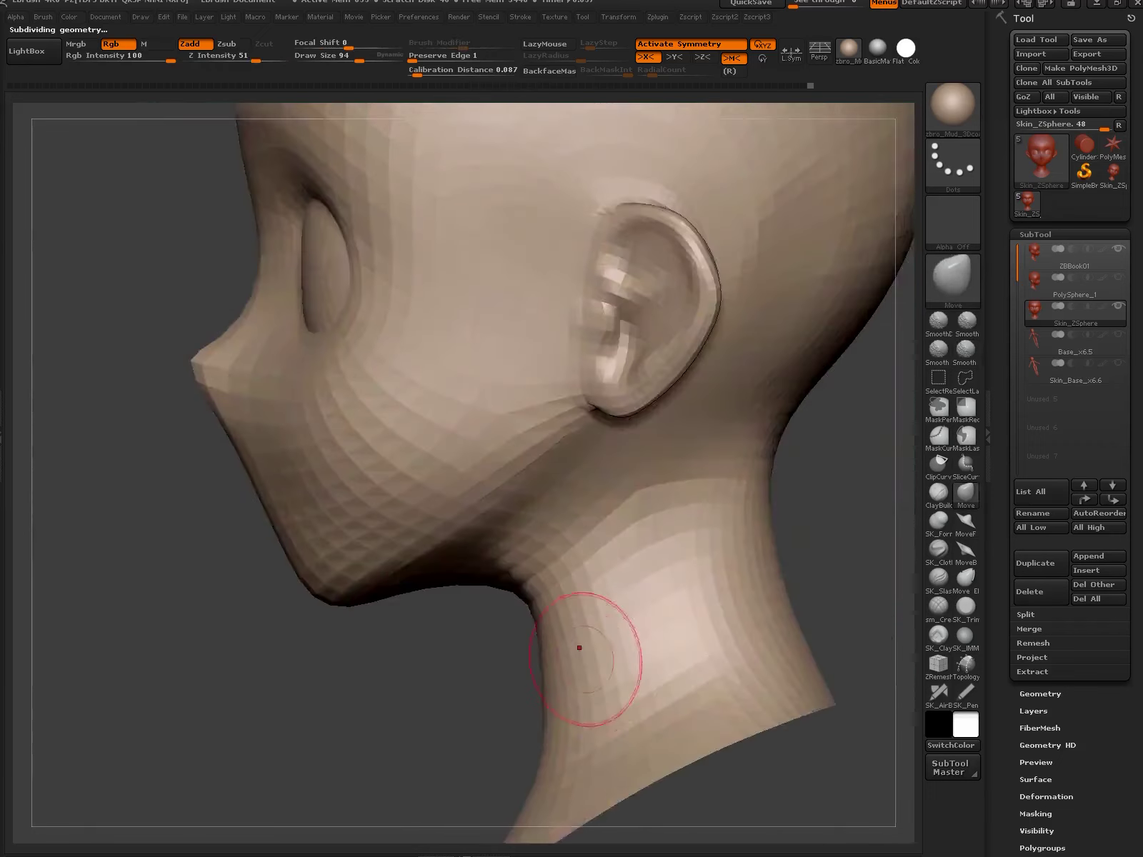
left_click_drag(576, 645, 576, 523)
key("b")
key("m")
key("v")
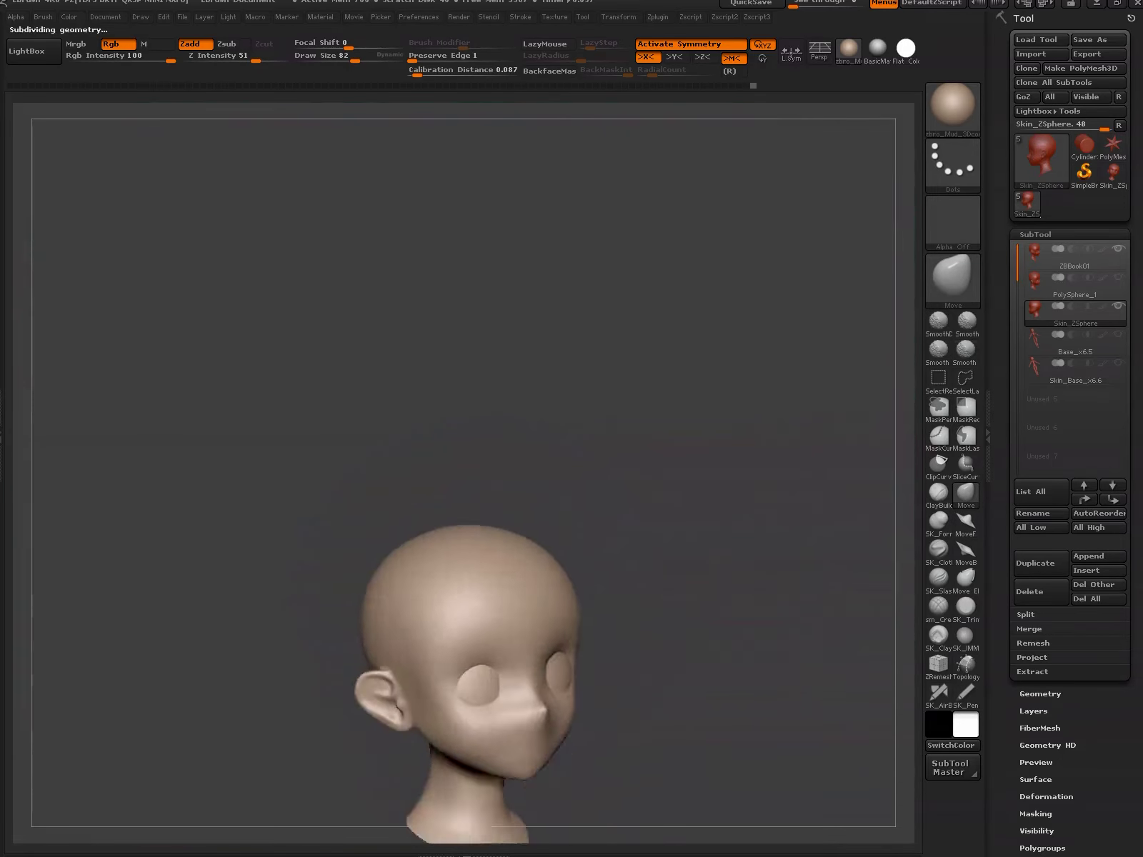
key("shift")
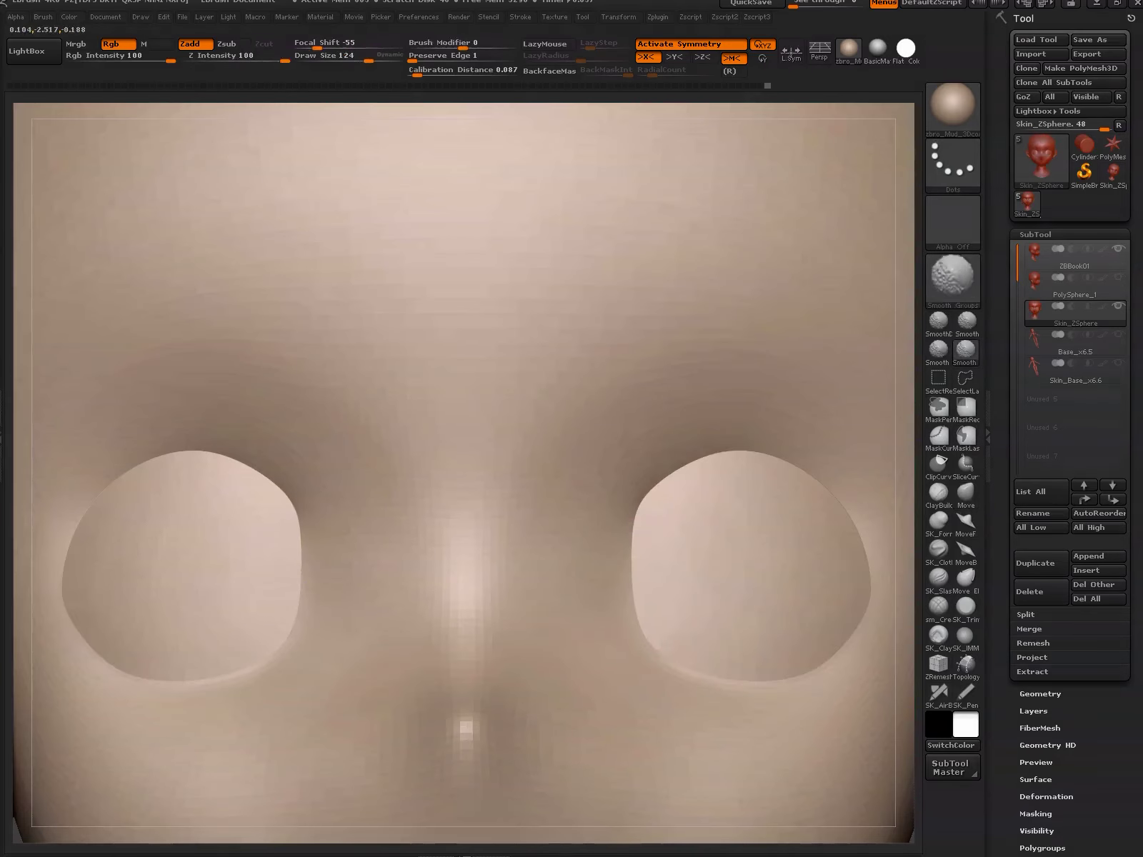
- Smooth the eye-socket rims, then mask all but the eyes and Transpose them
left_click_drag(696, 661, 699, 635, "shift")
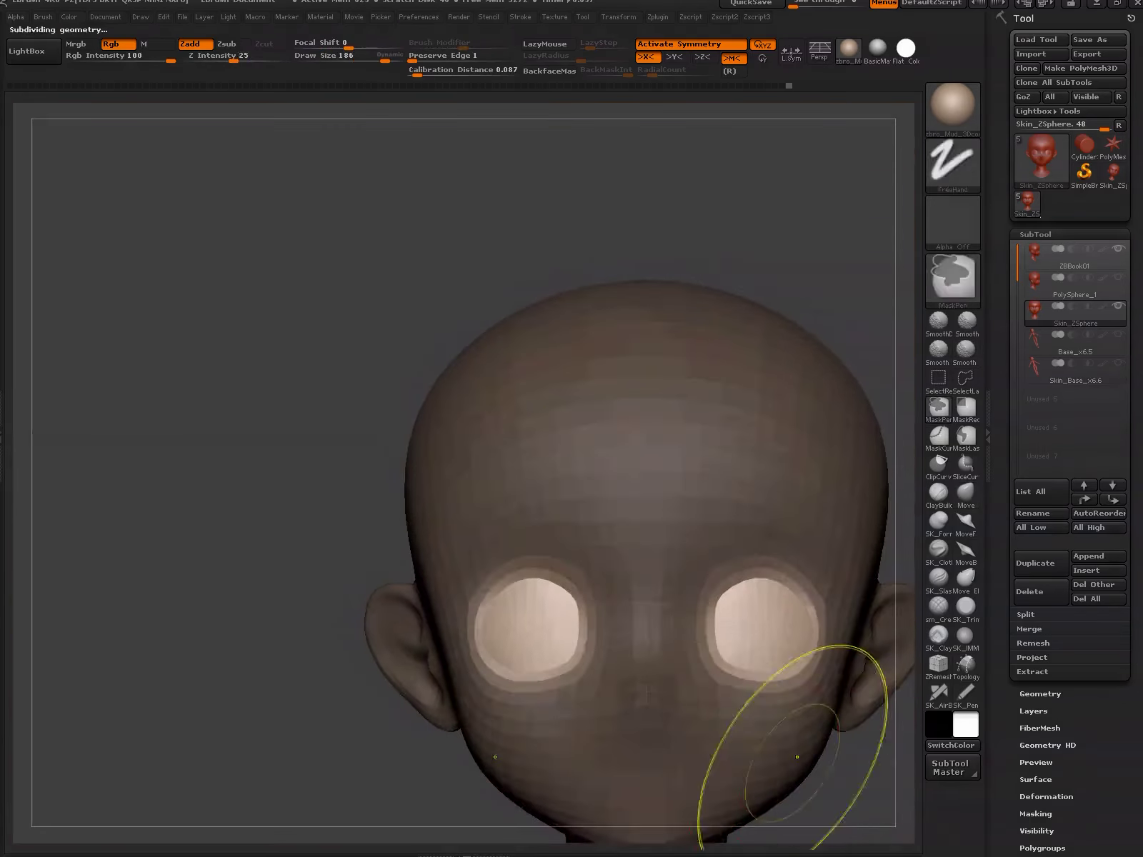
left_click_drag(355, 485, 890, 487)
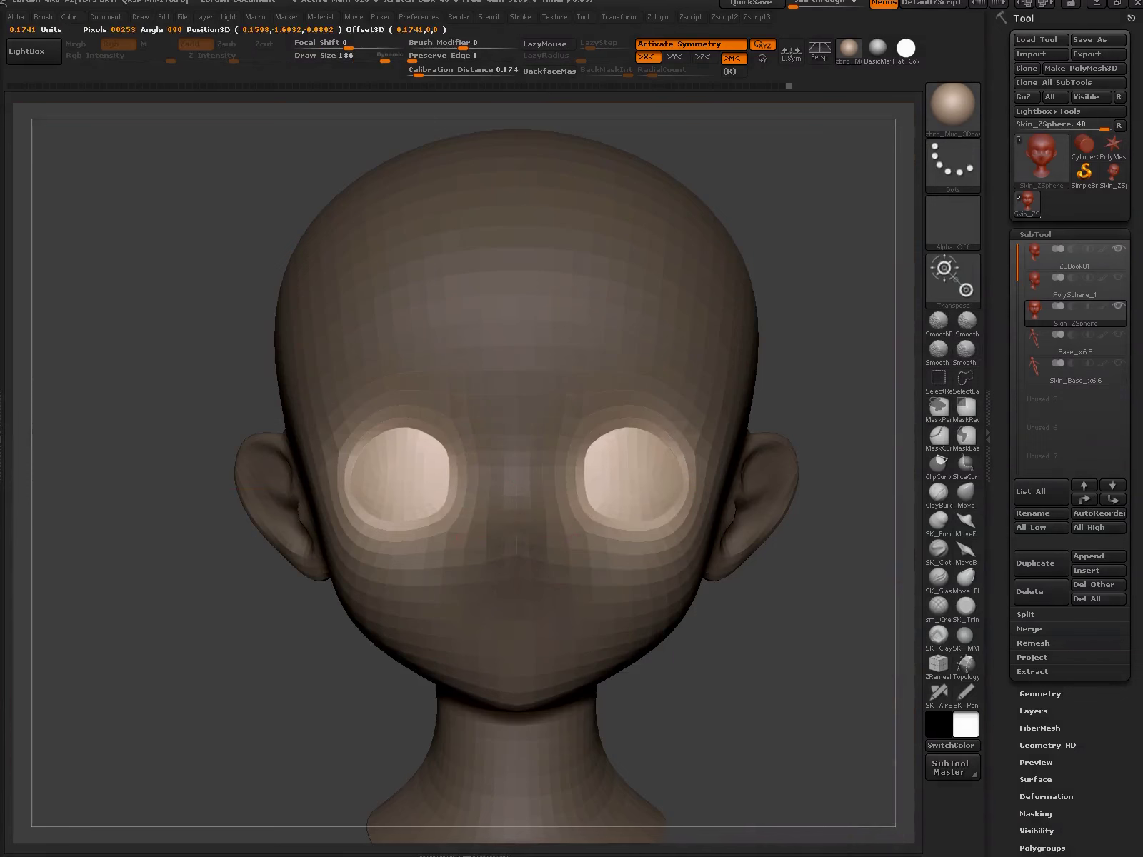
key("ctrl+shift+a")
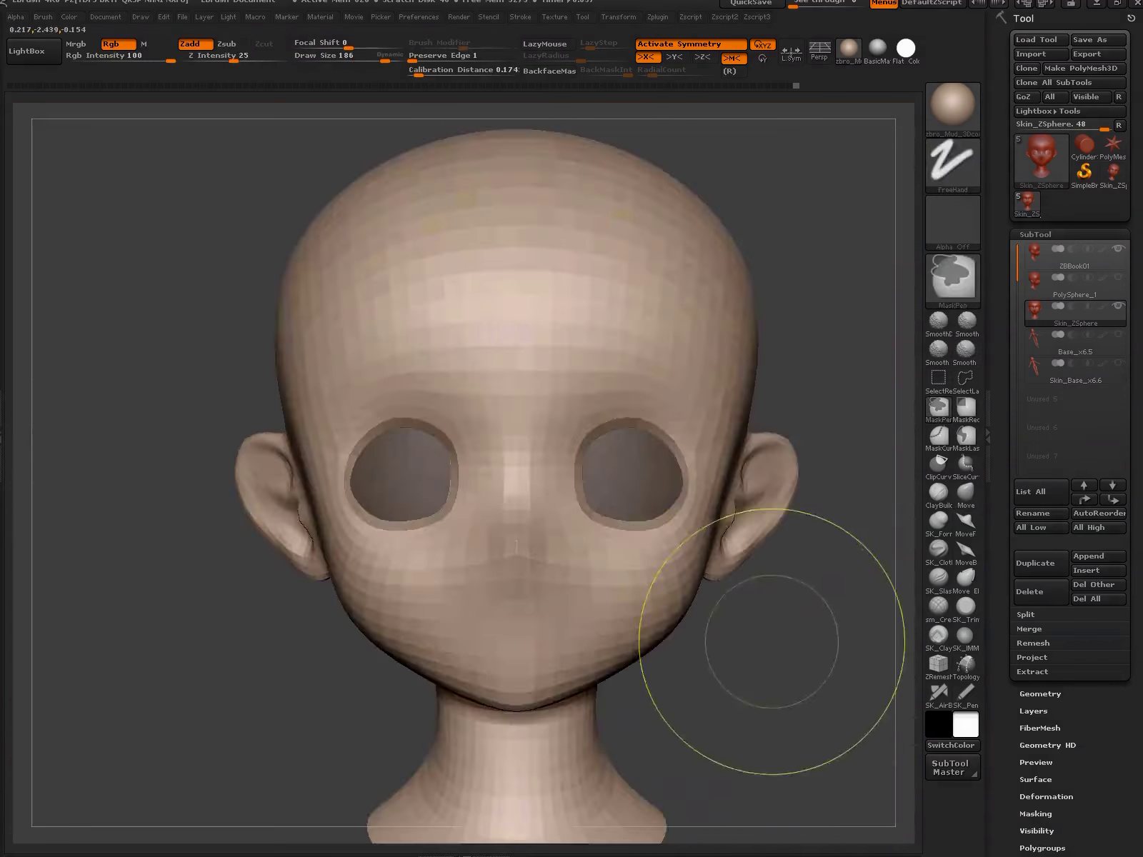
left_click(769, 706, "ctrl")
key("w")
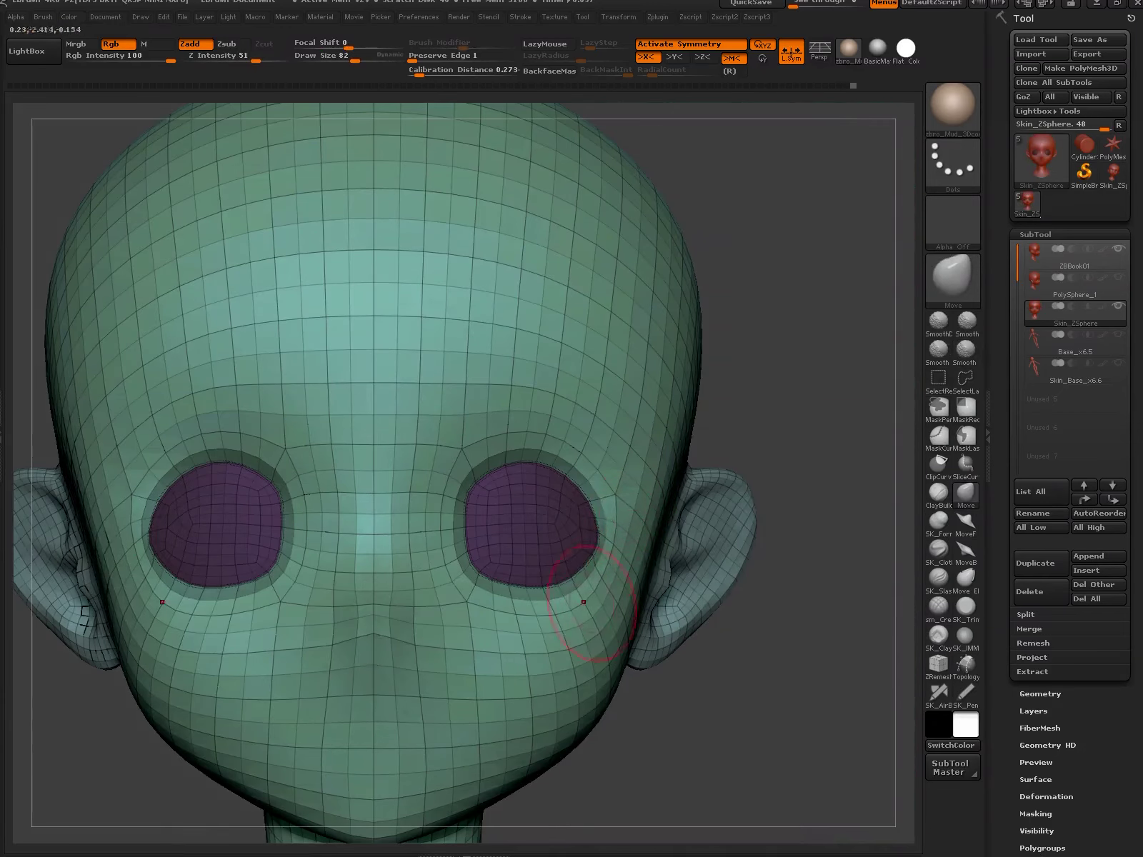
- Subdivide, then build up the brow with SK_FormSoft at strength 1 and SK_ClayFill
mouse_move(583, 602)
right_mouse_down("alt")
mouse_move(713, 547)
mouse_move(729, 466)
mouse_move(824, 493)
right_mouse_up("alt")
key("ctrl+d")
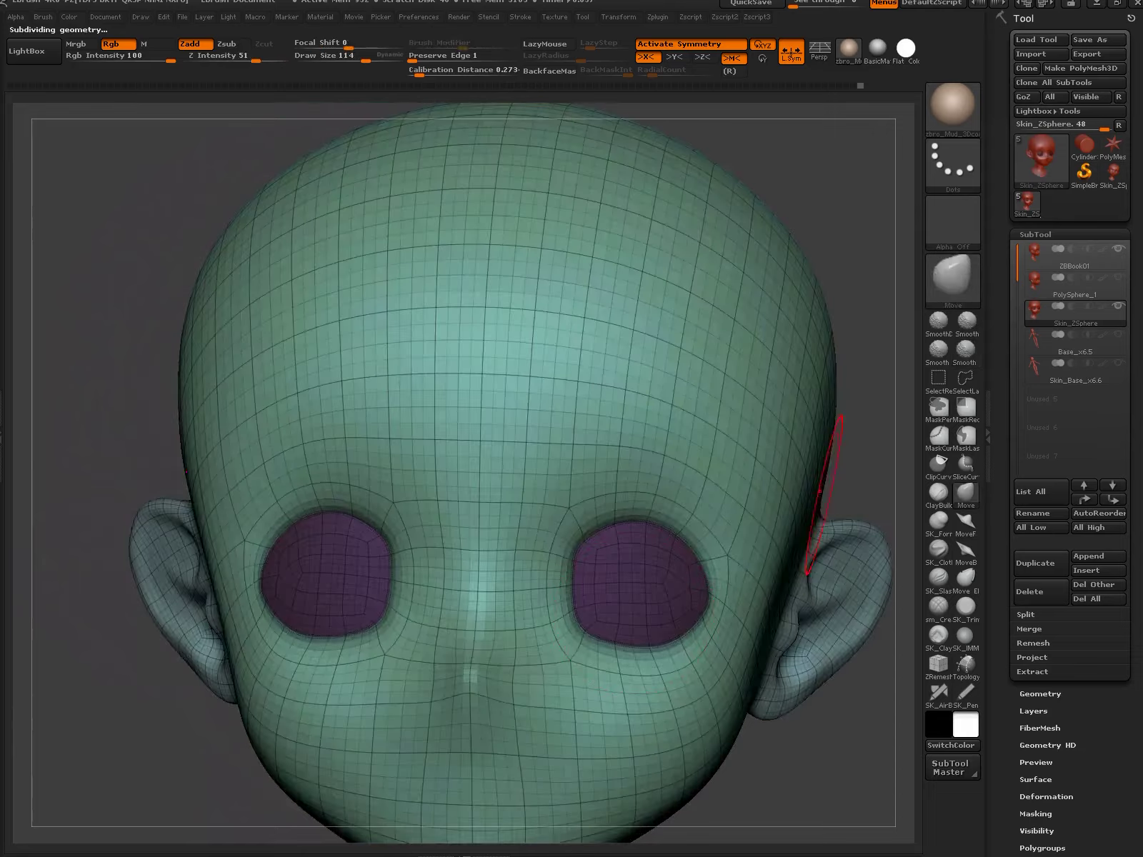
key("shift+f")
mouse_move(484, 658)
right_mouse_down()
mouse_move(683, 619)
mouse_move(881, 486)
mouse_move(732, 550)
right_mouse_up()
key("2")
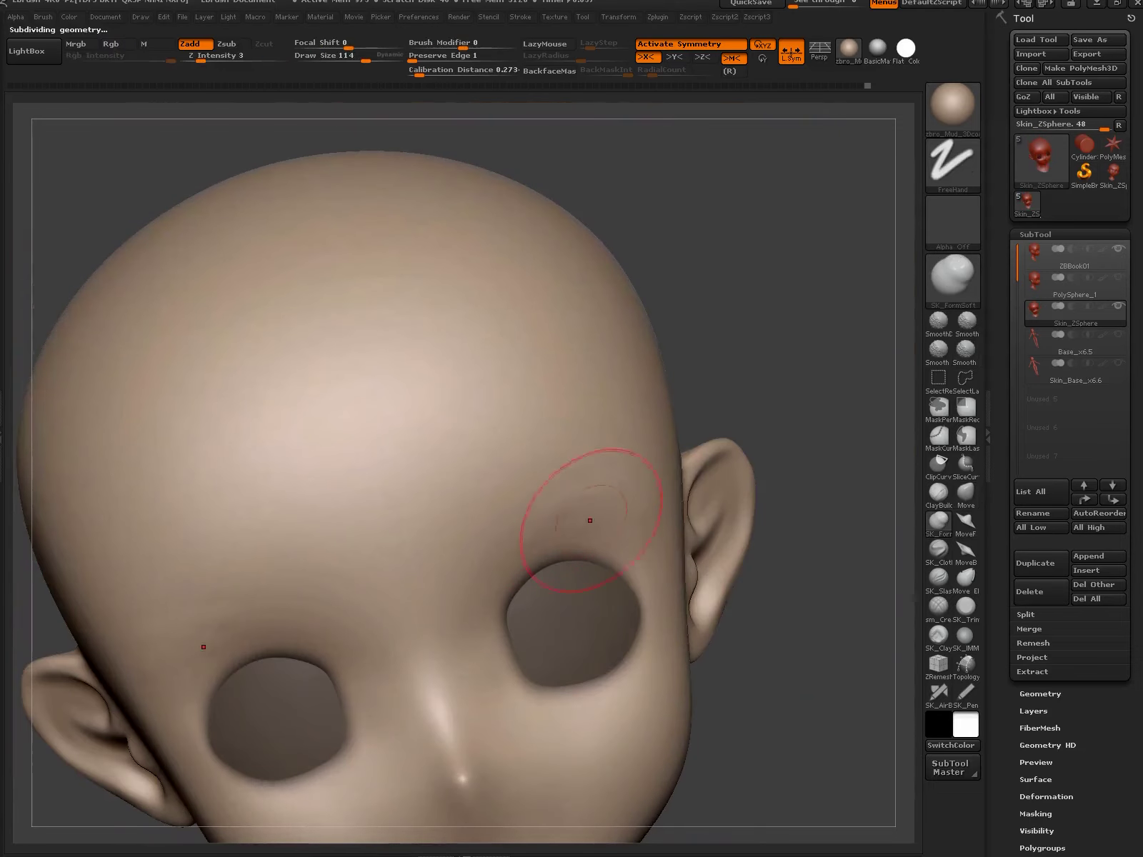
key("space")
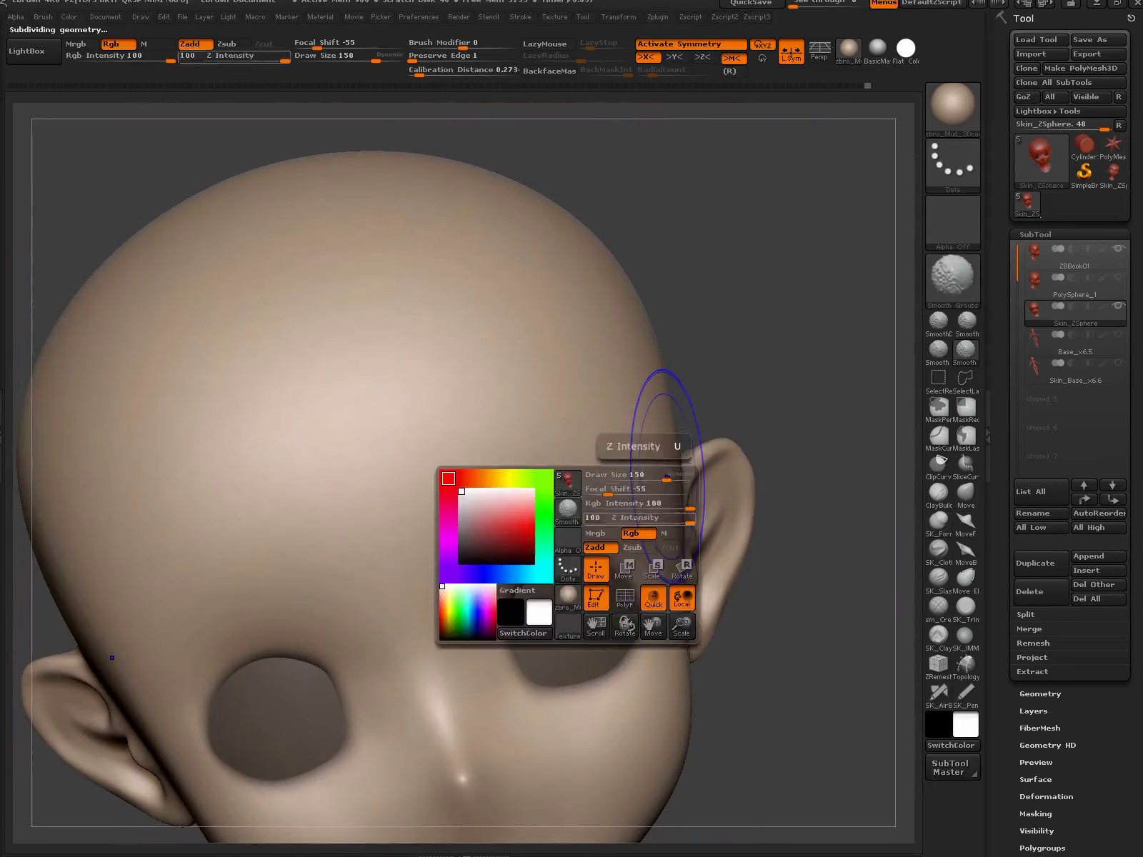
left_click_drag(620, 520, 613, 502)
right_click_drag(617, 497, 668, 451)
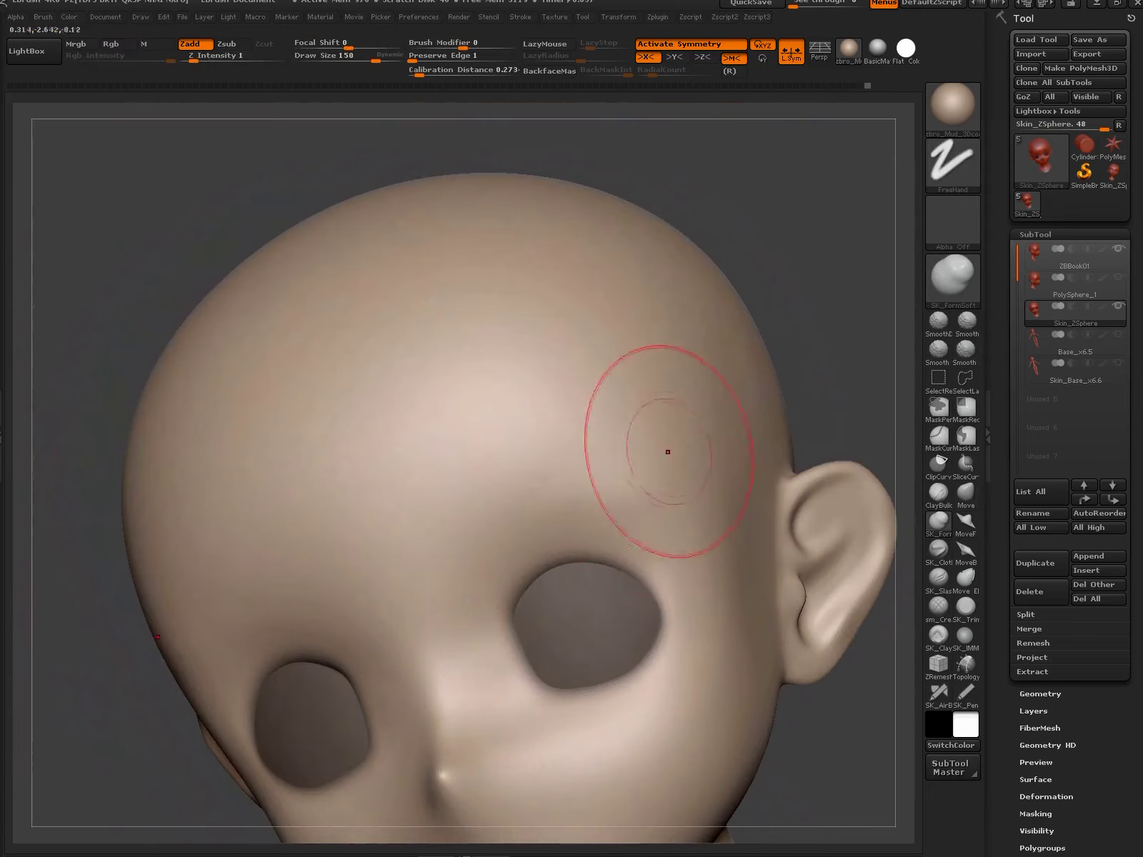
key("c")
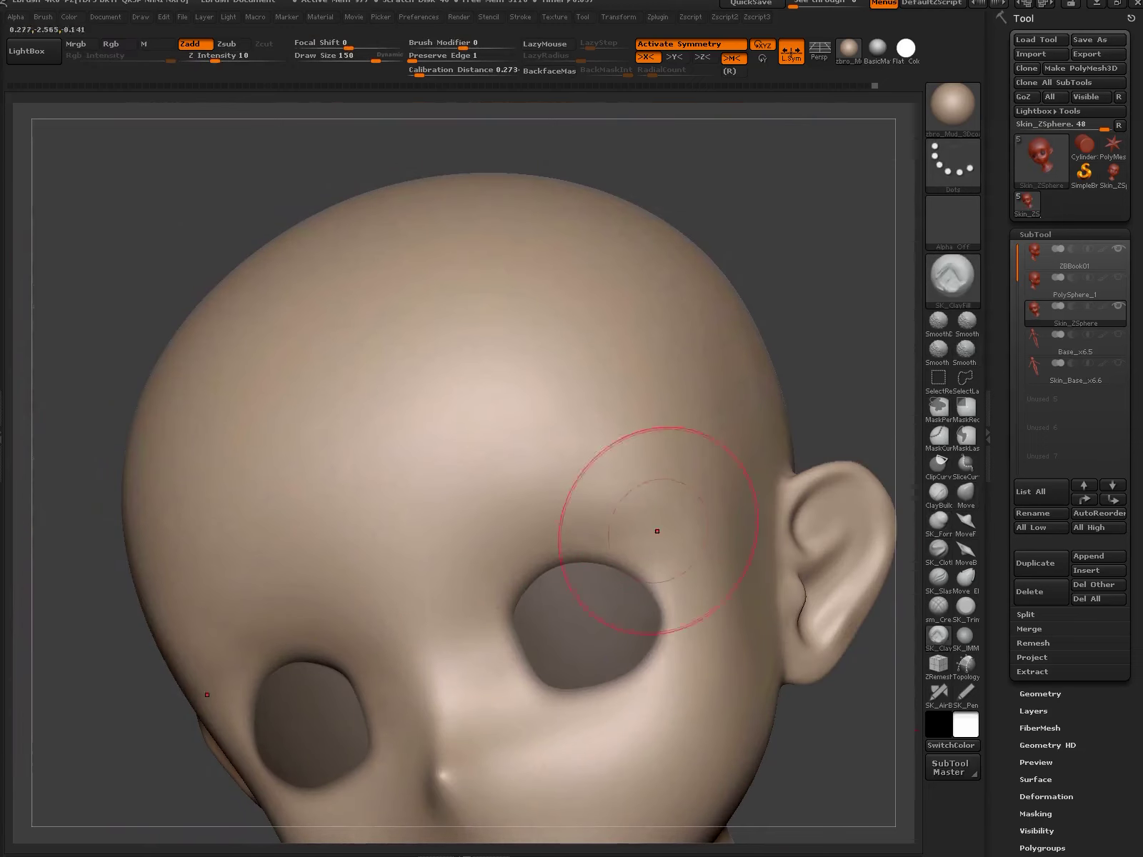
left_click_drag(603, 514, 655, 512)
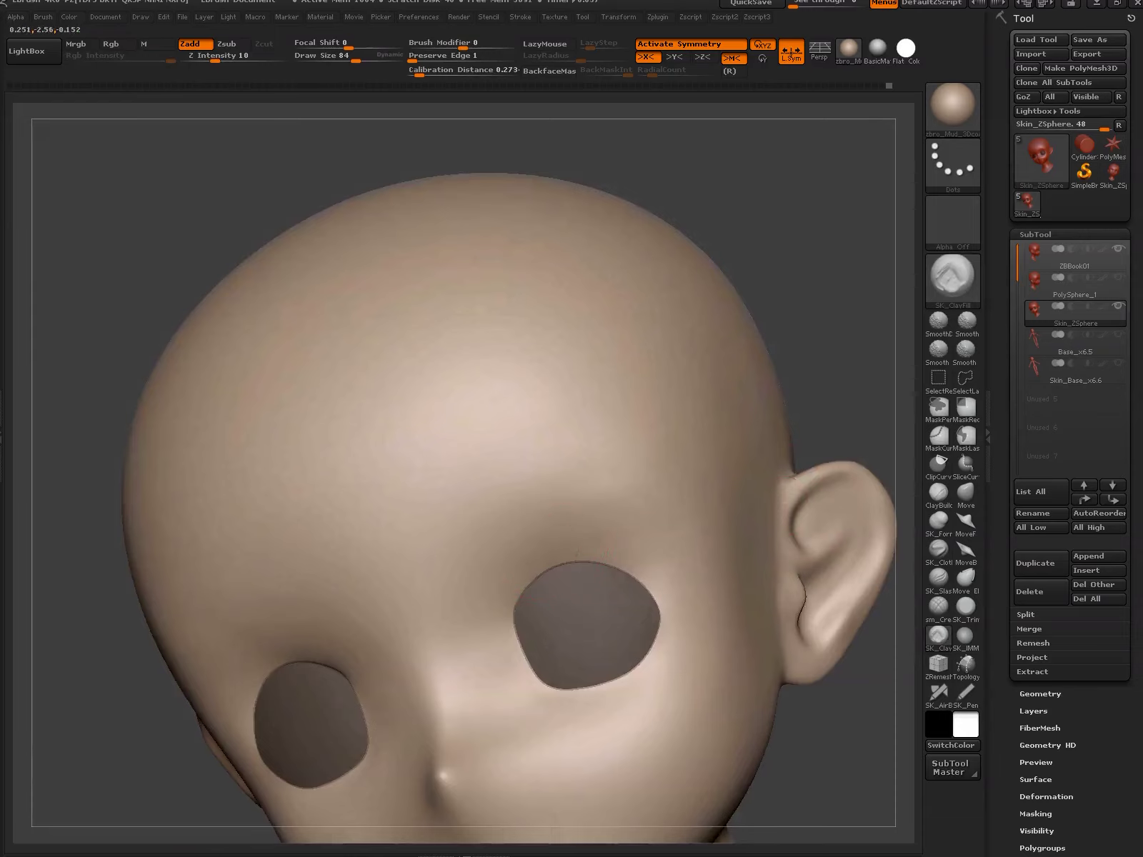
- Refine around the eye socket with the soft form and clay-fill brushes
mouse_move(714, 532)
right_mouse_down()
mouse_move(602, 534)
mouse_move(699, 465)
right_mouse_up()
key("c")
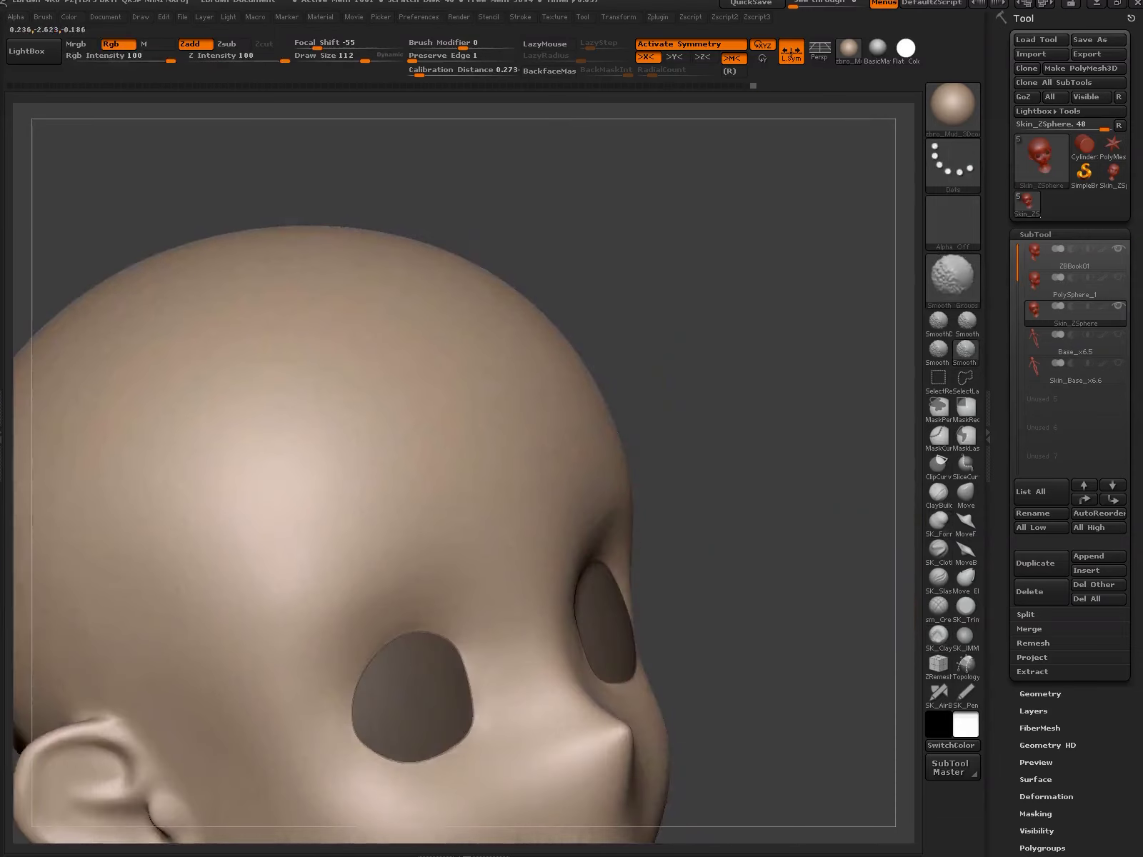
right_click_drag(614, 500, 643, 499, "shift")
mouse_move(606, 551)
right_mouse_down("ctrl")
mouse_move(560, 587)
mouse_move(643, 571)
mouse_move(889, 588)
right_mouse_up("ctrl")
left_click(938, 634)
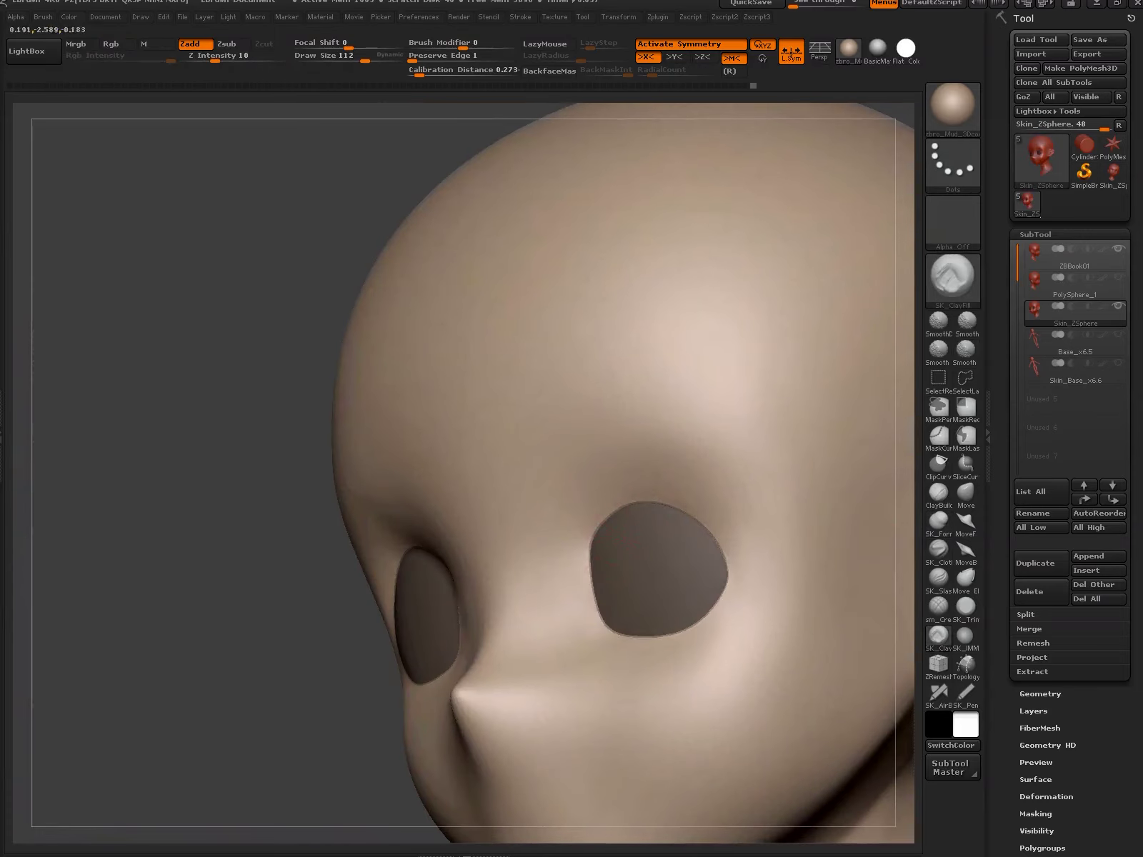
mouse_move(643, 571)
right_mouse_down("ctrl")
mouse_move(643, 714)
mouse_move(642, 607)
mouse_move(663, 649)
mouse_move(505, 493)
mouse_move(684, 558)
right_mouse_up("ctrl")
- Reshape where the jaw meets the neck with the Move brush
key("b")
key("m")
key("v")
right_click_drag(581, 522, 642, 607, "ctrl")
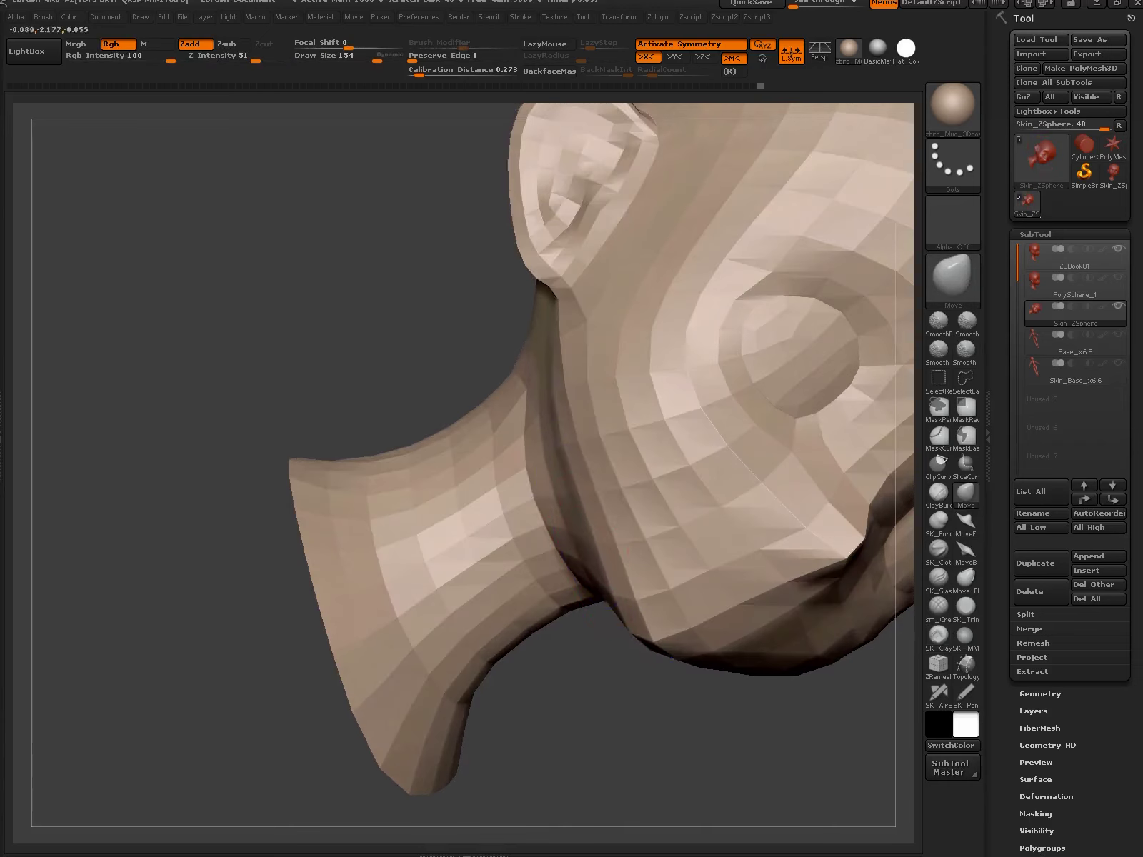
mouse_move(615, 544)
right_mouse_down("ctrl")
mouse_move(600, 548)
mouse_move(625, 571)
right_mouse_up("ctrl")
key("ctrl+d")
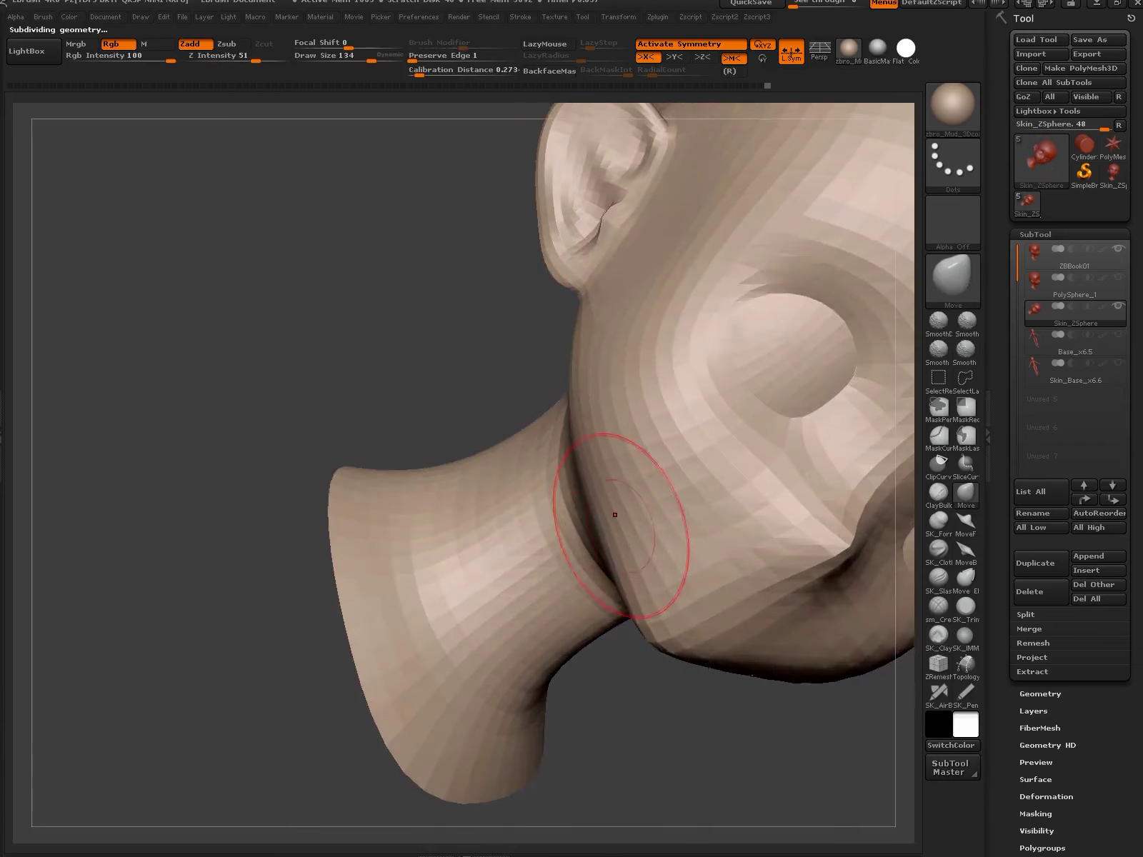
mouse_move(614, 514)
right_mouse_down()
mouse_move(623, 576)
mouse_move(608, 599)
right_mouse_up()
- Paint a MaskPen mask around the ear to refine it
key("shift+f")
key("shift+f")
mouse_move(579, 468)
right_mouse_down("ctrl")
mouse_move(596, 529)
mouse_move(581, 543)
mouse_move(587, 555)
right_mouse_up("ctrl")
key("ctrl")
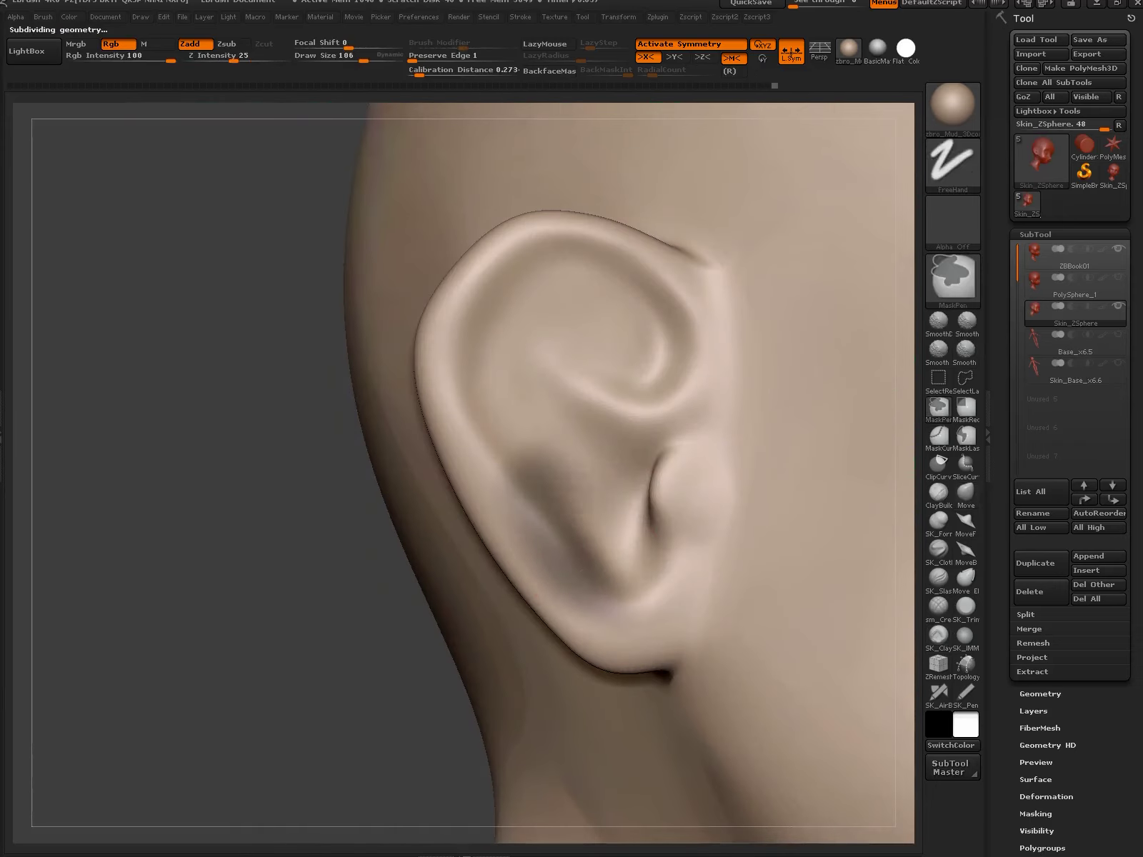
mouse_move(692, 480)
right_mouse_down()
mouse_move(890, 503)
mouse_move(547, 544)
mouse_move(527, 522)
right_mouse_up()
right_click(543, 522)
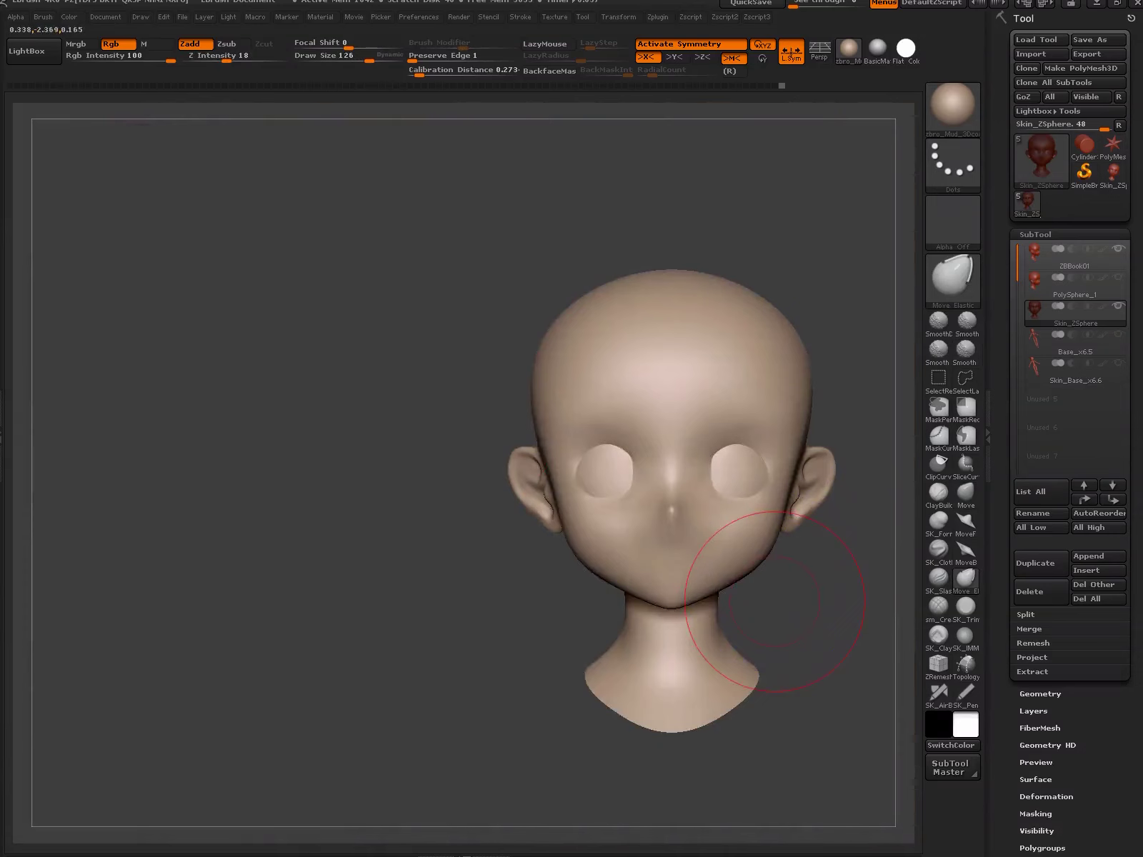
- Step up a subdivision level and smooth the back of the head
mouse_move(688, 383)
right_mouse_down()
mouse_move(693, 438)
mouse_move(689, 323)
mouse_move(688, 408)
right_mouse_up()
right_click_drag(472, 408, 286, 410, "shift")
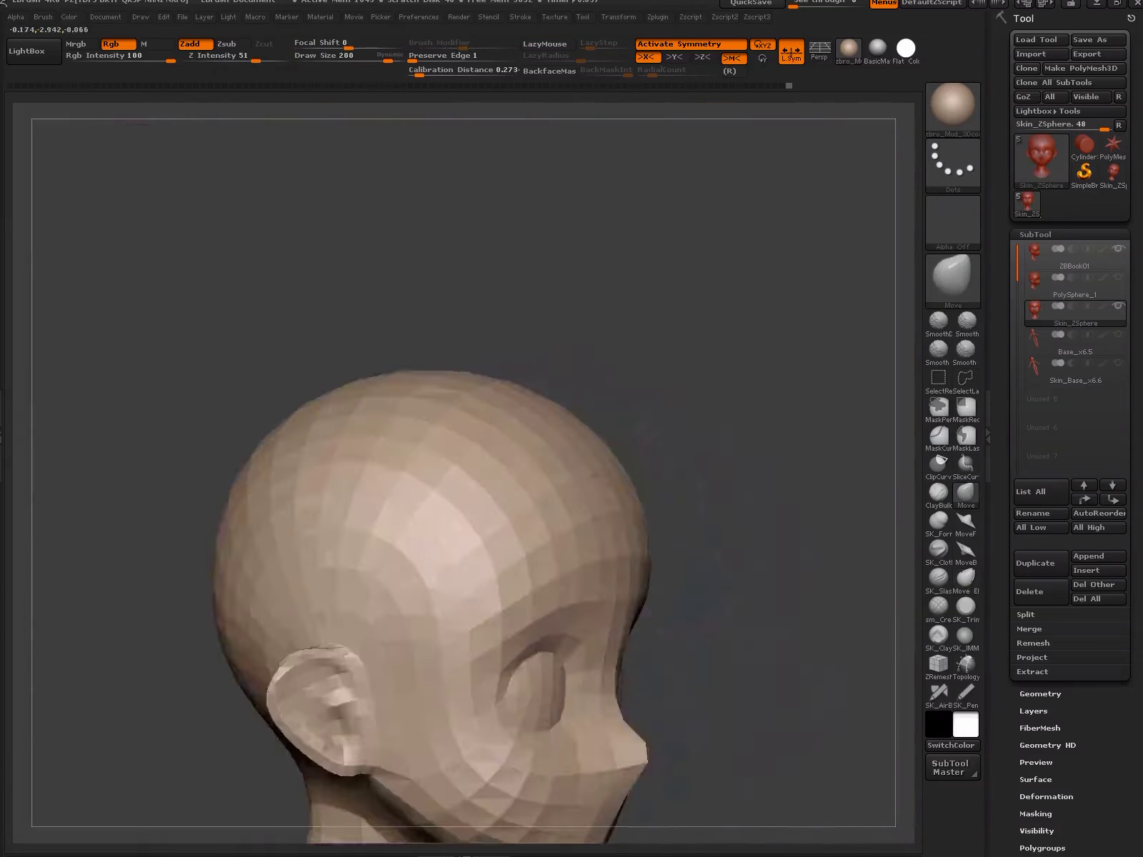
key("ctrl+d")
mouse_move(650, 421)
right_mouse_down("alt")
mouse_move(565, 437)
mouse_move(566, 467)
right_mouse_up("alt")
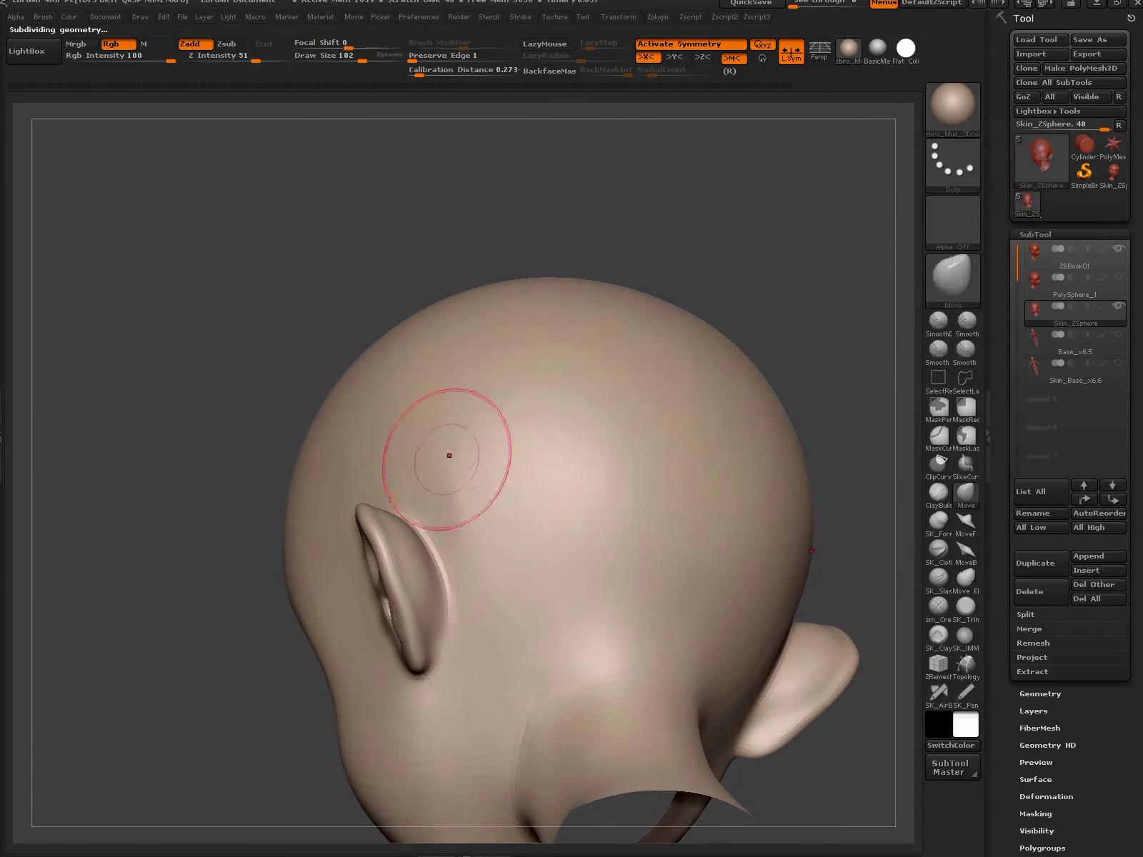
right_click_drag(555, 539, 472, 447)
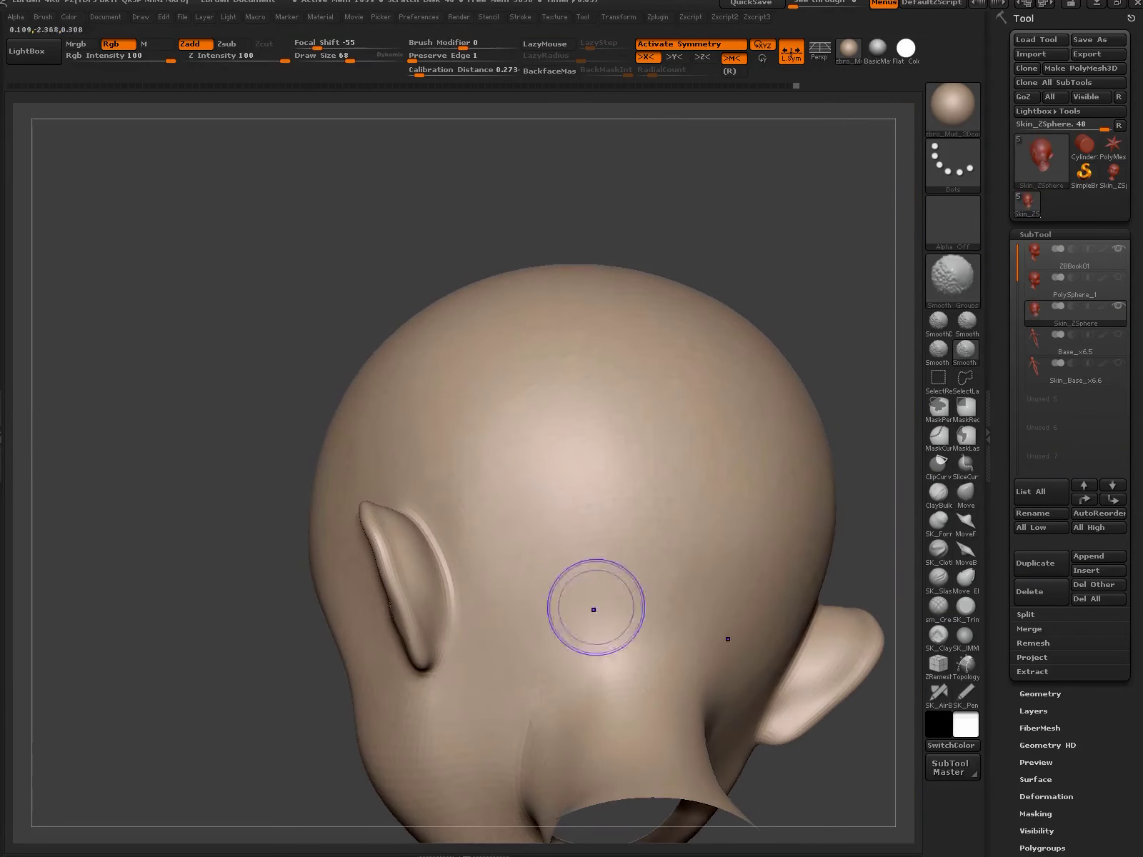
mouse_move(594, 610)
right_mouse_down()
mouse_move(699, 500)
mouse_move(662, 604)
right_mouse_up()
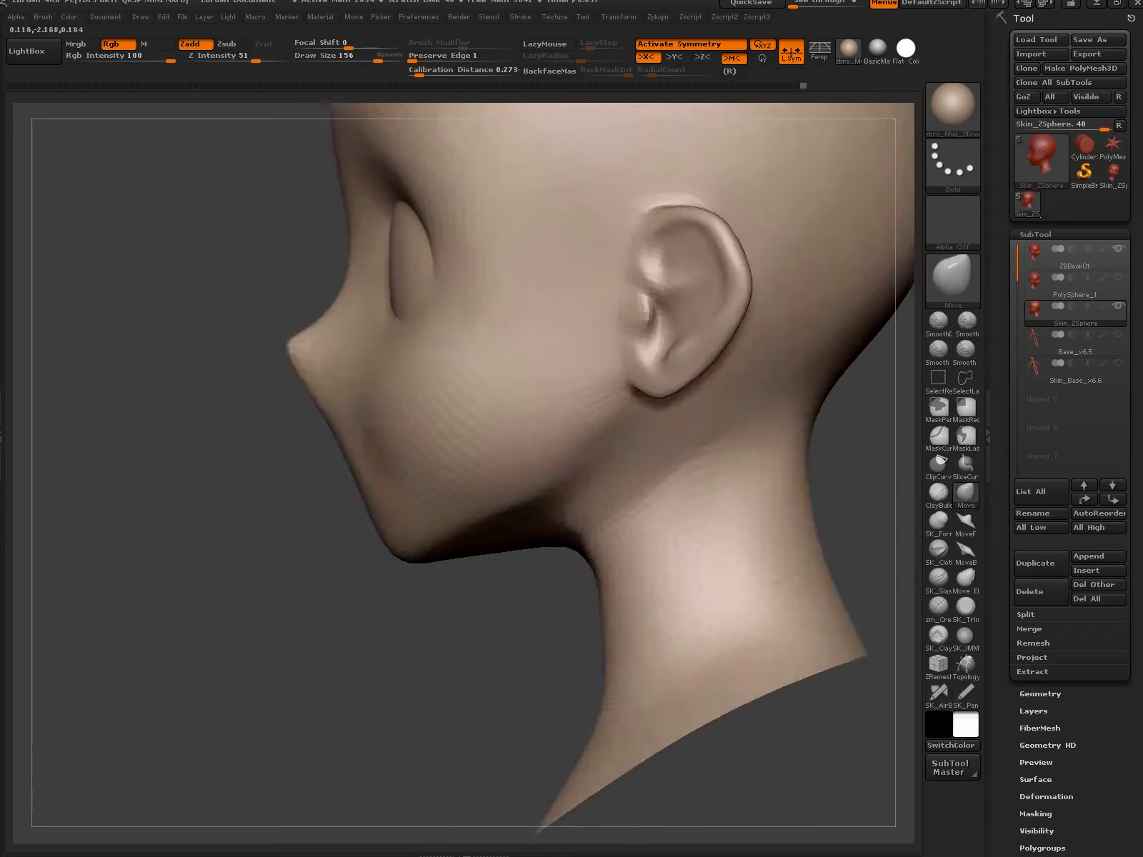
- Subdivide once more and build up the neck with SK_ClayFill
key("ctrl+d")
left_click(938, 634)
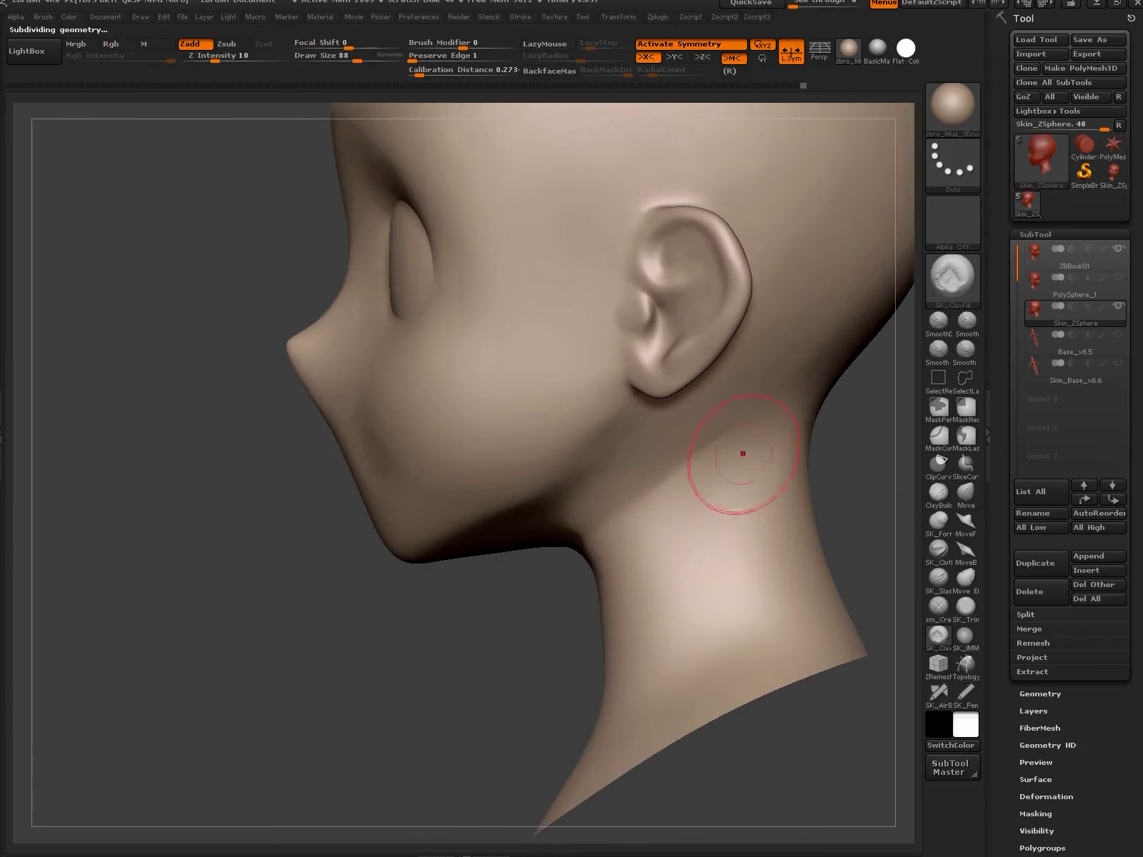
mouse_move(643, 500)
right_mouse_down()
mouse_move(628, 589)
mouse_move(595, 607)
mouse_move(689, 562)
right_mouse_up()
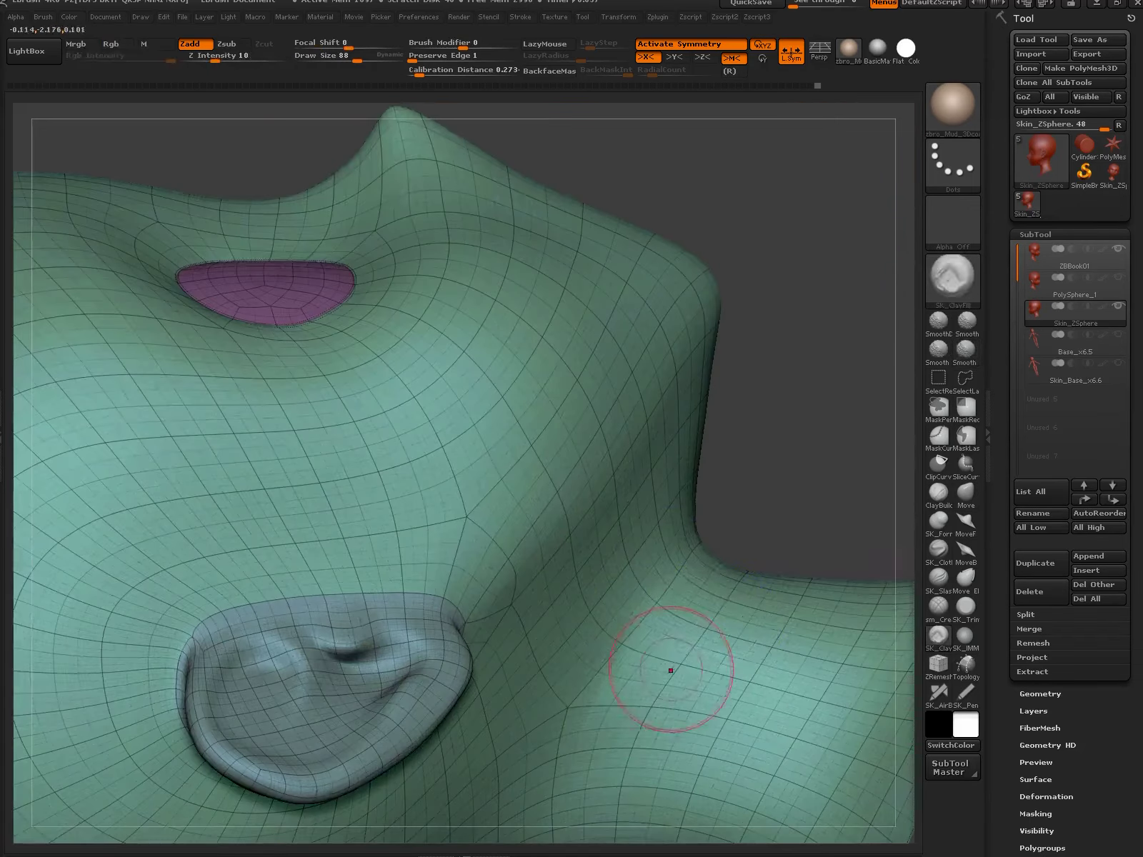
key("b")
key("m")
key("v")
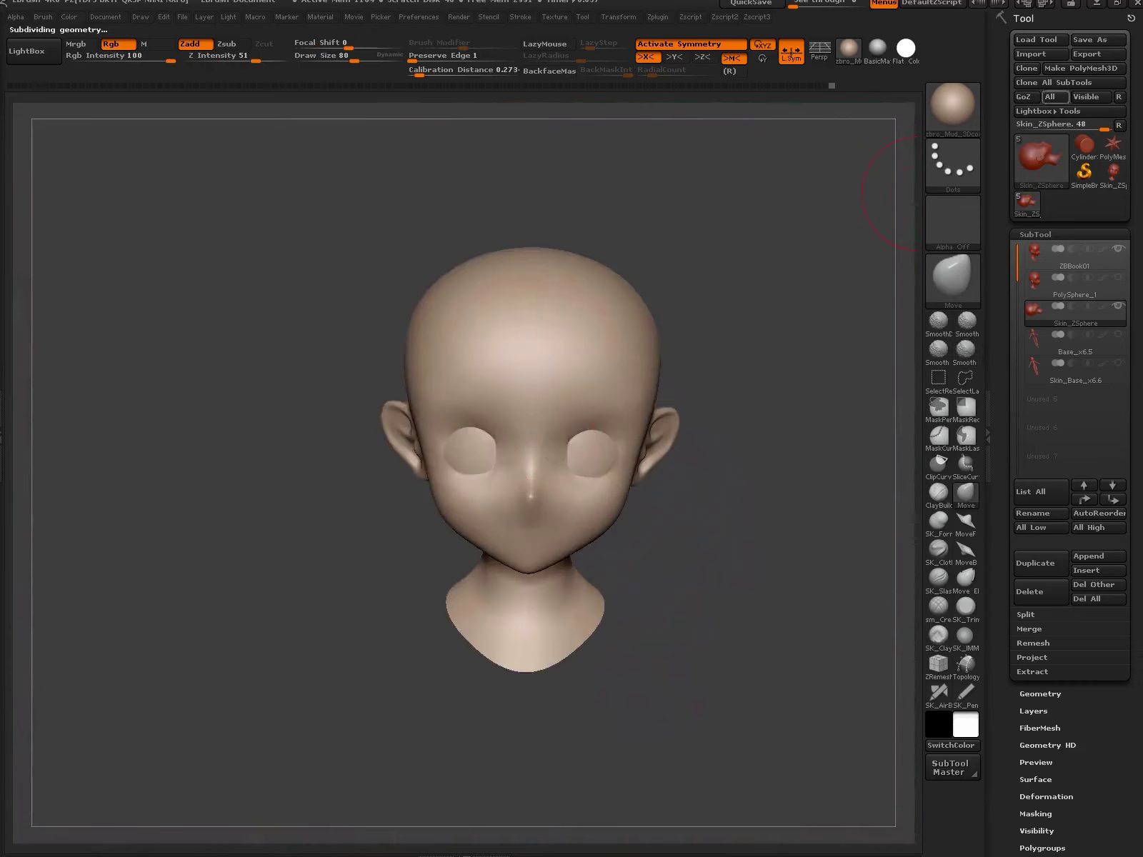
- Save the head tool as ZBBook01.ztl through Tool > Save As
left_click(1096, 40)
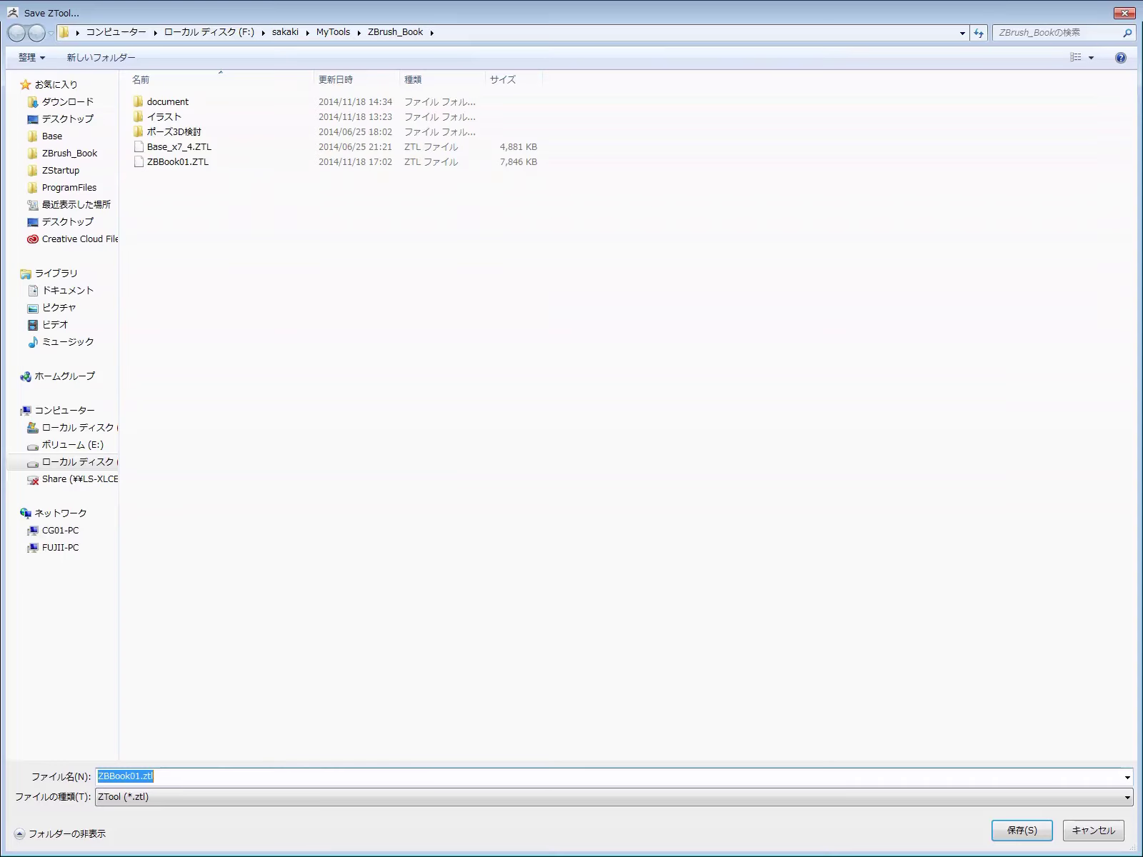
key("Return")
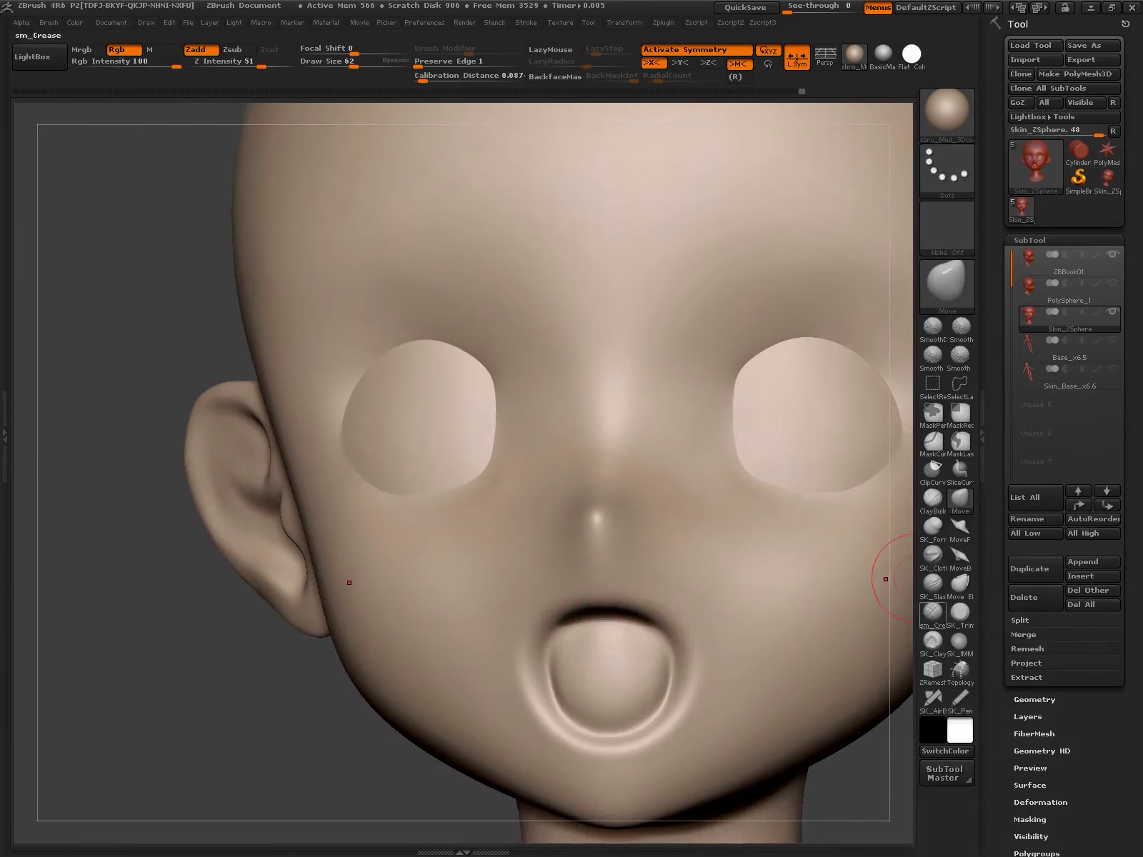
- Work the mouth rim with SK_Cloth and SK_ClayFill, then carve a crease with sm_Crease
left_click(932, 555)
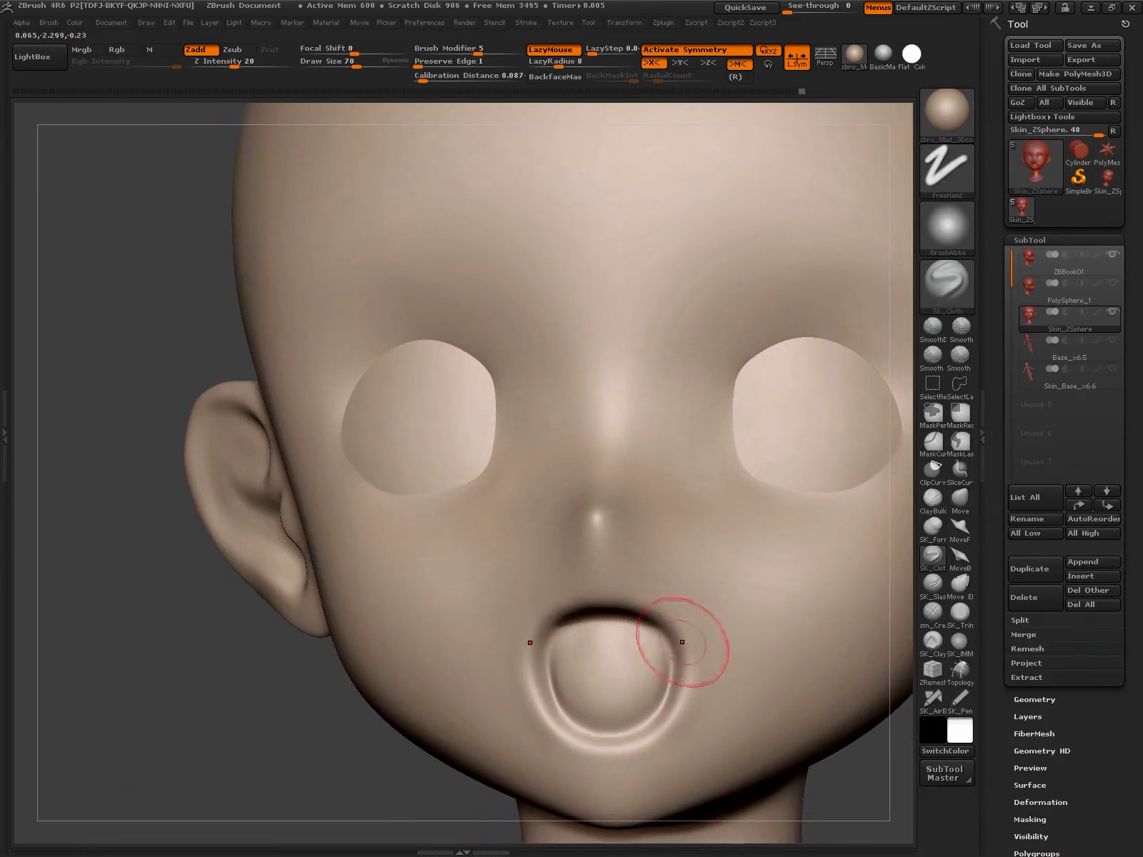
left_click(932, 640)
left_click_drag(107, 428, 214, 465)
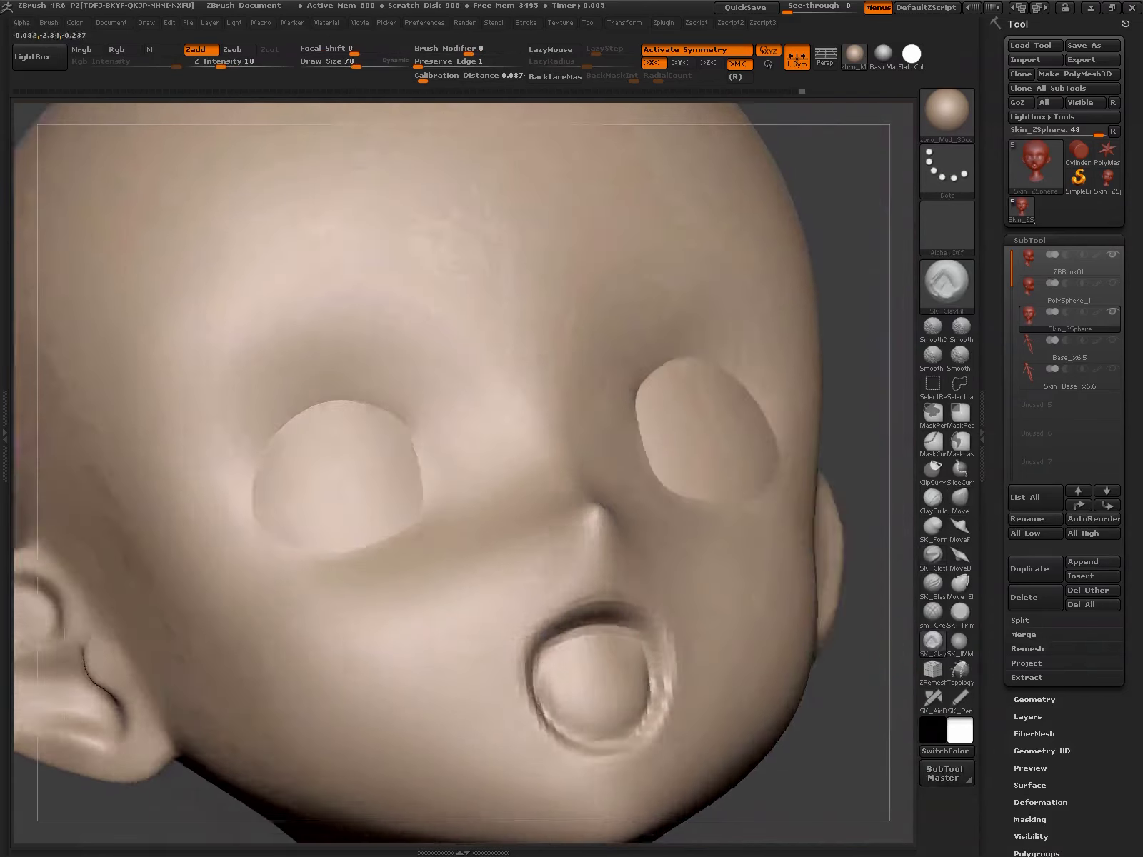
left_click_drag(903, 499, 883, 585)
left_click(932, 612)
mouse_move(215, 500)
left_mouse_down()
mouse_move(585, 634)
mouse_move(632, 608)
left_mouse_up()
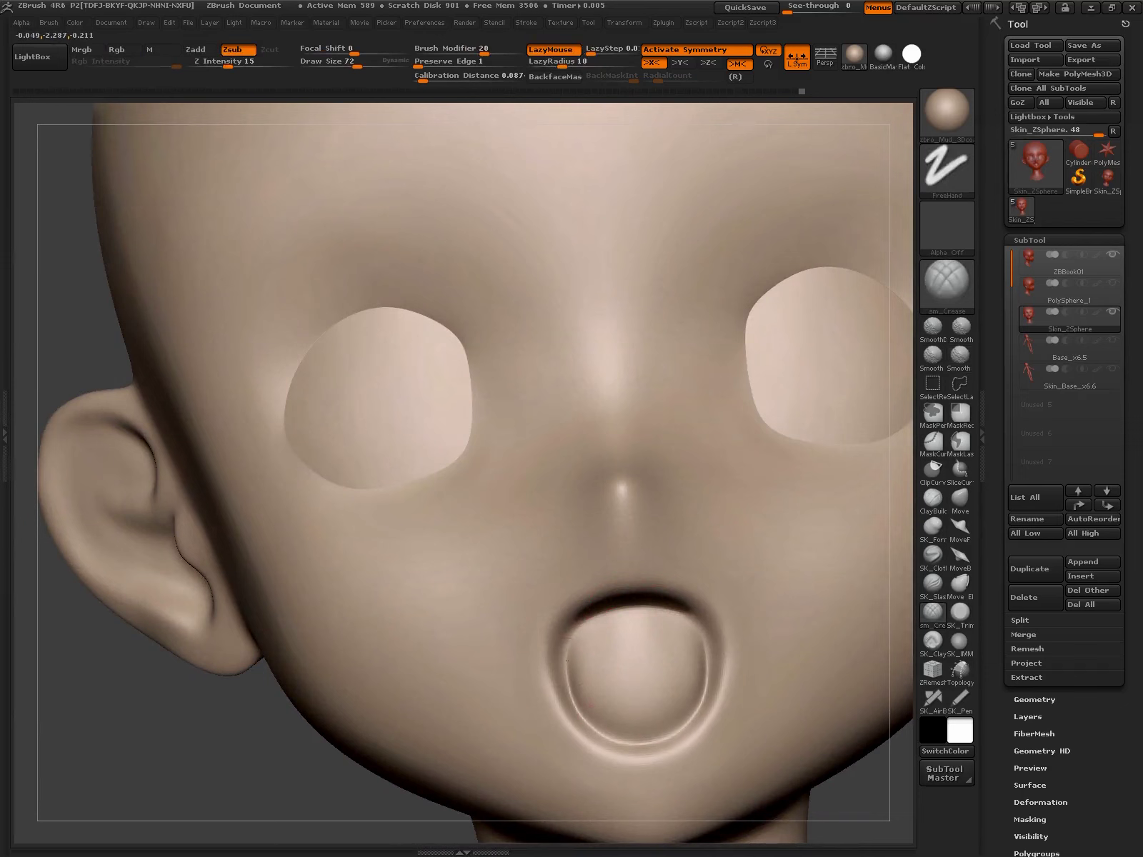
- Adjust the mouth shape with the Move brush, checking it from front and side
key("b")
key("m")
key("v")
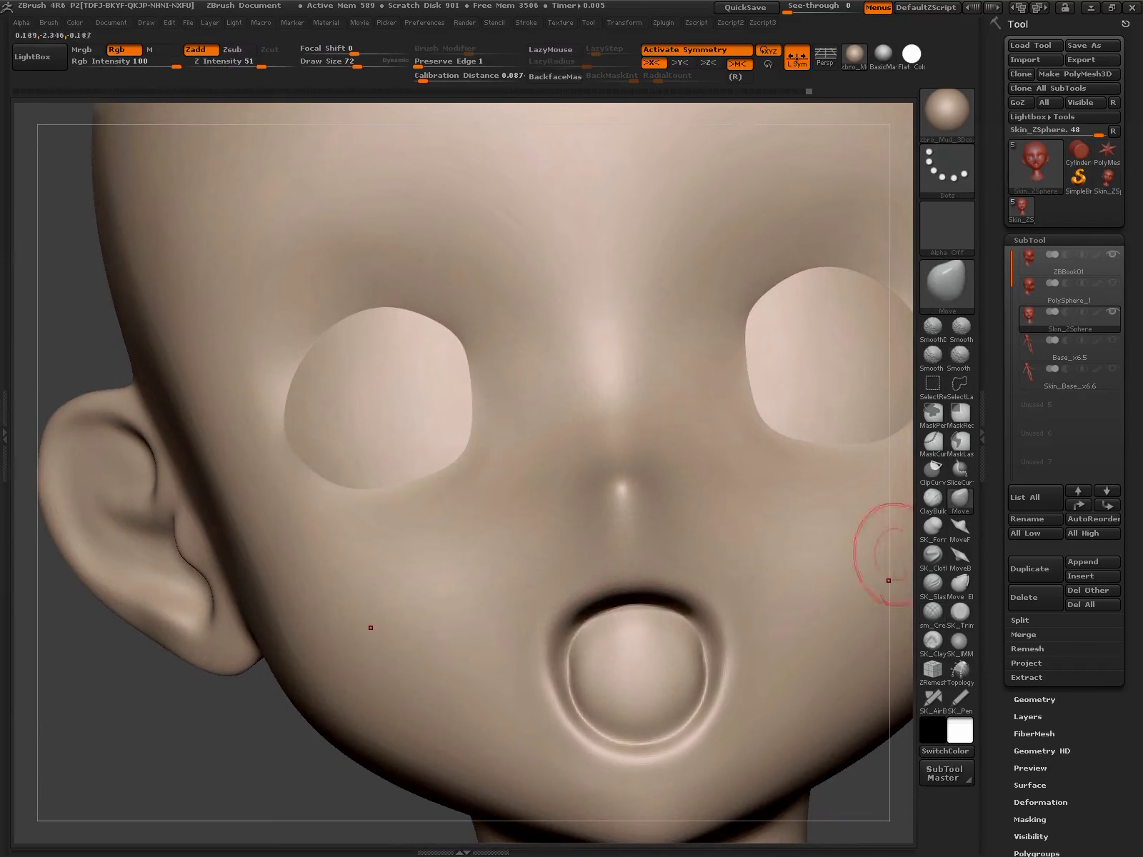
mouse_move(603, 642)
left_mouse_down("alt")
mouse_move(564, 661)
mouse_move(575, 659)
left_mouse_up("alt")
key("f")
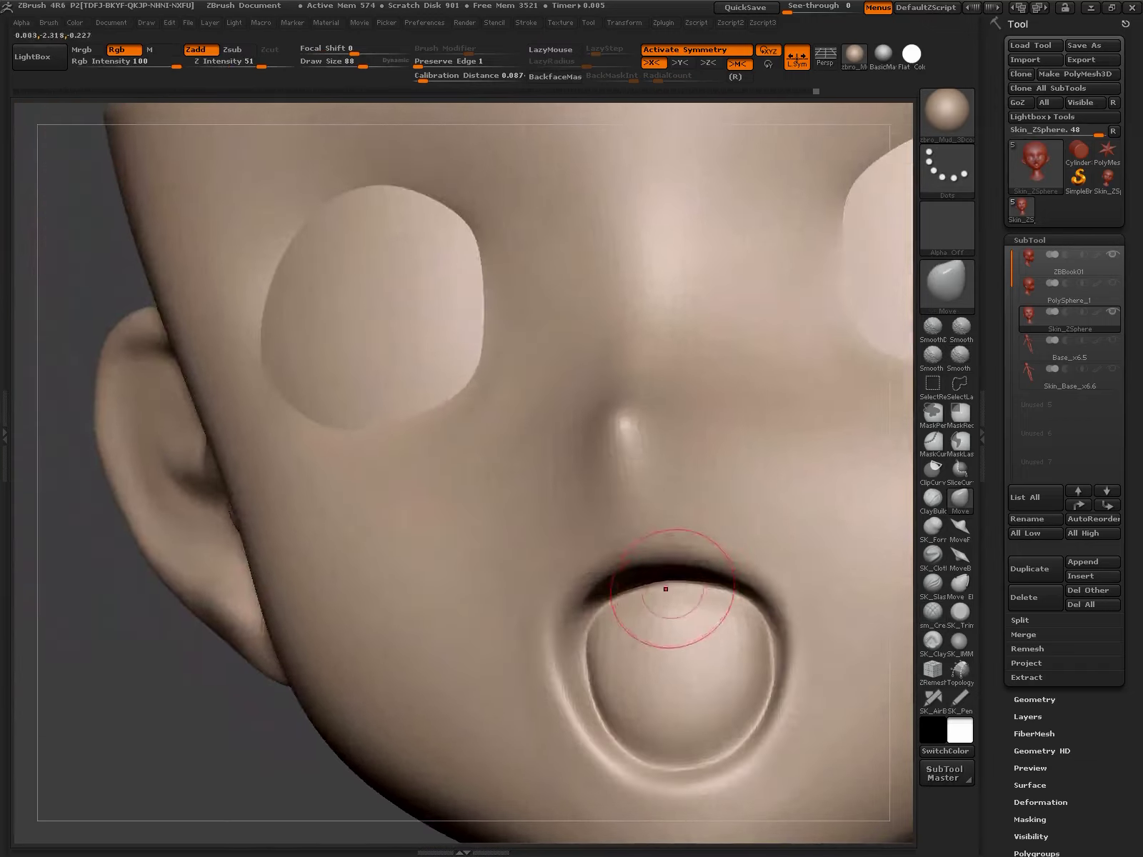
left_click_drag(663, 523, 722, 650)
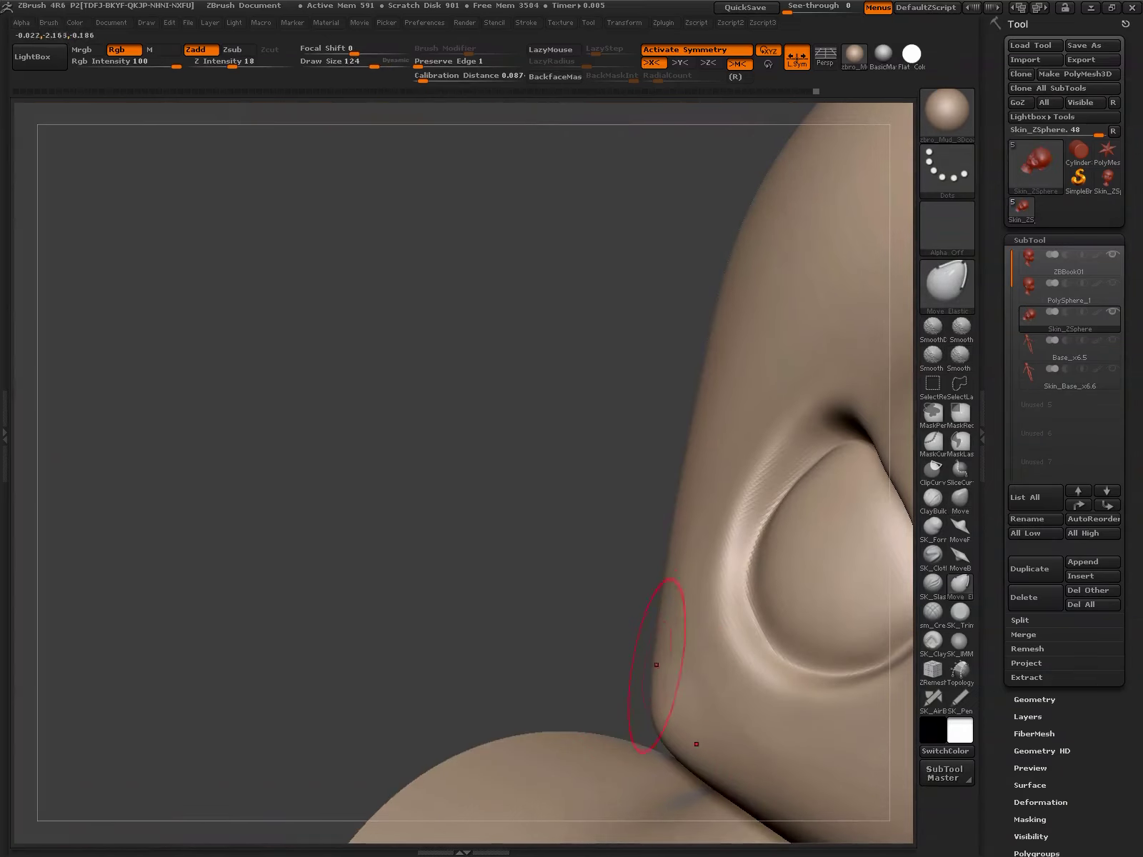
left_click(932, 640)
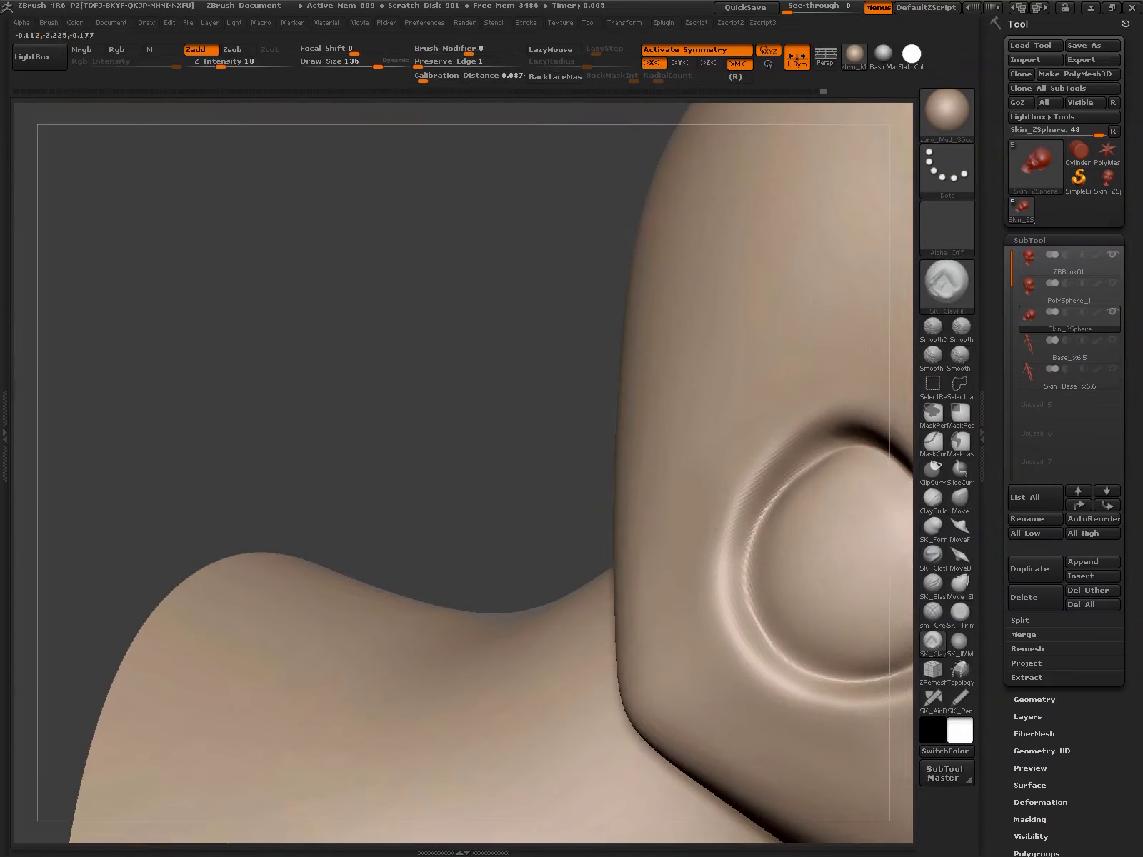
- Shape the inner walls of the mouth cavity from several angles around the opening
left_click_drag(726, 730, 704, 630)
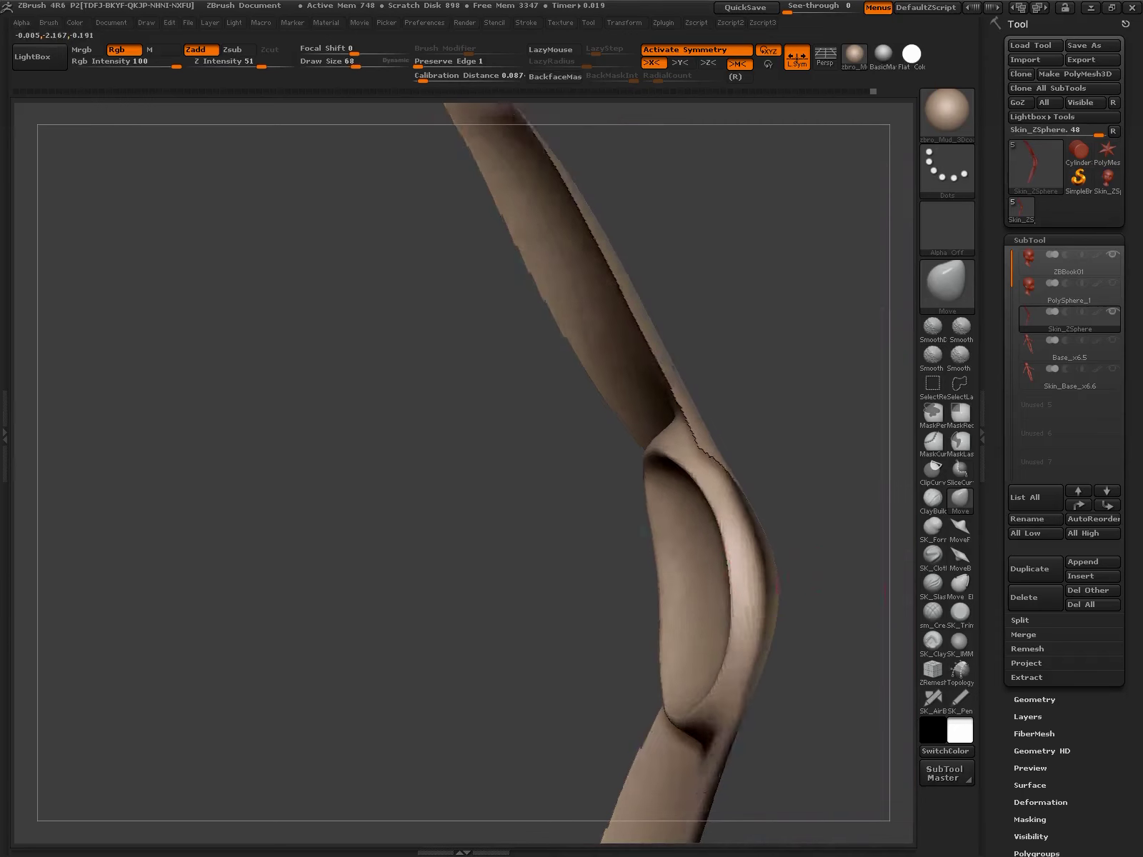
mouse_move(729, 560)
left_mouse_down()
mouse_move(689, 581)
mouse_move(668, 555)
mouse_move(675, 497)
left_mouse_up()
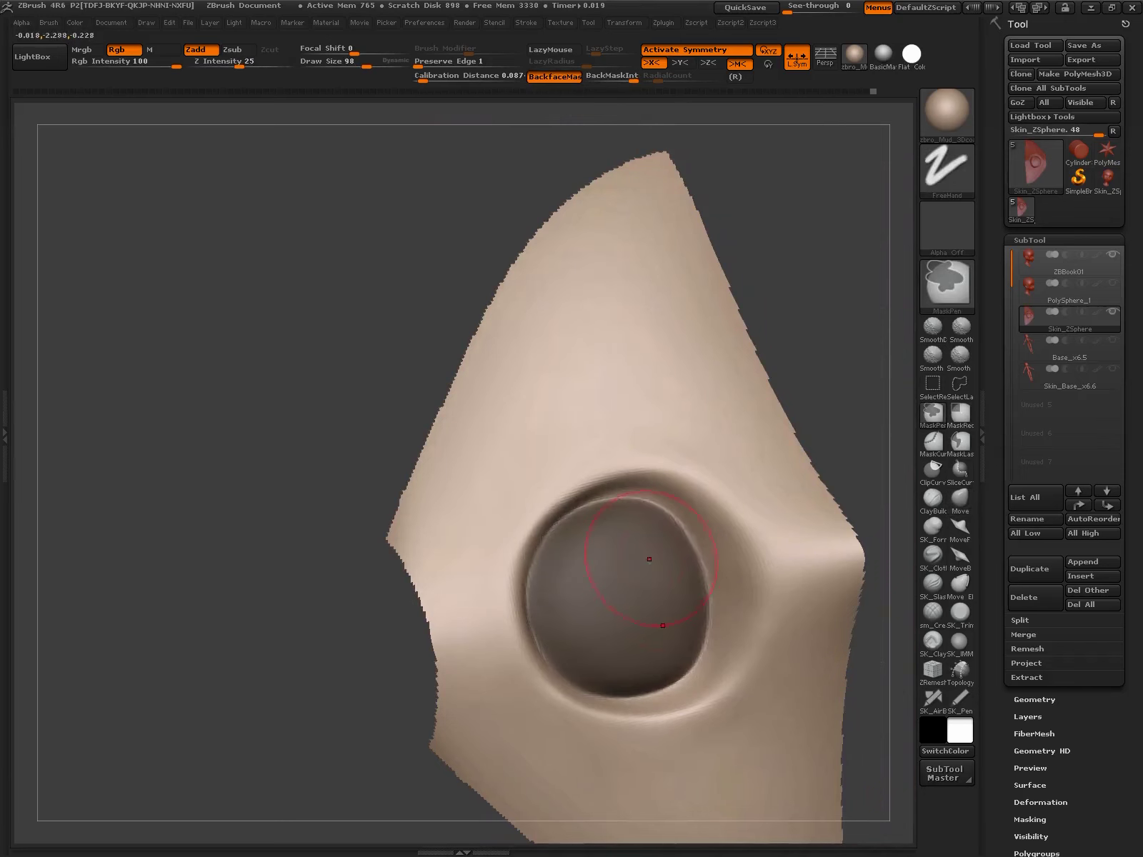
mouse_move(648, 559)
left_mouse_down()
mouse_move(497, 760)
mouse_move(615, 676)
left_mouse_up()
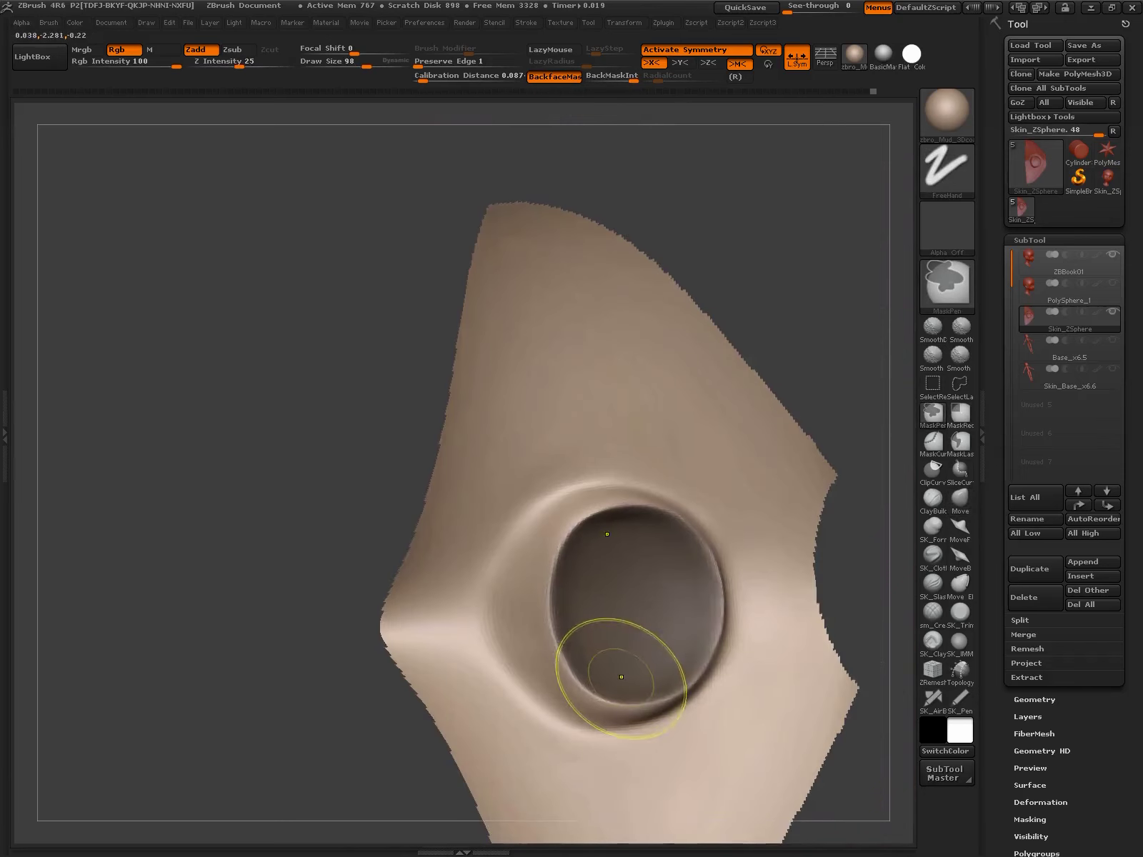
mouse_move(836, 564)
left_mouse_down()
mouse_move(854, 549)
mouse_move(556, 625)
mouse_move(502, 773)
mouse_move(643, 652)
left_mouse_up()
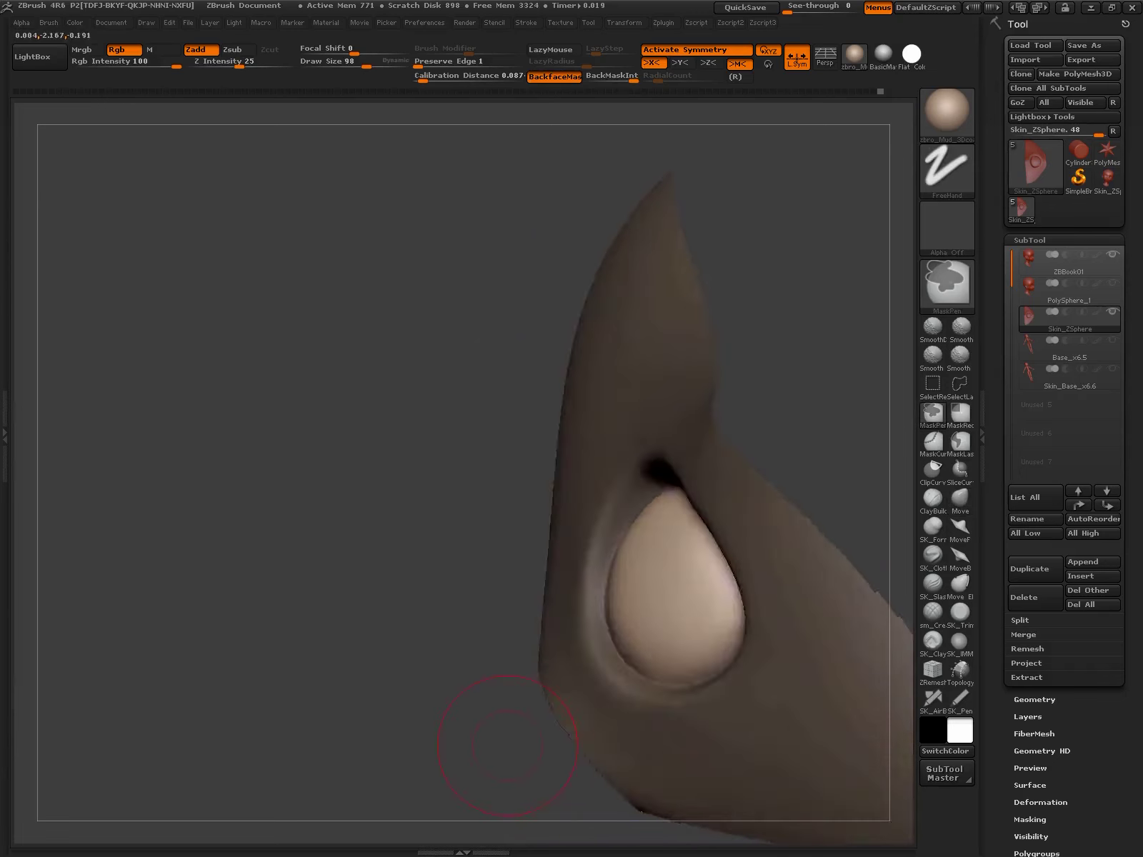
mouse_move(459, 740)
left_mouse_down("shift")
mouse_move(706, 620)
mouse_move(643, 614)
mouse_move(721, 614)
mouse_move(567, 735)
mouse_move(625, 544)
mouse_move(885, 543)
left_mouse_up("shift")
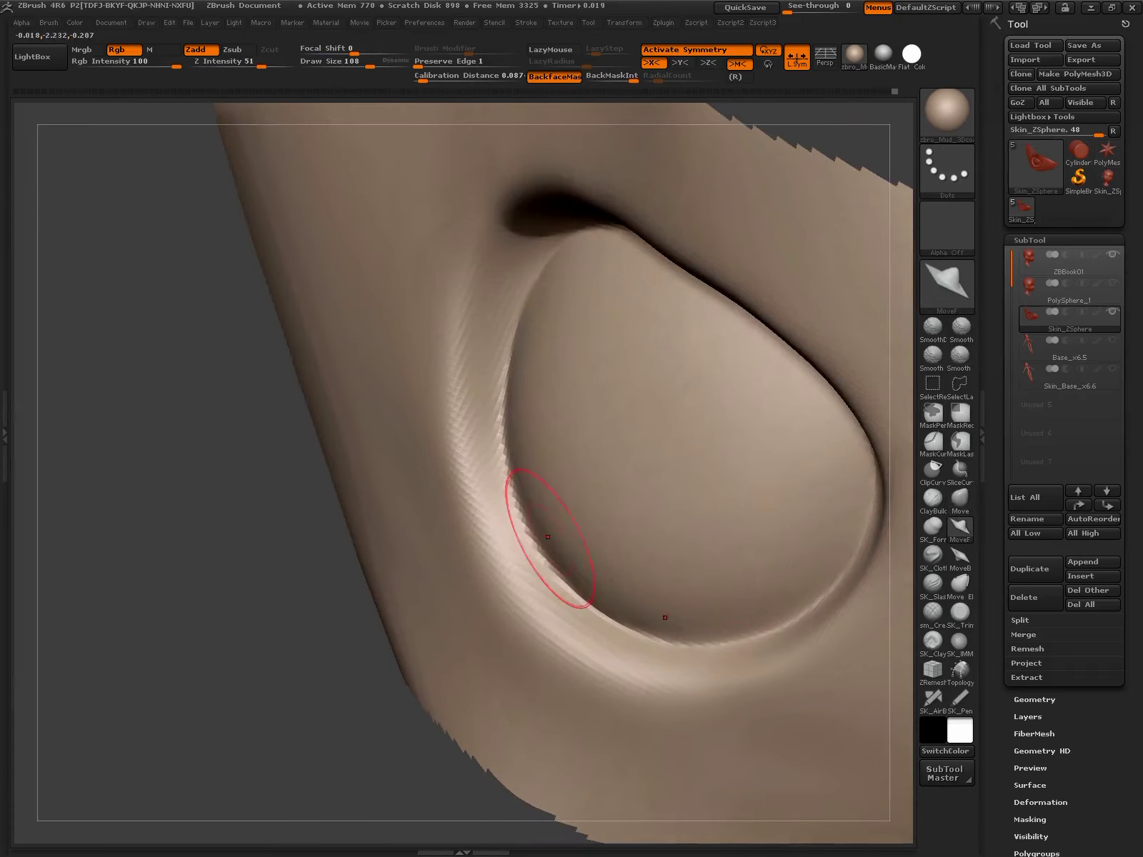
mouse_move(547, 536)
left_mouse_down()
mouse_move(643, 543)
mouse_move(511, 546)
left_mouse_up()
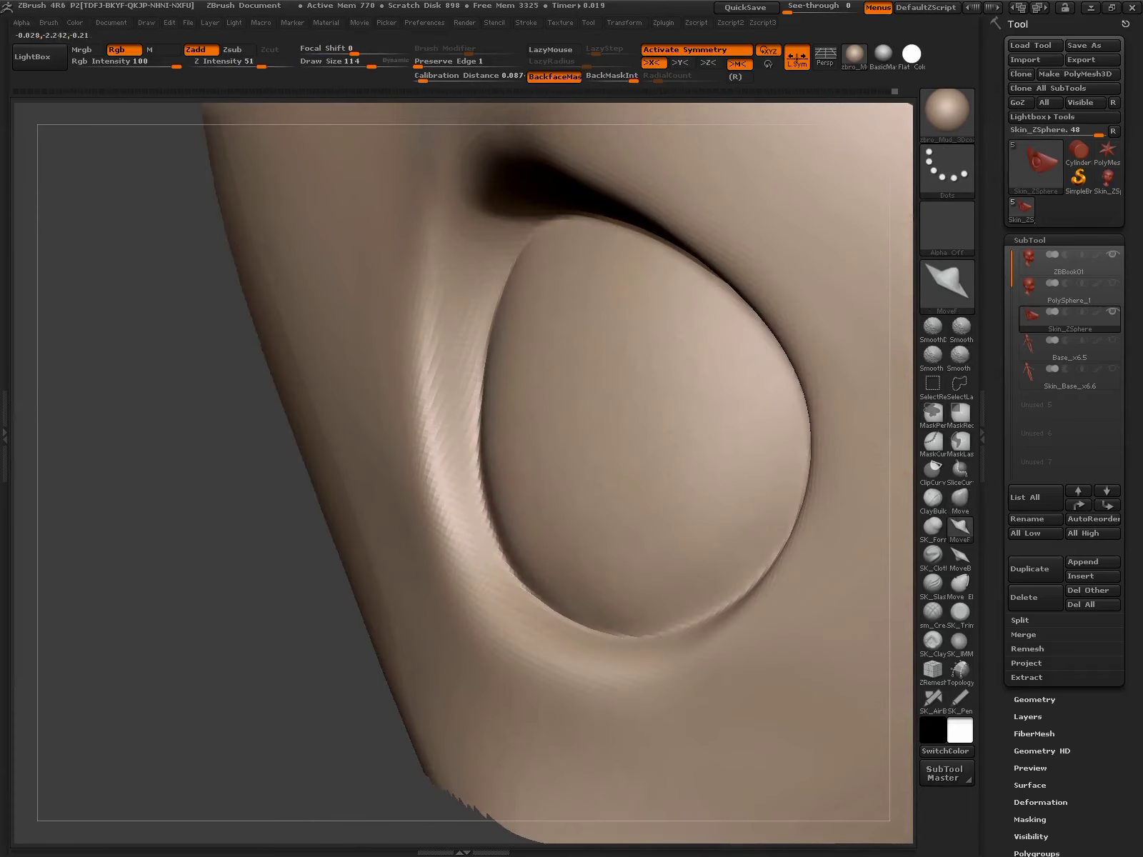
mouse_move(510, 484)
left_mouse_down()
mouse_move(684, 461)
mouse_move(599, 541)
mouse_move(549, 523)
left_mouse_up()
- Check the nose-to-chin profile with a Transpose line, then smooth the lips
key("w")
left_click_drag(494, 396, 532, 517)
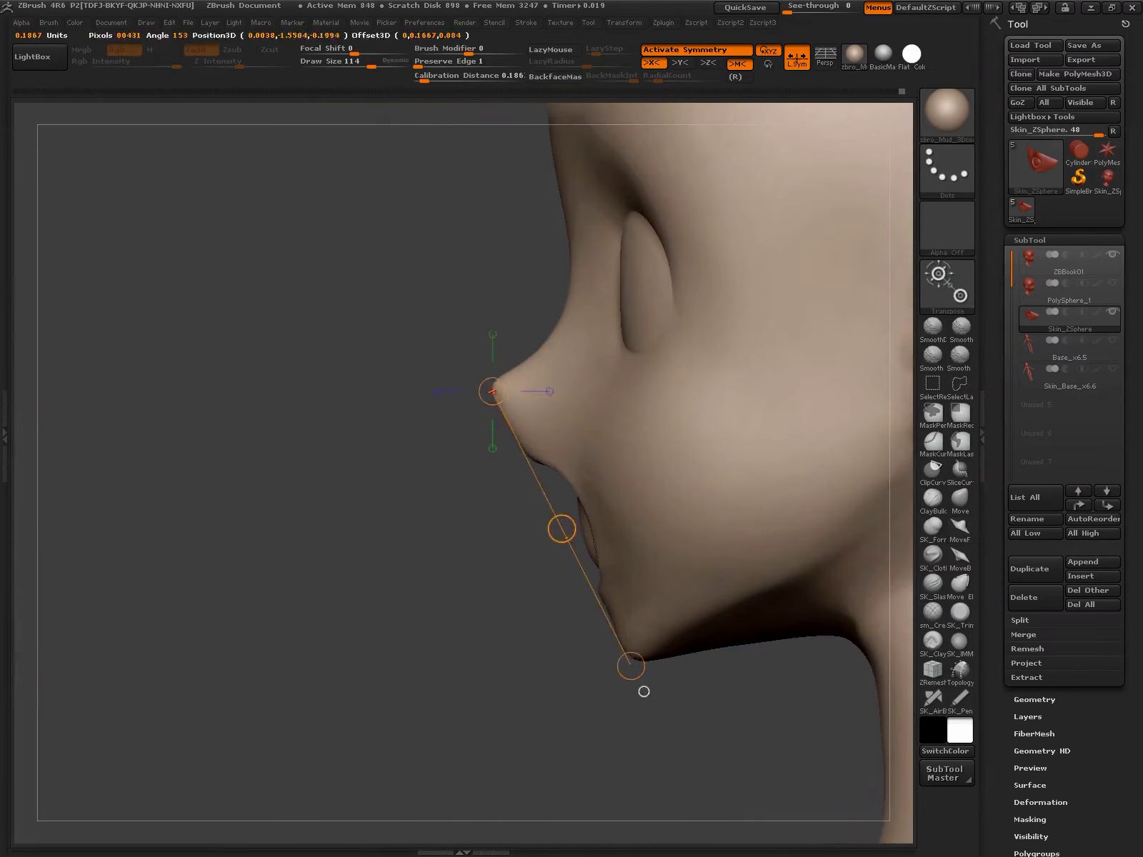
key("q")
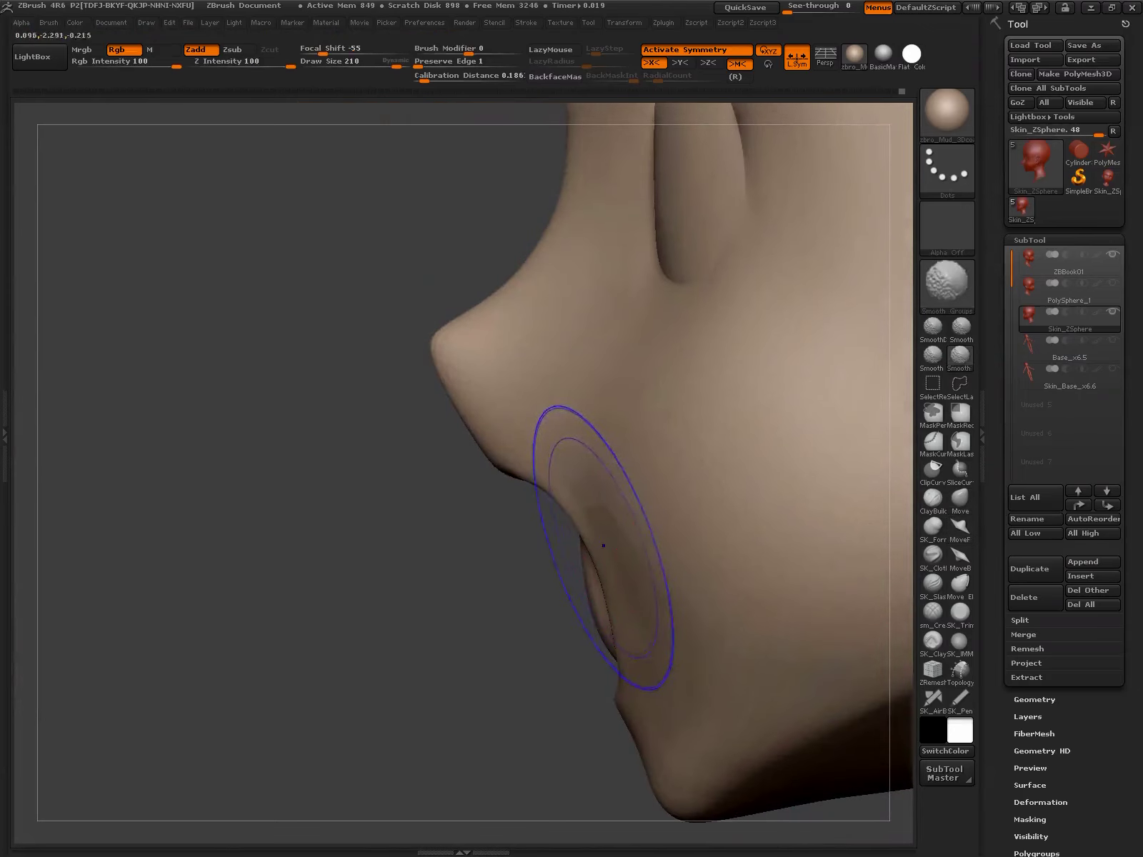
key("shift+f")
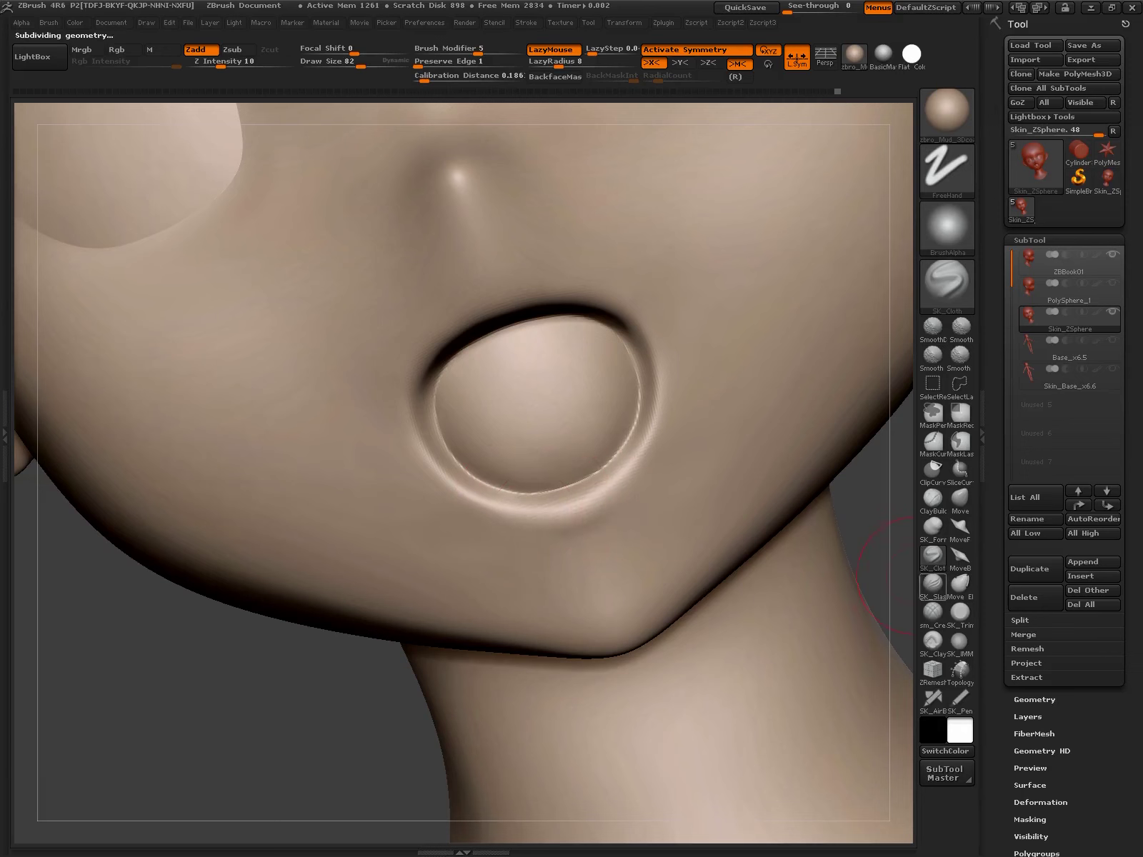
key("2")
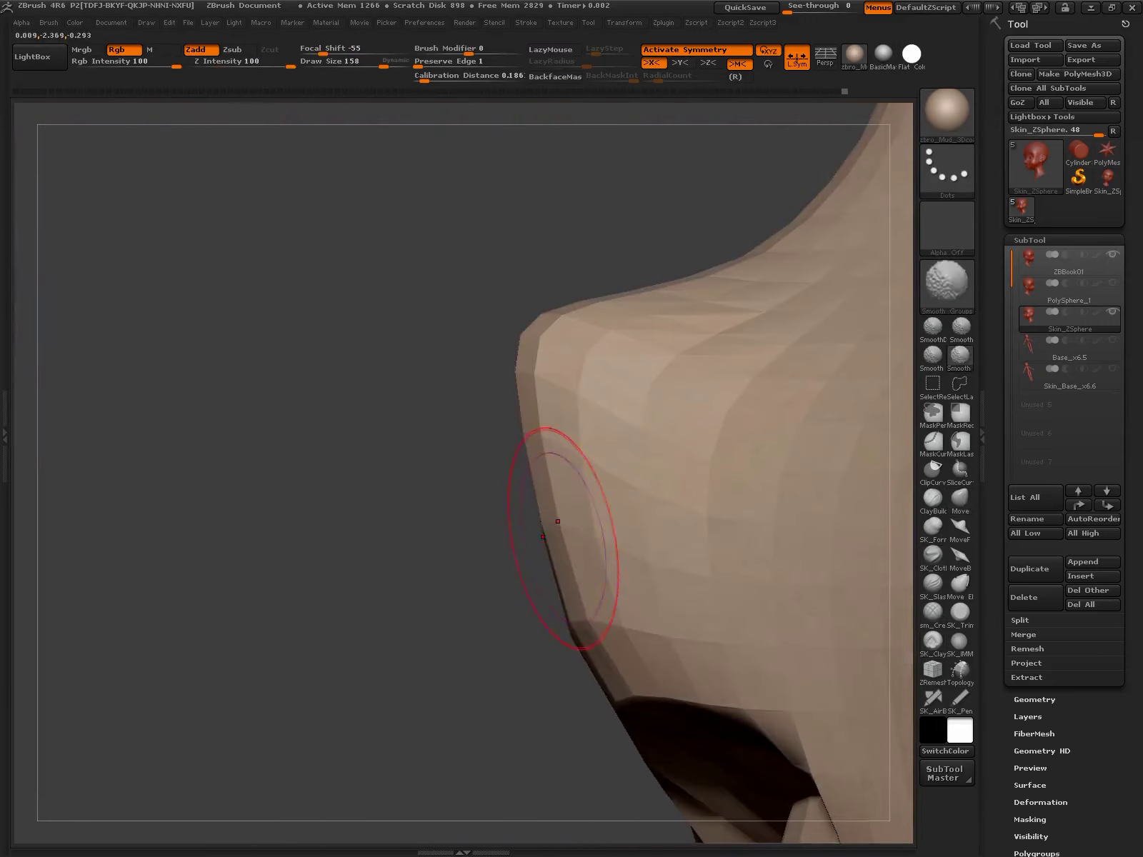
- Add one subdivision level with Ctrl+D to refine the head surface
key("ctrl+d")
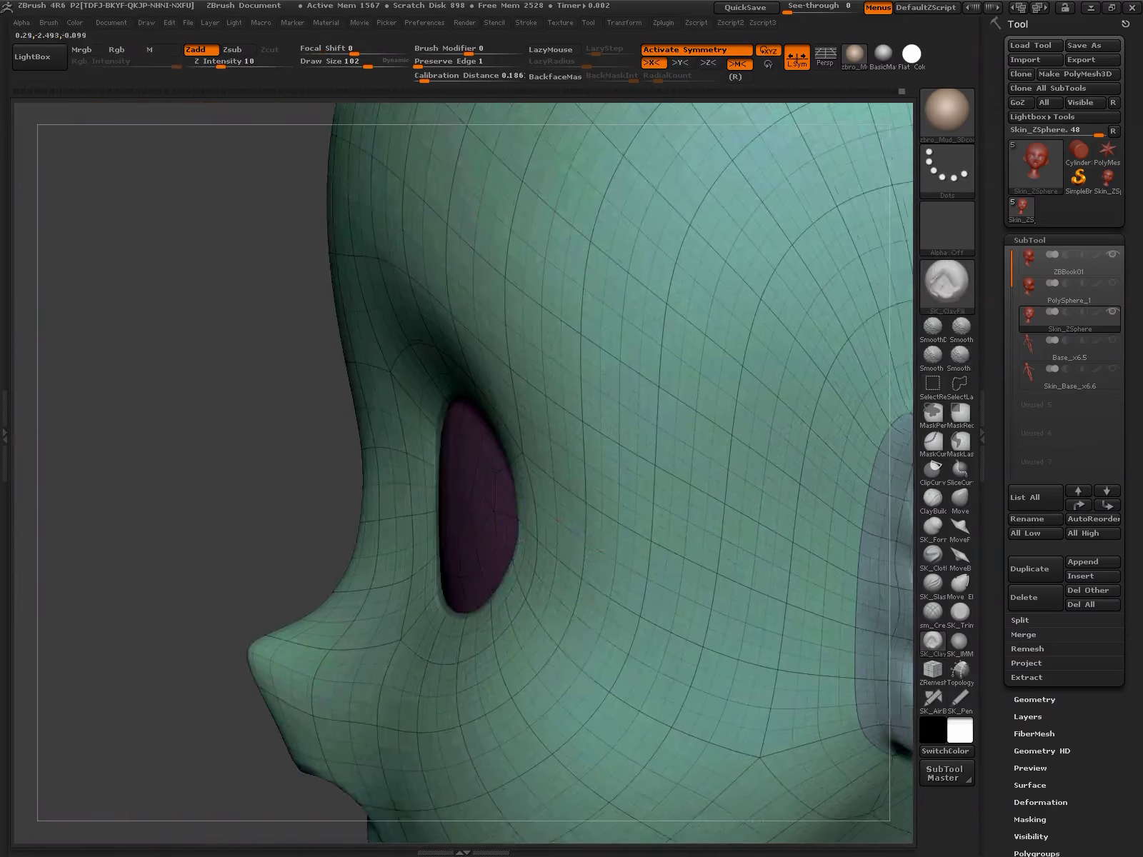
- Select the Move brush and turn on Polyframe to reshape the eye socket rims
left_click(960, 497)
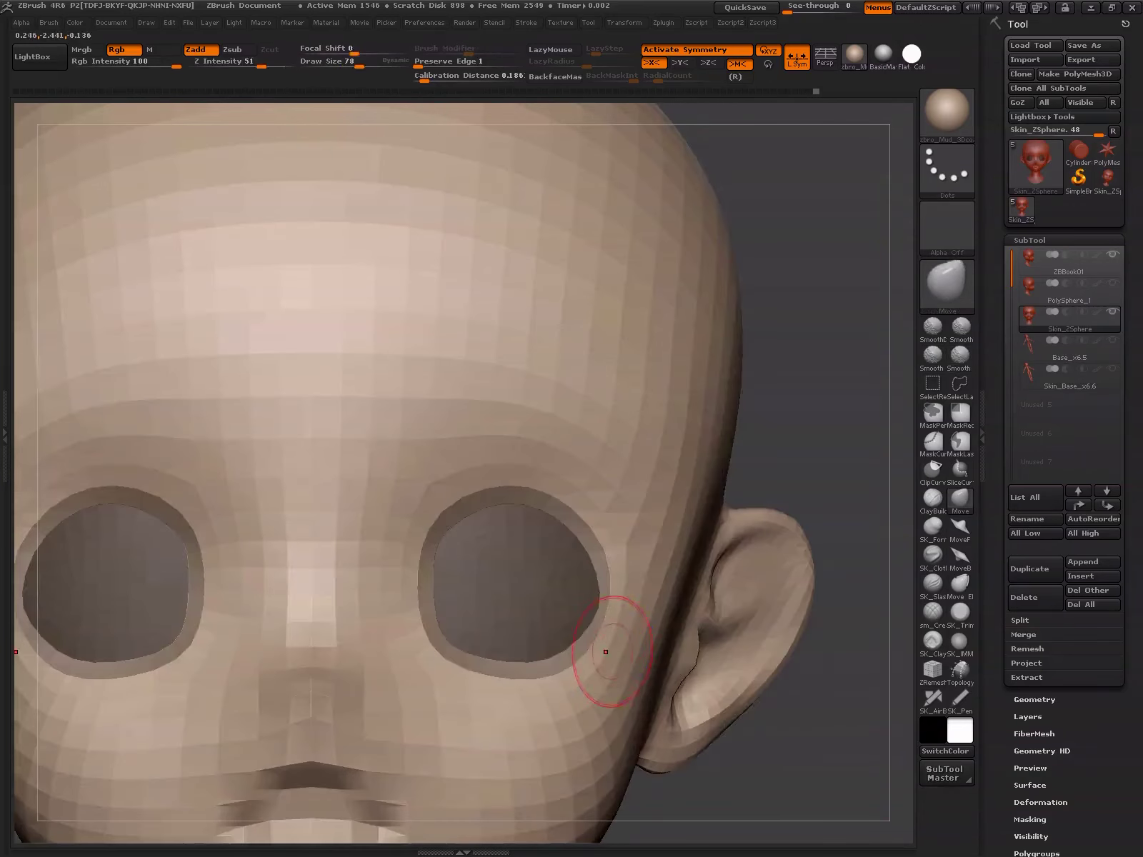
key("shift+f")
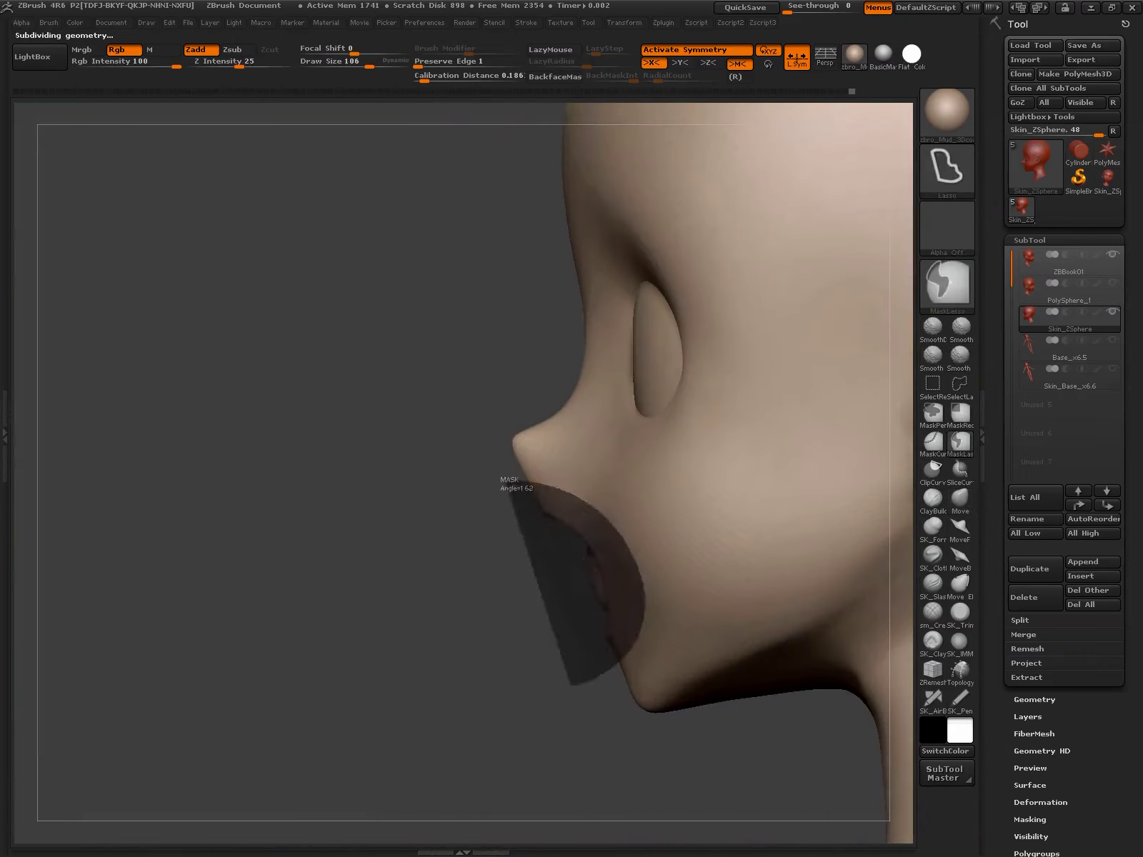
- Switch back to the Move brush, face the head front-on and turn off symmetry
key("b")
key("m")
key("v")
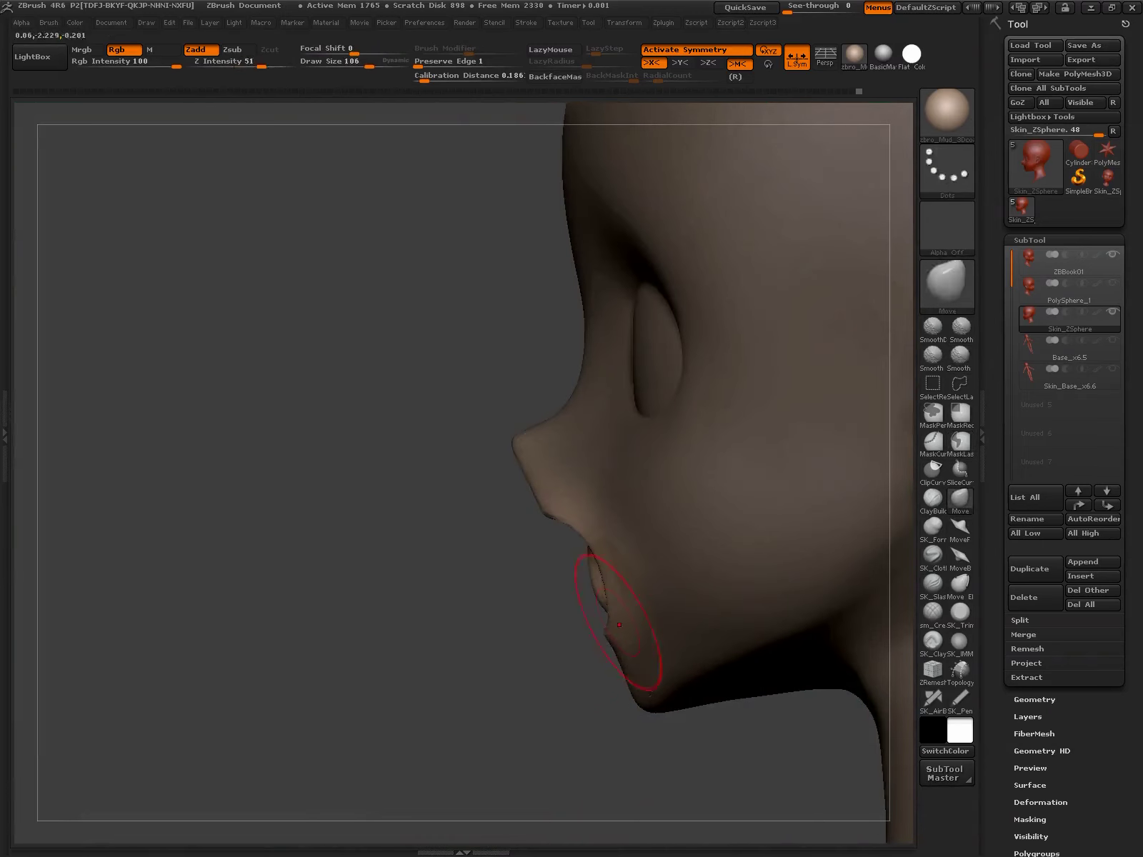
left_click_drag(492, 536, 625, 595, "shift")
key("x")
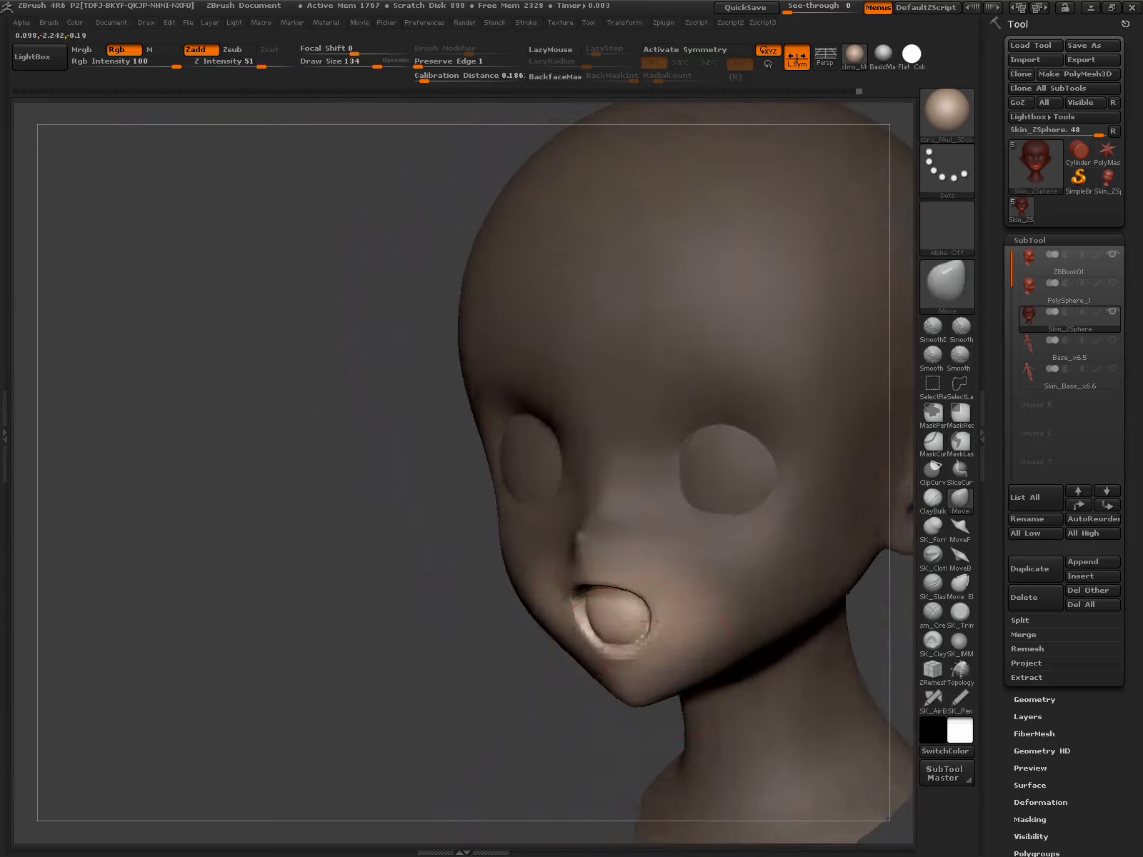
- Smooth the cheek beside the mouth in profile and subdivide the head one level
key("ctrl")
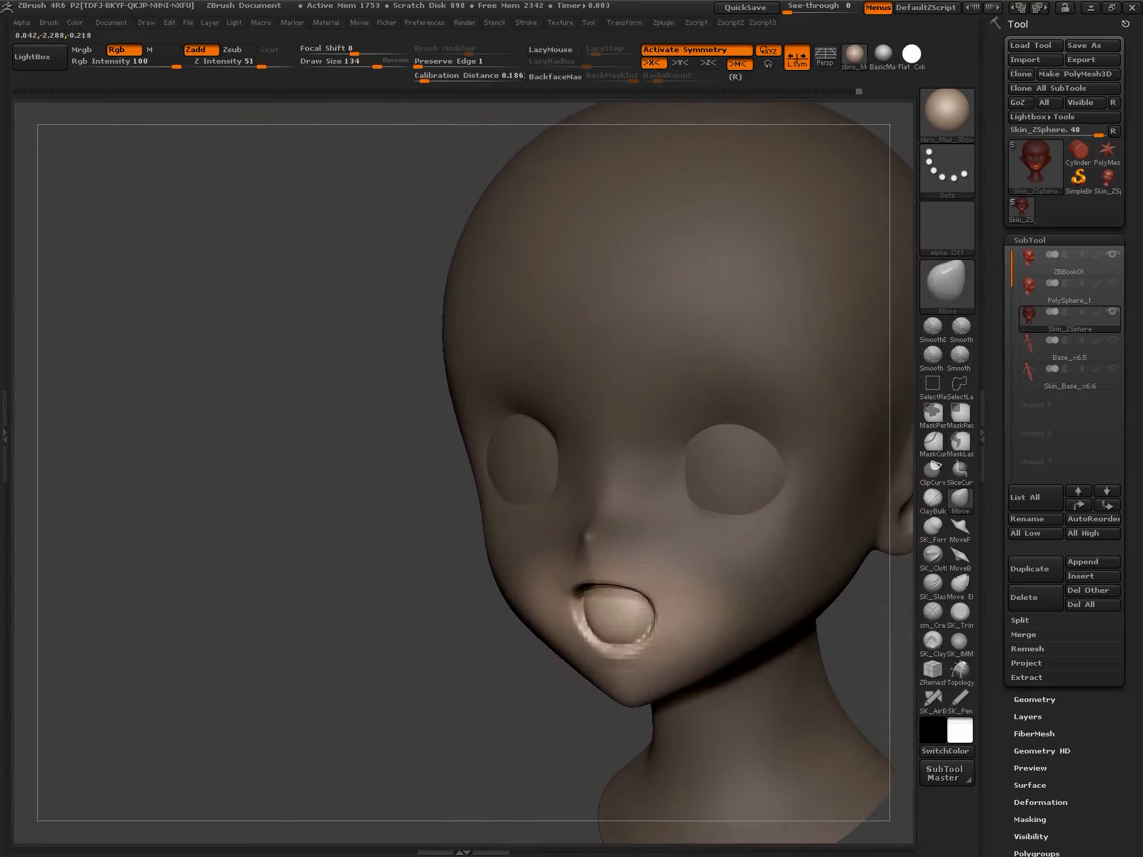
left_click_drag(543, 585, 614, 595, "shift")
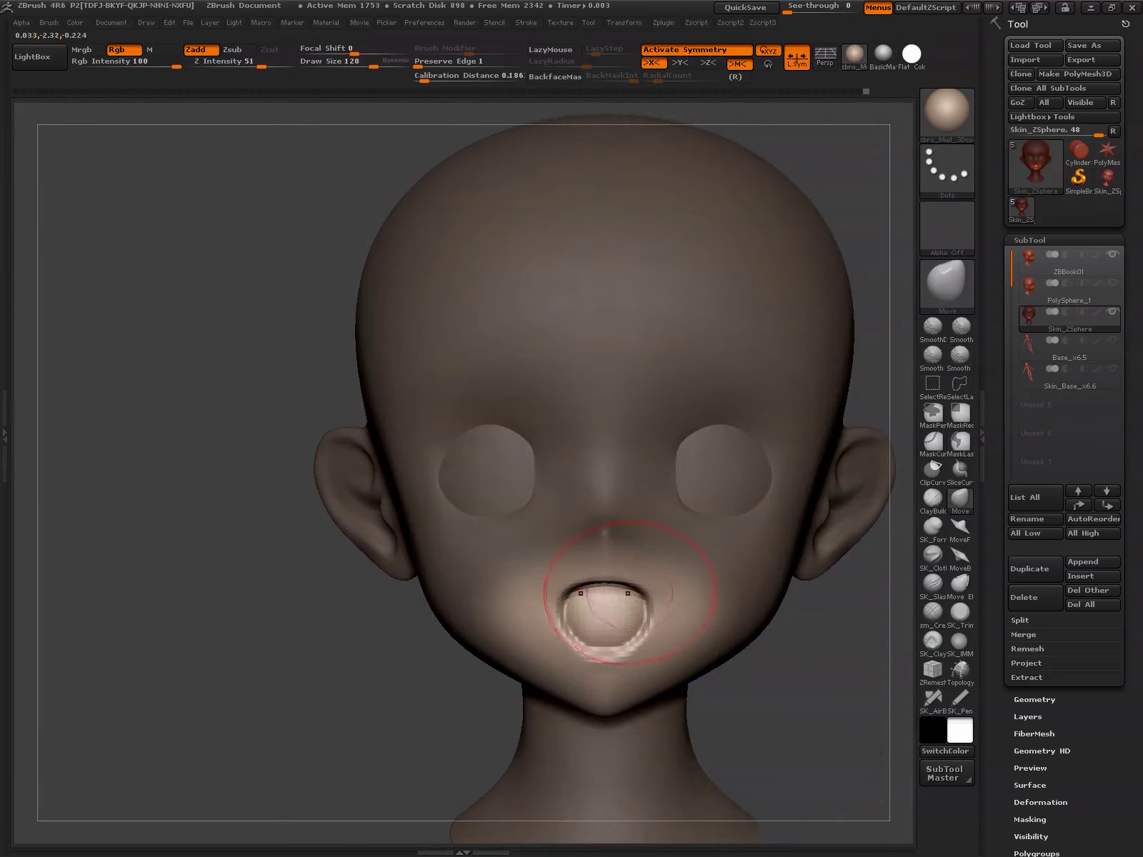
mouse_move(635, 640)
left_mouse_down("shift")
mouse_move(626, 600)
mouse_move(755, 597)
left_mouse_up("shift")
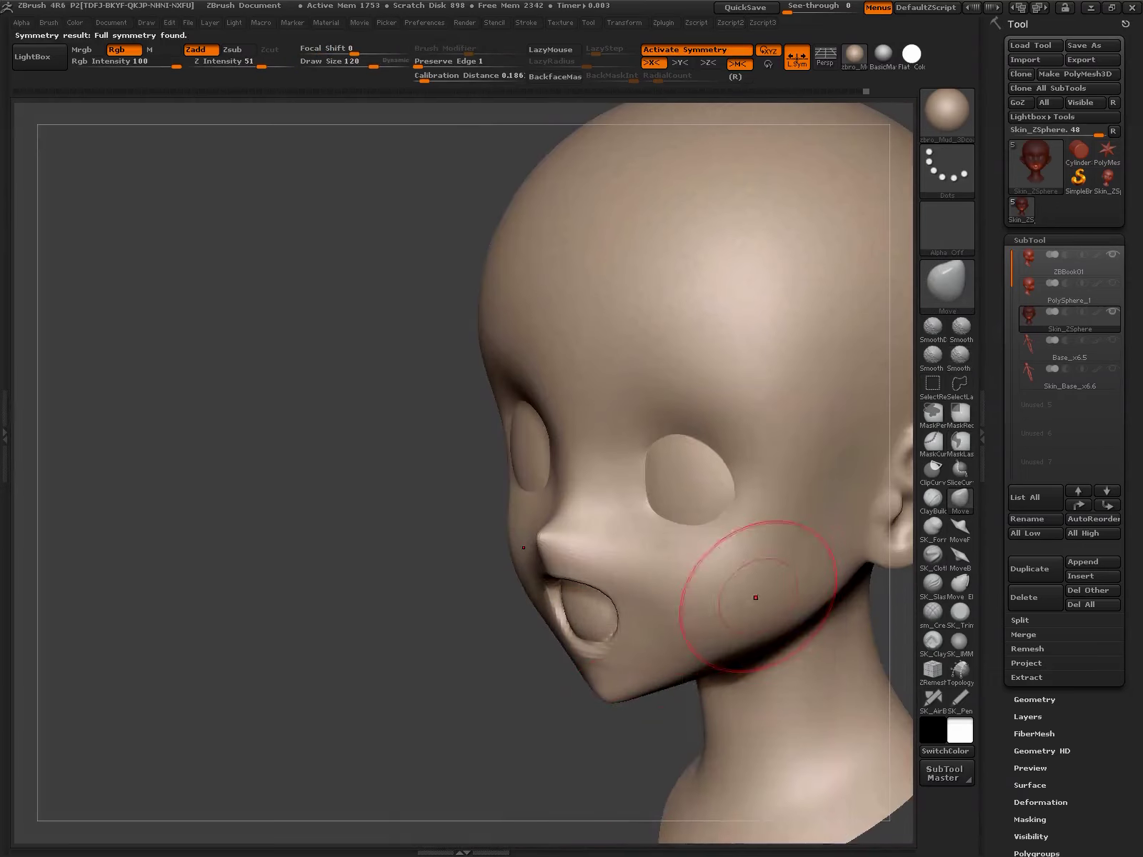
key("f")
key("ctrl+d")
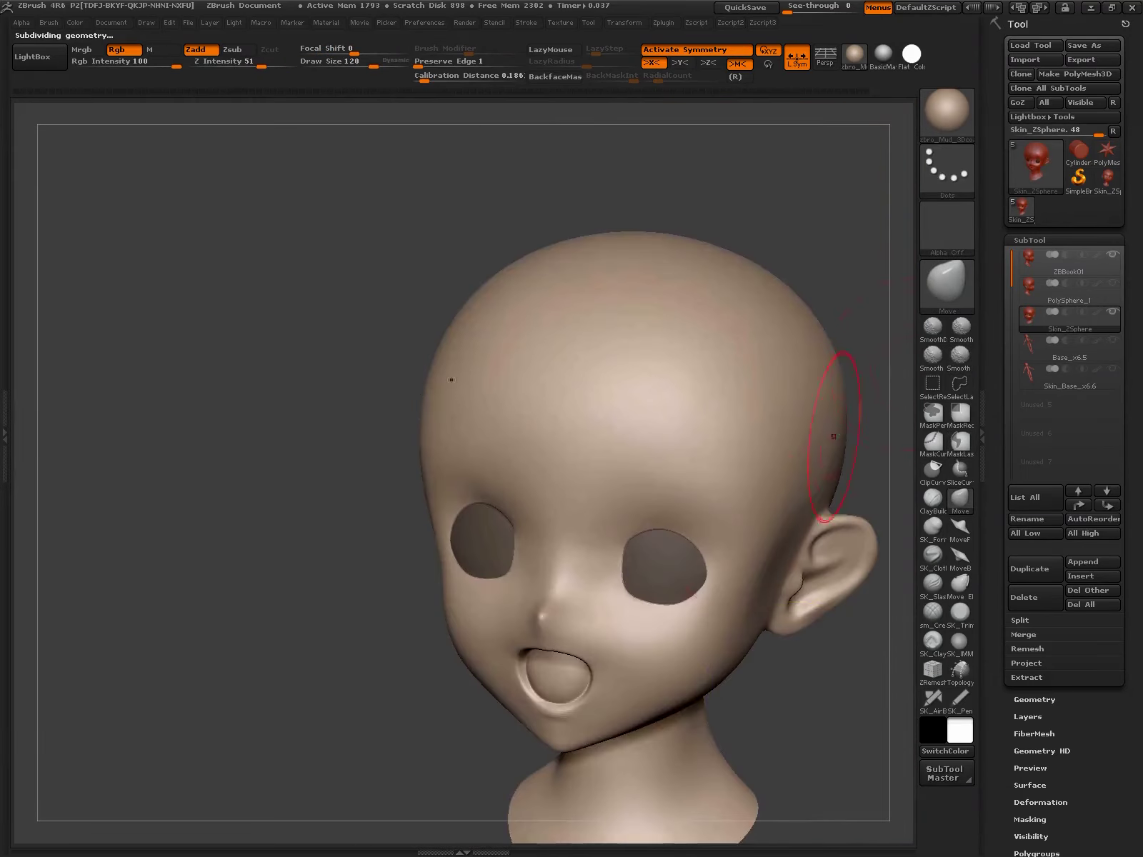
- Select SK_FormSoft at a light Z Intensity, zoomed in close on the face
mouse_move(834, 436)
left_mouse_down("alt")
mouse_move(683, 595)
mouse_move(651, 579)
mouse_move(597, 507)
left_mouse_up("alt")
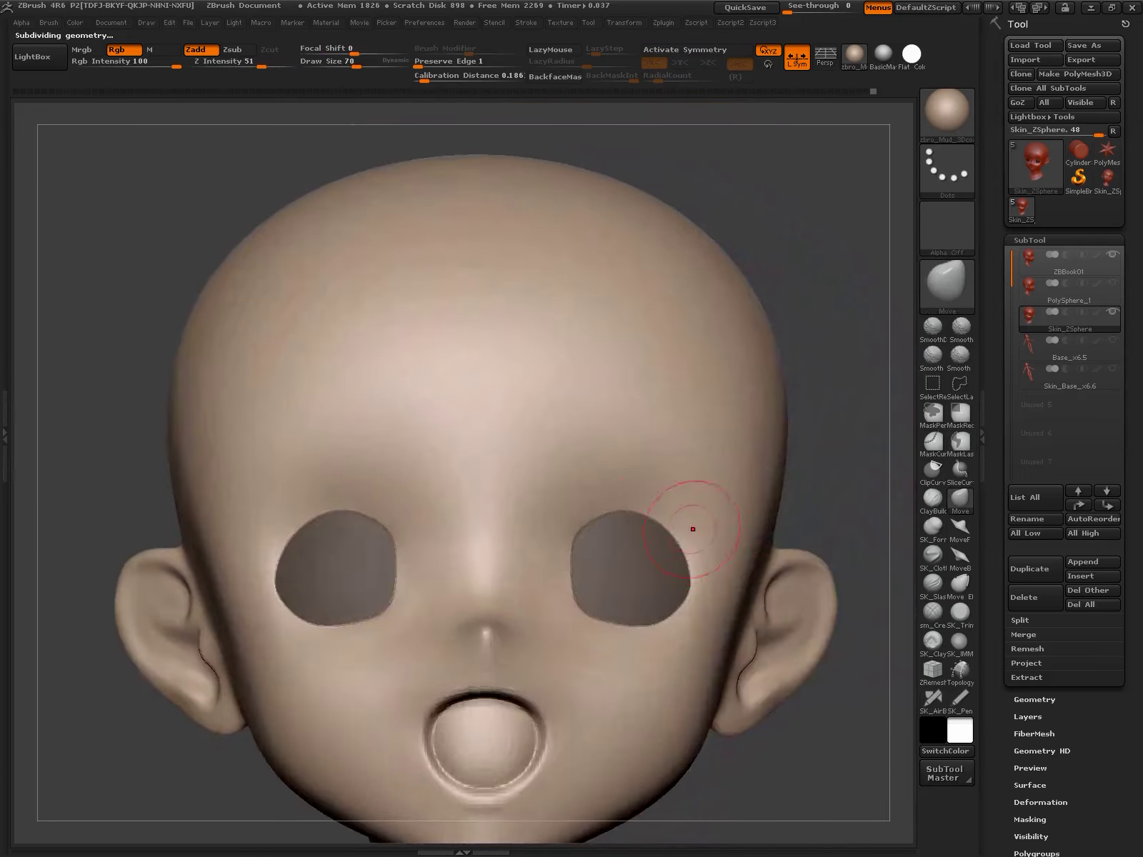
mouse_move(689, 485)
left_mouse_down()
mouse_move(785, 485)
mouse_move(689, 485)
mouse_move(665, 462)
left_mouse_up()
left_click(932, 525)
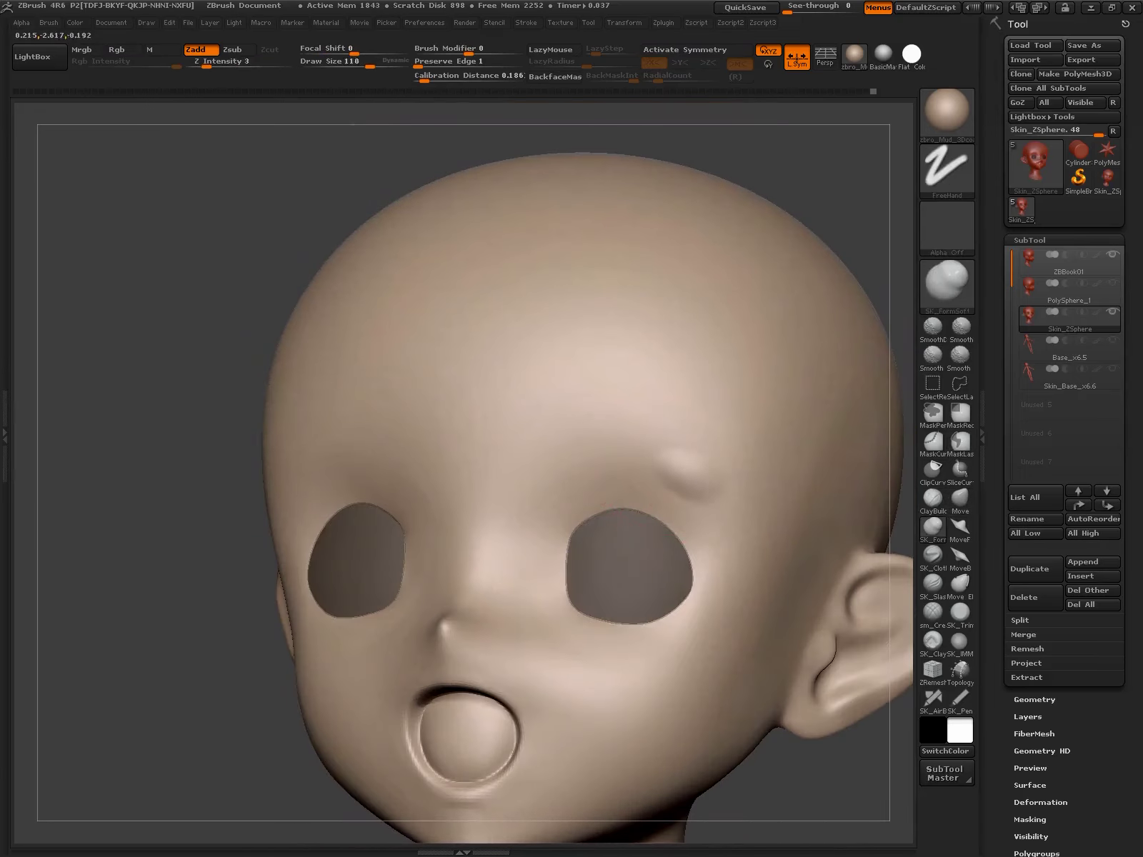
key("space")
left_click_drag(660, 515, 647, 515)
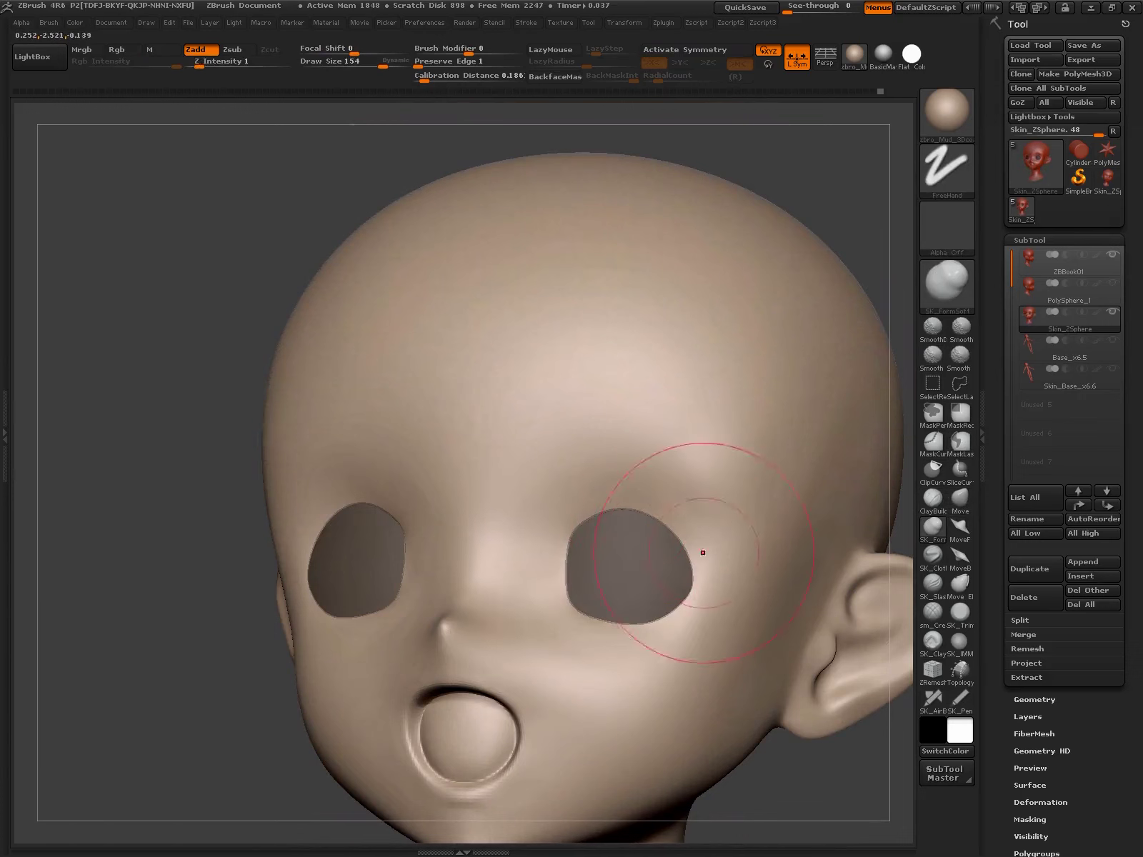
- Build up the brow and eye socket forms with a Polyframe check, then select SK_ClayFill
mouse_move(703, 552)
left_mouse_down()
mouse_move(793, 482)
mouse_move(740, 549)
mouse_move(764, 627)
mouse_move(688, 544)
mouse_move(677, 577)
left_mouse_up()
key("shift+f")
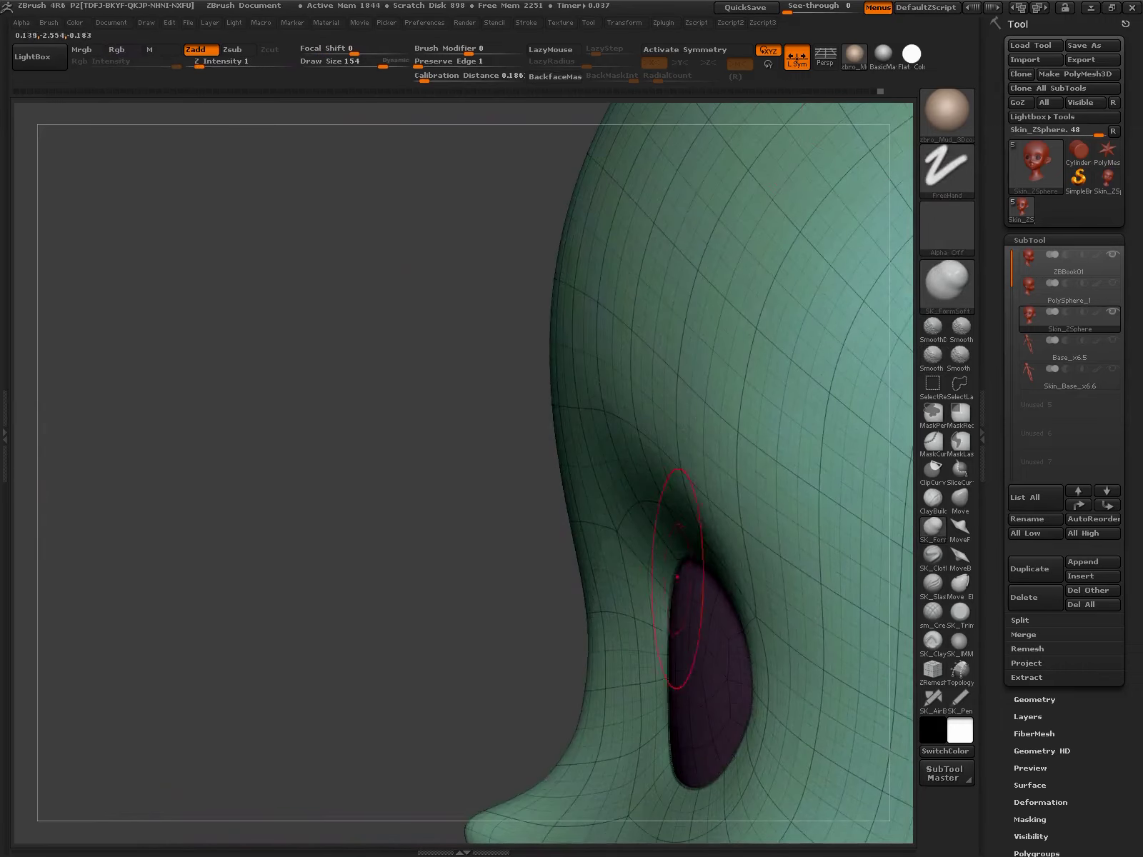
left_click_drag(721, 318, 543, 321, "shift")
key("shift+f")
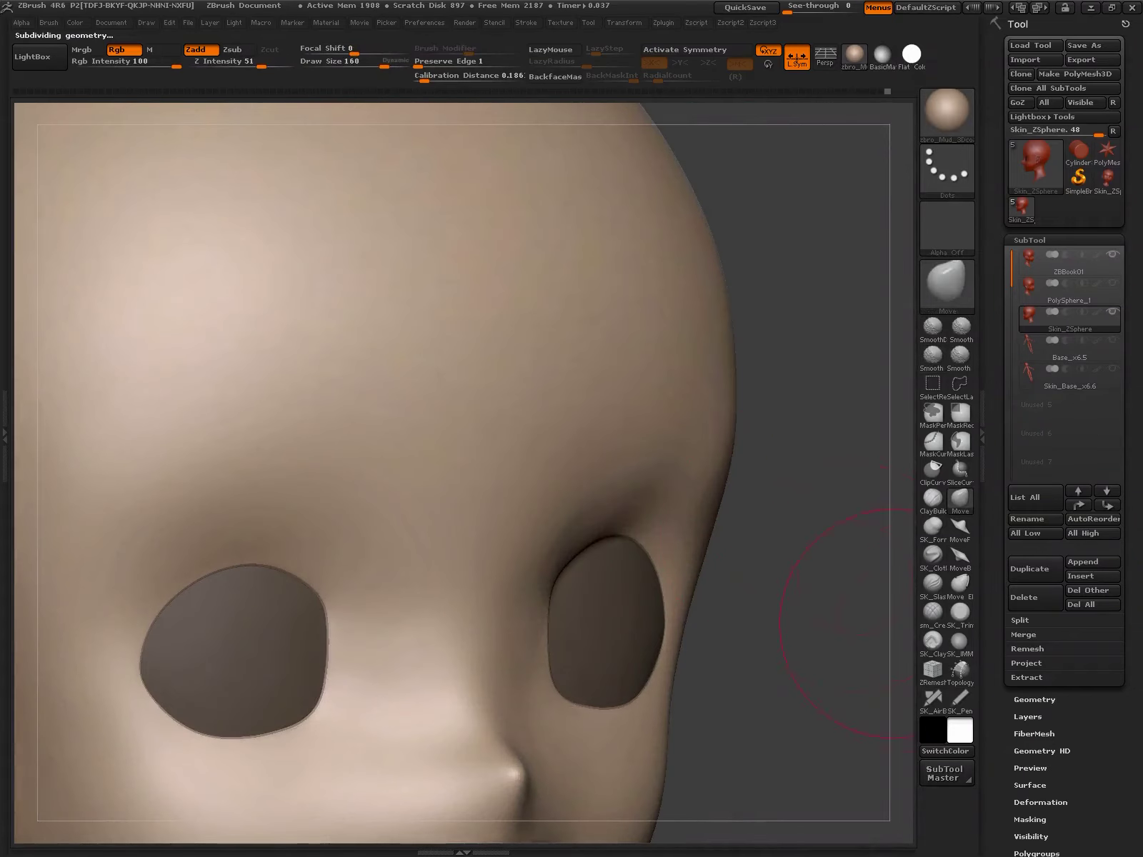
left_click(932, 640)
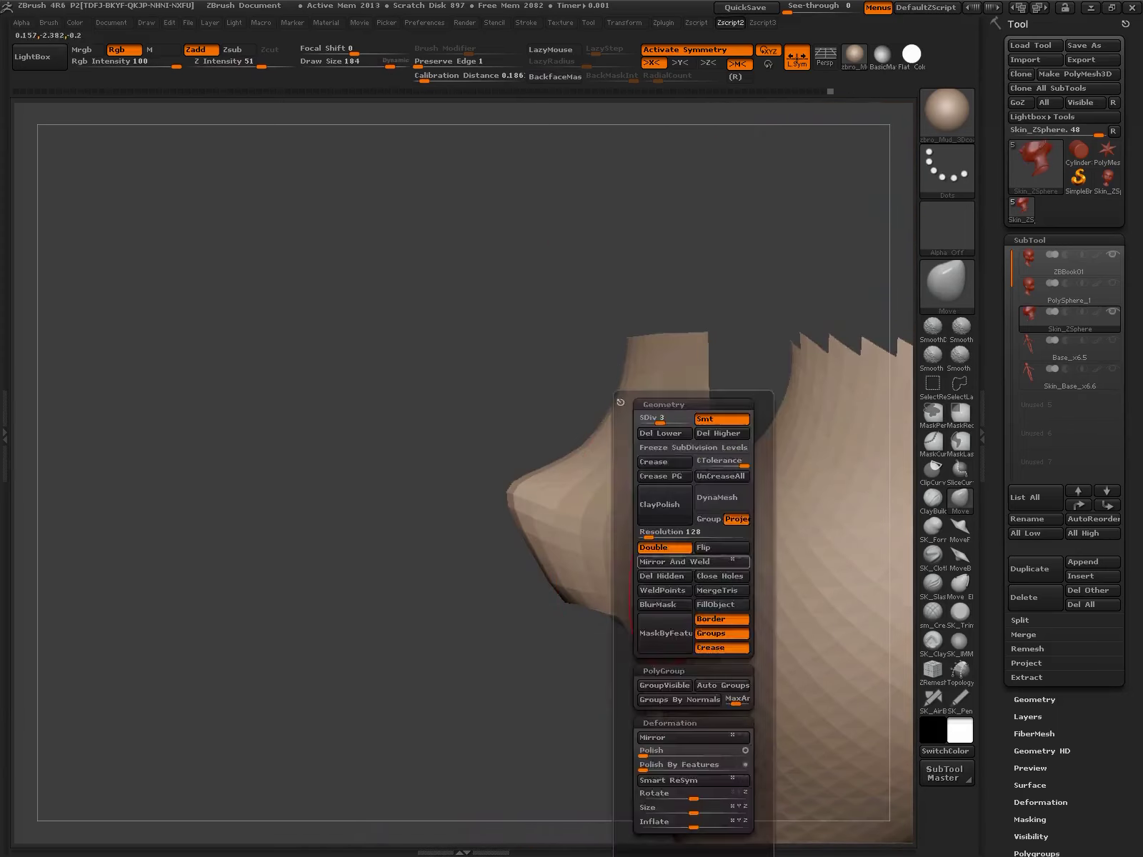
- Return to the Move brush and adjust the isolated disc-shaped pieces around the nose
key("b")
key("m")
key("v")
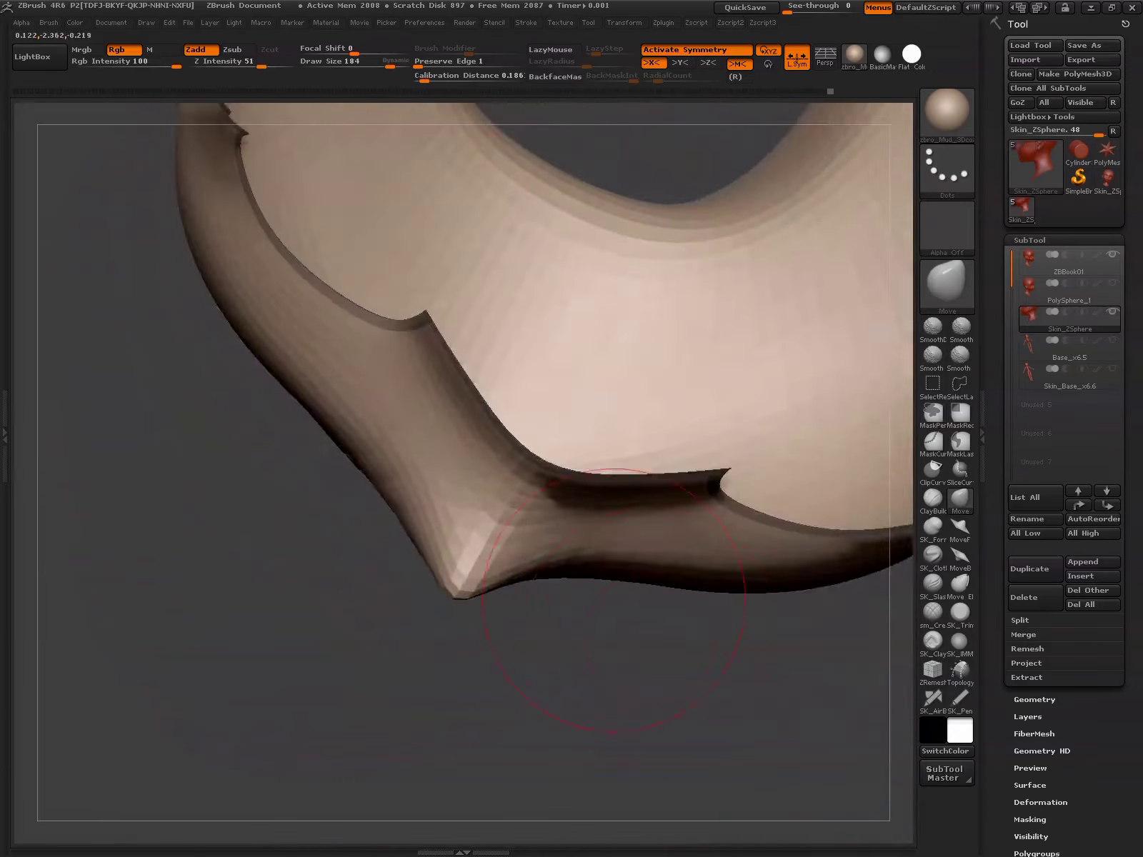
left_click_drag(615, 600, 507, 558)
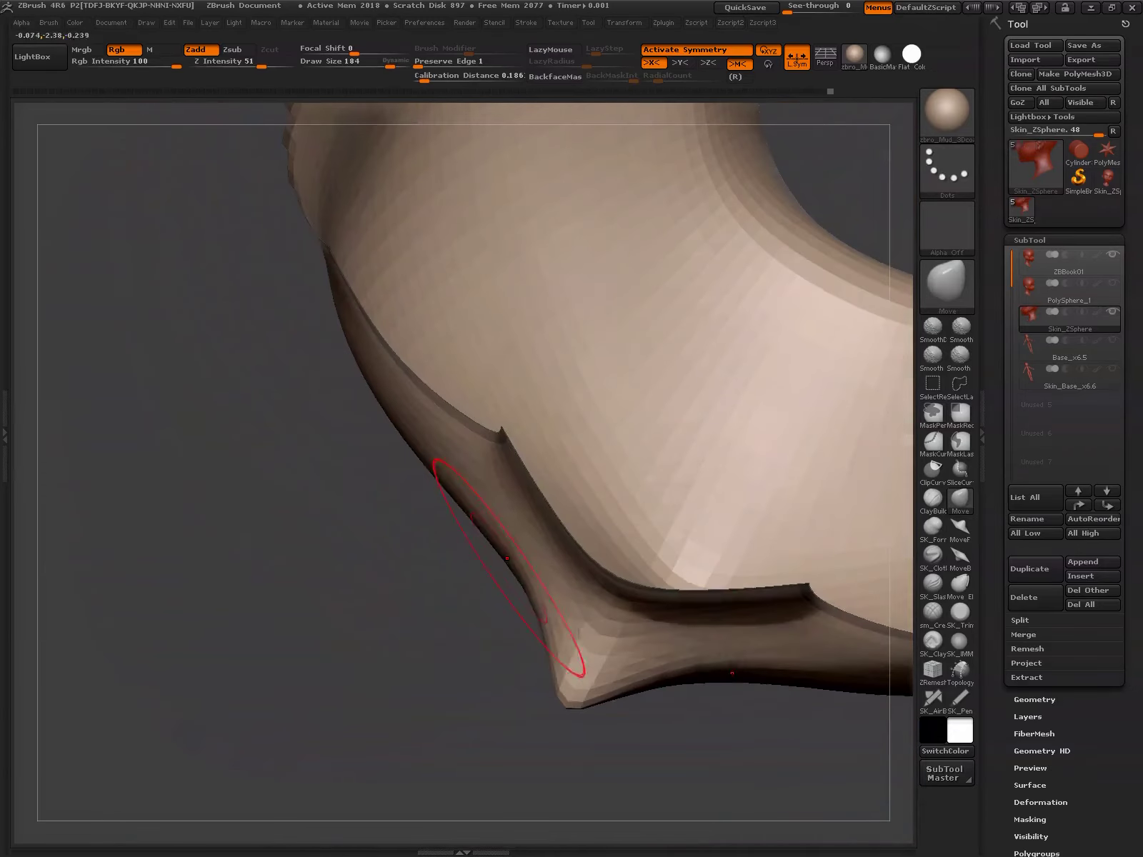
mouse_move(462, 714)
left_mouse_down()
mouse_move(691, 522)
mouse_move(497, 645)
left_mouse_up()
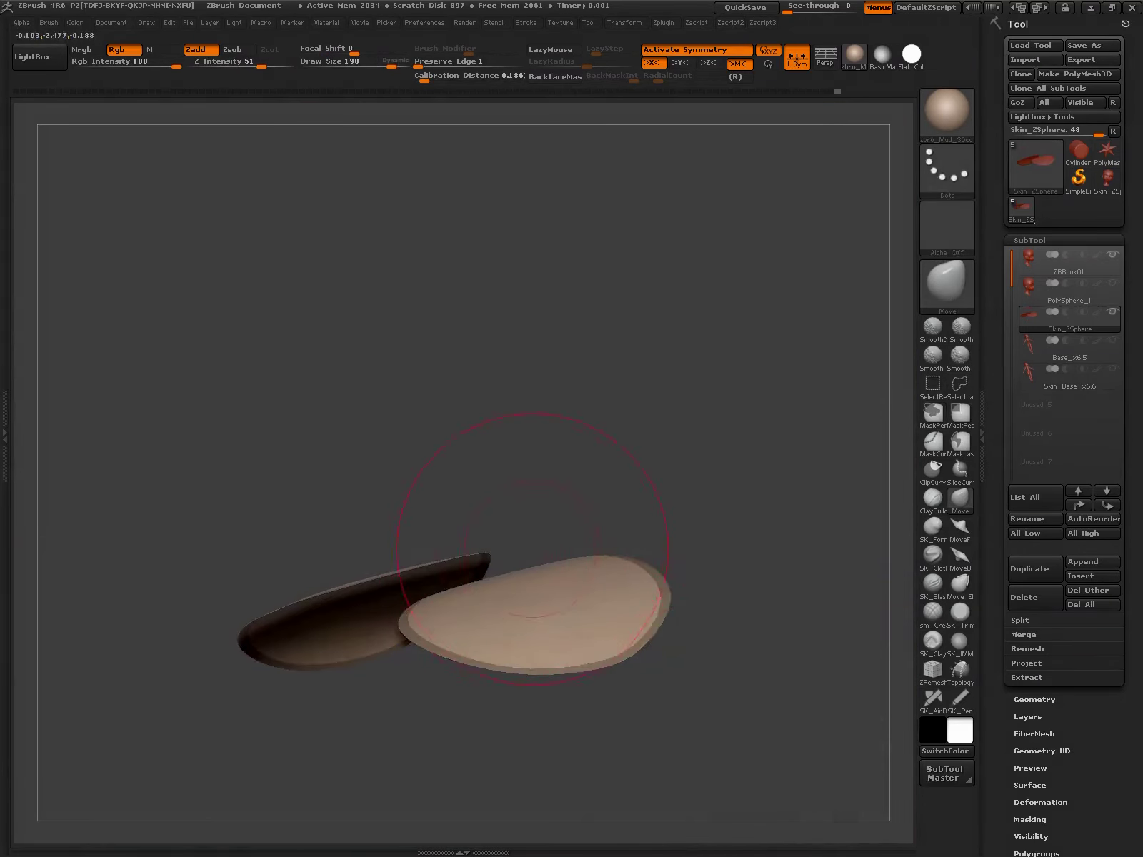
left_click_drag(507, 574, 513, 585)
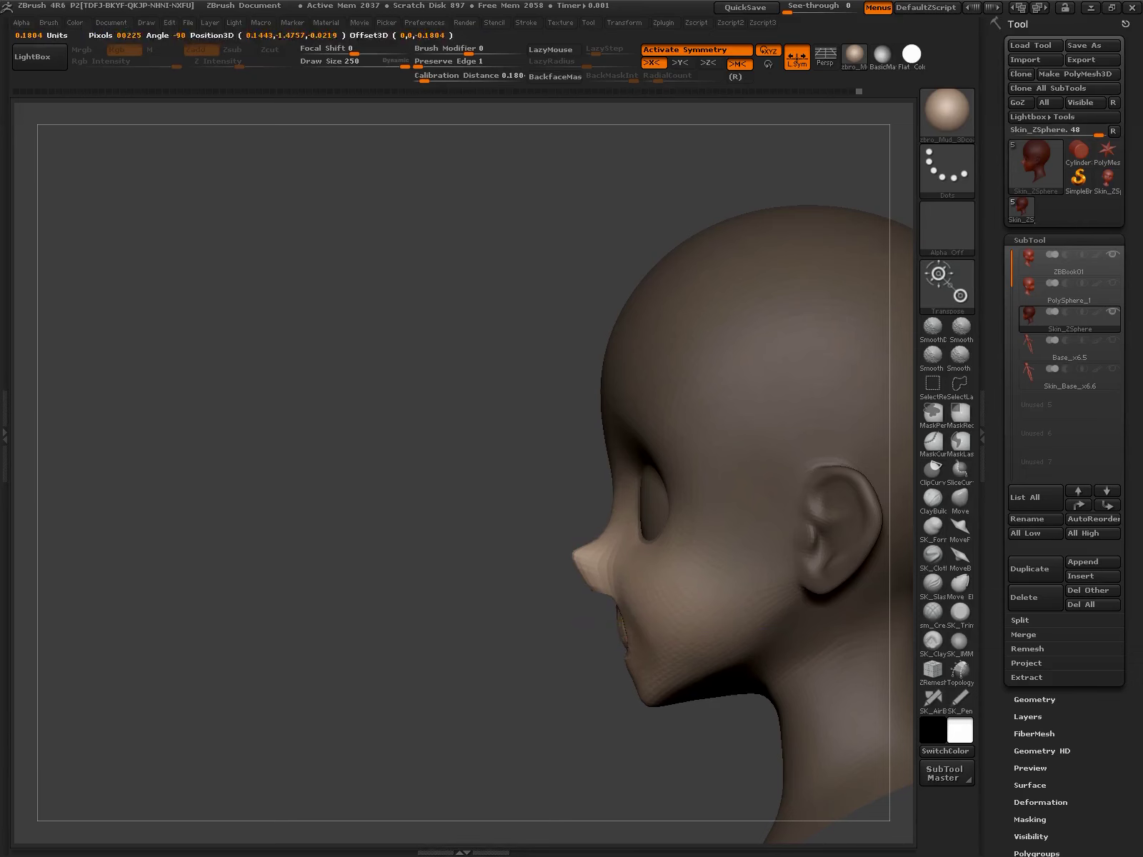
- Mask everything but the nose, move the nose tip, then clear the mask
key("q")
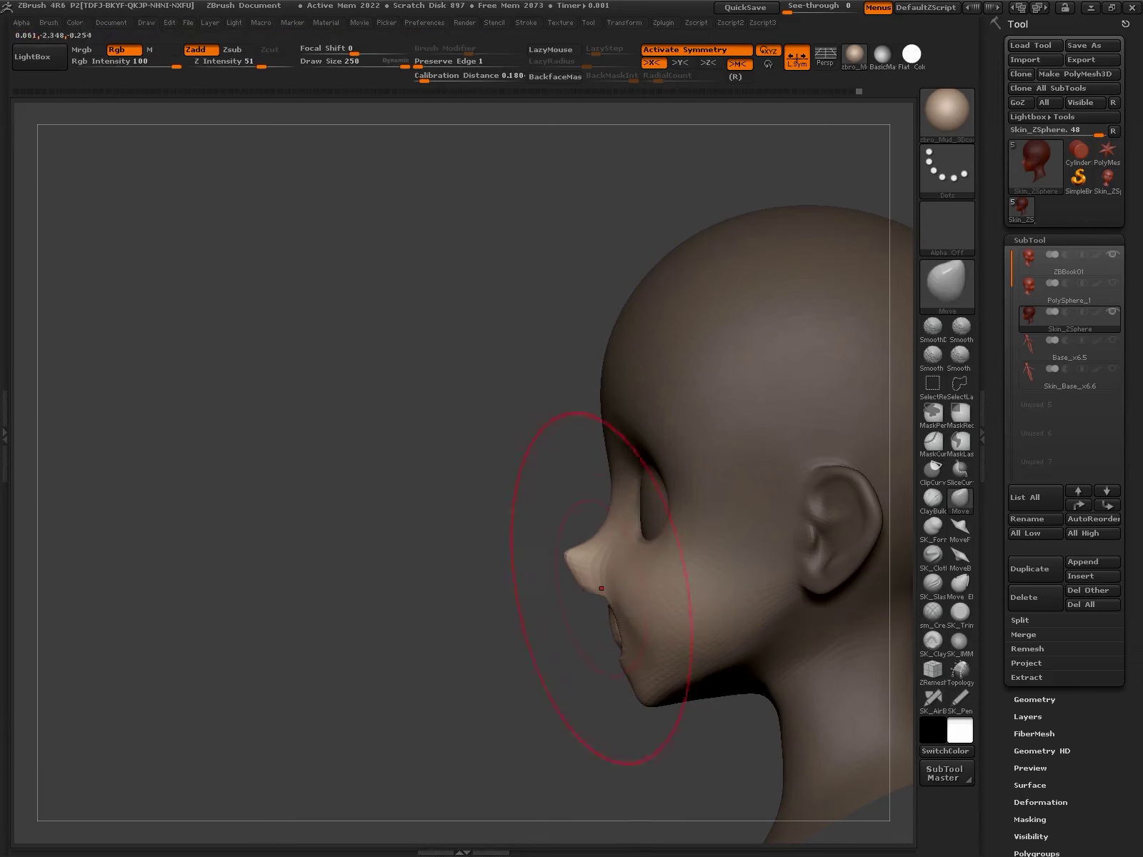
left_click(612, 645, "ctrl")
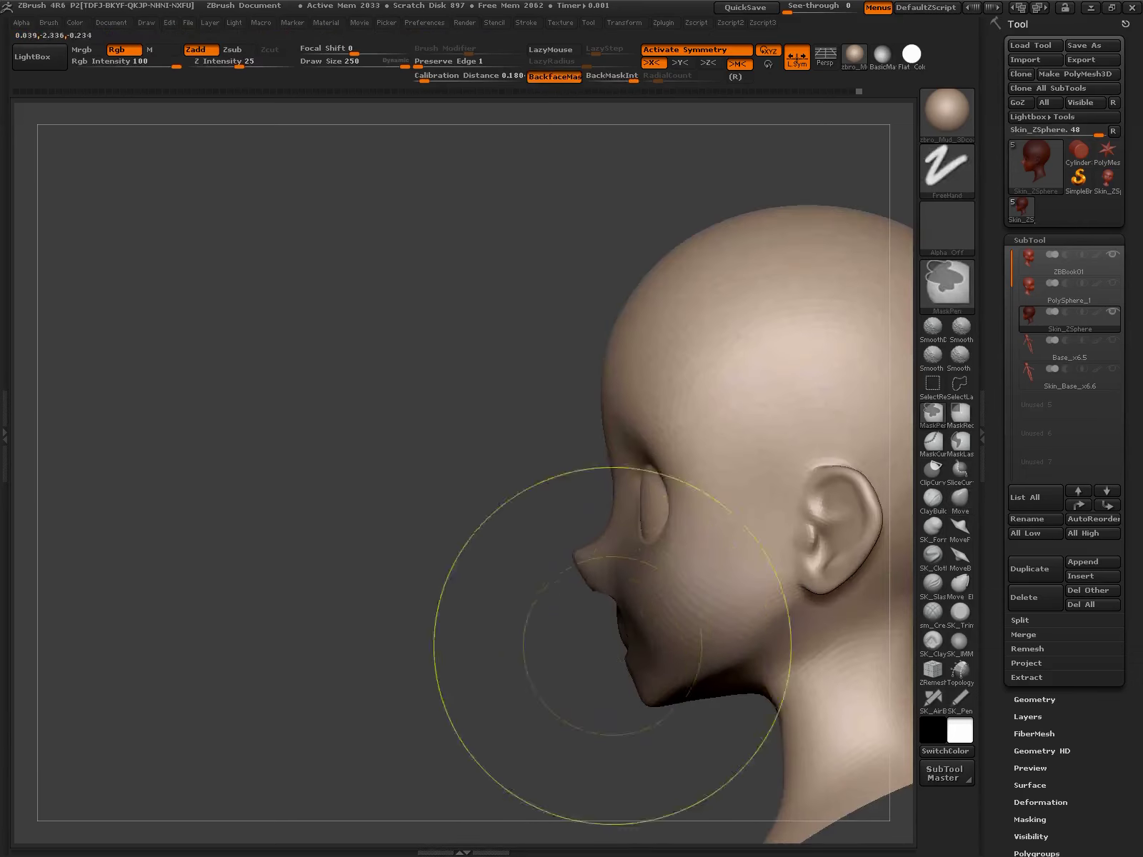
left_click_drag(612, 645, 651, 600, "ctrl")
left_click(614, 642, "ctrl")
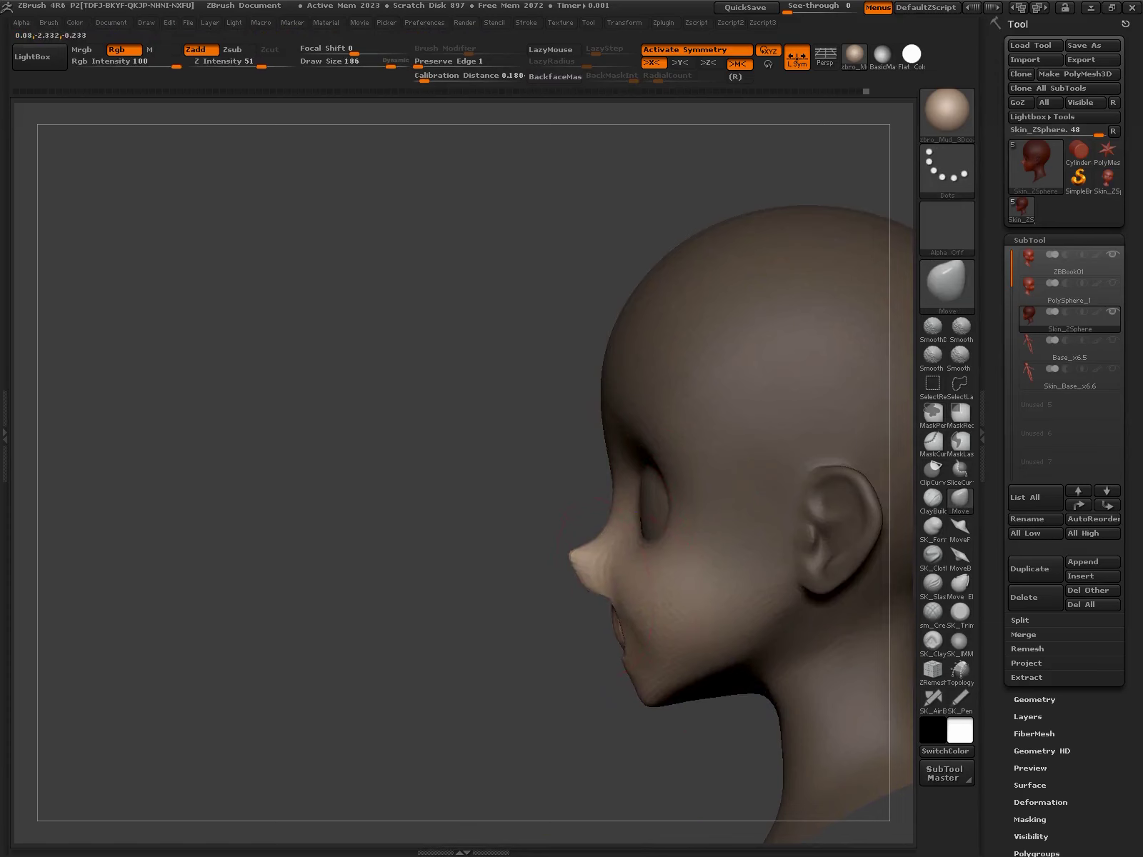
left_click_drag(570, 558, 520, 502, "alt")
left_click_drag(596, 534, 624, 579, "alt")
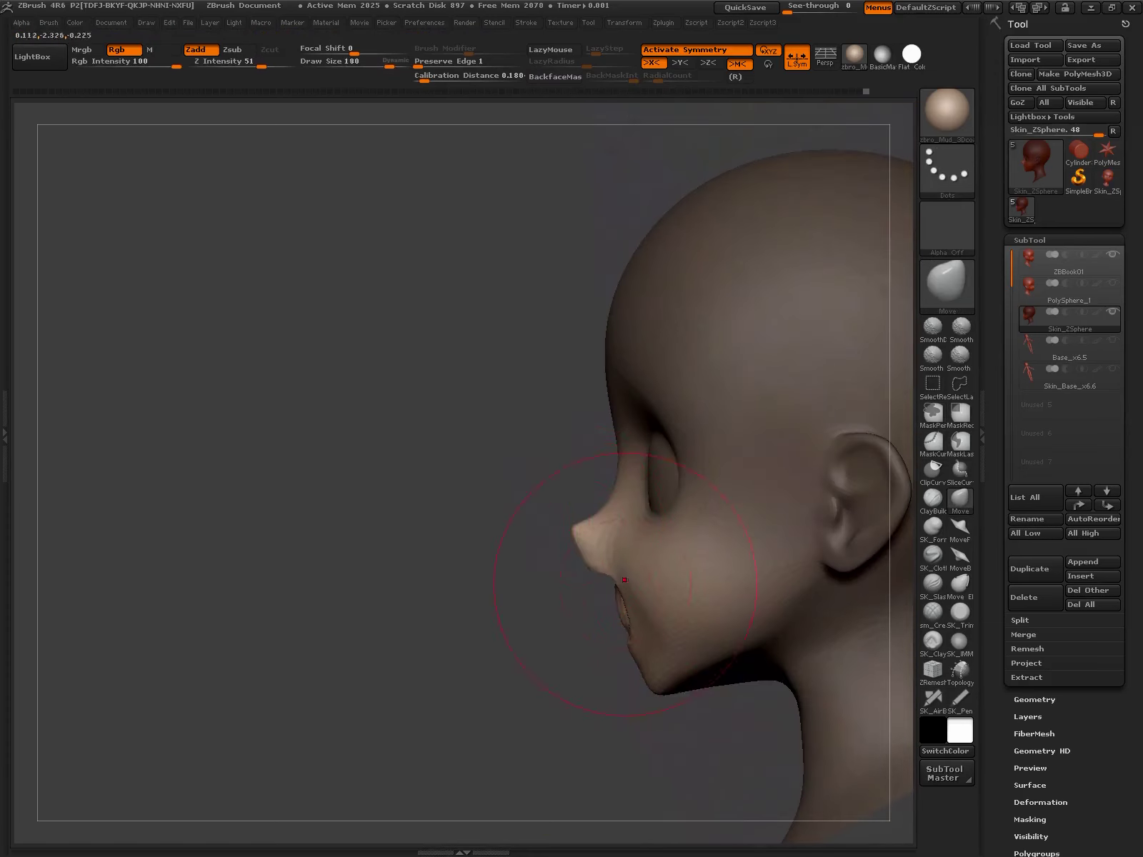
left_click_drag(633, 517, 602, 497, "alt")
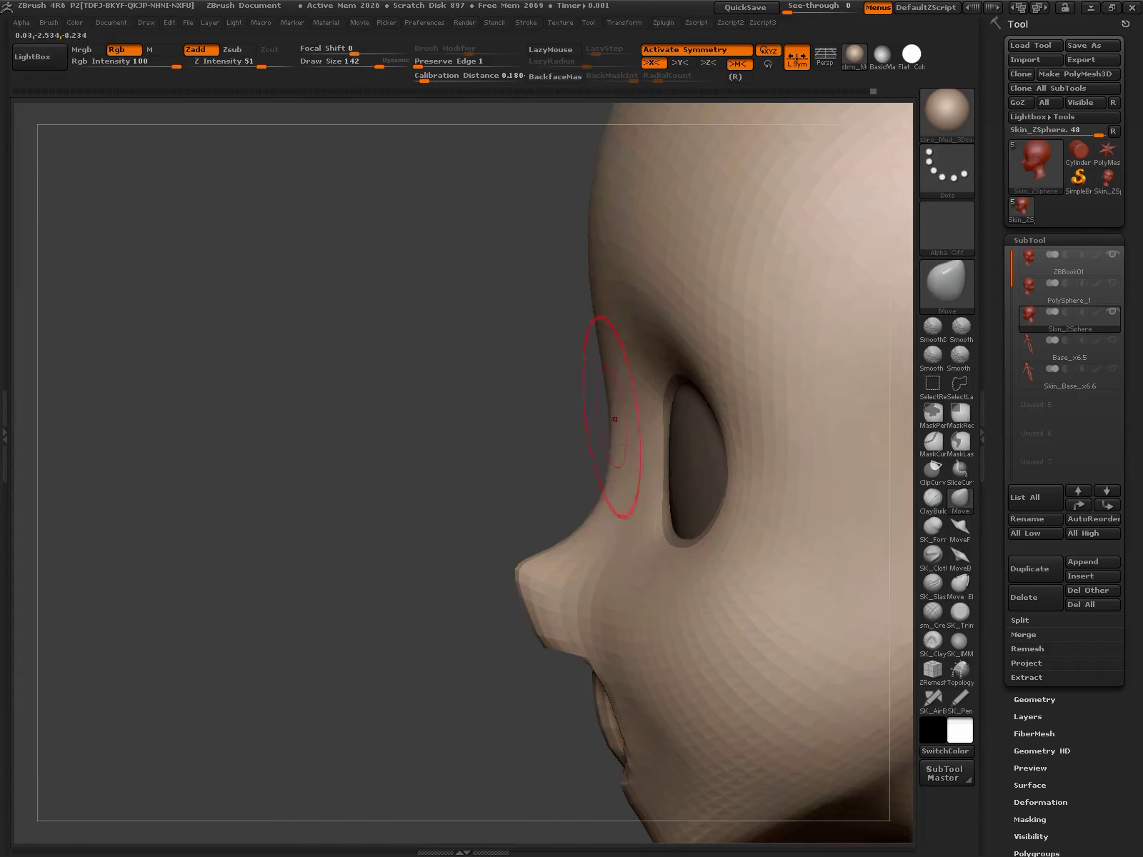
- Snap the head to a clean left profile and turn off symmetry, framing nose and lips
left_click_drag(633, 484, 646, 532, "alt")
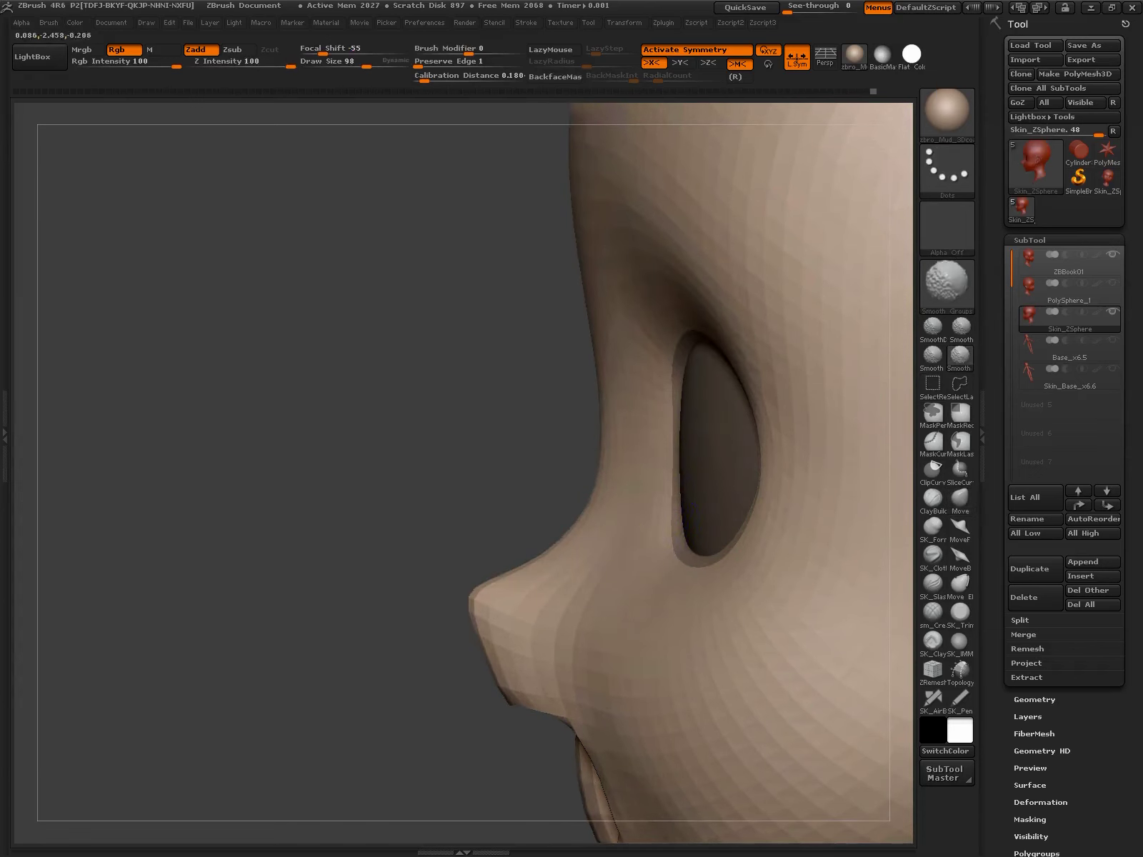
mouse_move(649, 459)
left_mouse_down()
mouse_move(655, 621)
mouse_move(595, 533)
mouse_move(606, 477)
left_mouse_up()
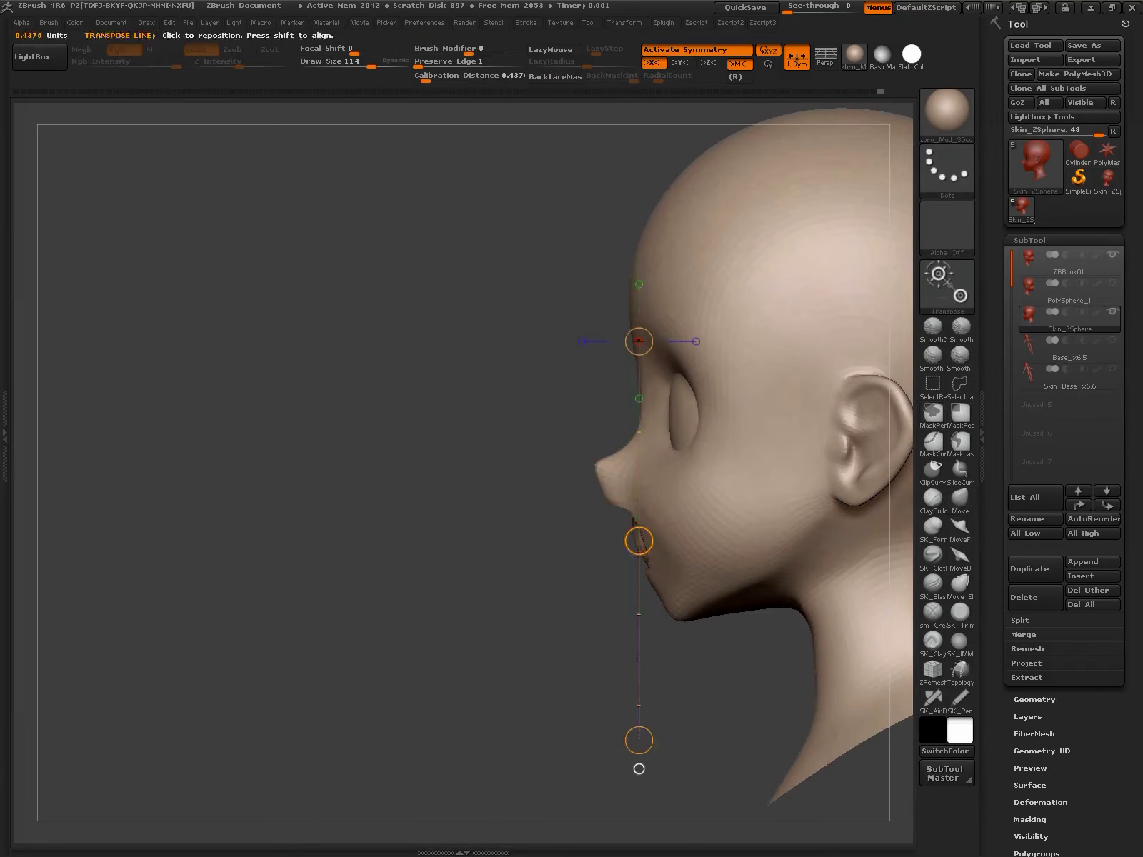
left_click_drag(637, 743, 689, 523)
mouse_move(694, 602)
left_mouse_down("shift")
mouse_move(676, 596)
mouse_move(663, 640)
mouse_move(739, 640)
left_mouse_up("shift")
key("x")
key("x")
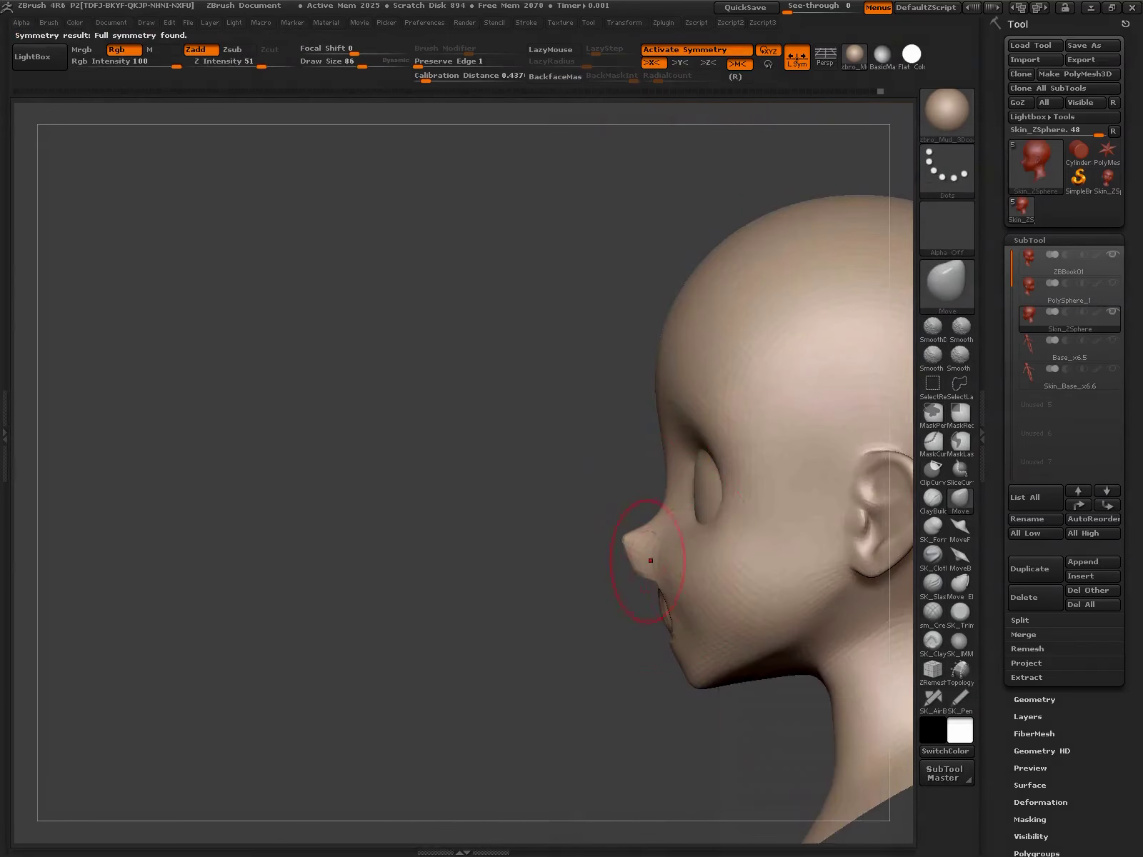
mouse_move(638, 506)
left_mouse_down("alt")
mouse_move(685, 703)
mouse_move(685, 757)
left_mouse_up("alt")
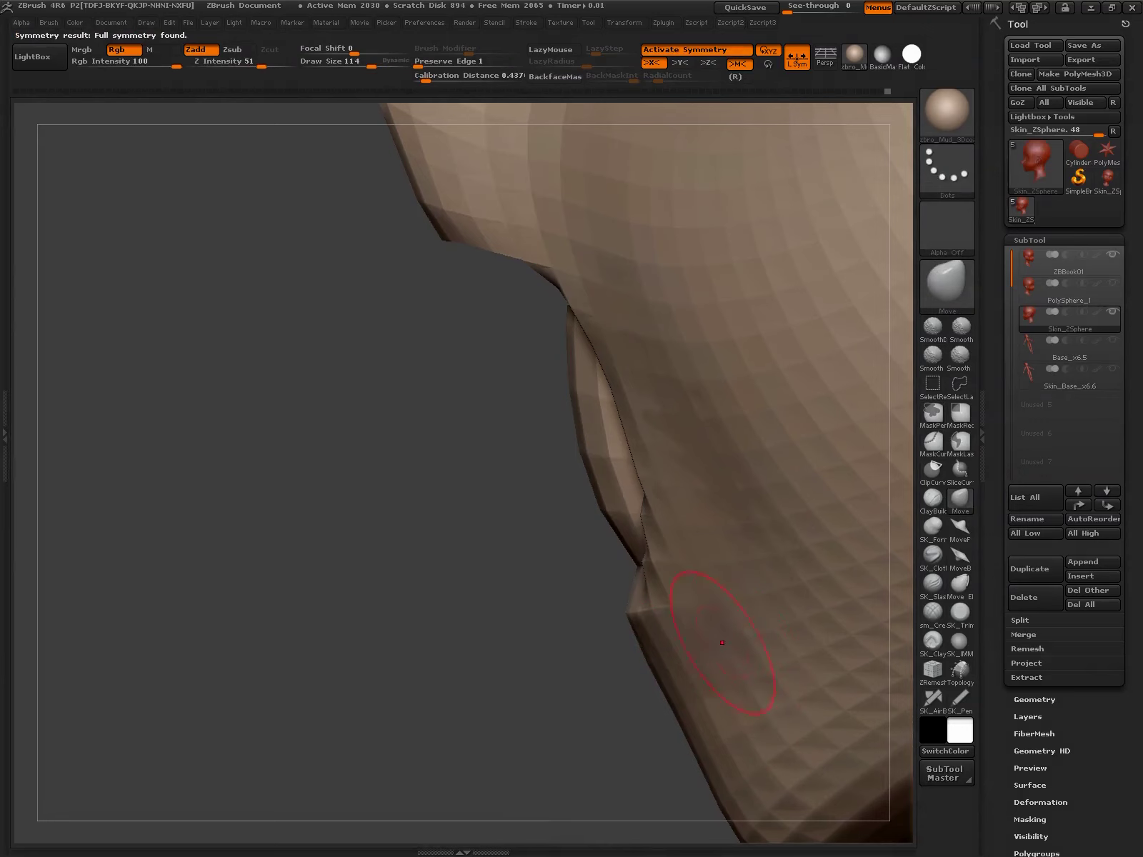
left_click_drag(747, 636, 703, 646, "alt")
- Reshape the lips and chin at a lower subdivision level, then return to the highest level
key("shift+d")
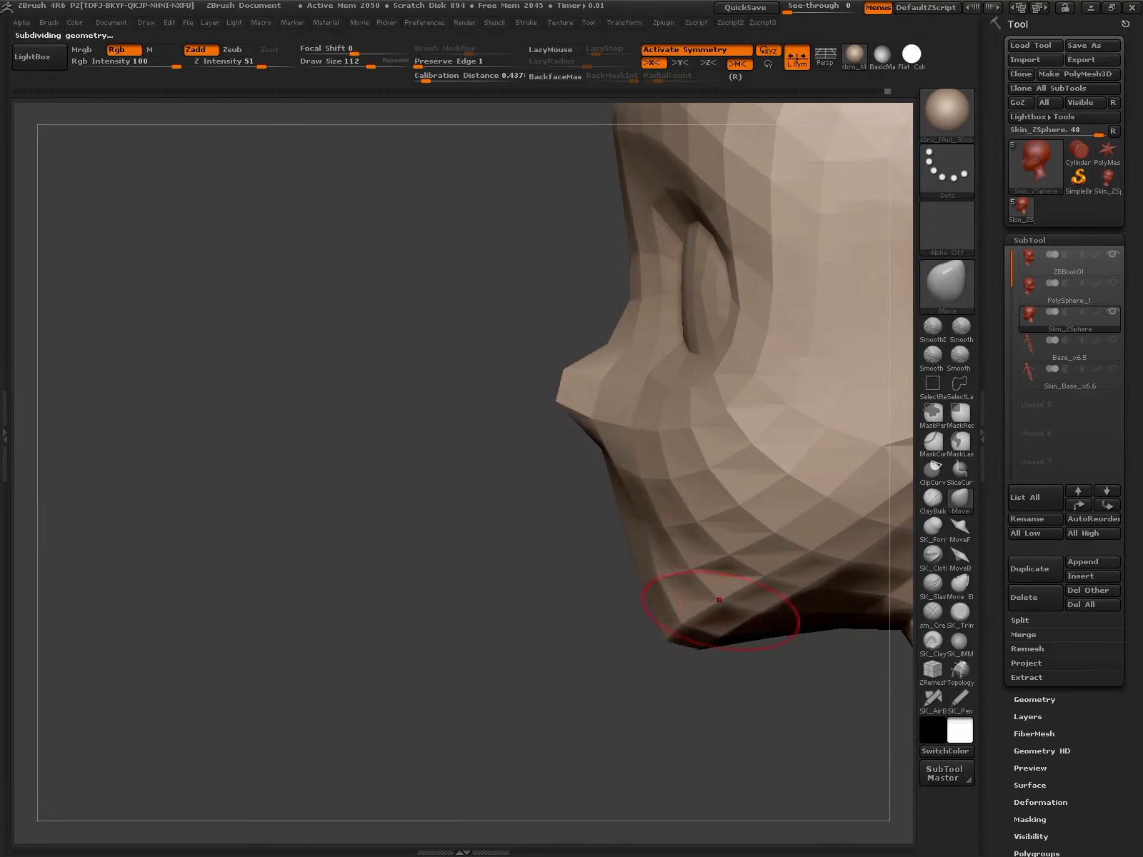
left_click_drag(719, 599, 716, 595)
mouse_move(643, 500)
left_mouse_down()
mouse_move(657, 515)
mouse_move(714, 764)
left_mouse_up()
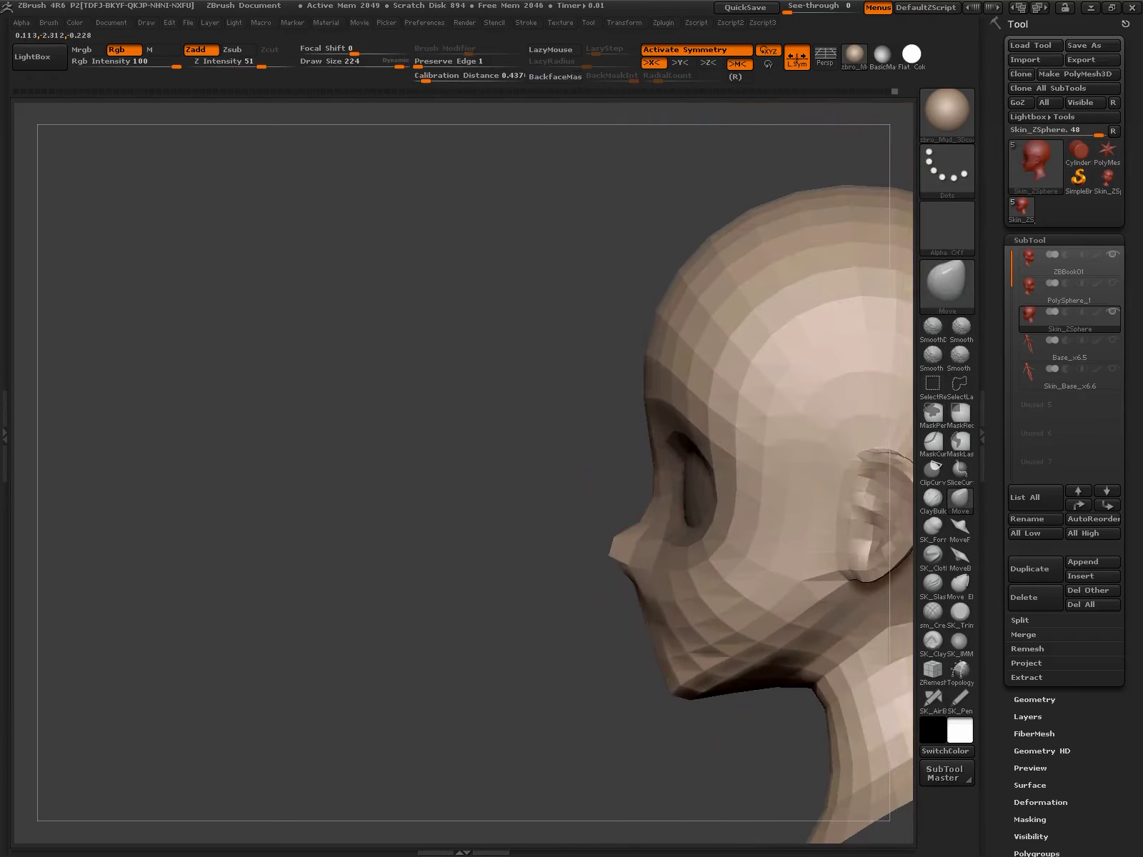
key("ctrl+d")
mouse_move(574, 650)
left_mouse_down("alt")
mouse_move(816, 764)
mouse_move(757, 749)
left_mouse_up("alt")
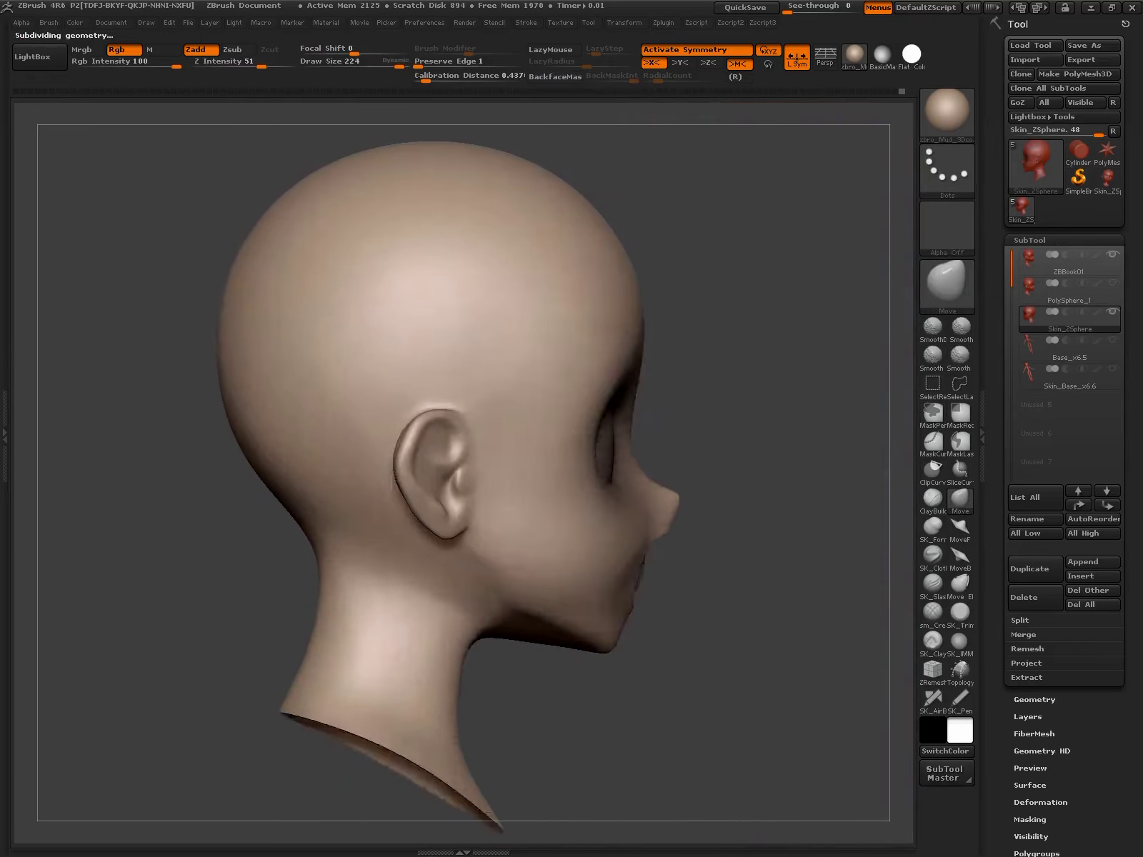
- Lay a transpose line from the lips downward, then inspect the nose from below and in profile
key("w")
left_click_drag(646, 528, 646, 778)
key("q")
mouse_move(561, 625)
left_mouse_down("alt")
mouse_move(675, 536)
mouse_move(680, 511)
mouse_move(663, 471)
mouse_move(605, 584)
mouse_move(625, 638)
mouse_move(620, 686)
left_mouse_up("alt")
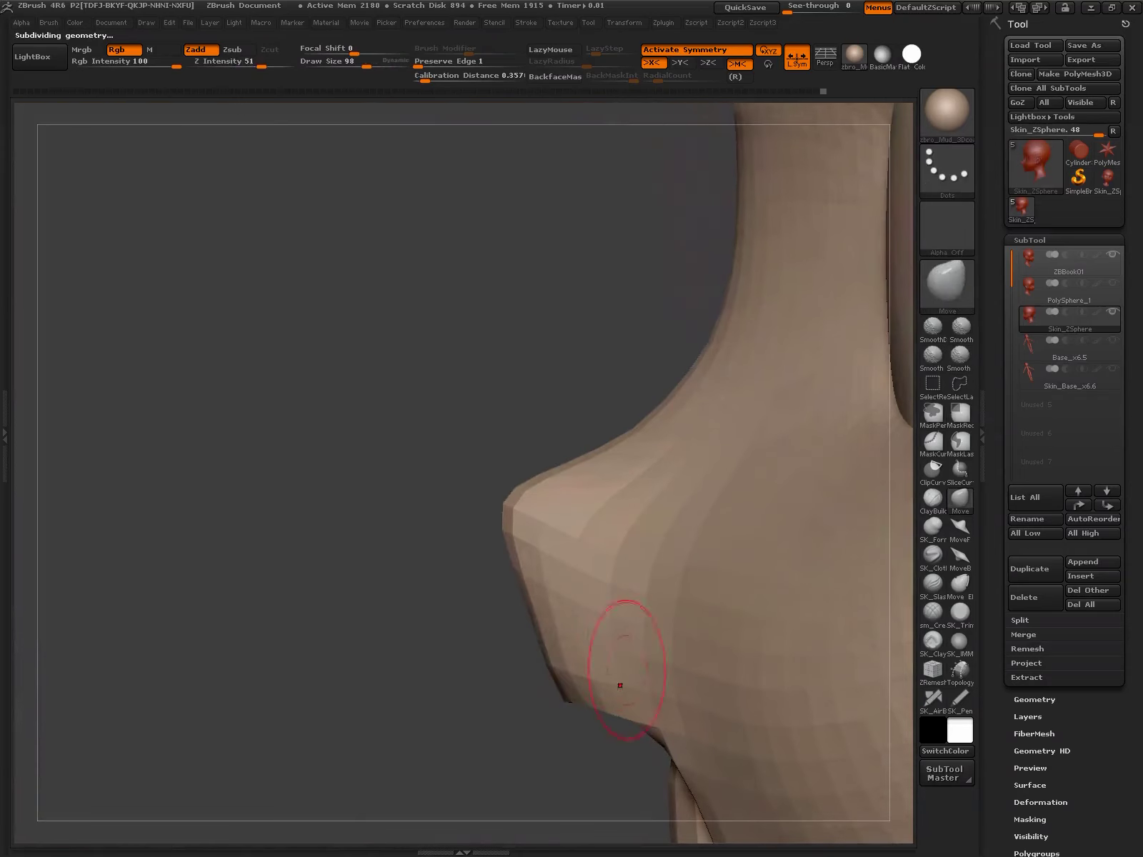
mouse_move(586, 640)
left_mouse_down()
mouse_move(622, 553)
mouse_move(681, 502)
mouse_move(624, 460)
mouse_move(668, 556)
mouse_move(637, 613)
left_mouse_up()
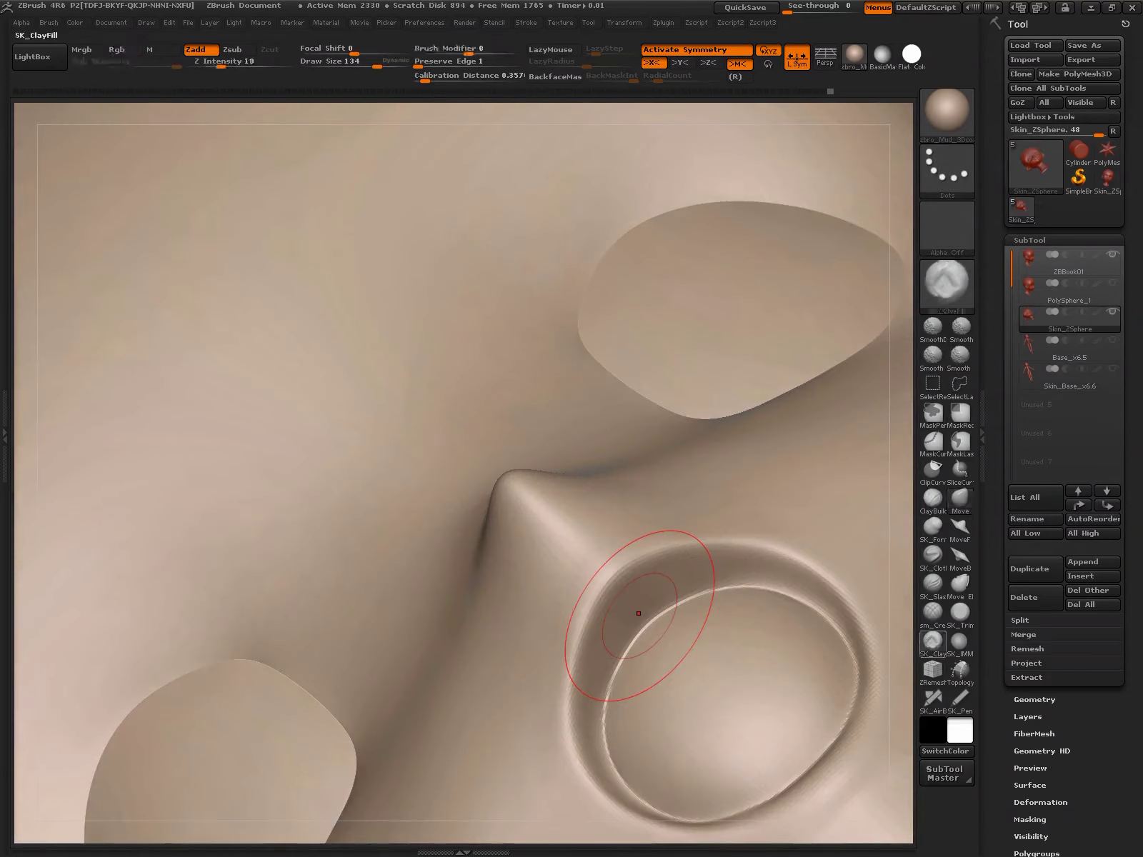
mouse_move(547, 641)
left_mouse_down()
mouse_move(556, 592)
mouse_move(523, 474)
mouse_move(500, 428)
mouse_move(464, 400)
mouse_move(443, 443)
mouse_move(457, 428)
mouse_move(549, 650)
mouse_move(570, 640)
mouse_move(612, 541)
left_mouse_up()
- Switch to the Move Elastic brush and smooth the rim of the open mouth
key("b")
key("m")
key("e")
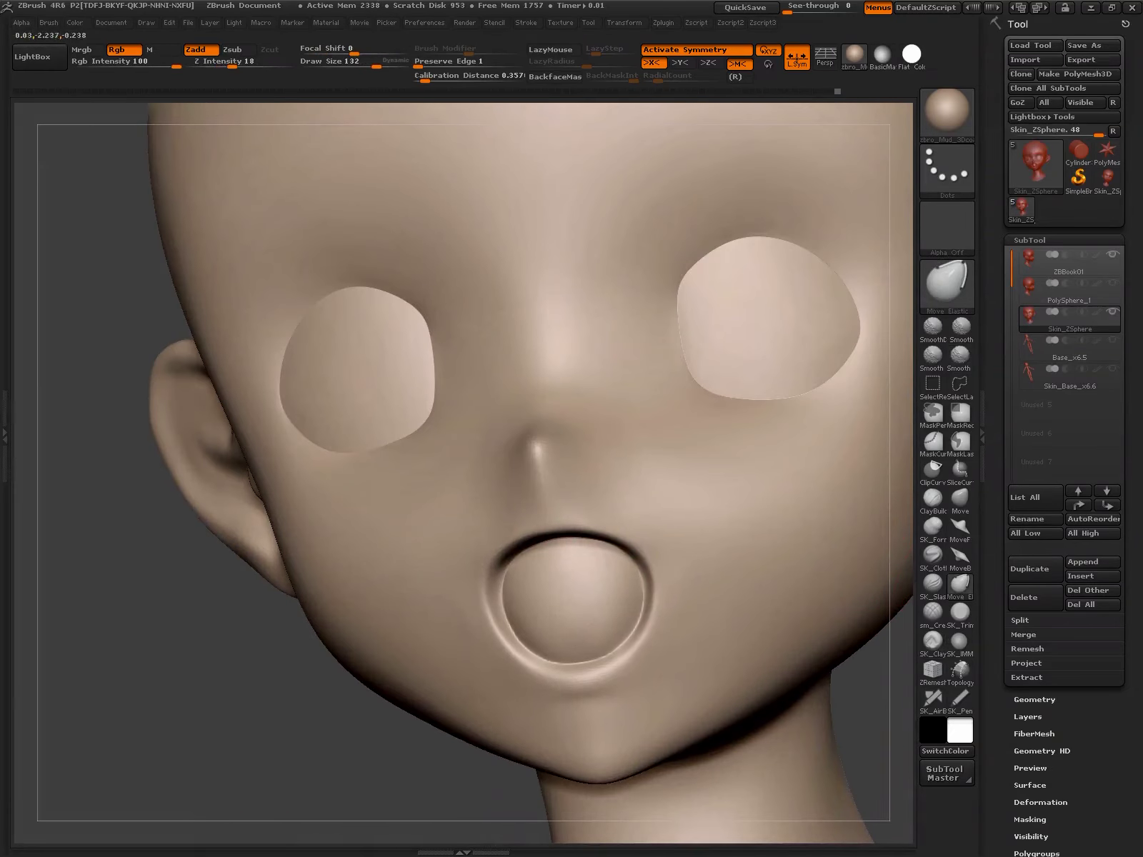
mouse_move(647, 596)
left_mouse_down()
mouse_move(645, 510)
mouse_move(557, 572)
mouse_move(510, 633)
mouse_move(467, 557)
left_mouse_up()
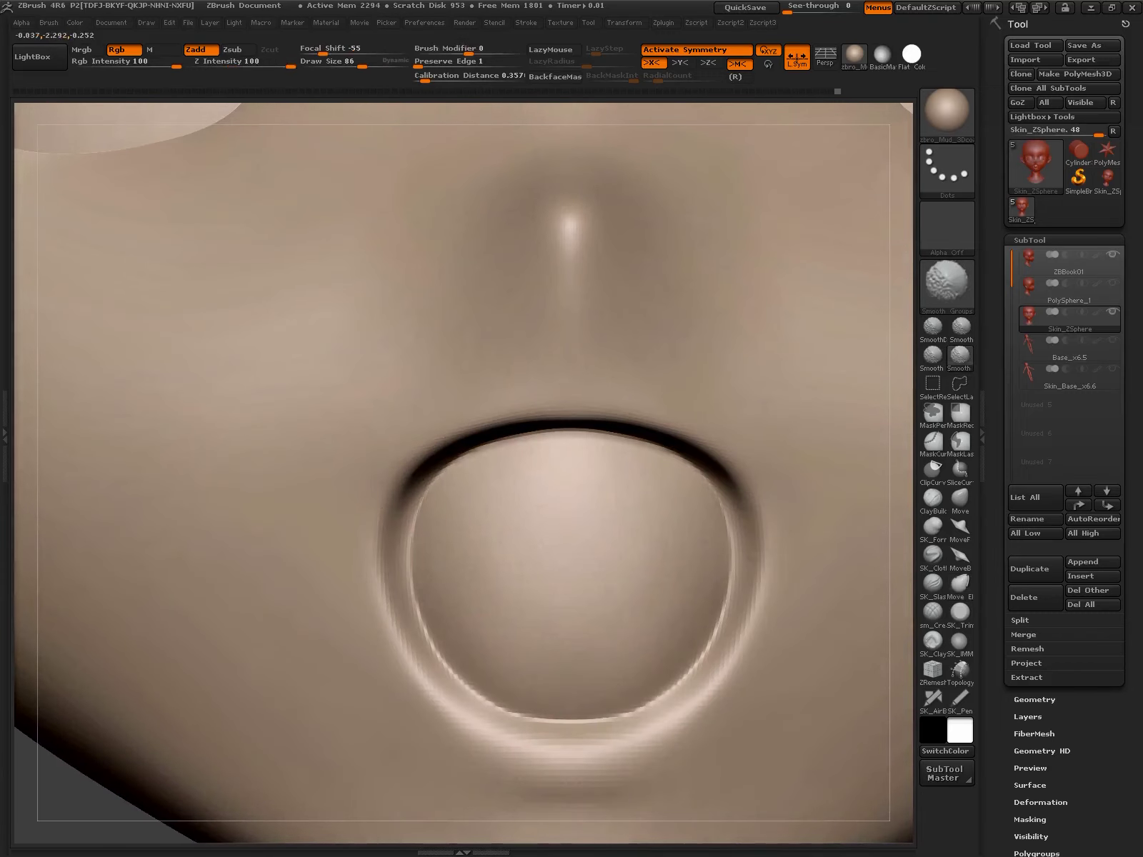
mouse_move(541, 366)
left_mouse_down("alt")
mouse_move(571, 500)
mouse_move(643, 464)
mouse_move(572, 499)
mouse_move(629, 648)
mouse_move(535, 607)
mouse_move(443, 607)
left_mouse_up("alt")
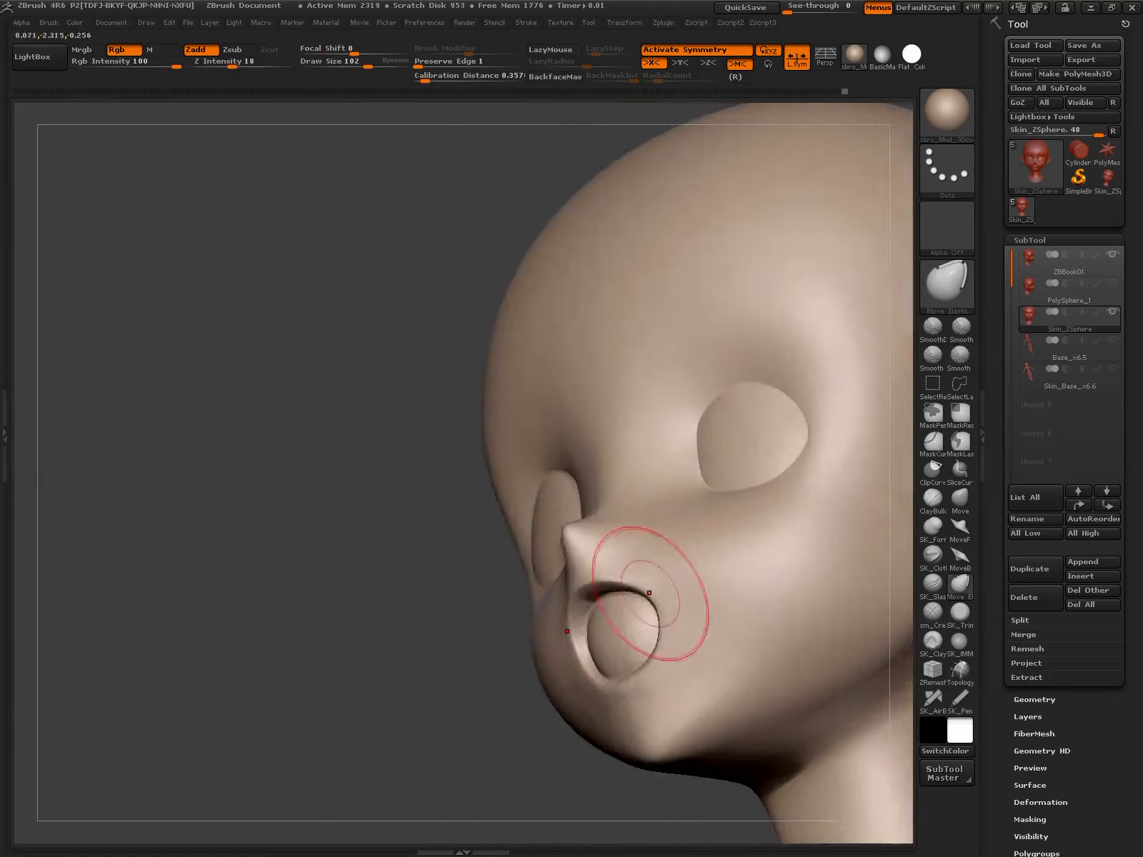
mouse_move(624, 657)
left_mouse_down()
mouse_move(600, 689)
mouse_move(571, 572)
left_mouse_up()
left_click_drag(572, 572, 571, 500, "alt")
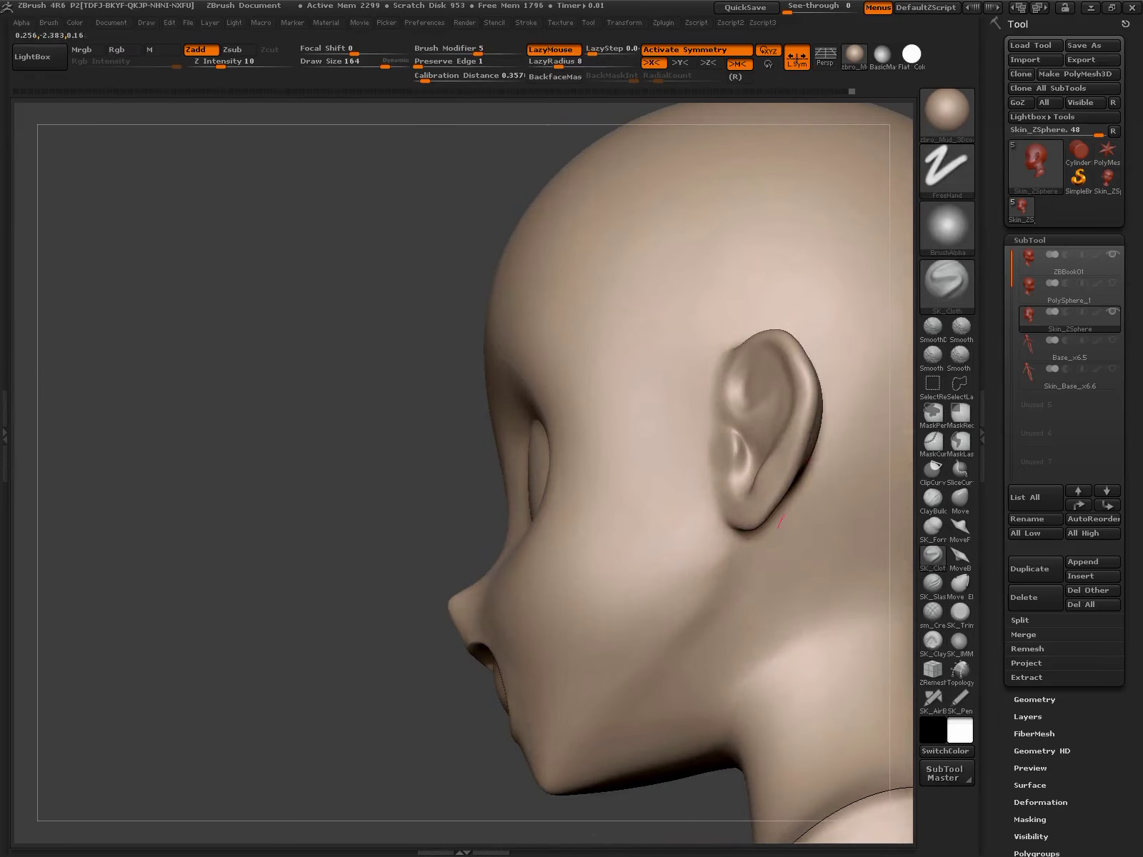
- With SK_ClayFill at a lower subdivision level, sculpt the cheek and jaw from three-quarter and underside views
left_click(932, 640)
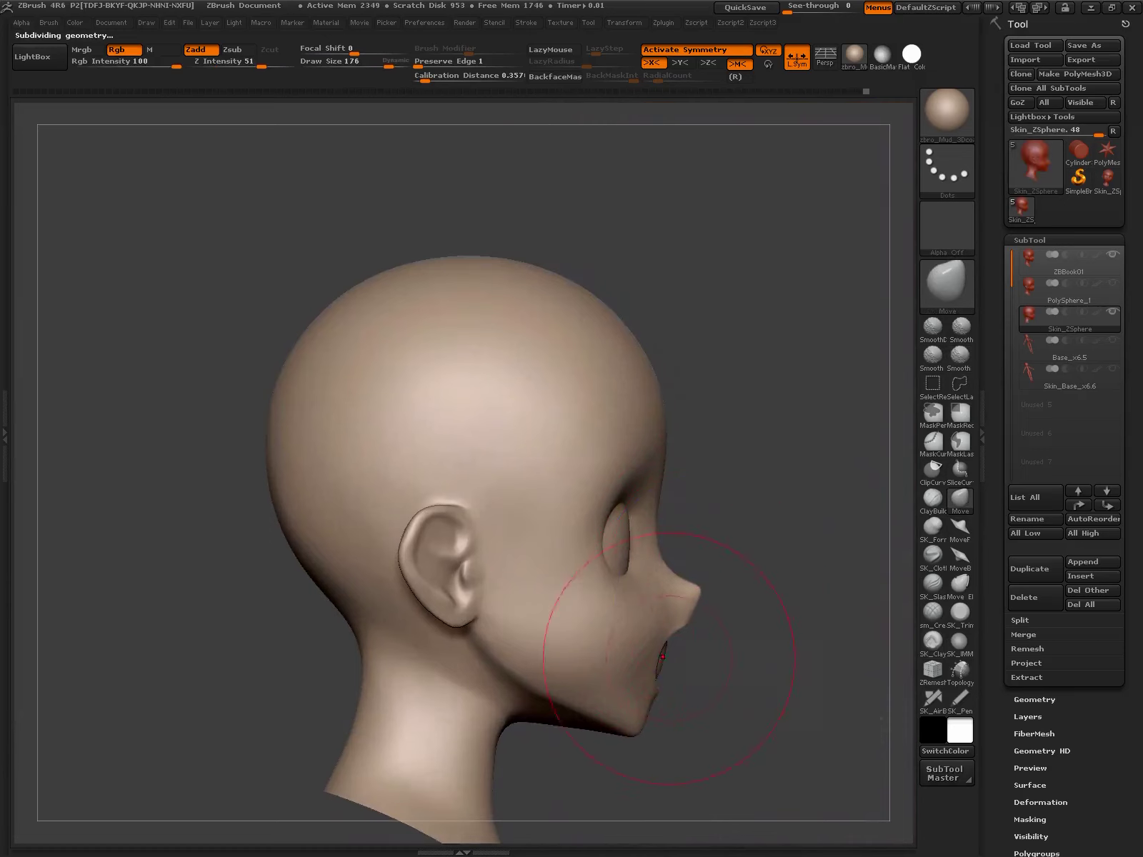
key("shift+d")
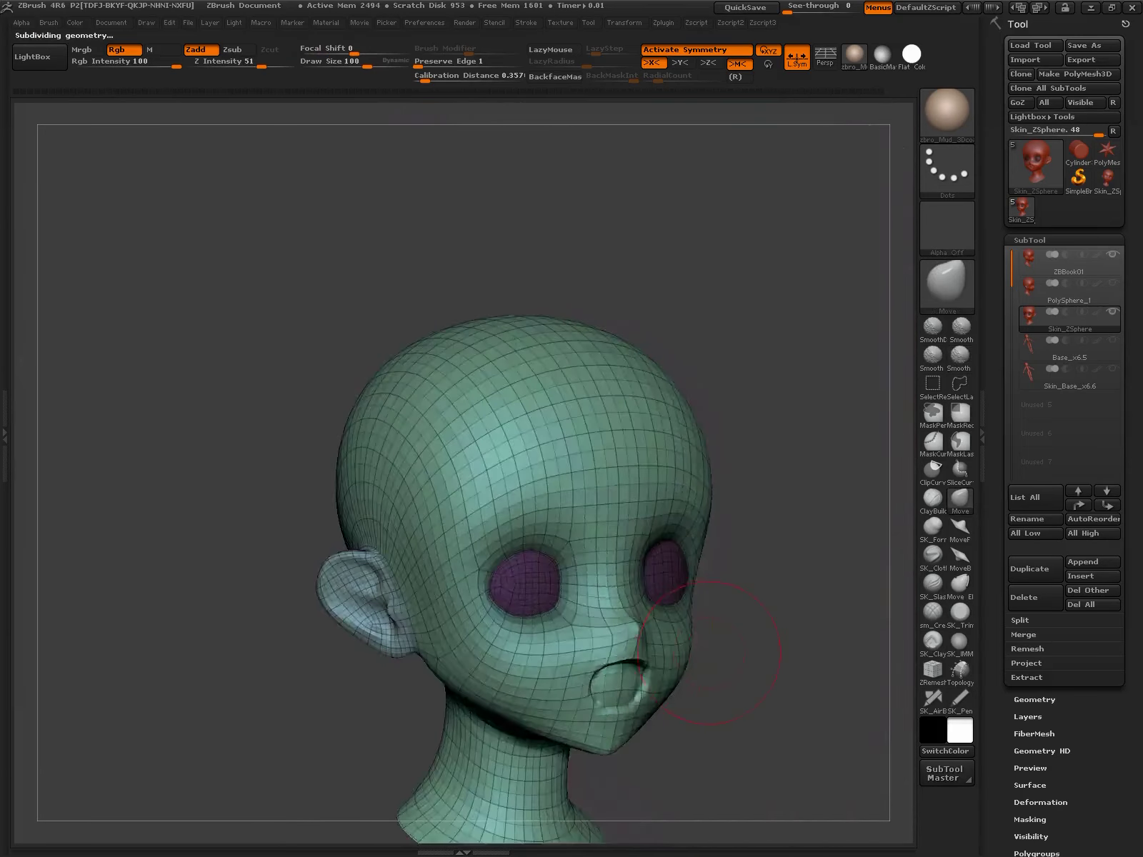
key("shift+f")
mouse_move(663, 612)
left_mouse_down()
mouse_move(689, 740)
mouse_move(758, 503)
mouse_move(698, 511)
mouse_move(690, 608)
left_mouse_up()
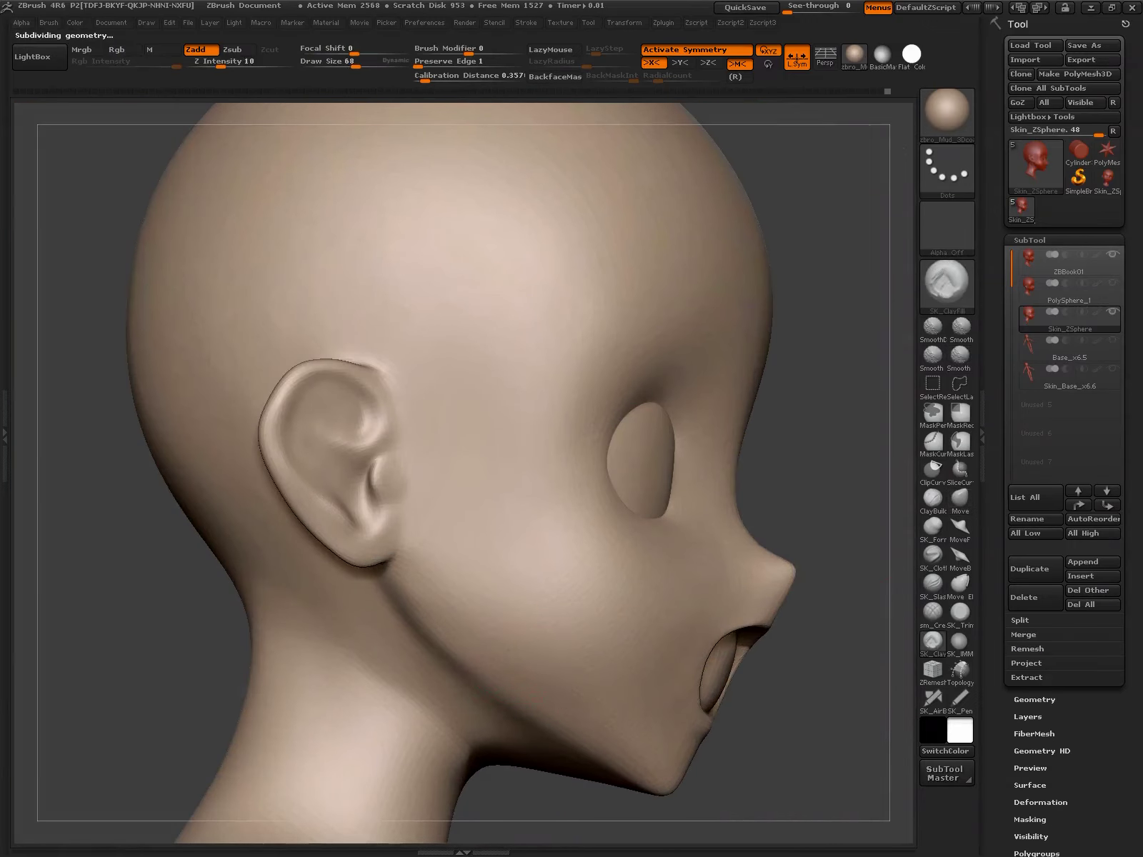
mouse_move(668, 762)
left_mouse_down()
mouse_move(777, 765)
mouse_move(654, 647)
mouse_move(692, 681)
left_mouse_up()
- At a lower subdivision level, mask the head, invert it and move the neck with a transpose line
key("shift+d")
key("ctrl")
key("w")
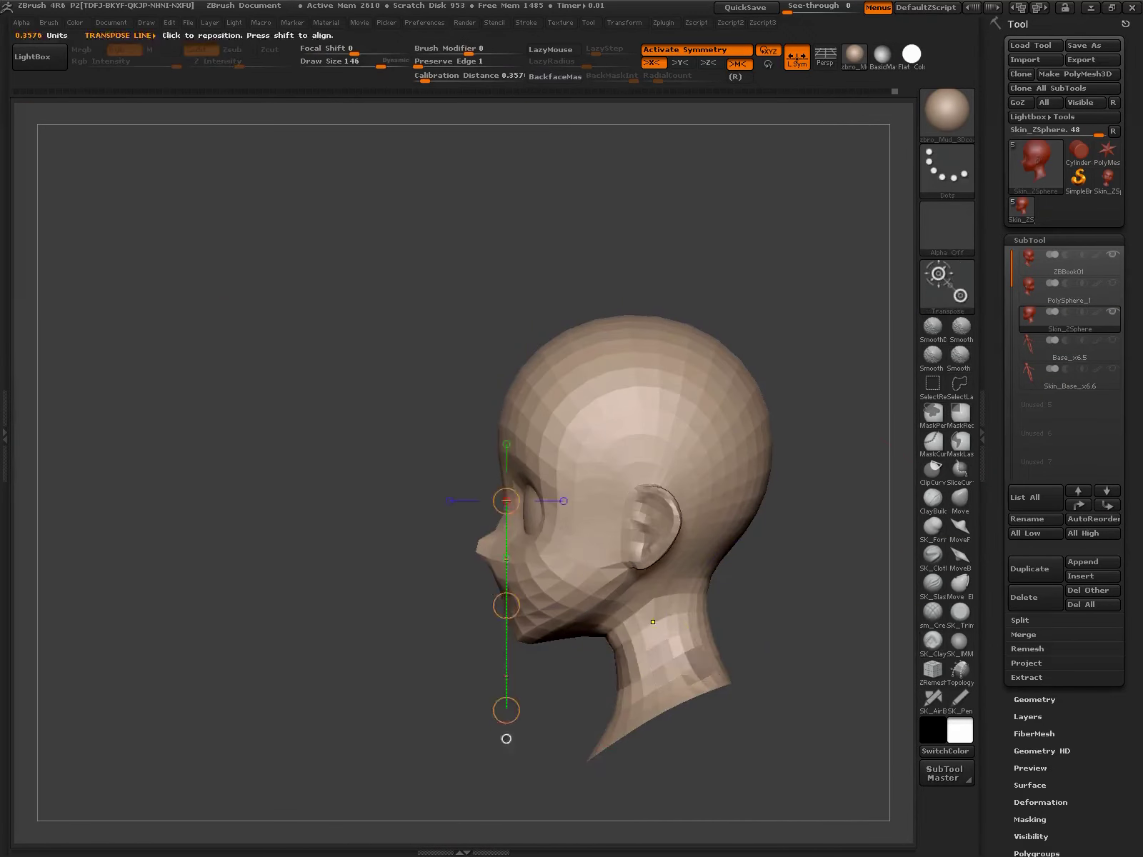
key("w")
left_click_drag(647, 651, 794, 605, "ctrl")
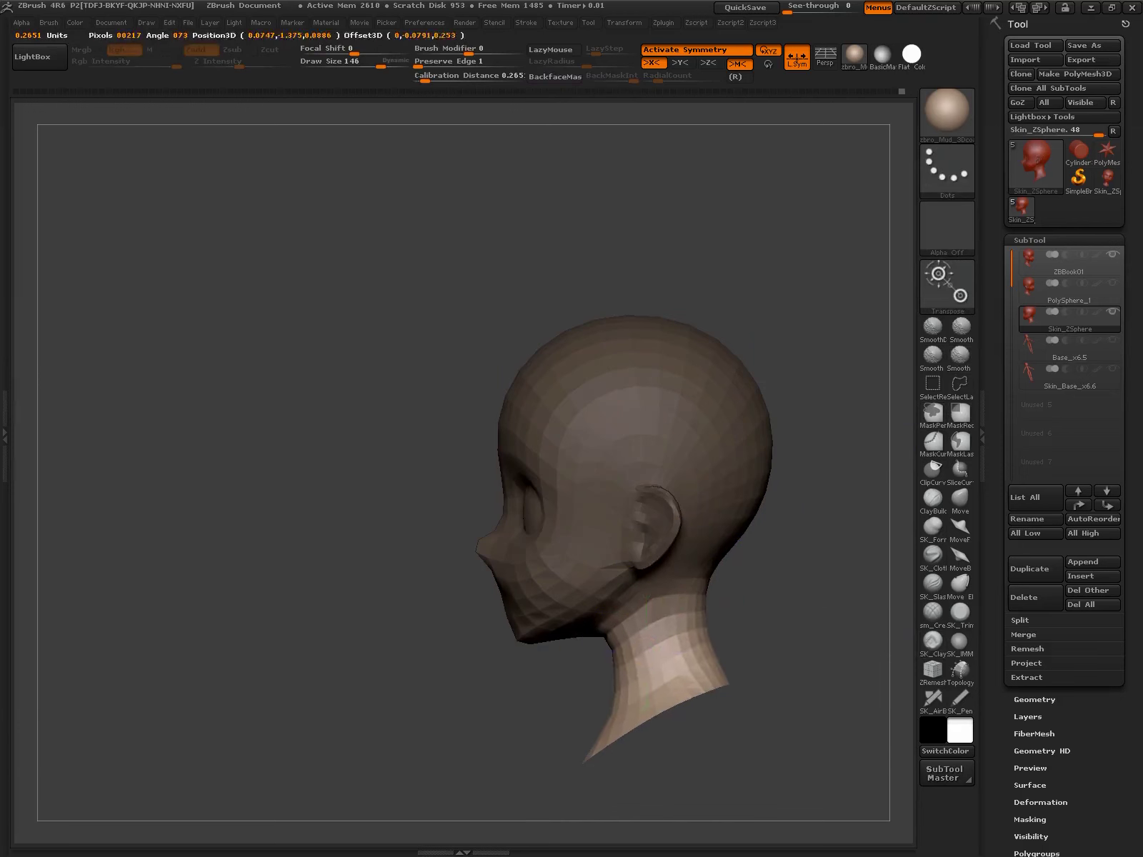
key("ctrl")
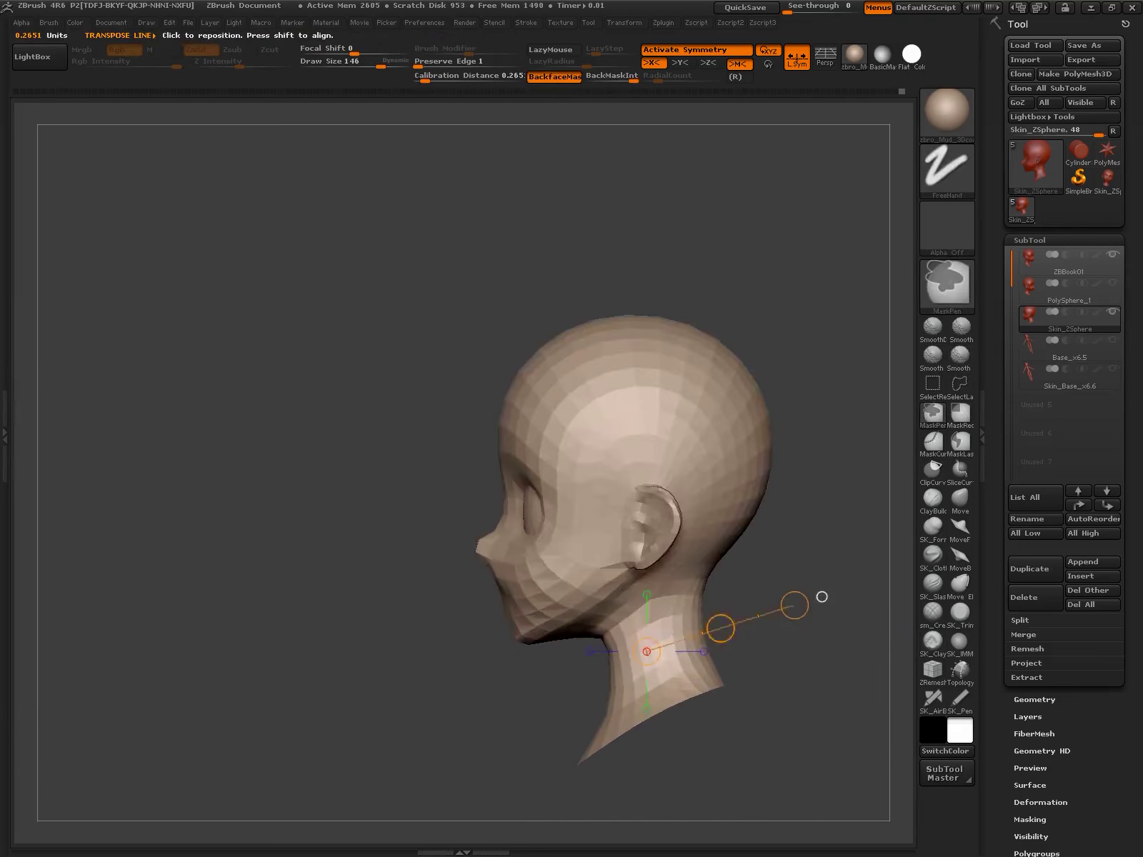
key("ctrl")
- Check the back of the skull, then return to the sculpting brush in front view
left_click_drag(813, 624, 515, 528)
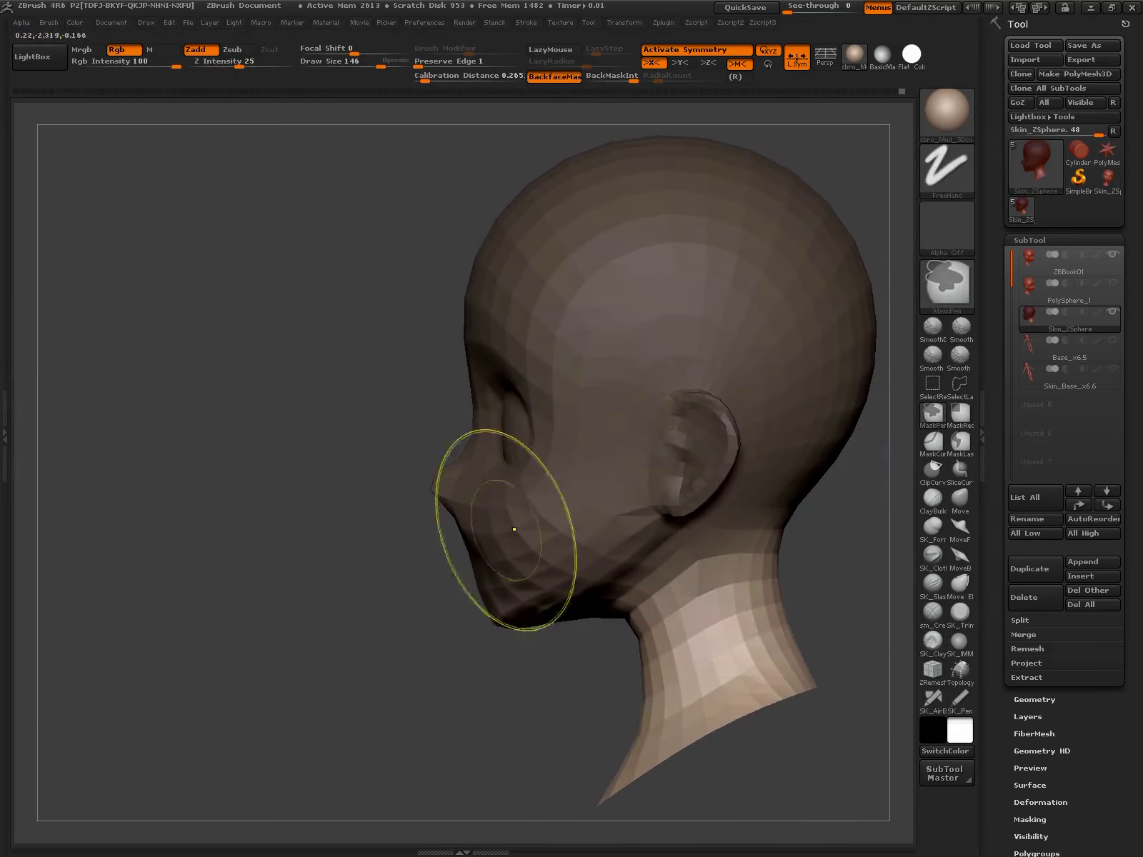
left_click_drag(798, 604, 723, 668)
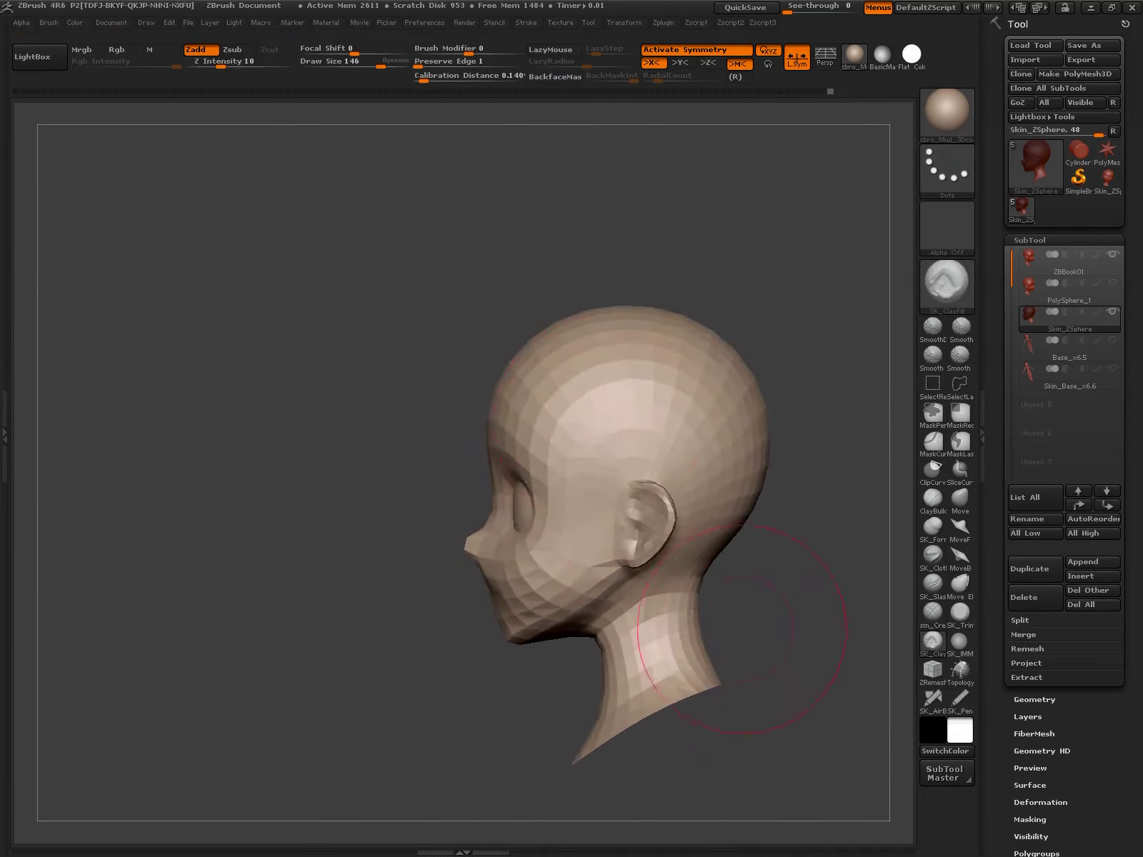
key("w")
key("q")
mouse_move(852, 517)
left_mouse_down()
mouse_move(811, 612)
mouse_move(777, 650)
mouse_move(630, 477)
left_mouse_up()
left_click_drag(714, 529, 712, 572)
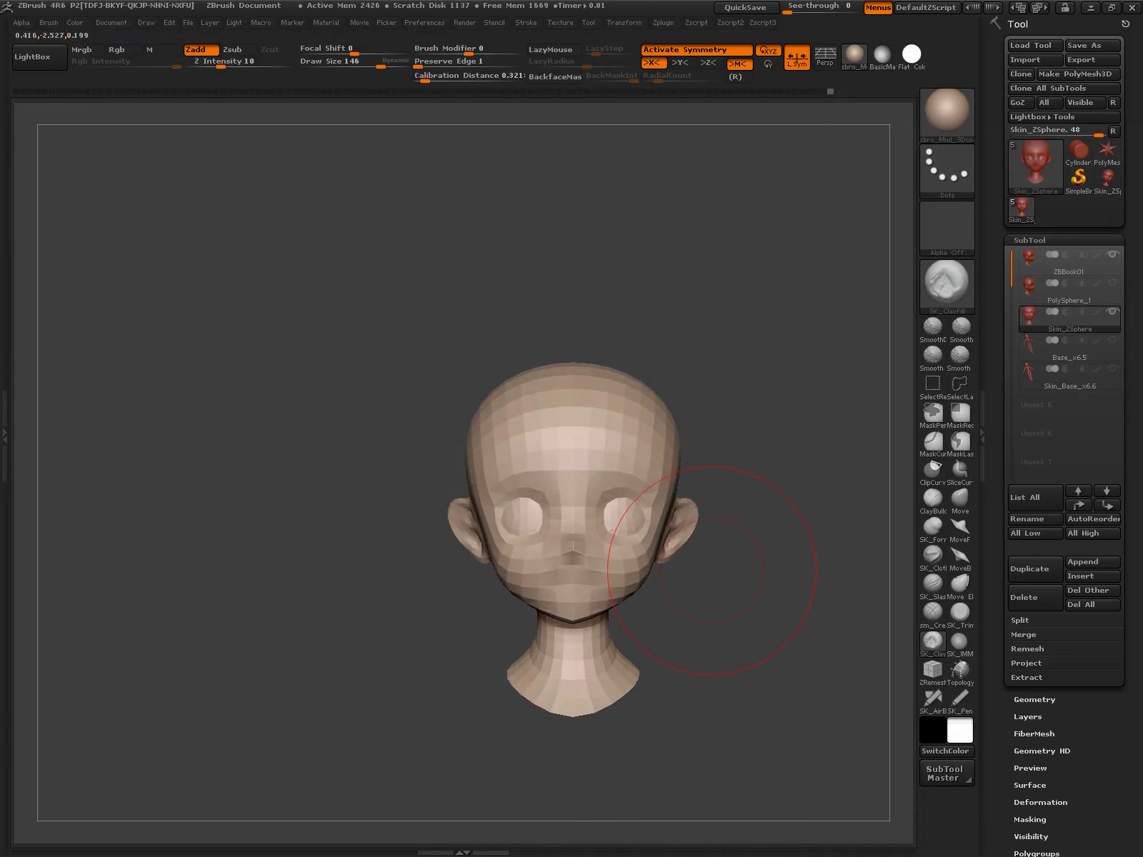
- Toggle subdivision levels and use the Move brush to push the eye sockets deeper
mouse_move(712, 571)
left_mouse_down()
mouse_move(650, 727)
mouse_move(701, 689)
mouse_move(728, 622)
left_mouse_up()
key("d")
key("shift+d")
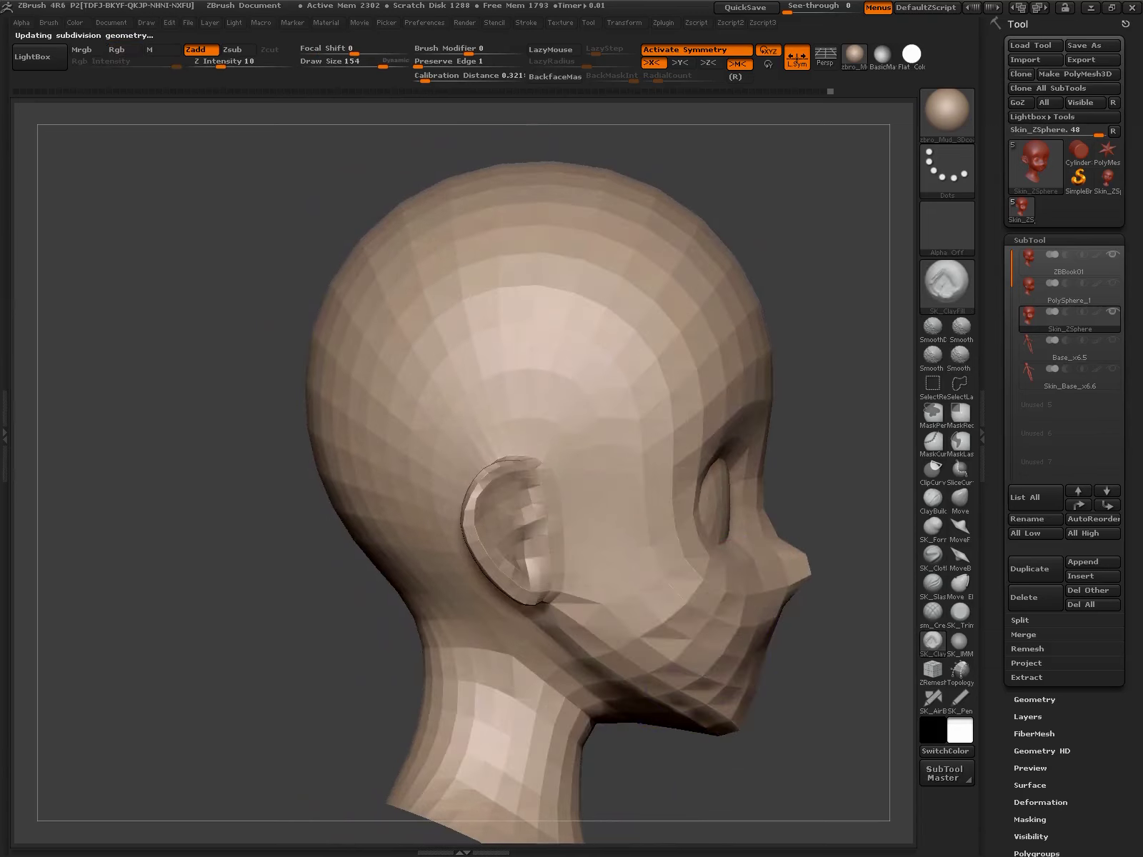
left_click(960, 499)
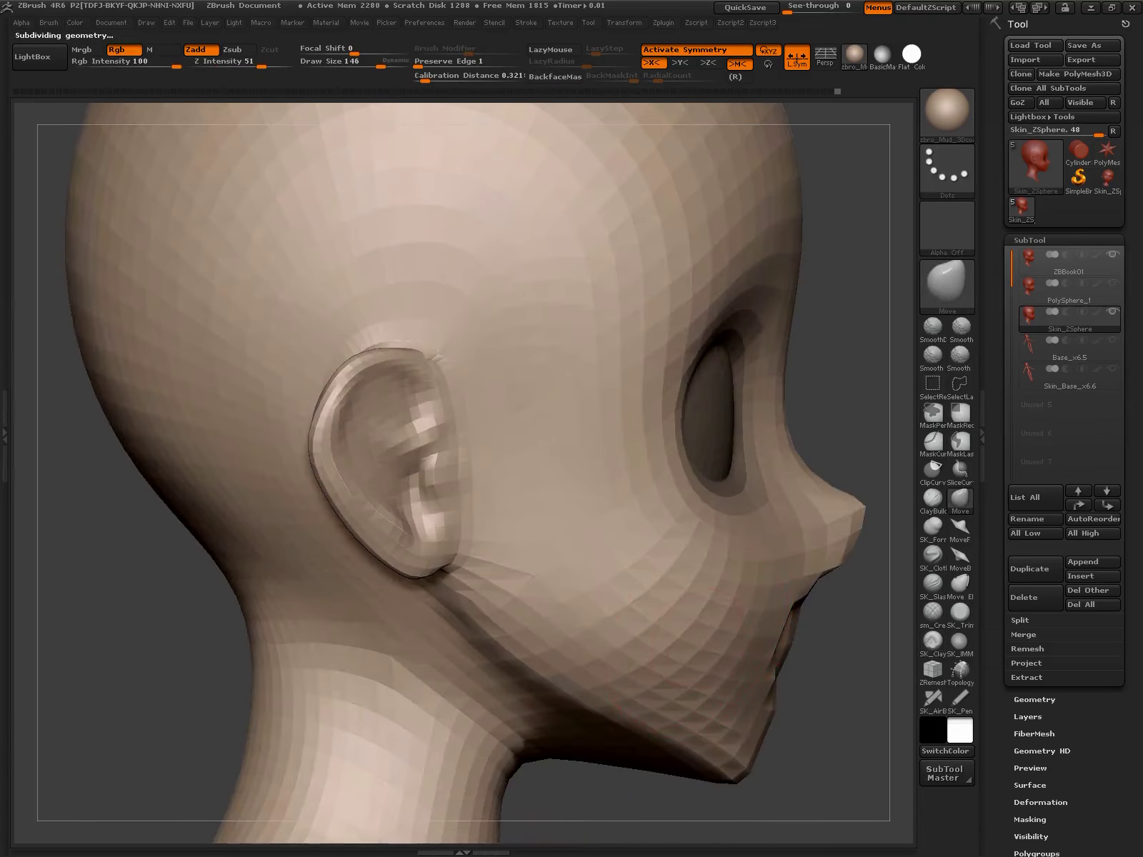
mouse_move(828, 686)
left_mouse_down()
mouse_move(718, 655)
mouse_move(814, 607)
mouse_move(629, 614)
mouse_move(791, 650)
mouse_move(593, 721)
mouse_move(680, 604)
mouse_move(707, 627)
mouse_move(786, 621)
mouse_move(668, 574)
left_mouse_up()
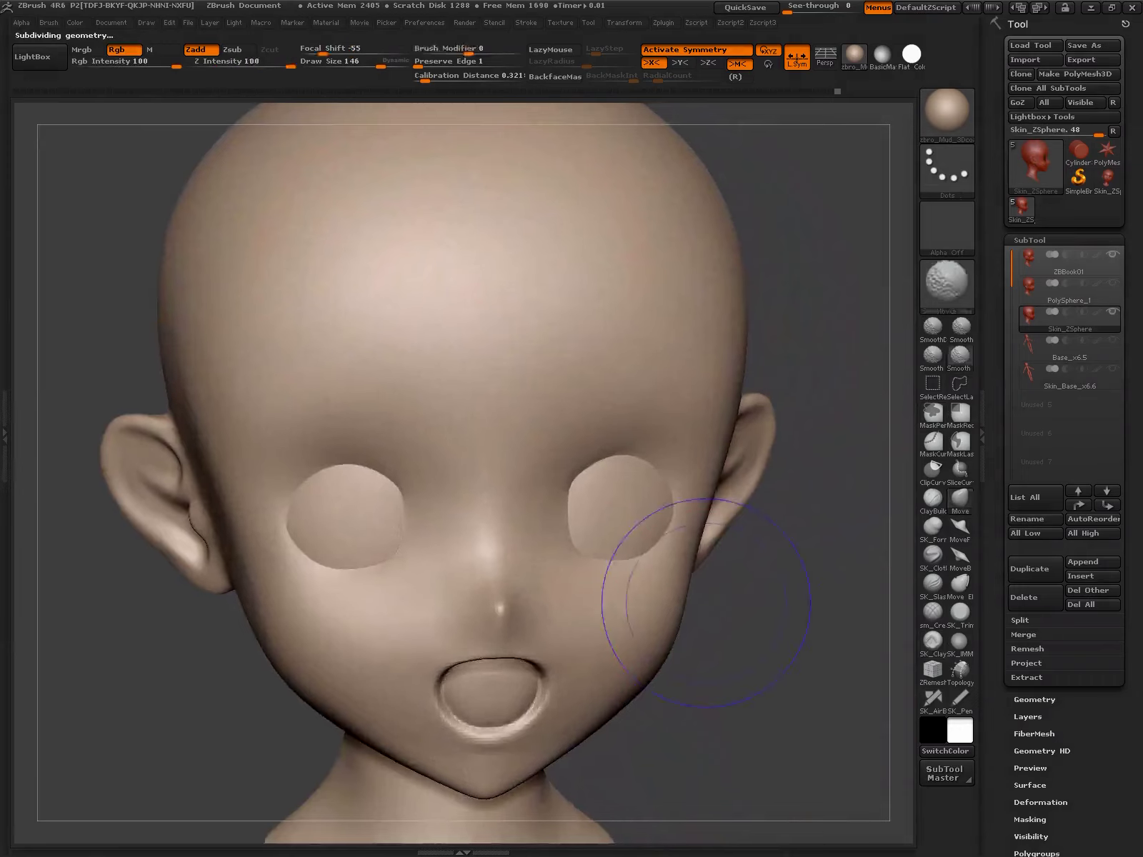
- With Polyframe on, toggle subdivision levels and reshape the brow rim around the eye sockets
key("shift+f")
key("shift+d")
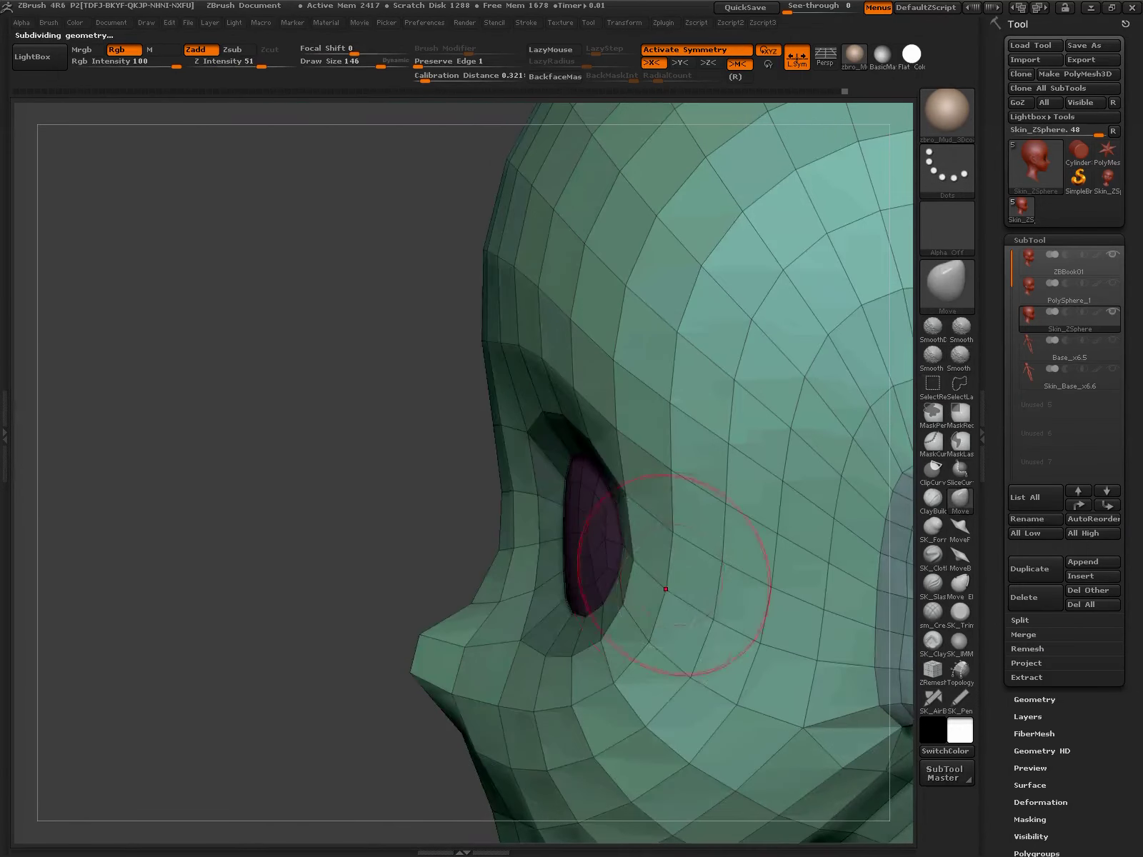
key("d")
mouse_move(669, 574)
left_mouse_down()
mouse_move(676, 459)
mouse_move(668, 619)
left_mouse_up()
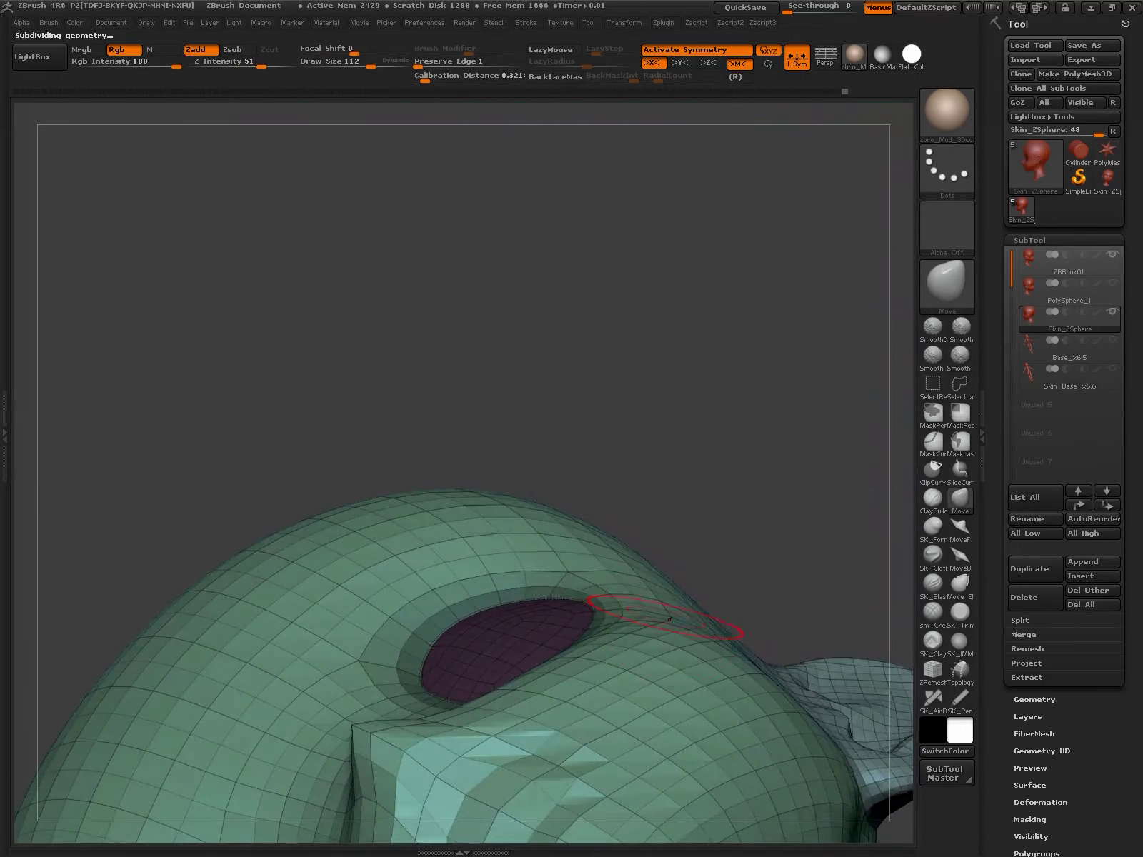
key("shift+d")
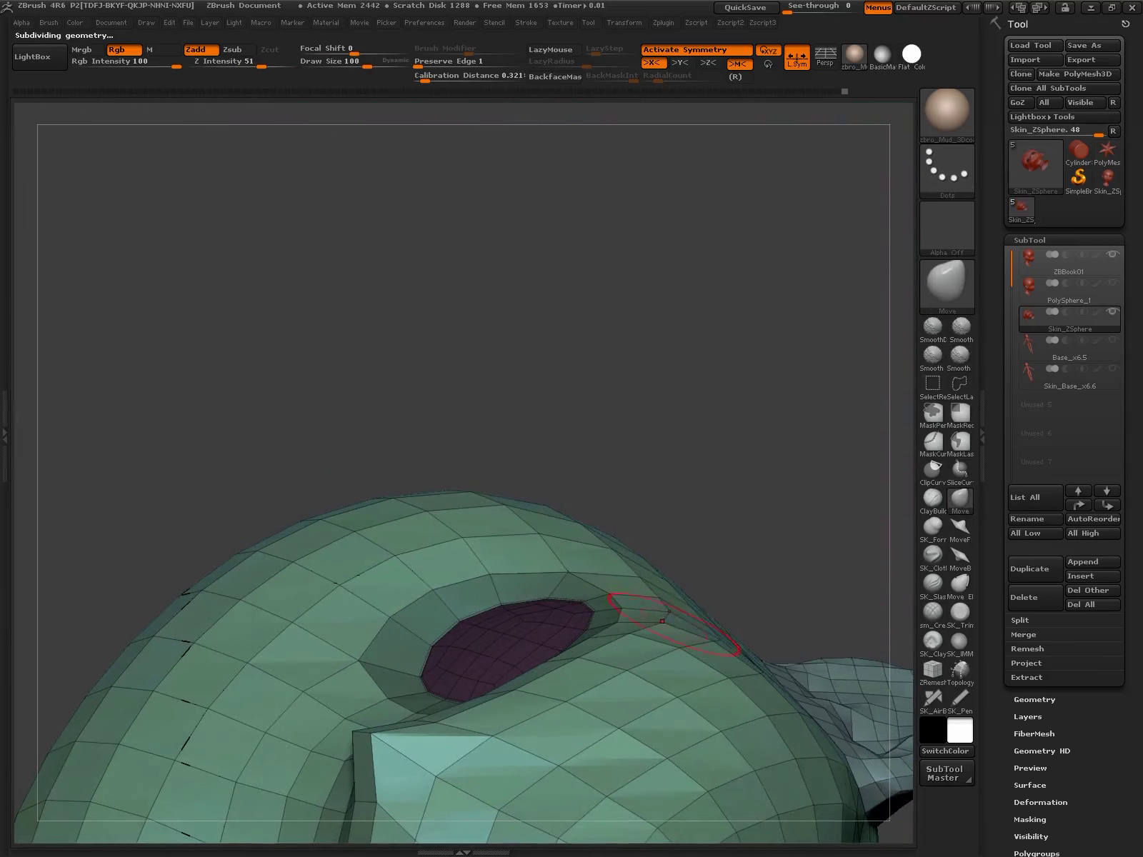
key("d")
mouse_move(646, 457)
left_mouse_down()
mouse_move(638, 599)
mouse_move(785, 500)
left_mouse_up()
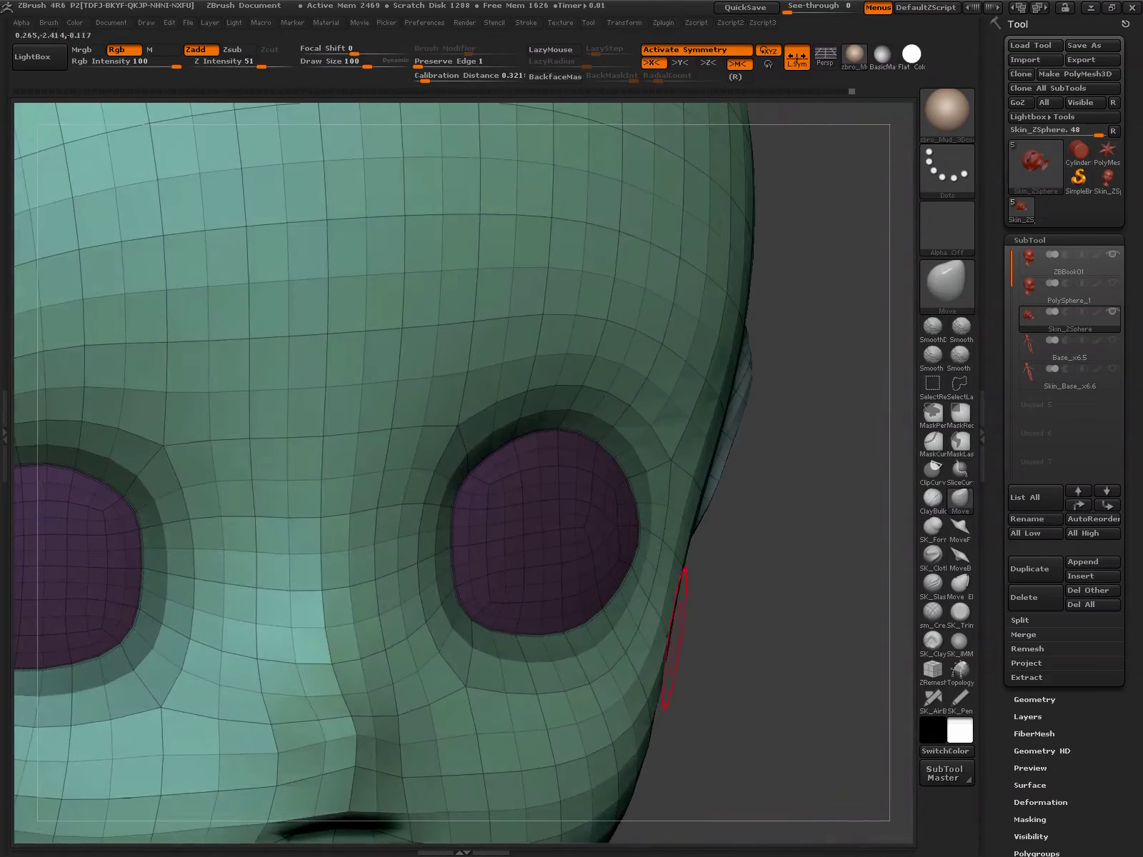
left_click_drag(675, 639, 785, 628)
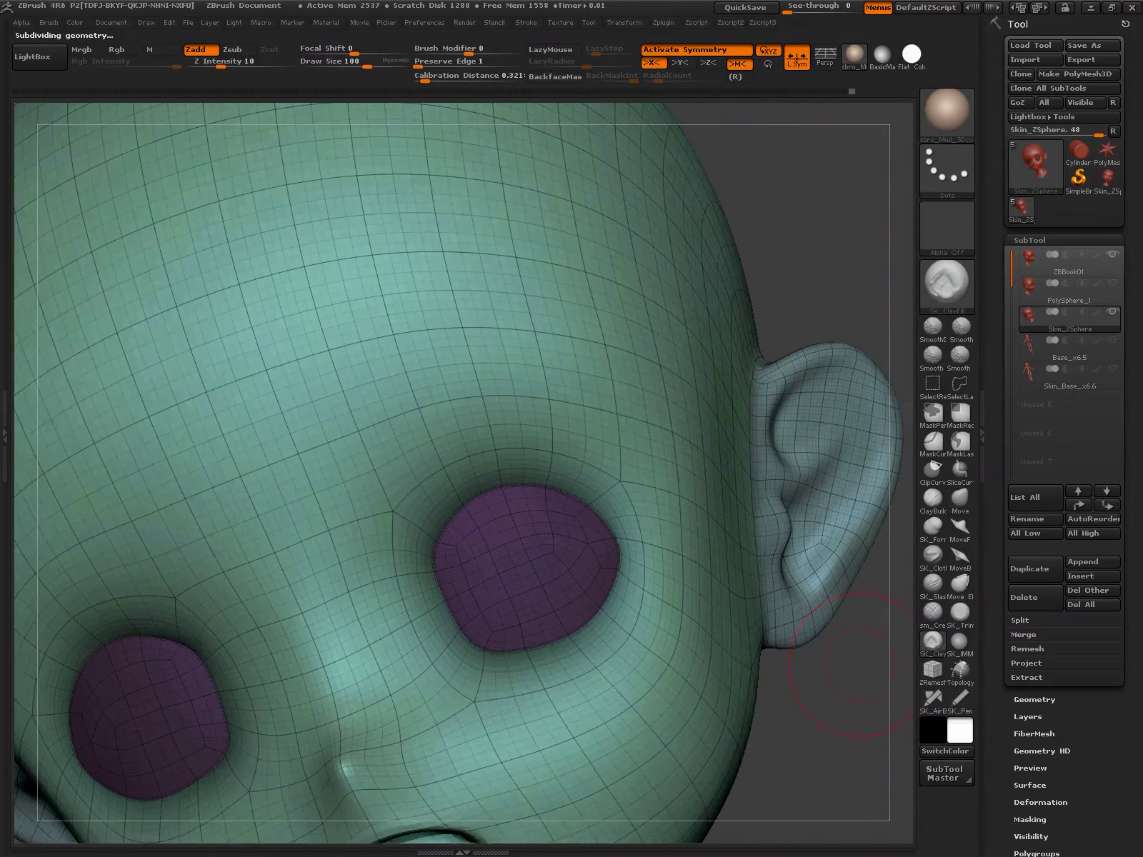
left_click_drag(860, 664, 775, 461)
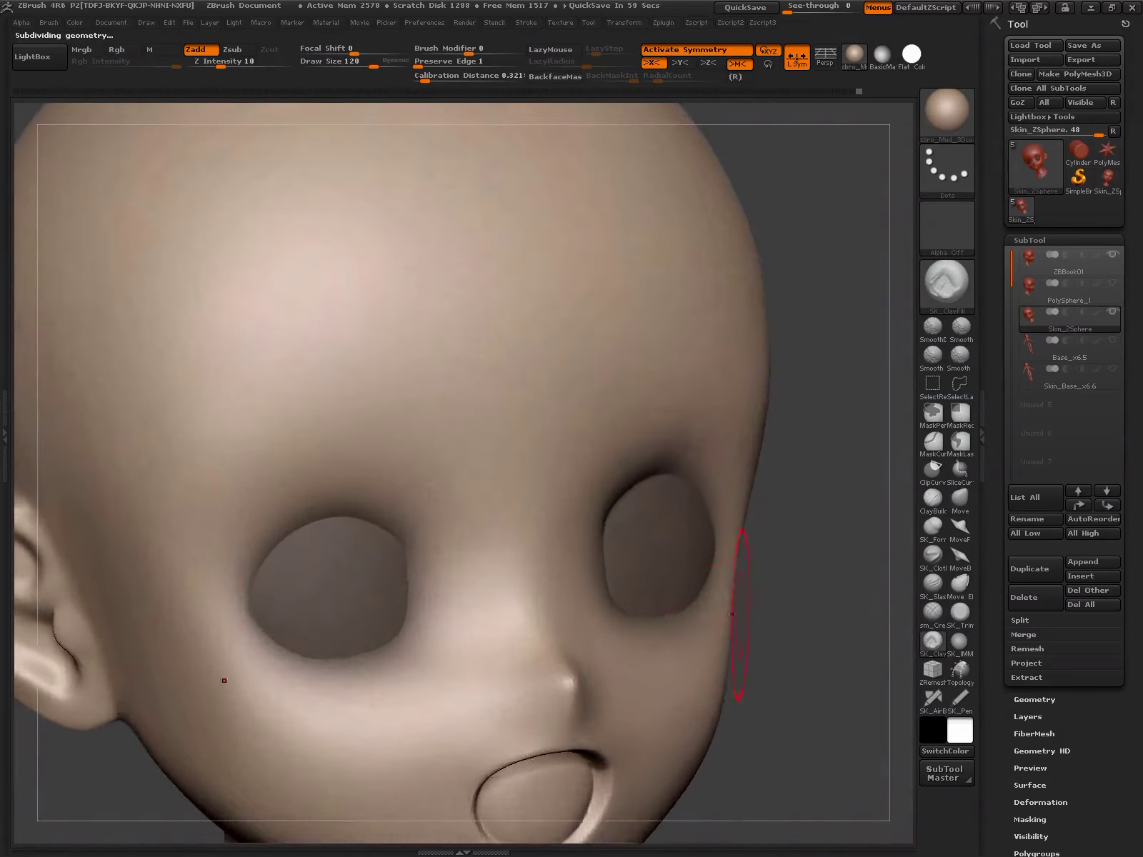
- Refine the cheeks across subdivision levels, then select SK_Cloth followed by SK_ClayFill
key("shift+d")
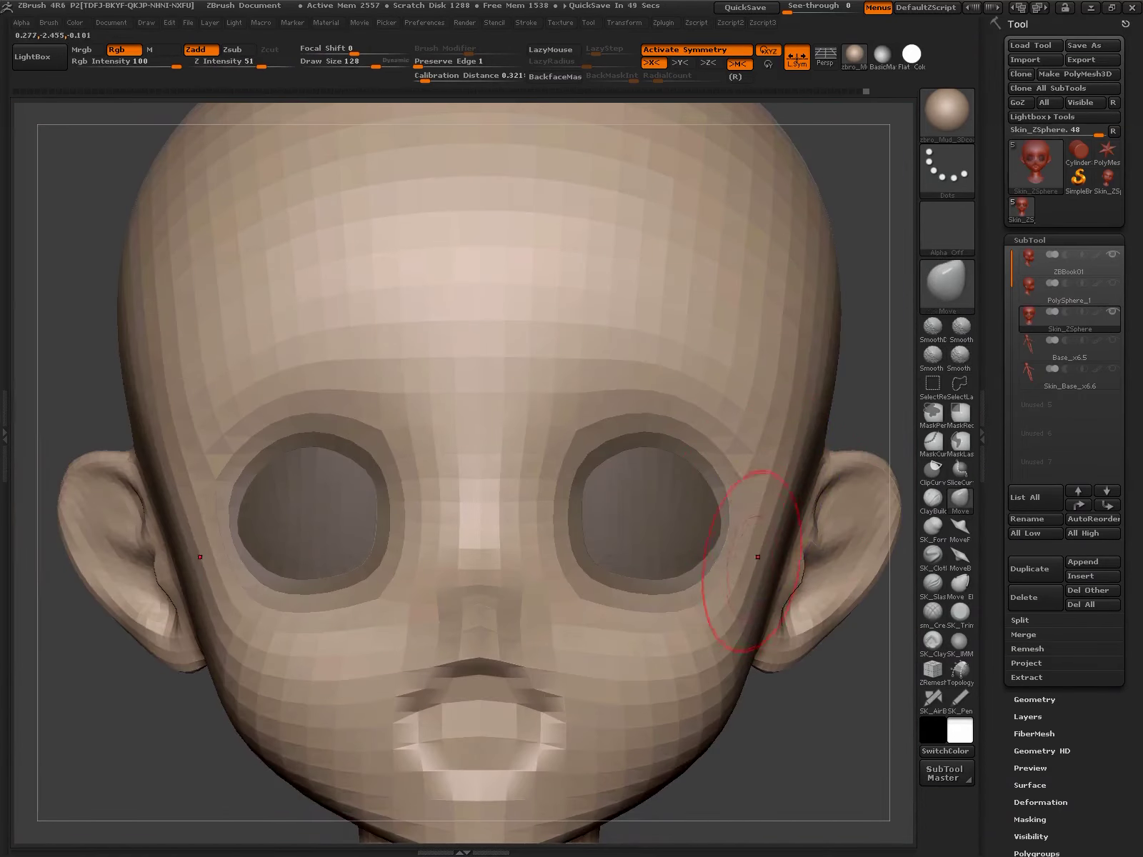
key("ctrl+d")
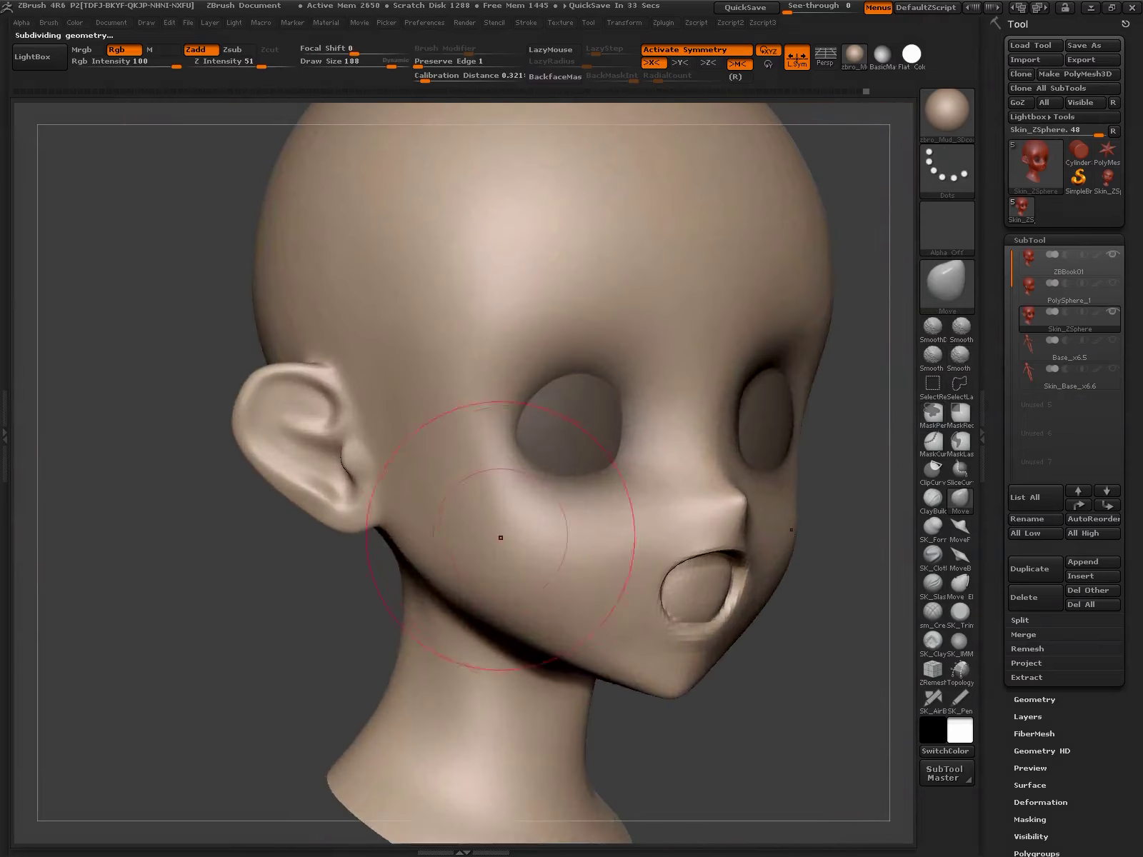
left_click_drag(441, 365, 583, 561)
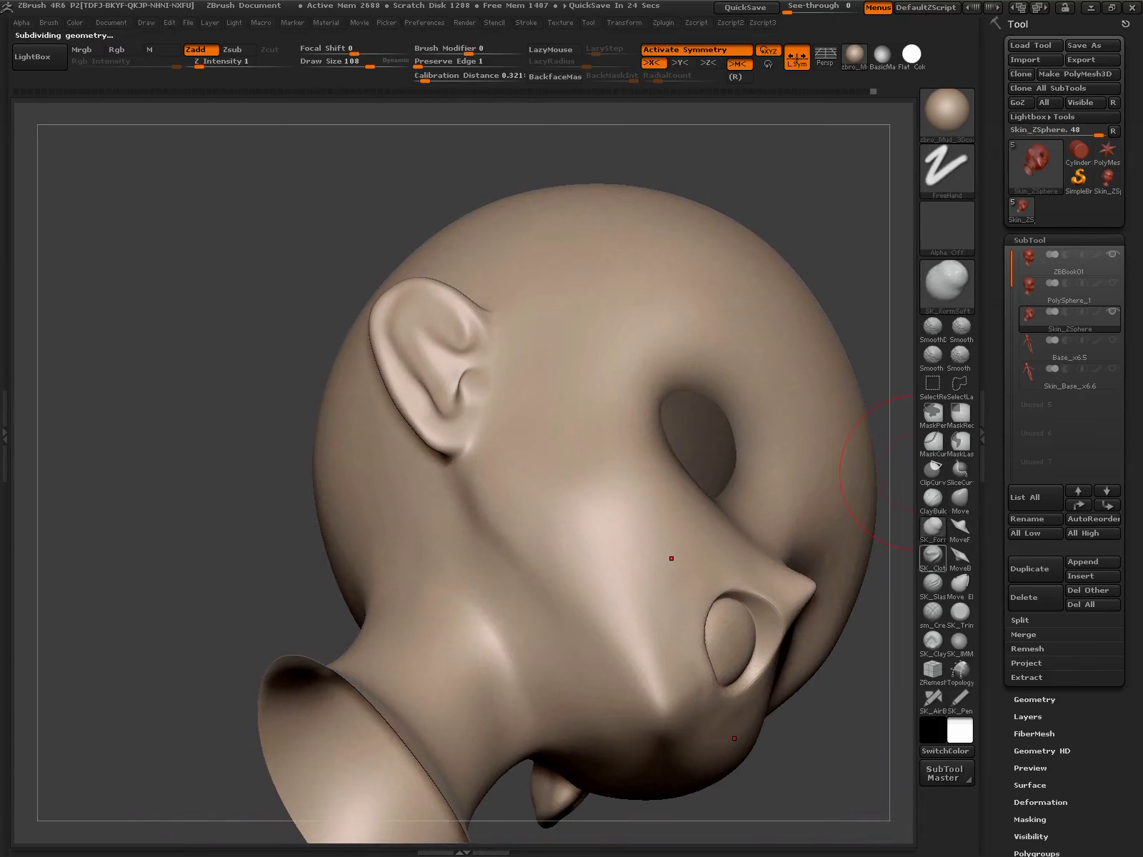
left_click(932, 554)
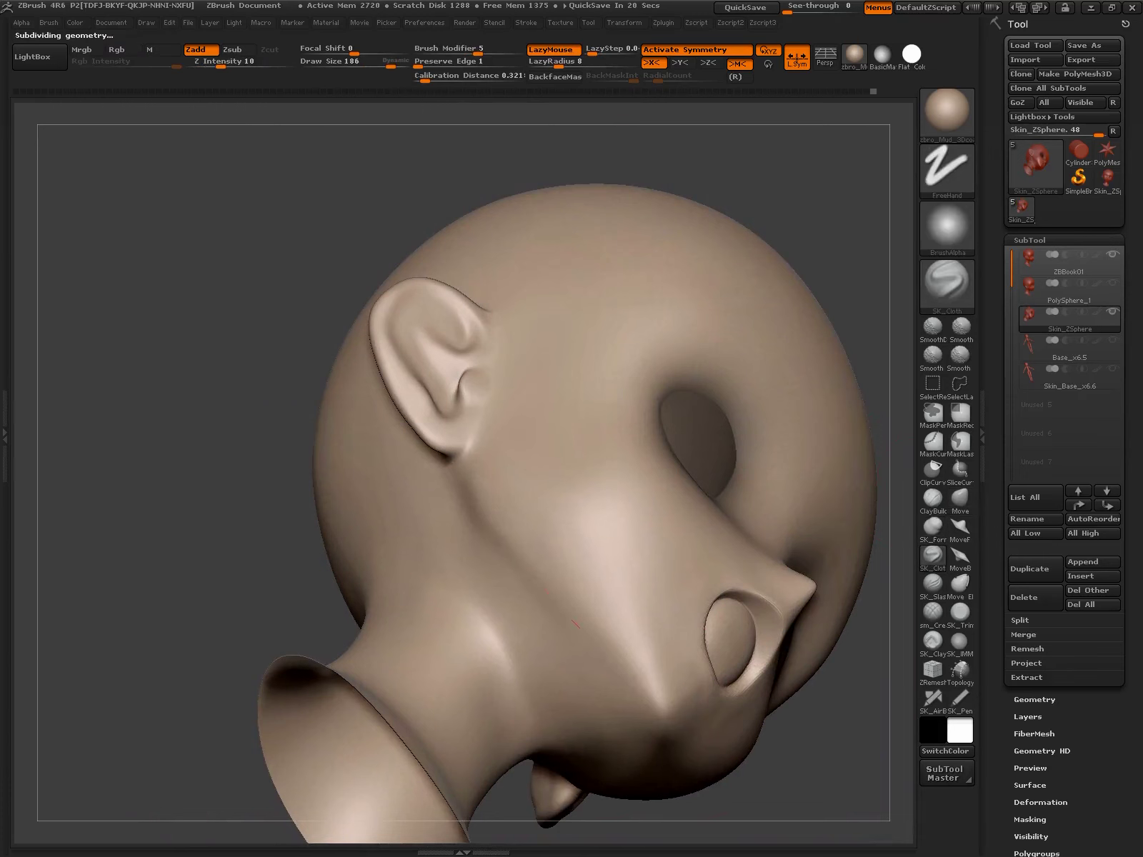
left_click(932, 640)
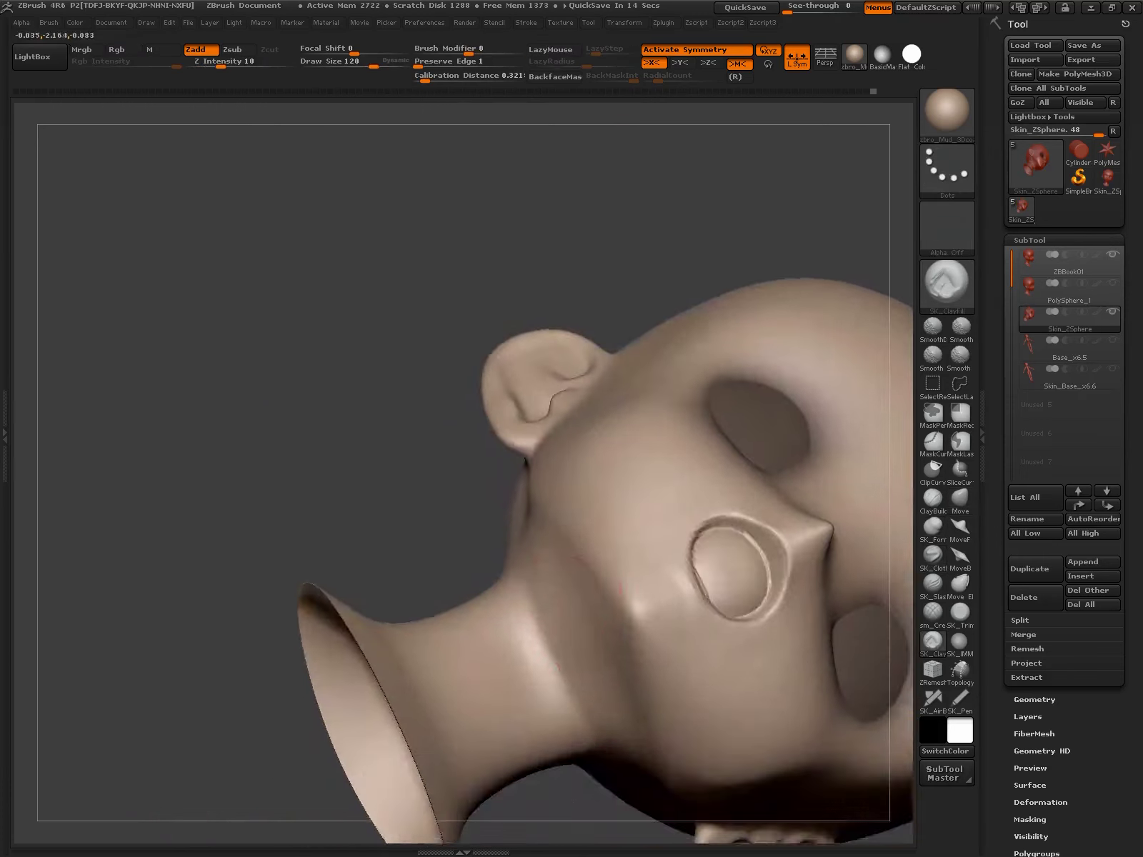
- Sculpt the jaw underside and neck join, checking the wireframe at a coarser level
mouse_move(578, 742)
left_mouse_down()
mouse_move(592, 531)
mouse_move(583, 594)
left_mouse_up()
mouse_move(601, 648)
left_mouse_down()
mouse_move(614, 629)
mouse_move(717, 586)
mouse_move(647, 608)
mouse_move(642, 554)
mouse_move(650, 564)
left_mouse_up()
mouse_move(627, 628)
left_mouse_down()
mouse_move(724, 607)
mouse_move(685, 630)
left_mouse_up()
key("shift+f")
key("shift+d")
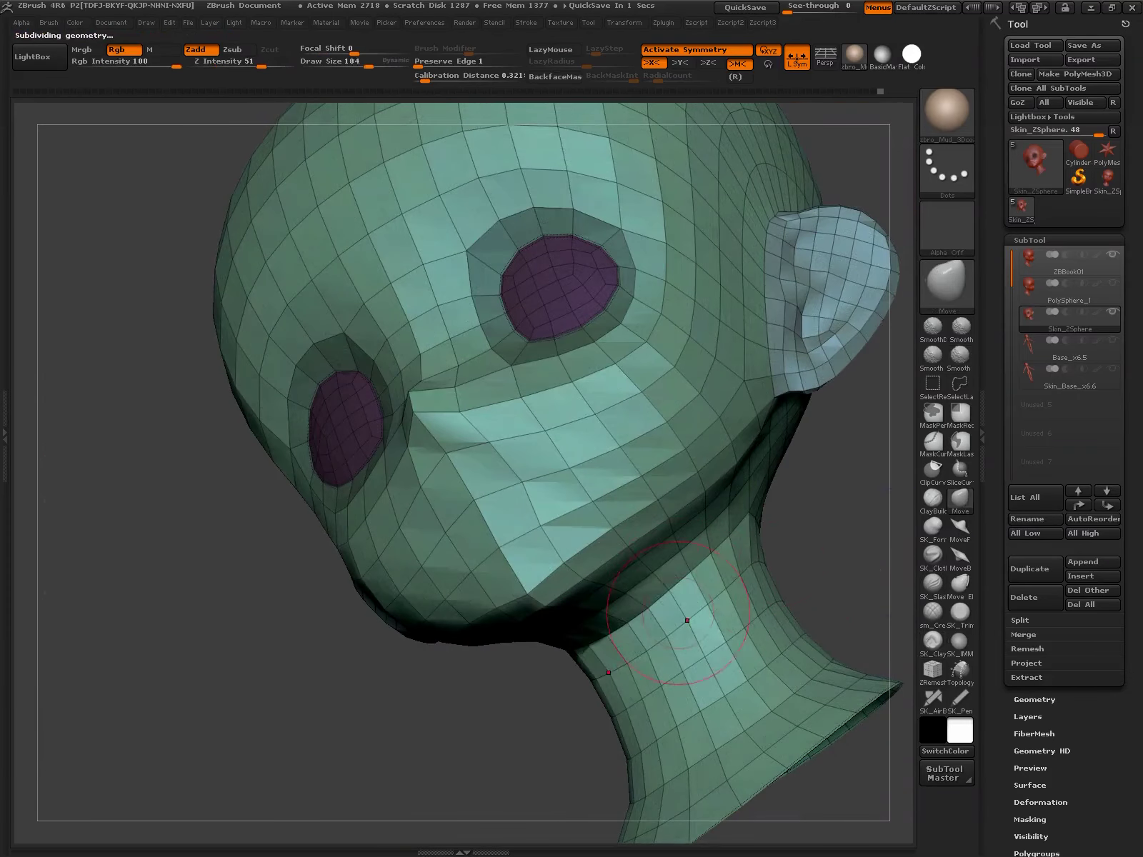
mouse_move(721, 600)
left_mouse_down()
mouse_move(643, 599)
mouse_move(675, 421)
mouse_move(688, 573)
mouse_move(745, 514)
mouse_move(739, 582)
mouse_move(745, 543)
mouse_move(693, 612)
mouse_move(756, 511)
mouse_move(781, 500)
mouse_move(723, 535)
mouse_move(712, 607)
mouse_move(728, 563)
left_mouse_up()
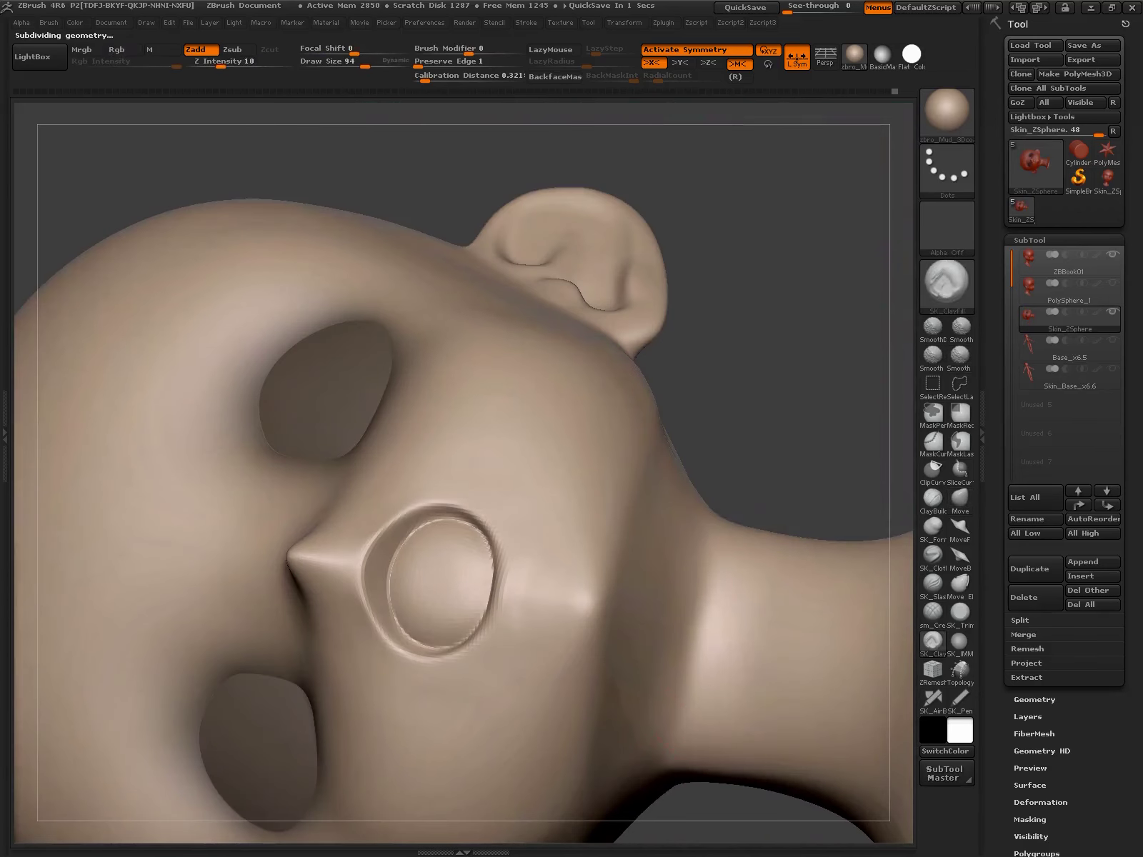
- Orbit from a mouth close-up around to an enlarged side profile of the head
left_click(932, 610)
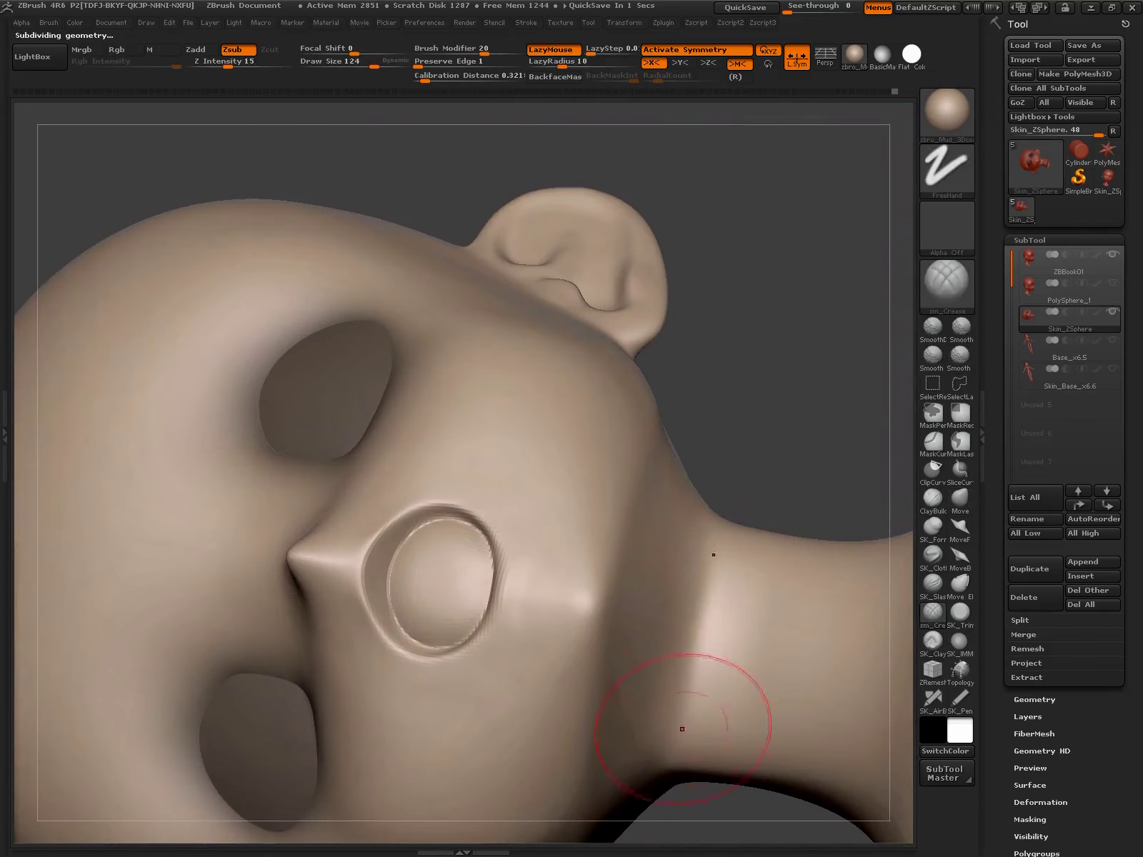
key("shift")
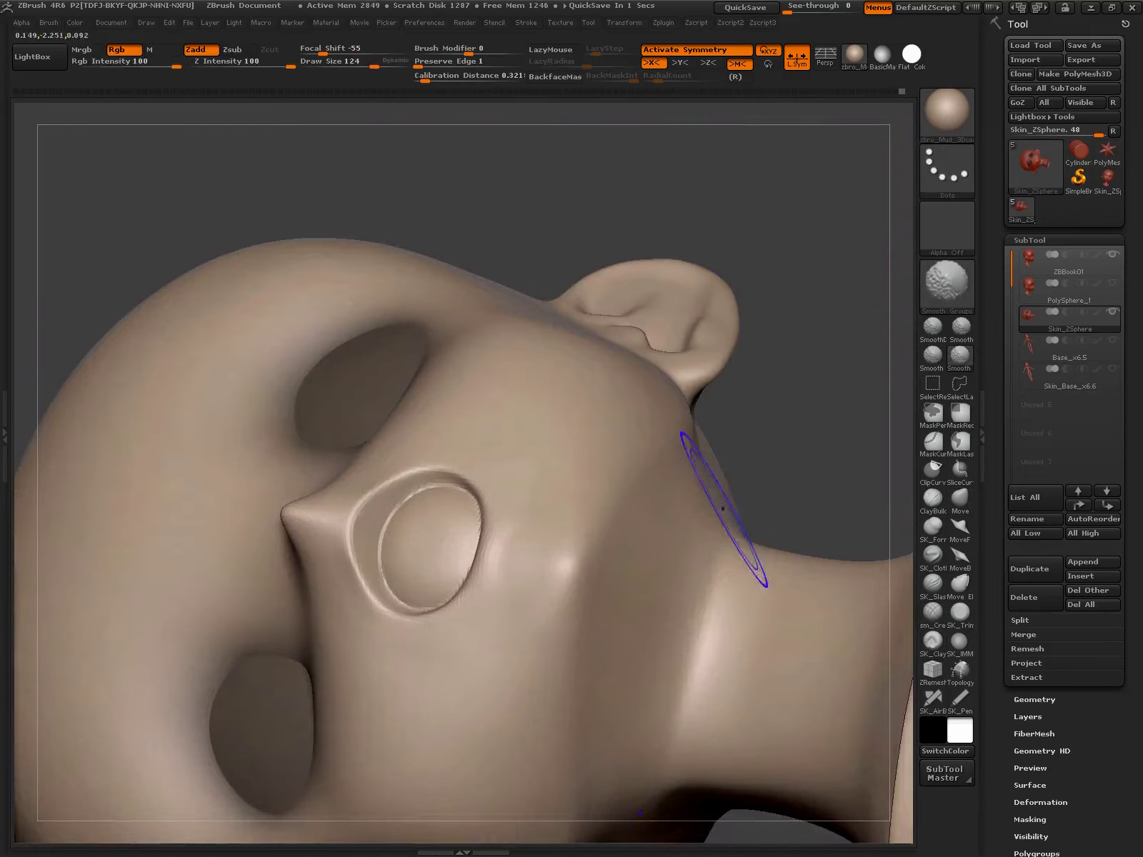
left_click_drag(722, 508, 833, 407)
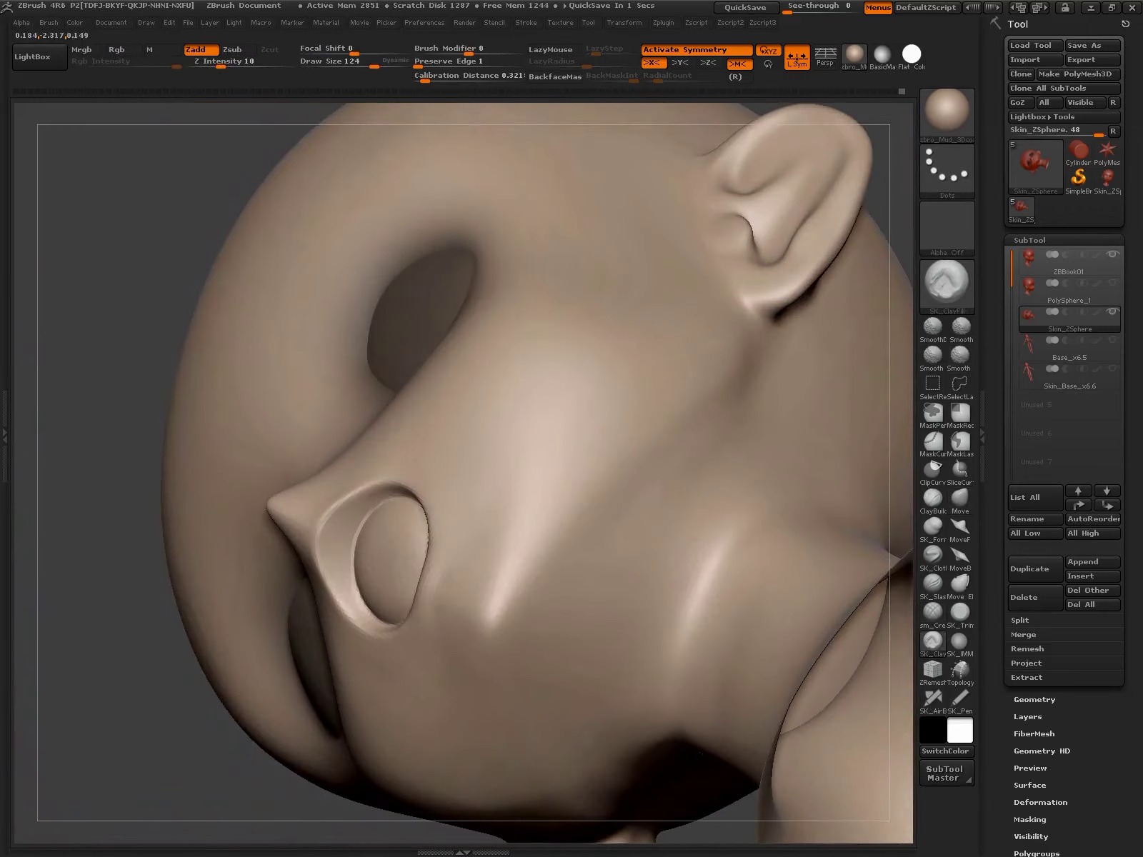
mouse_move(762, 459)
left_mouse_down()
mouse_move(747, 484)
mouse_move(786, 500)
left_mouse_up()
mouse_move(821, 714)
left_mouse_down()
mouse_move(740, 765)
mouse_move(599, 714)
mouse_move(646, 575)
left_mouse_up()
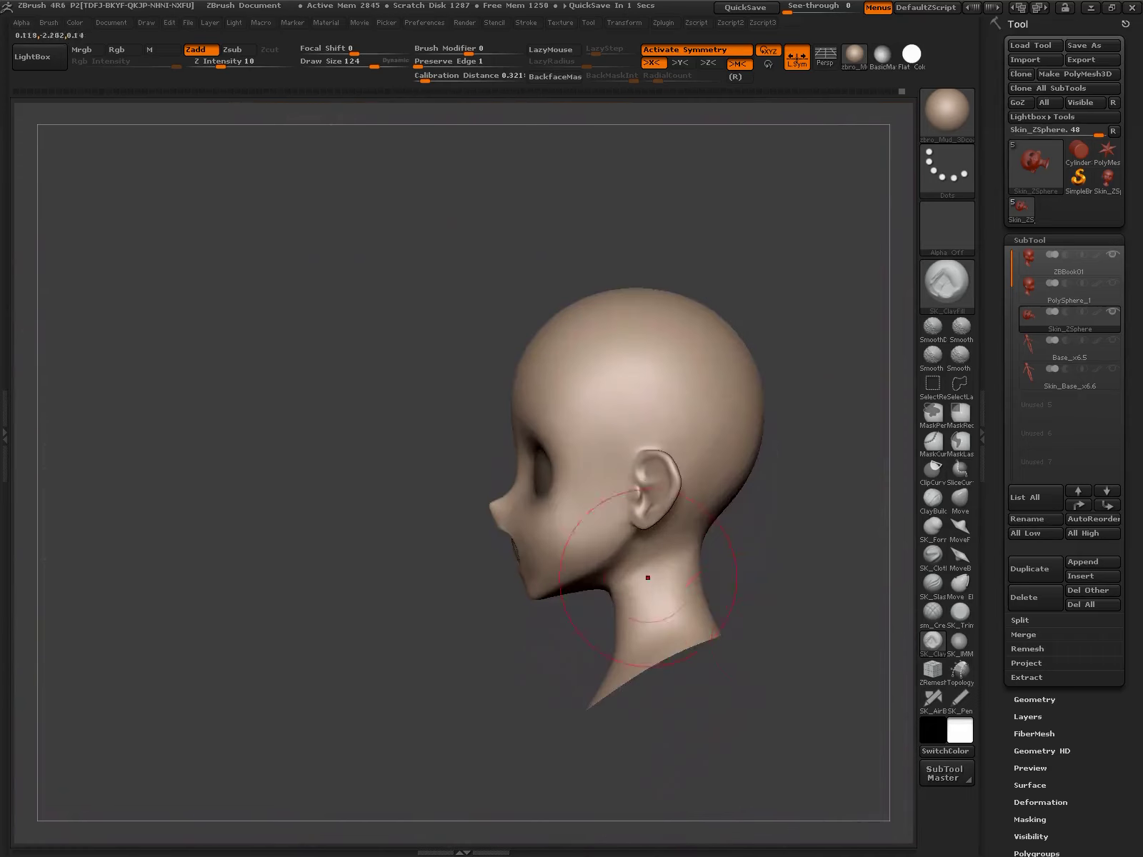
left_click_drag(699, 507, 622, 470, "alt")
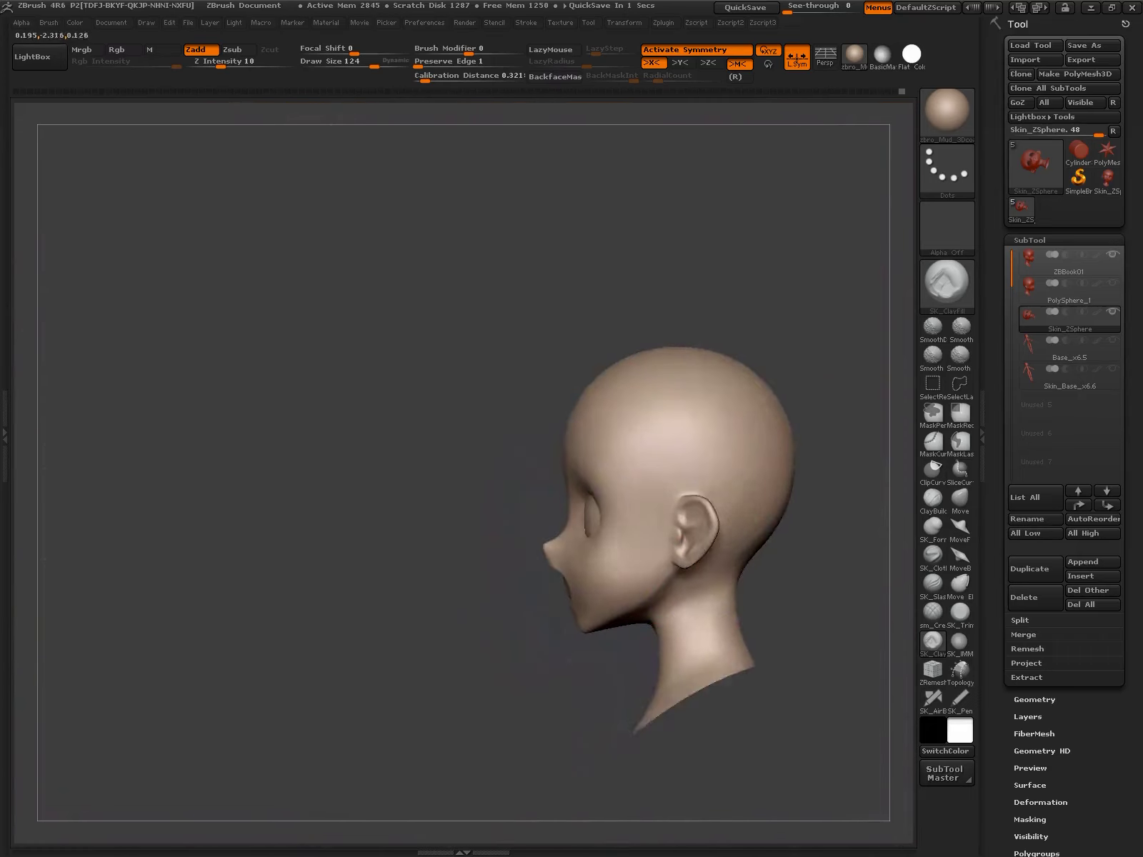
- Check the PolyFrame wireframe across subdivision levels and view the opposite profile
key("shift+f")
key("shift+d")
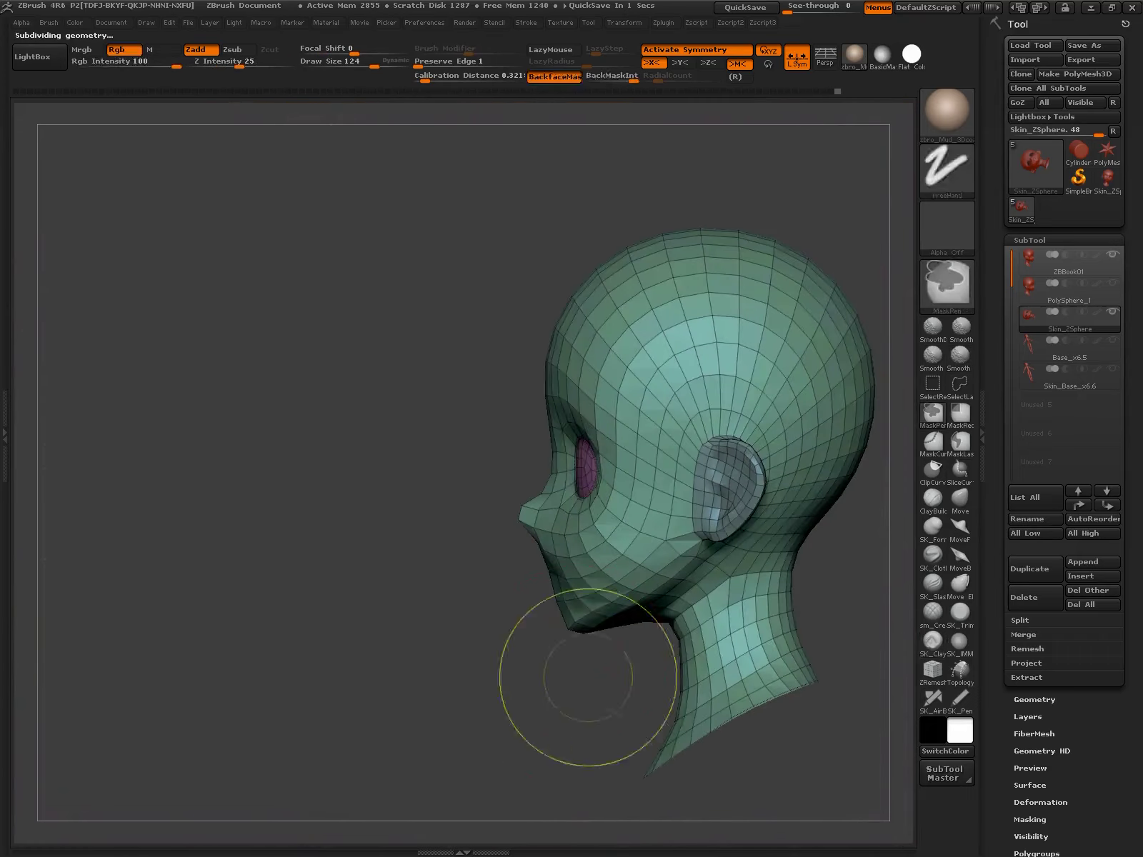
key("d")
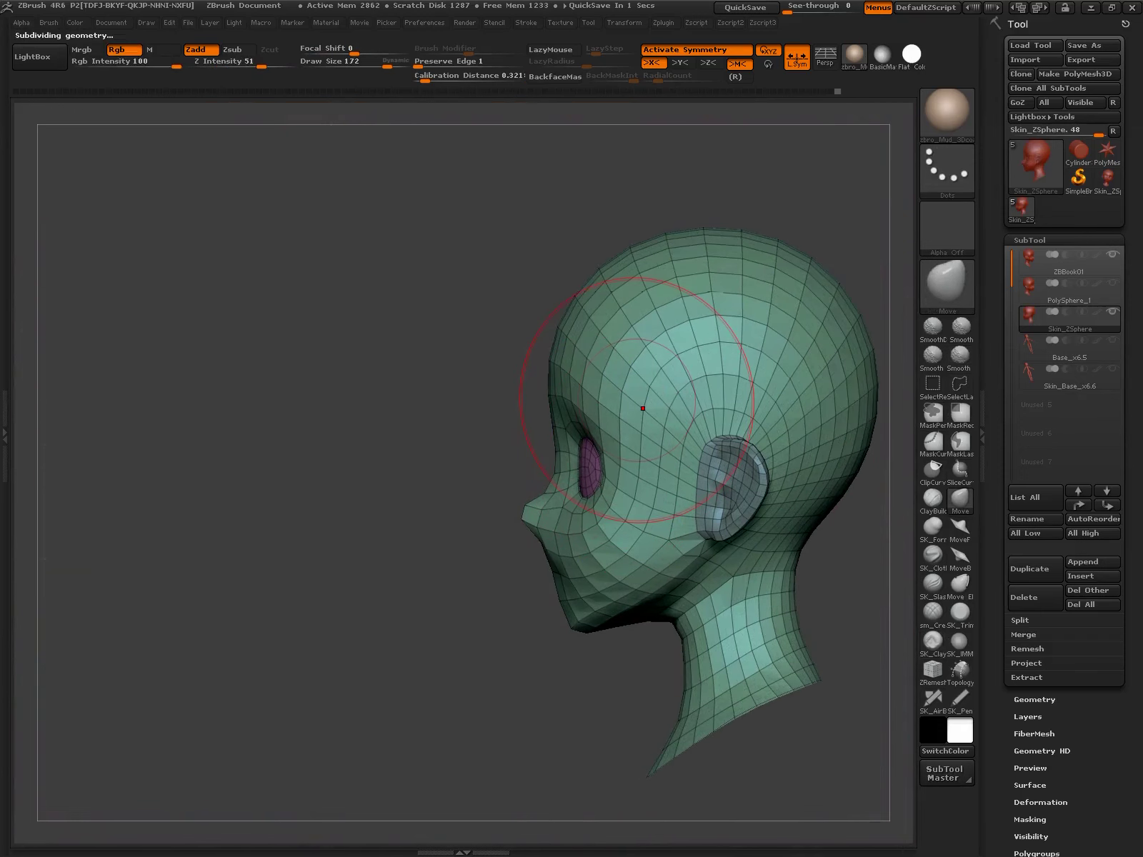
left_click_drag(642, 408, 639, 467)
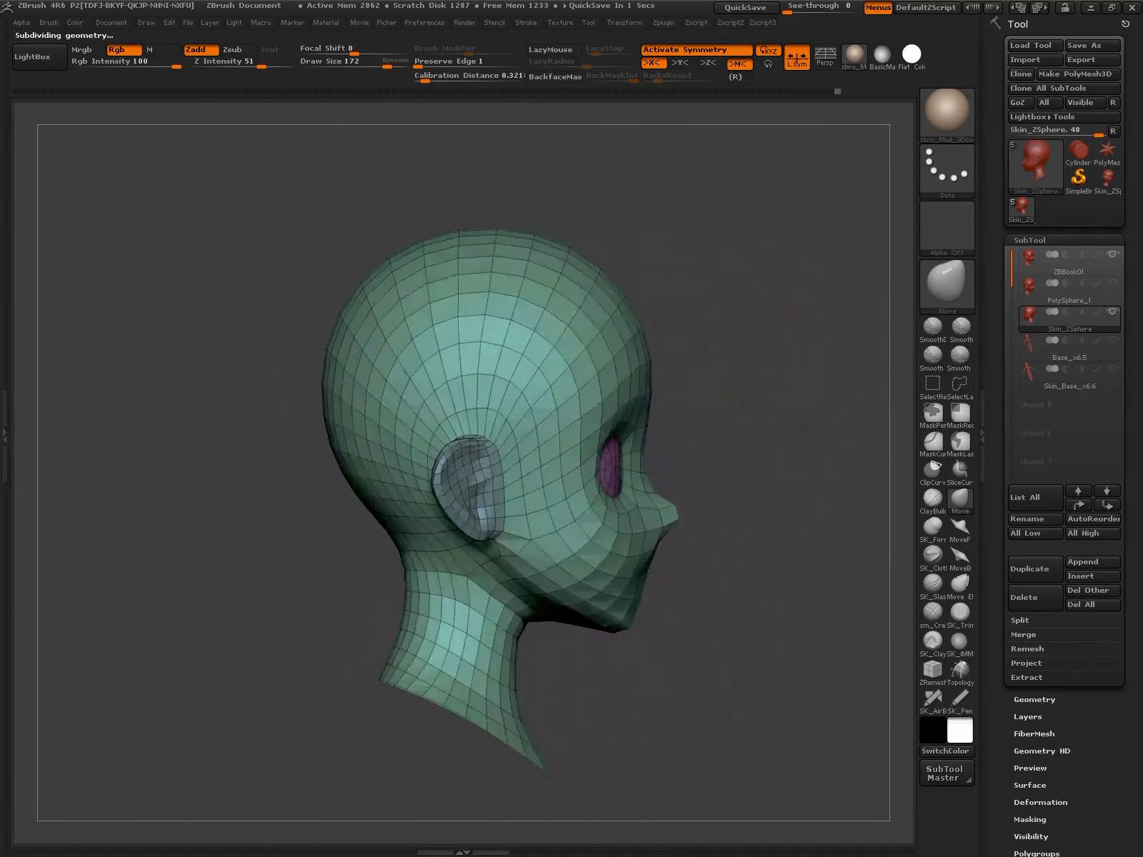
key("shift+f")
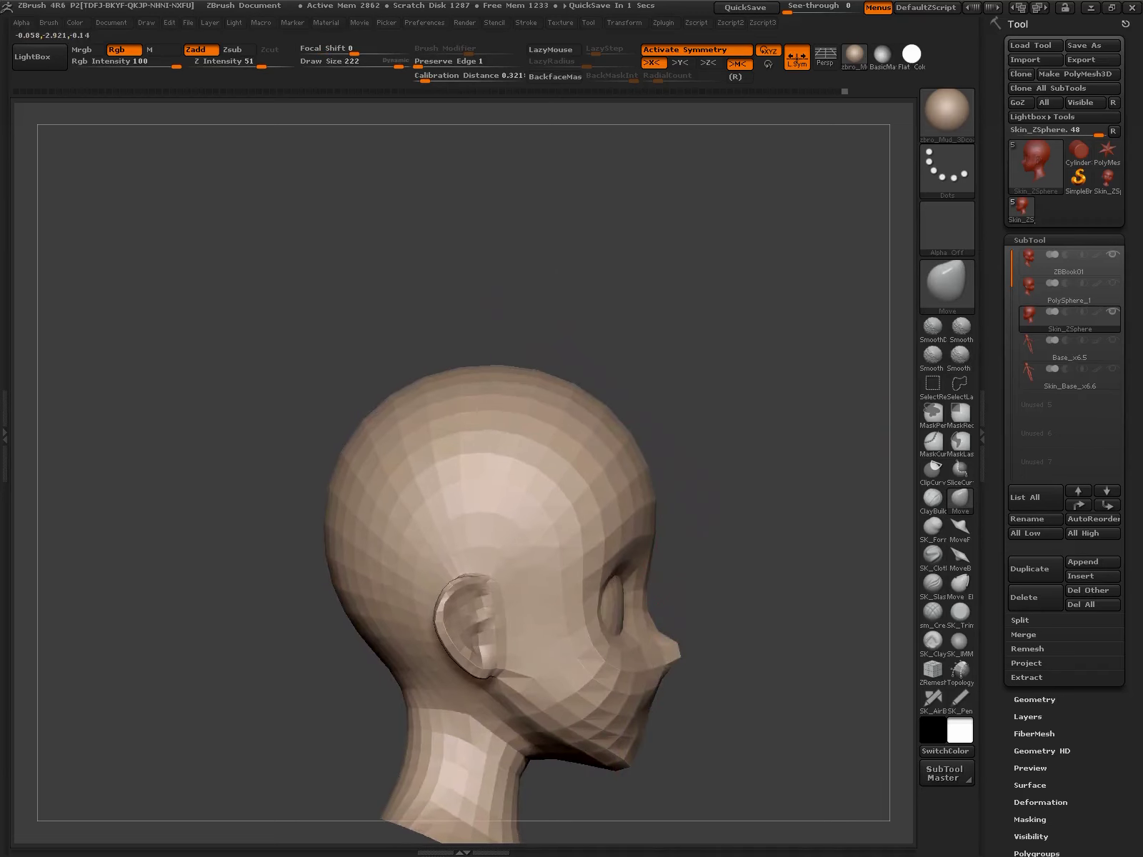
mouse_move(464, 435)
left_mouse_down()
mouse_move(574, 441)
mouse_move(729, 567)
mouse_move(713, 643)
mouse_move(643, 571)
left_mouse_up()
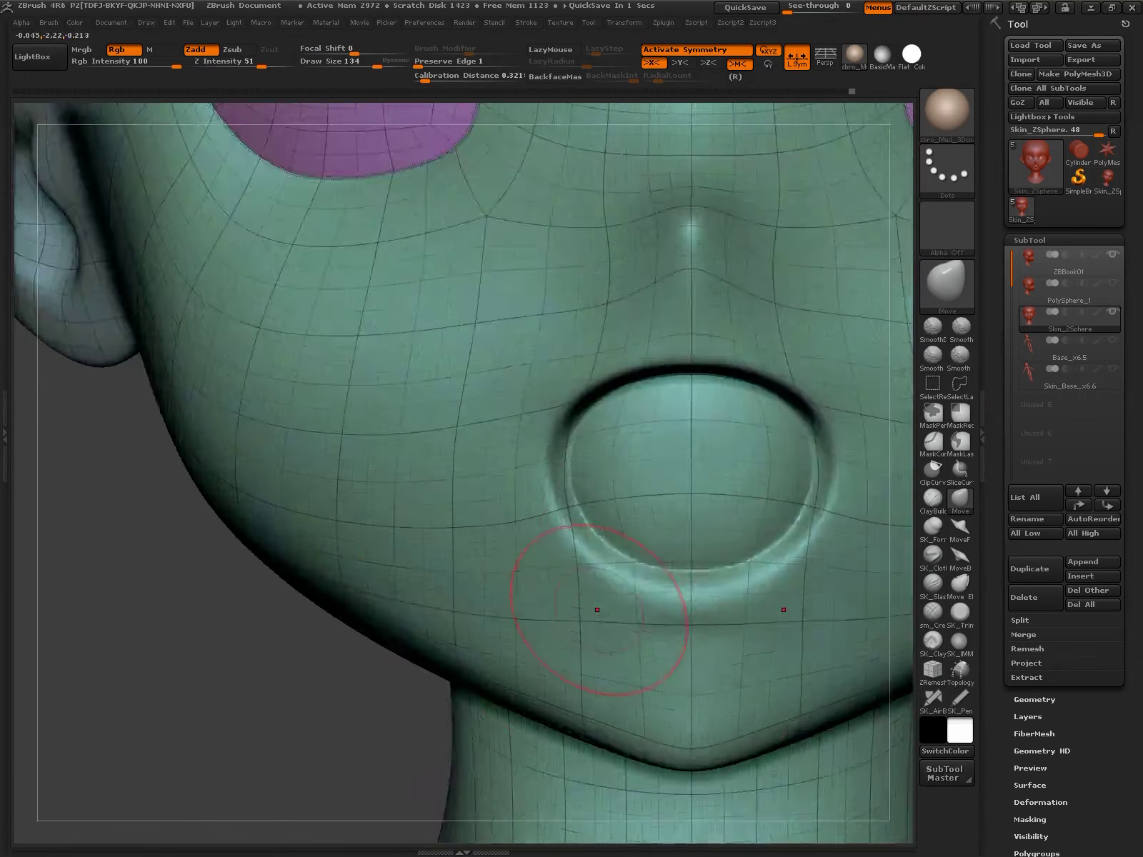
- Shrink the brush Draw Size from the spacebar menu and zoom out to the whole head
key("space")
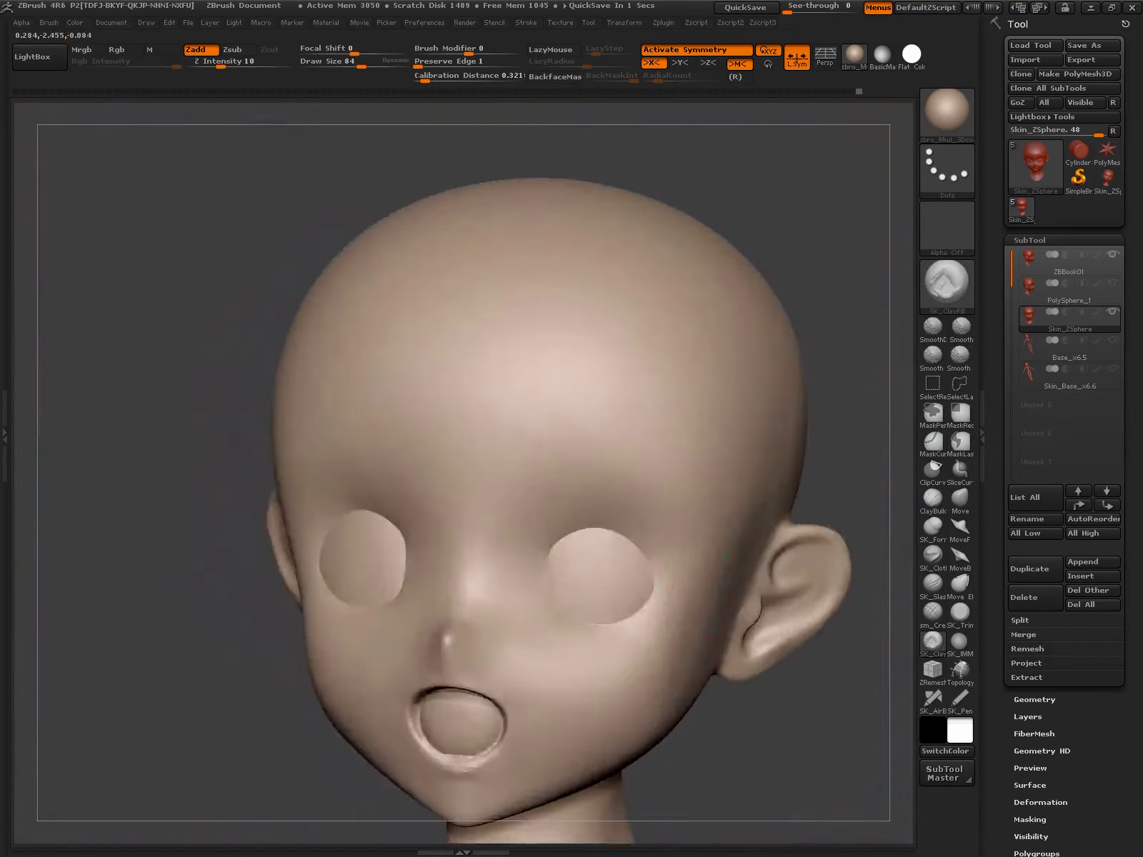
mouse_move(528, 560)
left_mouse_down()
mouse_move(677, 649)
mouse_move(610, 630)
left_mouse_up()
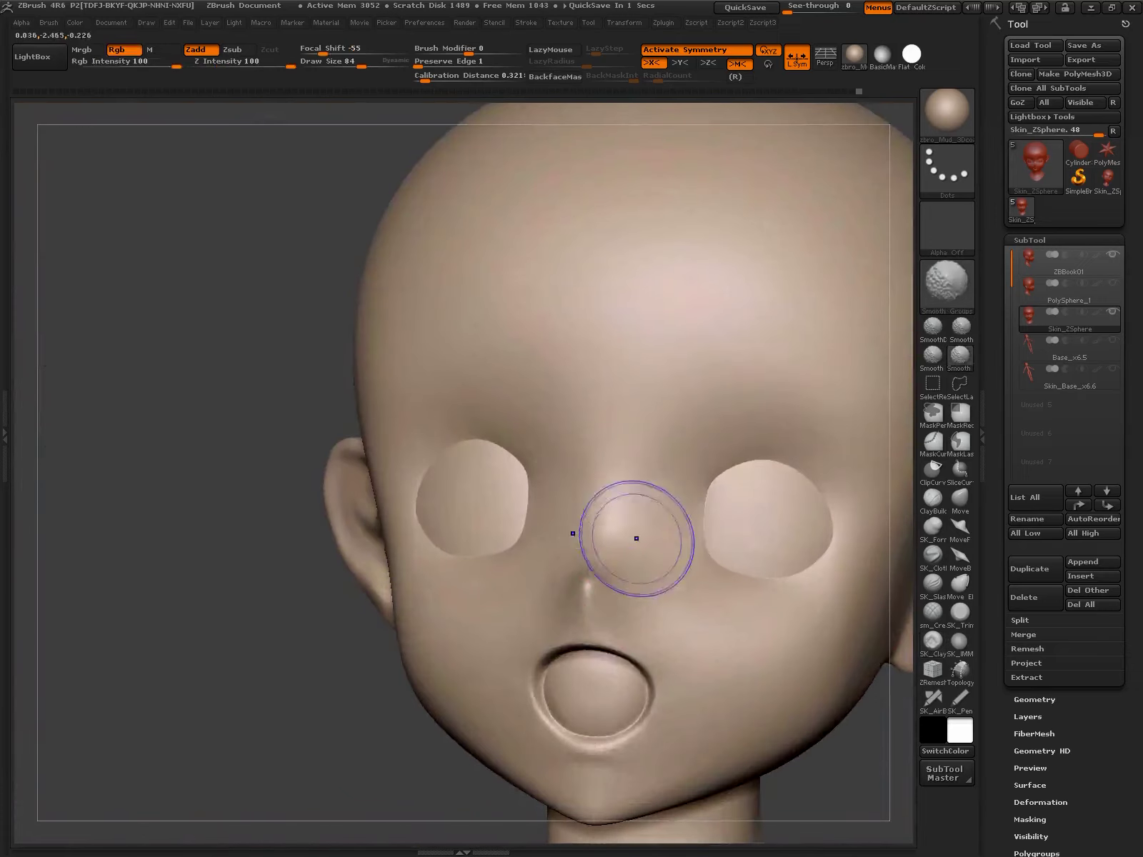
- Push the nose tip into a rounder point using Move Elastic, SK_ClayFill and Move brushes
left_click(960, 583)
left_click_drag(633, 466, 889, 539)
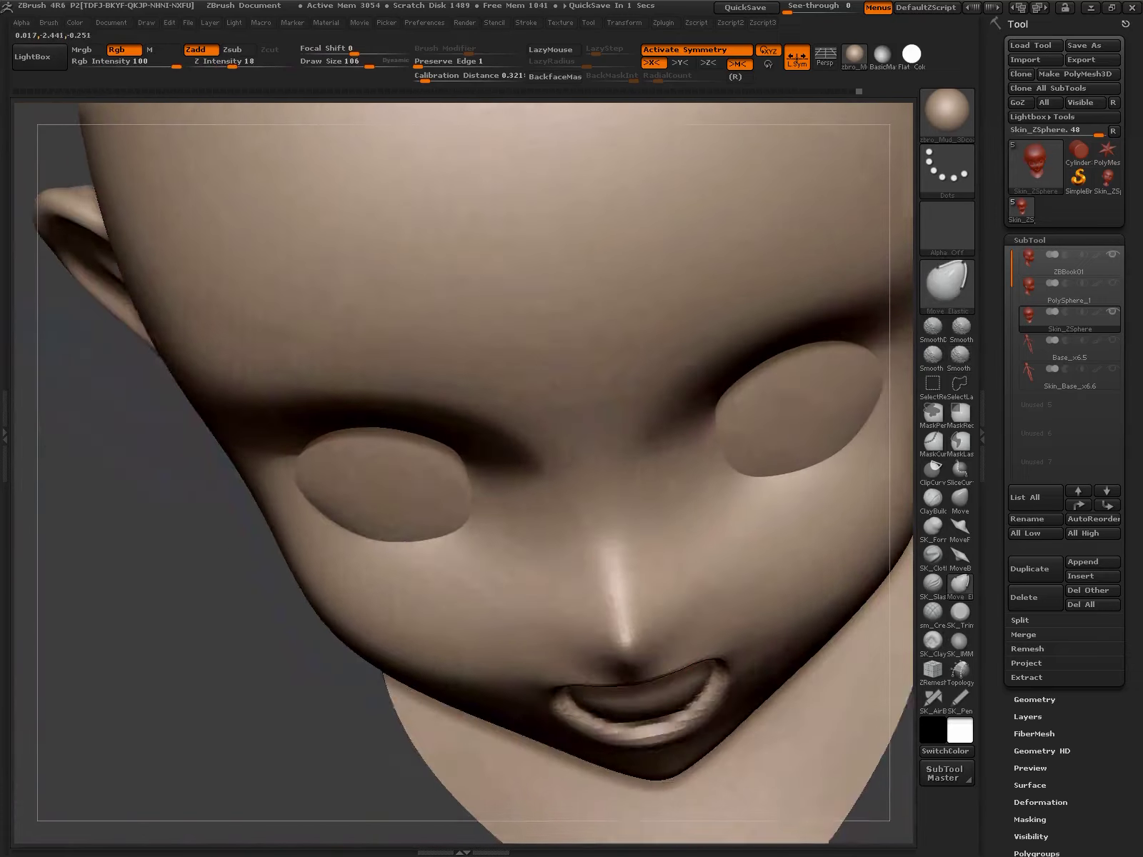
left_click_drag(530, 554, 640, 615)
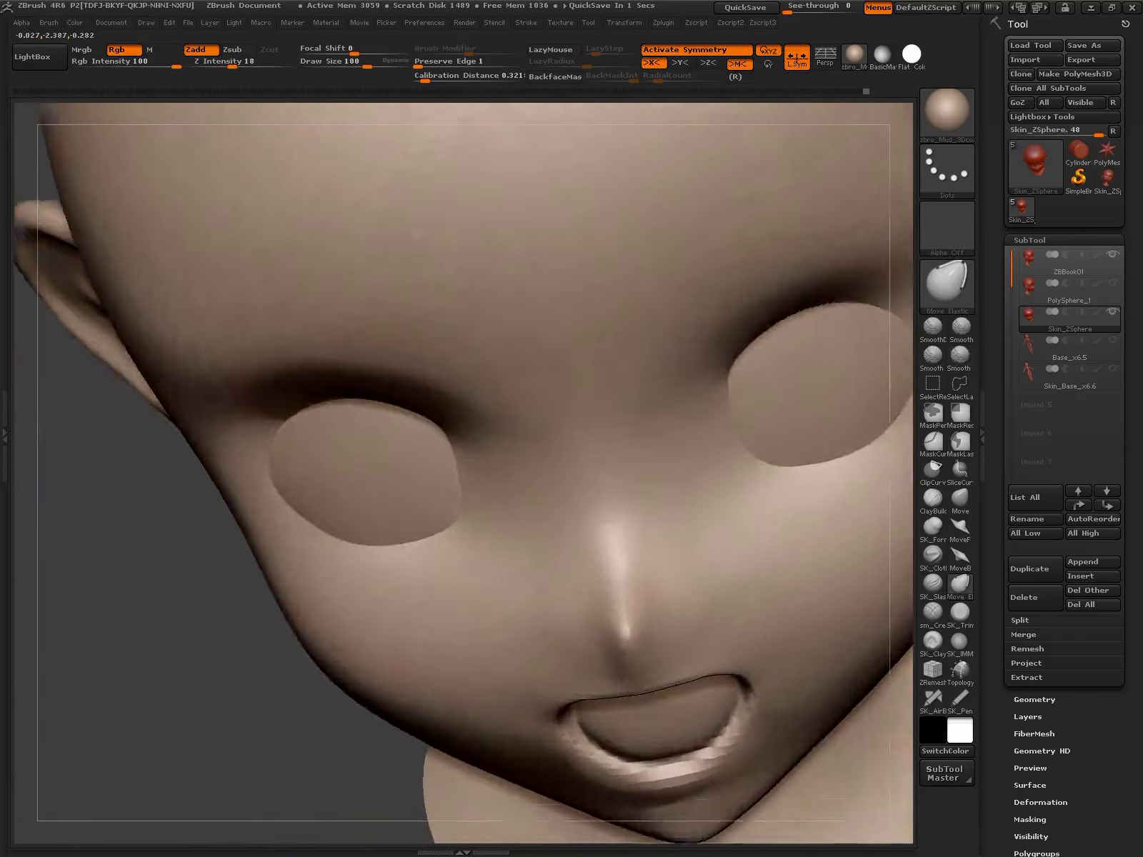
left_click_drag(523, 561, 601, 525)
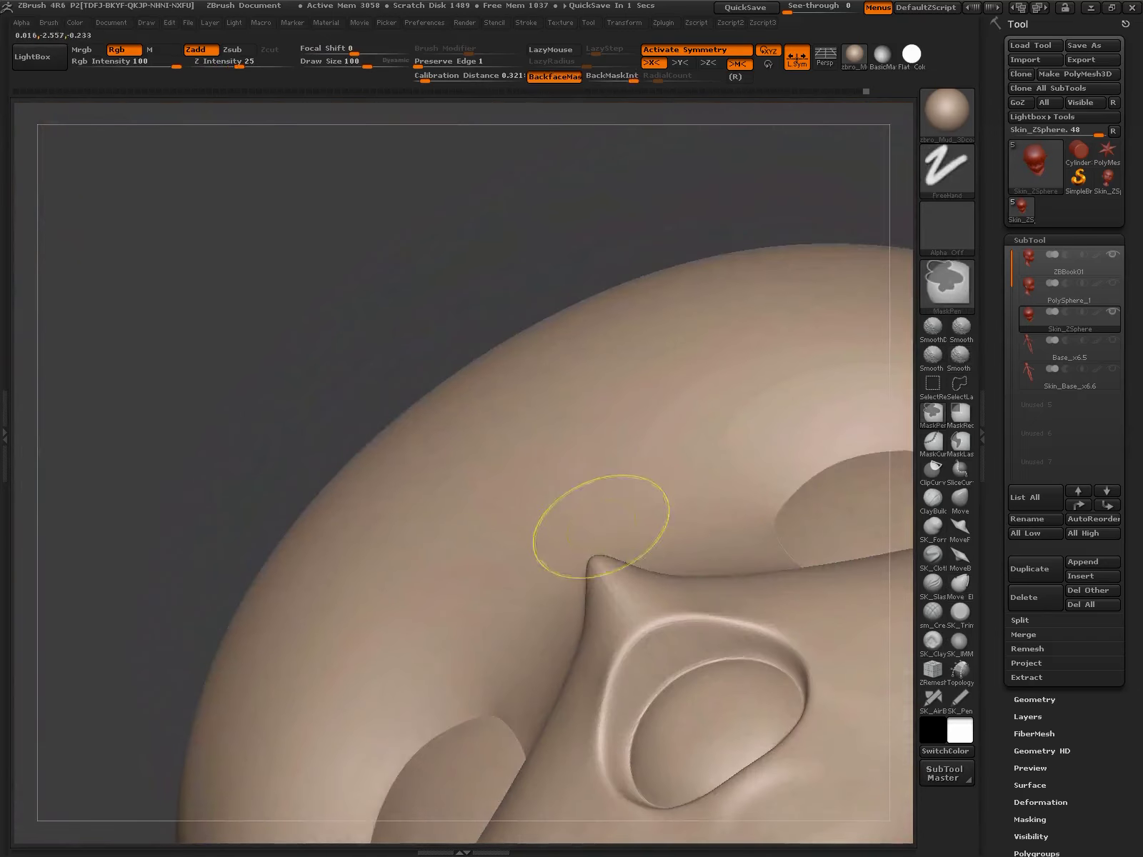
left_click(932, 641)
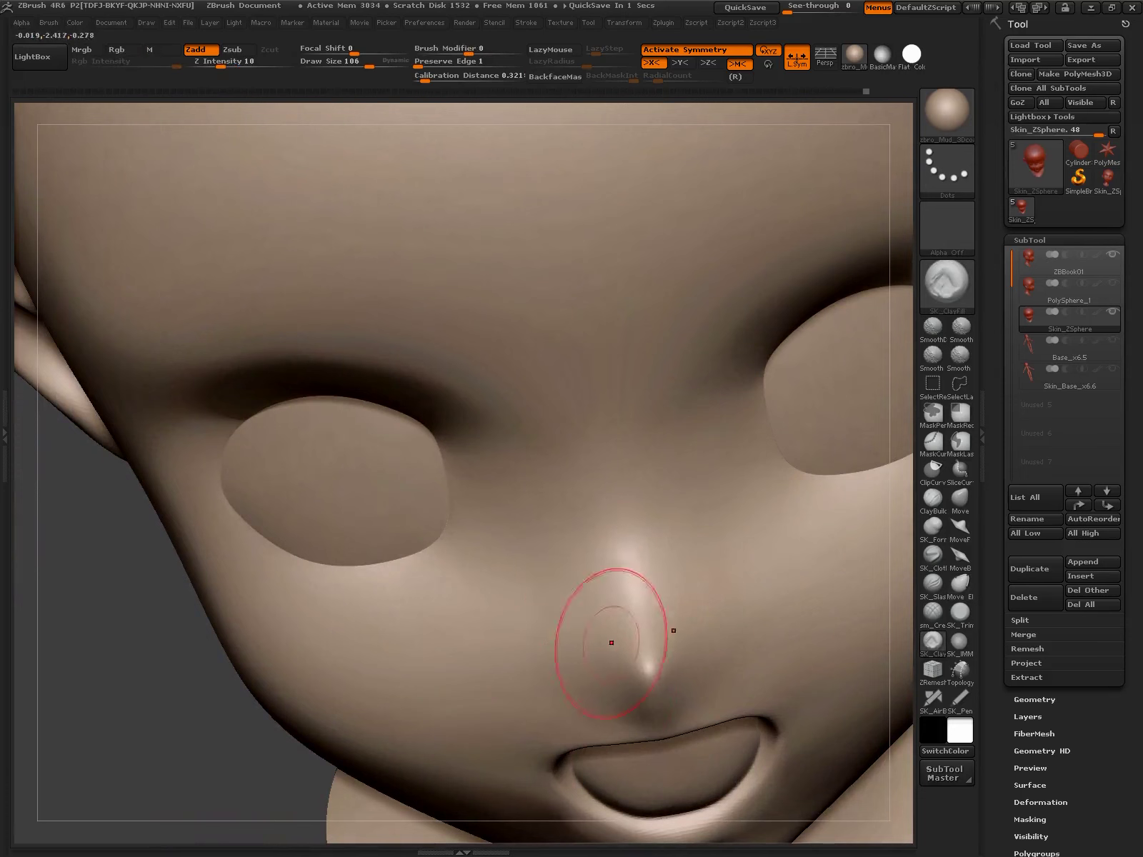
left_click_drag(143, 714, 661, 591)
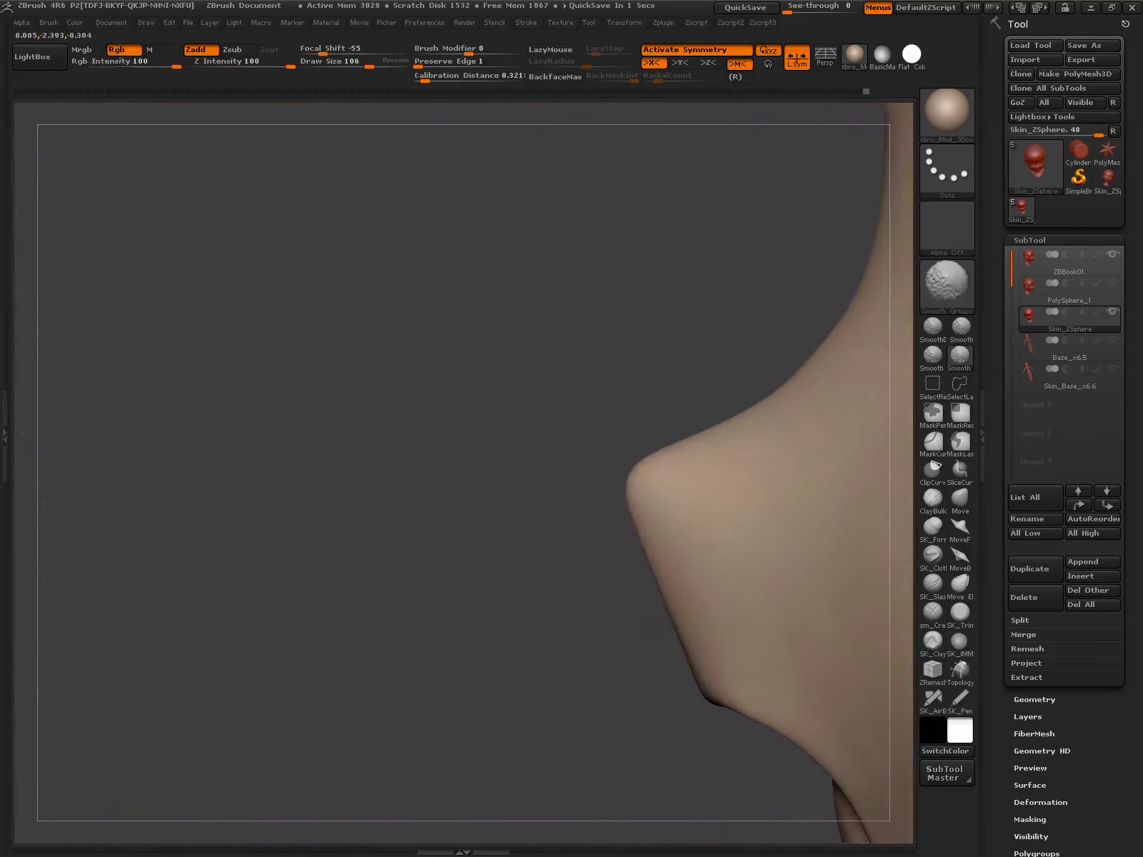
left_click(959, 498)
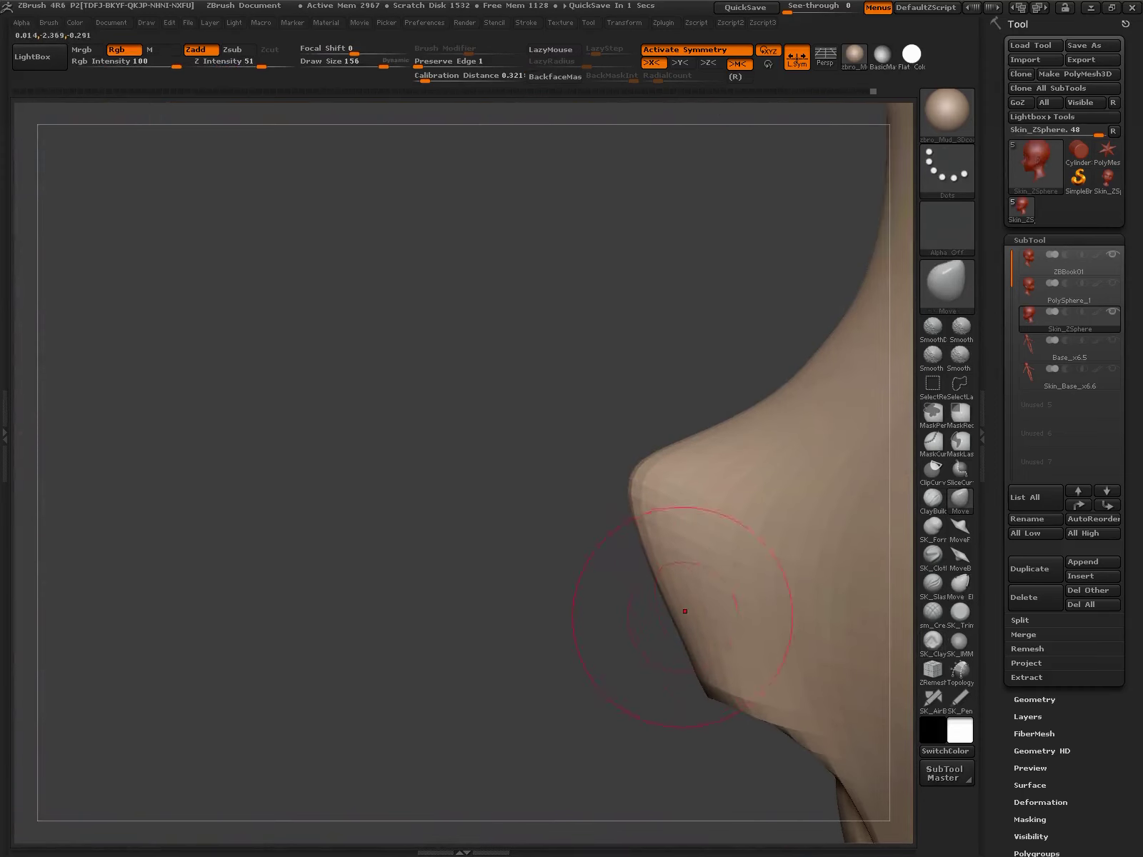
left_click_drag(715, 622, 735, 590)
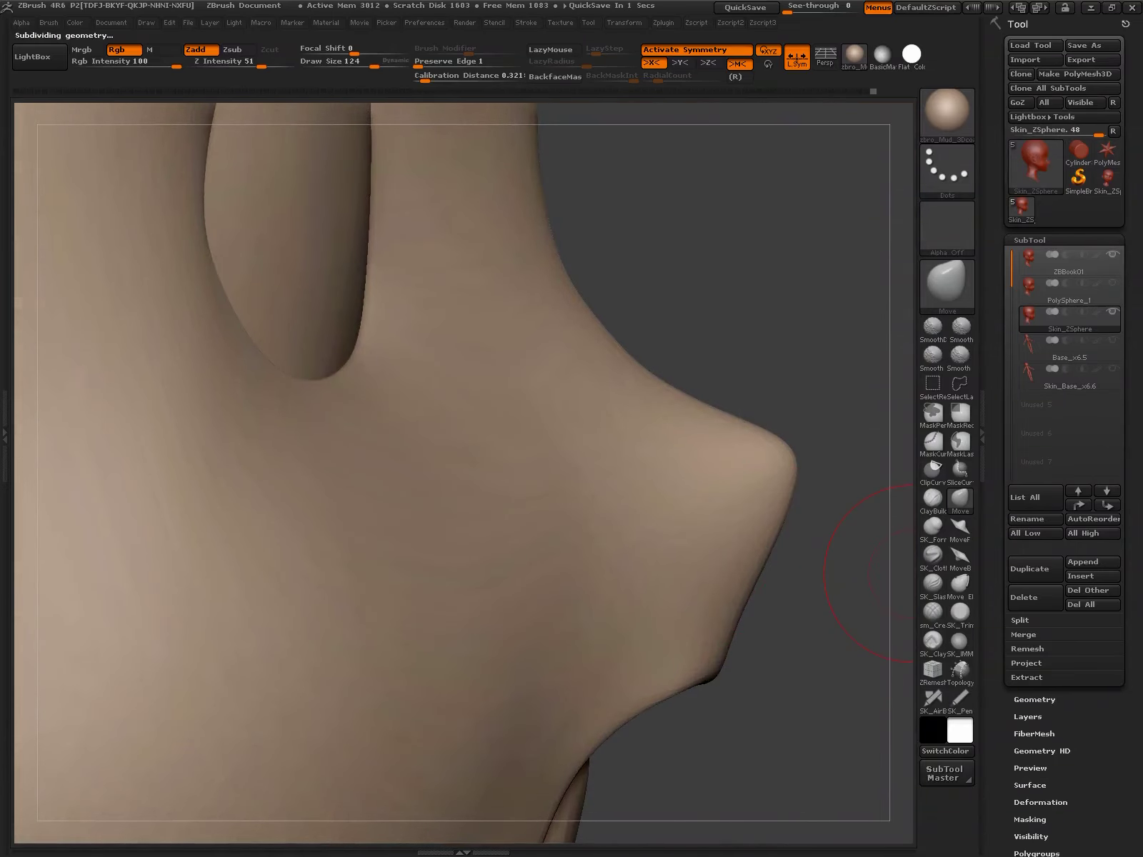
mouse_move(868, 572)
left_mouse_down()
mouse_move(822, 690)
mouse_move(602, 521)
mouse_move(664, 668)
mouse_move(740, 651)
mouse_move(550, 592)
left_mouse_up()
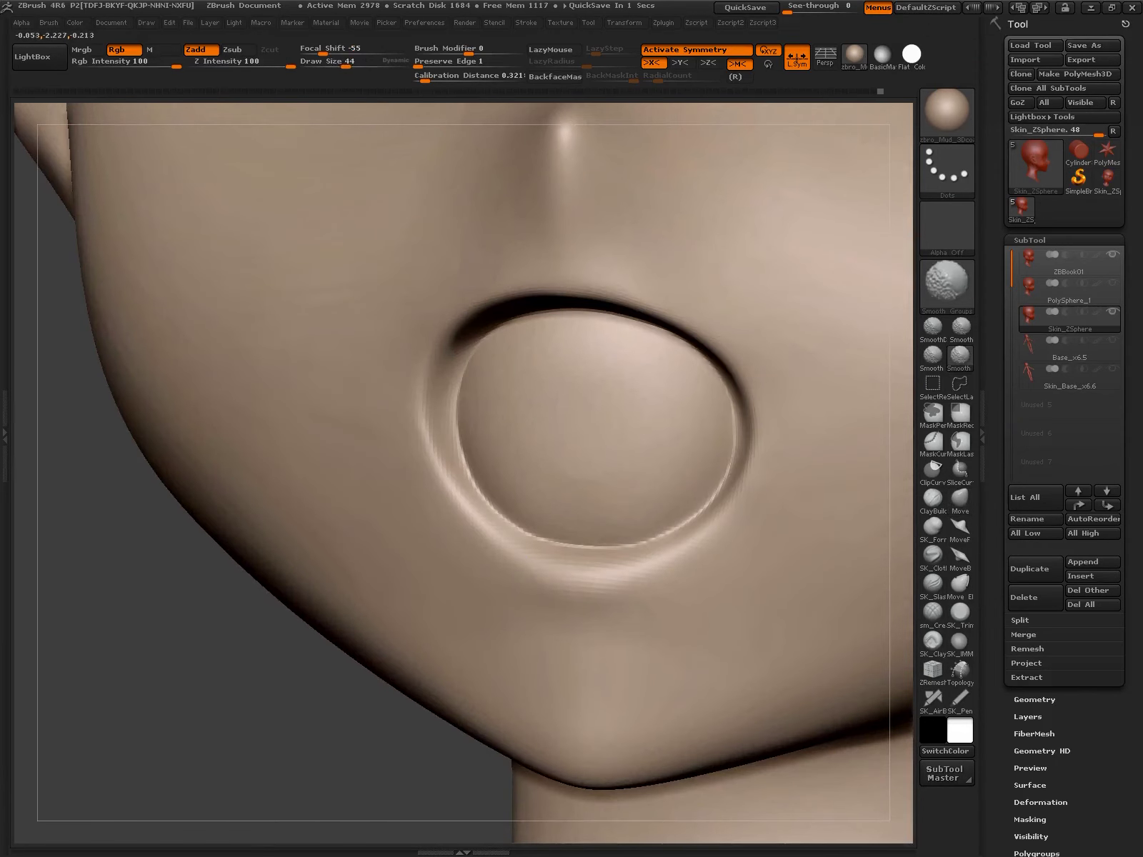
- Isolate the eye-socket polygroups, unhide the head, and frame the socket closely
mouse_move(643, 557)
left_mouse_down()
mouse_move(614, 465)
mouse_move(714, 486)
mouse_move(395, 466)
left_mouse_up()
left_click(695, 439, "ctrl+shift")
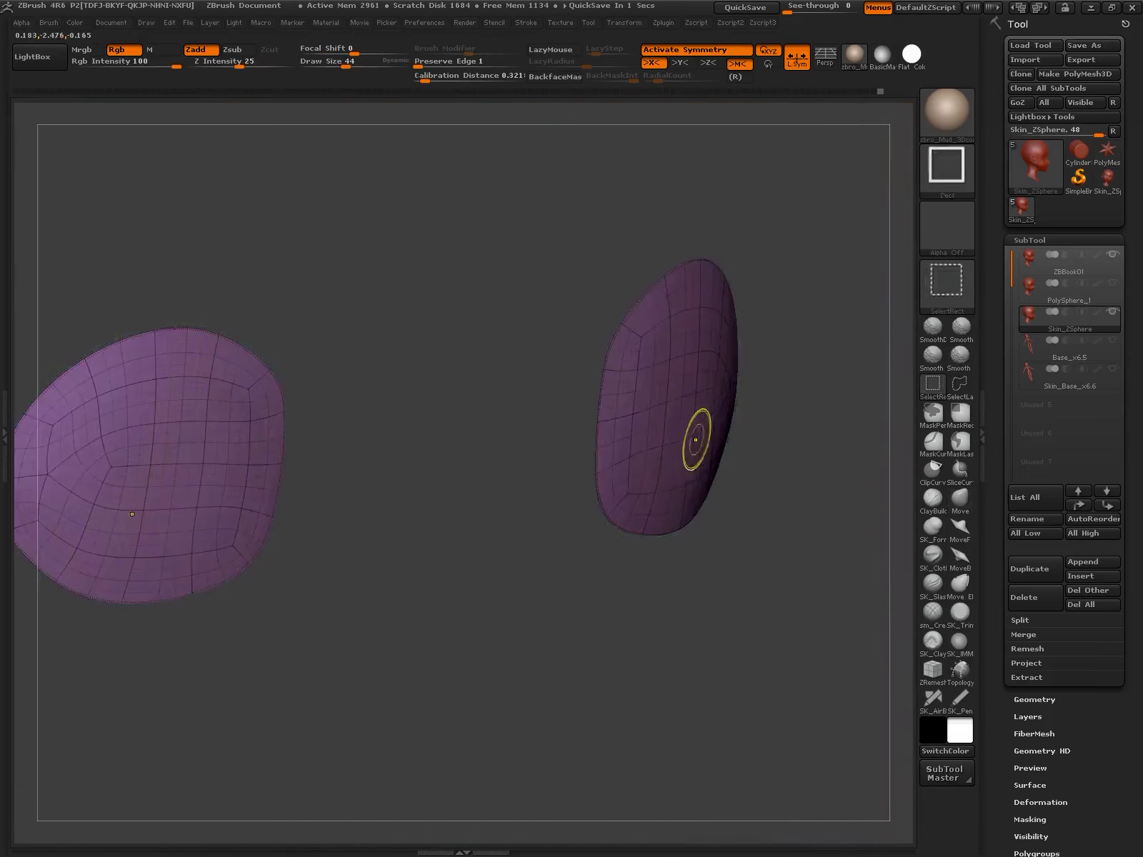
left_click(727, 536, "ctrl+shift")
key("shift+f")
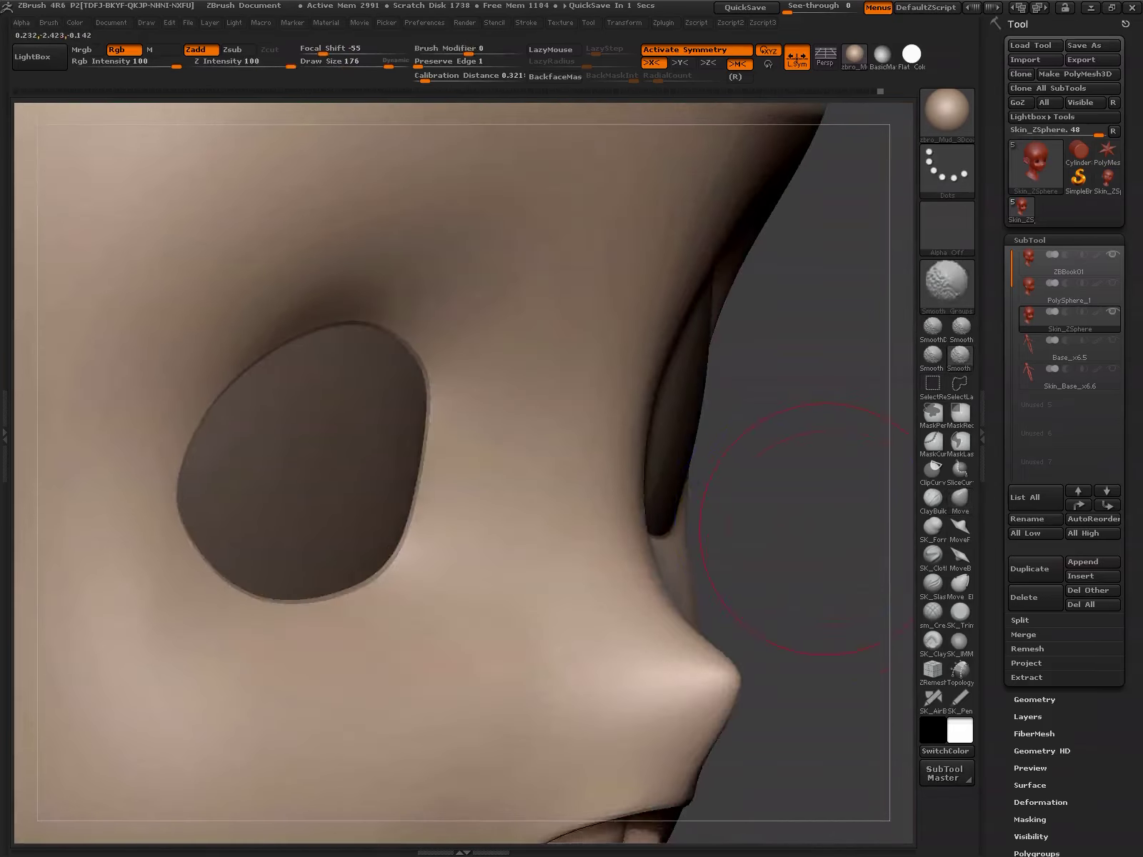
left_click_drag(829, 528, 816, 688)
mouse_move(795, 546)
left_mouse_down()
mouse_move(674, 578)
mouse_move(699, 530)
mouse_move(659, 582)
mouse_move(675, 676)
left_mouse_up()
- Raise the subdivision level and soften the cheeks with SK_FormSoft and Smooth Groups
key("ctrl+d")
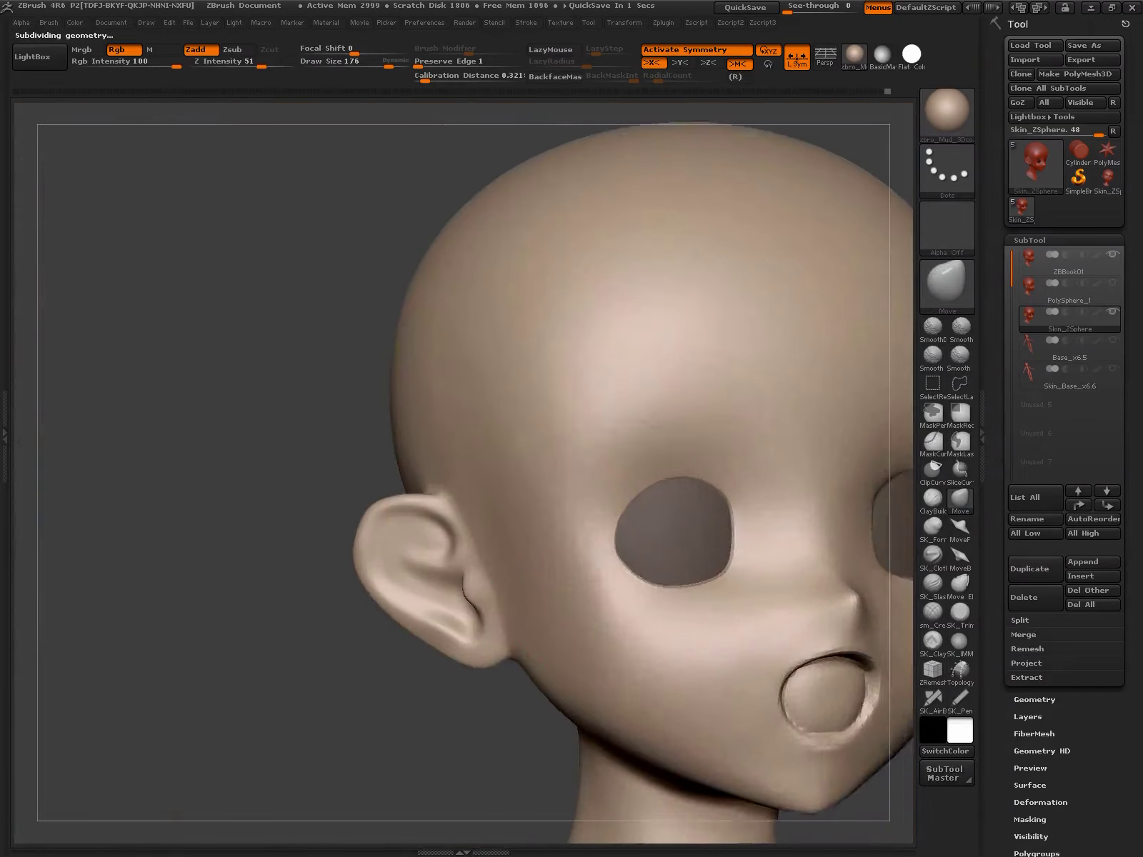
left_click(932, 526)
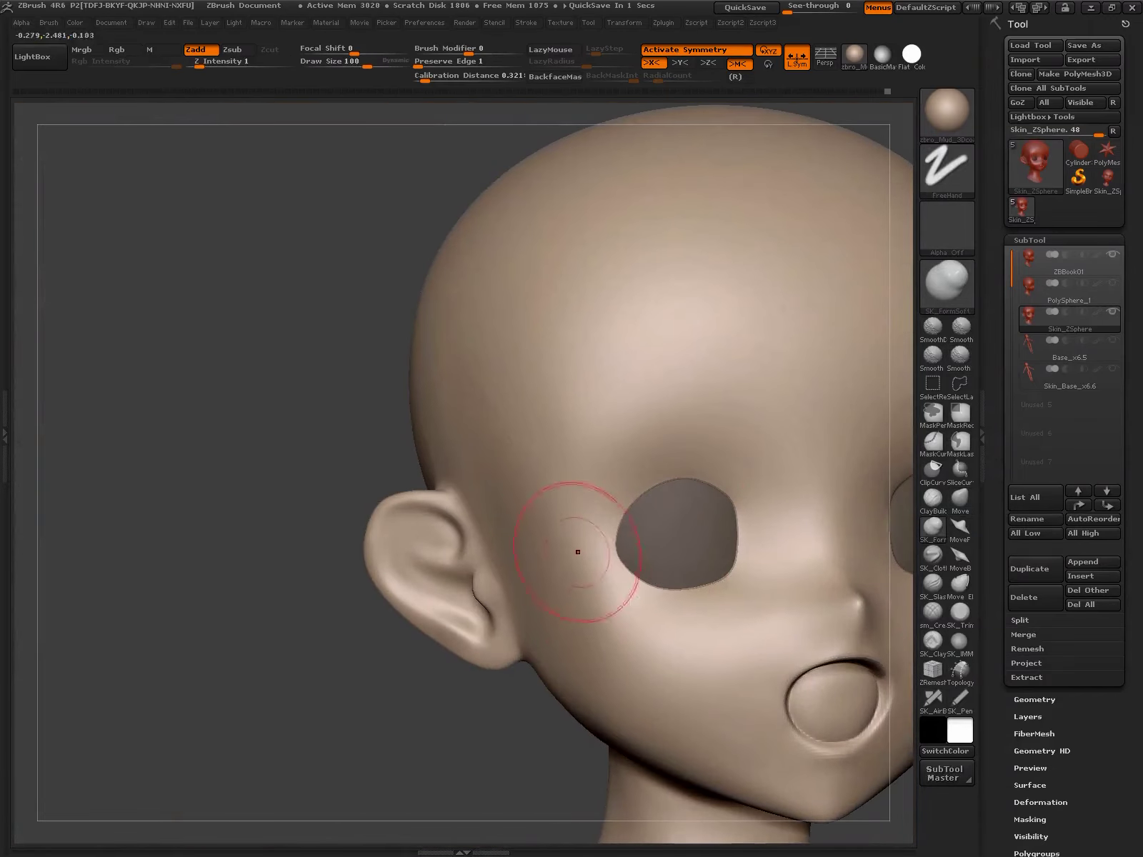
left_click_drag(577, 545, 846, 582)
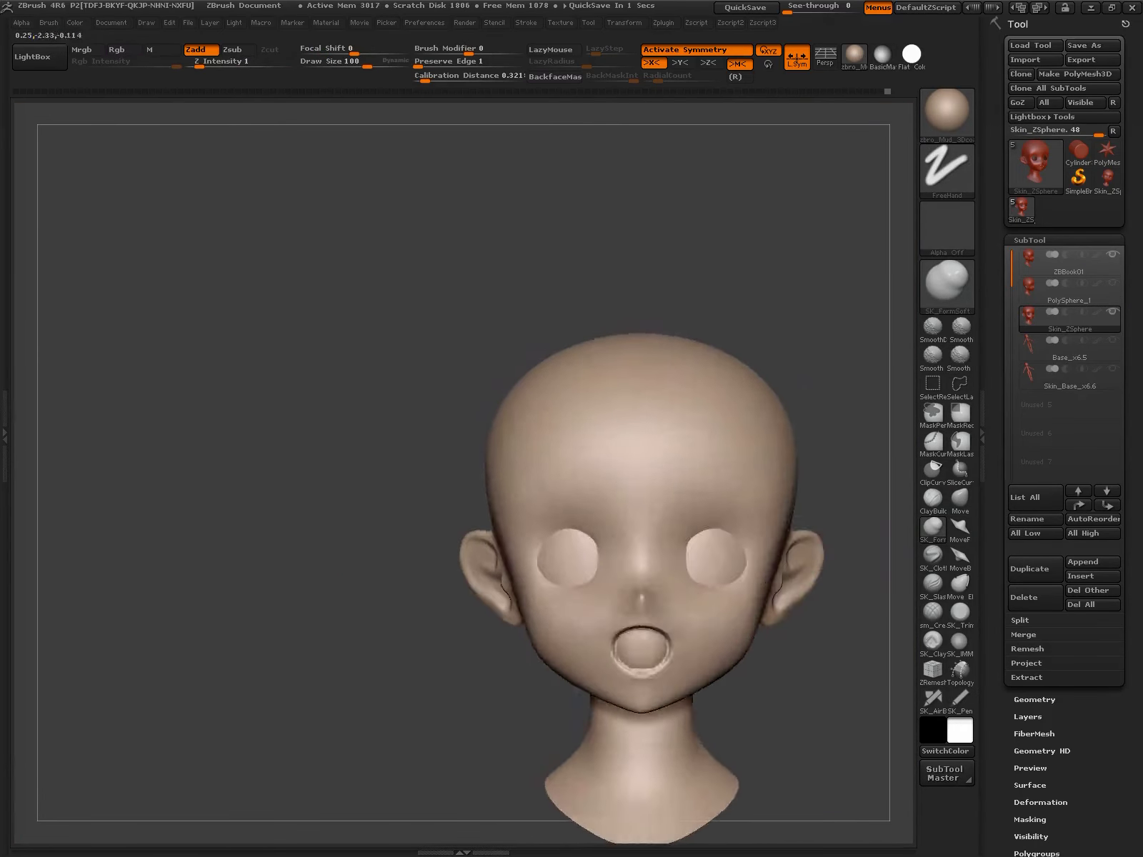
key("shift+f")
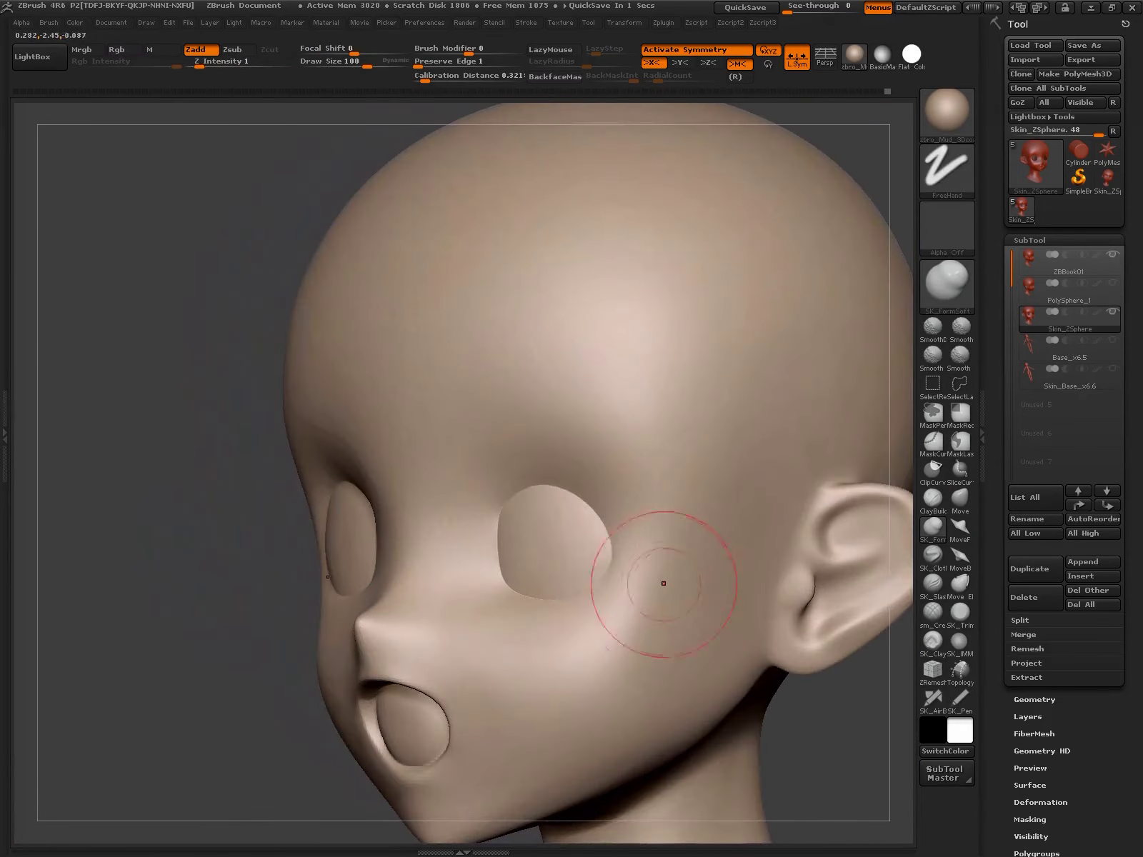
key("shift")
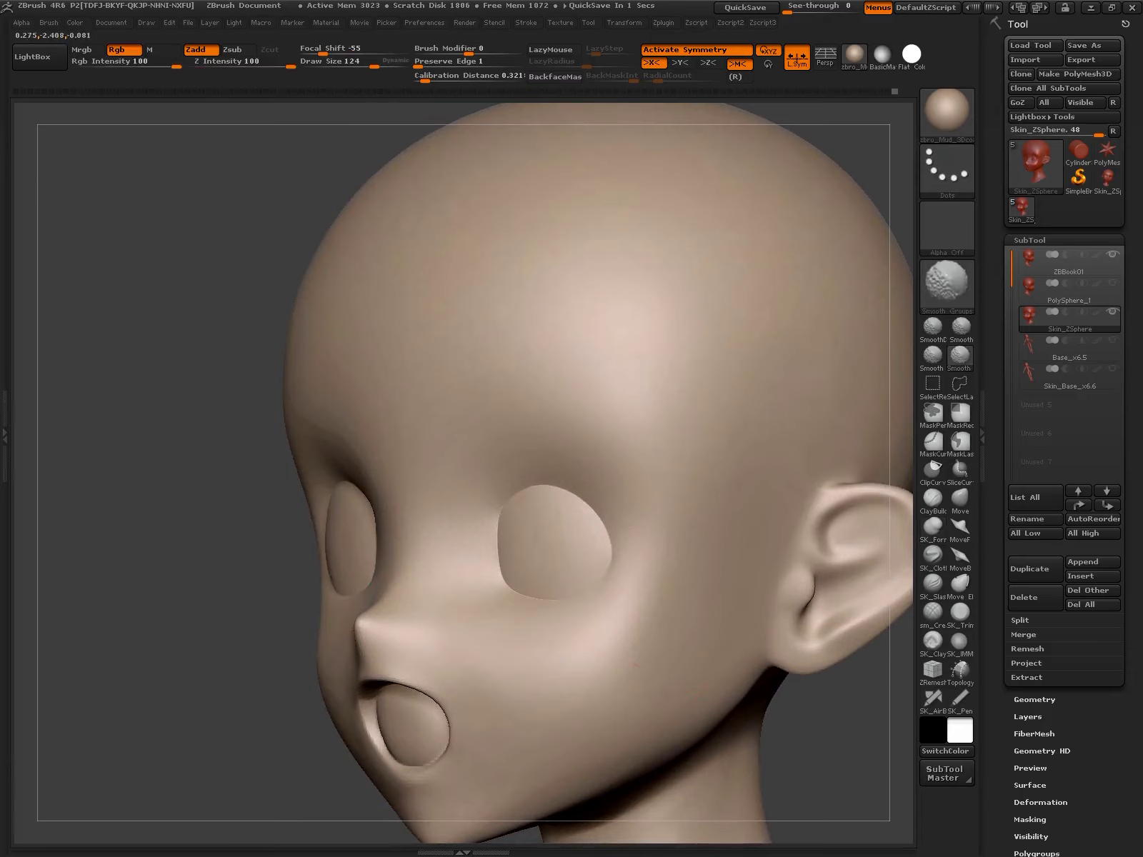
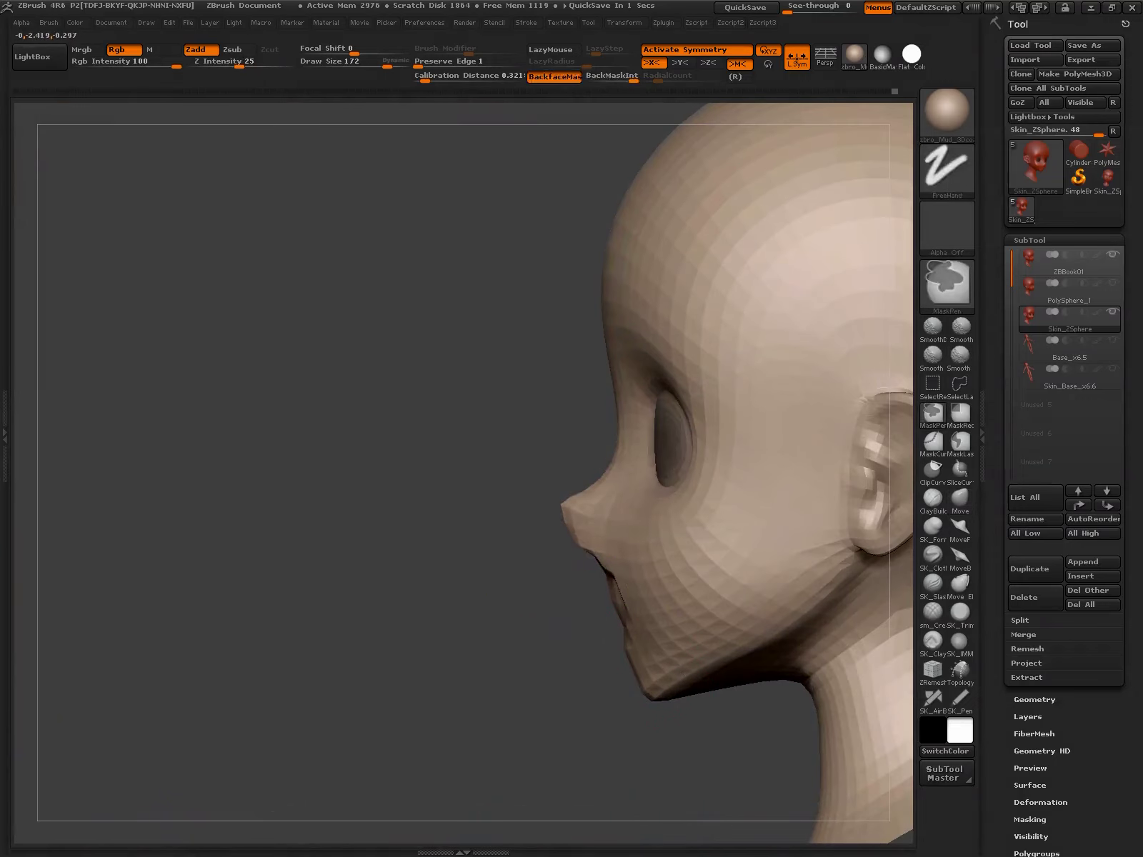
- Mask a region beside the nose and drop the head to a lower subdivision level
left_click_drag(575, 575, 556, 495, "ctrl")
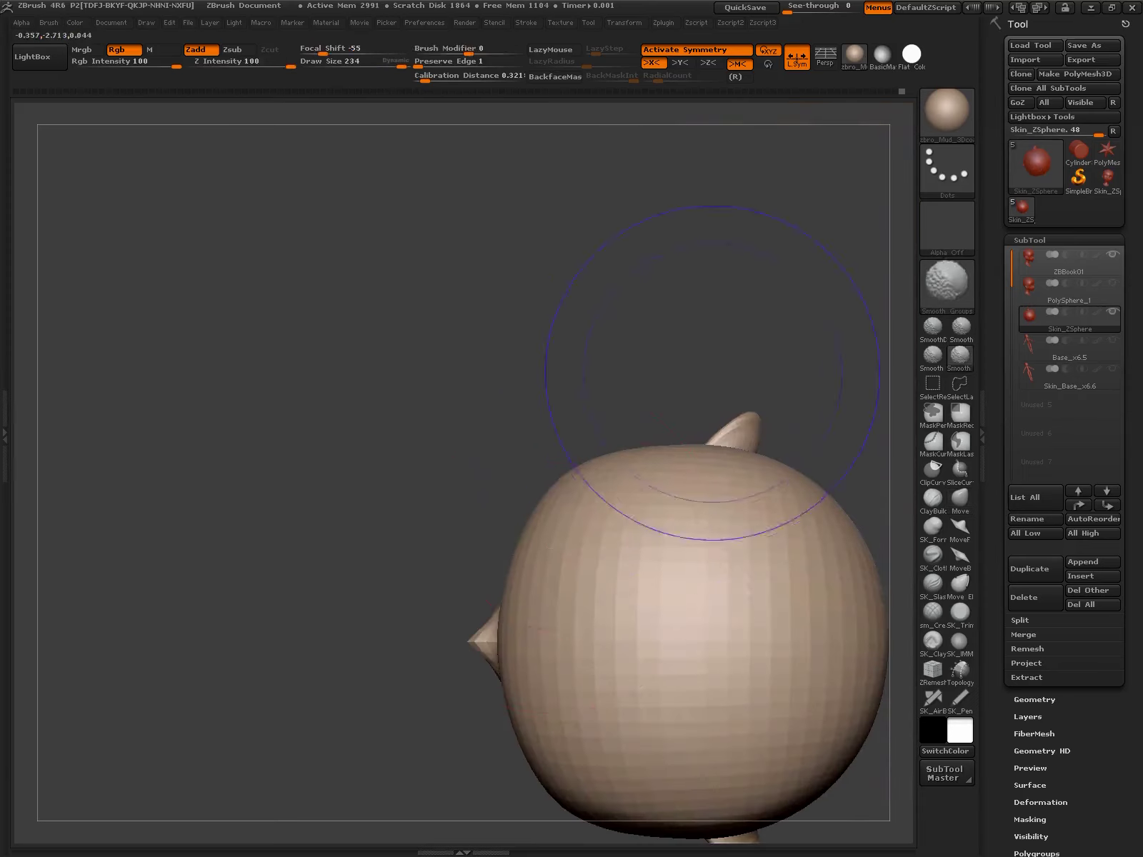
key("ctrl+d")
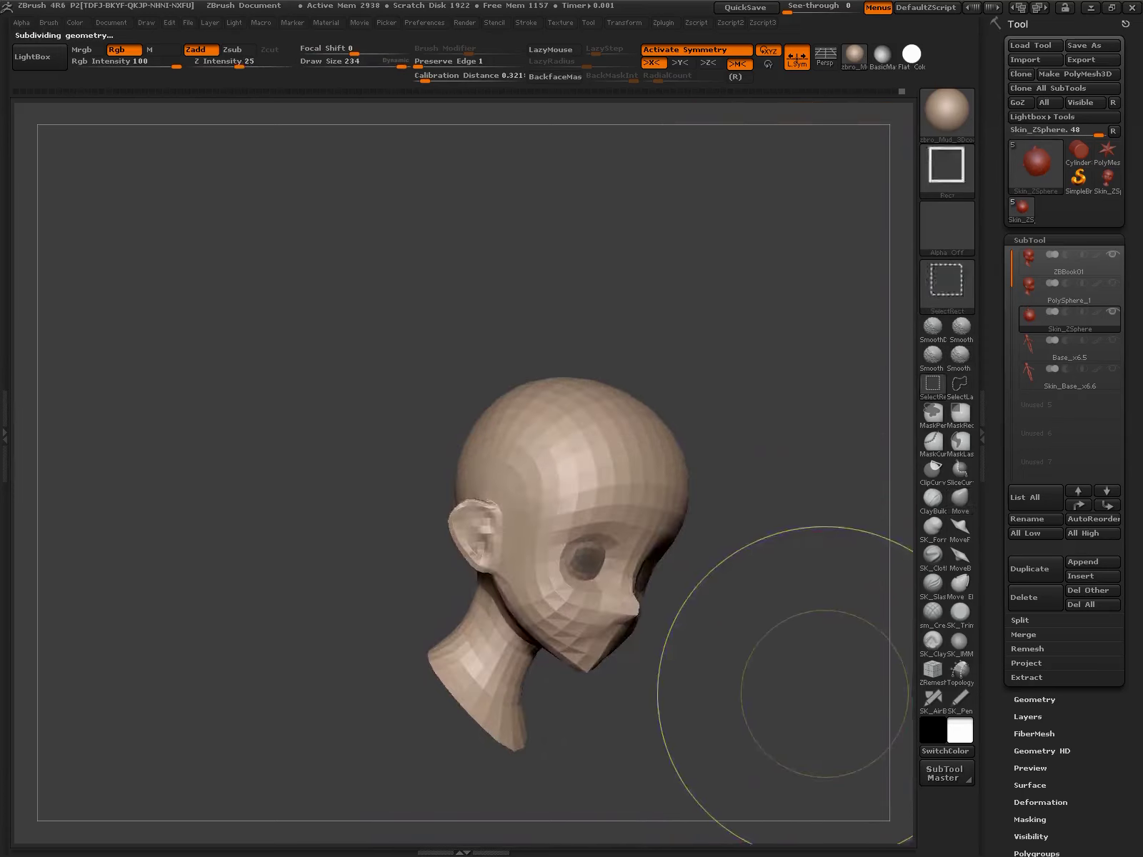
left_click_drag(791, 740, 786, 743)
left_click_drag(617, 500, 595, 613)
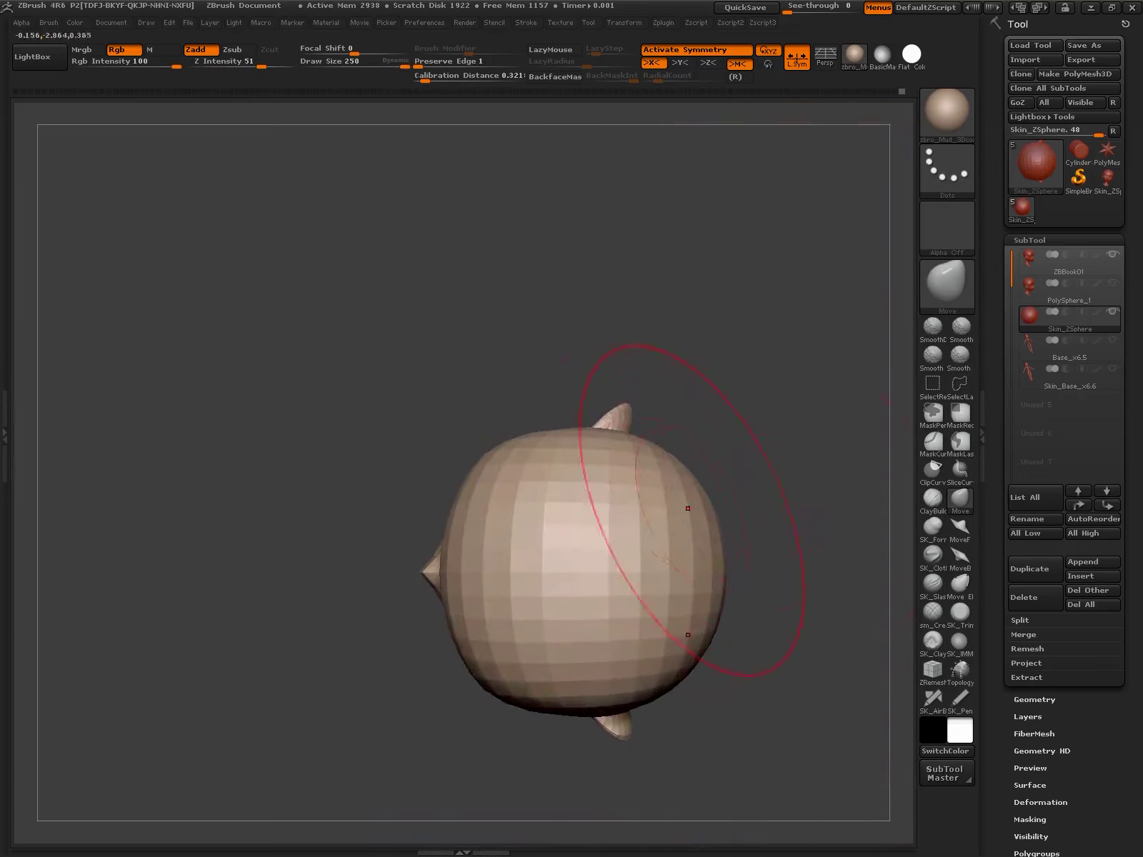
- Mask the ear polygroup and reshape the ear with the Move brush
key("ctrl")
left_click(595, 614, "ctrl+shift")
left_click(543, 528, "ctrl")
left_click(543, 528, "ctrl+shift")
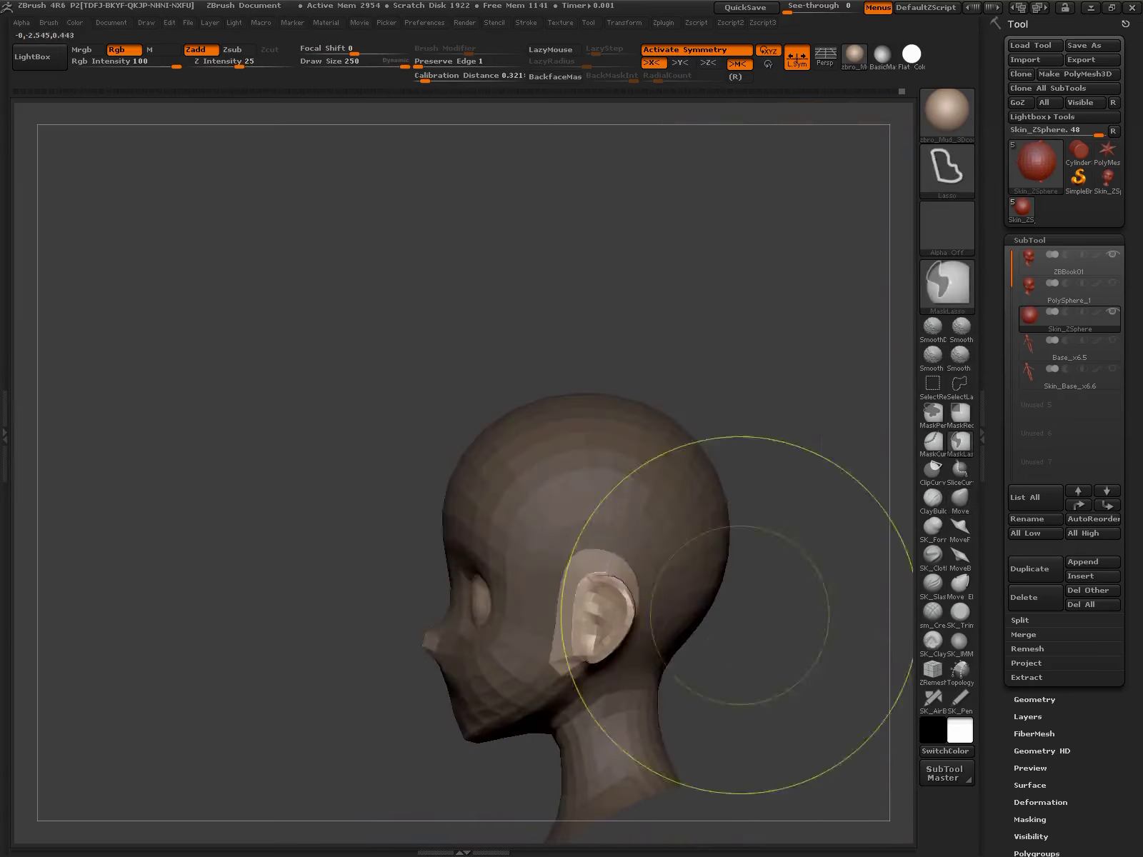
key("b")
key("m")
key("v")
left_click_drag(710, 565, 707, 543)
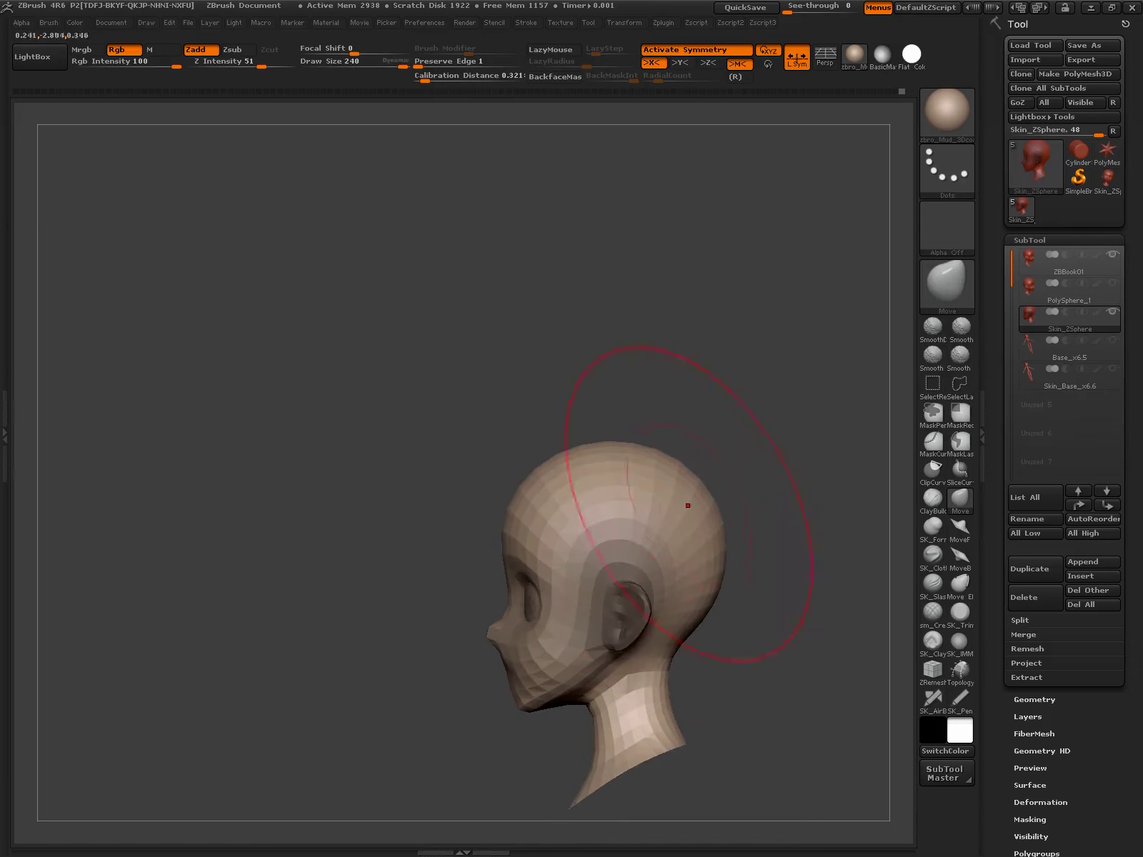
mouse_move(550, 494)
left_mouse_down()
mouse_move(617, 502)
mouse_move(693, 549)
mouse_move(656, 629)
mouse_move(447, 739)
mouse_move(574, 472)
left_mouse_up()
- Subdivide the head, turn on Polyframe, and switch to the Skin_ZSphere head
key("ctrl+d")
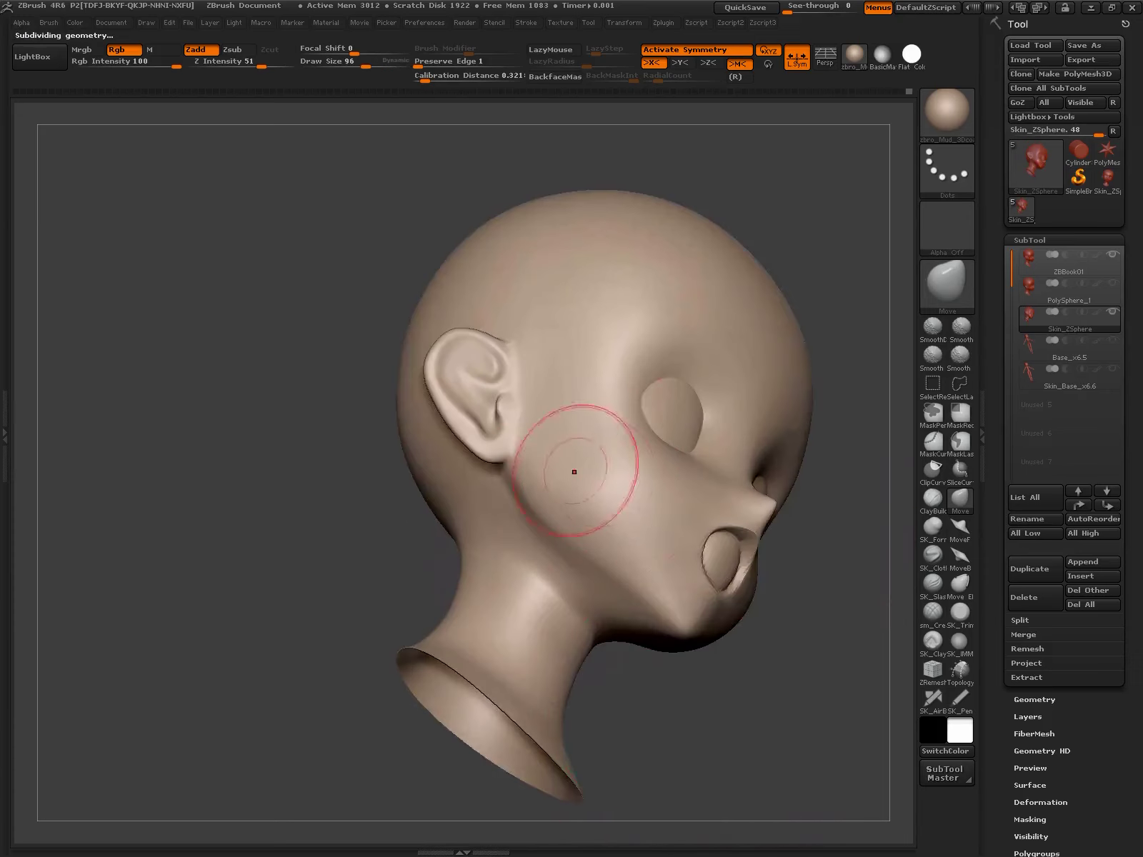
mouse_move(739, 634)
left_mouse_down("alt")
mouse_move(701, 484)
mouse_move(803, 612)
left_mouse_up("alt")
key("shift+f")
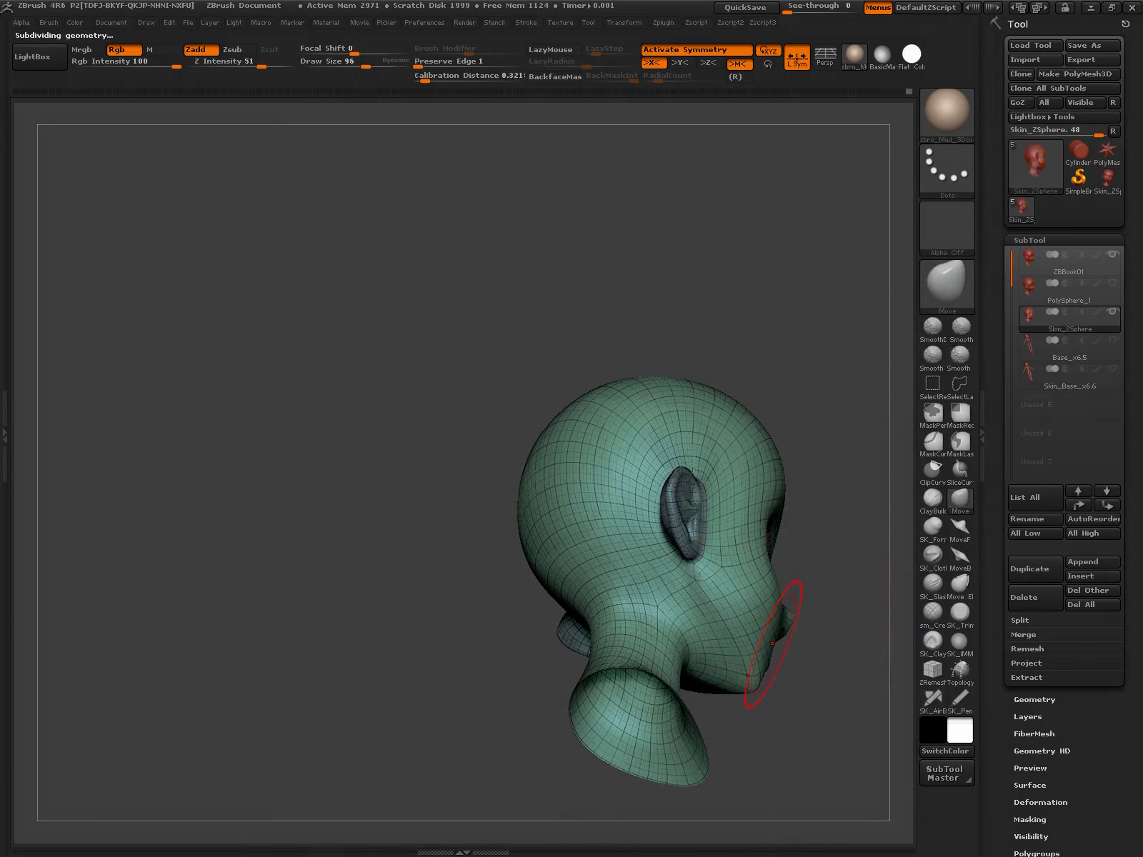
left_click_drag(772, 644, 883, 571)
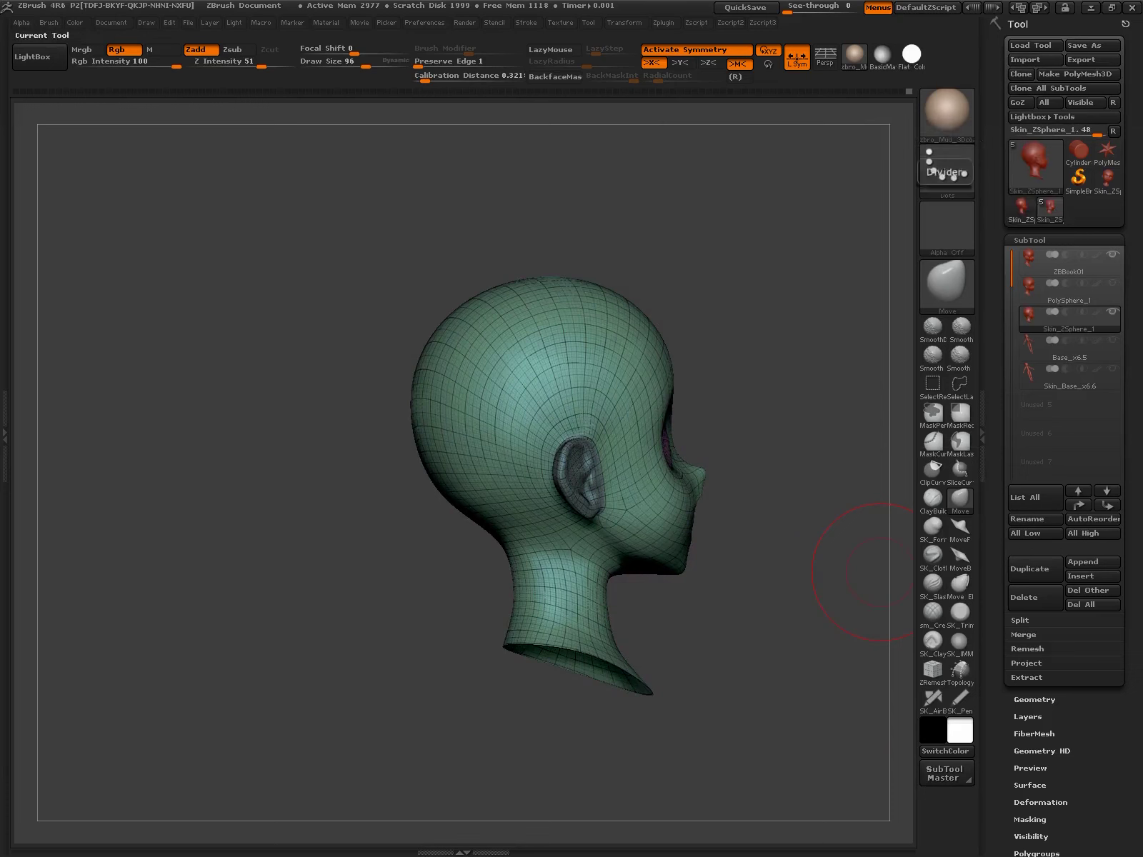
left_click(1020, 73)
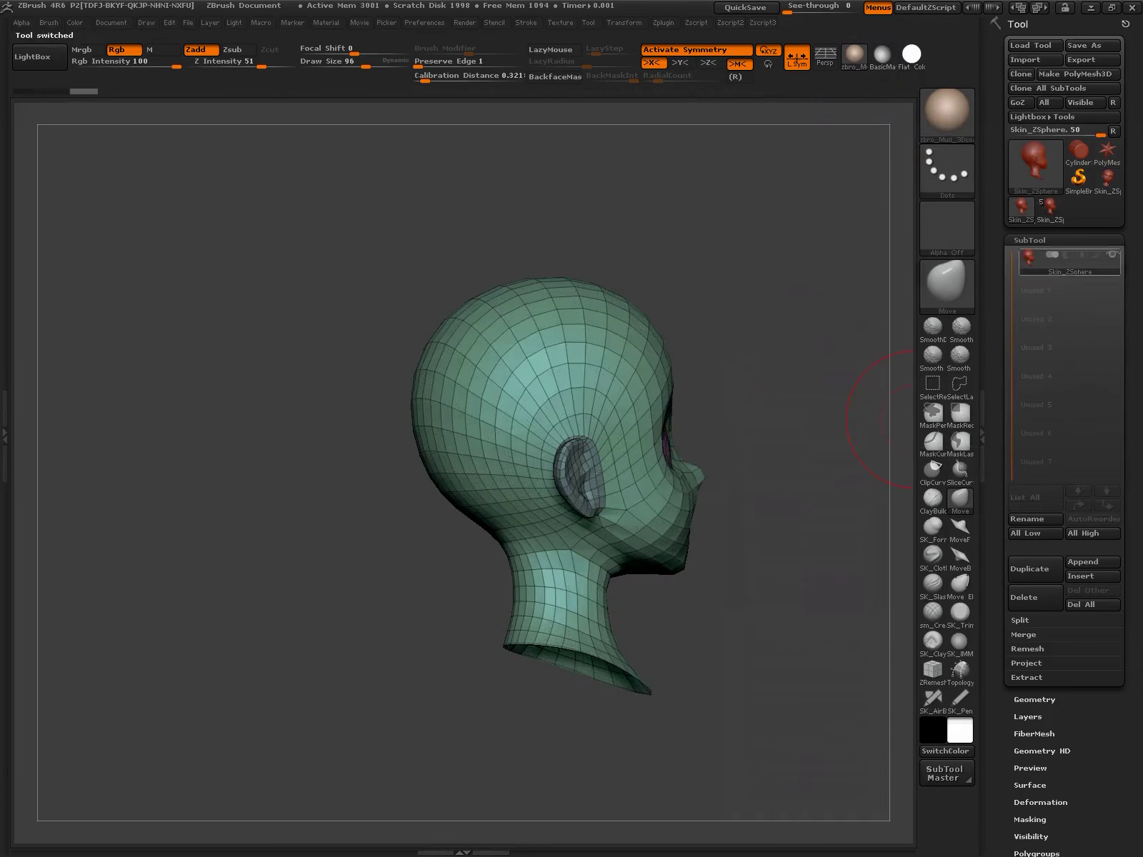
- Select the ZSphere topology subtool, reduce the draw size, and frame the neck
left_click(907, 651)
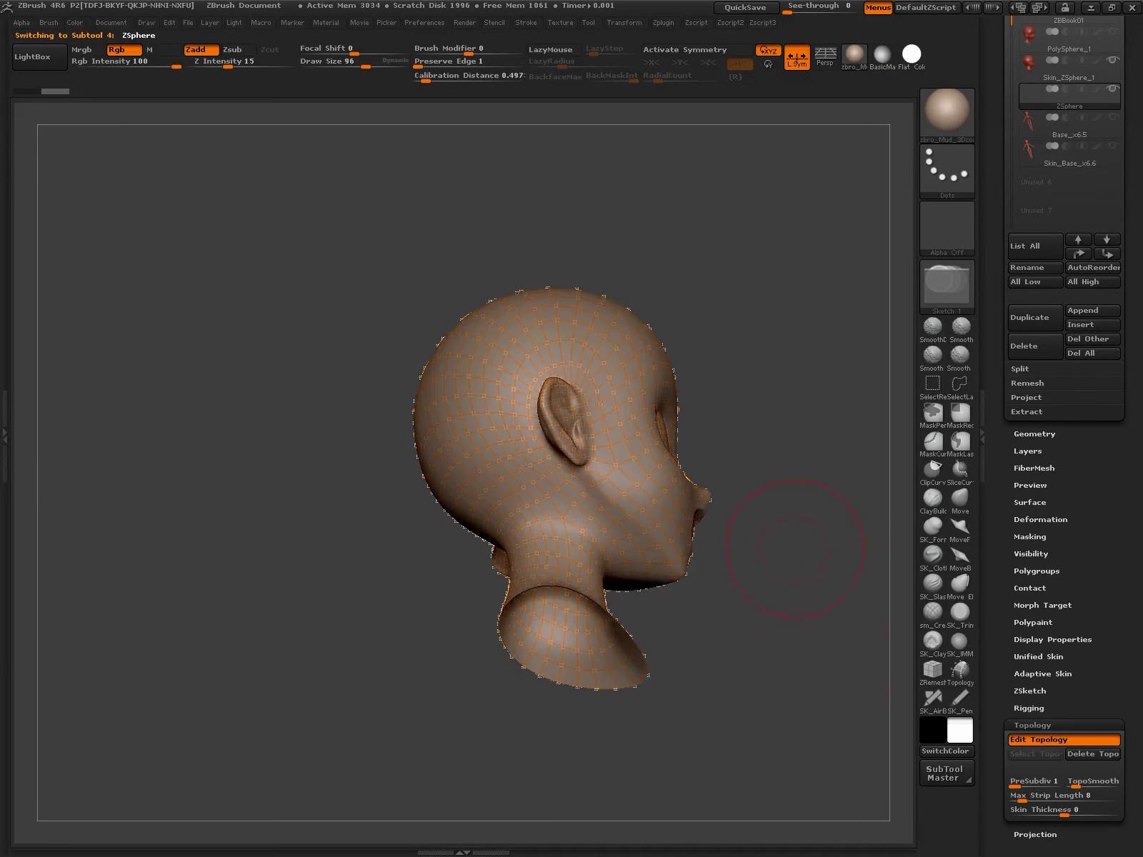
left_click_drag(795, 548, 739, 485)
left_click_drag(850, 430, 767, 430)
mouse_move(650, 459)
left_mouse_down()
mouse_move(632, 456)
mouse_move(633, 376)
left_mouse_up()
left_click_drag(867, 184, 536, 541)
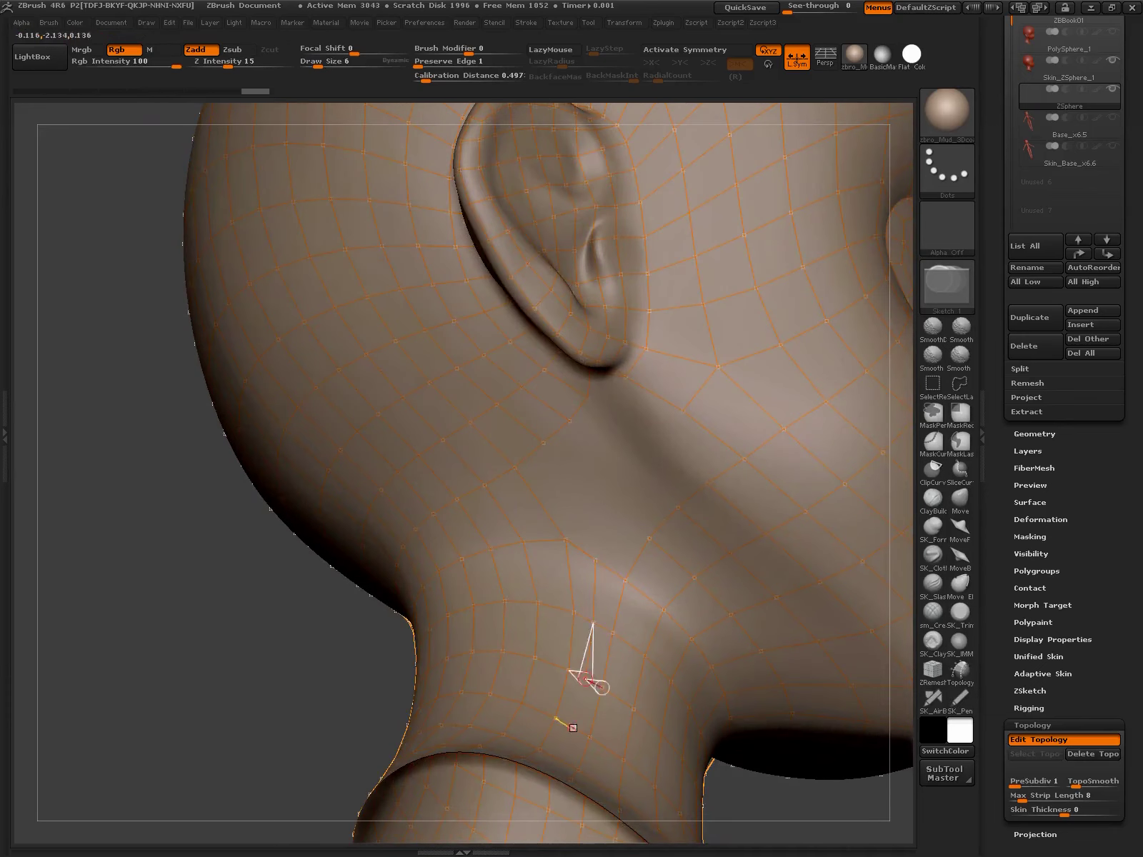
mouse_move(589, 678)
left_mouse_down()
mouse_move(653, 550)
mouse_move(607, 675)
mouse_move(656, 396)
left_mouse_up()
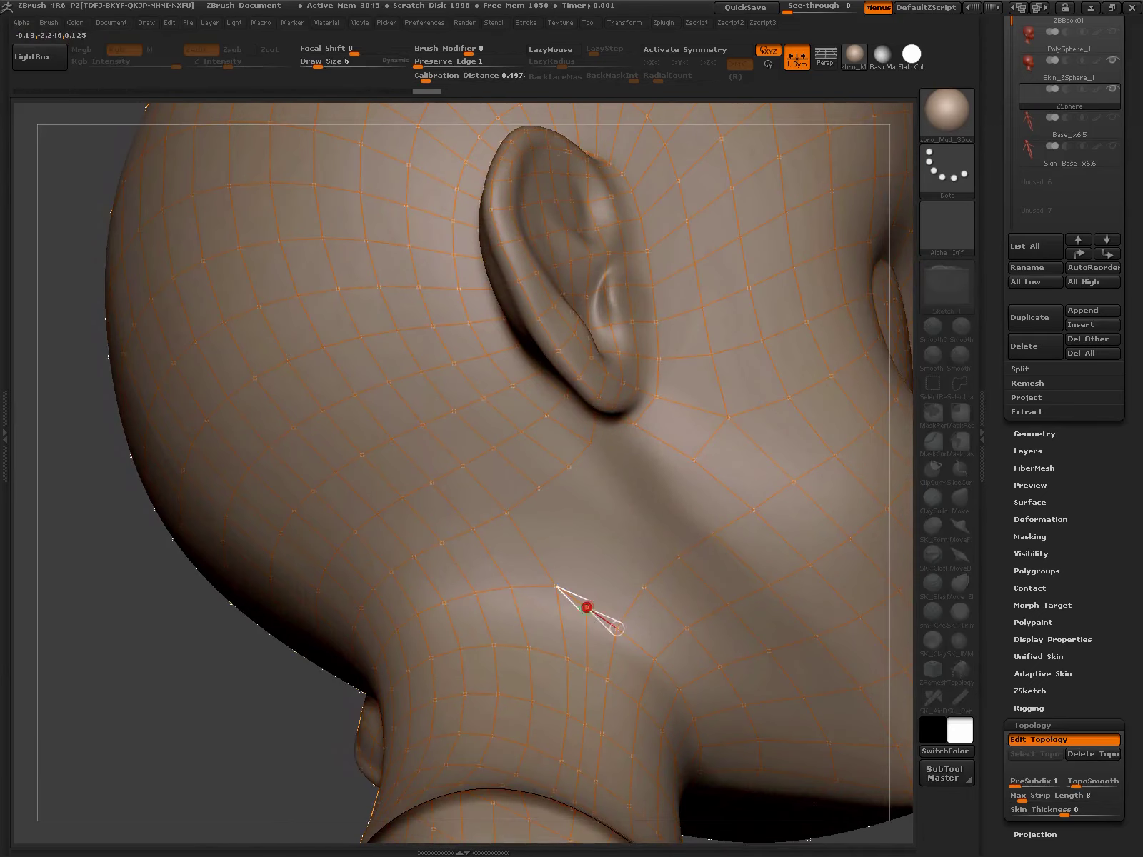
- Draw new topology edges and points across the neck, then inspect them
left_click_drag(587, 607, 607, 564)
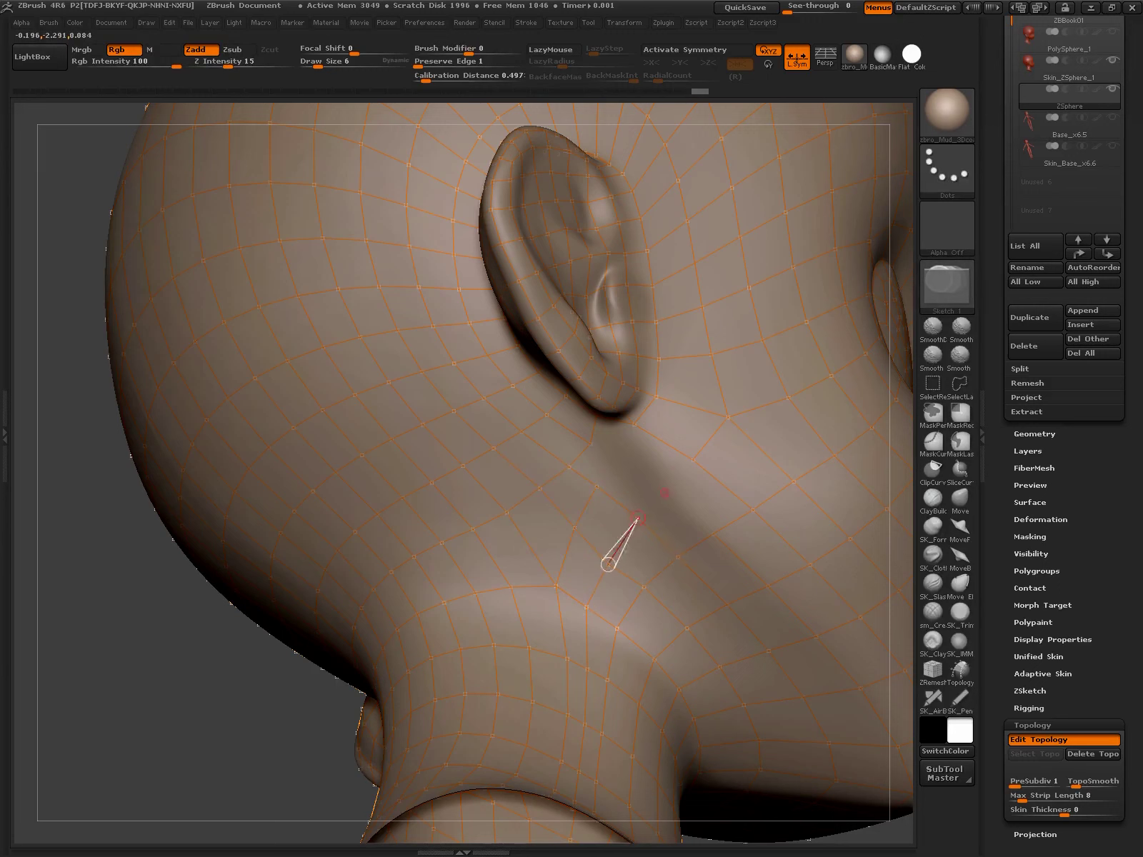
left_click_drag(665, 493, 713, 534)
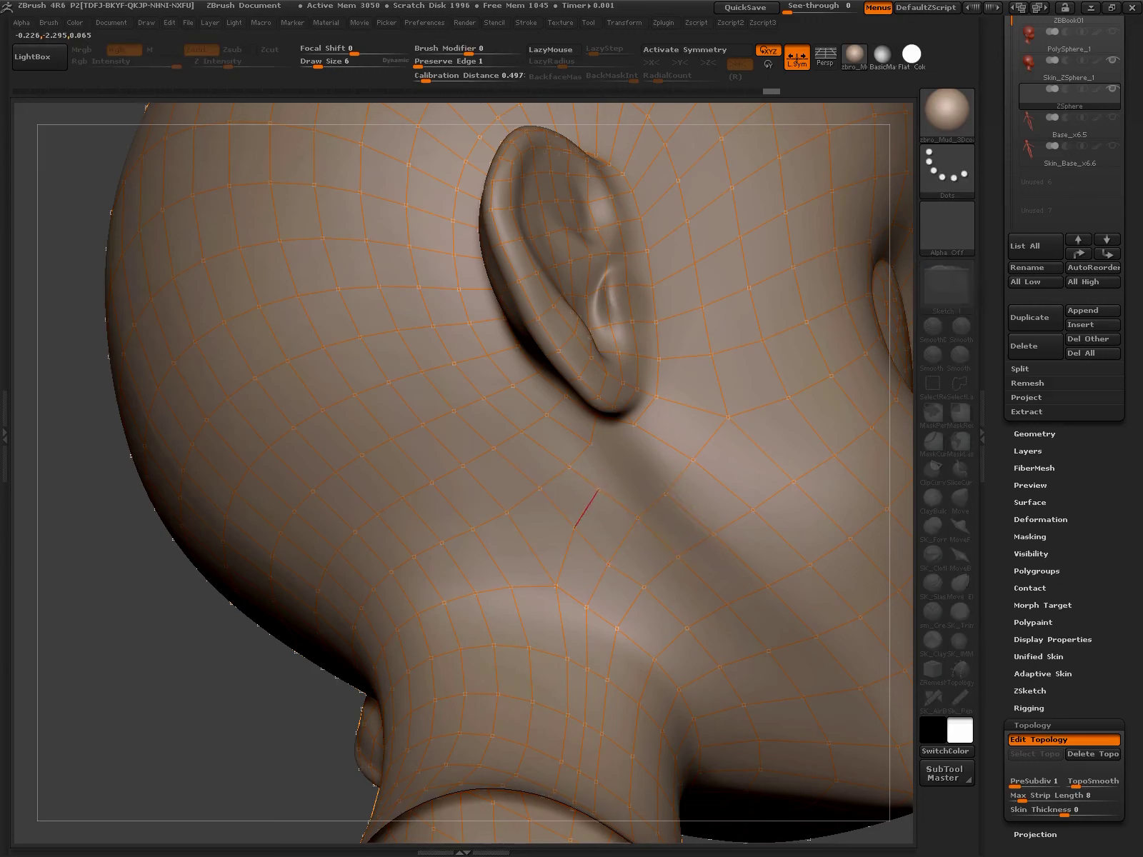
left_click_drag(575, 528, 575, 527)
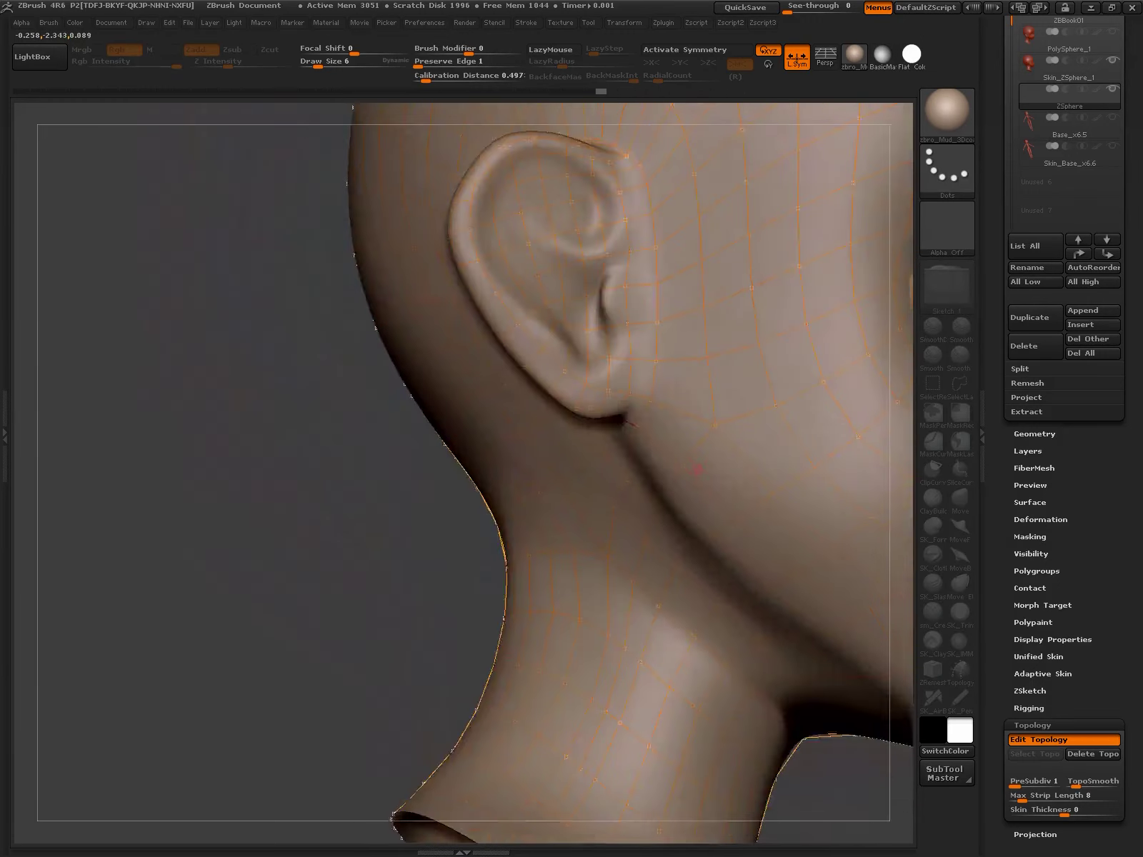
mouse_move(620, 460)
left_mouse_down()
mouse_move(687, 458)
mouse_move(677, 461)
left_mouse_up()
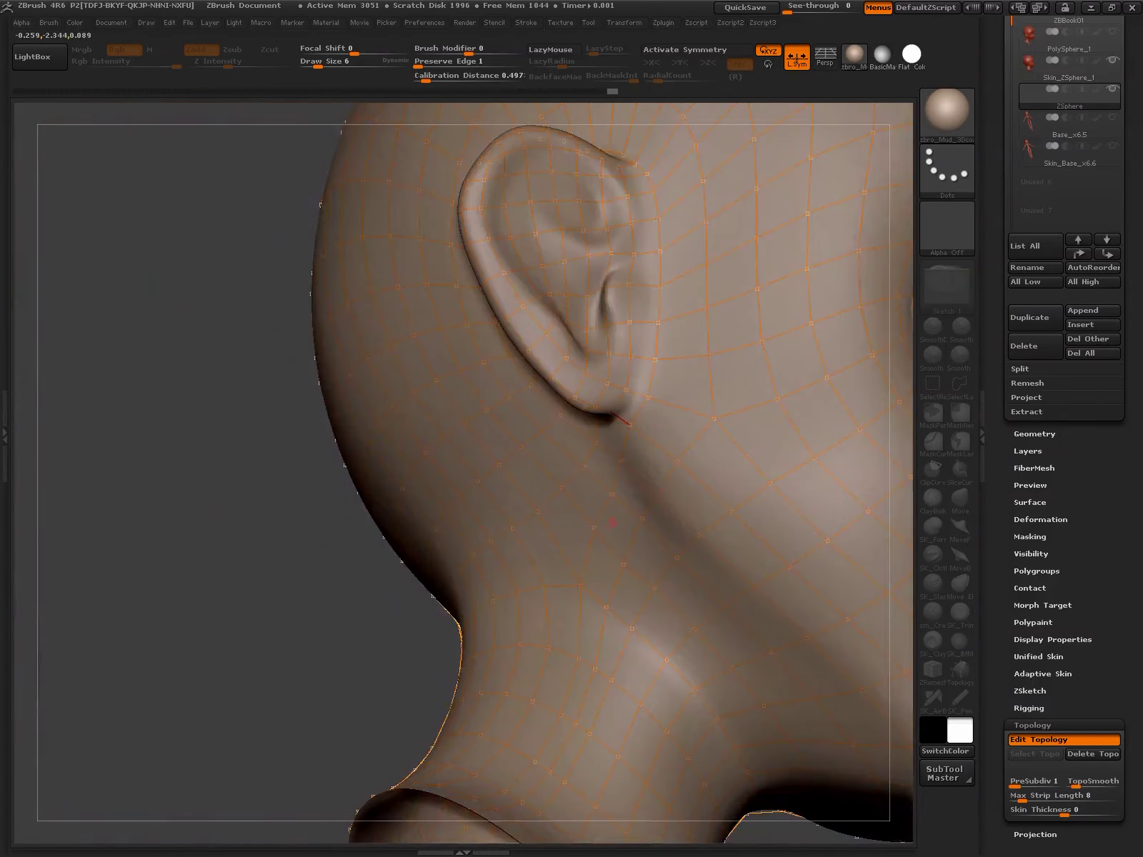
mouse_move(612, 523)
left_mouse_down()
mouse_move(602, 566)
mouse_move(782, 443)
mouse_move(757, 565)
mouse_move(692, 628)
left_mouse_up()
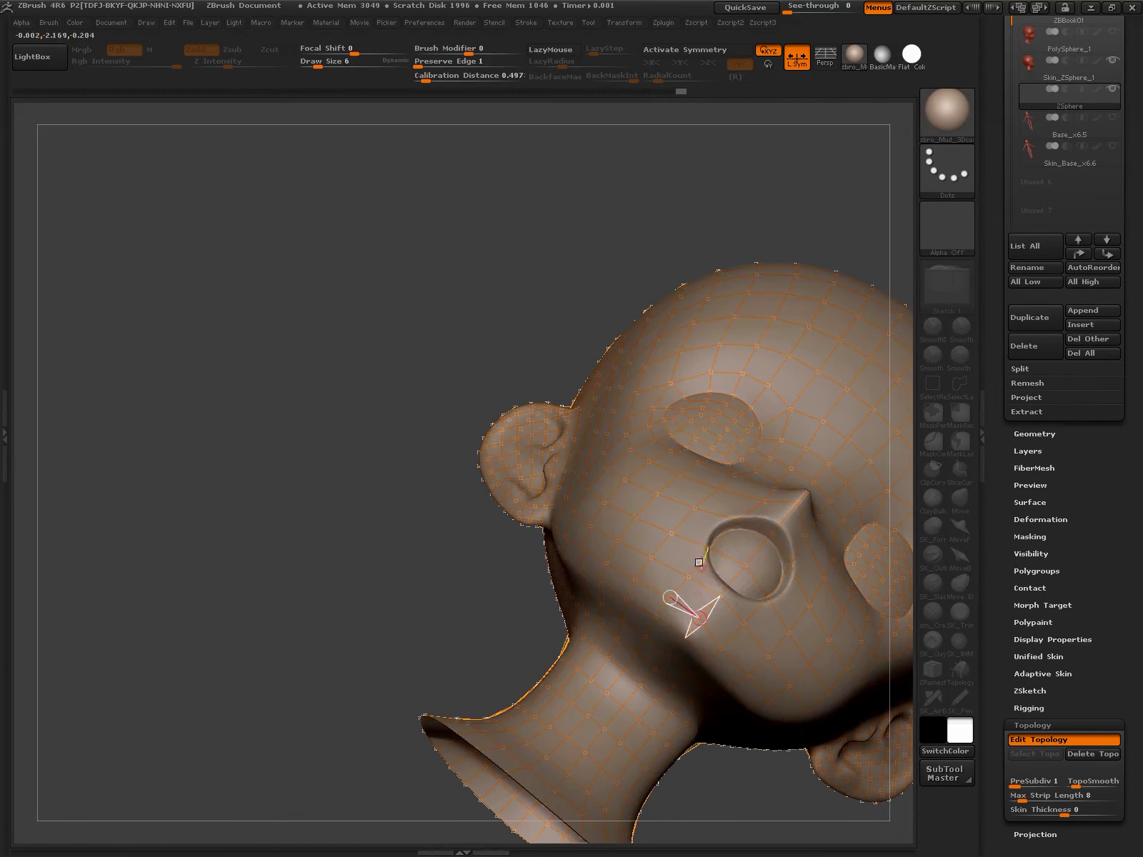
- Orbit around the head and preview the skinned topology mesh with A
left_click_drag(704, 586, 715, 572)
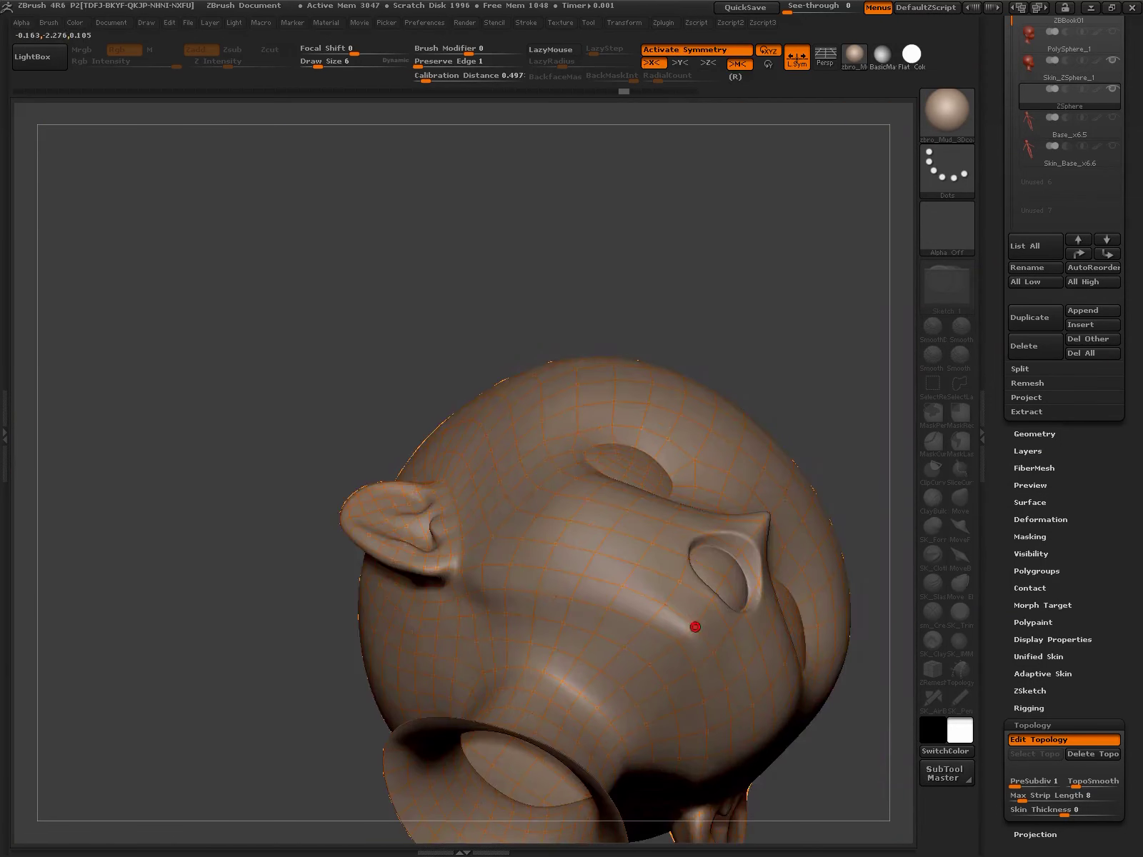
mouse_move(695, 626)
left_mouse_down()
mouse_move(691, 650)
mouse_move(671, 599)
left_mouse_up()
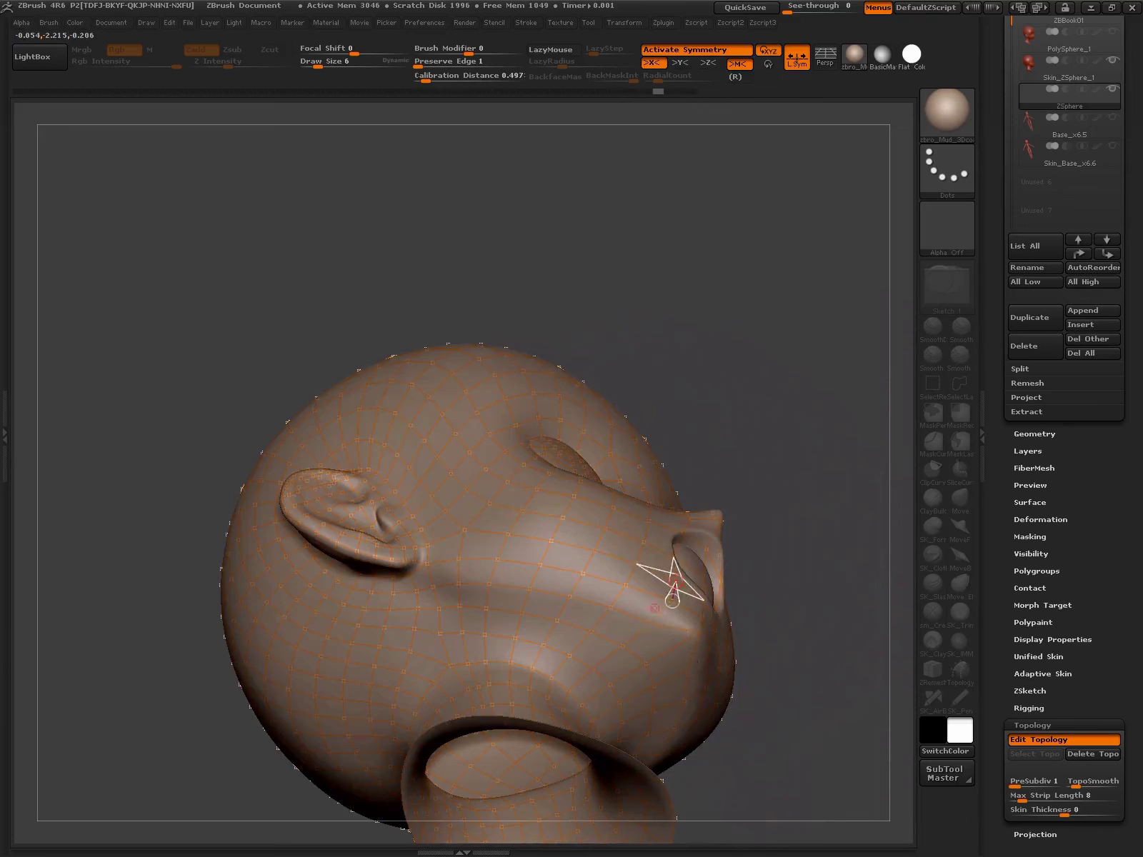
left_click_drag(572, 591, 579, 651)
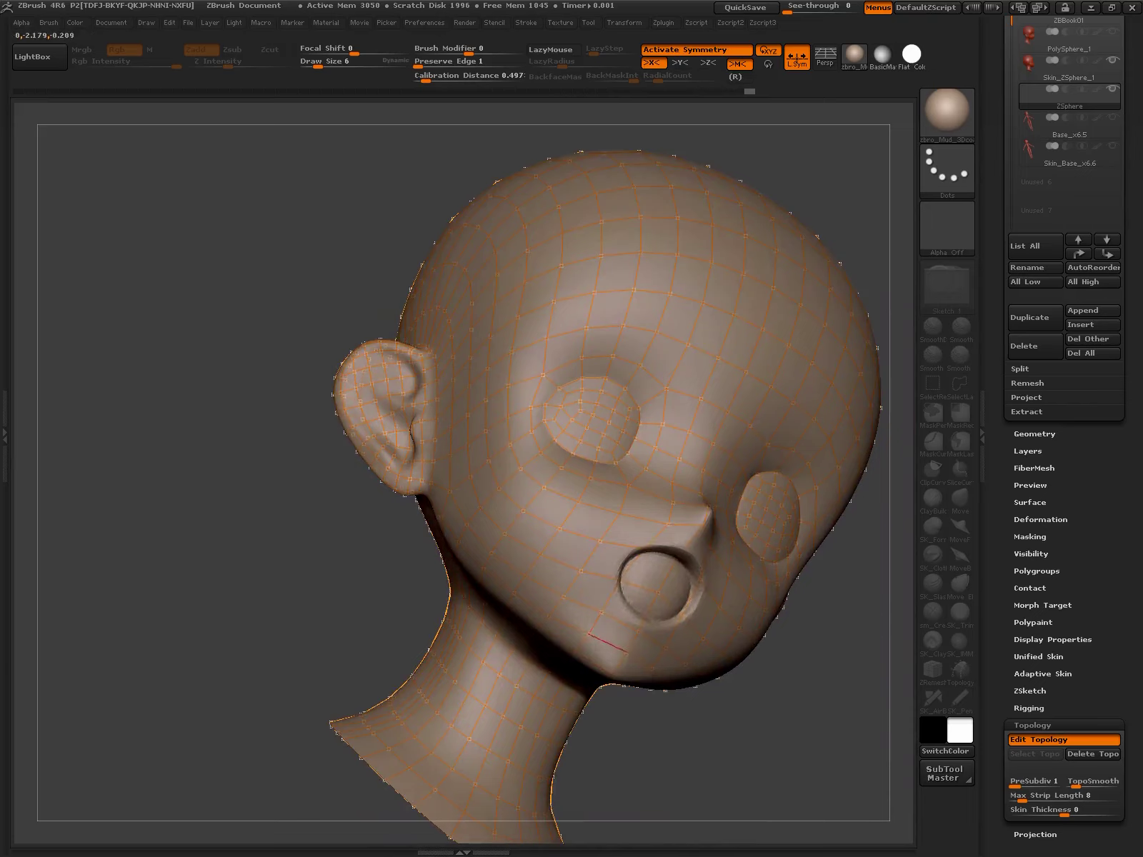
left_click_drag(422, 425, 429, 500)
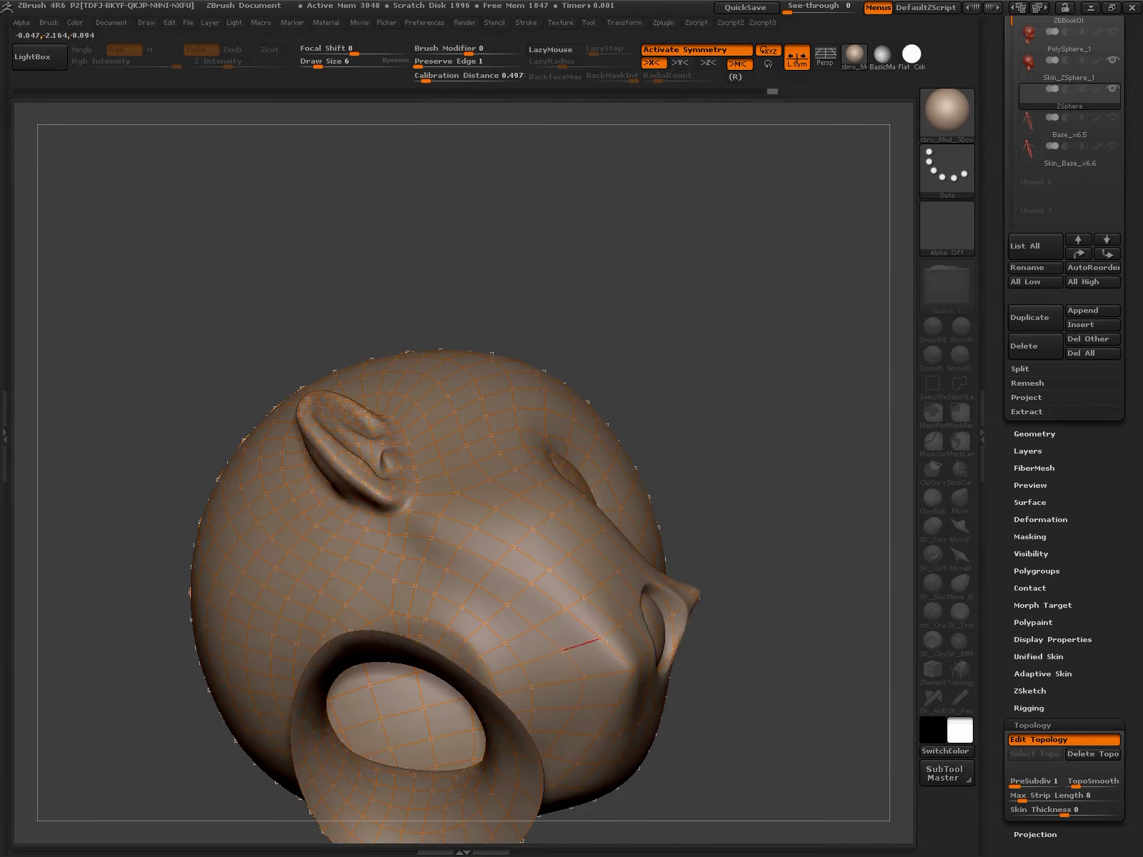
left_click_drag(563, 642, 660, 612)
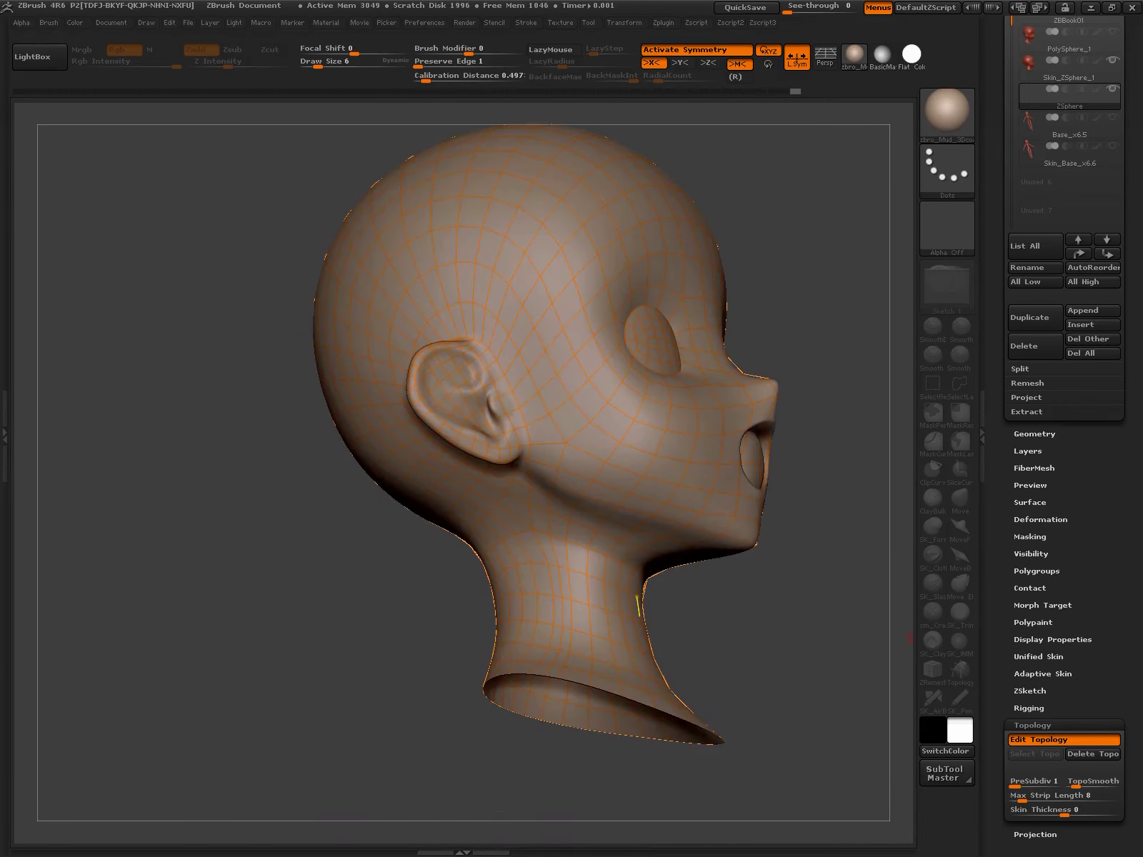
key("a")
left_click_drag(800, 611, 875, 611)
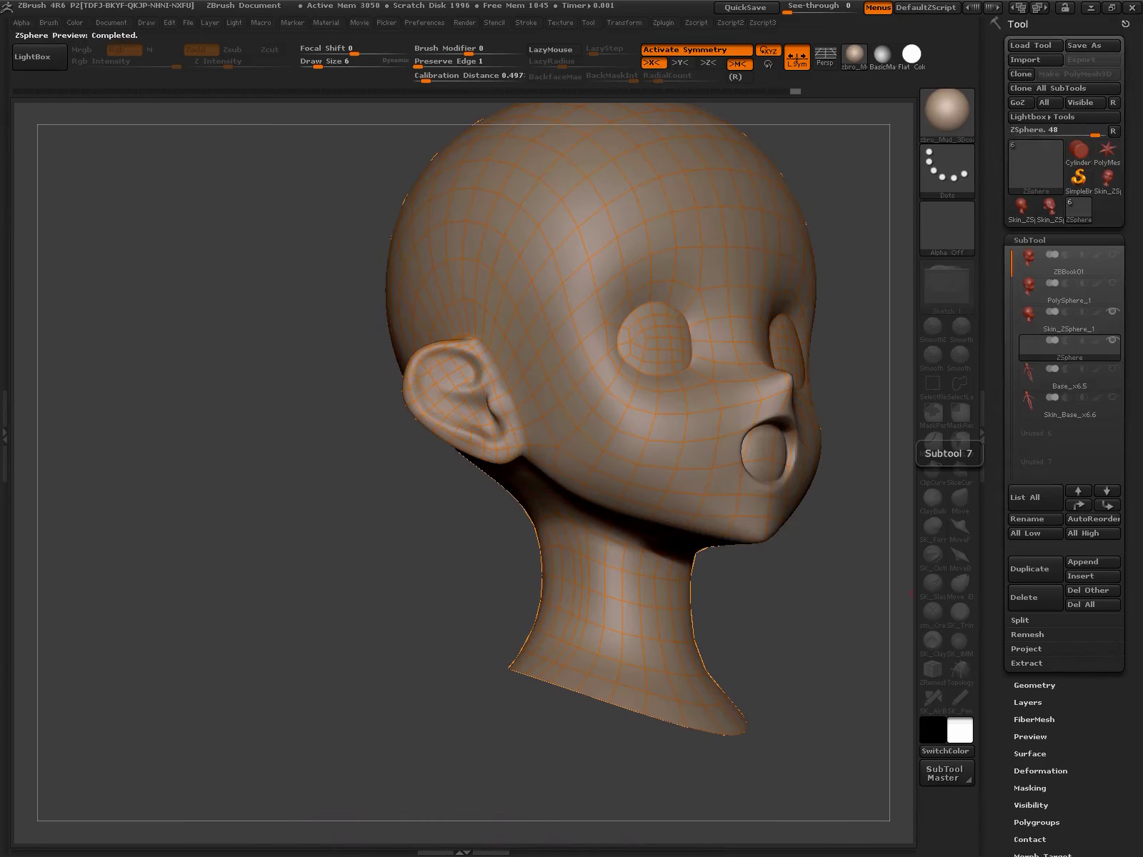
- Create a skin mesh from the topology and add it as a new subtool
left_click(1079, 575)
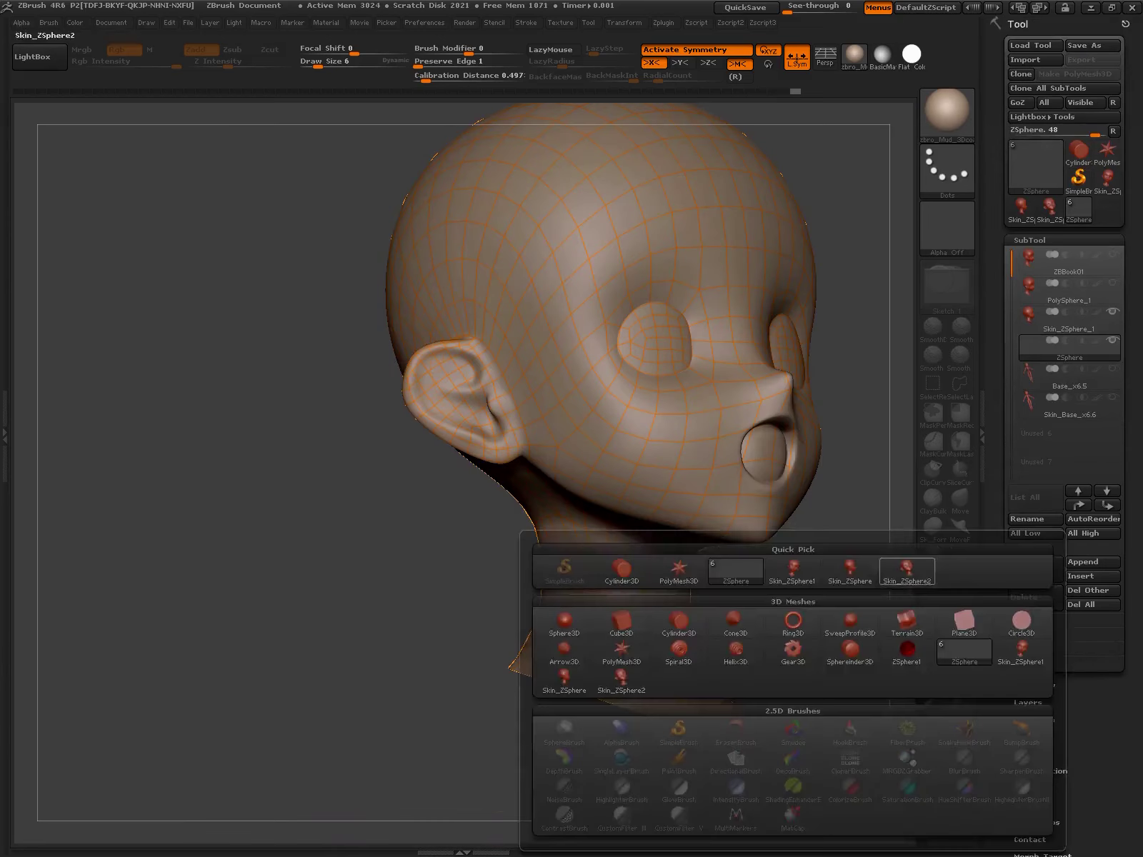
left_click(906, 492)
left_click_drag(454, 472, 400, 486)
left_click_drag(214, 357, 511, 422, "alt")
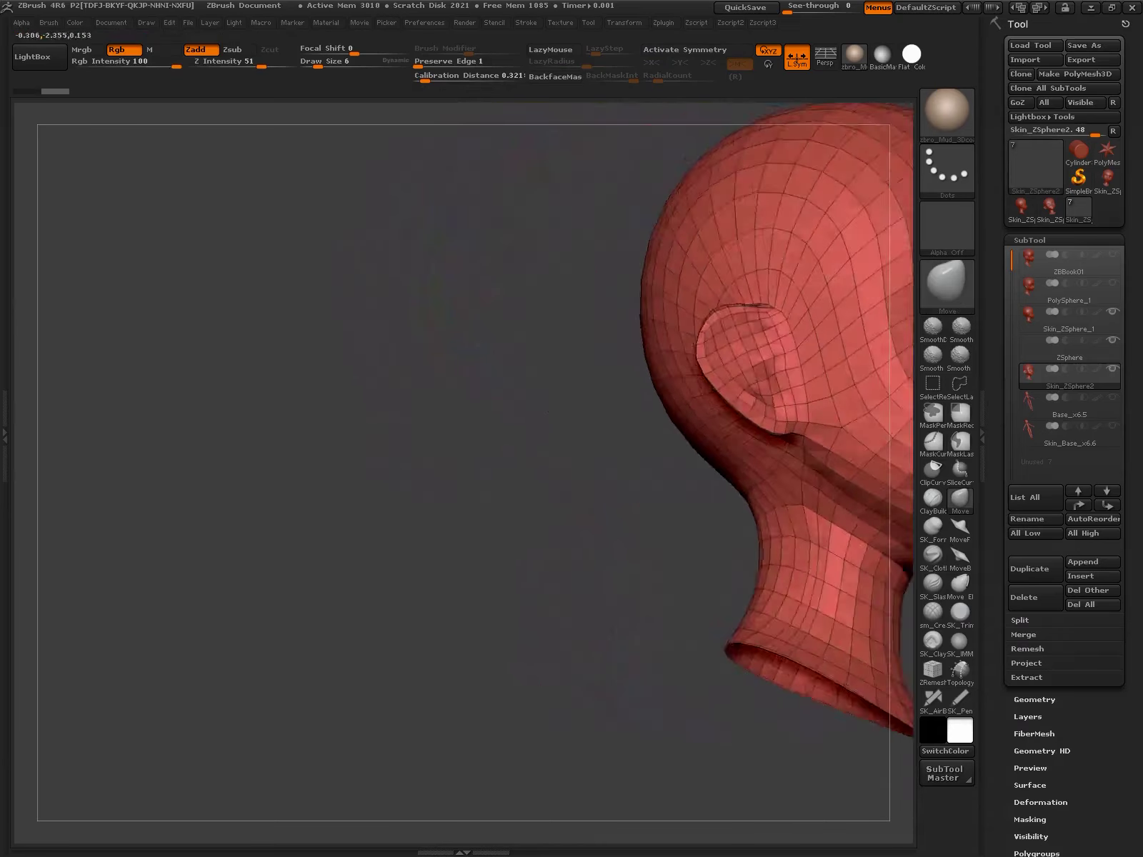
mouse_move(143, 429)
left_mouse_down()
mouse_move(272, 435)
mouse_move(143, 443)
left_mouse_up()
left_click_drag(714, 679, 749, 524, "alt")
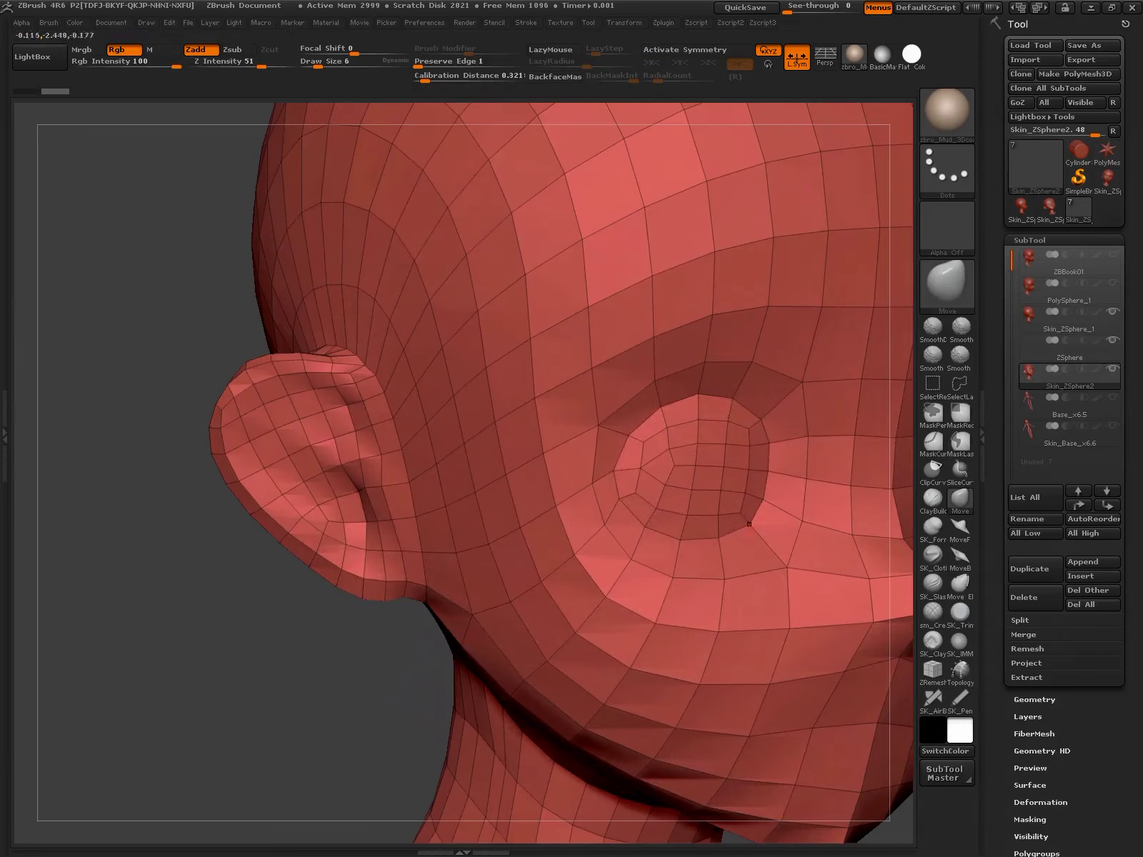
- Group the head apart from the eye sockets so the eye areas form their own polygroup
left_click(628, 454, "ctrl+shift")
key("space")
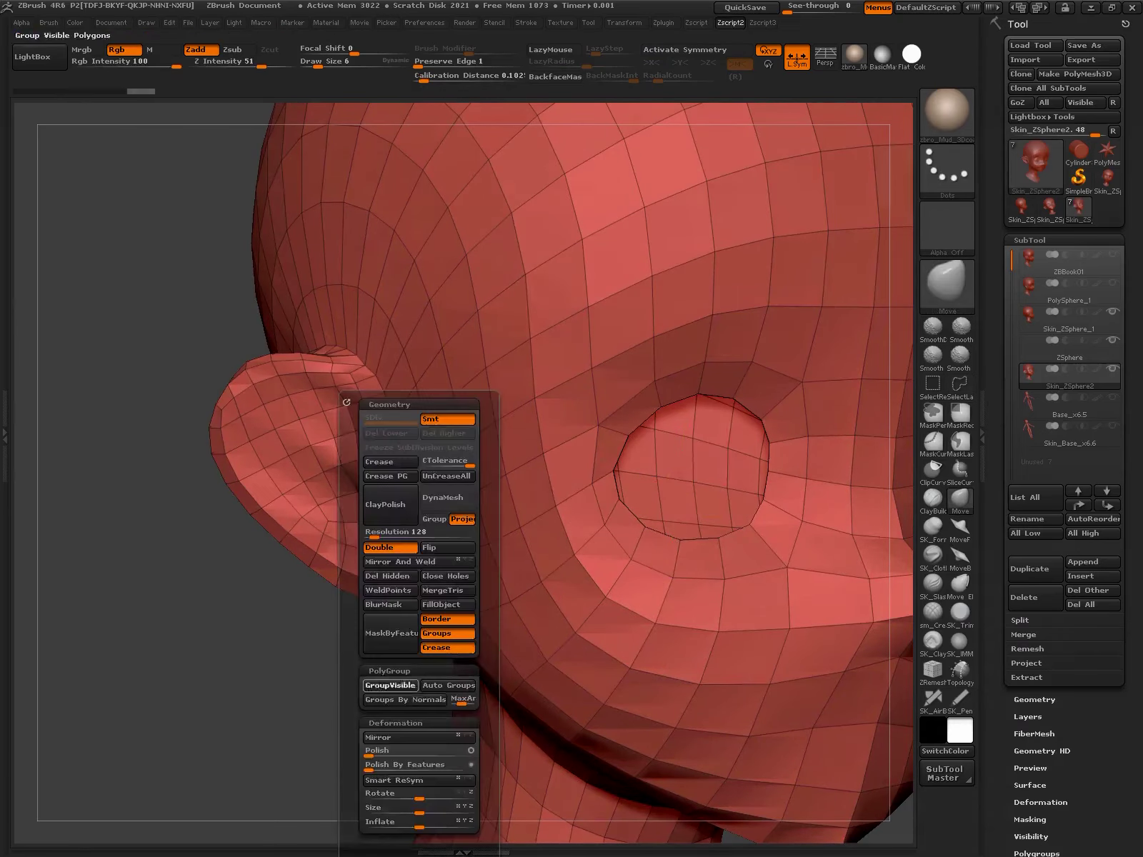
left_click(390, 685)
key("space")
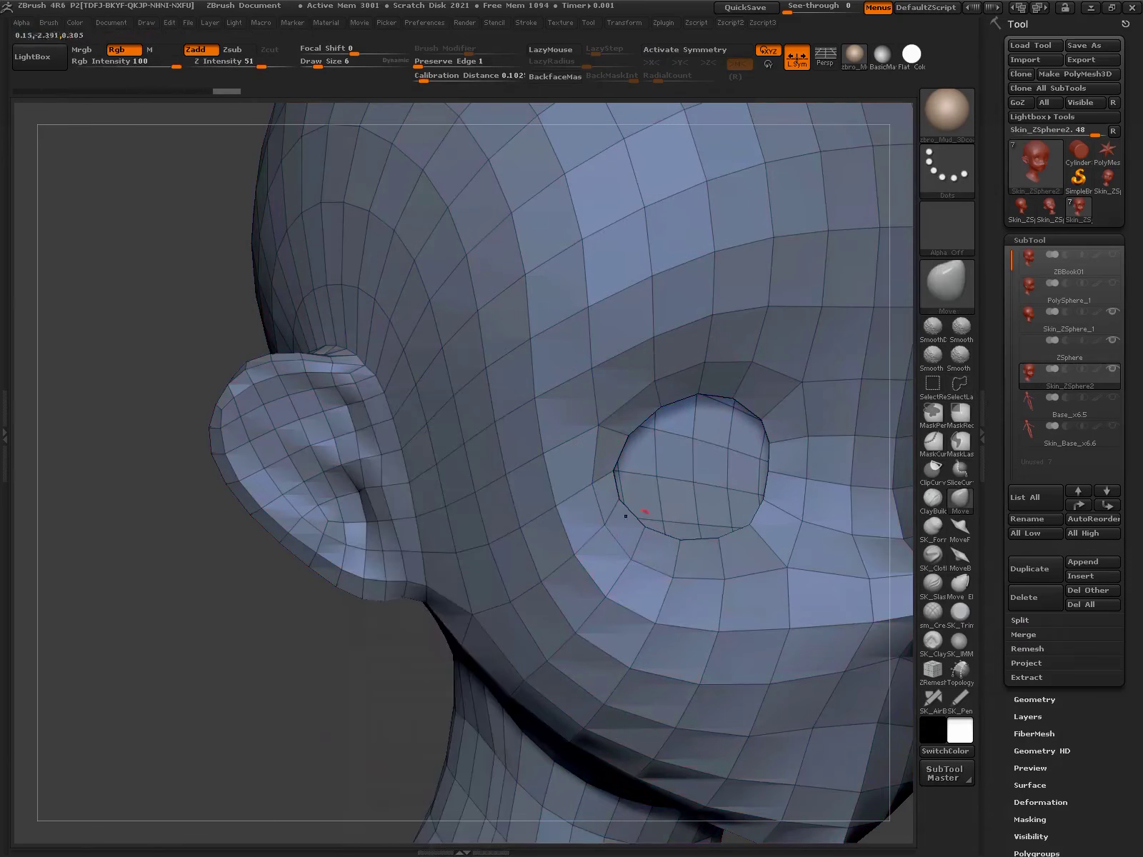
left_click(672, 479, "ctrl+shift")
key("f")
key("space")
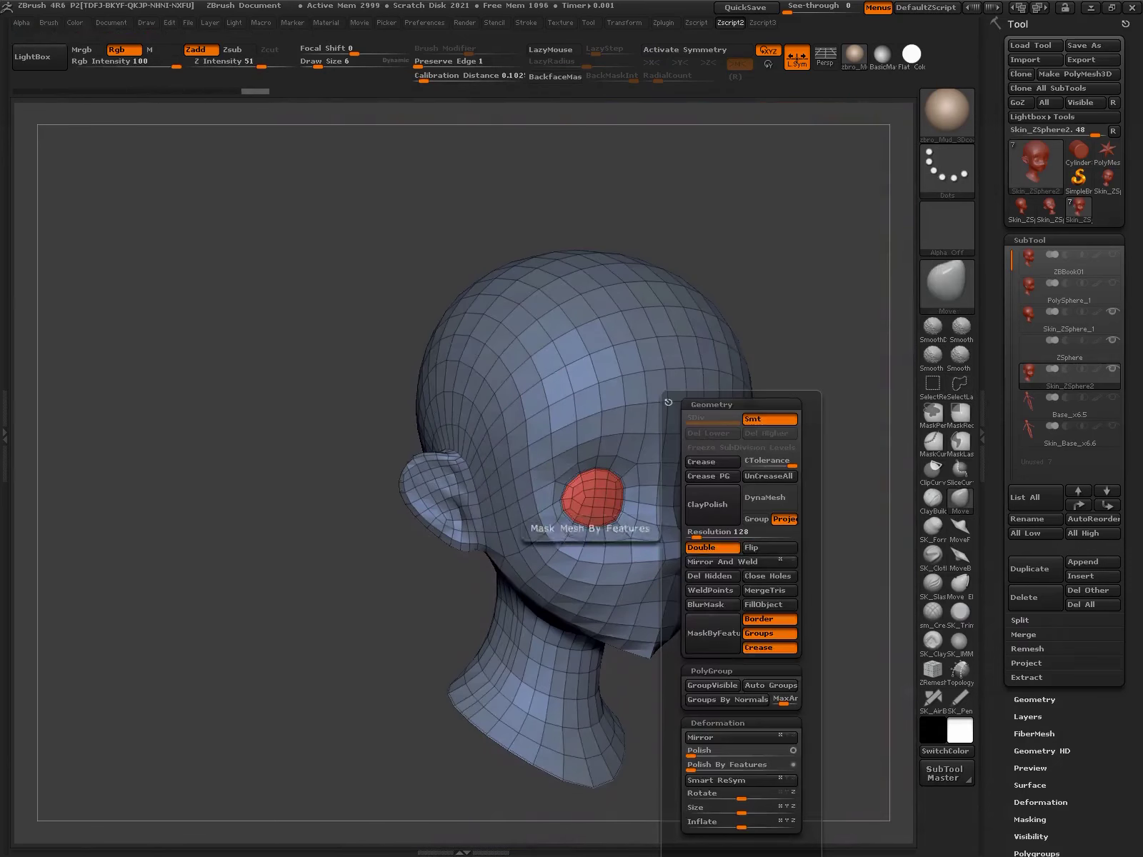
mouse_move(710, 633)
left_mouse_down()
mouse_move(690, 558)
mouse_move(835, 497)
left_mouse_up()
- Hide and unhide parts with a lasso, then close the open hole at the neck base
key("ctrl")
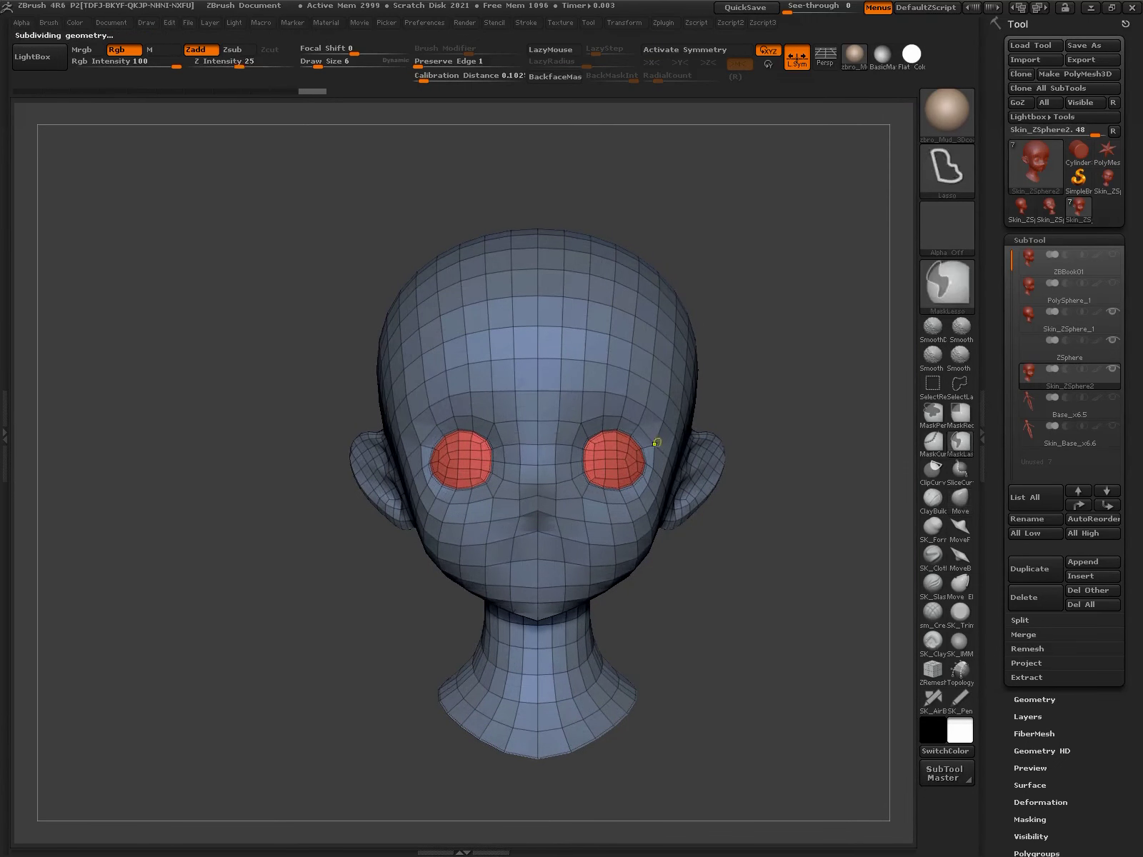
left_click_drag(529, 361, 520, 508, "ctrl+shift")
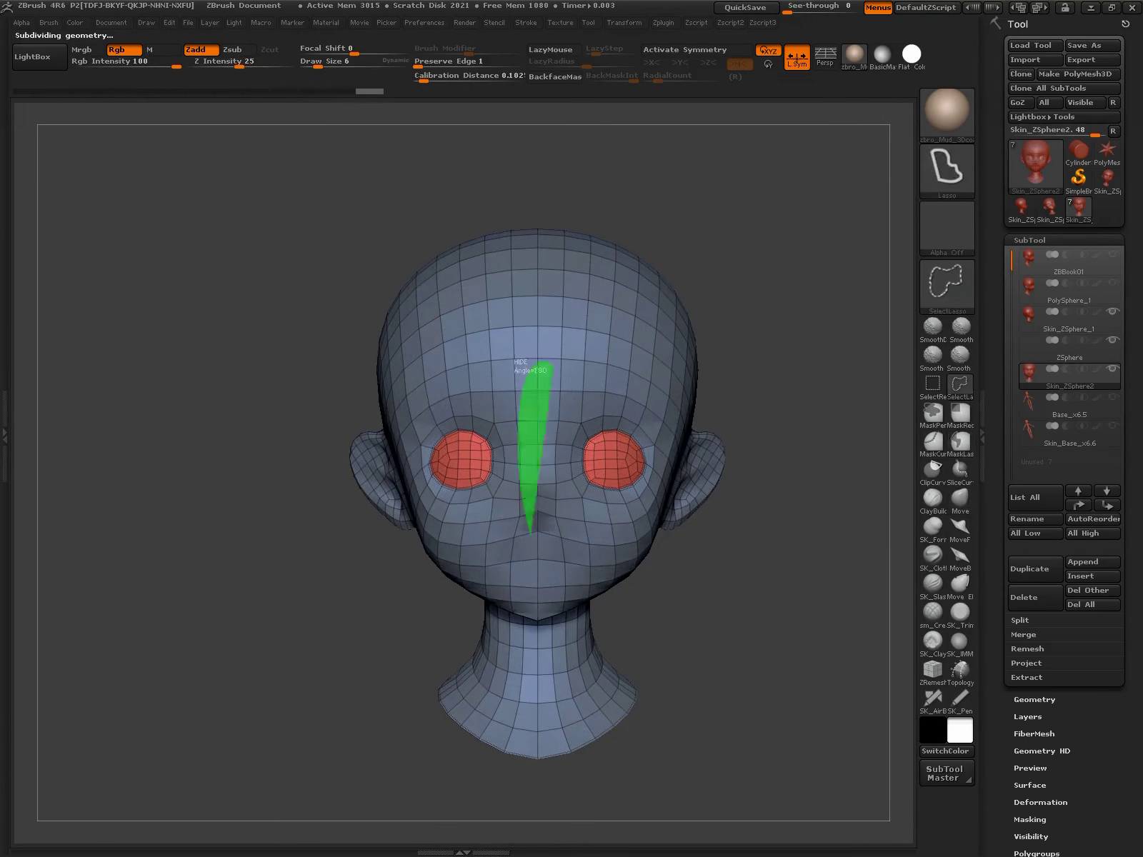
left_click(525, 372, "ctrl+shift")
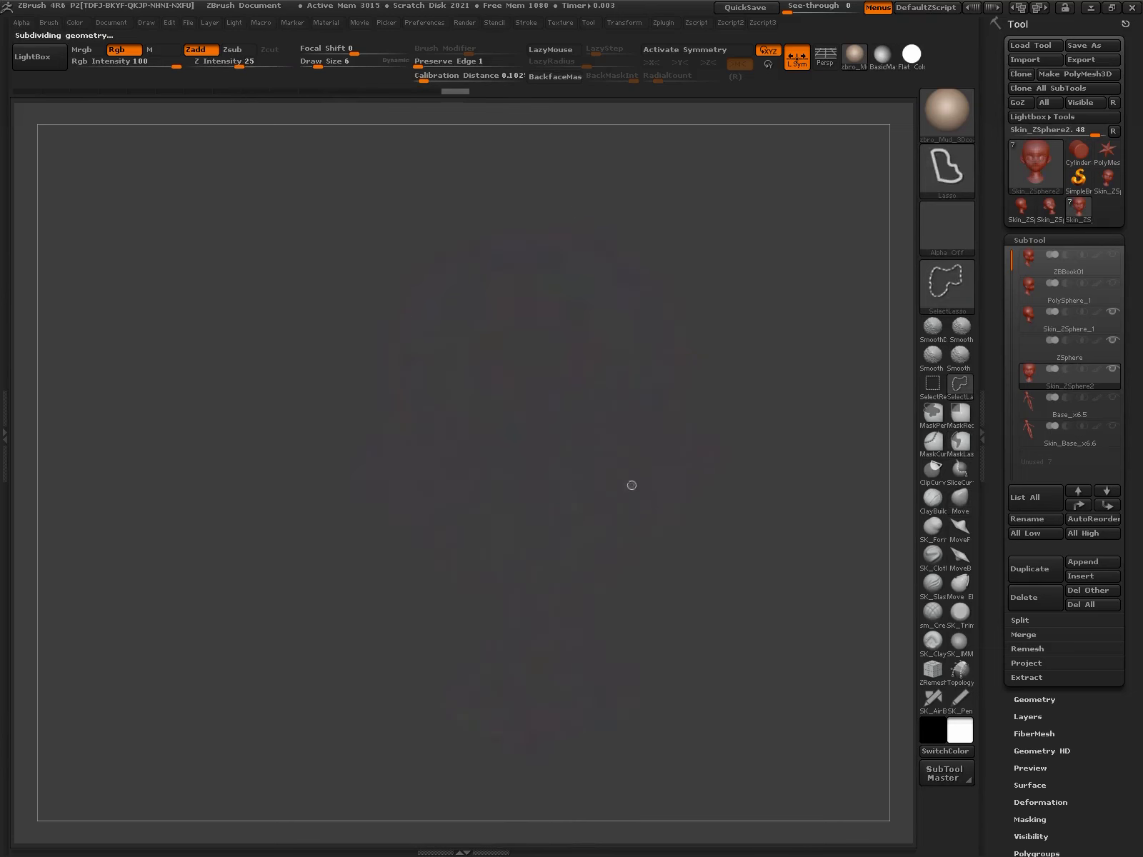
left_click(630, 482, "ctrl+shift")
key("space")
left_click(871, 575)
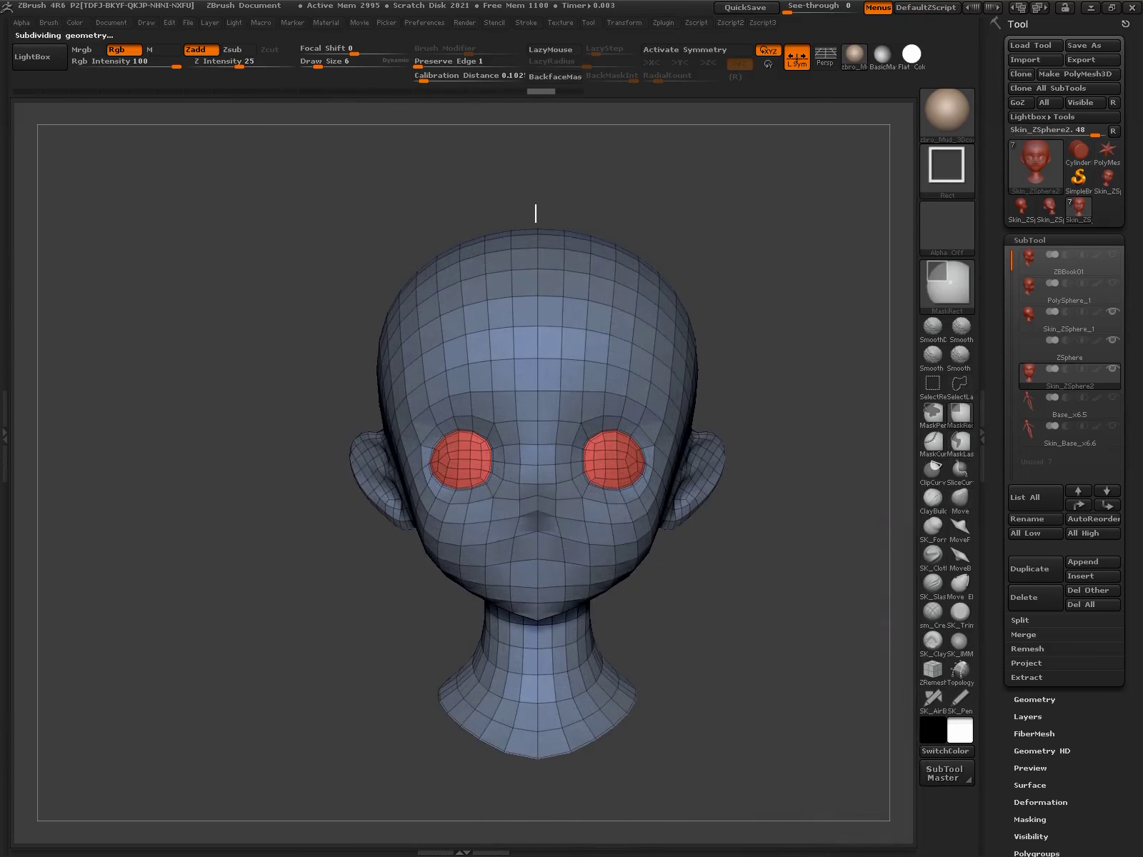
- Isolate the head's centre strip and preview the smoothed subdivided head from several angles
left_click_drag(546, 277, 570, 752, "ctrl+shift")
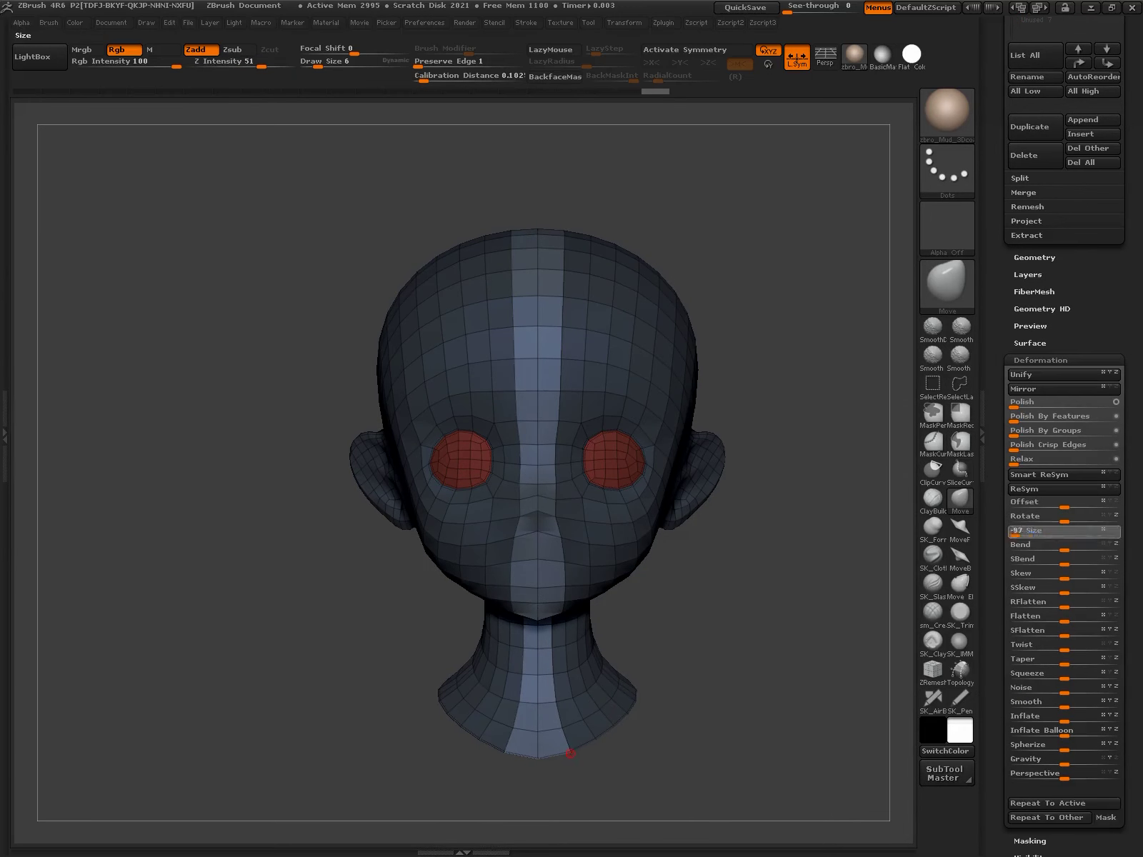
key("ctrl+d")
left_click_drag(581, 689, 714, 688)
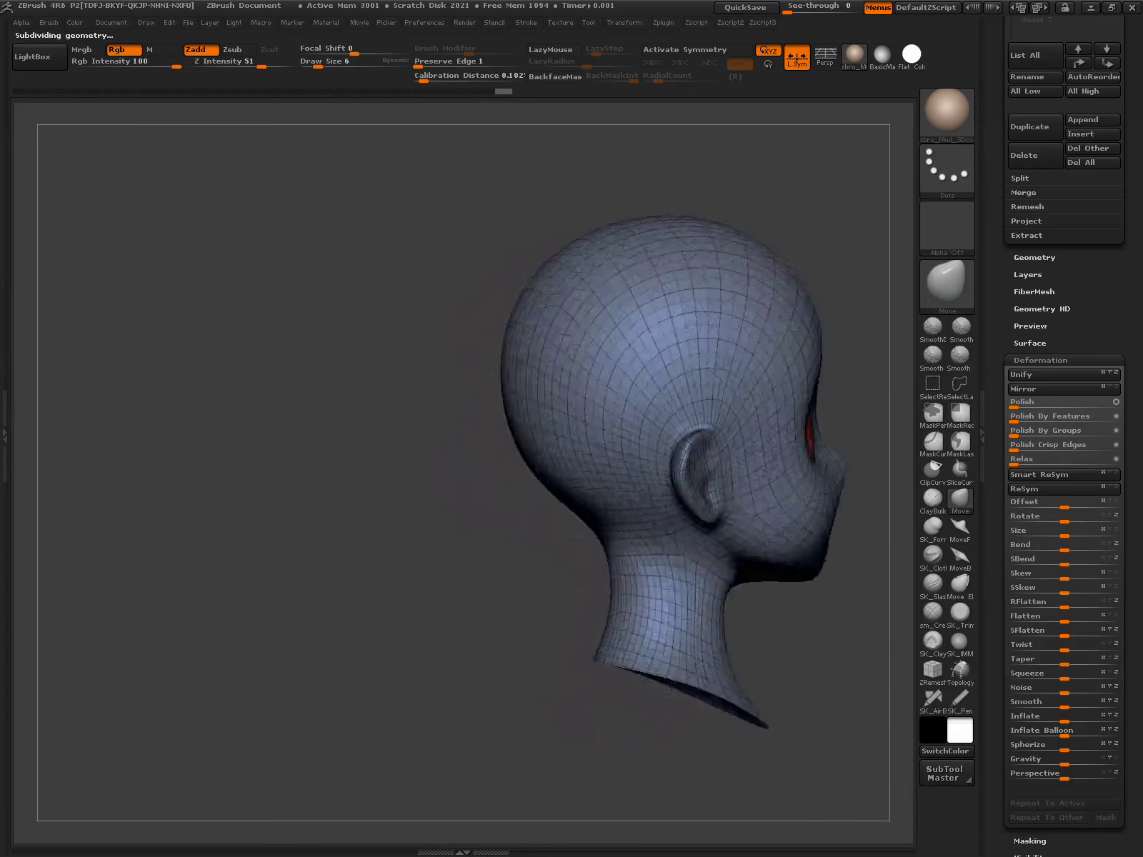
mouse_move(757, 730)
left_mouse_down()
mouse_move(671, 730)
mouse_move(740, 645)
mouse_move(709, 642)
left_mouse_up()
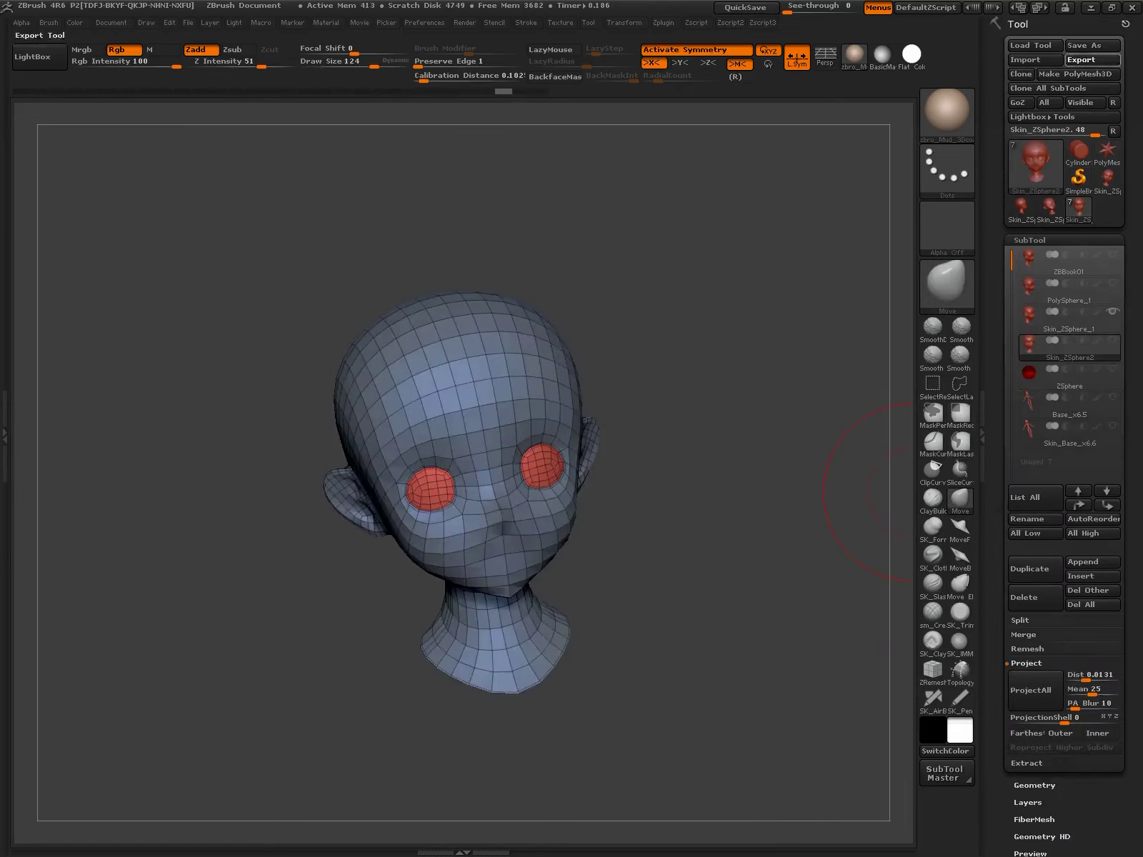
- Export the head as export.OBJ, overwriting the existing file
left_click(1081, 59)
left_click(1017, 829)
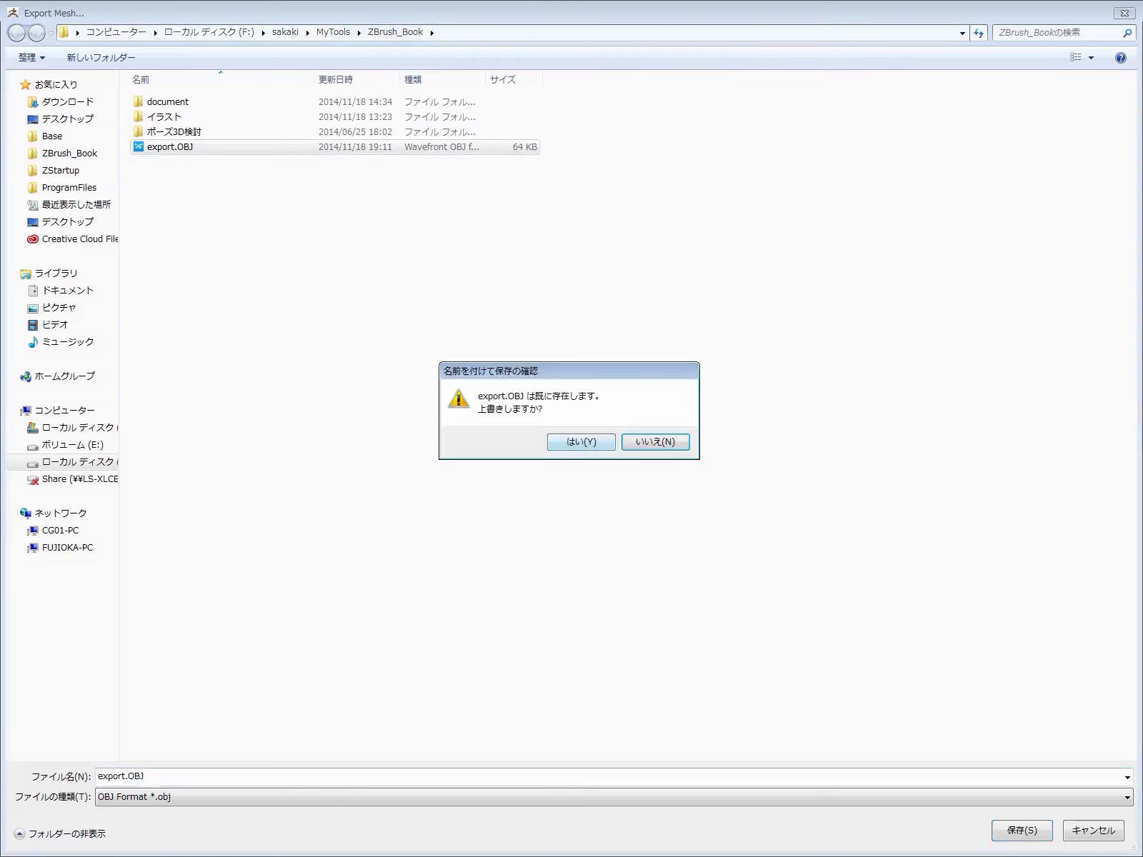
left_click(579, 441)
- Import export.OBJ into the Skin_ZSphere_1 subtool, keeping its high-resolution details
left_click(1070, 318)
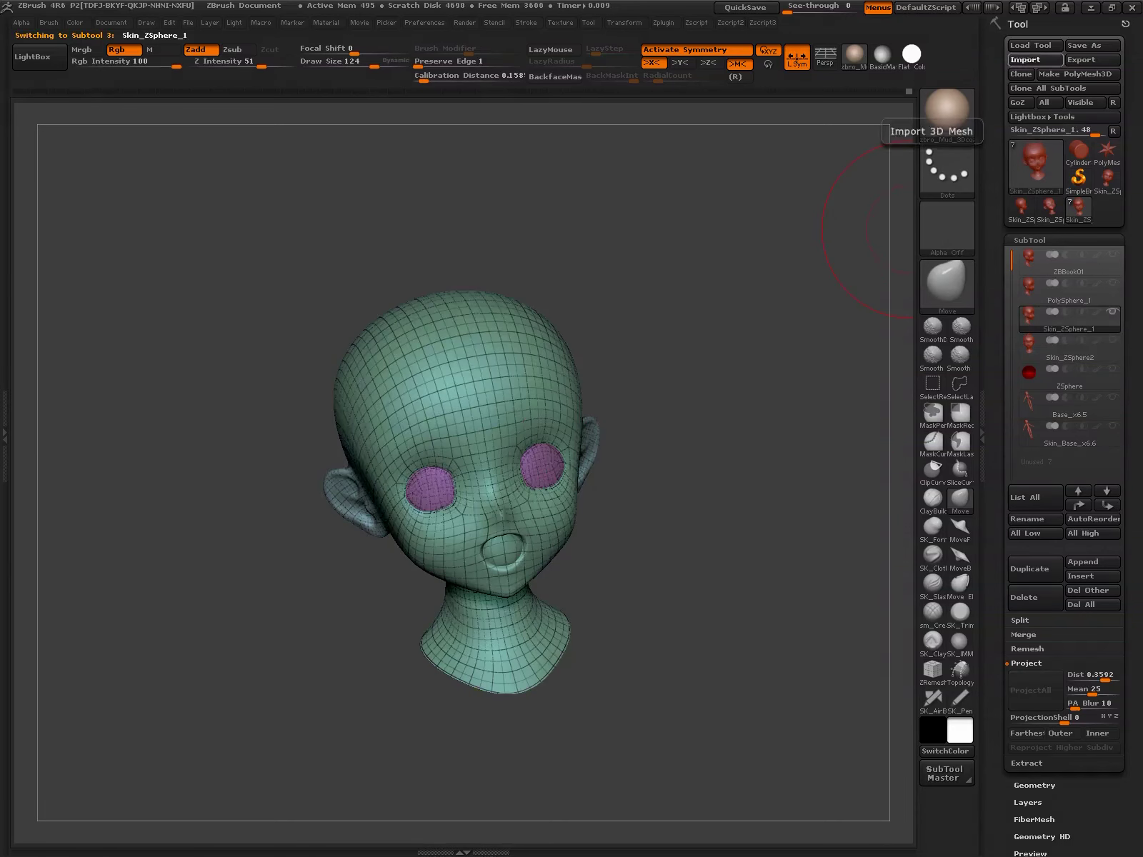
left_click(1025, 59)
left_click(192, 148)
left_click(1015, 829)
key("g")
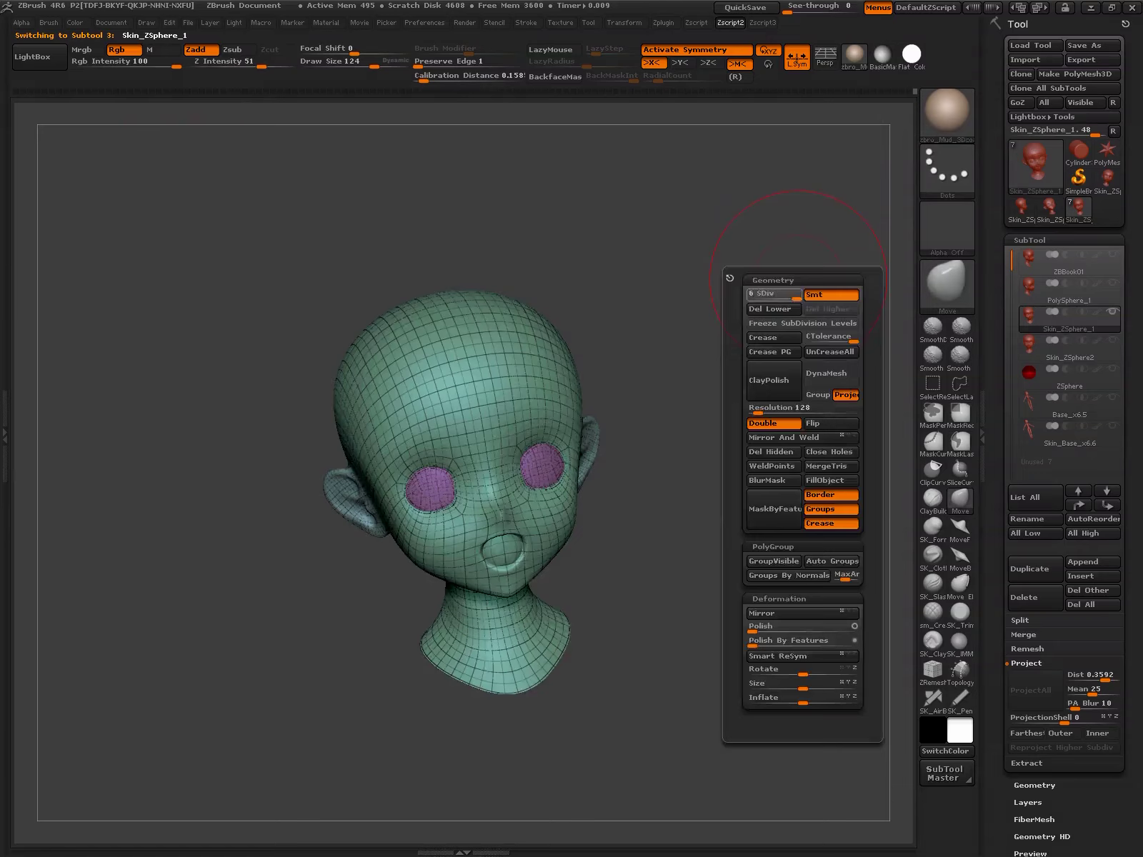
left_click(1025, 59)
key("Return")
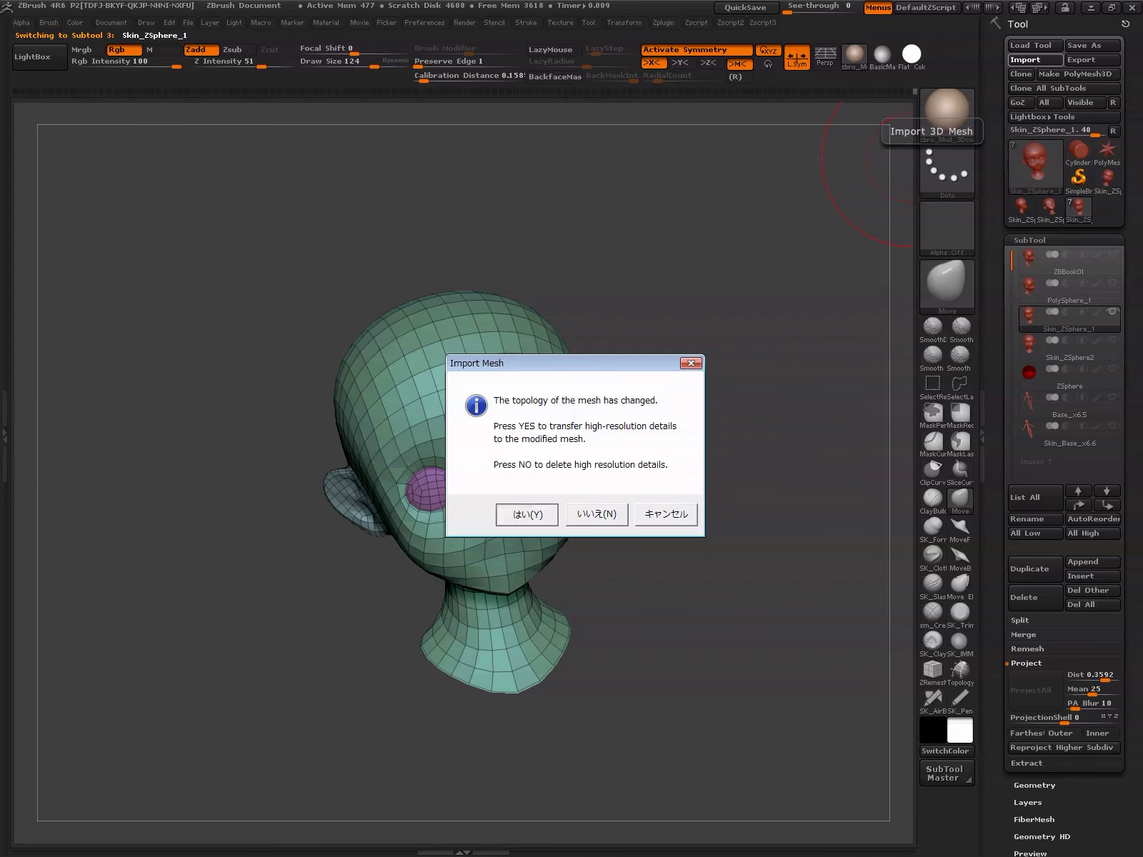
key("Return")
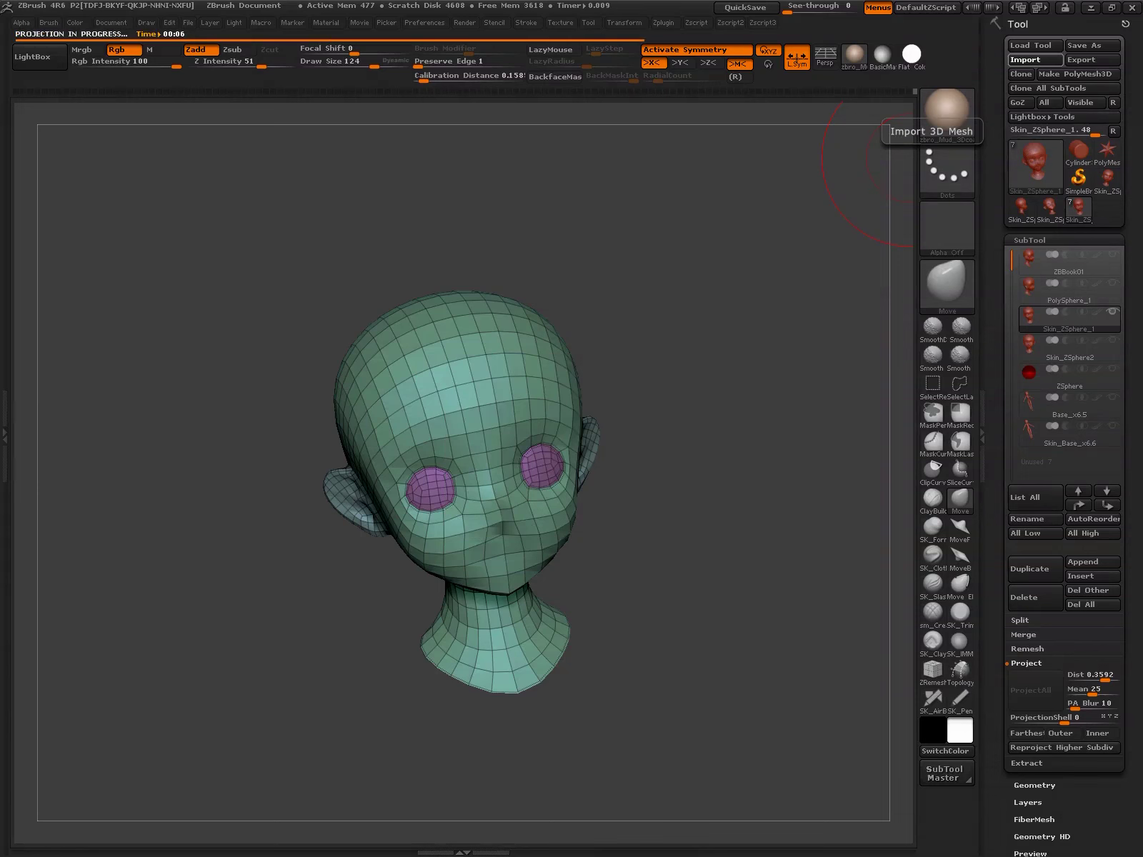
- Check the reprojected head with and without wireframe, then duplicate and subdivide it
left_click_drag(750, 500, 706, 612)
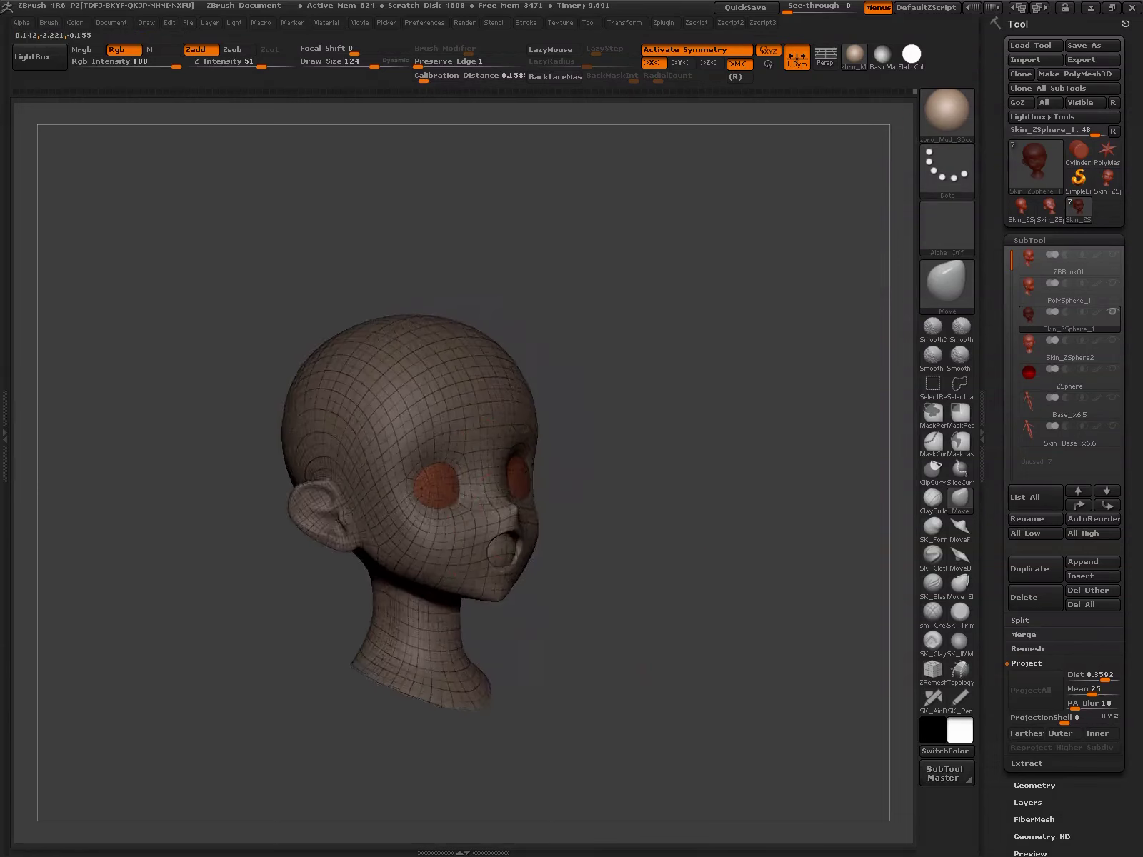
key("shift+f")
mouse_move(564, 486)
left_mouse_down()
mouse_move(486, 585)
mouse_move(340, 470)
left_mouse_up()
key("shift+f")
left_click(1029, 568)
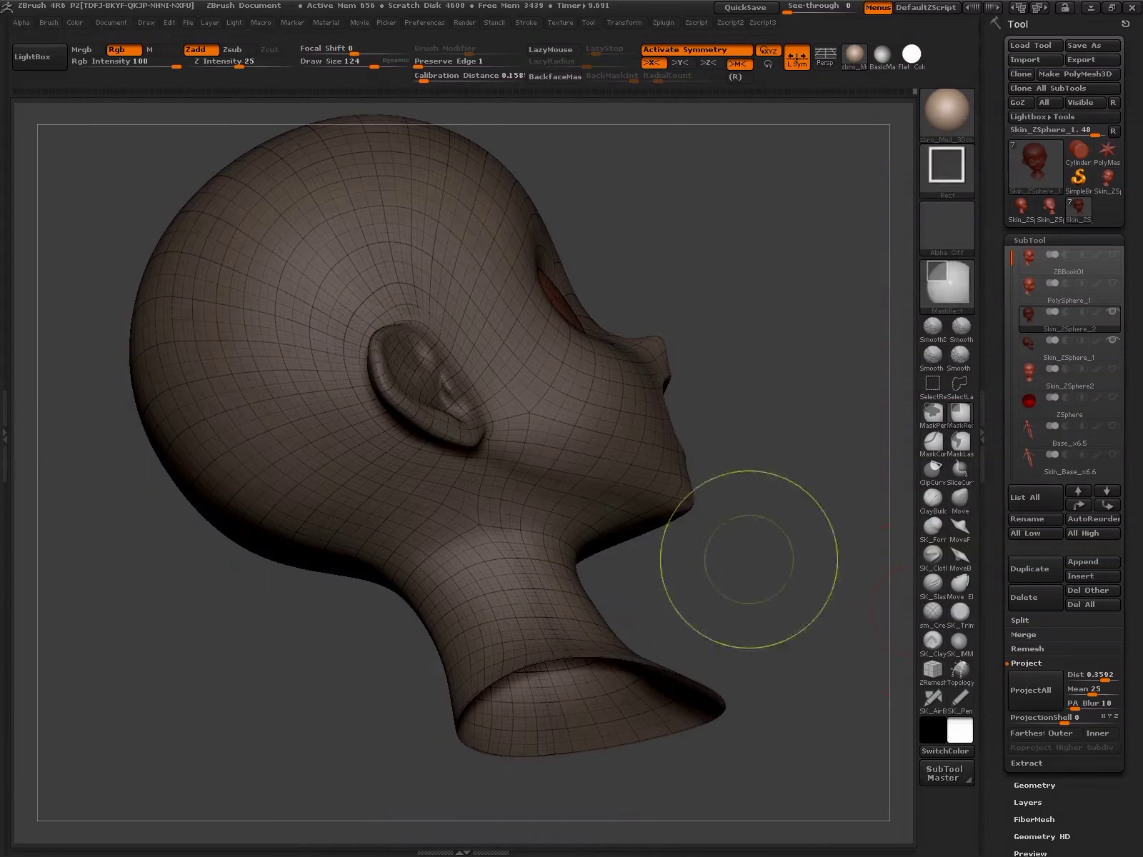
key("ctrl+d")
key("ctrl+d")
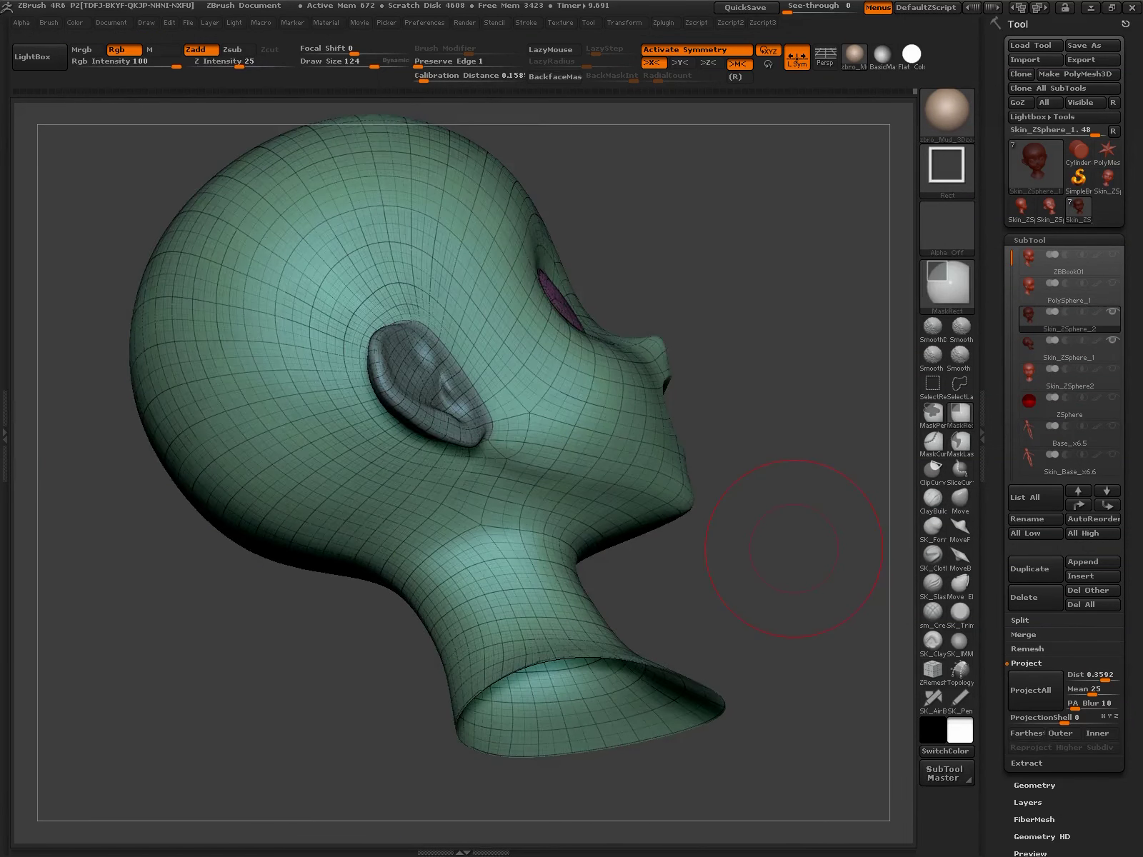
- Select Skin_ZSphere_1, lasso-mask part of the neck, and subdivide the head
left_click(686, 499, "alt")
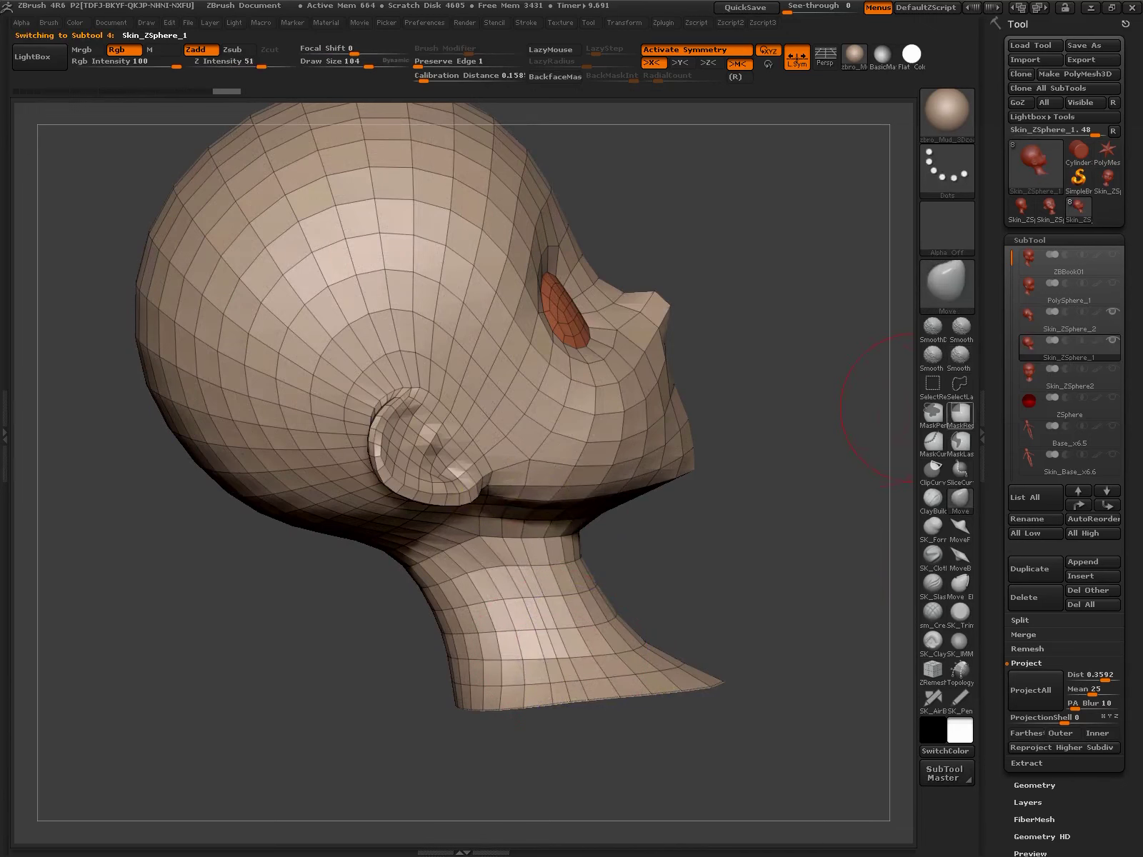
left_click_drag(867, 383, 753, 523)
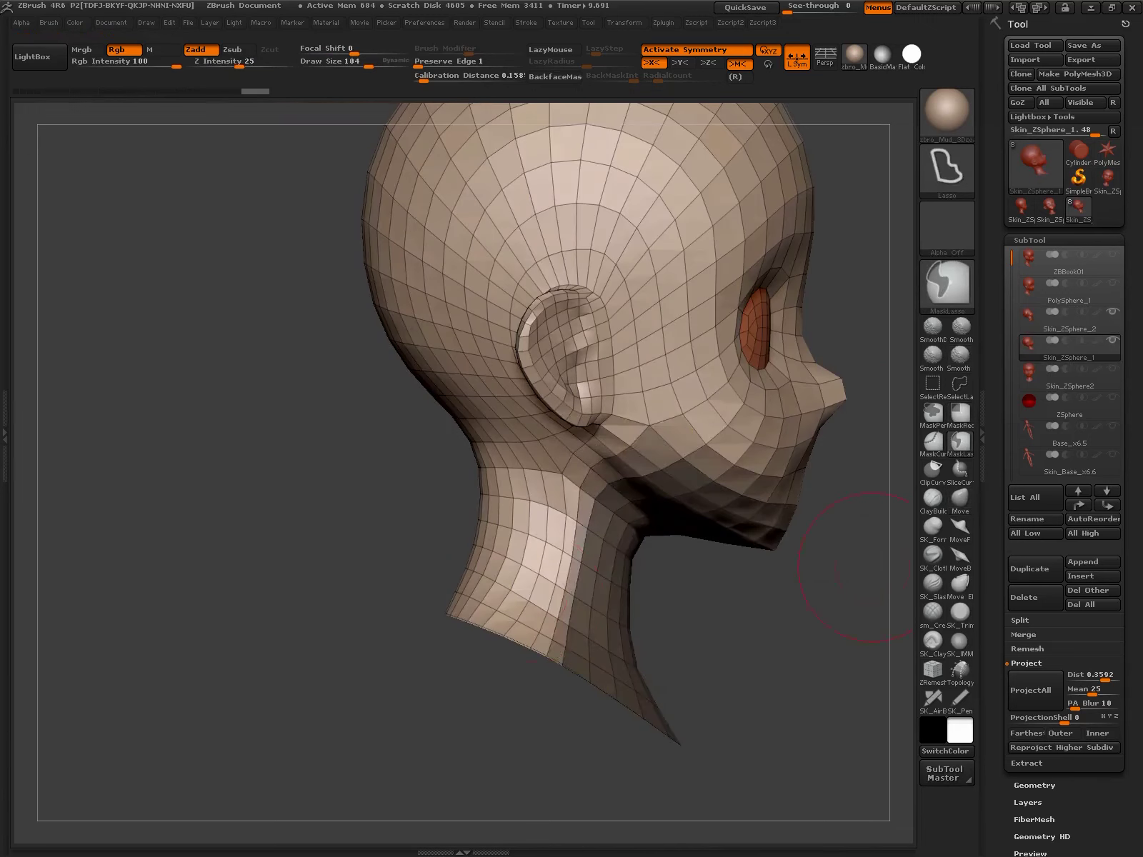
left_click_drag(867, 586, 539, 639)
mouse_move(550, 546)
left_mouse_down()
mouse_move(533, 673)
mouse_move(565, 518)
left_mouse_up()
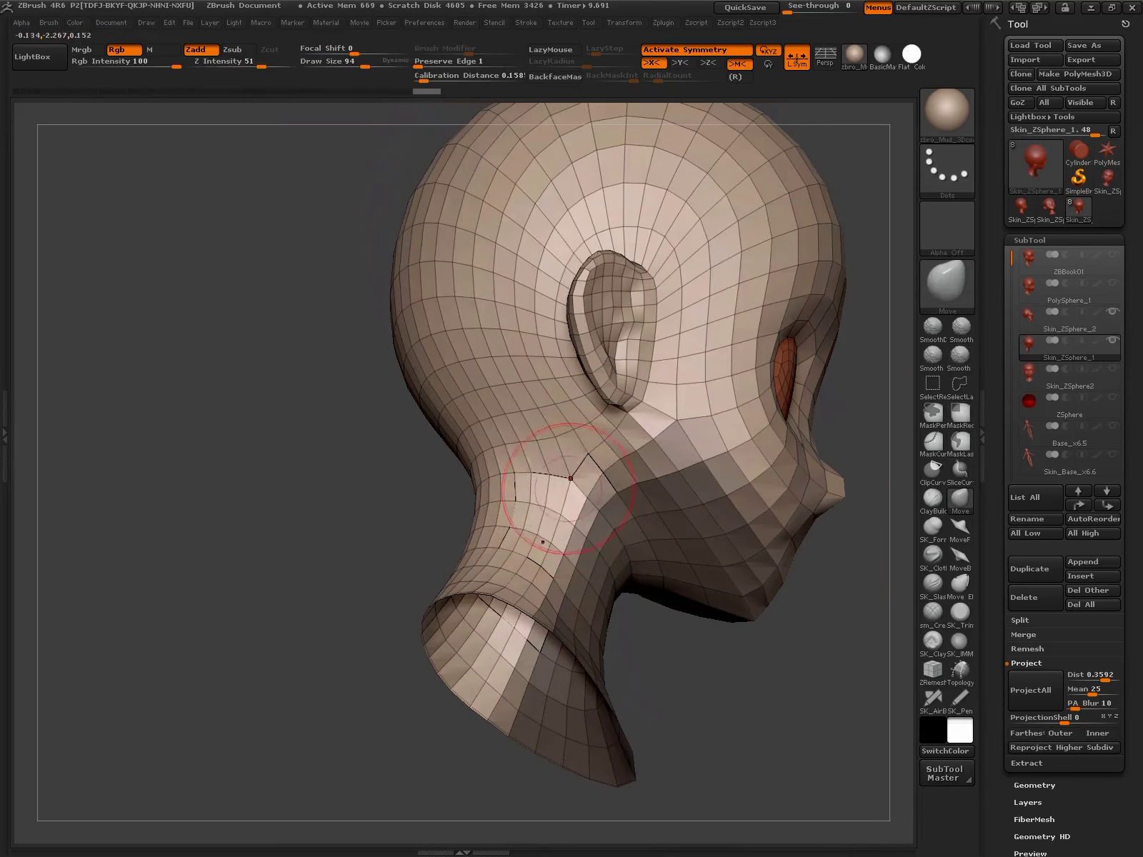
mouse_move(880, 675)
left_mouse_down()
mouse_move(740, 790)
mouse_move(625, 754)
mouse_move(914, 696)
left_mouse_up()
key("ctrl+d")
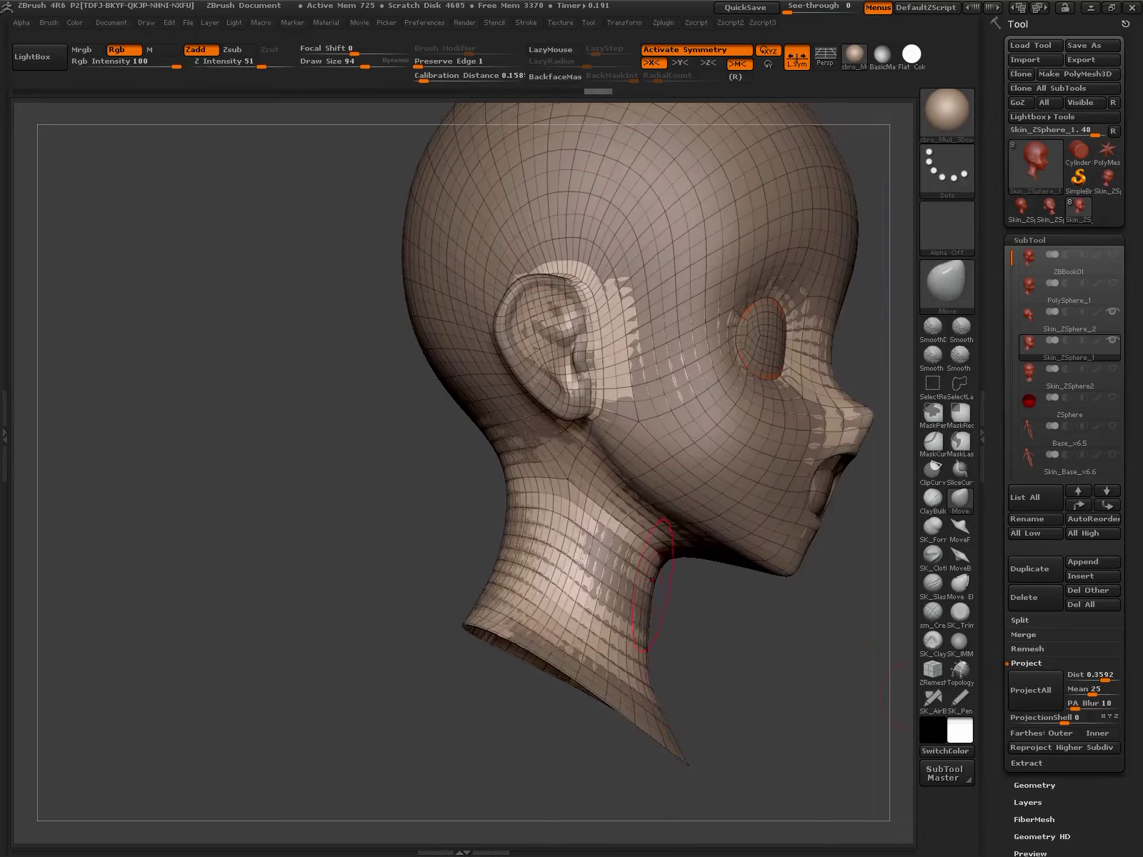
- Project the detailed head's shape with ProjectAll, then step down two subdivision levels
scroll(651, 579, "up", 2)
scroll(581, 439, "up", 2)
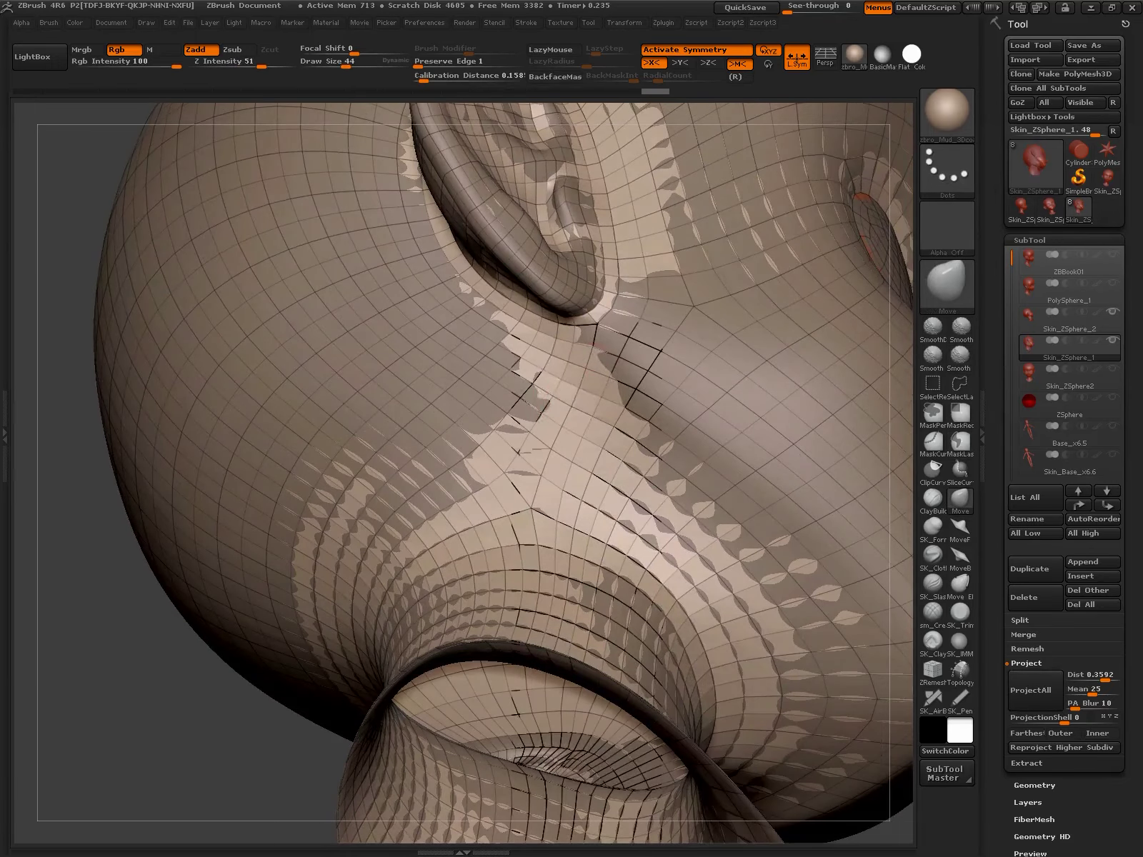
scroll(536, 394, "down", 2)
scroll(550, 404, "down", 2)
left_click(1029, 690)
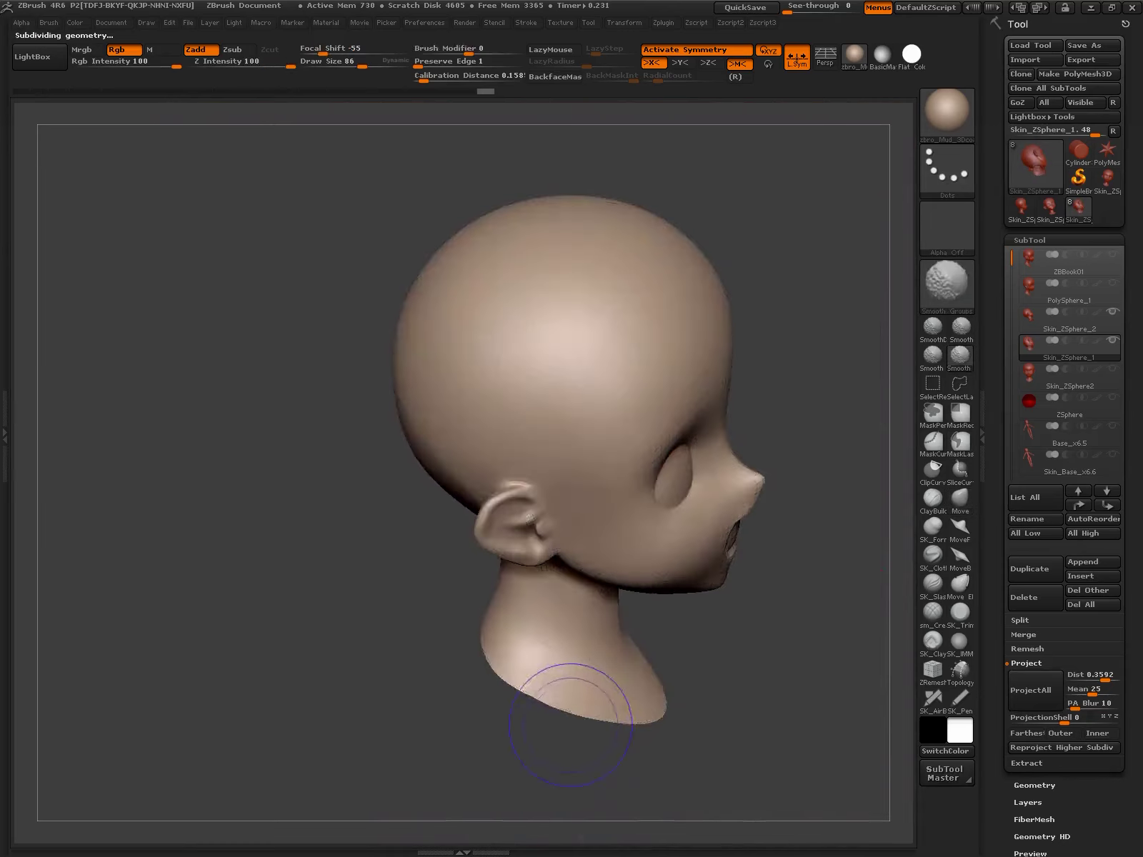
key("shift+d")
left_click_drag(556, 688, 587, 549)
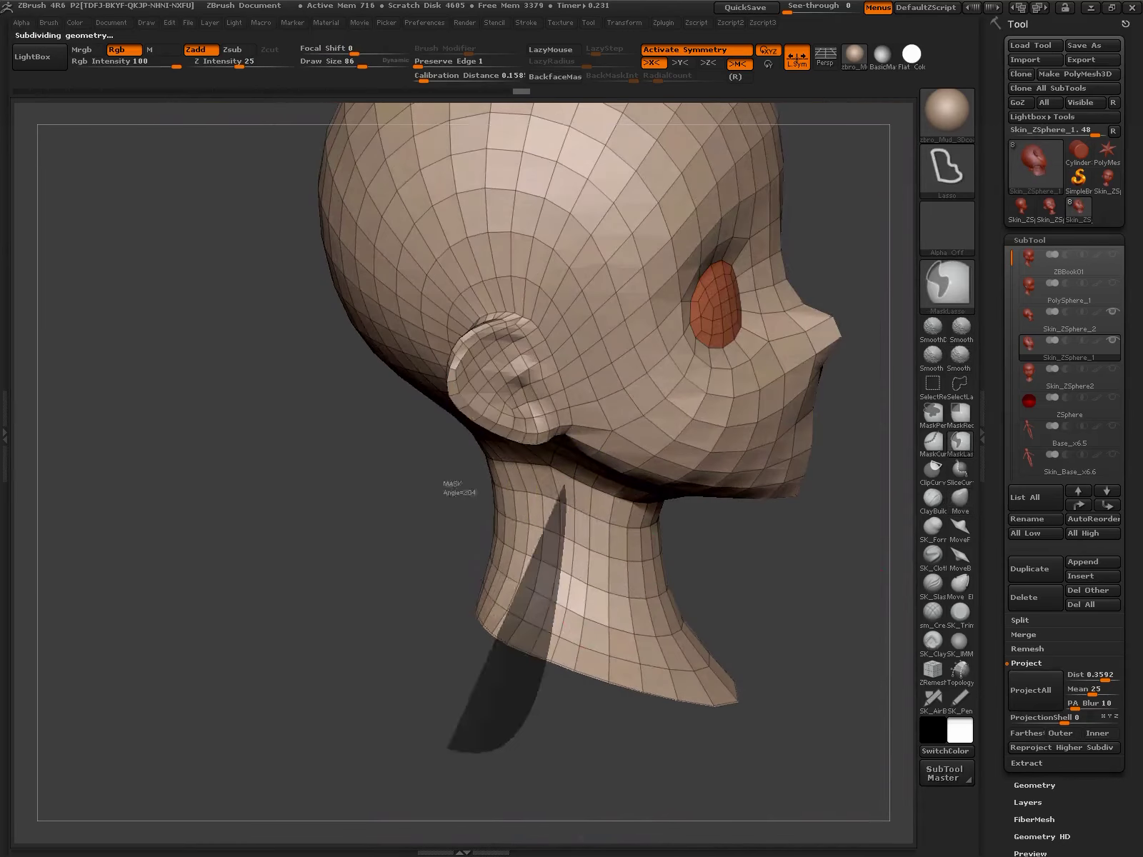
left_click_drag(446, 492, 578, 645)
key("shift+d")
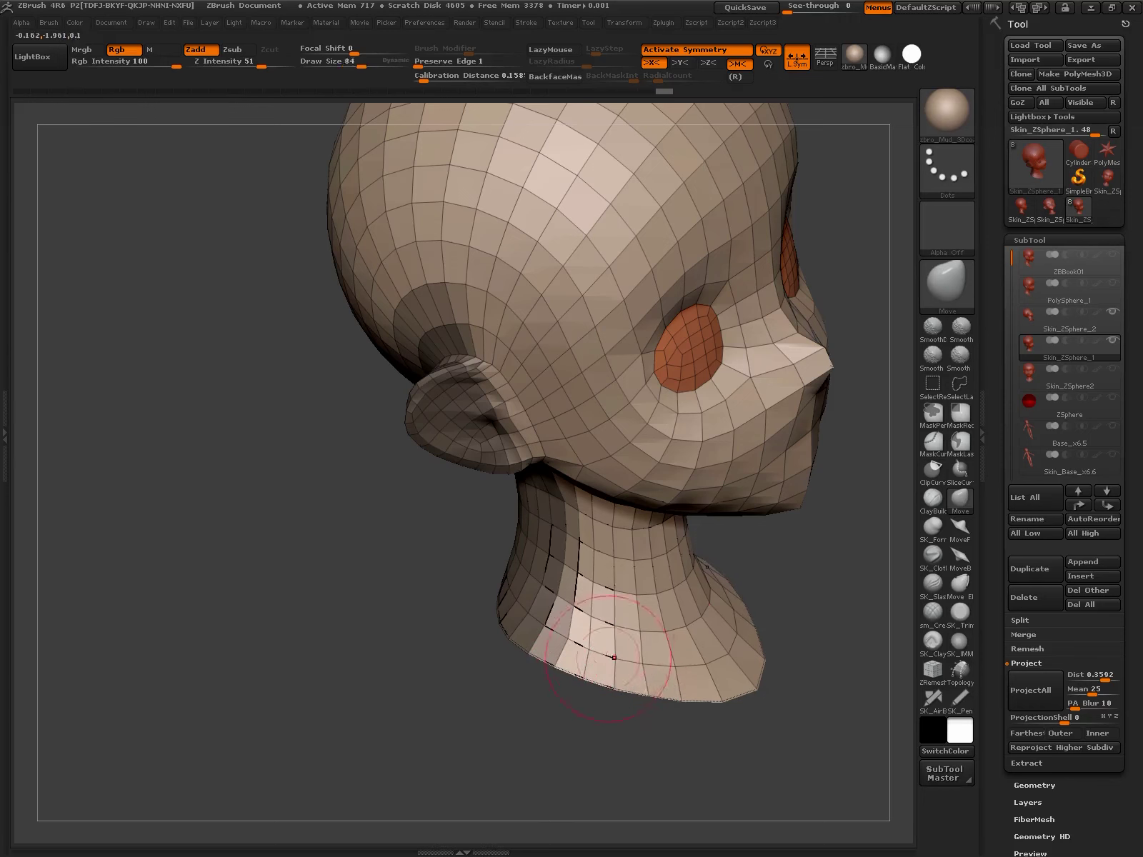
left_click_drag(595, 548, 642, 550)
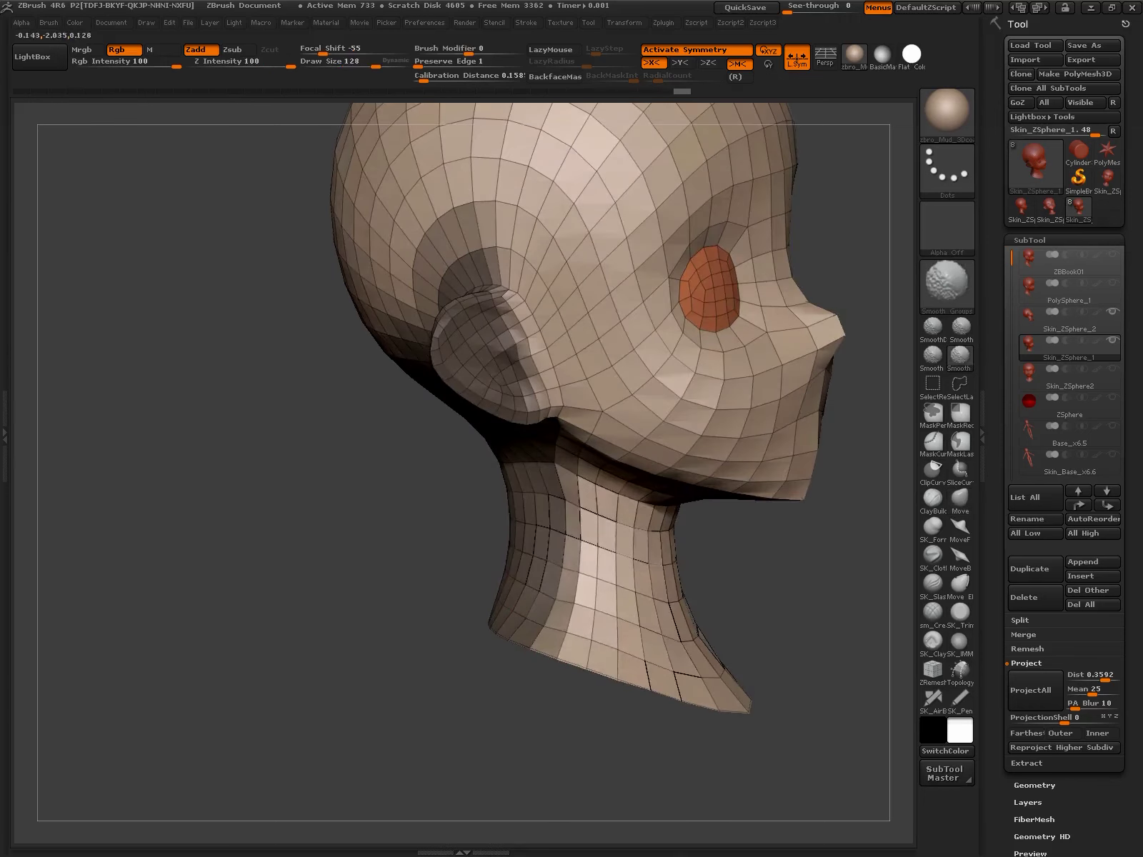
- Tuck in the flared neck base with the Move brush, checking from several angles
key("b")
key("m")
key("v")
left_click_drag(214, 500, 214, 529)
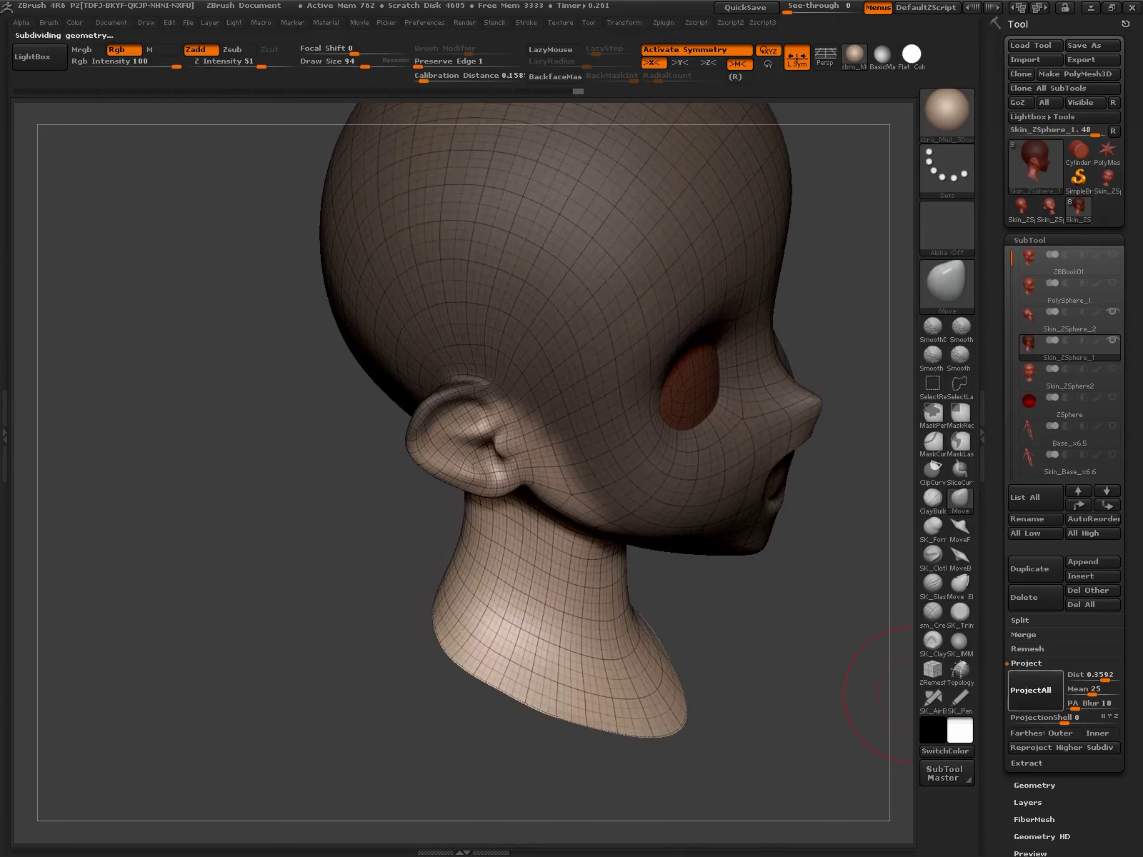
left_click_drag(880, 695, 485, 497)
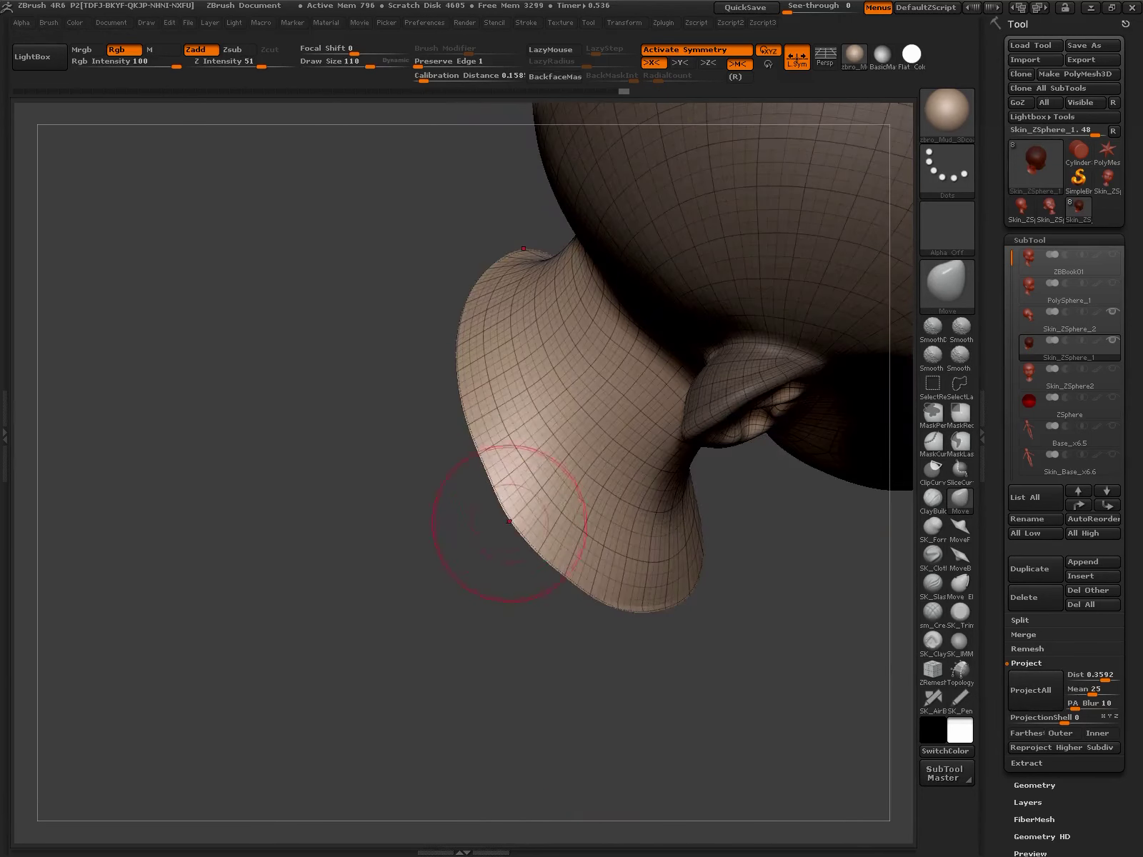
left_click_drag(517, 519, 670, 633)
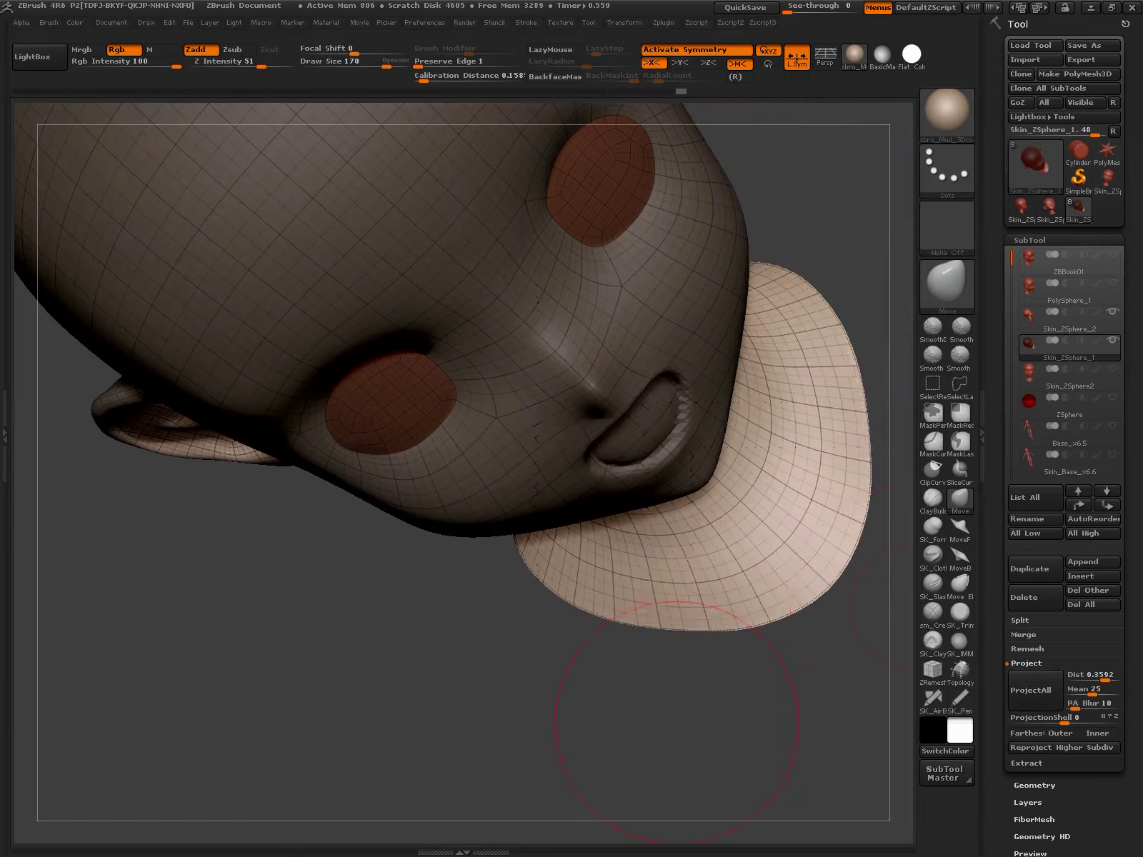
left_click_drag(650, 740, 543, 543)
mouse_move(816, 688)
left_mouse_down()
mouse_move(677, 549)
mouse_move(638, 555)
left_mouse_up()
key("shift+f")
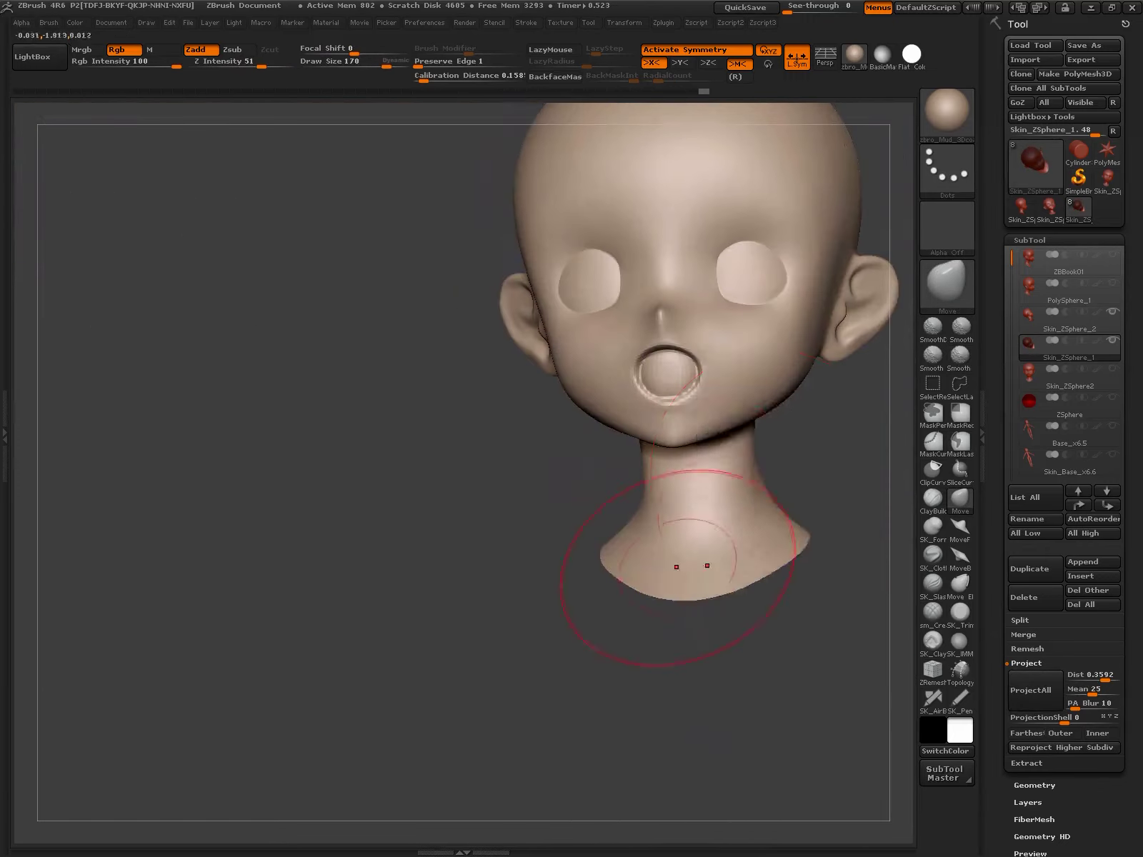
left_click_drag(703, 402, 612, 638)
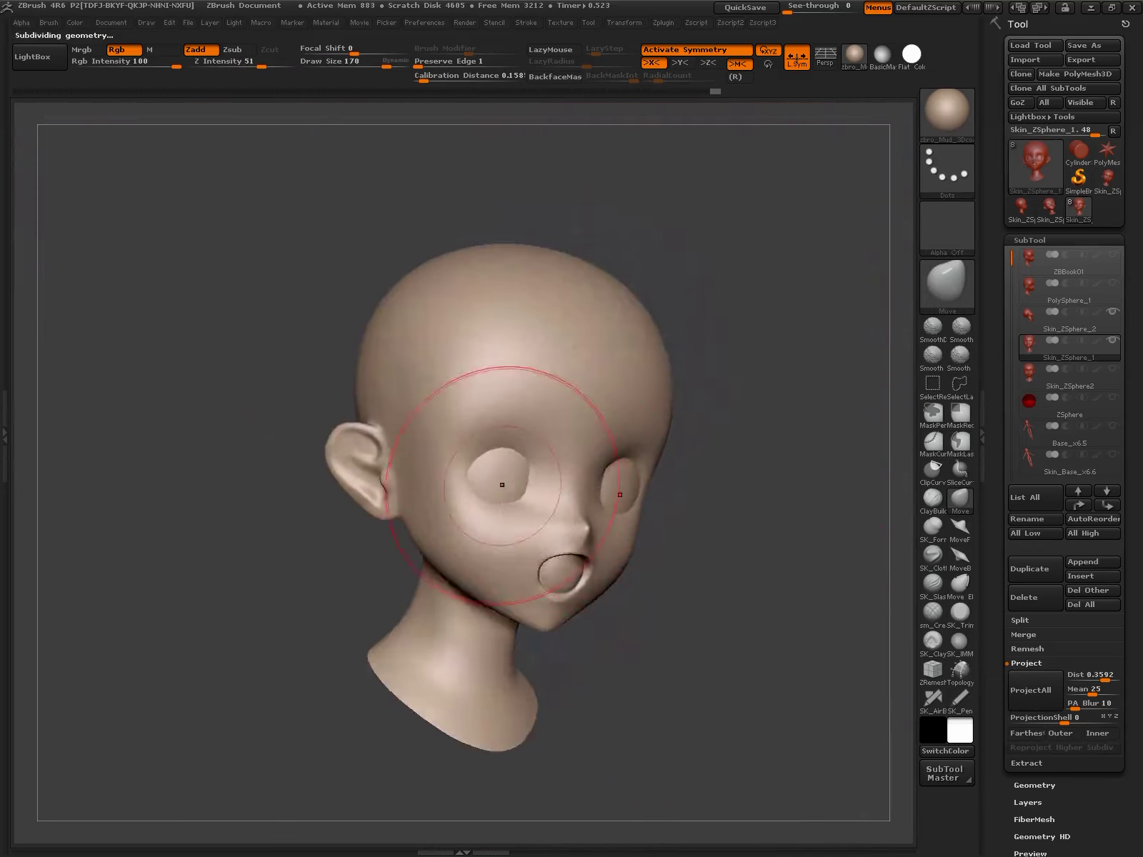
- Make the eyeball piece active, frame it, and shrink the brush size
key("shift+f")
mouse_move(626, 579)
left_mouse_down()
mouse_move(502, 472)
mouse_move(595, 538)
left_mouse_up()
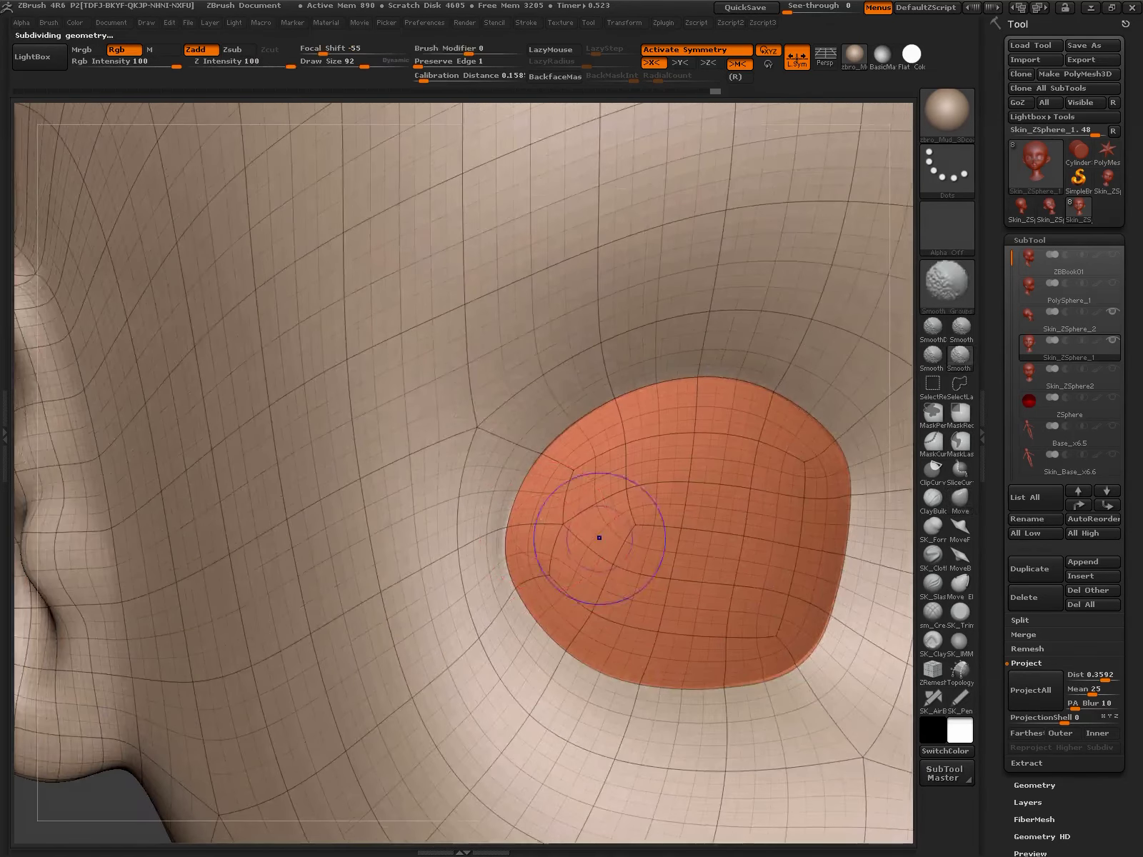
key("shift+f")
left_click(593, 545, "alt")
key("shift+f")
mouse_move(523, 523)
left_mouse_down()
mouse_move(502, 558)
mouse_move(515, 518)
left_mouse_up()
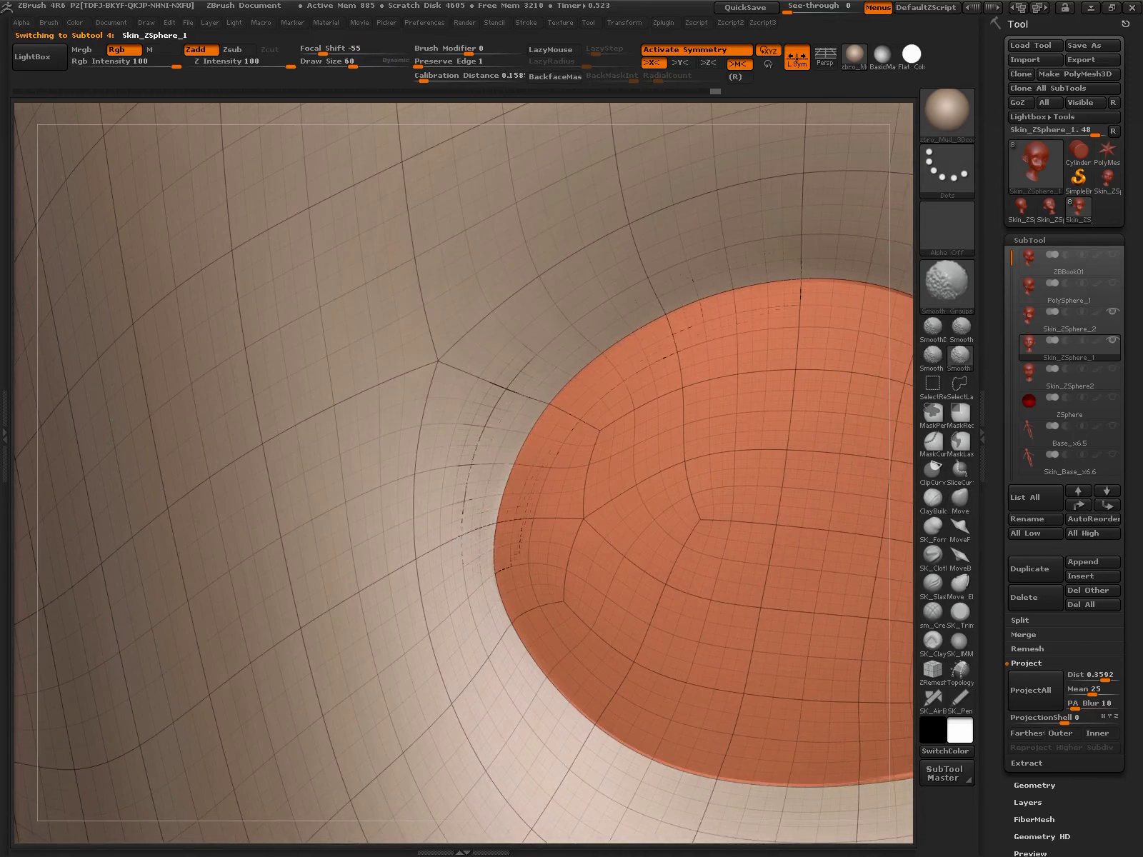
key("f")
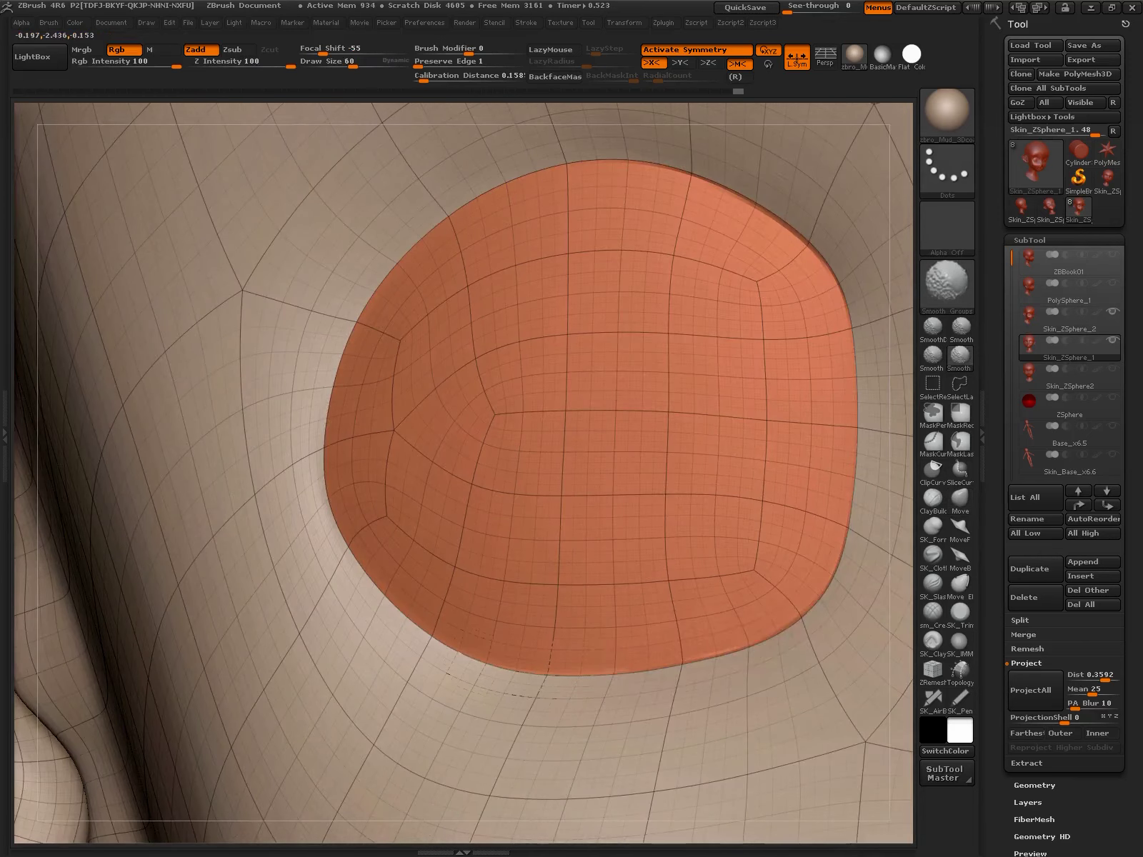
key("shift+f")
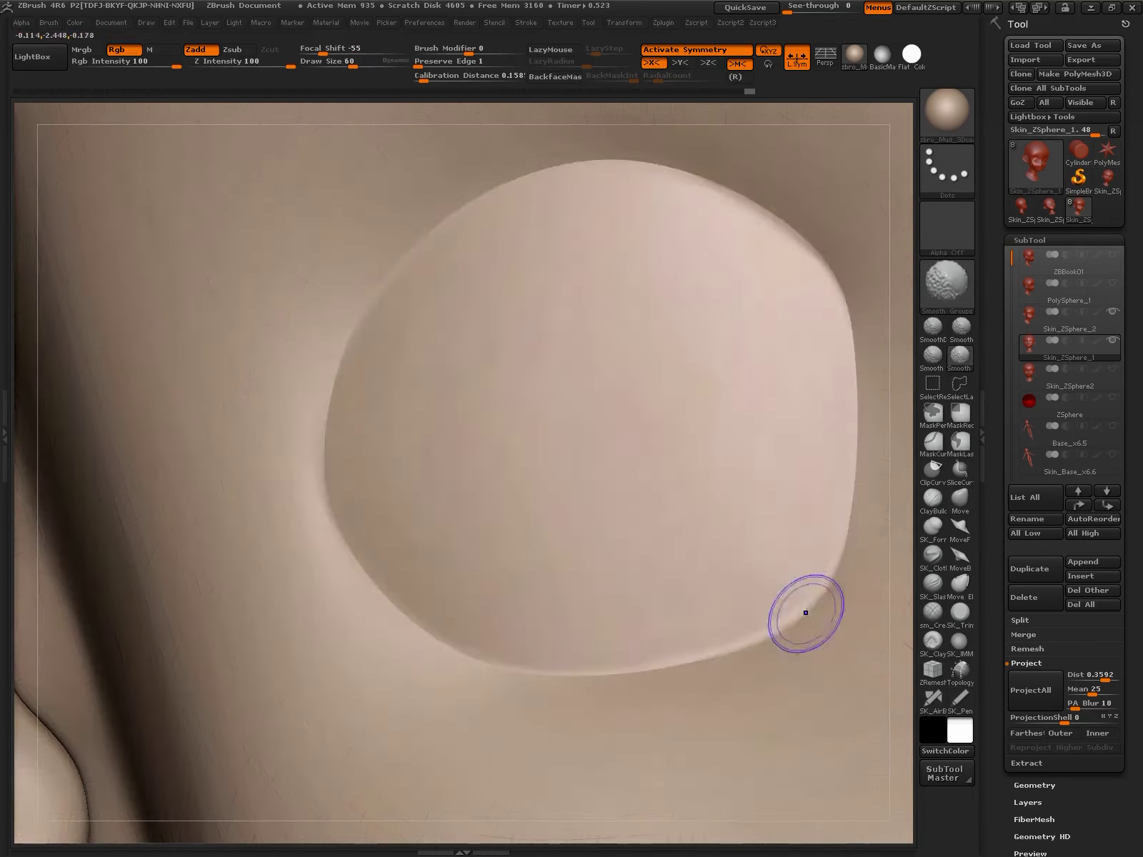
key("shift+f")
key("bracketleft")
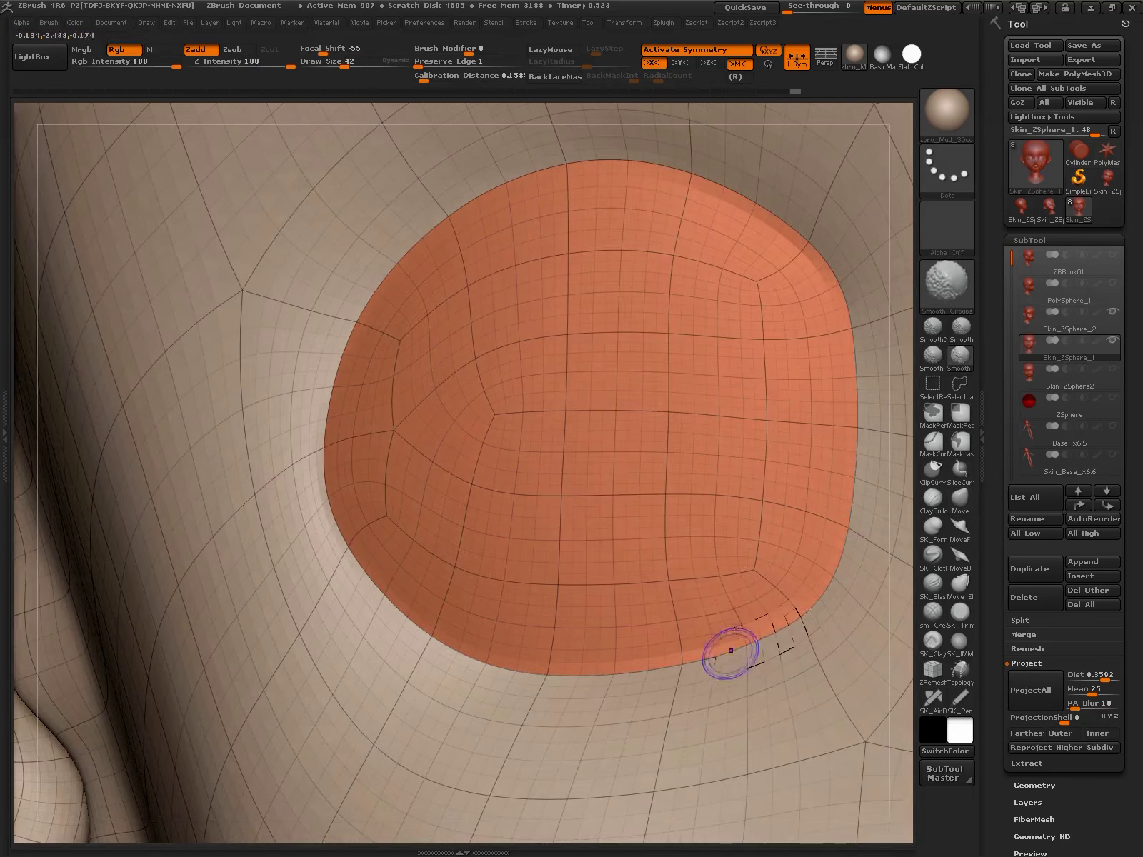
- Reshape the eyeball with the Move brush so it sits inside the eye socket
key("b")
key("m")
key("v")
right_click_drag(785, 633, 242, 714, "ctrl")
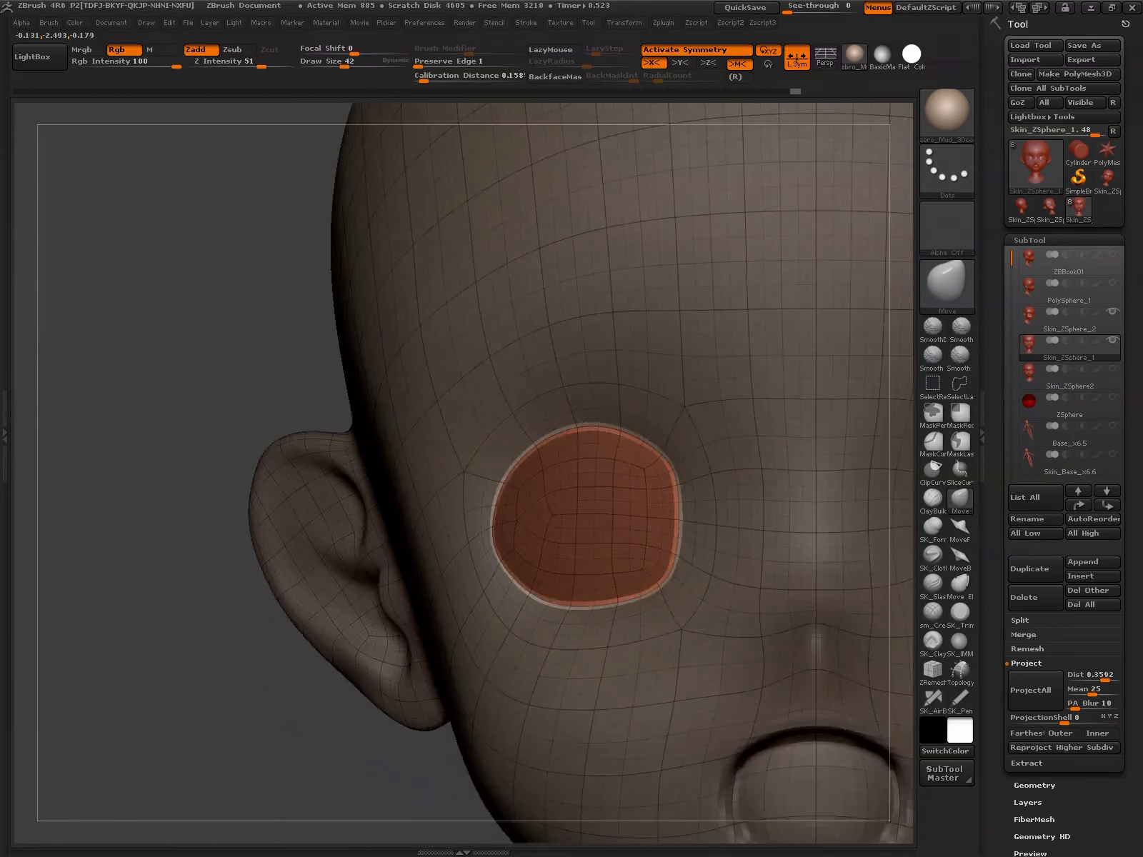
right_click_drag(644, 559, 680, 632, "ctrl")
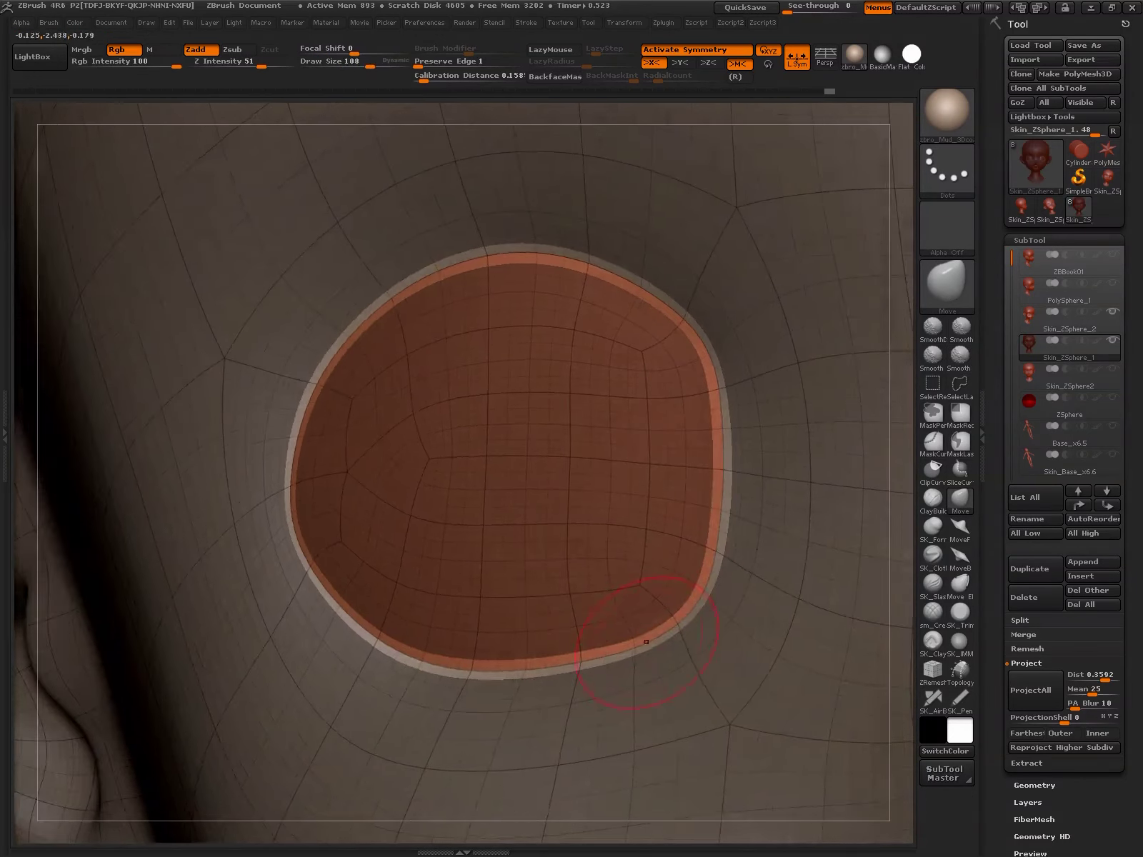
right_click_drag(548, 612, 442, 614)
right_click_drag(654, 635, 727, 483, "shift")
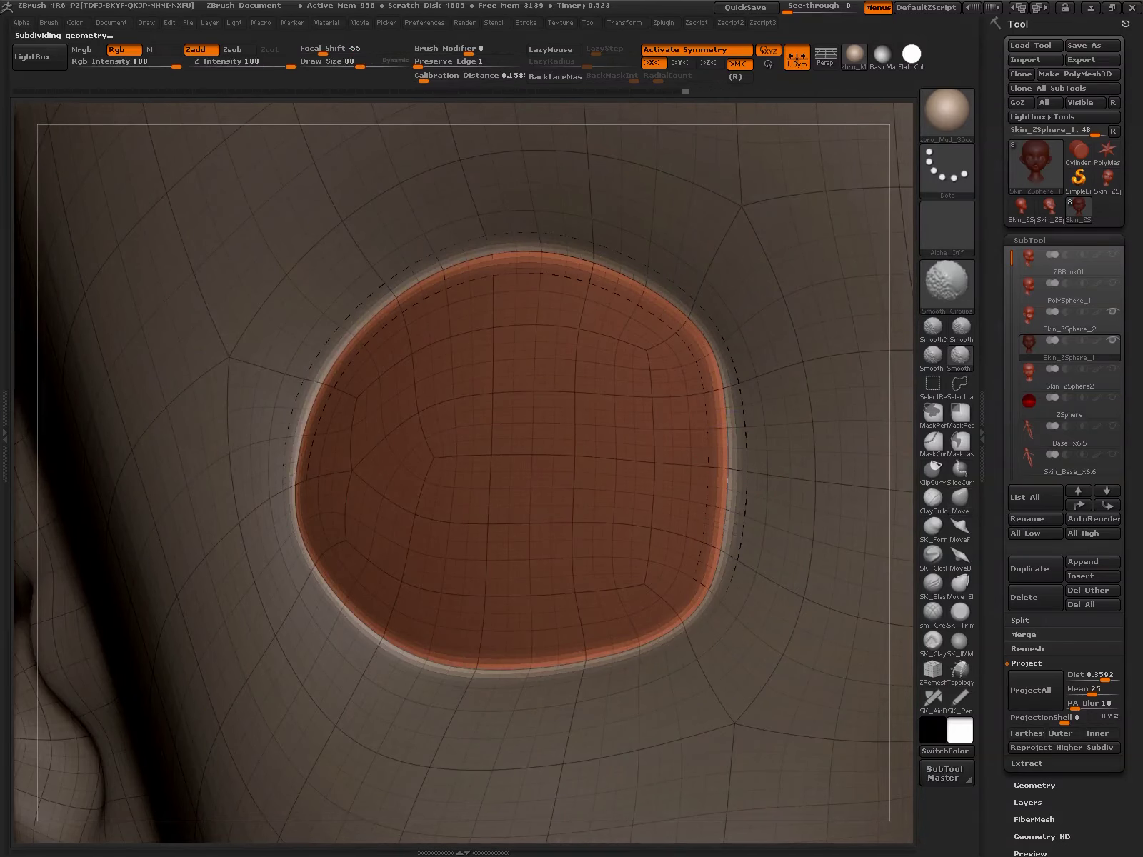
mouse_move(572, 715)
right_mouse_down("ctrl")
mouse_move(196, 757)
mouse_move(429, 715)
mouse_move(479, 684)
right_mouse_up("ctrl")
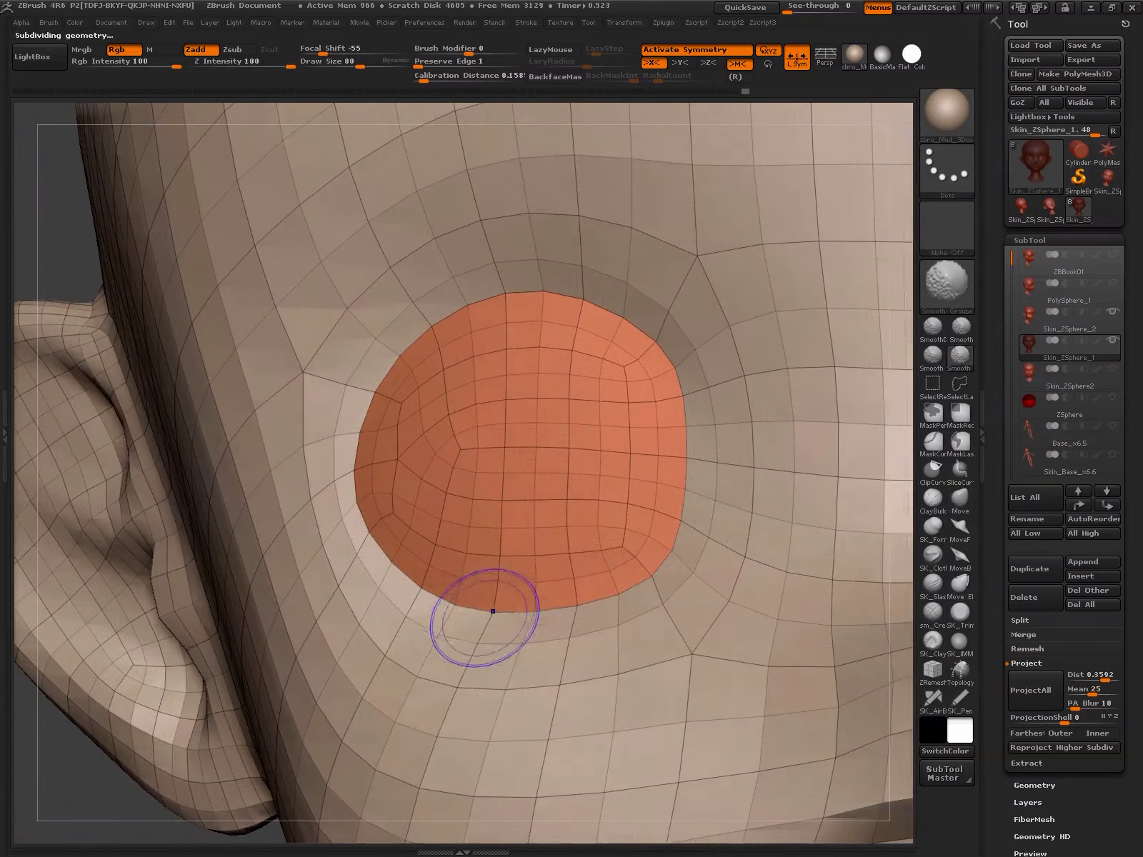
- Solo the eyeball and subdivide it with Ctrl+D for a smoother surface
left_click(613, 580, "ctrl+shift")
key("f")
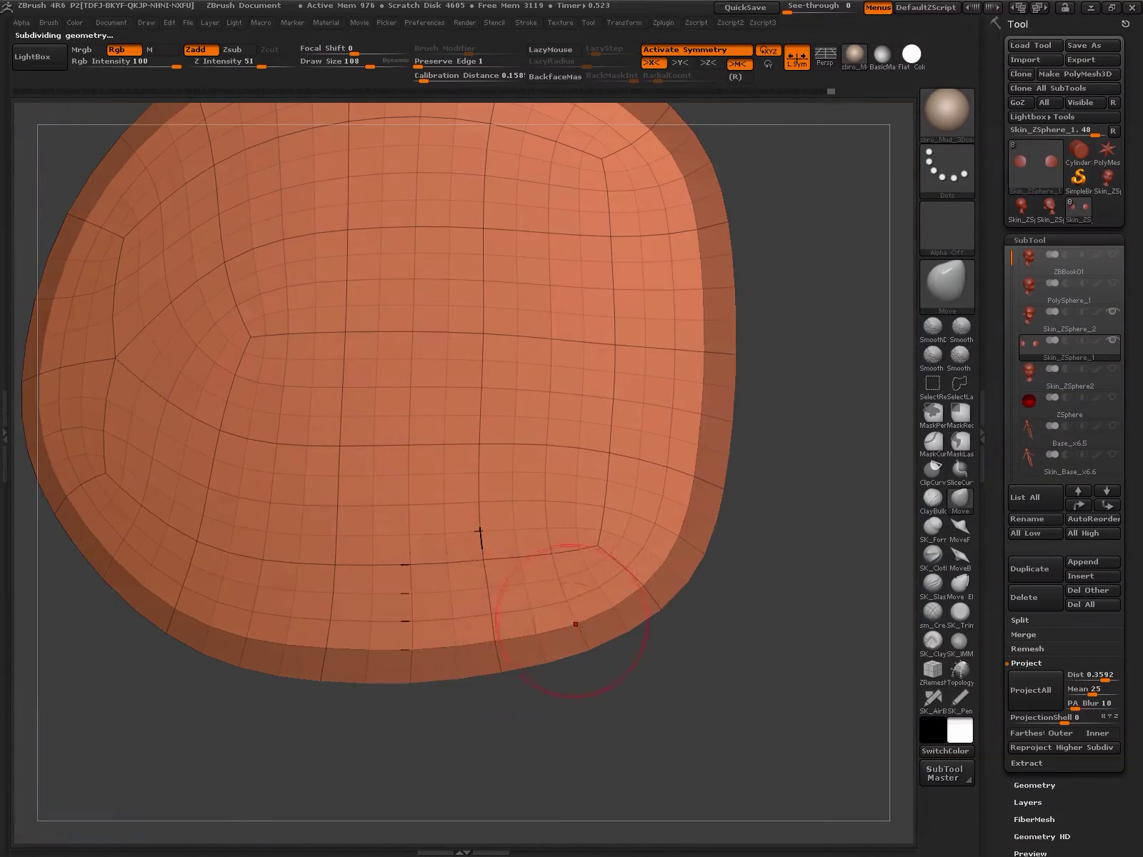
right_click_drag(490, 613, 371, 615)
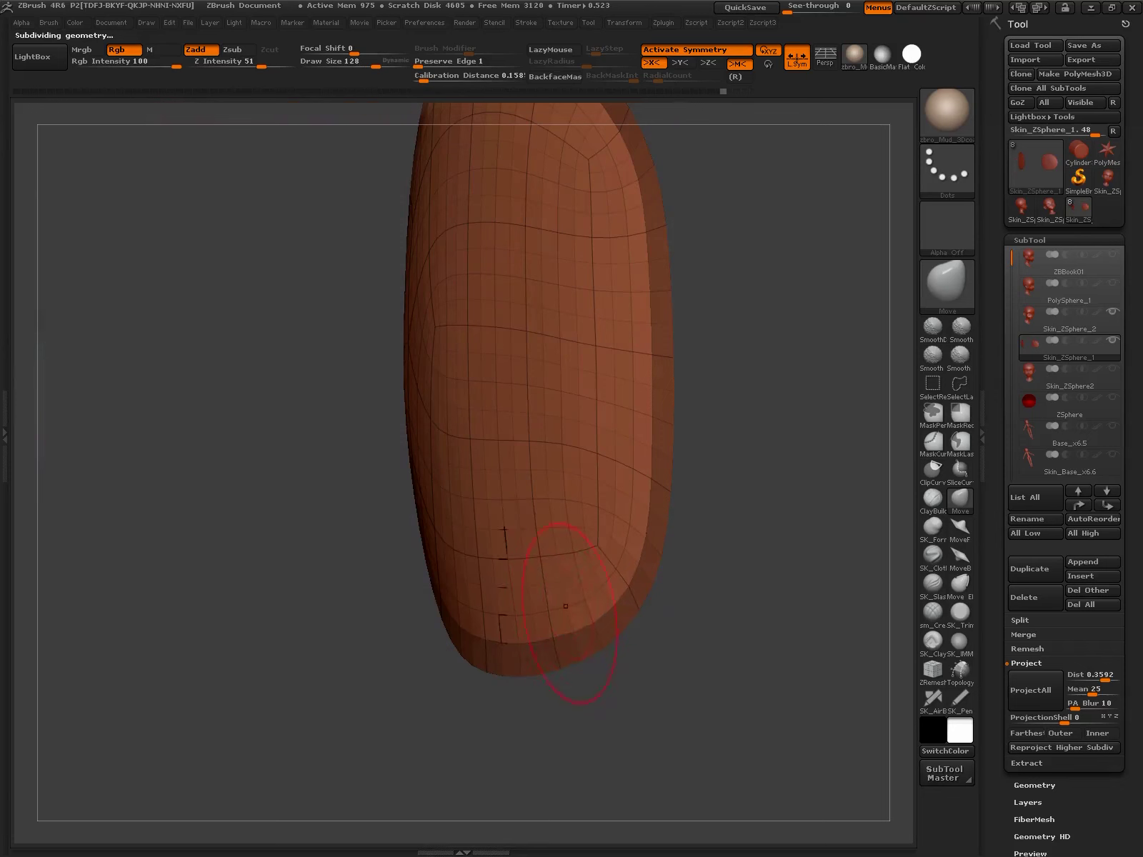
key("ctrl+d")
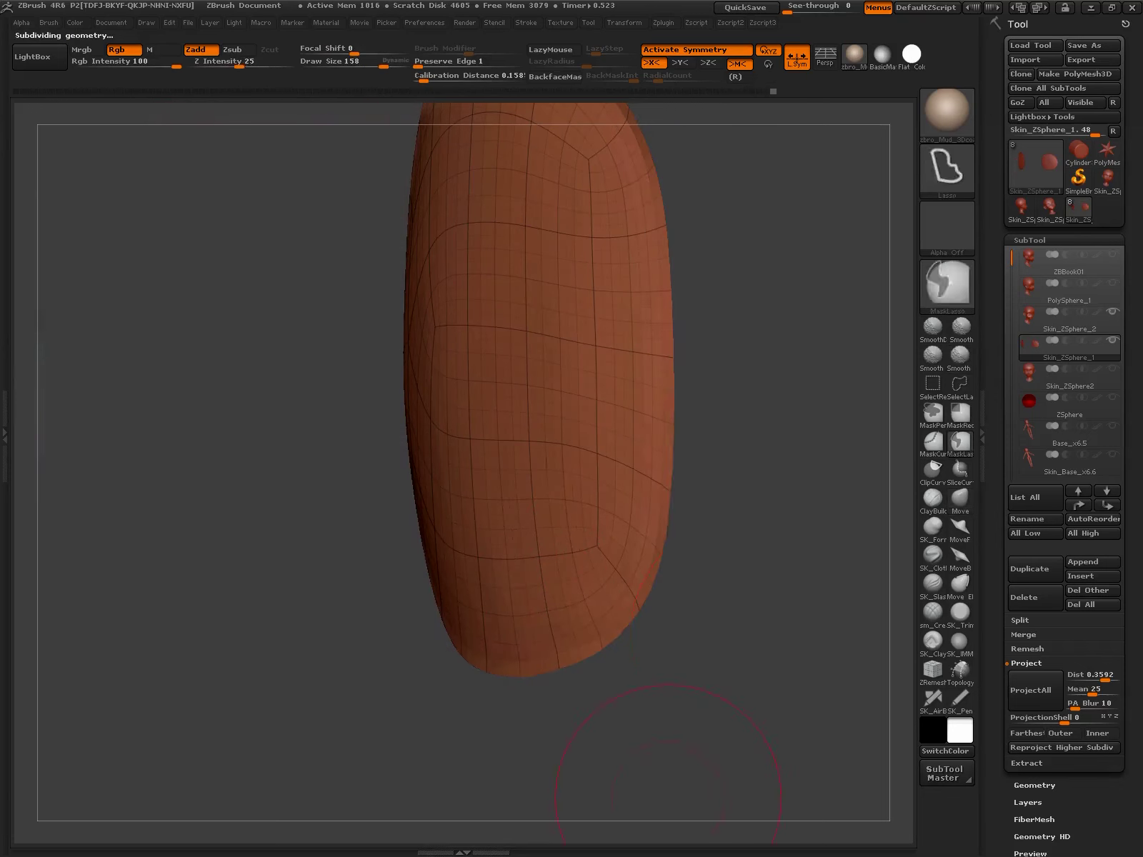
mouse_move(372, 616)
right_mouse_down()
mouse_move(214, 614)
mouse_move(200, 643)
right_mouse_up()
- Check the subdivided eyeball's profile with the Move brush and hide the wireframe
key("b")
key("m")
key("v")
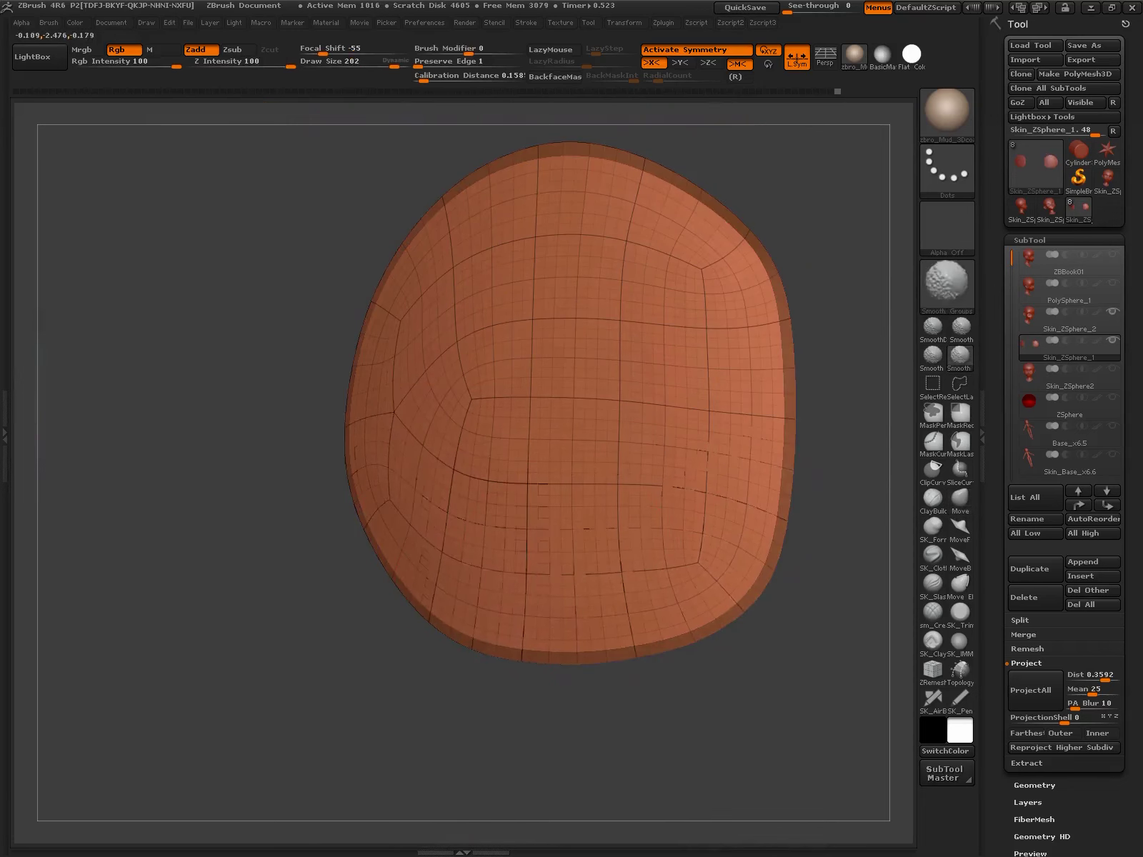
mouse_move(614, 557)
right_mouse_down()
mouse_move(502, 540)
mouse_move(587, 249)
mouse_move(663, 293)
mouse_move(326, 352)
right_mouse_up()
mouse_move(465, 232)
right_mouse_down()
mouse_move(443, 309)
mouse_move(643, 585)
right_mouse_up()
key("shift+f")
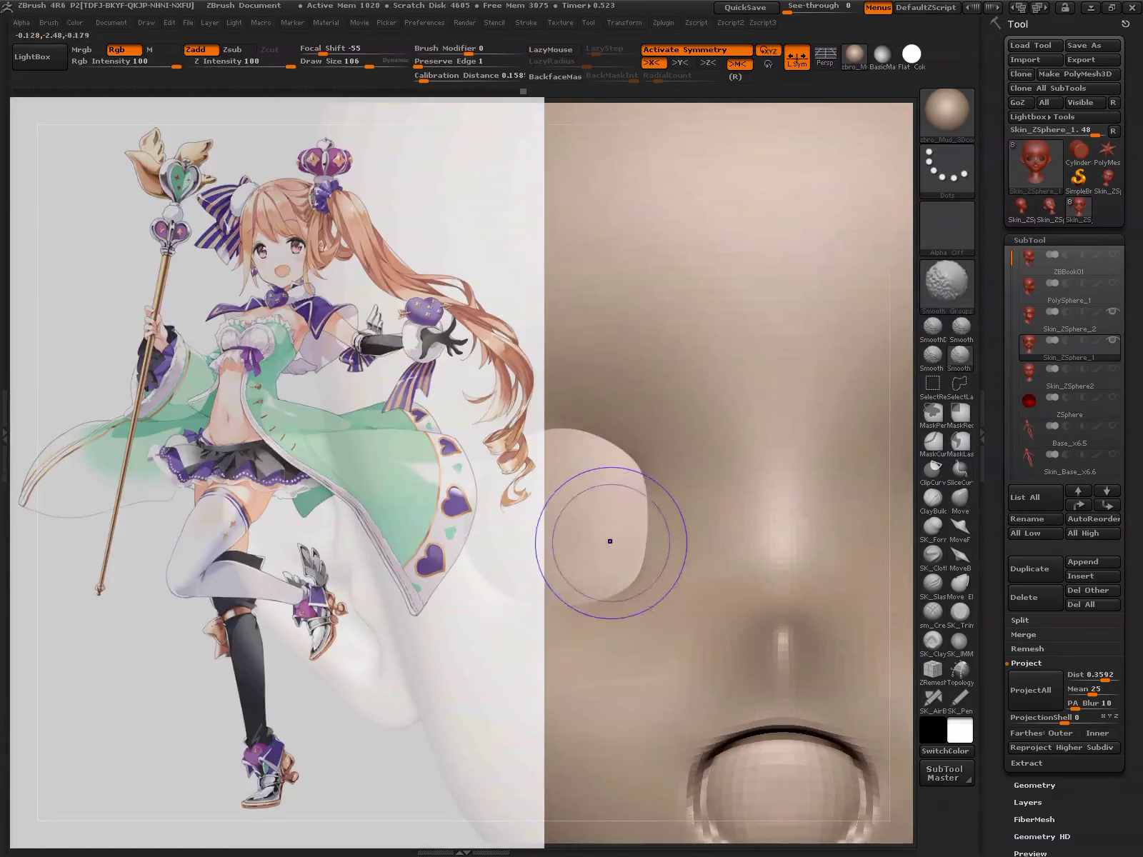
- Zoom to the eye hole, hide the reference image and switch to Move
mouse_move(623, 532)
right_mouse_down("alt")
mouse_move(509, 490)
mouse_move(459, 604)
mouse_move(885, 448)
mouse_move(885, 393)
right_mouse_up("alt")
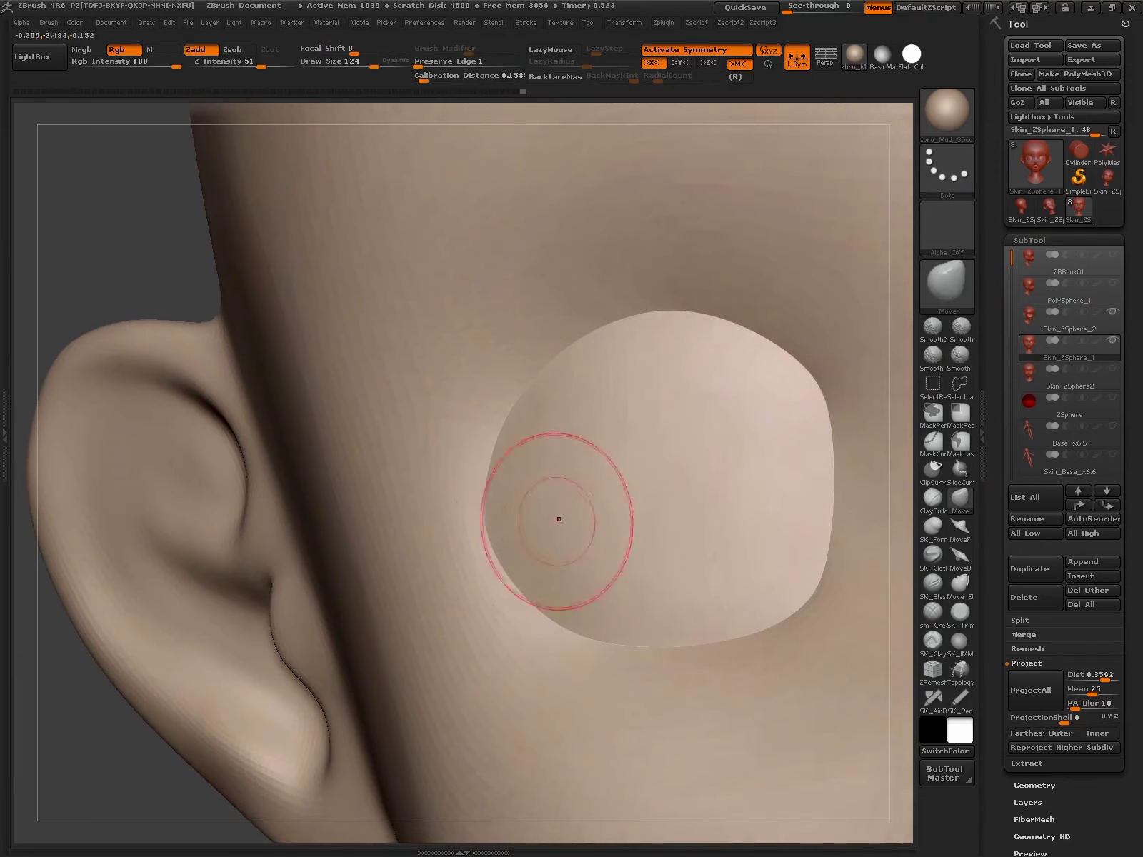
key("b")
key("m")
key("v")
key("ctrl+d")
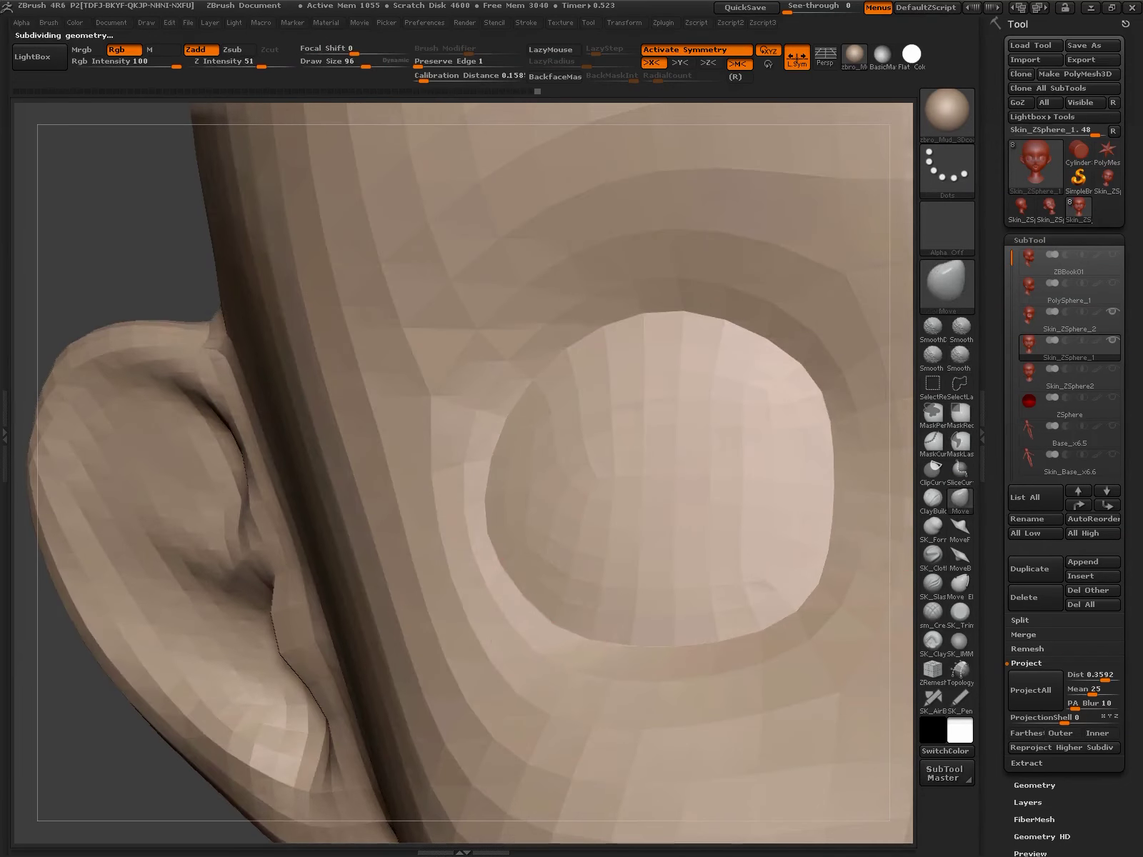
- Reshape the eye socket rim and soften it with Smooth Groups
mouse_move(486, 532)
right_mouse_down("alt")
mouse_move(526, 522)
mouse_move(479, 530)
mouse_move(472, 500)
mouse_move(529, 586)
right_mouse_up("alt")
key("bracketright")
key("bracketright")
key("bracketright")
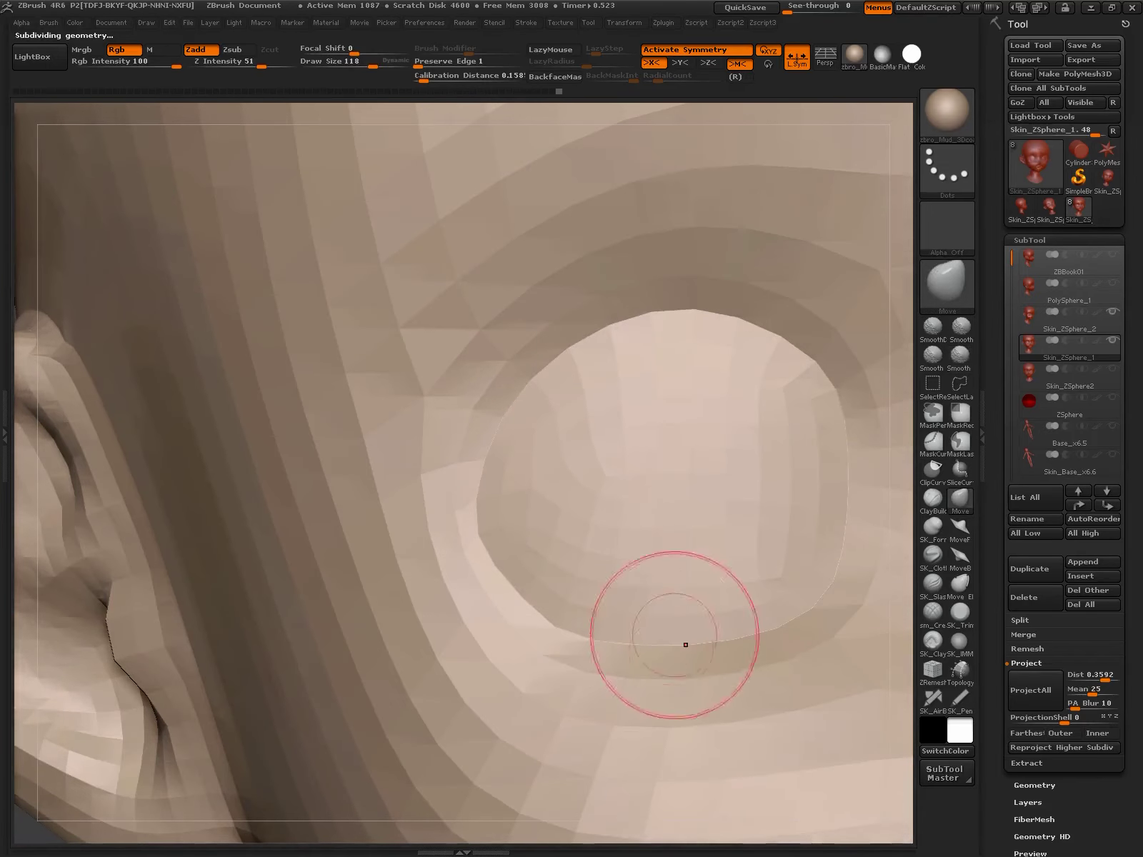
key("bracketleft")
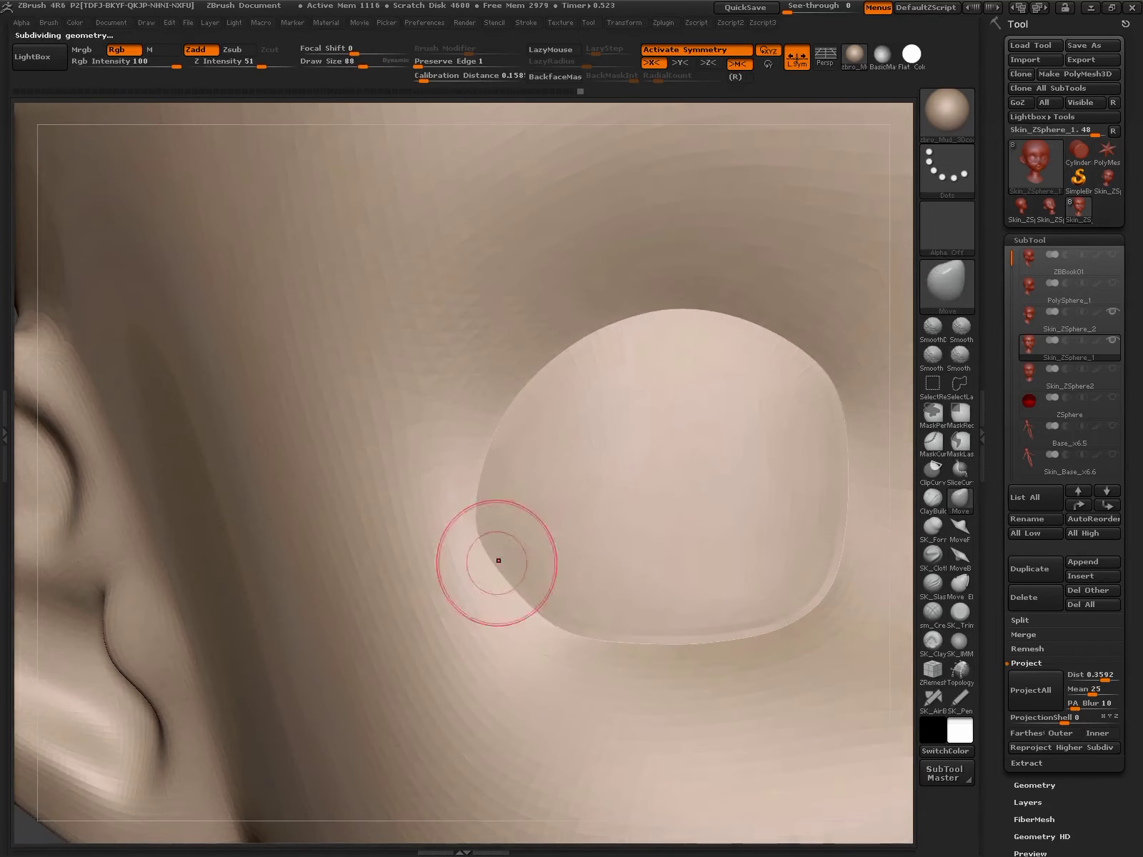
key("shift")
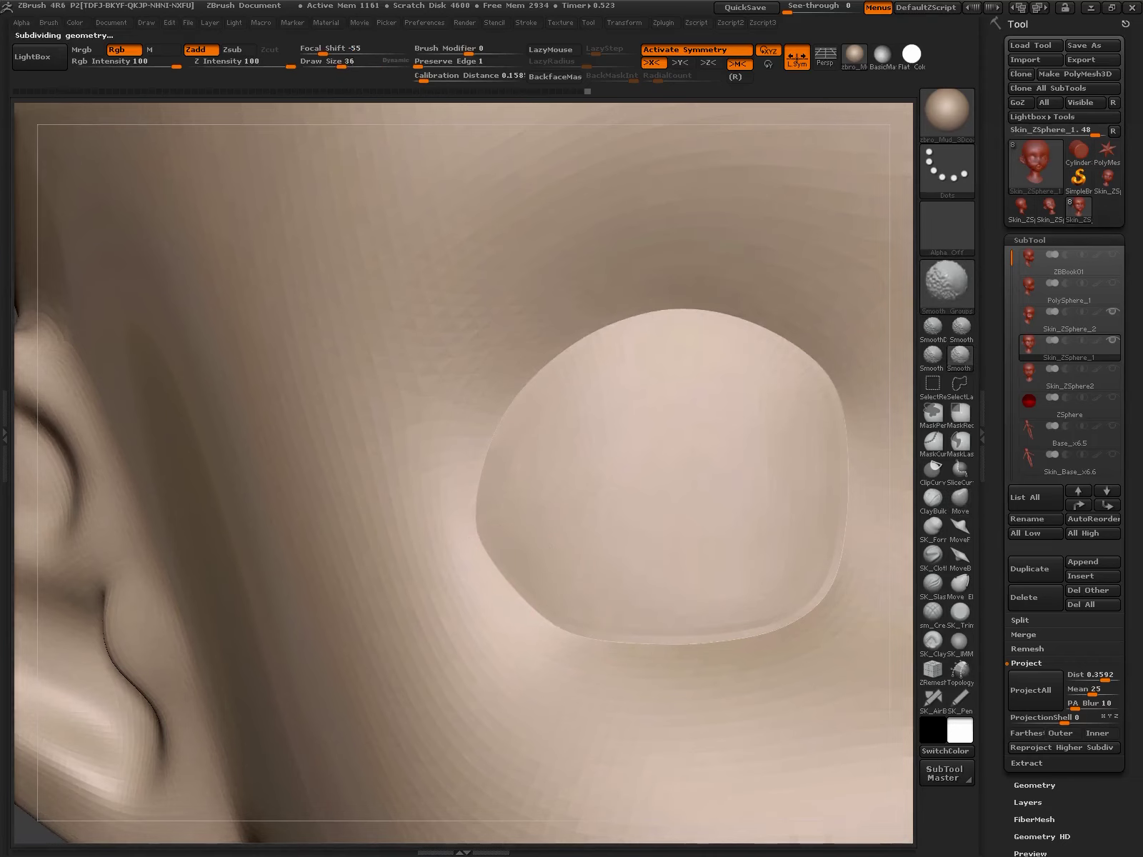
left_click_drag(764, 344, 754, 523)
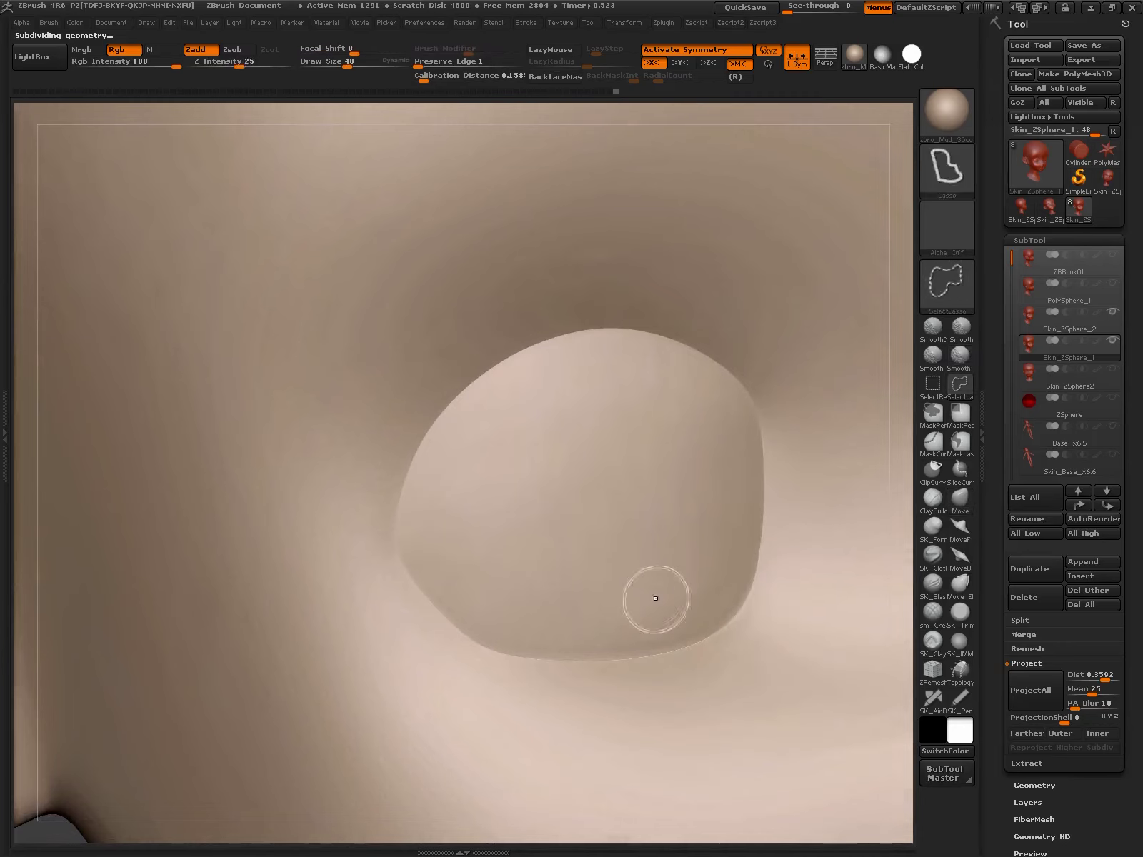
- Solo the eyeball, then smooth around the nose with SK_ClayFill and Smooth Groups
left_click(656, 597, "ctrl+shift")
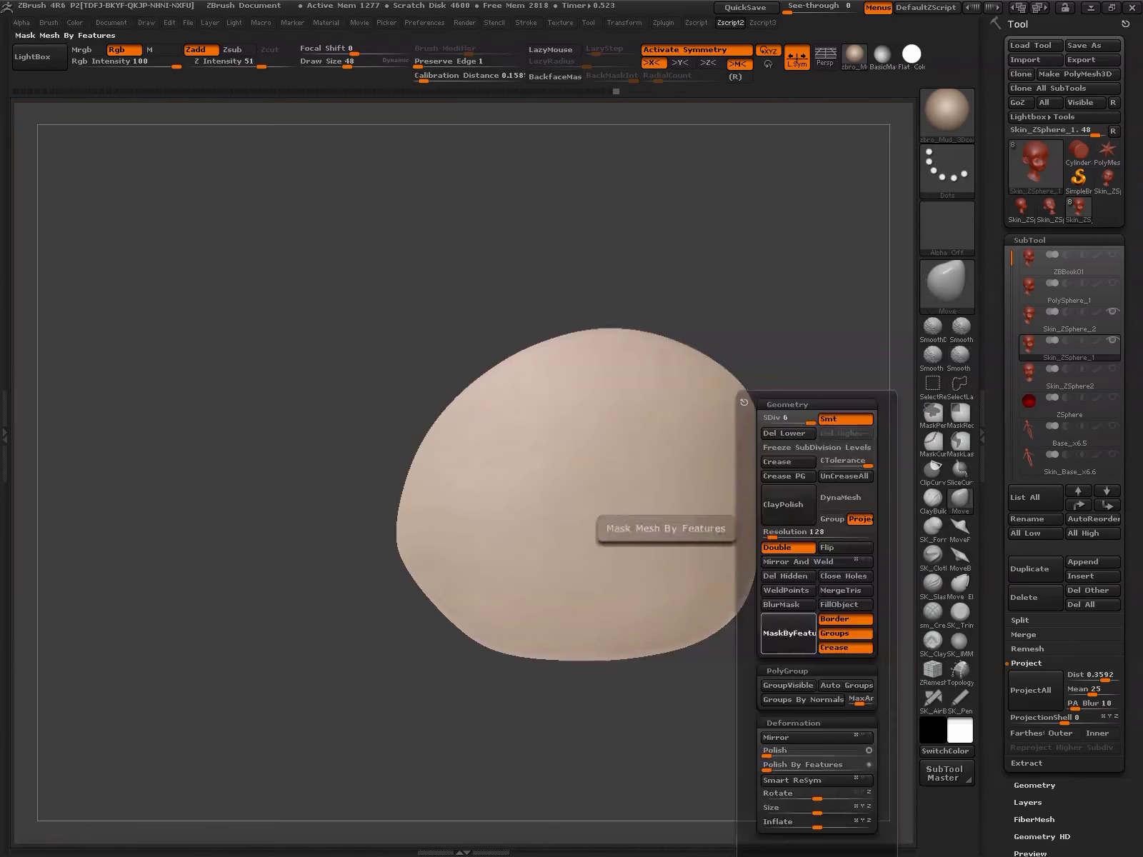
key("ctrl+shift")
left_click(931, 641)
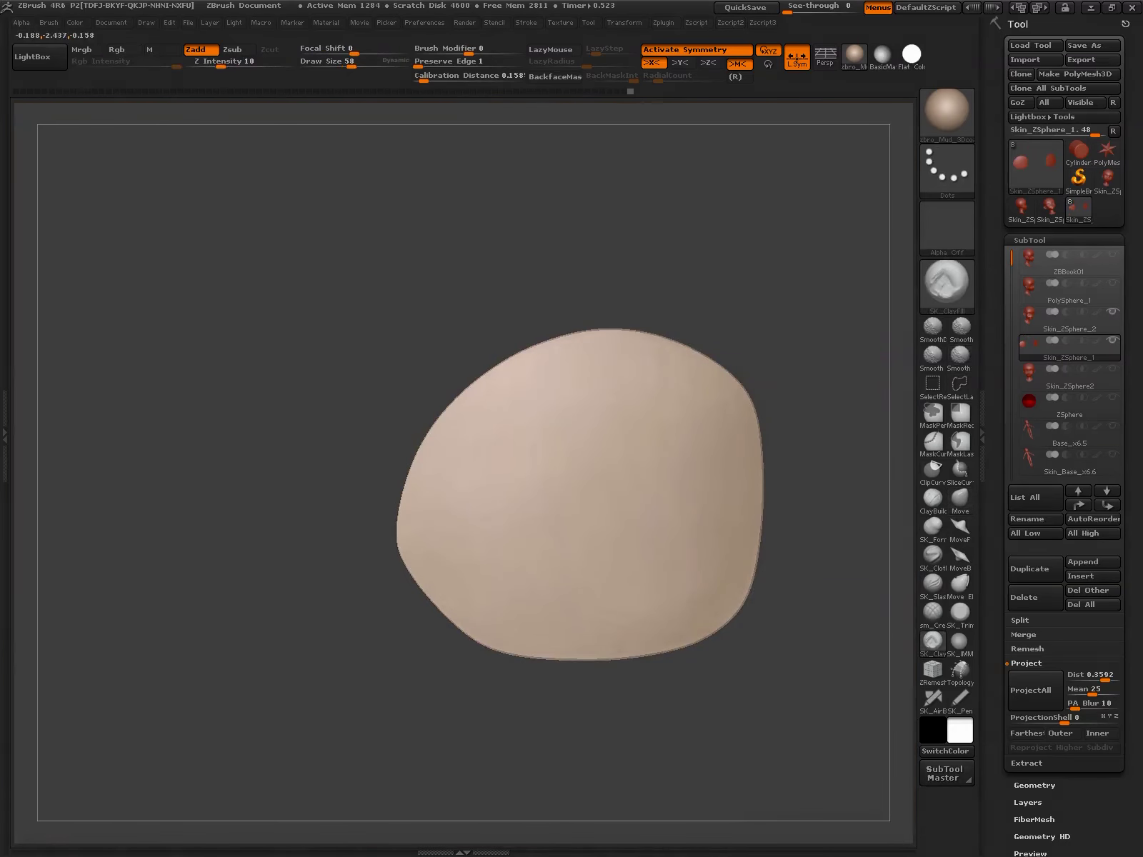
key("shift")
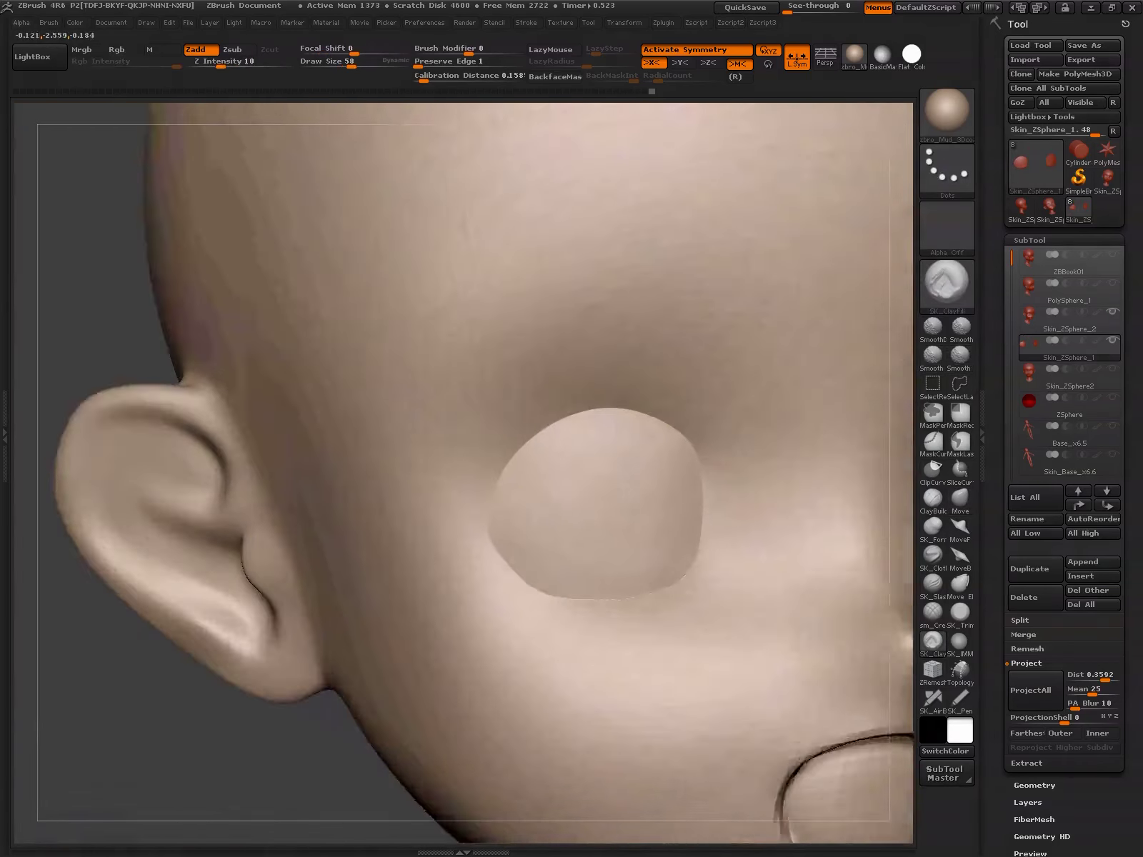
key("shift")
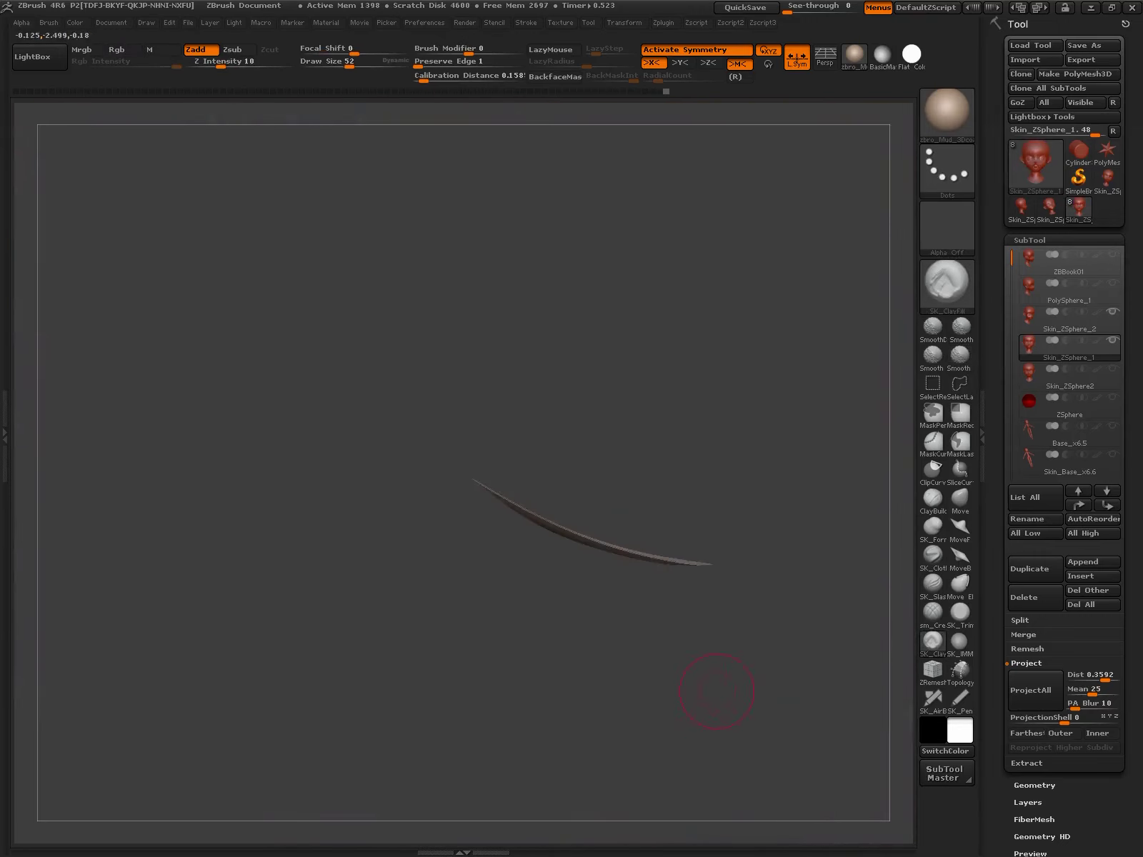
key("ctrl+shift")
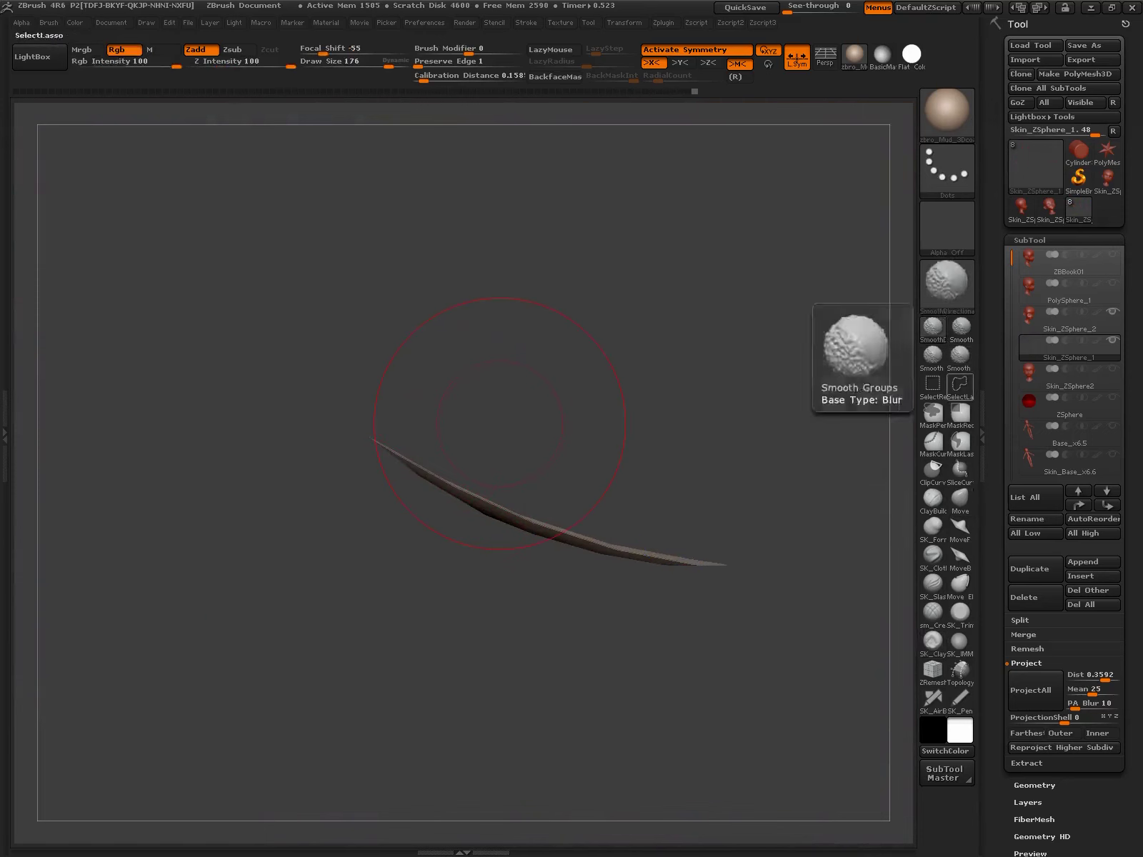
left_click(959, 497)
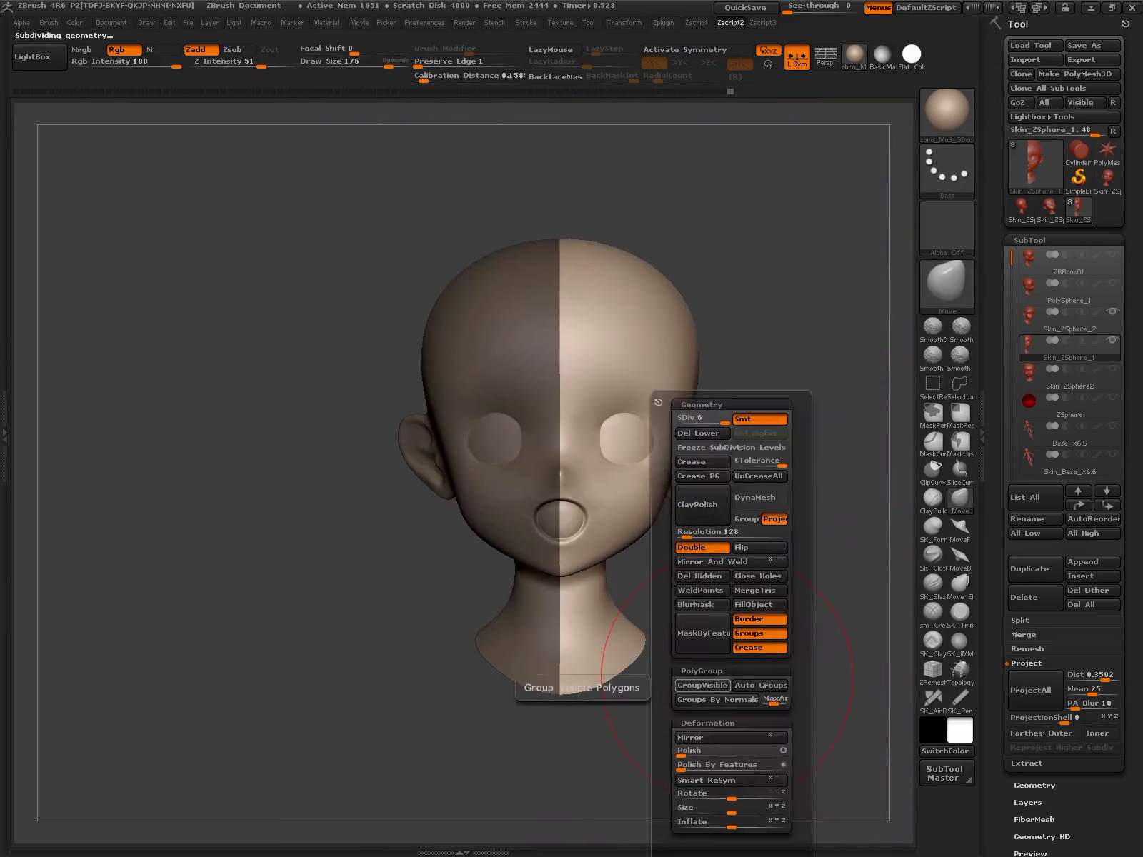
- Realign the head's symmetry, enable X symmetry and subdivide to level 6
left_click(721, 780)
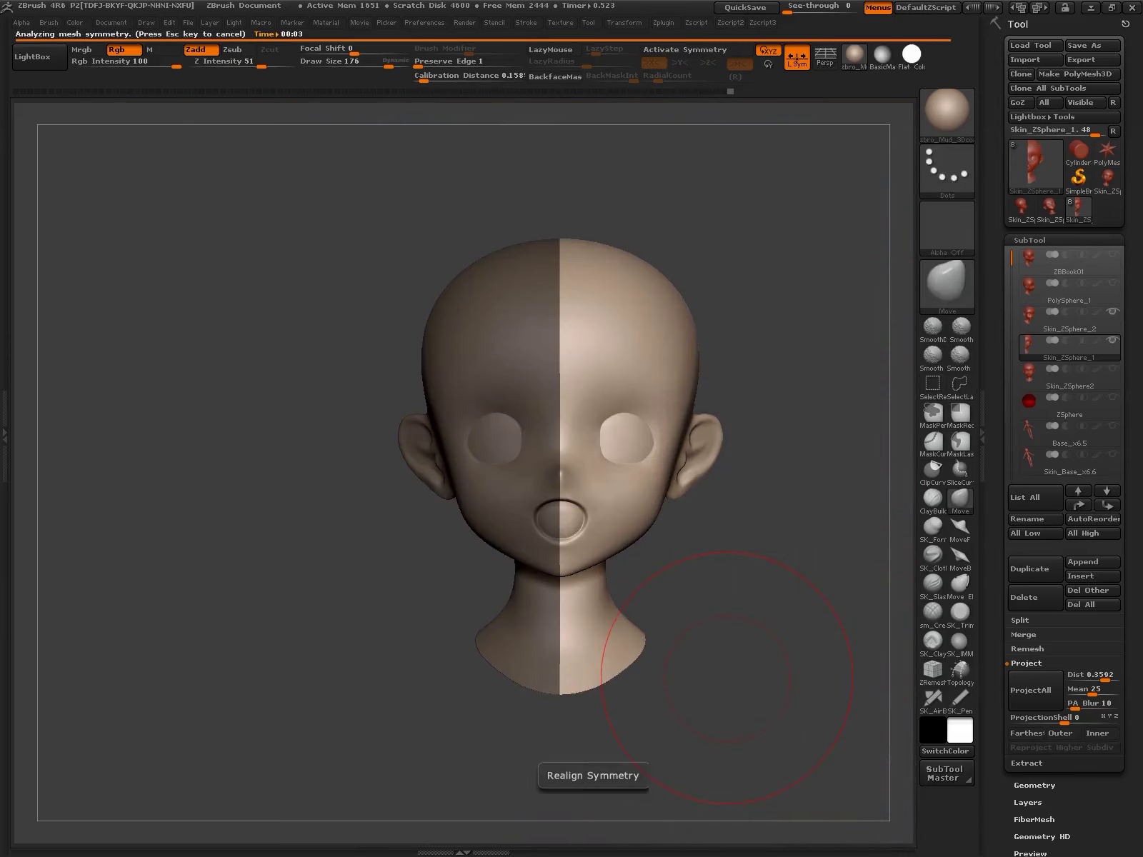
left_click_drag(548, 247, 556, 459, "alt")
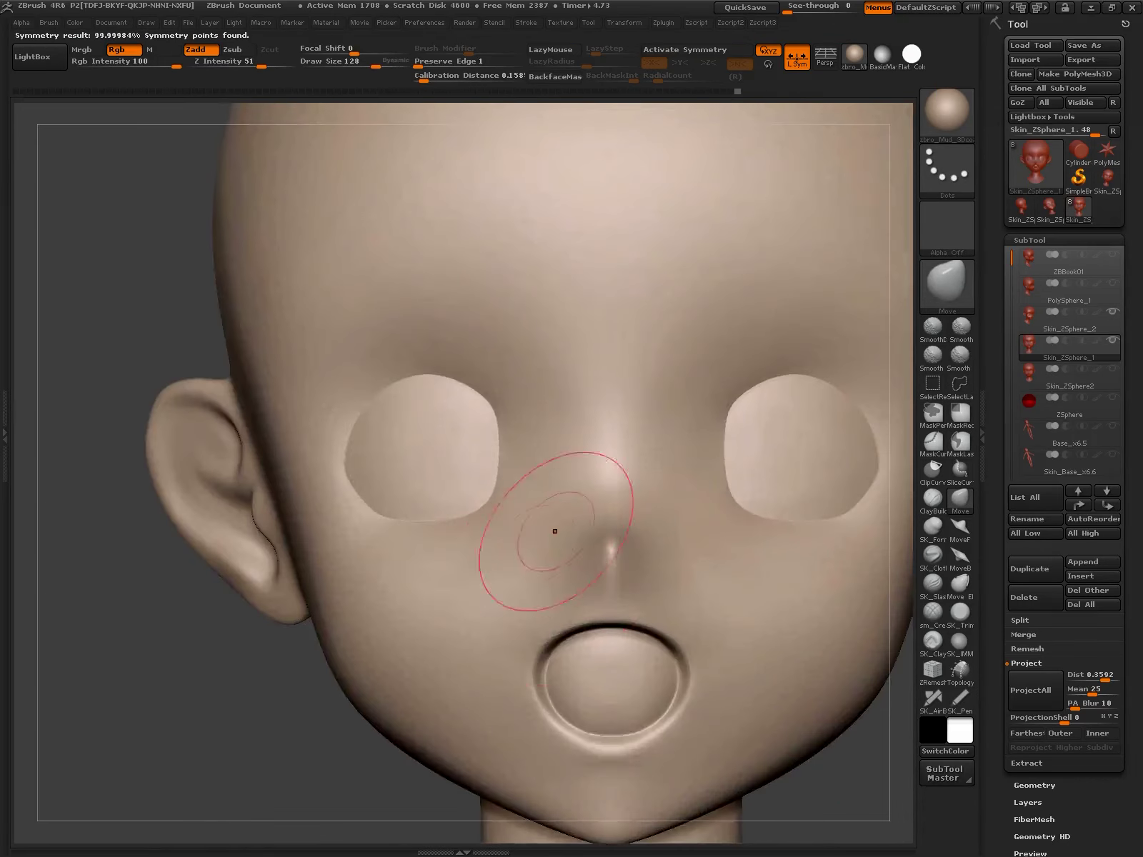
key("x")
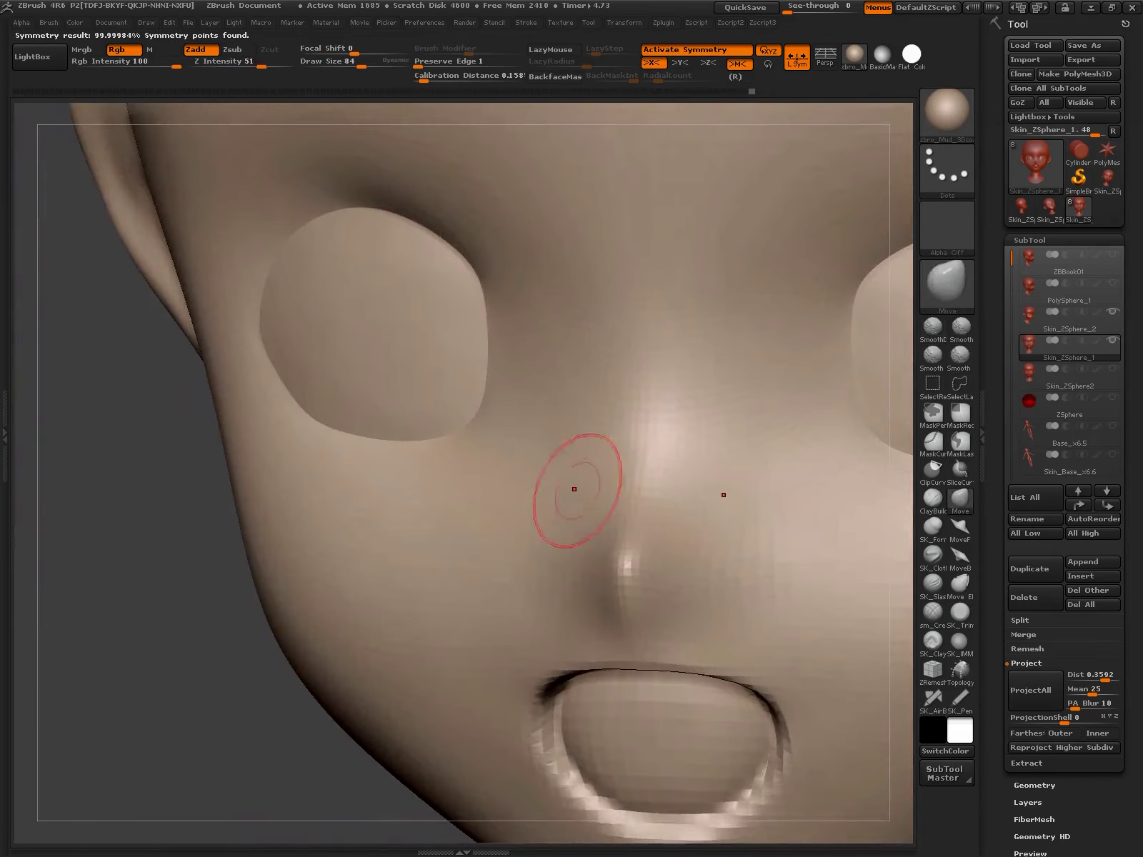
key("ctrl+d")
- Shape the chin and jaw in profile with Move at lower subdivision, then view the whole head
left_click(932, 639)
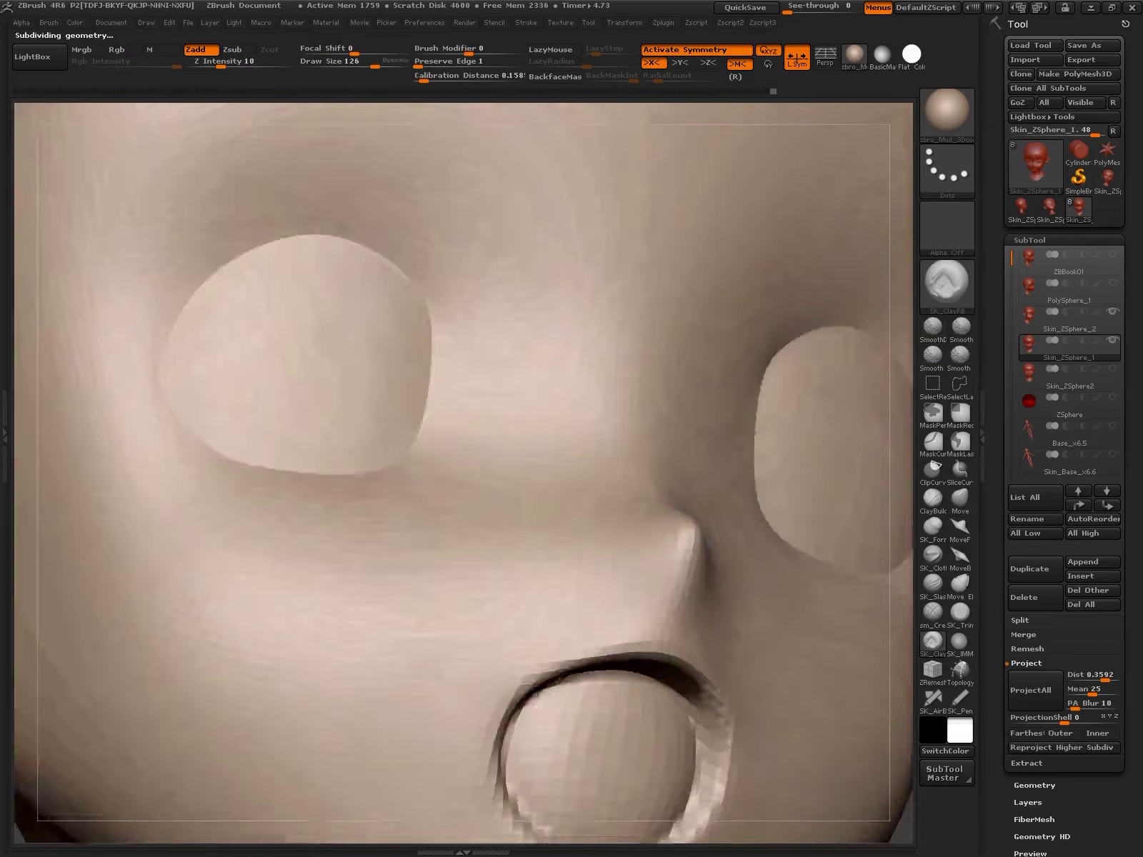
left_click_drag(400, 700, 786, 699, "shift")
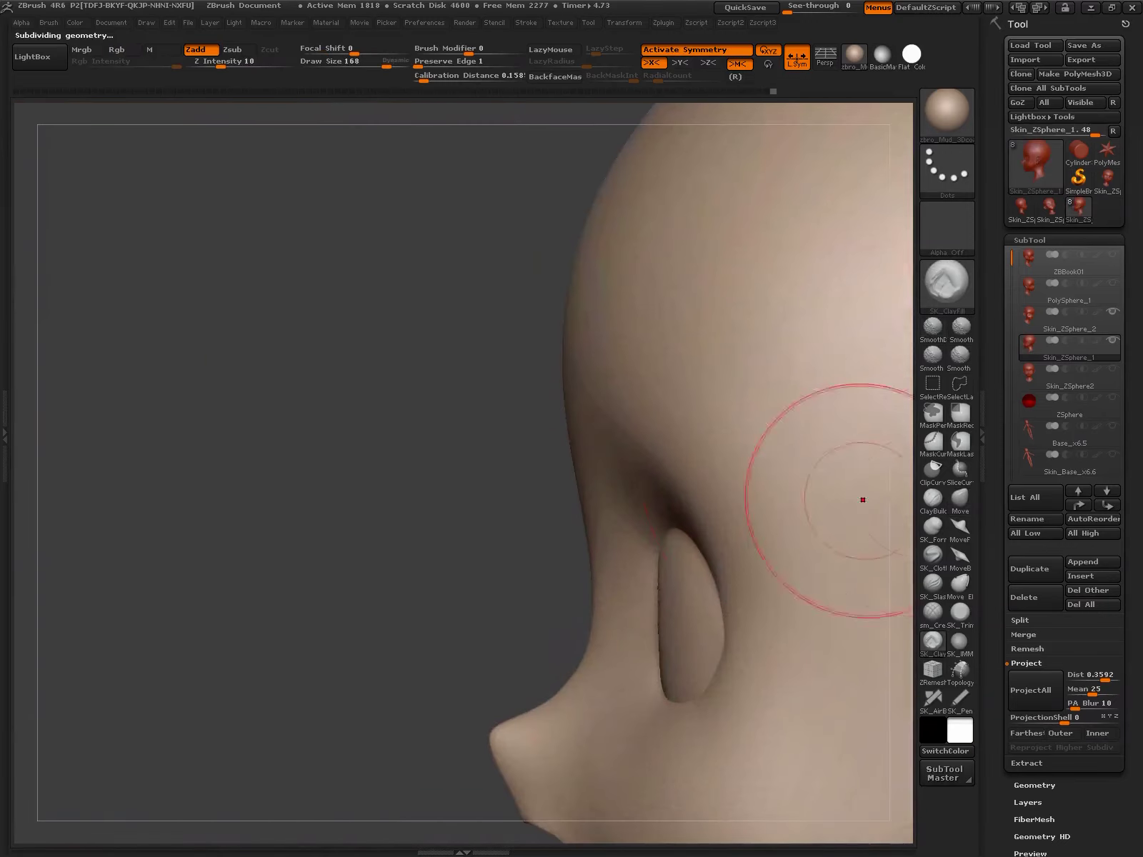
key("b")
key("m")
key("v")
key("shift+d")
key("d")
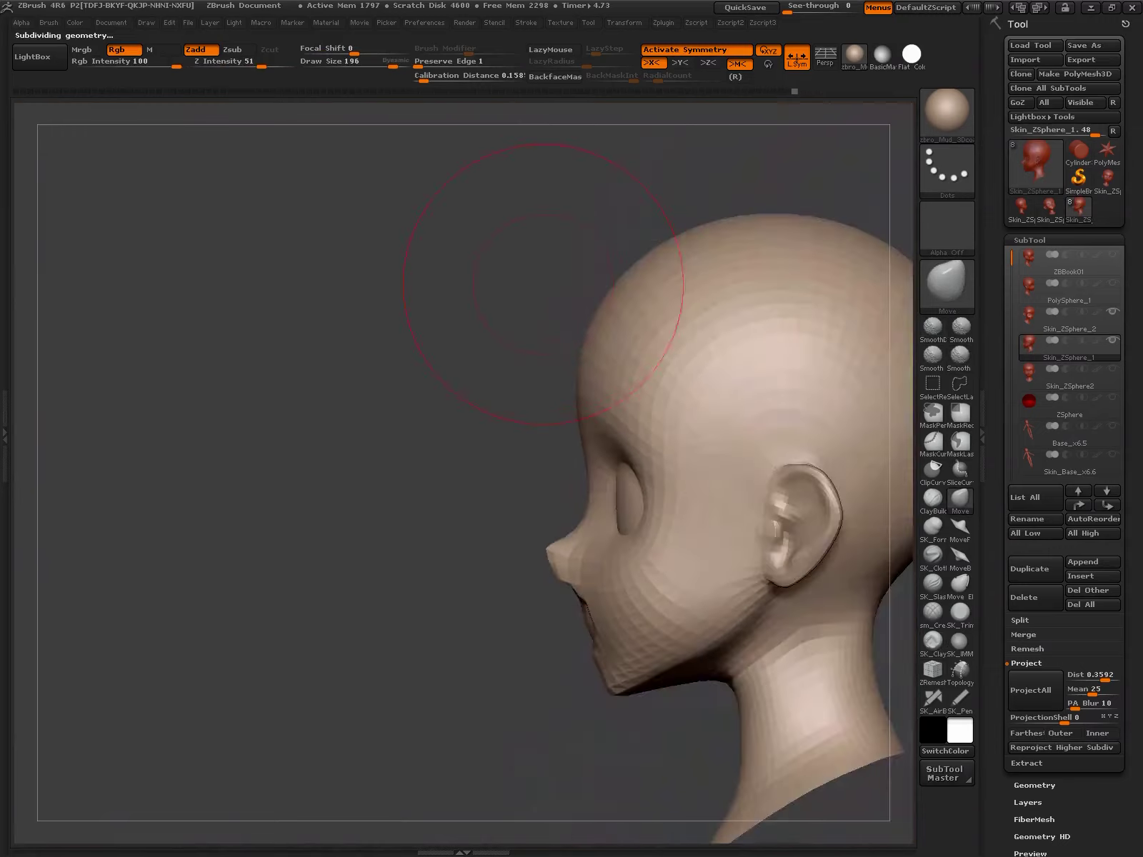
left_click_drag(510, 280, 646, 590)
key("shift+d")
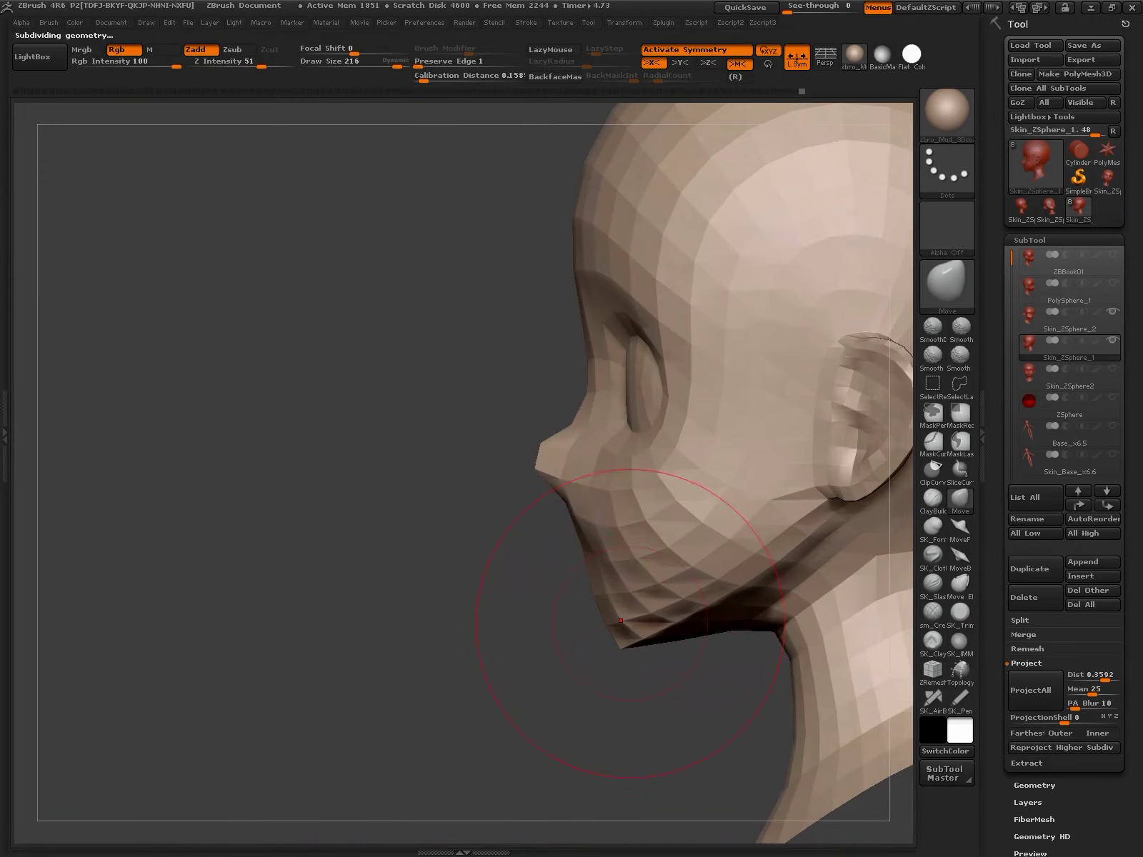
key("d")
mouse_move(625, 669)
left_mouse_down()
mouse_move(786, 642)
mouse_move(612, 638)
mouse_move(663, 497)
left_mouse_up()
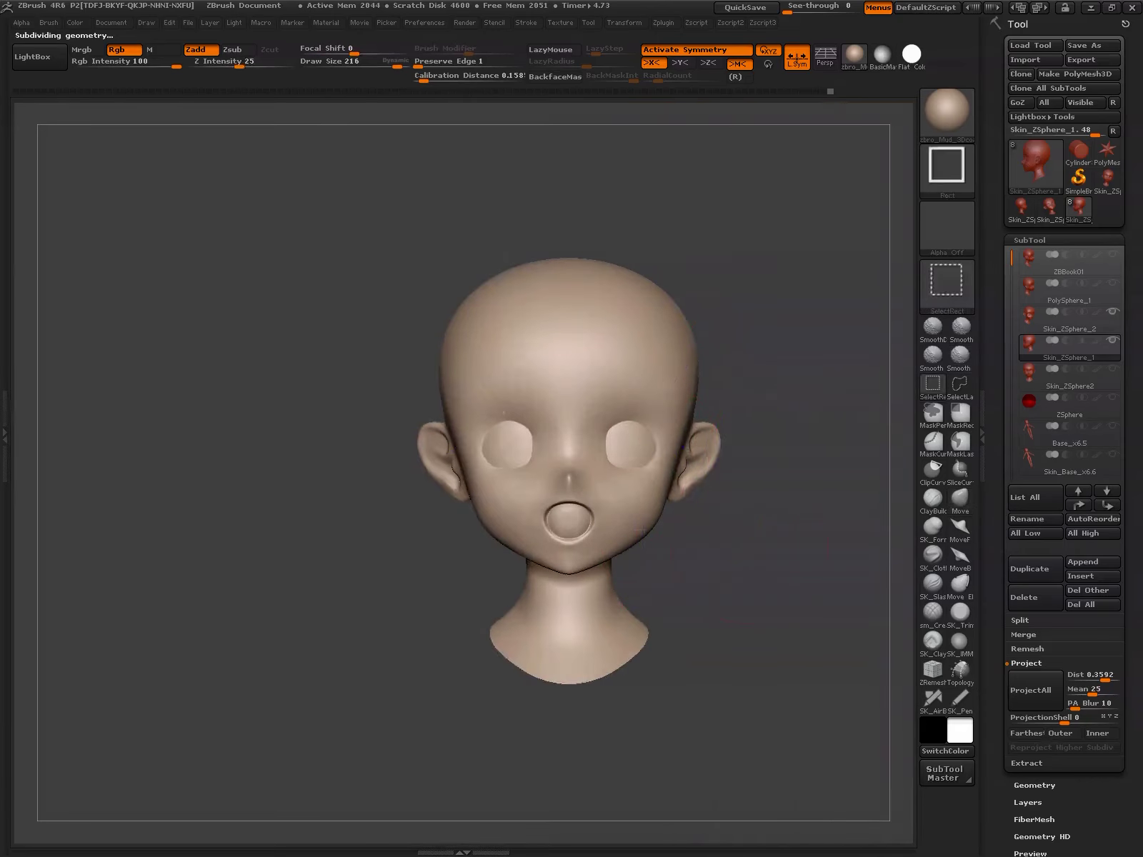
- Mask everything but the eye sockets, Transpose-scale them, then clear the mask
left_click(614, 400, "ctrl+shift")
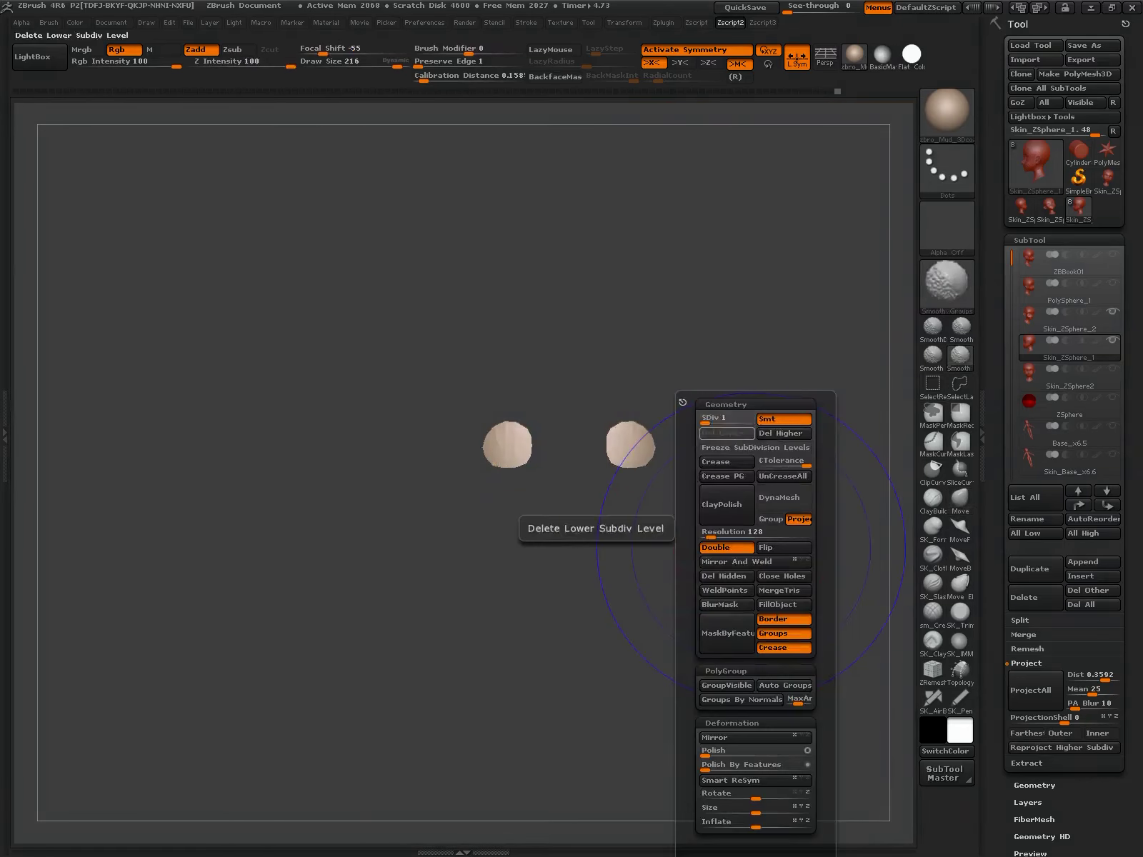
left_click(634, 563, "ctrl+shift")
key("ctrl+i")
key("w")
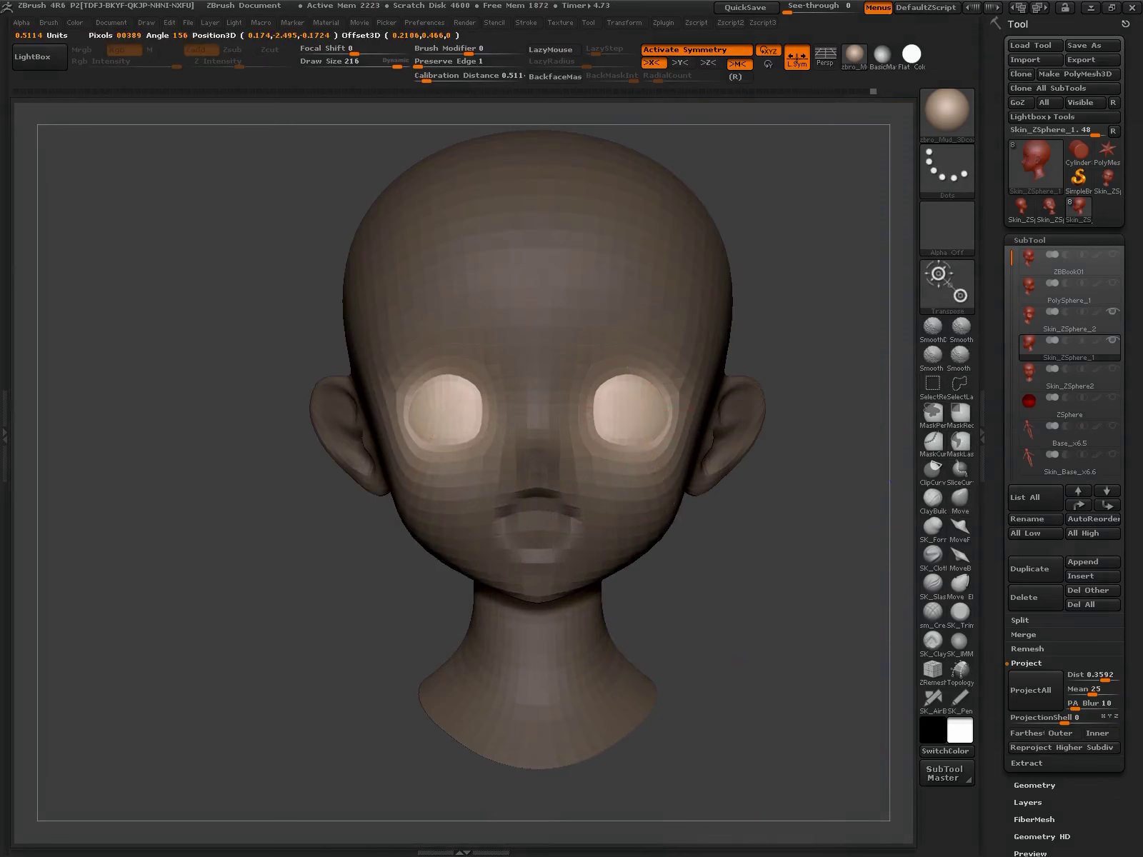
left_click_drag(785, 571, 740, 561)
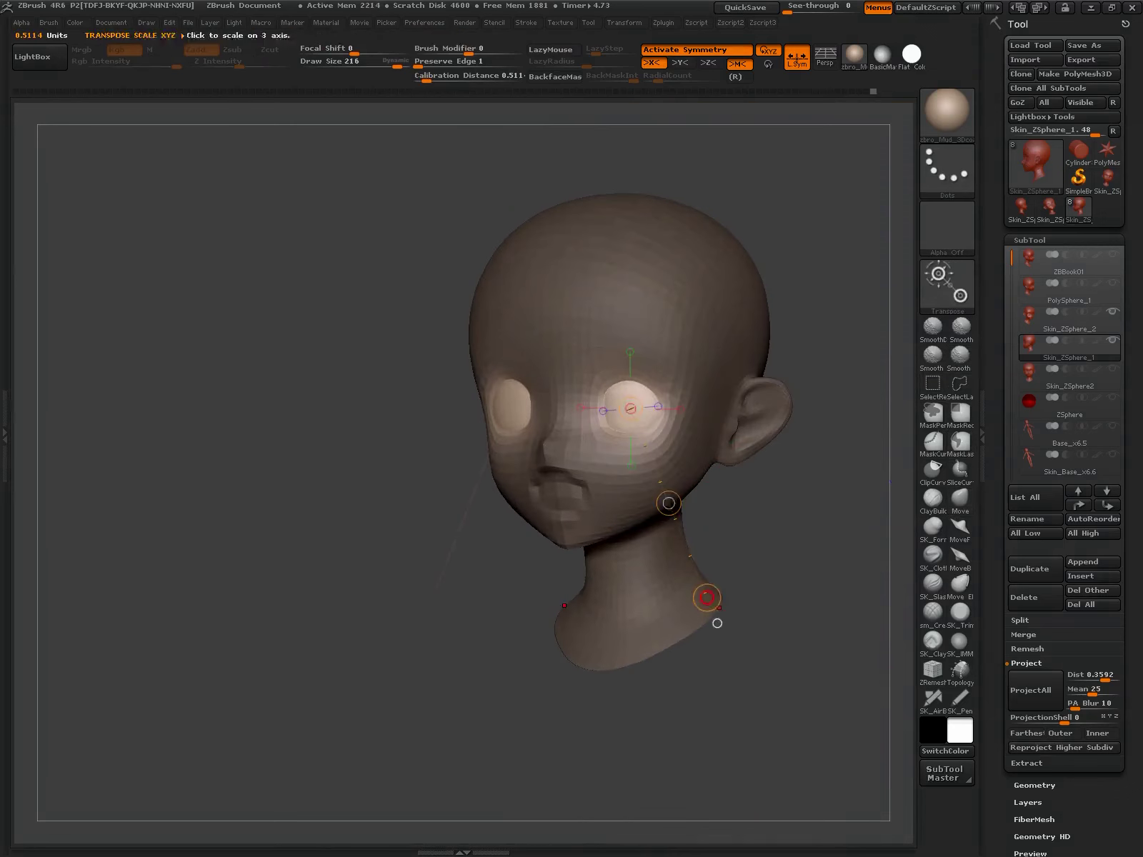
left_click_drag(717, 623, 625, 503, "ctrl")
key("q")
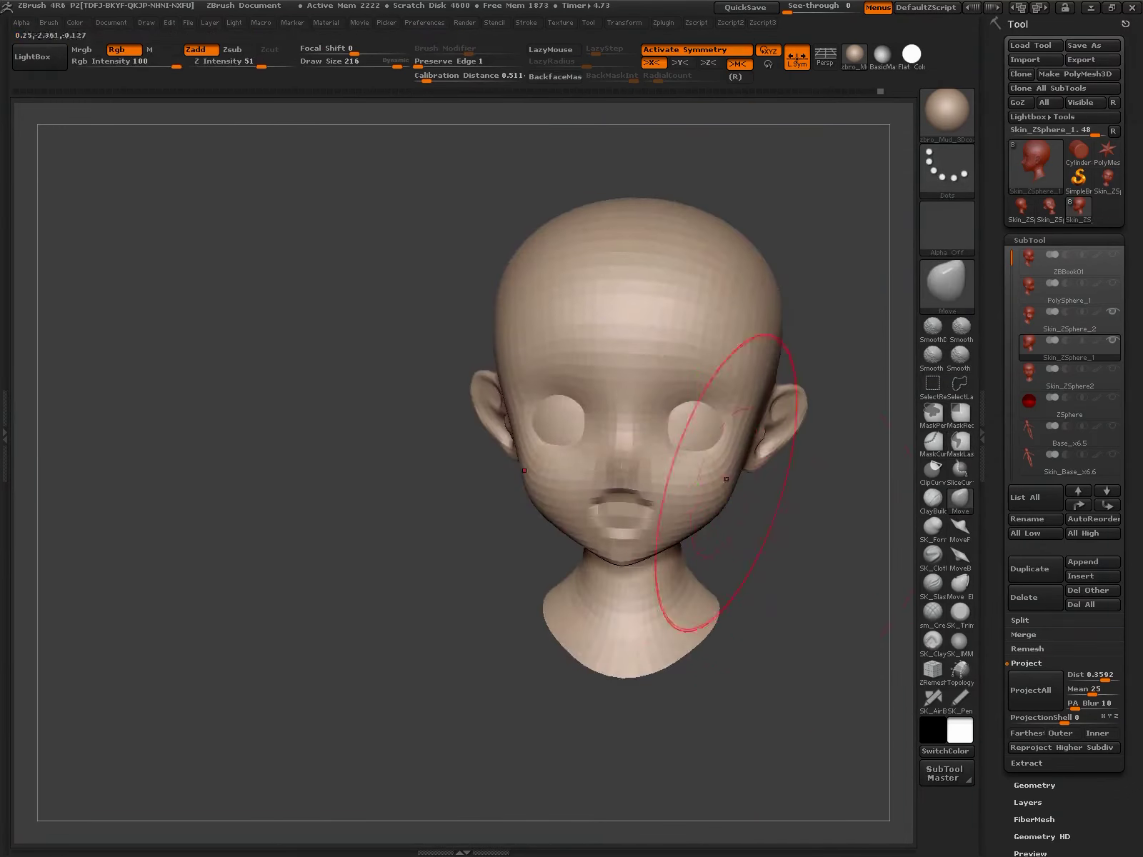
- Reshape the cheek around the mouth with the Move brush, checking the wireframe
mouse_move(707, 546)
left_mouse_down()
mouse_move(668, 564)
mouse_move(634, 428)
mouse_move(600, 701)
mouse_move(604, 549)
mouse_move(633, 671)
mouse_move(549, 599)
mouse_move(647, 550)
mouse_move(697, 463)
mouse_move(664, 524)
left_mouse_up()
key("shift+f")
key("shift+f")
key("b")
key("m")
key("v")
key("shift+f")
- Step up a subdivision level and turn to the right profile to frame the ear
key("ctrl+d")
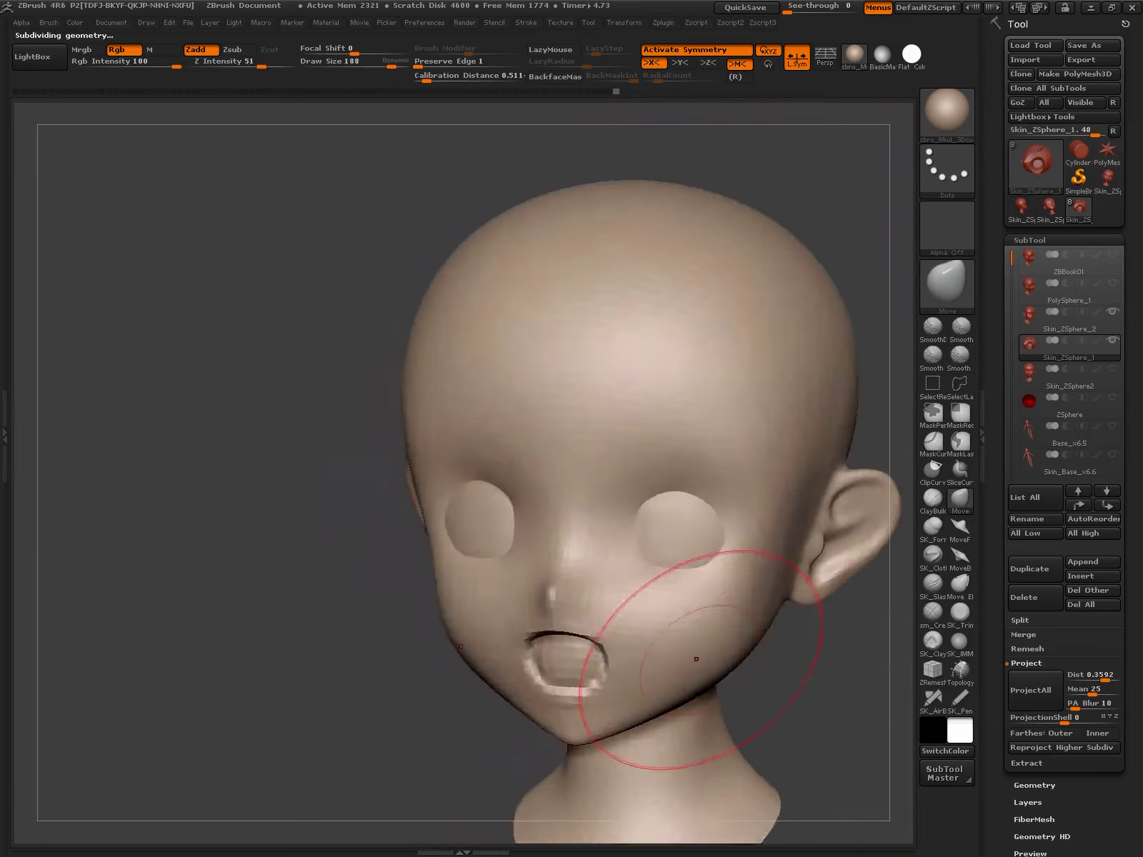
mouse_move(681, 663)
left_mouse_down()
mouse_move(687, 555)
mouse_move(664, 625)
mouse_move(680, 573)
left_mouse_up()
left_click_drag(694, 523, 714, 514, "shift")
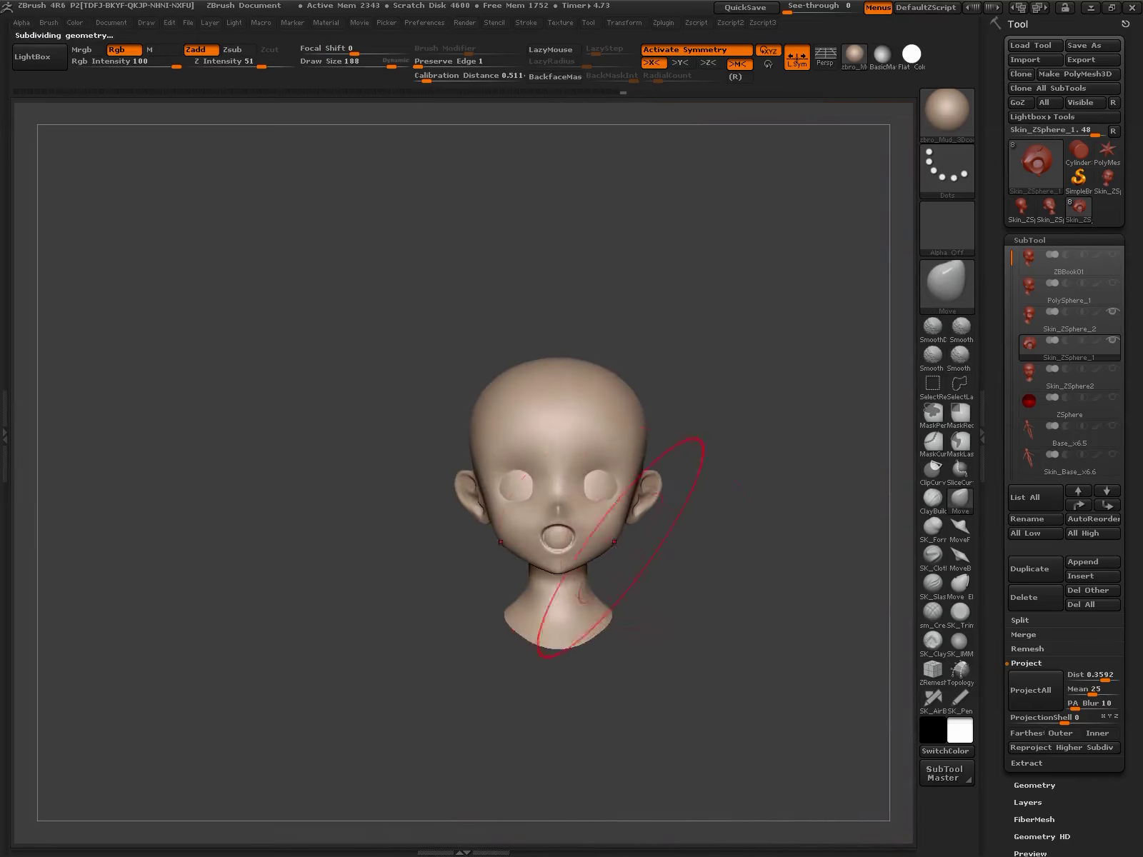
mouse_move(573, 638)
left_mouse_down("shift")
mouse_move(714, 628)
mouse_move(658, 416)
mouse_move(536, 444)
mouse_move(550, 518)
mouse_move(543, 457)
left_mouse_up("shift")
- Smooth the ear crease and lobe at lower subdivision, then build with ClayBuildup
key("shift+d")
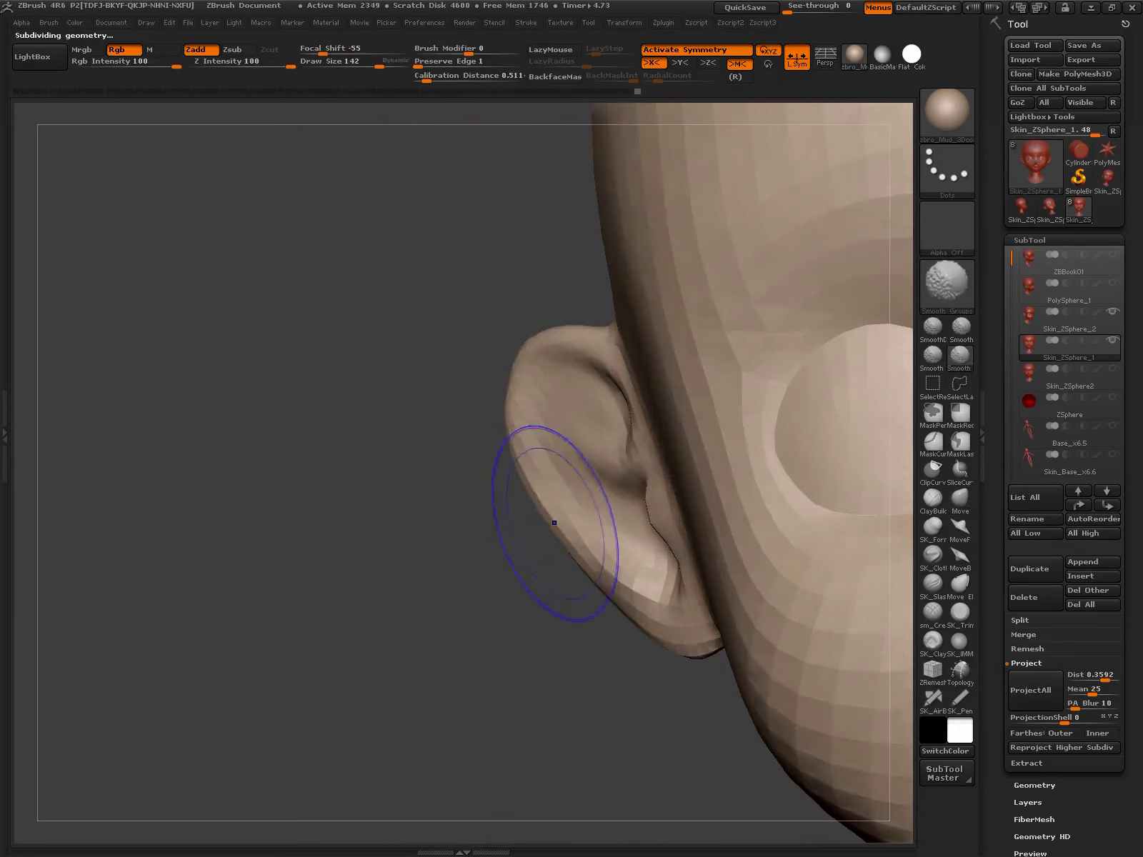
left_click_drag(599, 570, 611, 559, "shift")
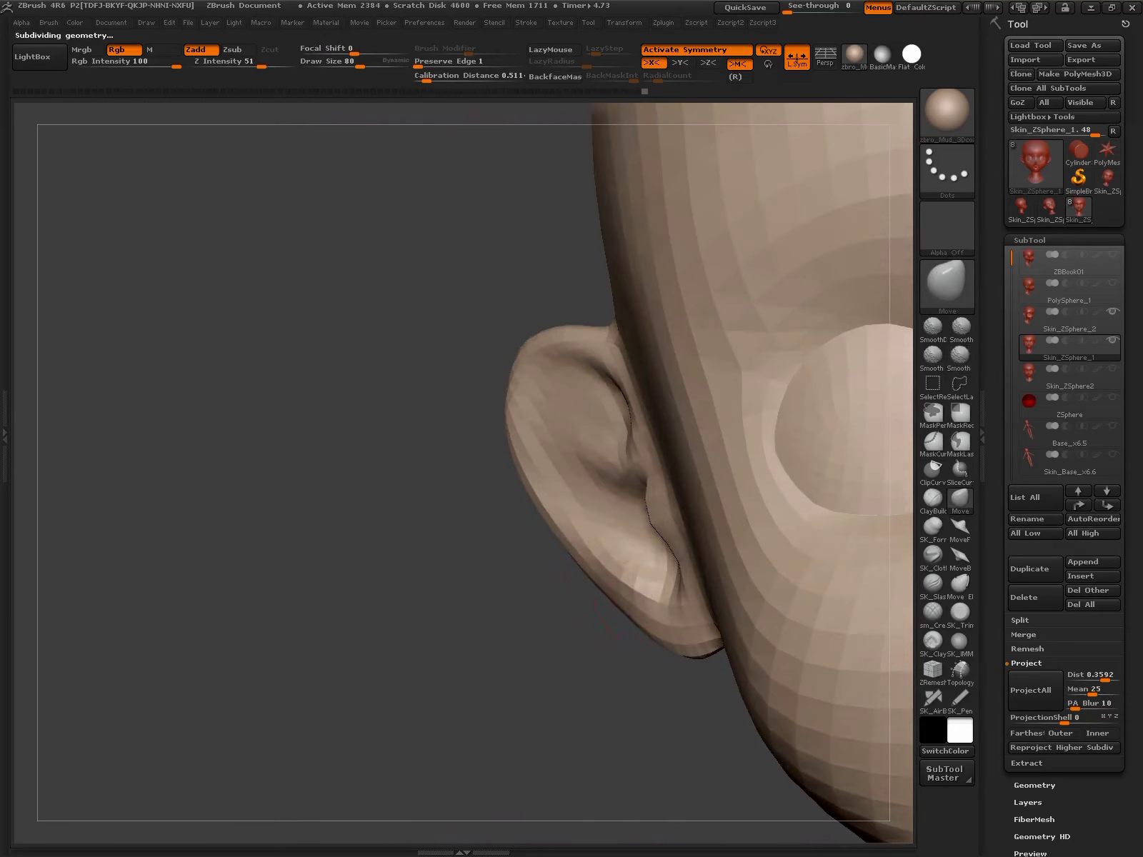
key("d")
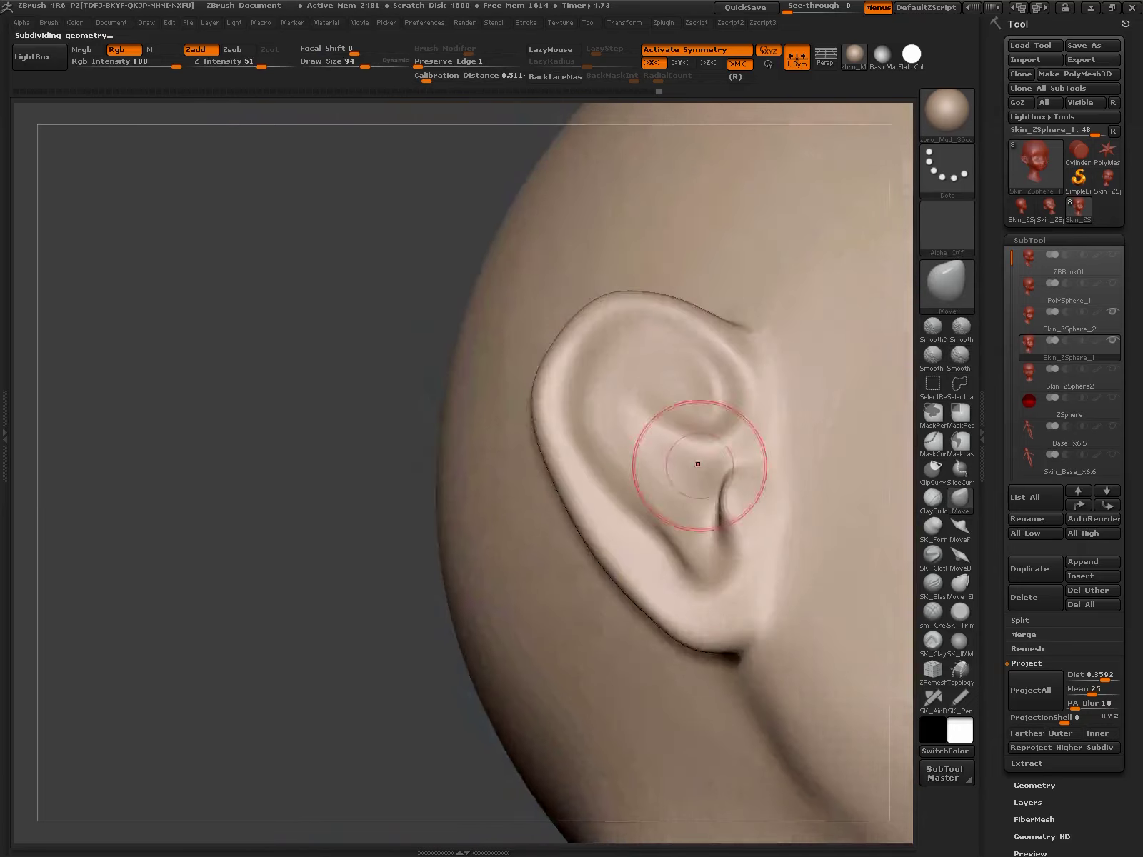
left_click(932, 497)
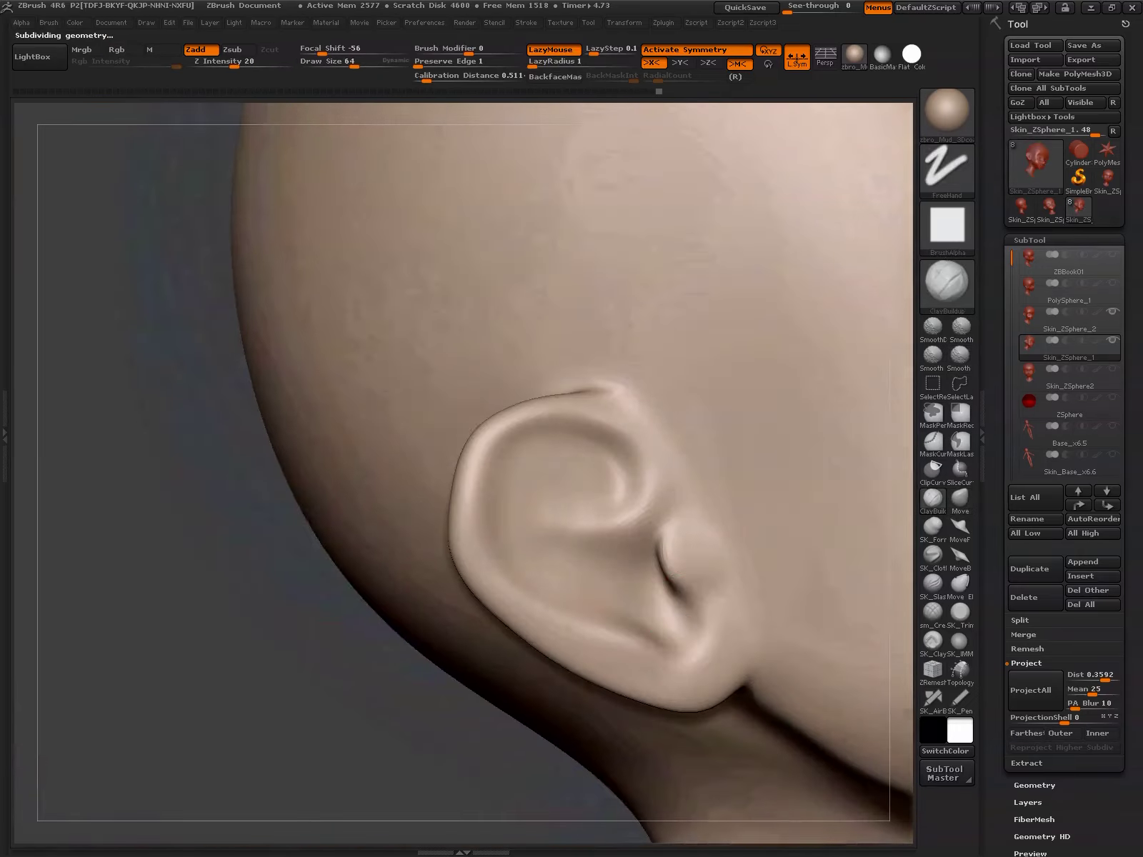
mouse_move(696, 693)
left_mouse_down("shift")
mouse_move(671, 663)
mouse_move(686, 629)
left_mouse_up("shift")
key("space")
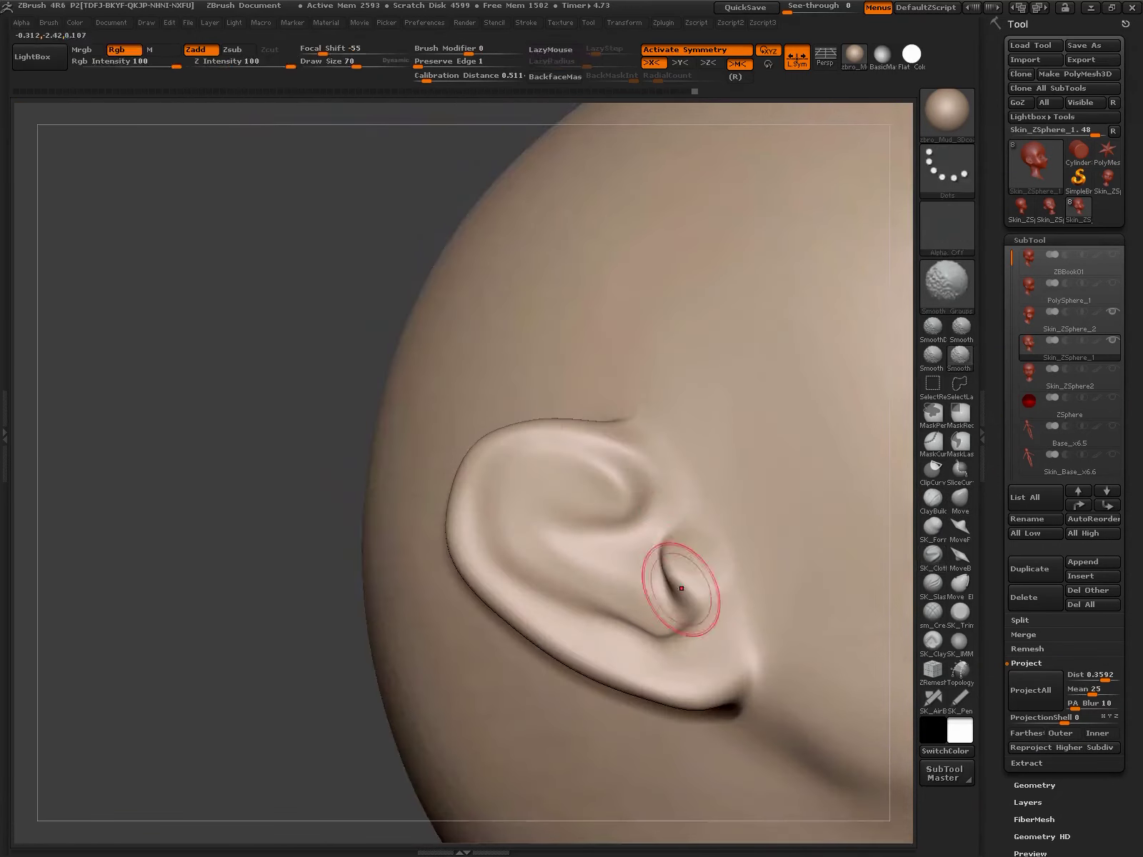
left_click_drag(675, 523, 564, 459)
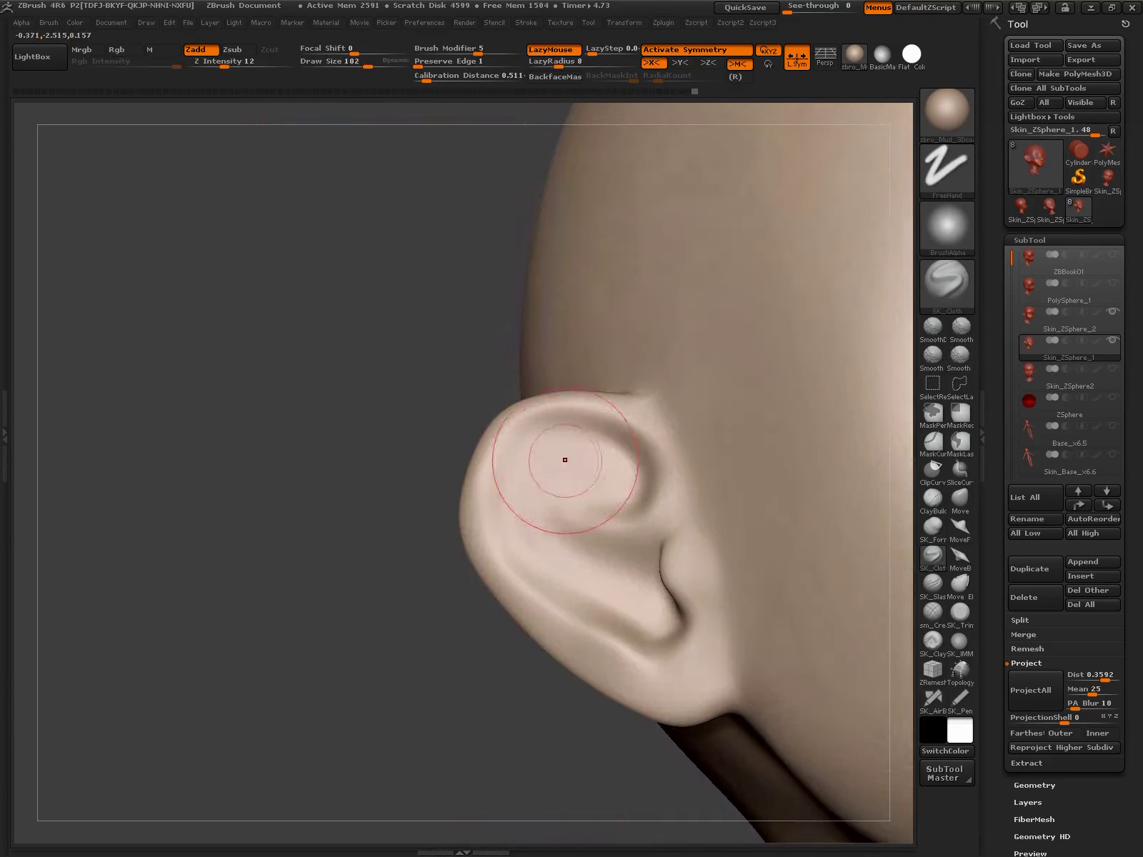
- Define the ear's helix and antihelix, alternating SK_Cloth and SK_ClayFill brushes
key("2")
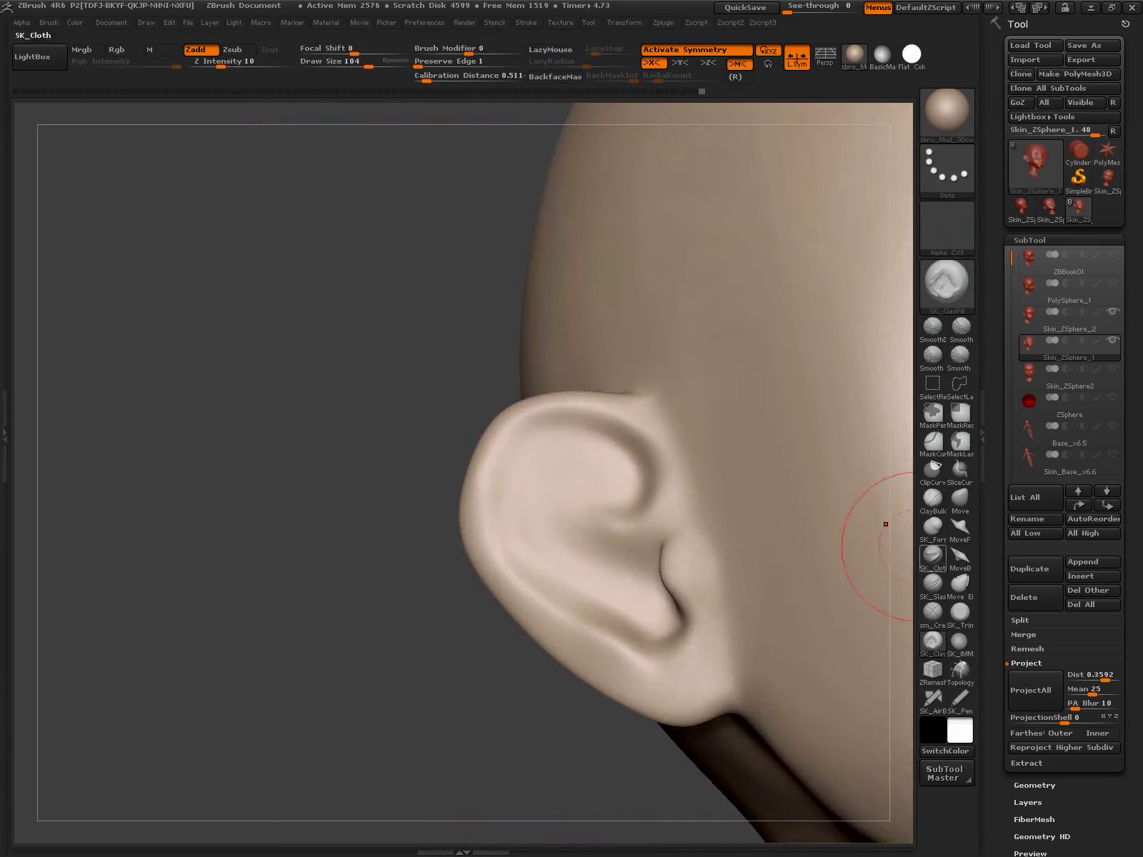
key("1")
left_click_drag(555, 531, 550, 488)
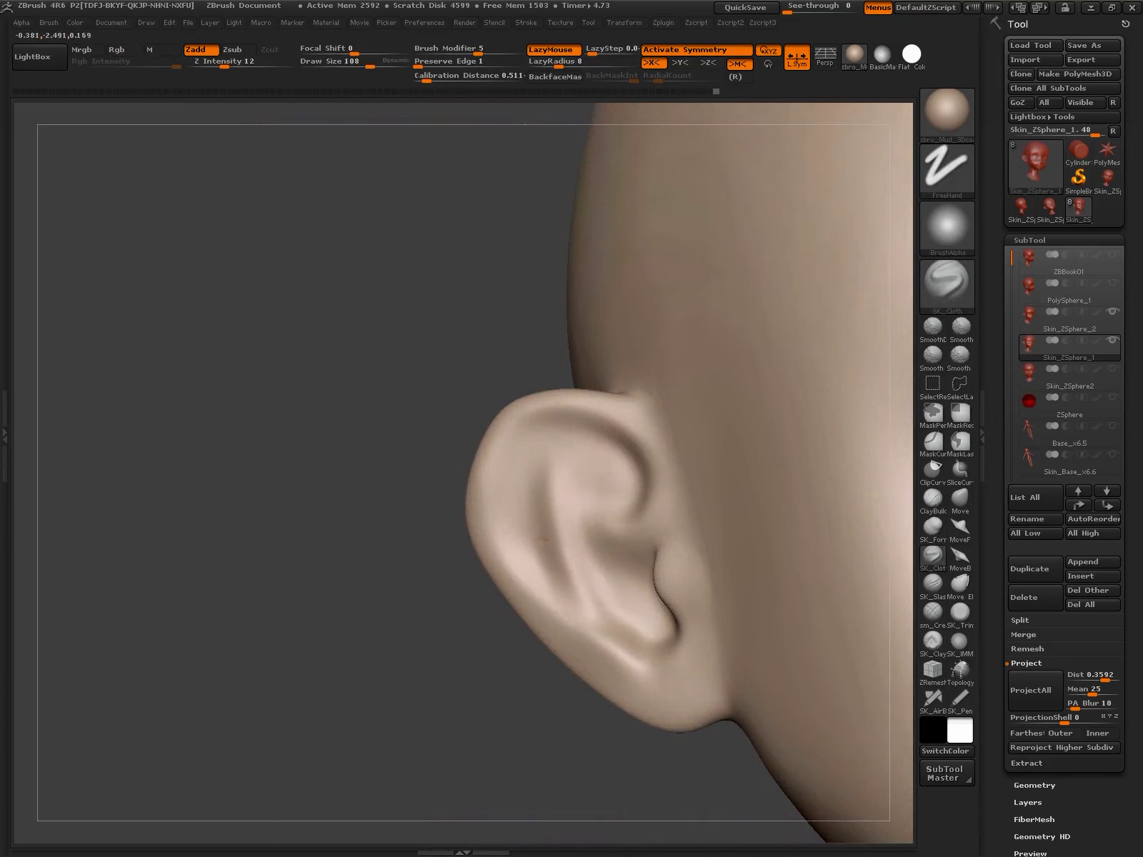
mouse_move(592, 556)
left_mouse_down()
mouse_move(592, 442)
mouse_move(578, 495)
left_mouse_up()
left_click_drag(486, 511, 503, 433)
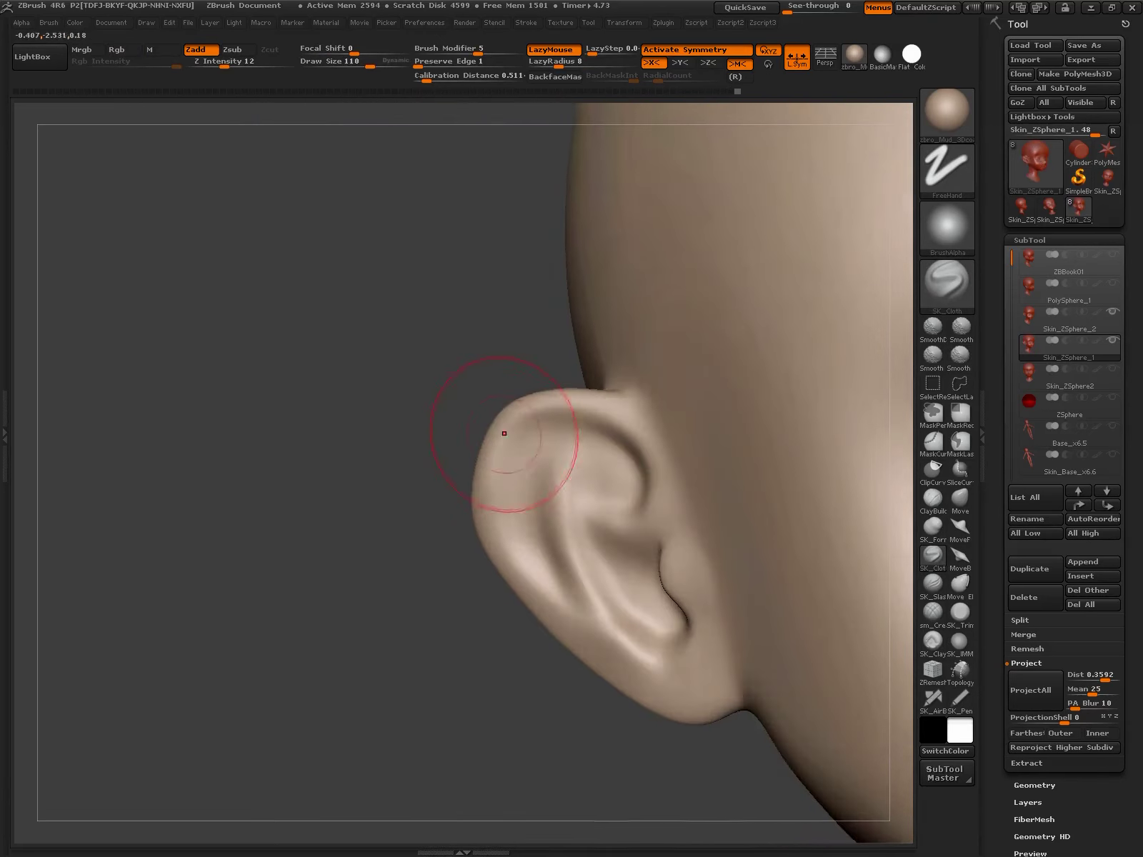
left_click_drag(568, 611, 575, 567)
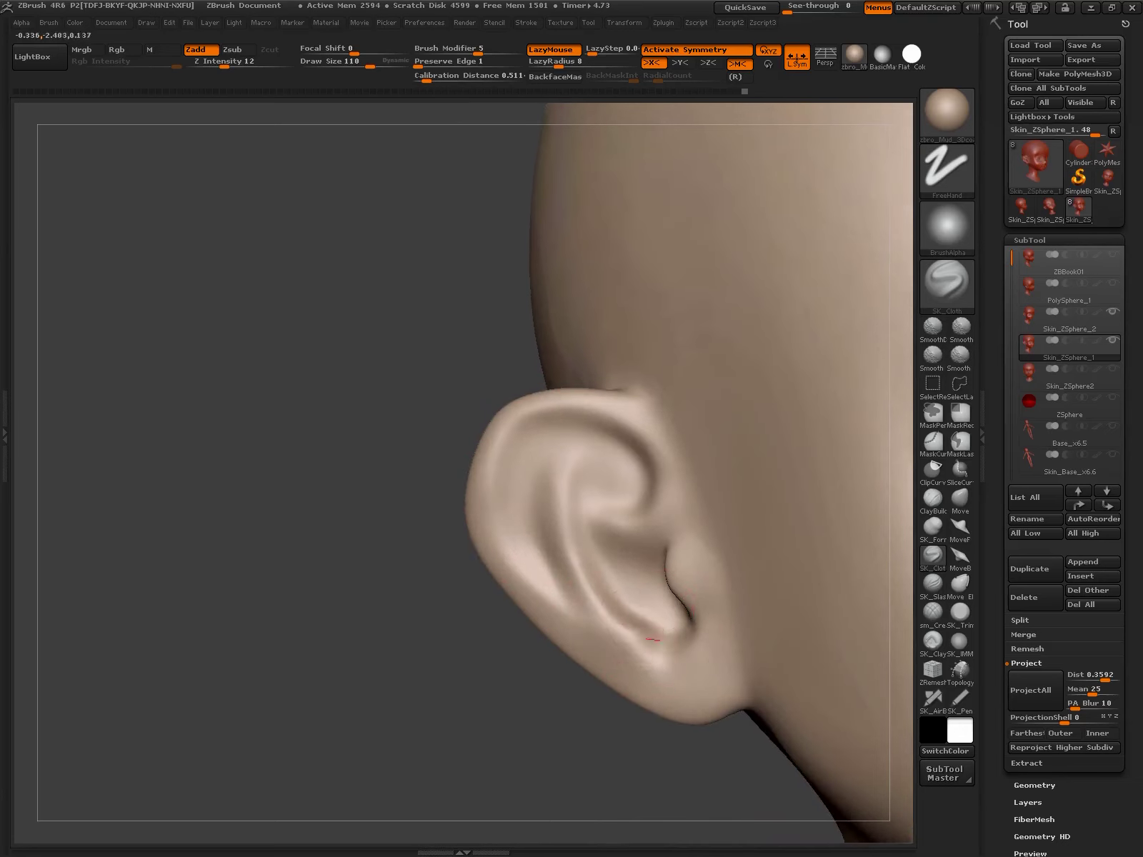
left_click_drag(652, 639, 888, 497)
- Refine the back and front of the ear with ClayBuildup and SK_ClayFill
left_click(932, 497)
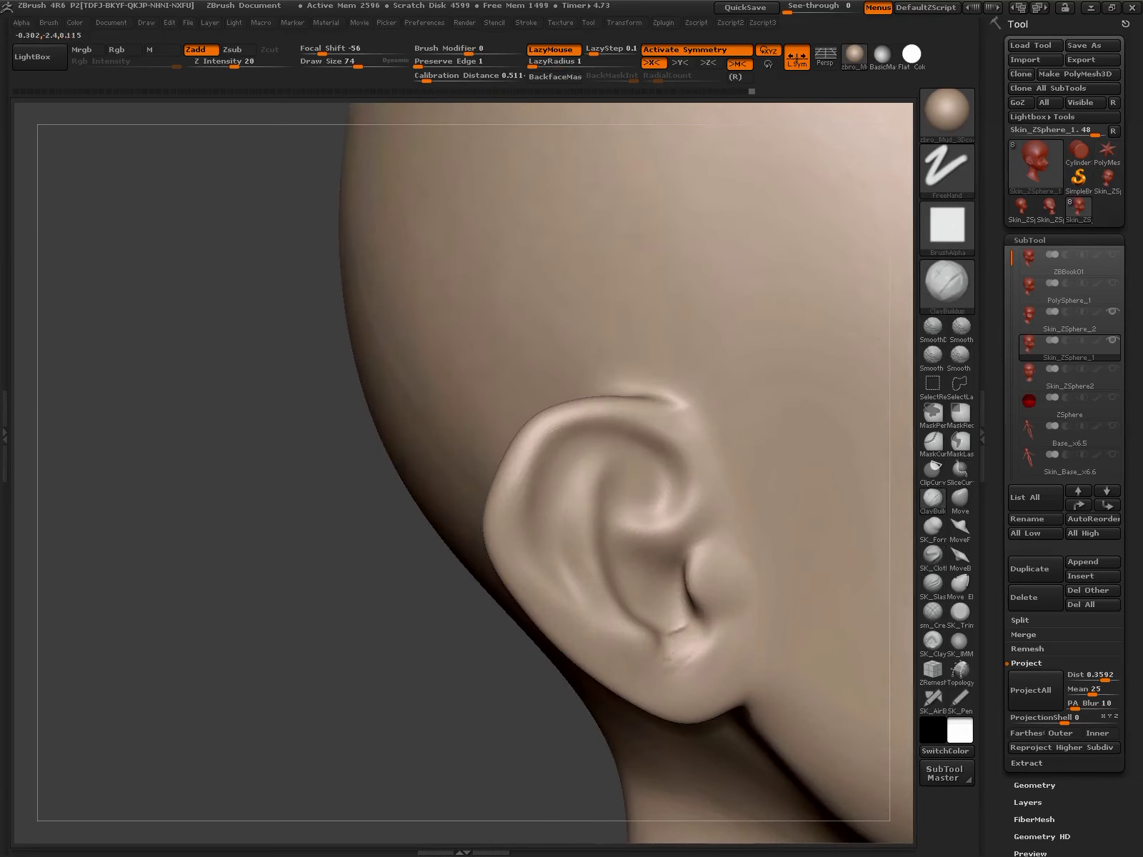
left_click(932, 640)
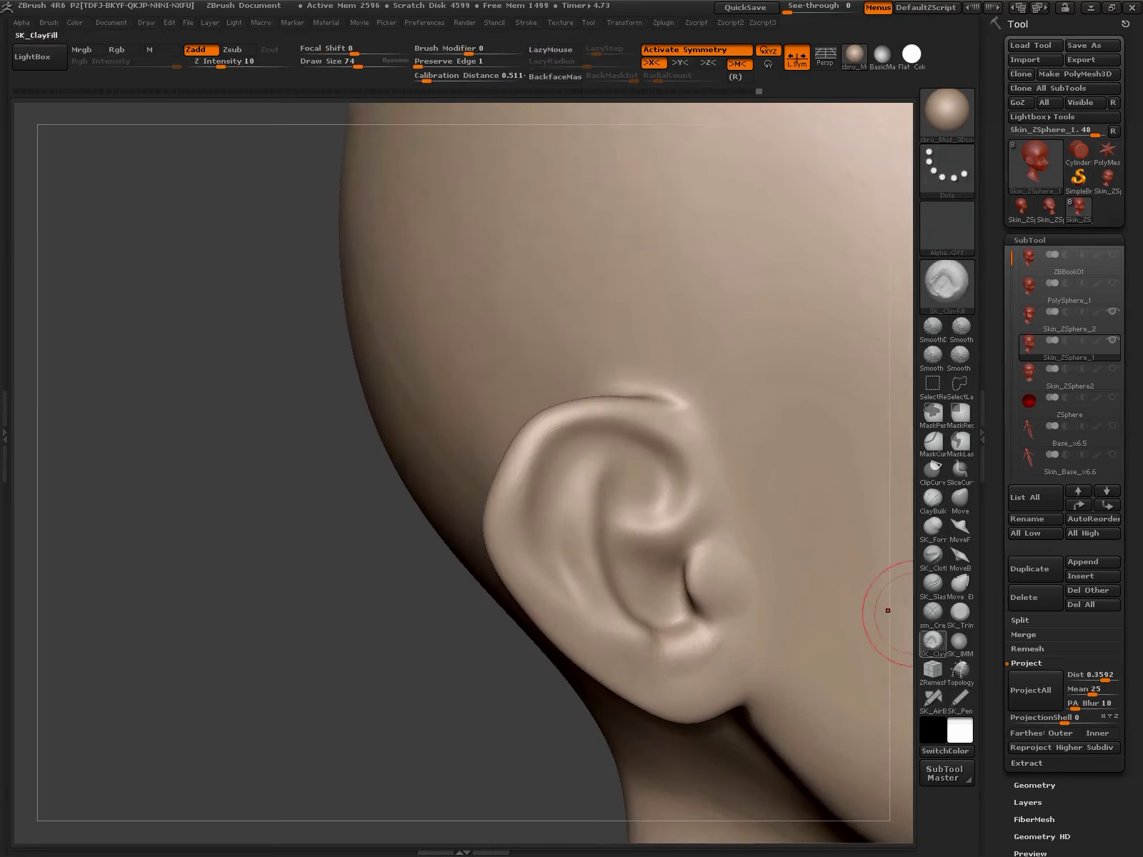
left_click_drag(652, 652, 500, 543)
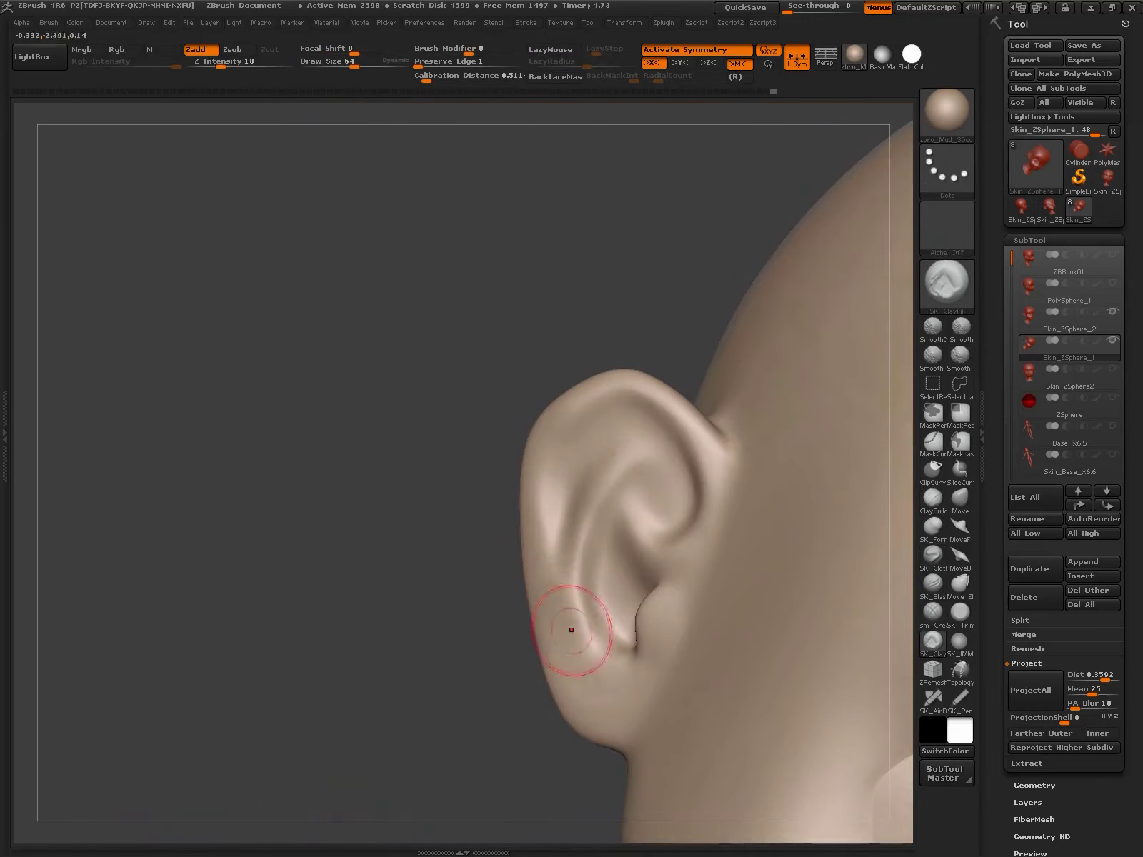
left_click_drag(572, 629, 886, 562)
left_click(932, 525)
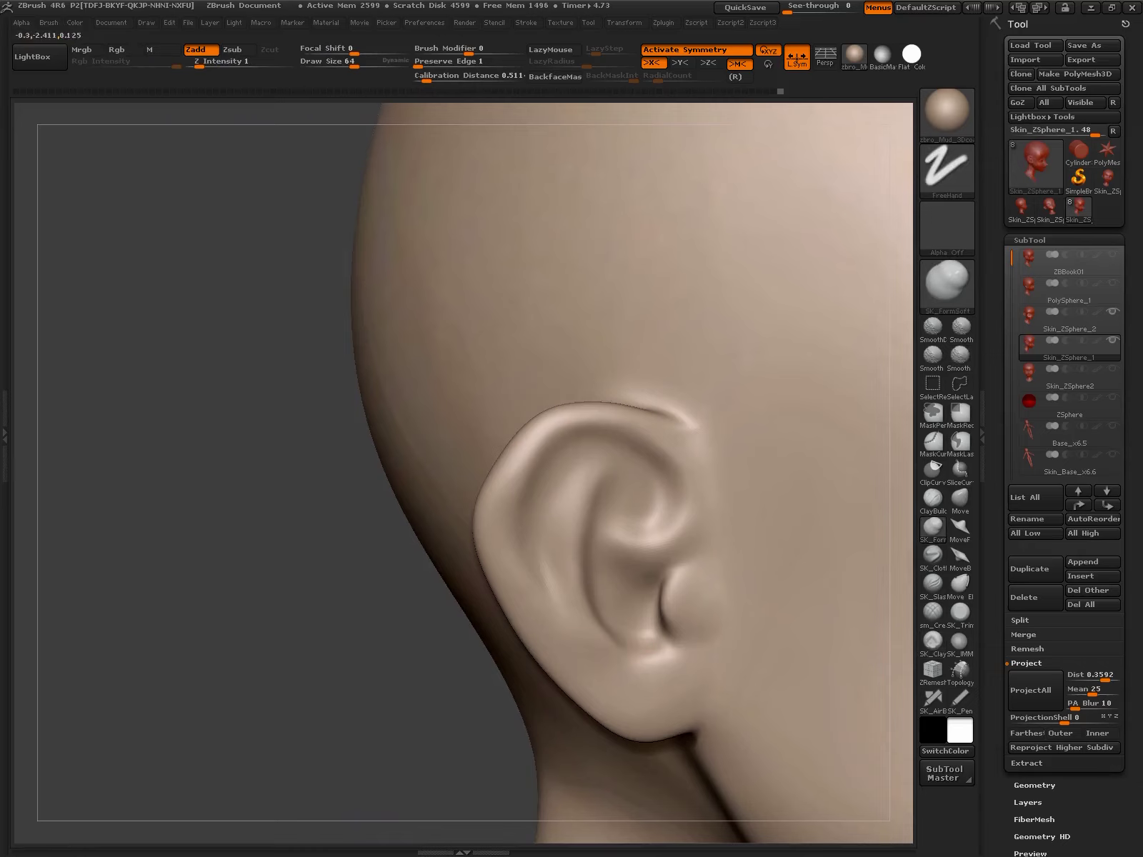
- Reshape the ear's inner folds with the SK_Cloth brush from several angles
left_click_drag(614, 636, 500, 628)
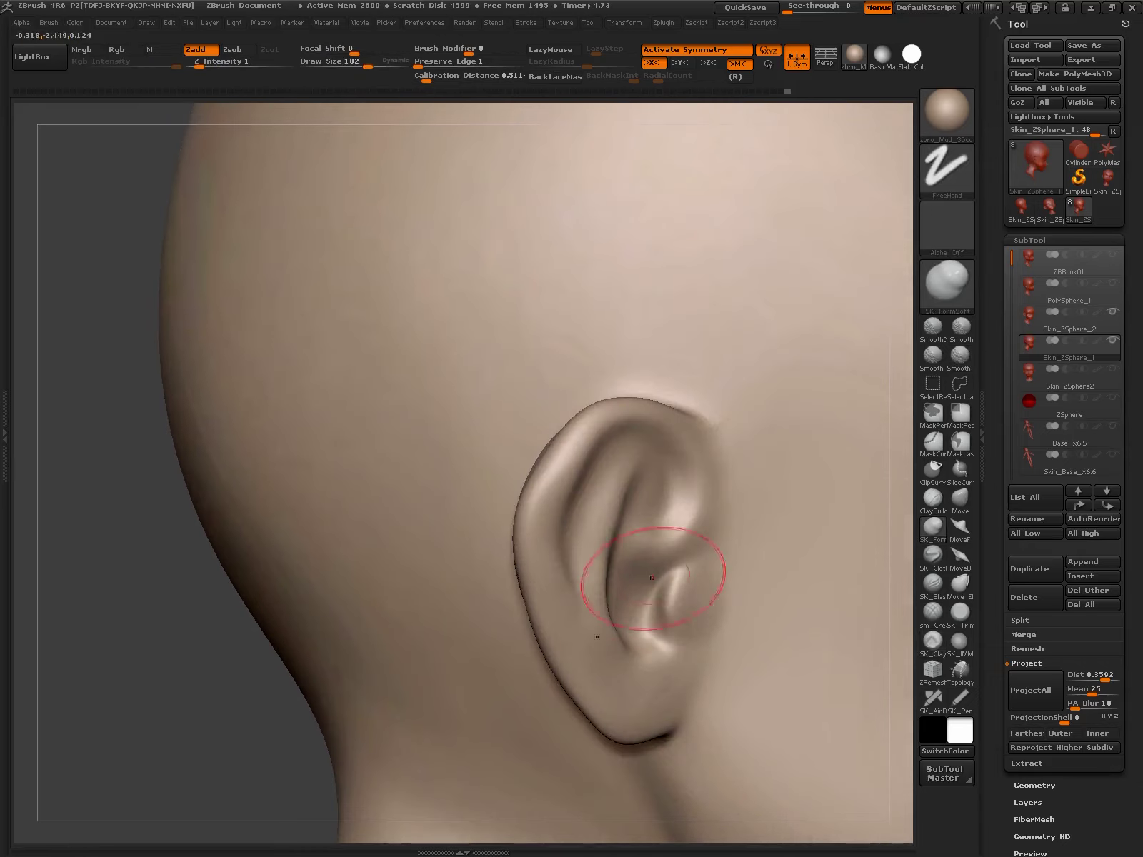
left_click_drag(650, 500, 557, 500)
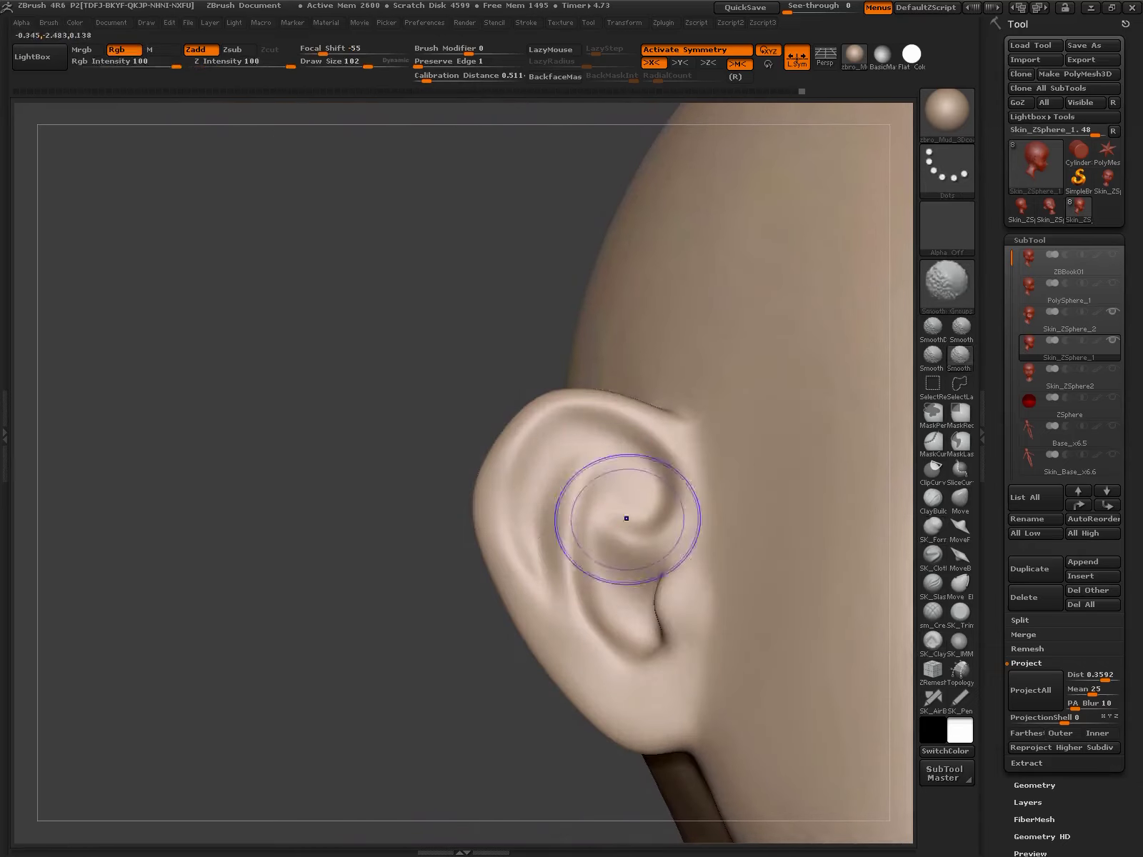
left_click(932, 553)
mouse_move(857, 572)
left_mouse_down()
mouse_move(500, 571)
mouse_move(506, 408)
left_mouse_up()
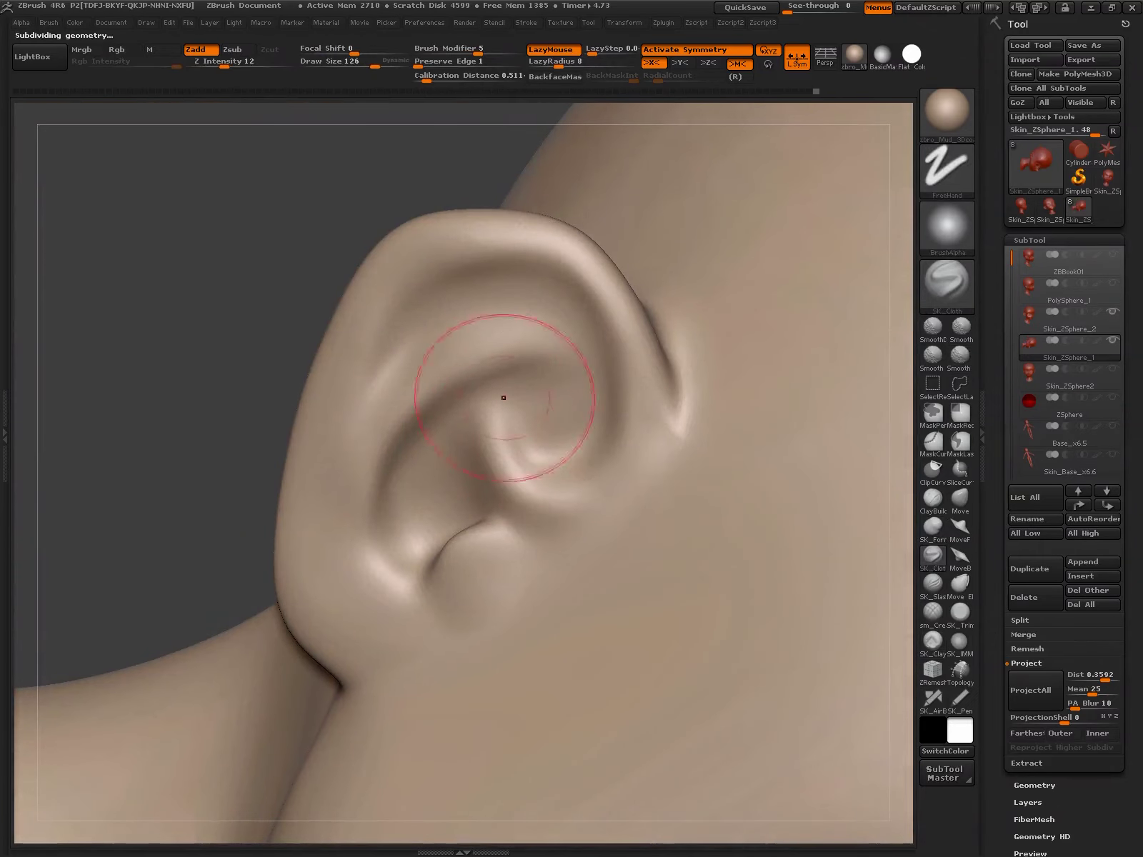
left_click_drag(592, 444, 570, 299)
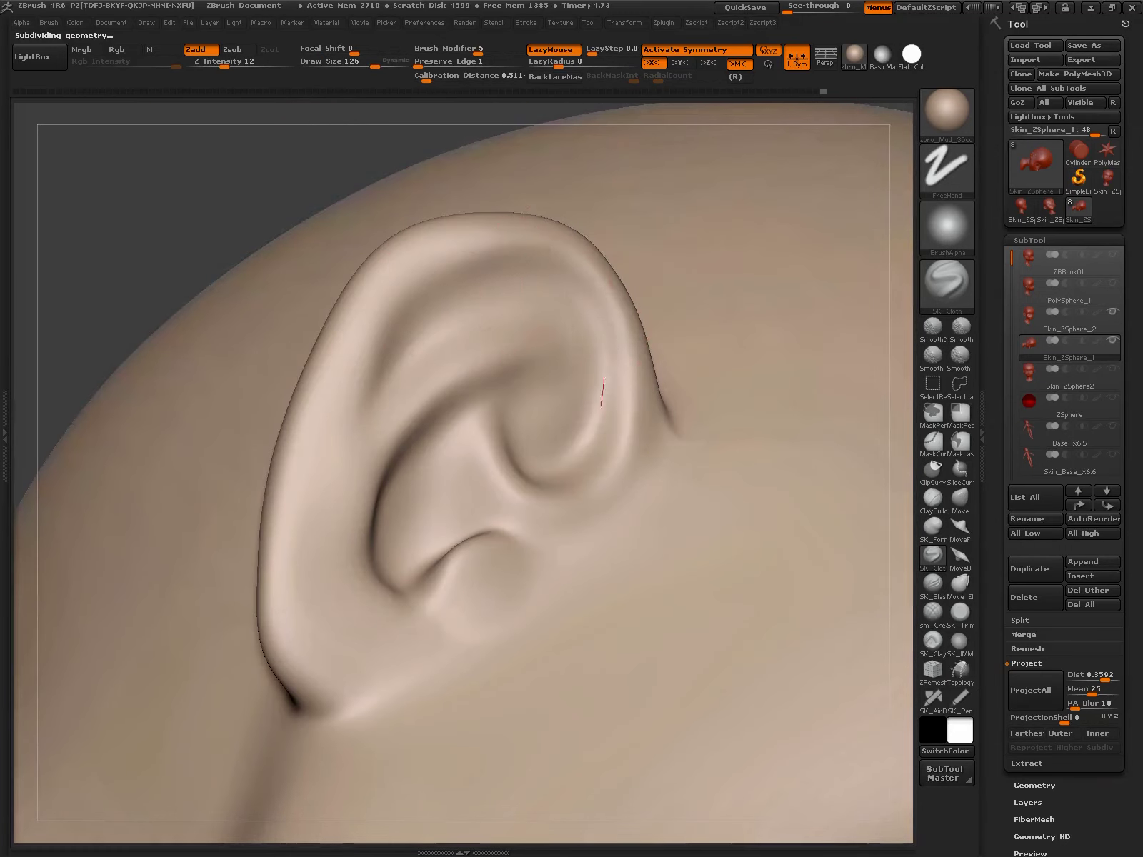
left_click_drag(587, 480, 884, 465)
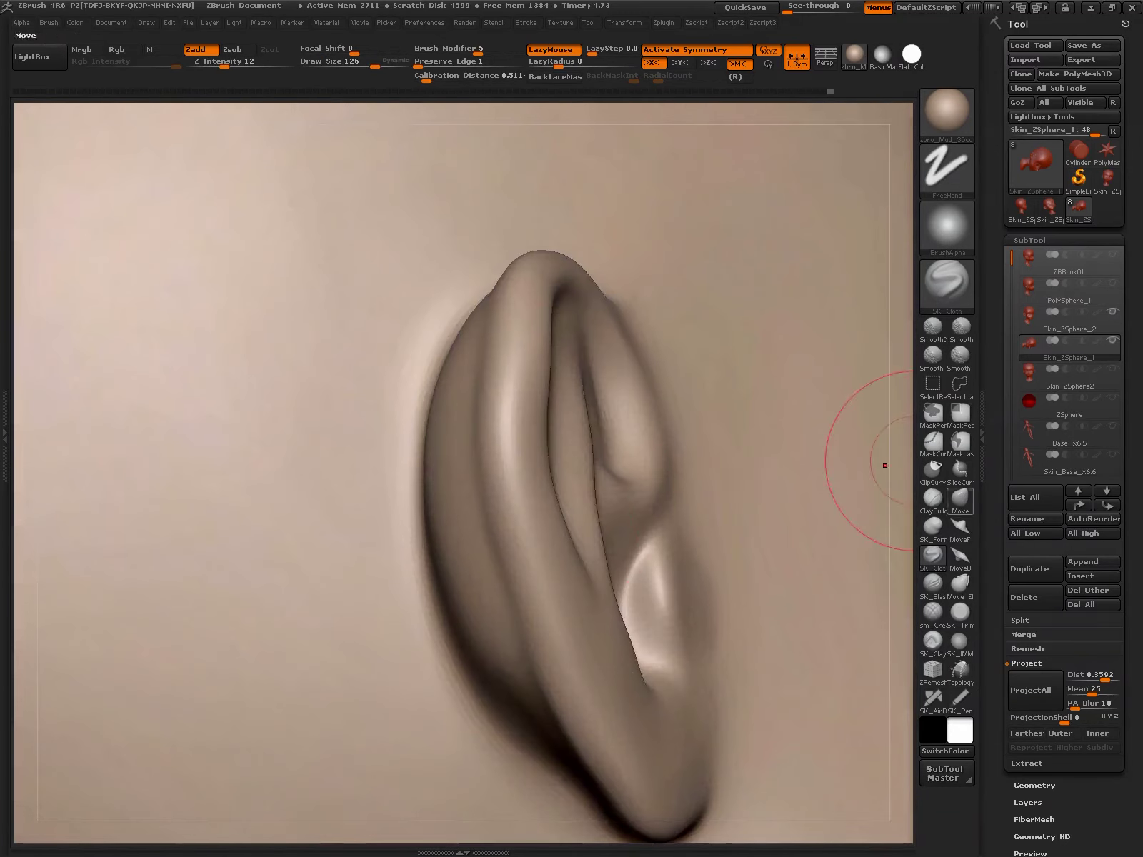
- Pull the ear shape with Move, then smooth the folds and lobe with SmoothDirectional
left_click(960, 498)
mouse_move(587, 433)
left_mouse_down()
mouse_move(301, 472)
mouse_move(586, 454)
mouse_move(637, 604)
mouse_move(648, 569)
left_mouse_up()
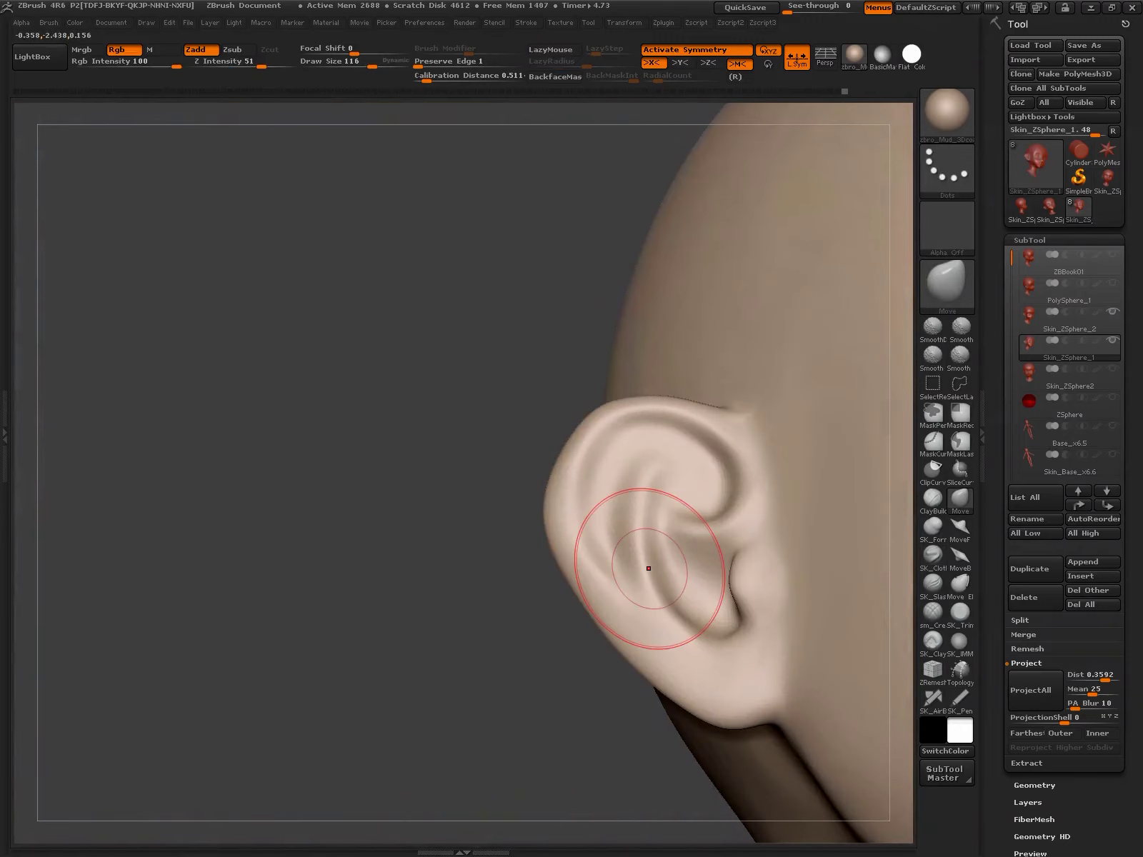
key("1")
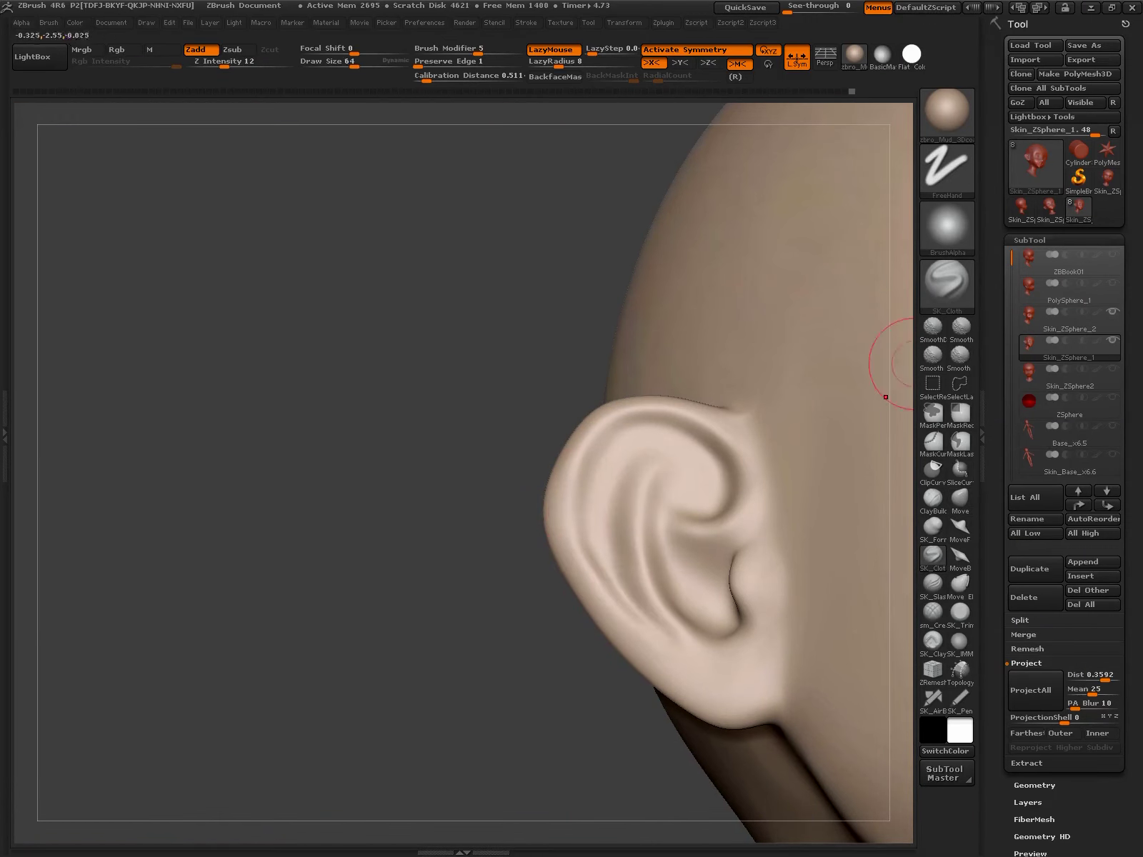
key("shift")
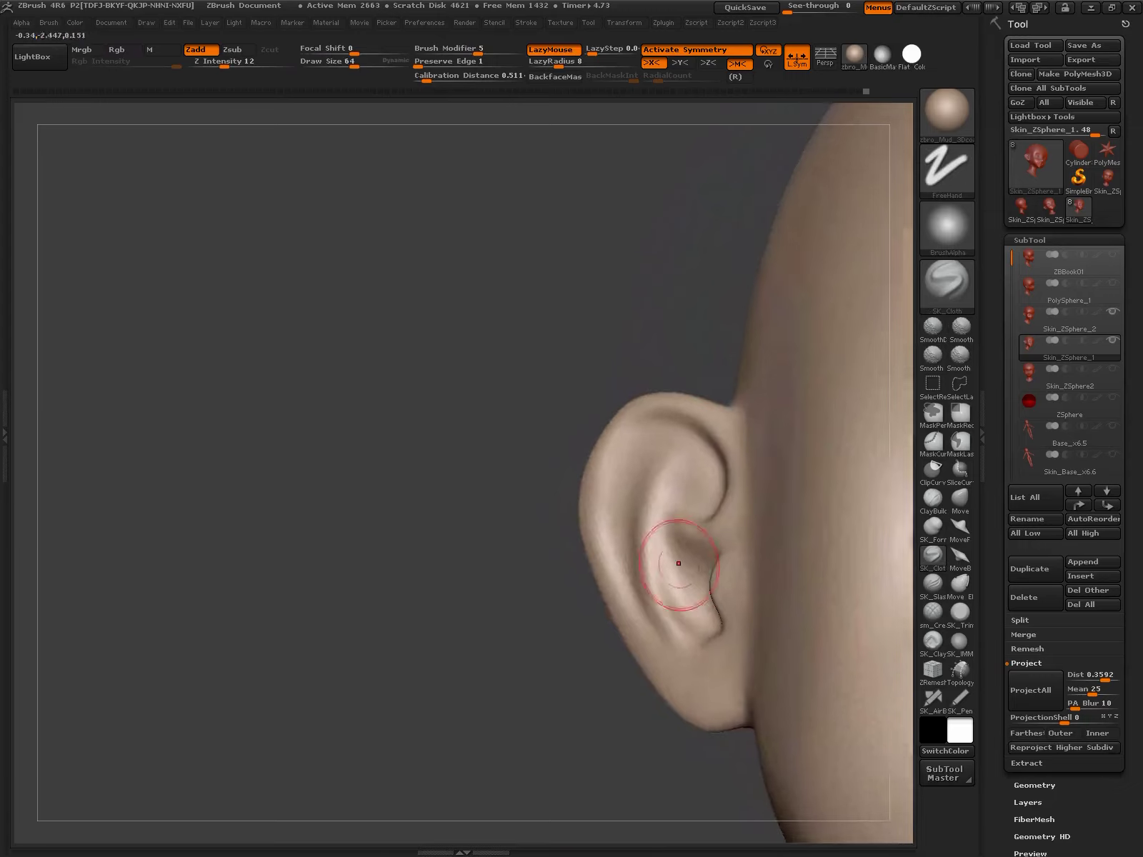
left_click_drag(675, 562, 883, 579)
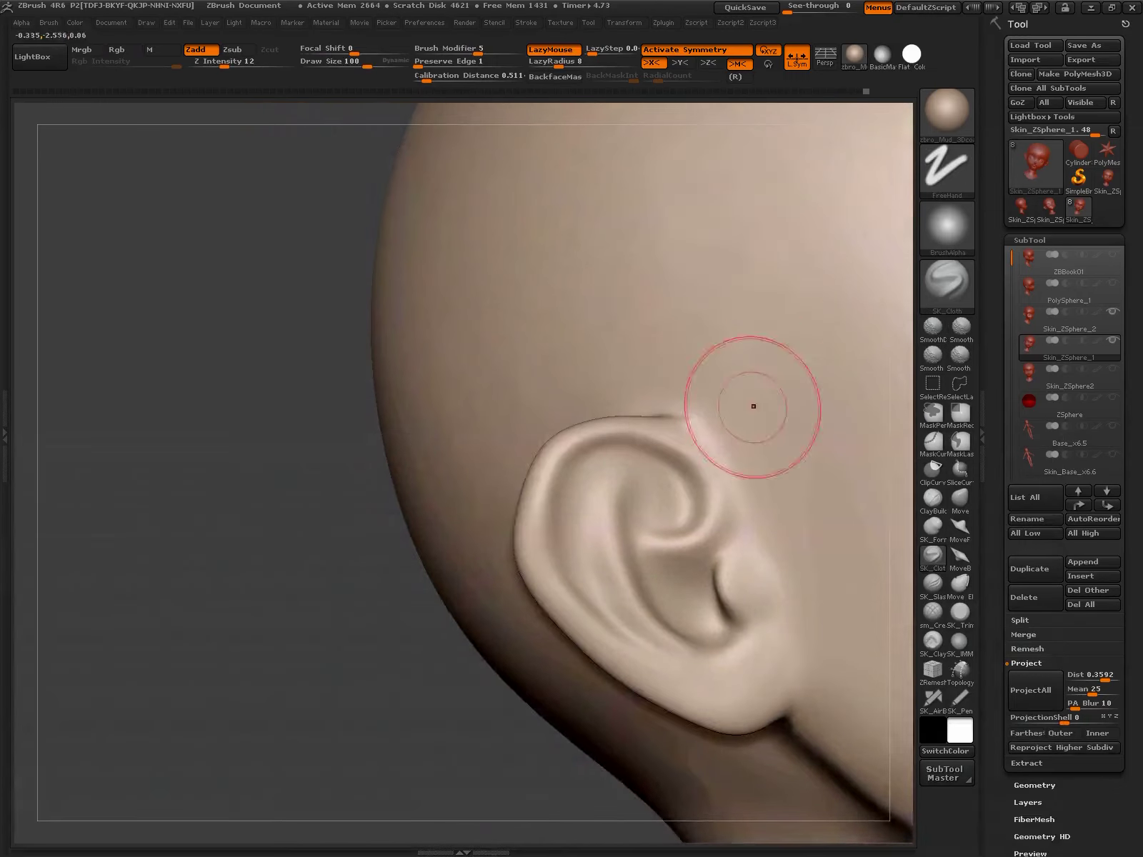
left_click_drag(753, 472, 700, 614, "alt")
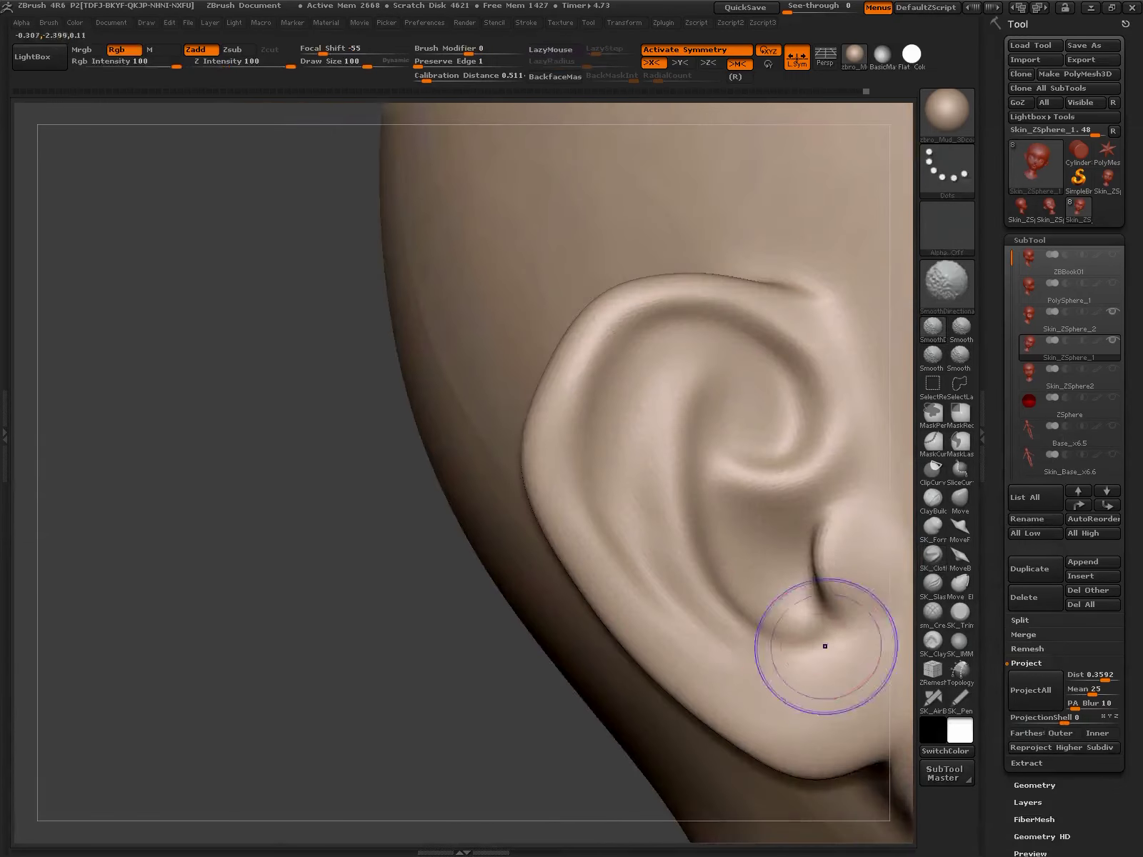
left_click_drag(821, 643, 762, 637, "alt")
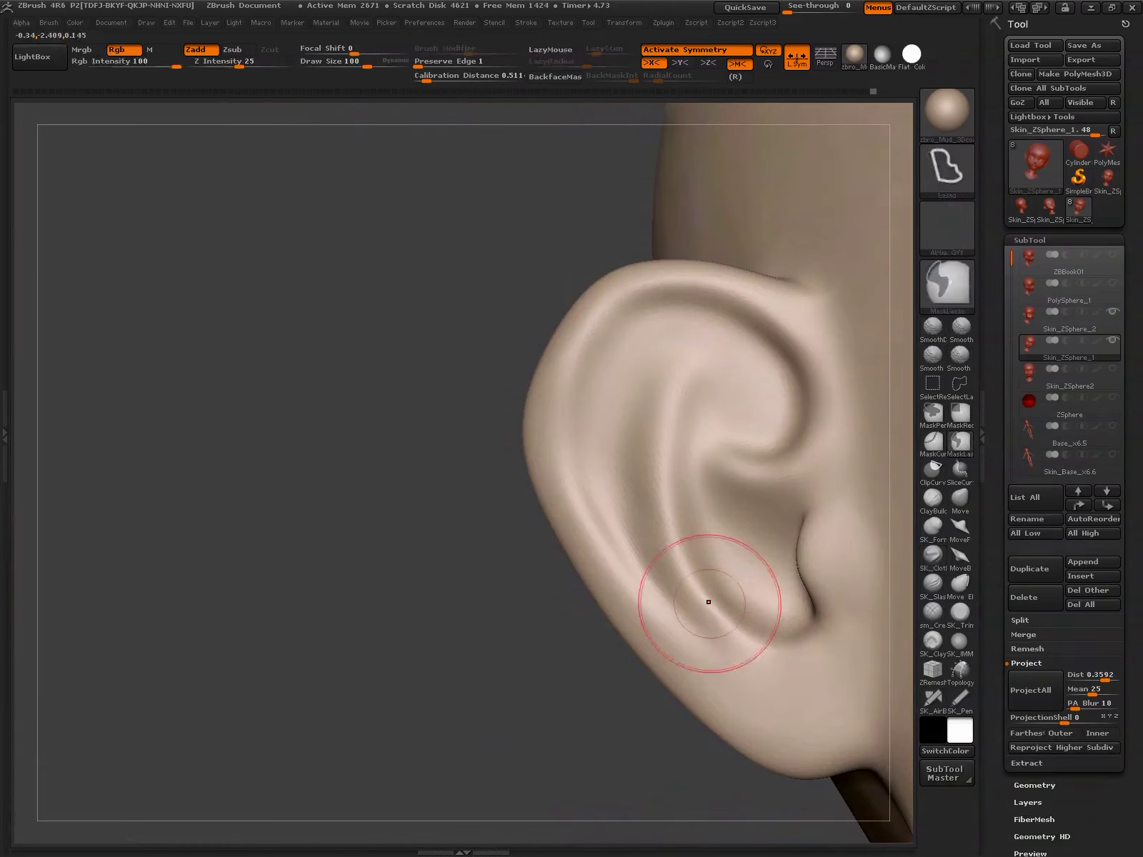
mouse_move(735, 630)
left_mouse_down("alt")
mouse_move(690, 563)
mouse_move(572, 646)
left_mouse_up("alt")
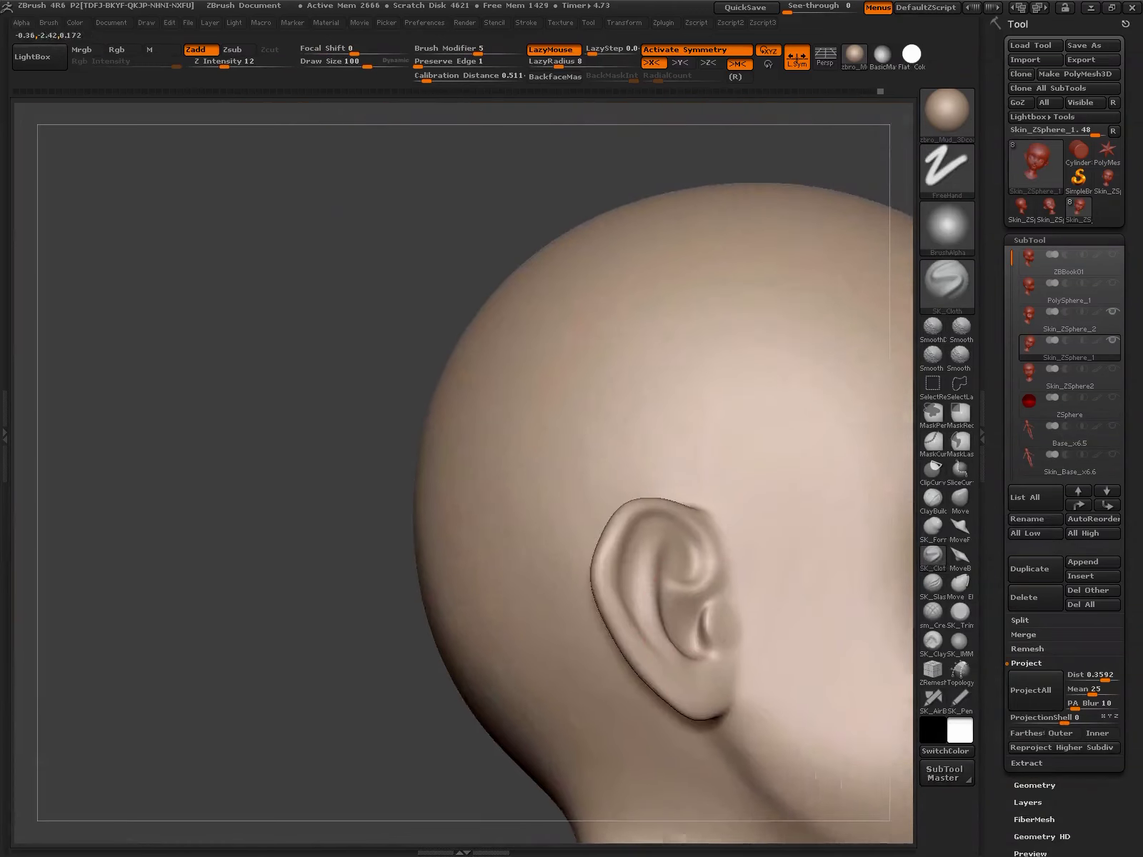
mouse_move(443, 332)
left_mouse_down("shift")
mouse_move(691, 496)
mouse_move(677, 571)
left_mouse_up("shift")
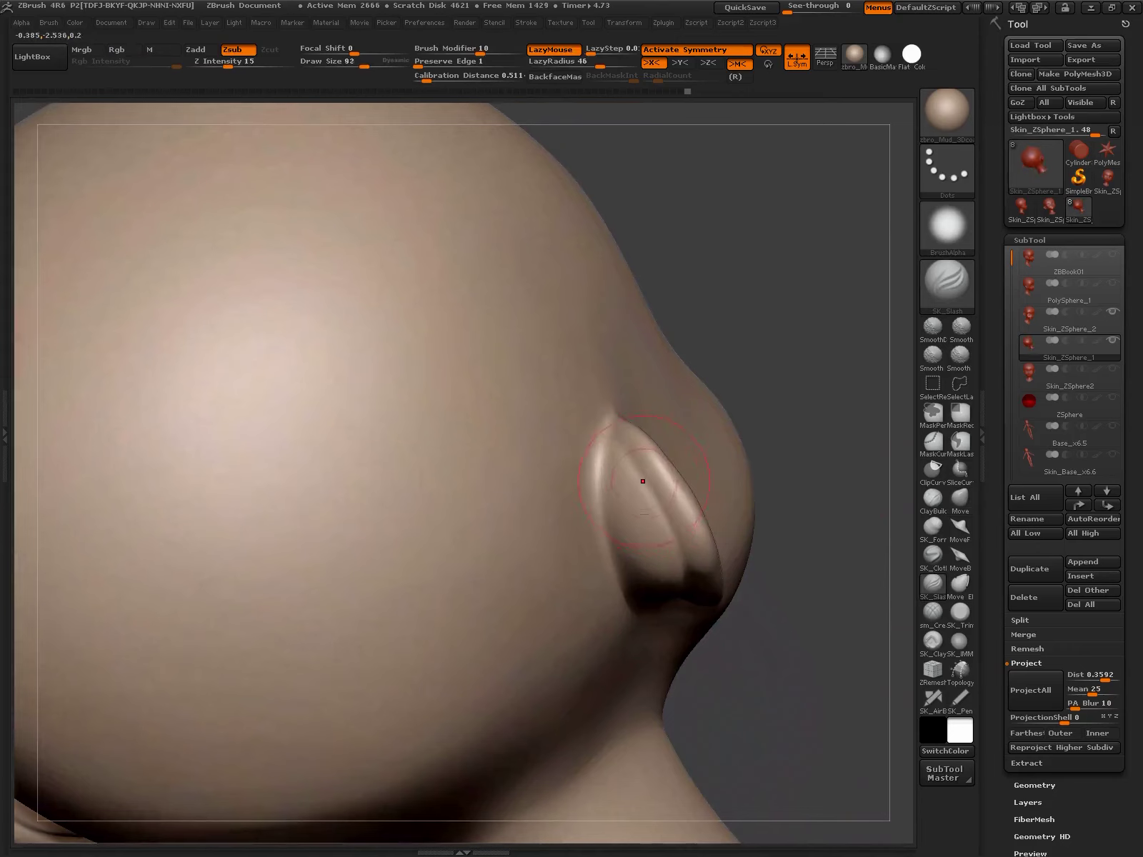
- Deepen the crease behind the ear with sm_Crease at Z Intensity 3, then smooth it
left_click(932, 611)
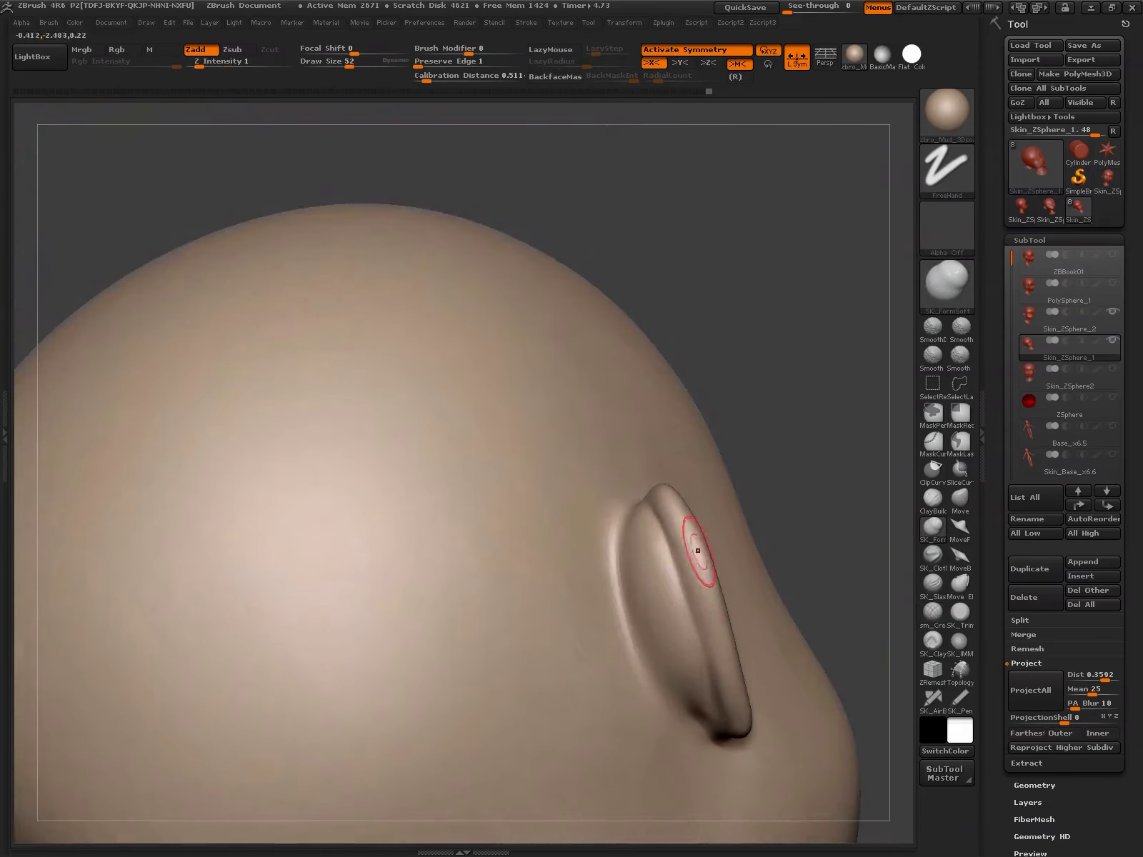
key("space")
key("Return")
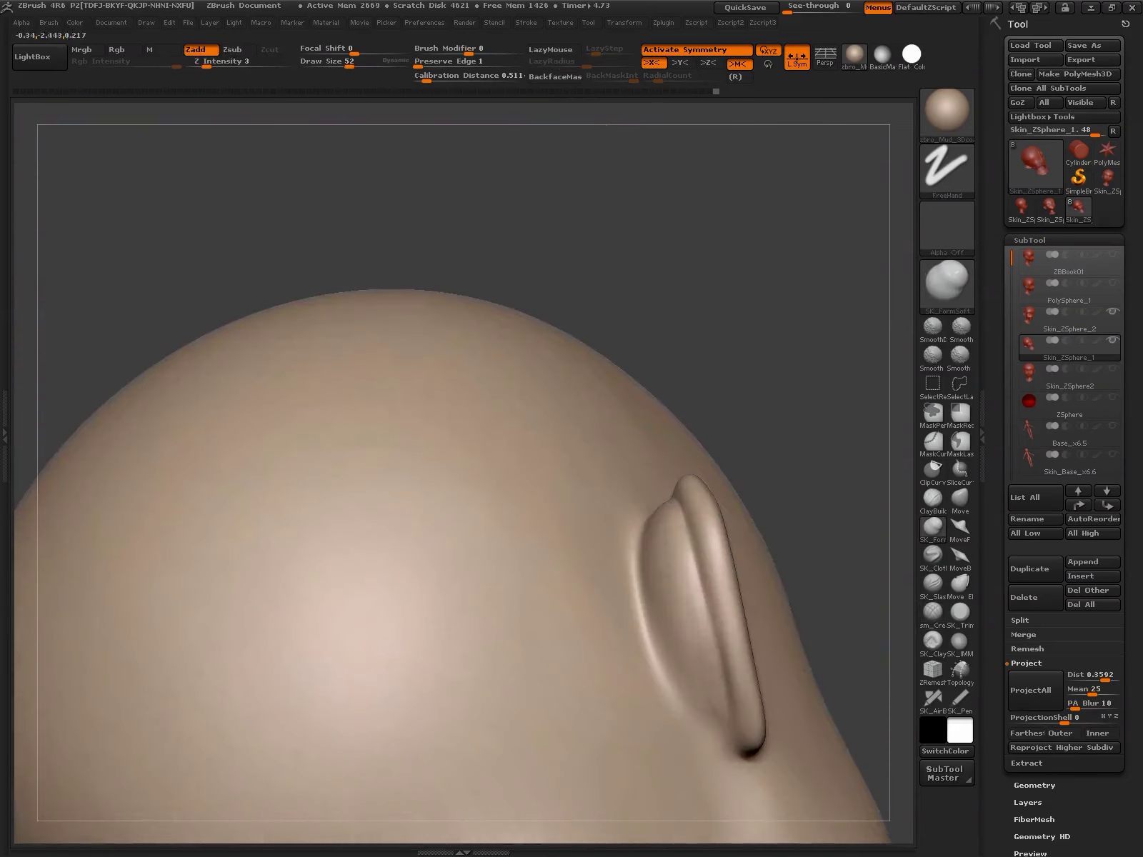
key("shift")
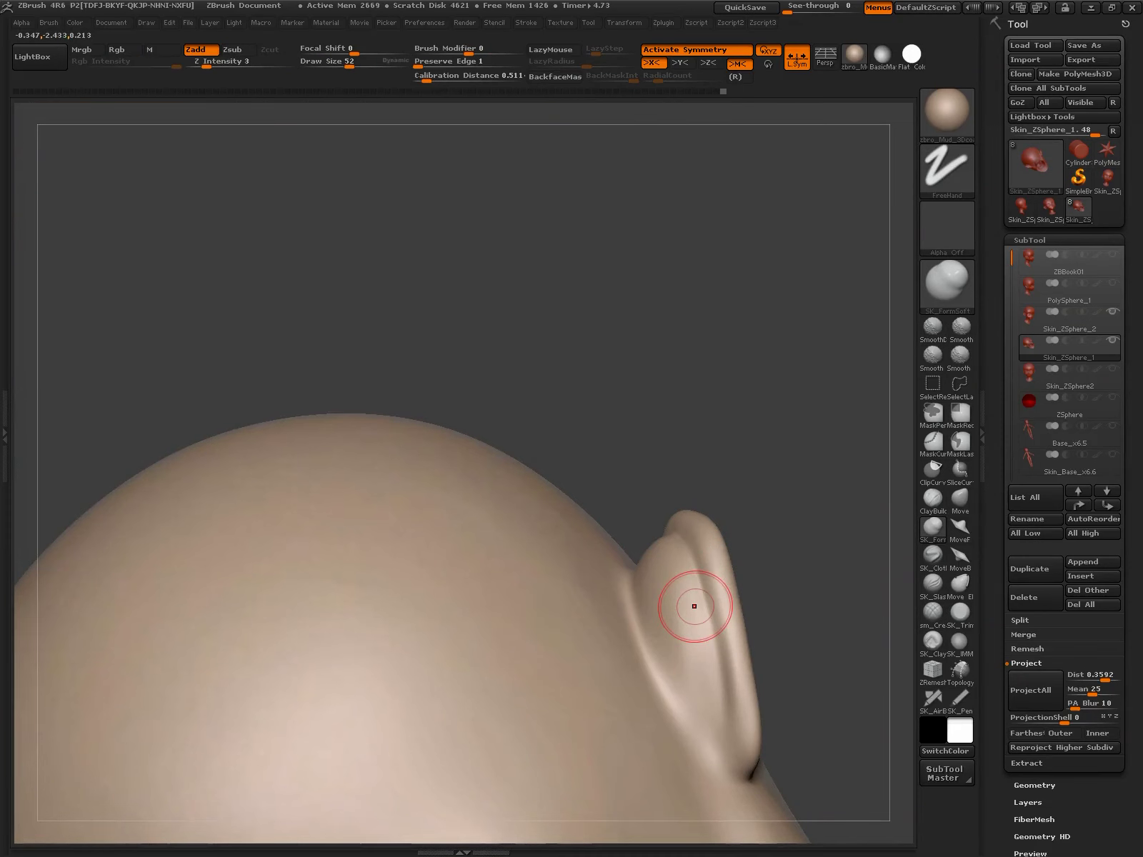
left_click_drag(694, 606, 725, 665)
- Blend the ear's base into the skull with SK_ClayFill at Draw Size 50 and Shift-Smooth
left_click(932, 640)
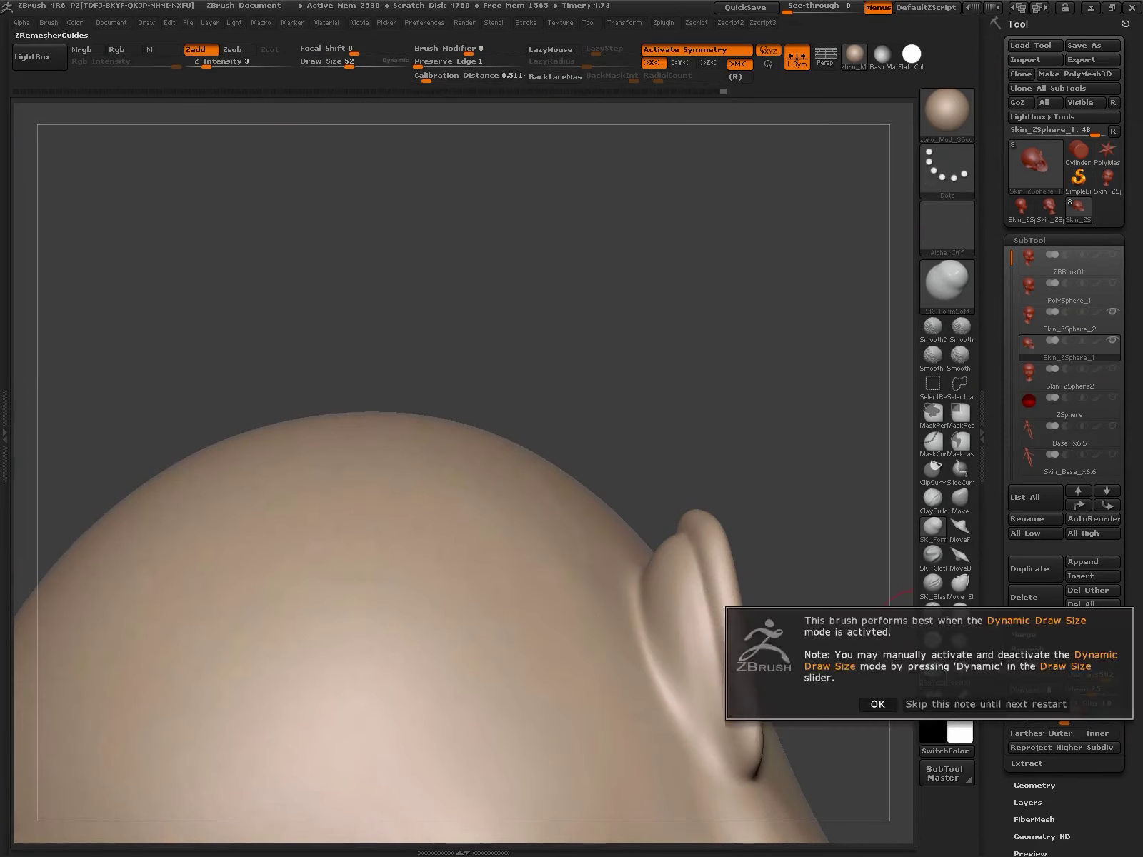
key("space")
left_click_drag(721, 655, 749, 588)
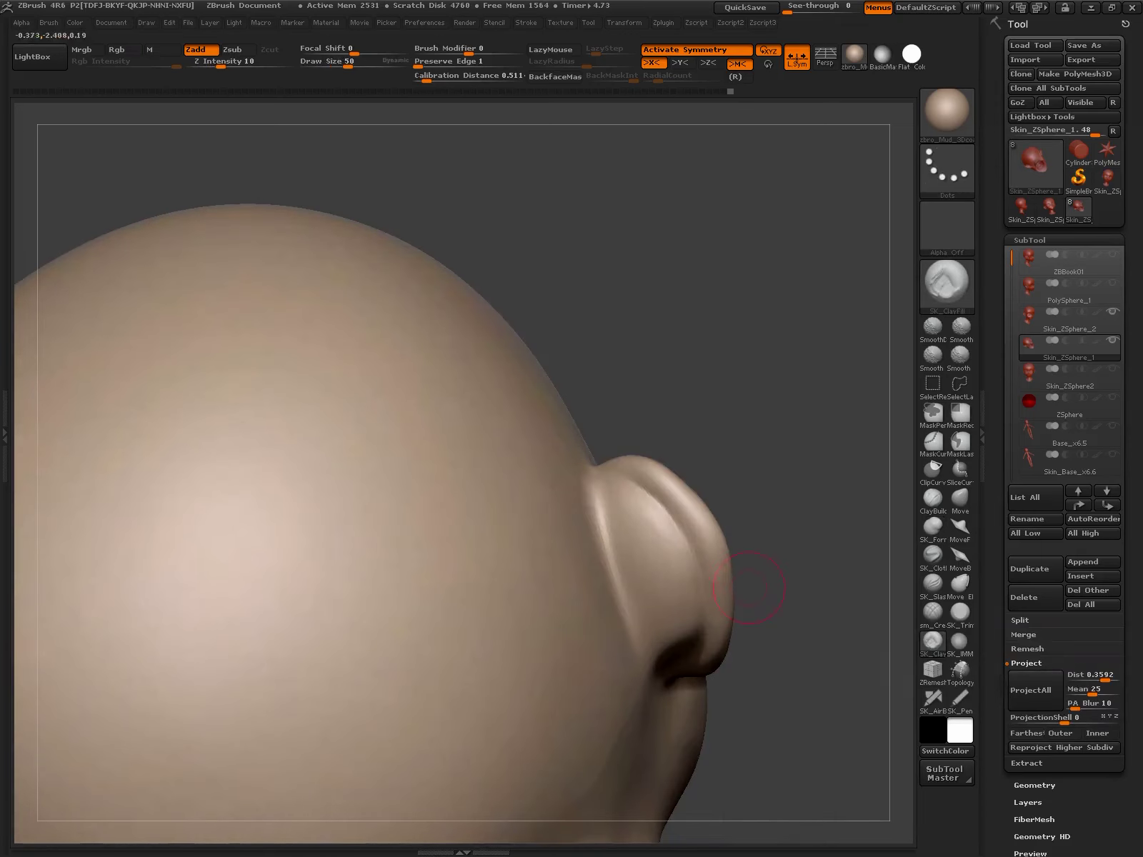
key("shift")
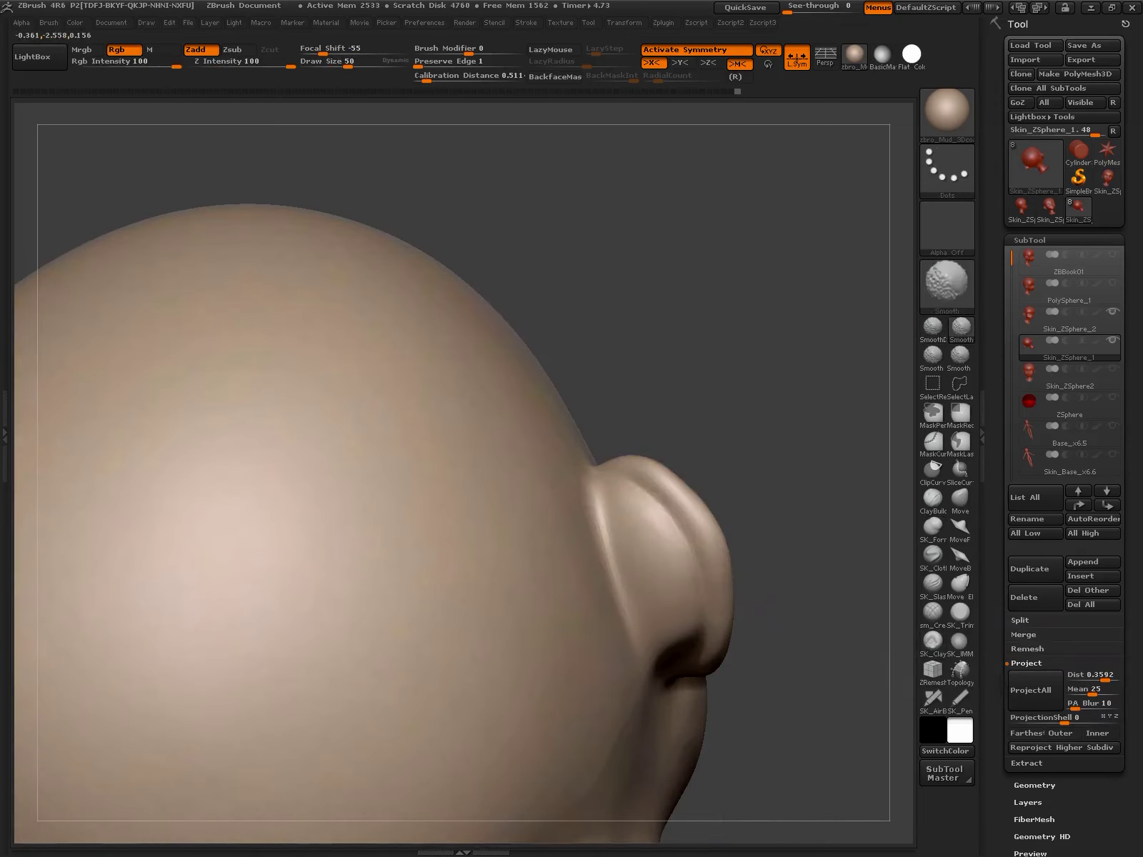
mouse_move(785, 499)
left_mouse_down()
mouse_move(800, 464)
mouse_move(821, 500)
mouse_move(867, 408)
left_mouse_up()
- Mirror and weld the head so both sides match again
key("x")
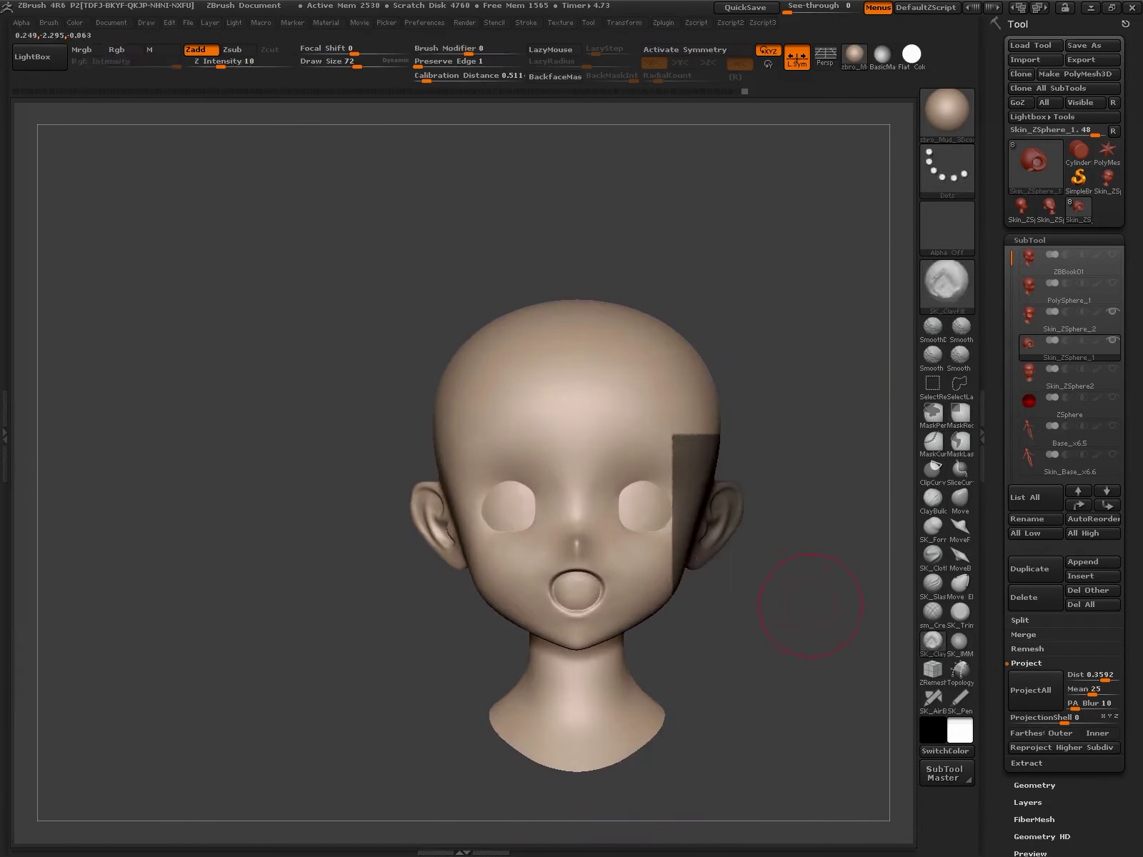
key("space")
left_click(798, 760)
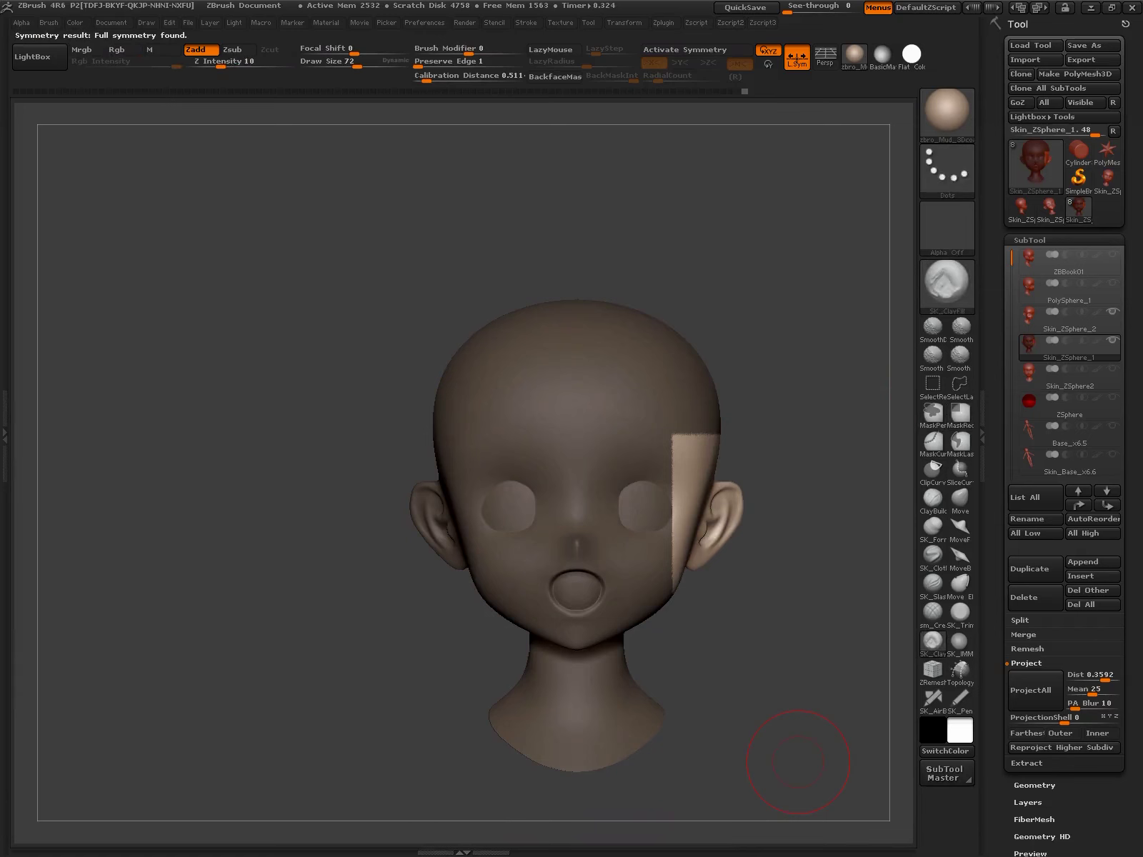
mouse_move(798, 760)
left_mouse_down()
mouse_move(650, 670)
mouse_move(683, 638)
left_mouse_up()
key("shift+f")
key("shift+d")
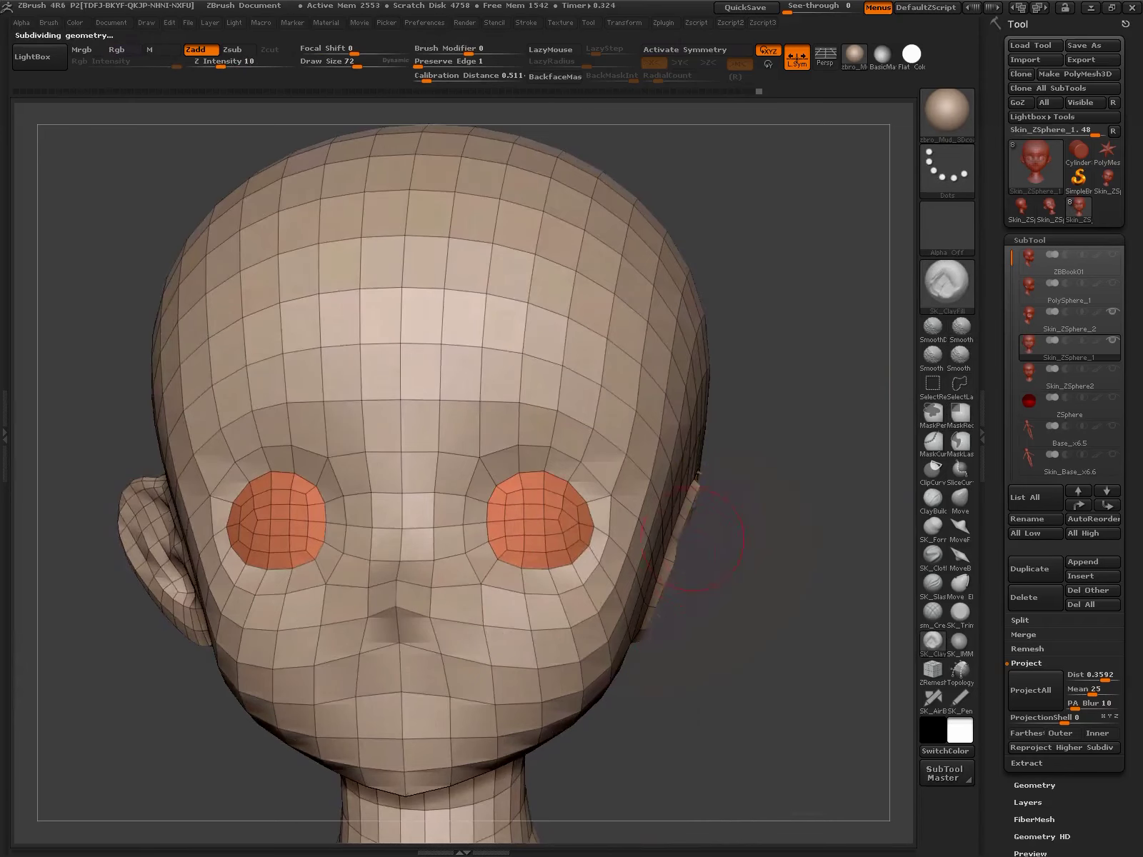
- Lasso-isolate the ear area, then unhide the rest of the head
mouse_move(726, 573)
left_mouse_down()
mouse_move(636, 675)
mouse_move(510, 471)
mouse_move(459, 306)
left_mouse_up()
key("ctrl+shift")
left_click_drag(514, 614, 515, 615, "ctrl+shift")
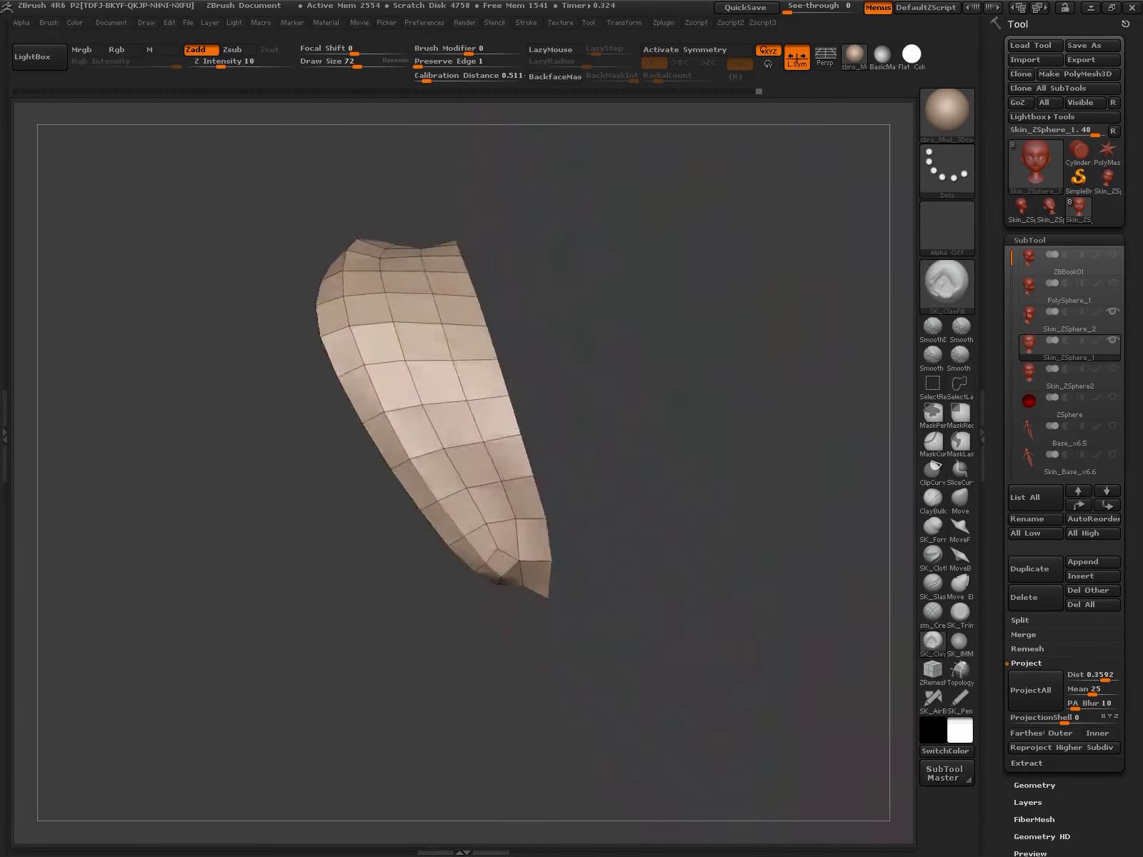
left_click_drag(714, 643, 668, 581)
left_click(680, 684)
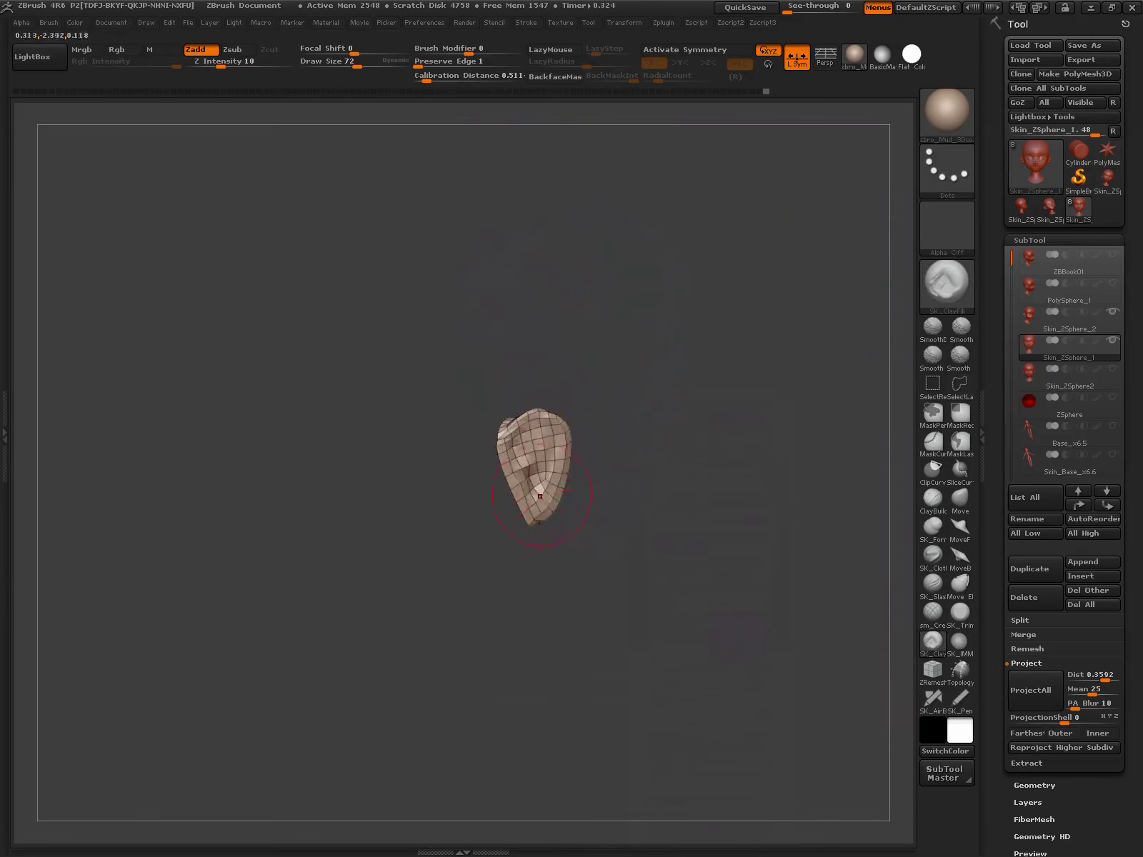
left_click(740, 612, "ctrl+shift")
left_click_drag(740, 612, 643, 442)
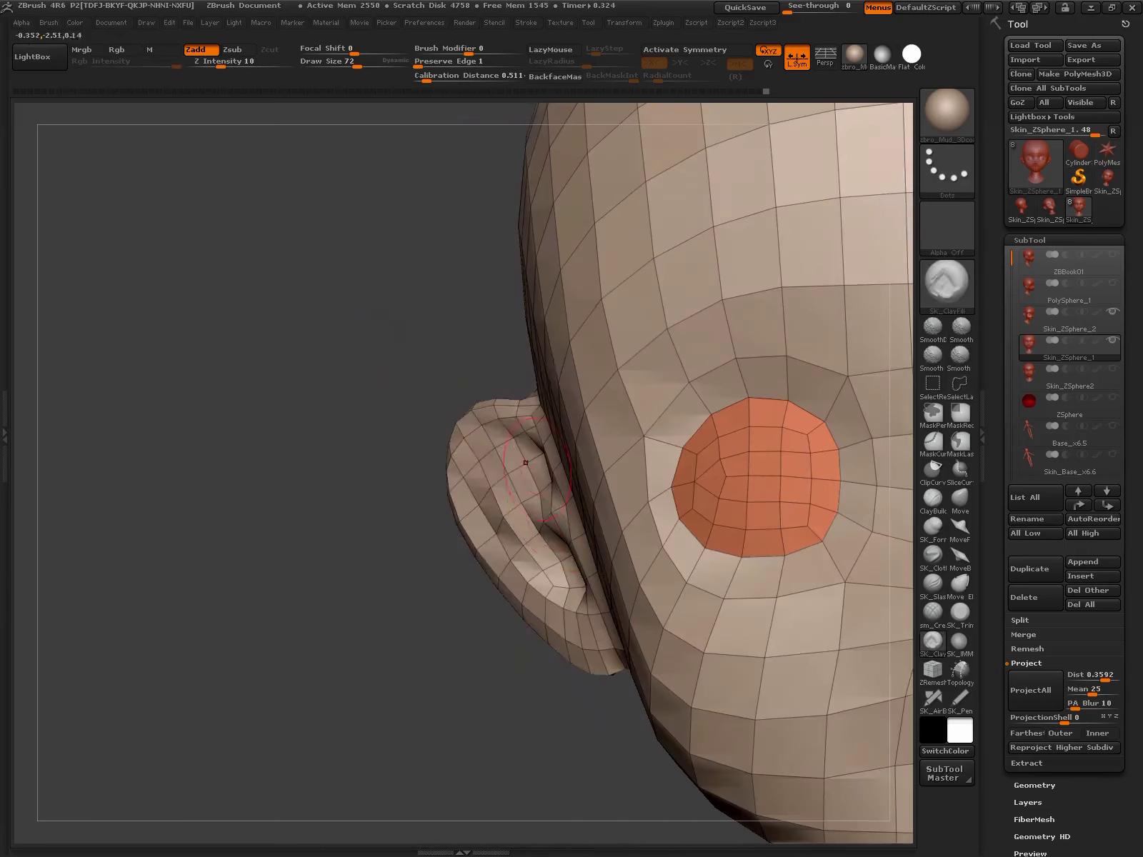
- Isolate the ear by lasso and inverted visibility, group it as its own polygroup, unhide all
left_click_drag(500, 368, 589, 732, "ctrl+alt+shift")
left_click_drag(621, 679, 625, 675, "ctrl+alt+shift")
left_click_drag(714, 572, 429, 557)
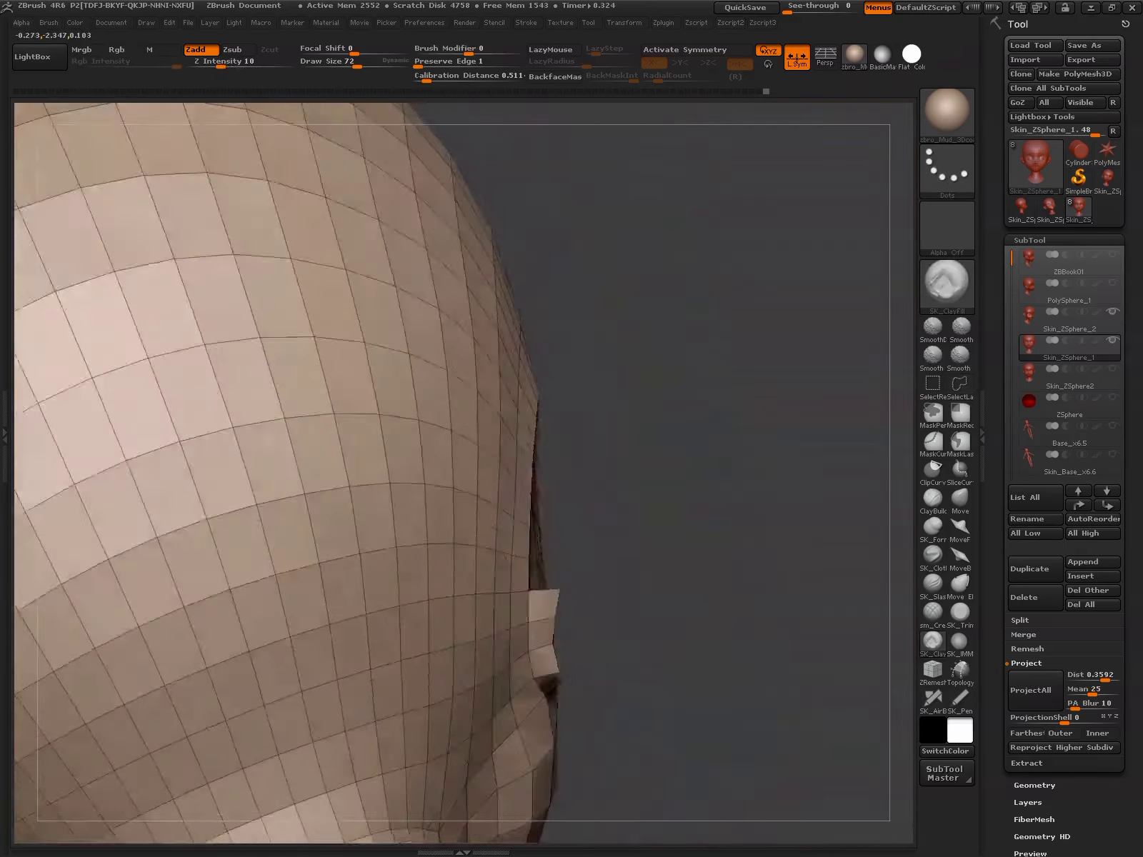
left_click(285, 428, "ctrl+shift")
left_click(799, 685)
left_click(688, 811, "ctrl+shift")
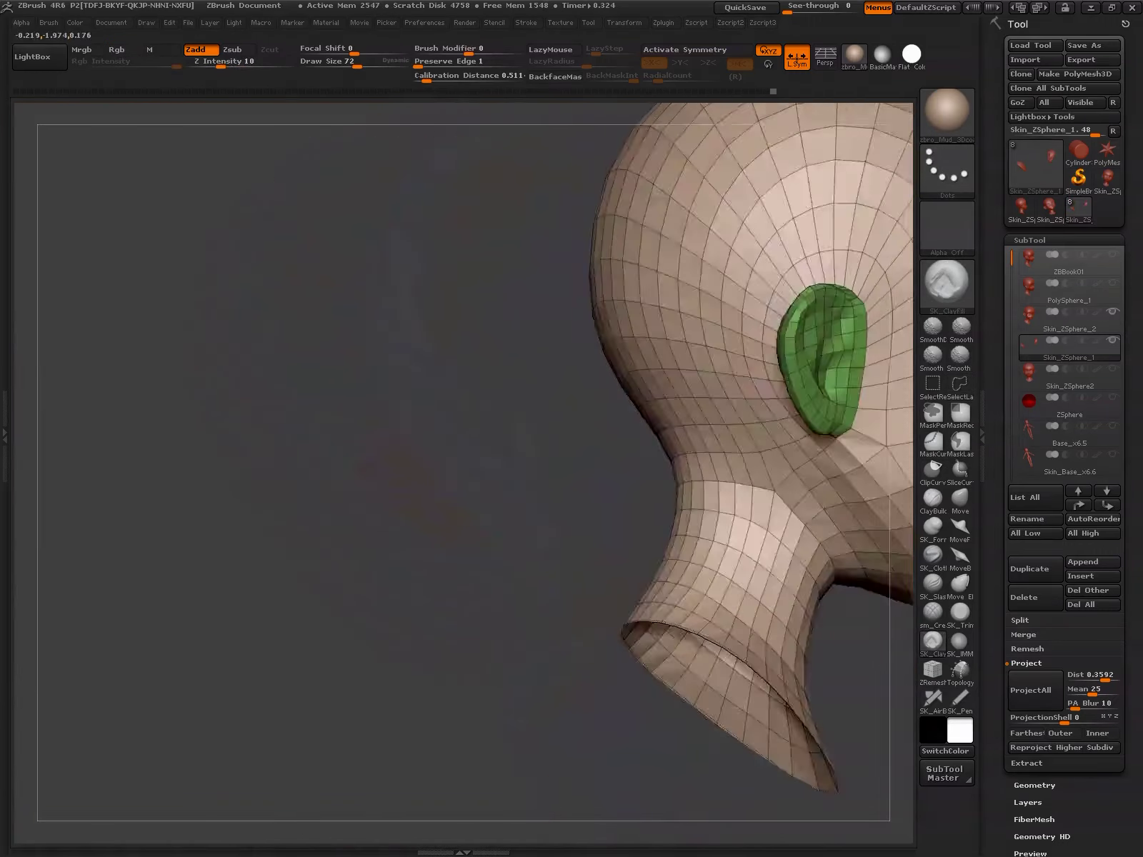
key("ctrl+d")
left_click_drag(688, 785, 585, 628)
- Isolate the eye-socket pieces, unhide the head, and smooth around the eye and cheek
key("f")
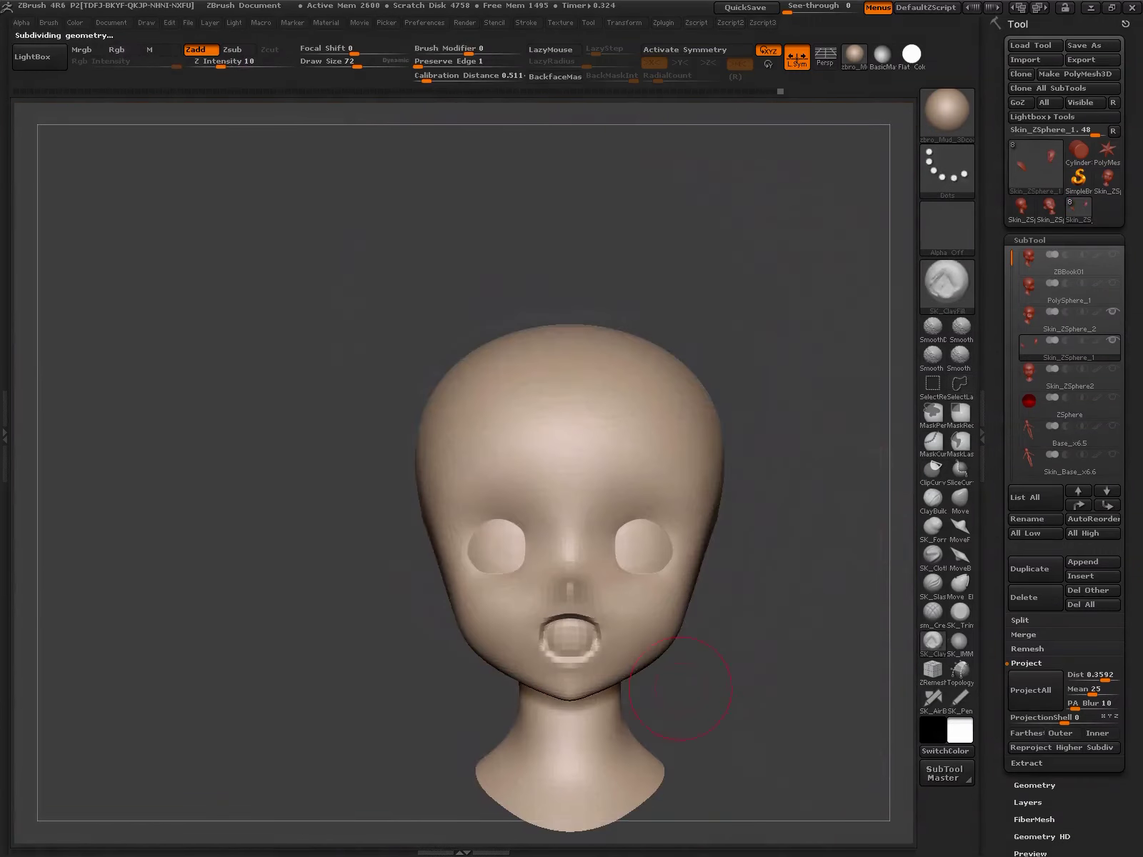
left_click_drag(715, 536, 764, 535)
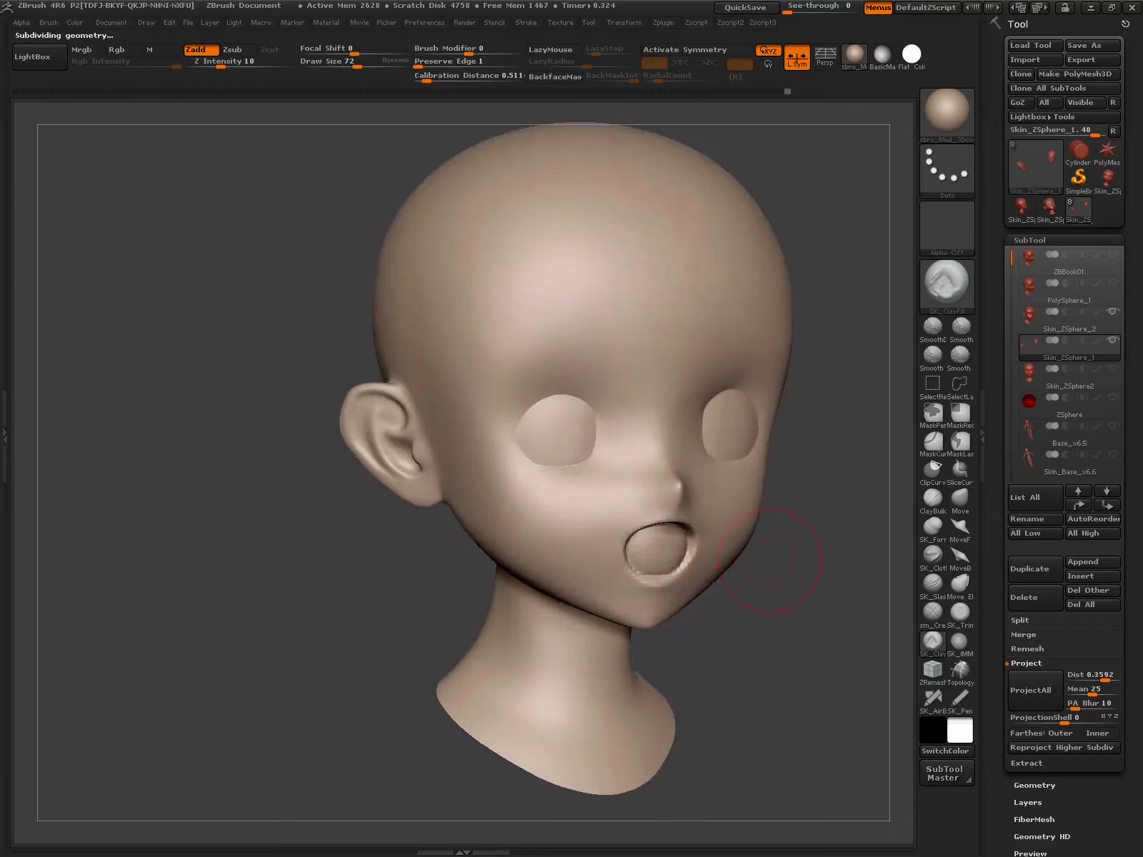
left_click(735, 394, "ctrl+shift")
left_click(857, 386, "ctrl+shift")
left_click_drag(886, 428, 887, 372, "alt")
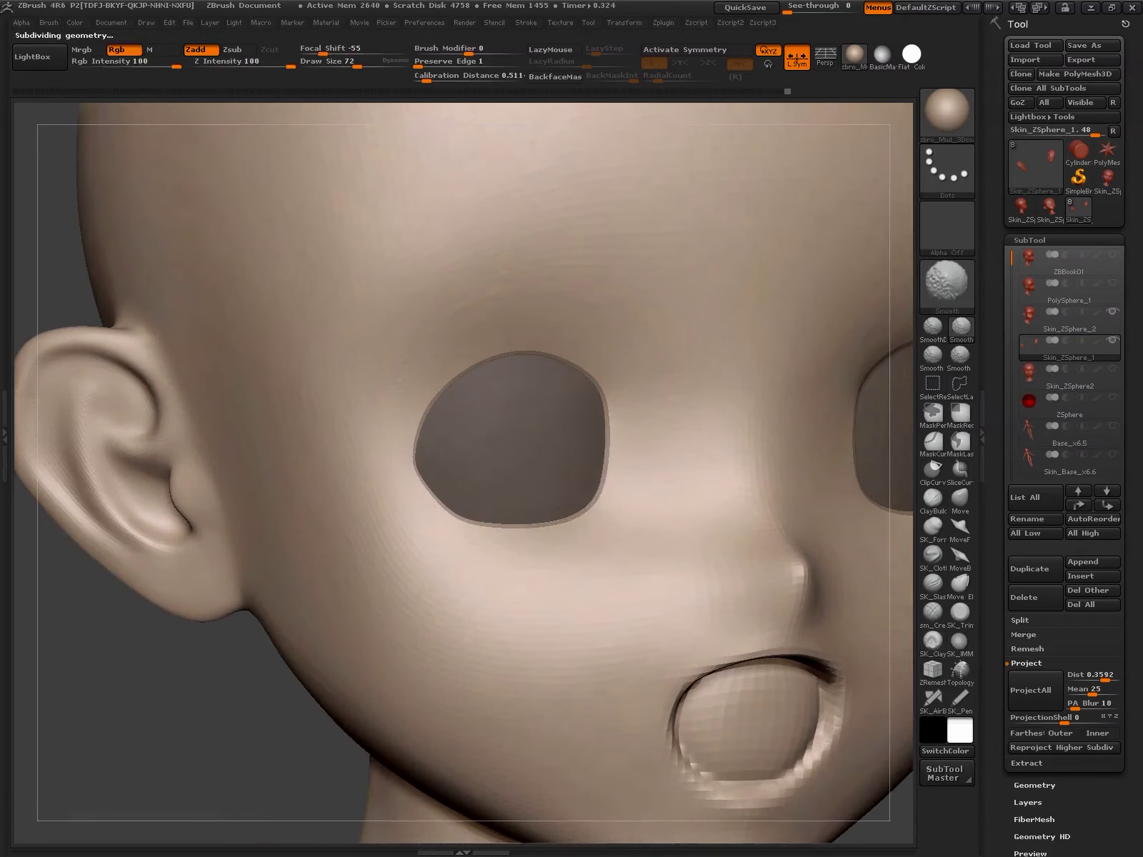
key("shift")
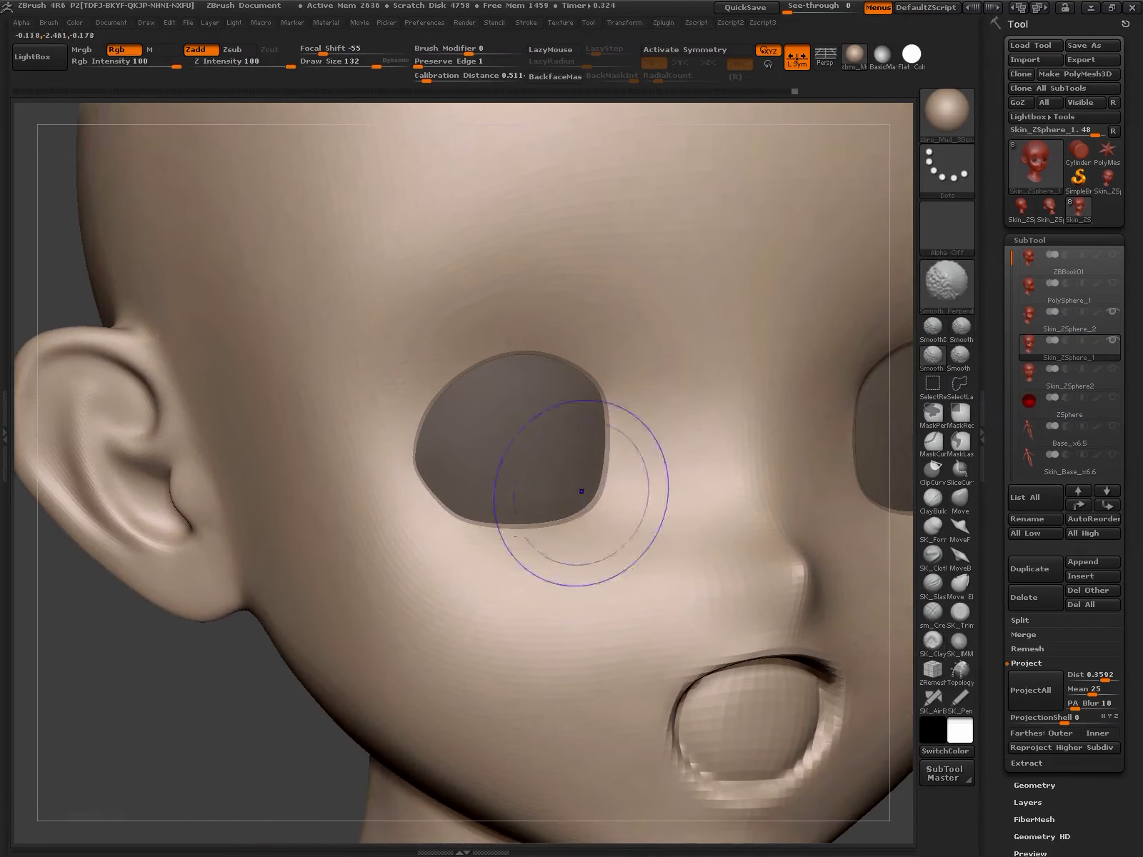
key("f")
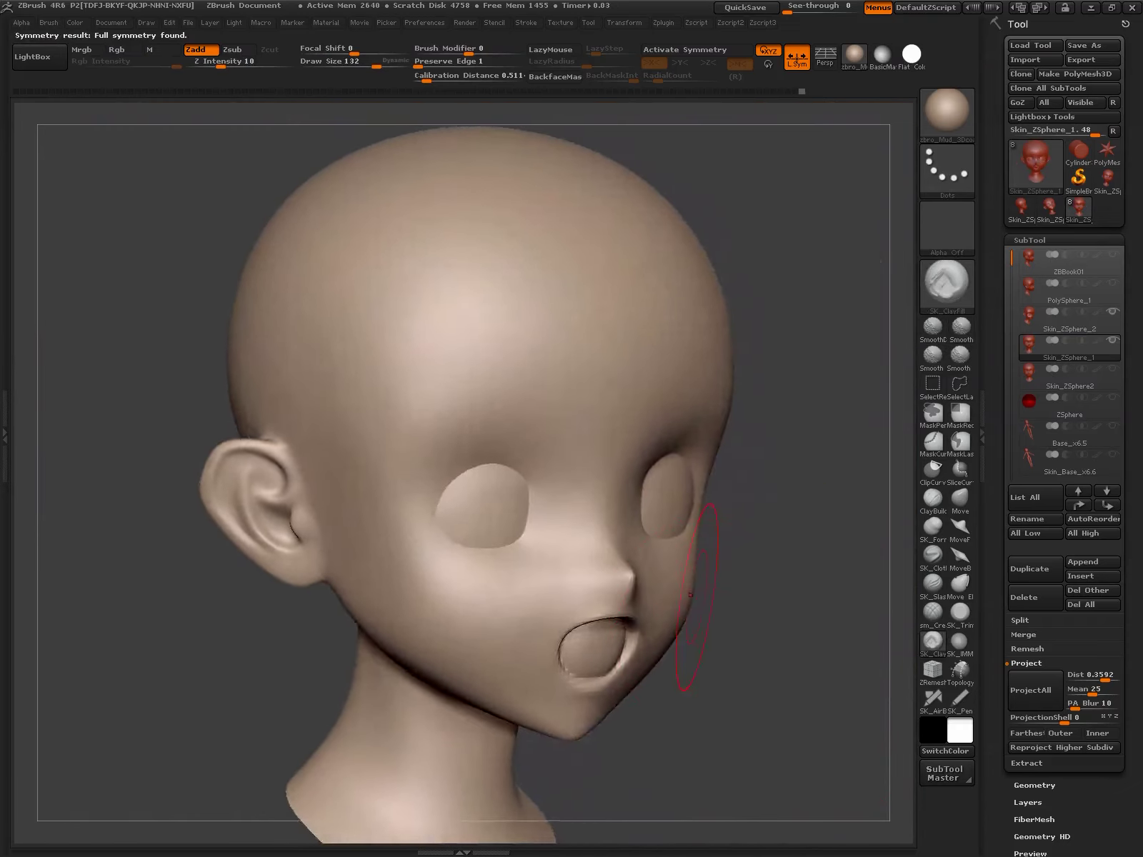
- Reshape the cheek and jaw contour with Move while stepping between subdivision levels
mouse_move(652, 714)
left_mouse_down()
mouse_move(716, 449)
mouse_move(778, 421)
left_mouse_up()
left_click(960, 498)
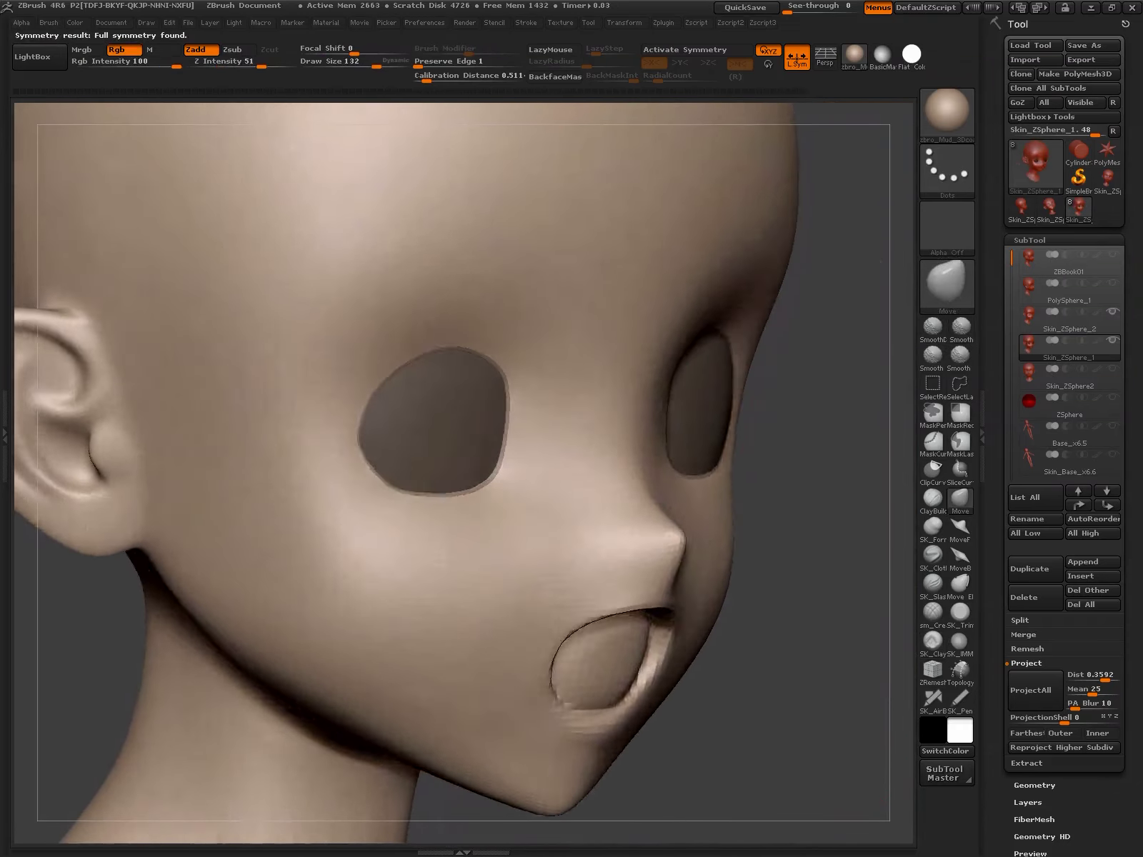
key("shift+d")
key("d")
key("shift+d")
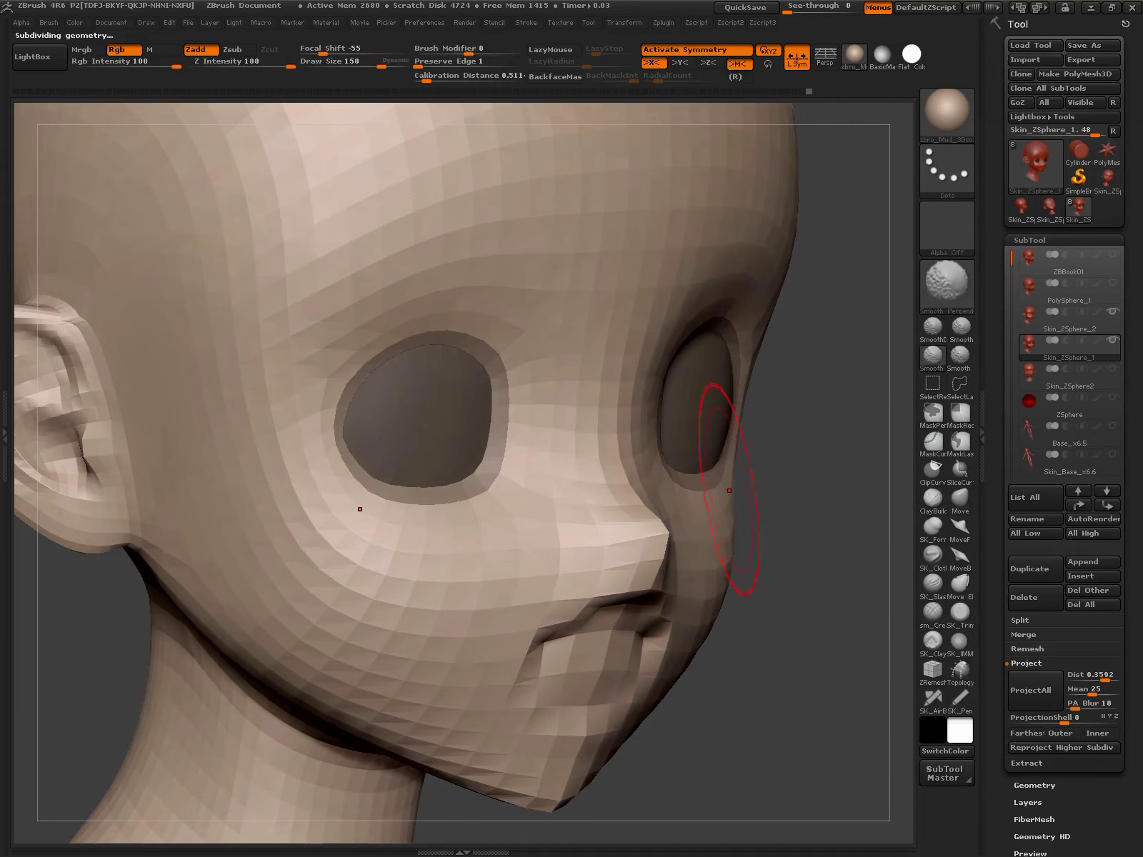
left_click_drag(727, 503, 778, 395)
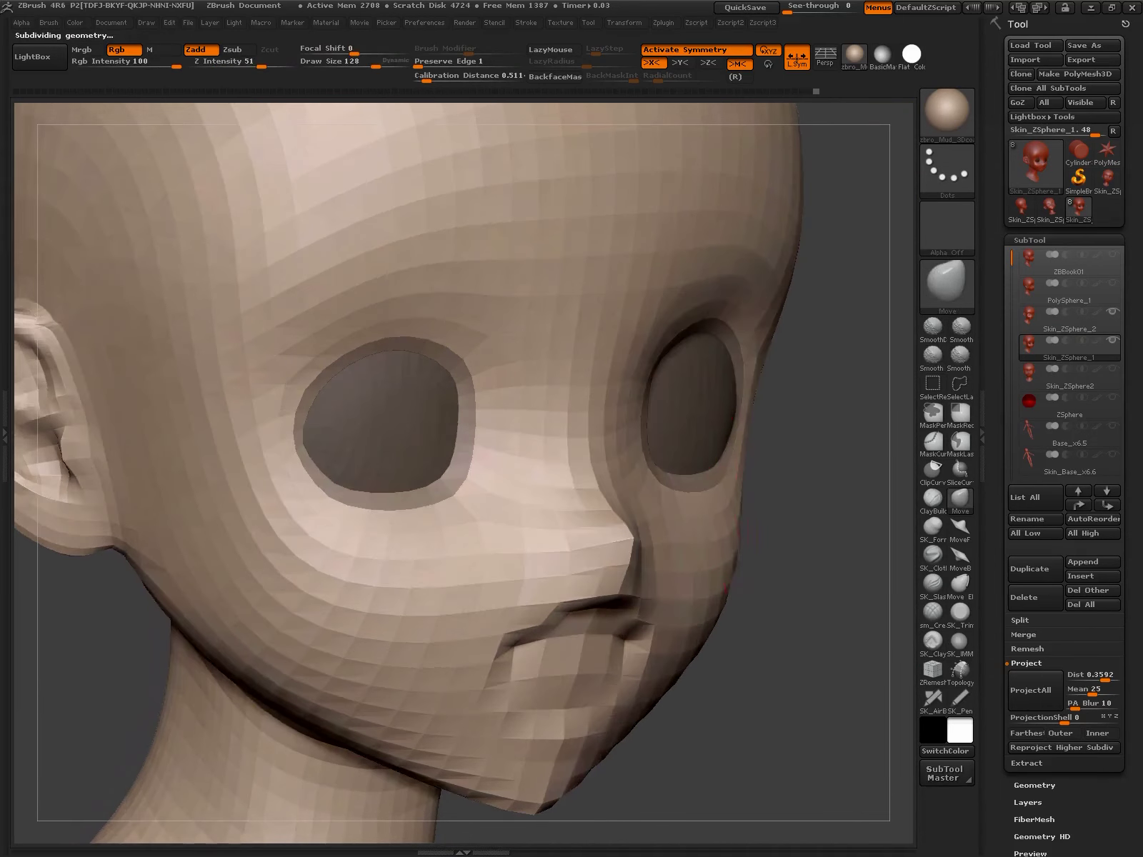
key("d")
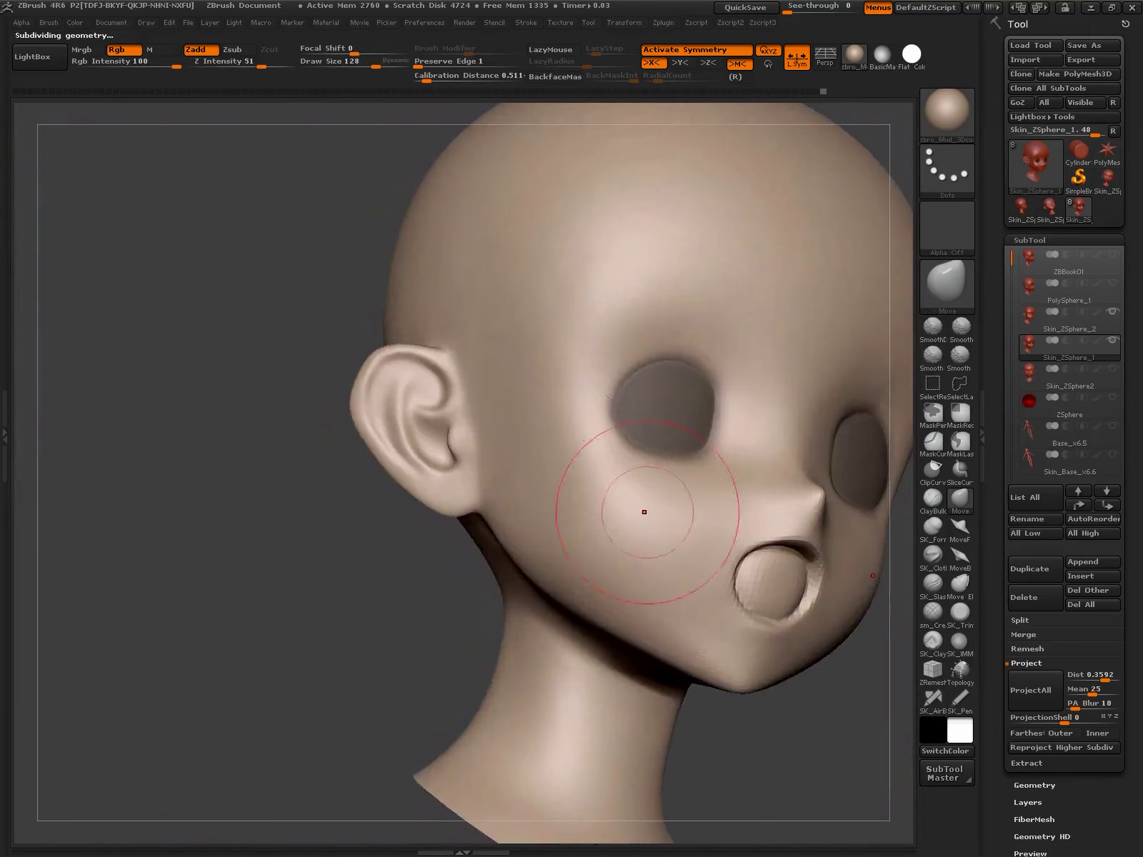
- Refine the cheeks beside the open mouth with Move from three-quarter and front views
mouse_move(645, 510)
left_mouse_down("alt")
mouse_move(662, 382)
mouse_move(607, 386)
left_mouse_up("alt")
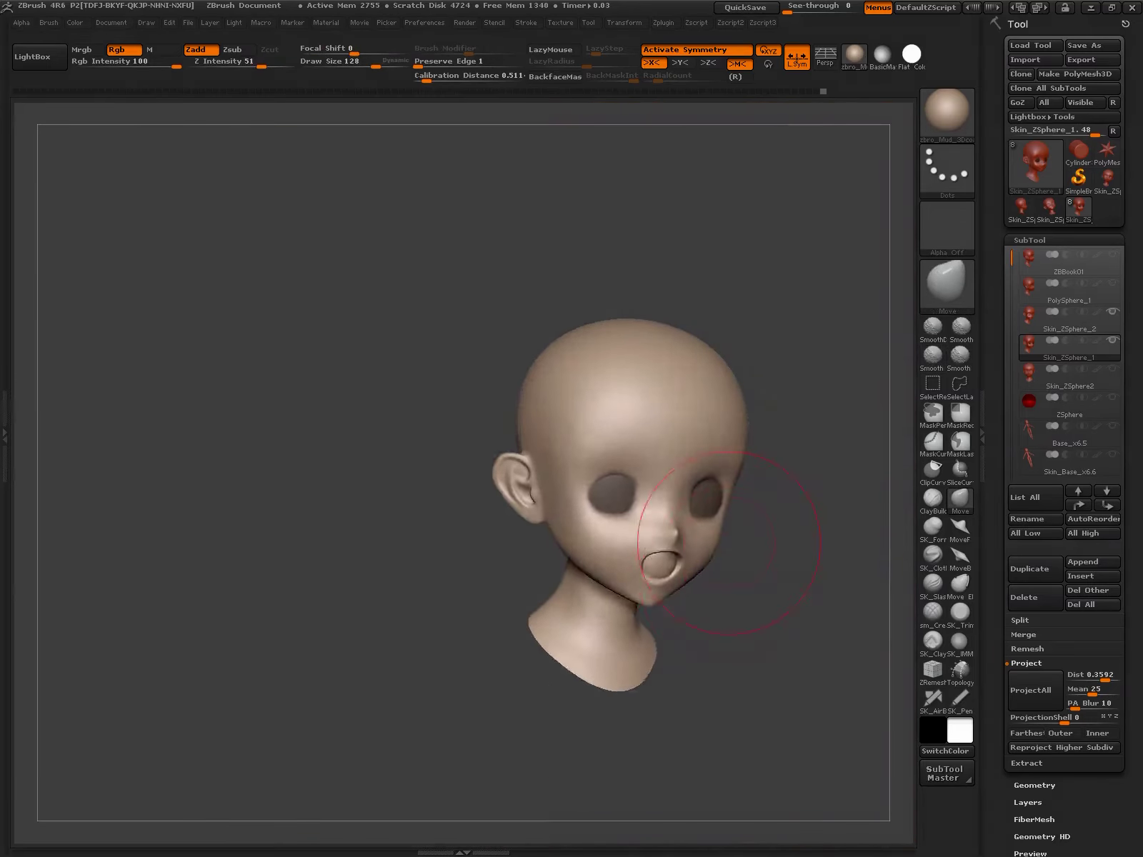
mouse_move(765, 523)
left_mouse_down("alt")
mouse_move(702, 574)
mouse_move(727, 517)
left_mouse_up("alt")
mouse_move(750, 428)
left_mouse_down("alt")
mouse_move(727, 505)
mouse_move(625, 472)
mouse_move(494, 533)
mouse_move(485, 564)
mouse_move(412, 476)
left_mouse_up("alt")
key("b")
key("m")
key("v")
left_click_drag(432, 549, 420, 510, "alt")
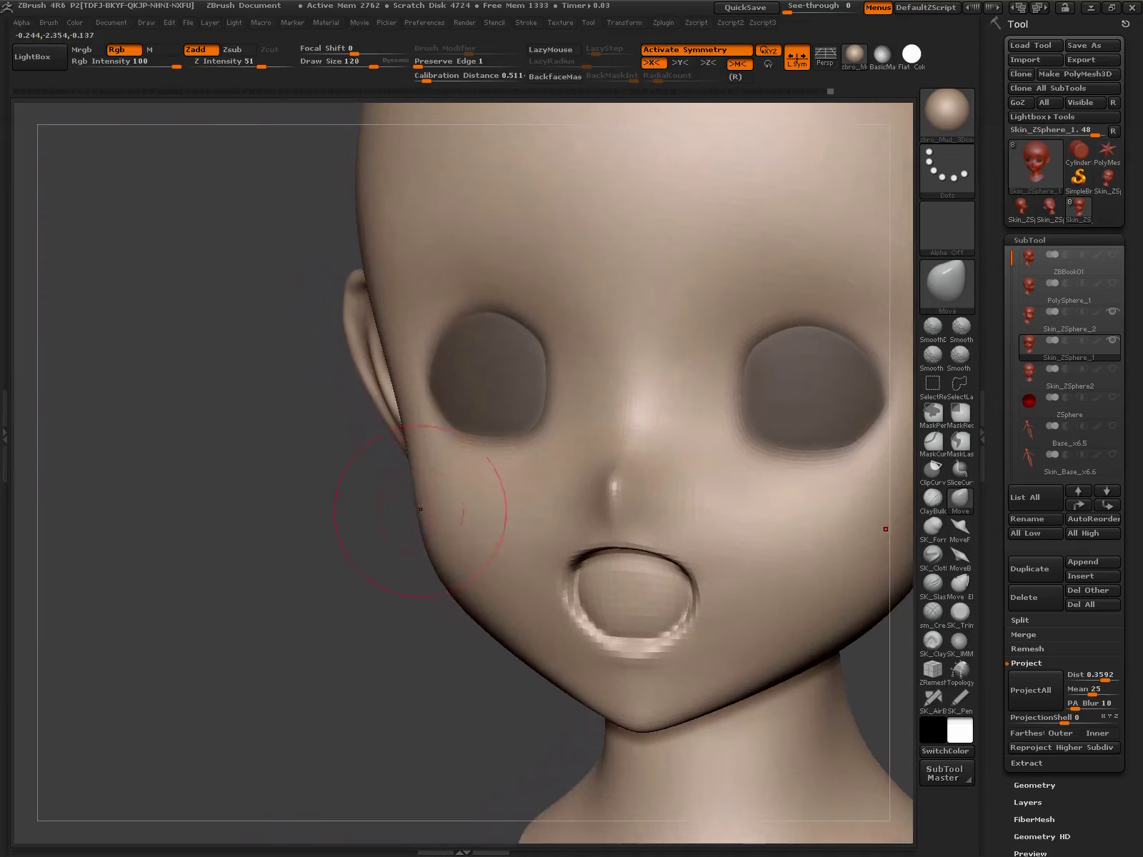
- Smooth the mouth and lip area, turning the head between both profiles and front
mouse_move(542, 500)
left_mouse_down("alt")
mouse_move(557, 471)
mouse_move(574, 485)
mouse_move(519, 461)
mouse_move(594, 594)
left_mouse_up("alt")
key("ctrl+d")
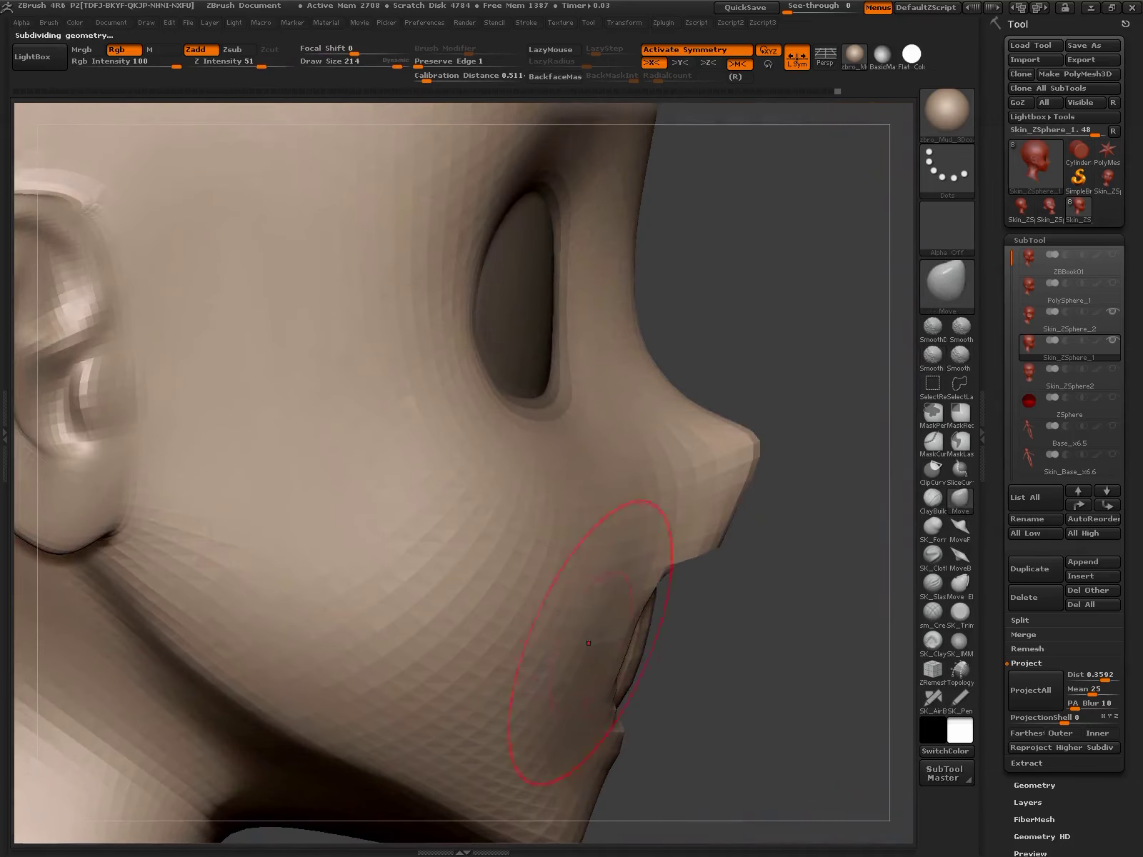
mouse_move(577, 662)
left_mouse_down()
mouse_move(428, 643)
mouse_move(443, 499)
left_mouse_up()
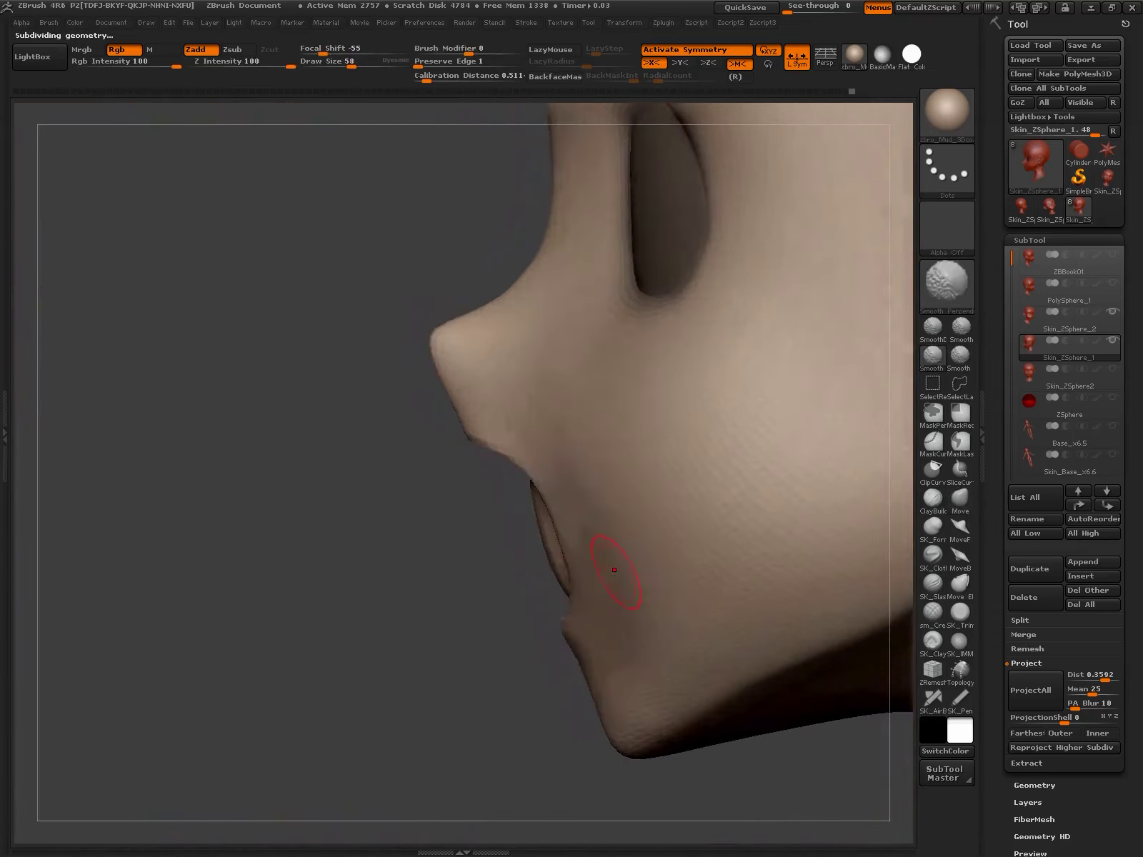
mouse_move(592, 747)
left_mouse_down()
mouse_move(599, 765)
mouse_move(777, 683)
mouse_move(663, 584)
mouse_move(629, 457)
mouse_move(543, 457)
mouse_move(542, 372)
mouse_move(643, 500)
mouse_move(747, 477)
left_mouse_up()
mouse_move(285, 428)
left_mouse_down()
mouse_move(610, 530)
mouse_move(602, 430)
mouse_move(586, 421)
left_mouse_up()
- With Polyframe toggled, adjust the eye socket edges and cheeks at a lower subdivision level
key("shift+f")
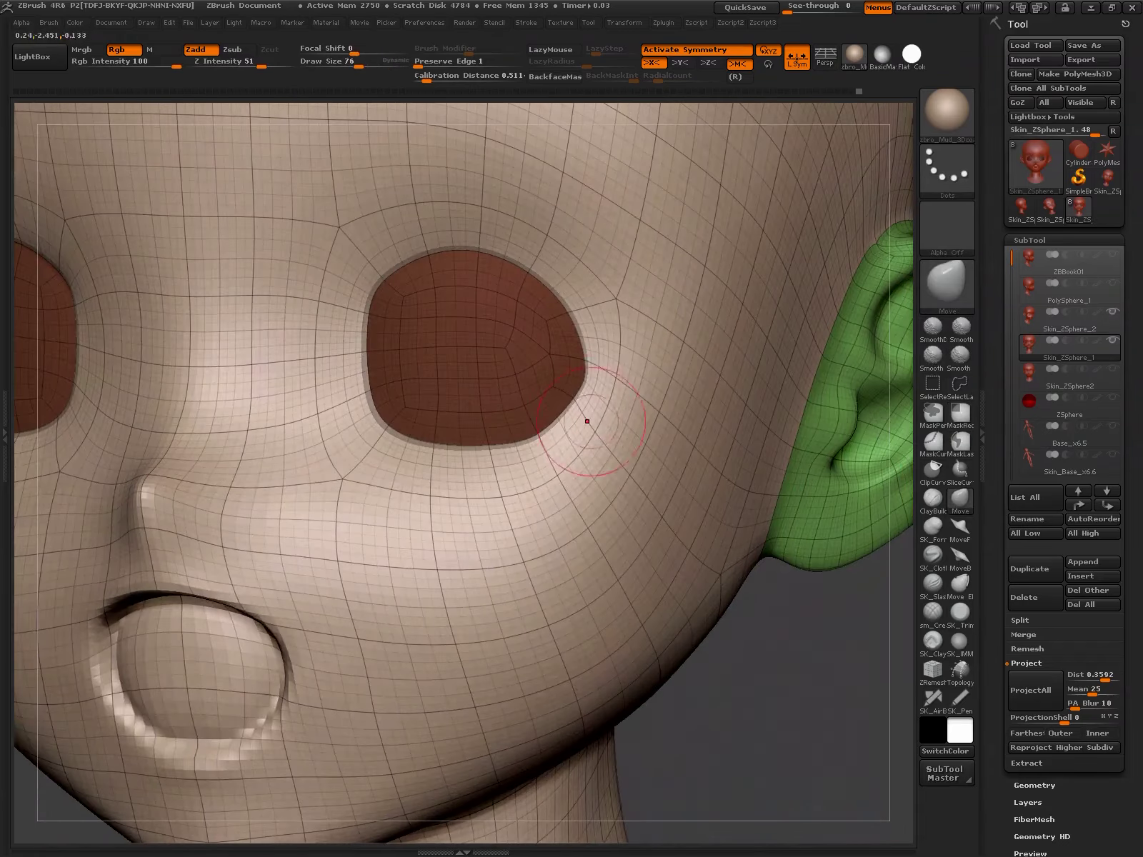
key("shift+d")
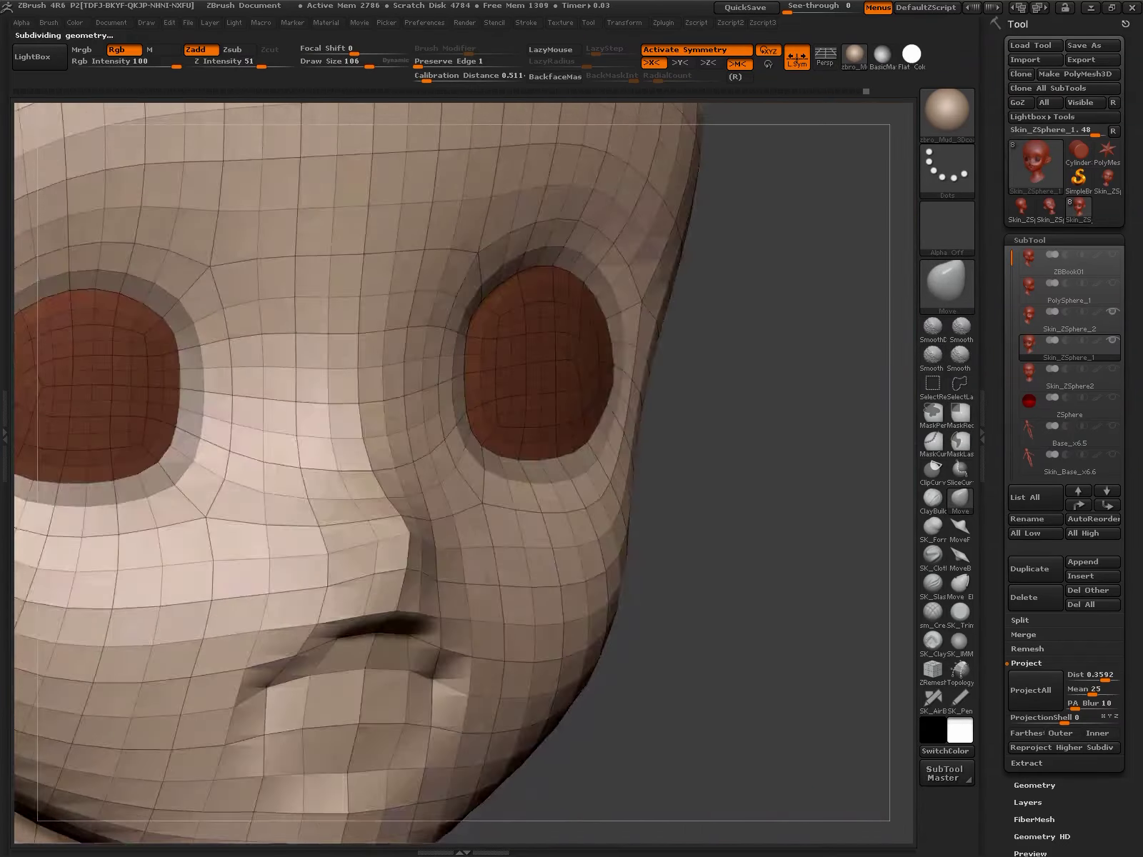
mouse_move(612, 451)
left_mouse_down()
mouse_move(658, 497)
mouse_move(608, 348)
mouse_move(638, 664)
mouse_move(764, 764)
mouse_move(642, 628)
mouse_move(570, 579)
mouse_move(587, 547)
mouse_move(566, 592)
mouse_move(590, 573)
left_mouse_up()
key("shift+f")
key("shift")
key("shift+d")
key("d")
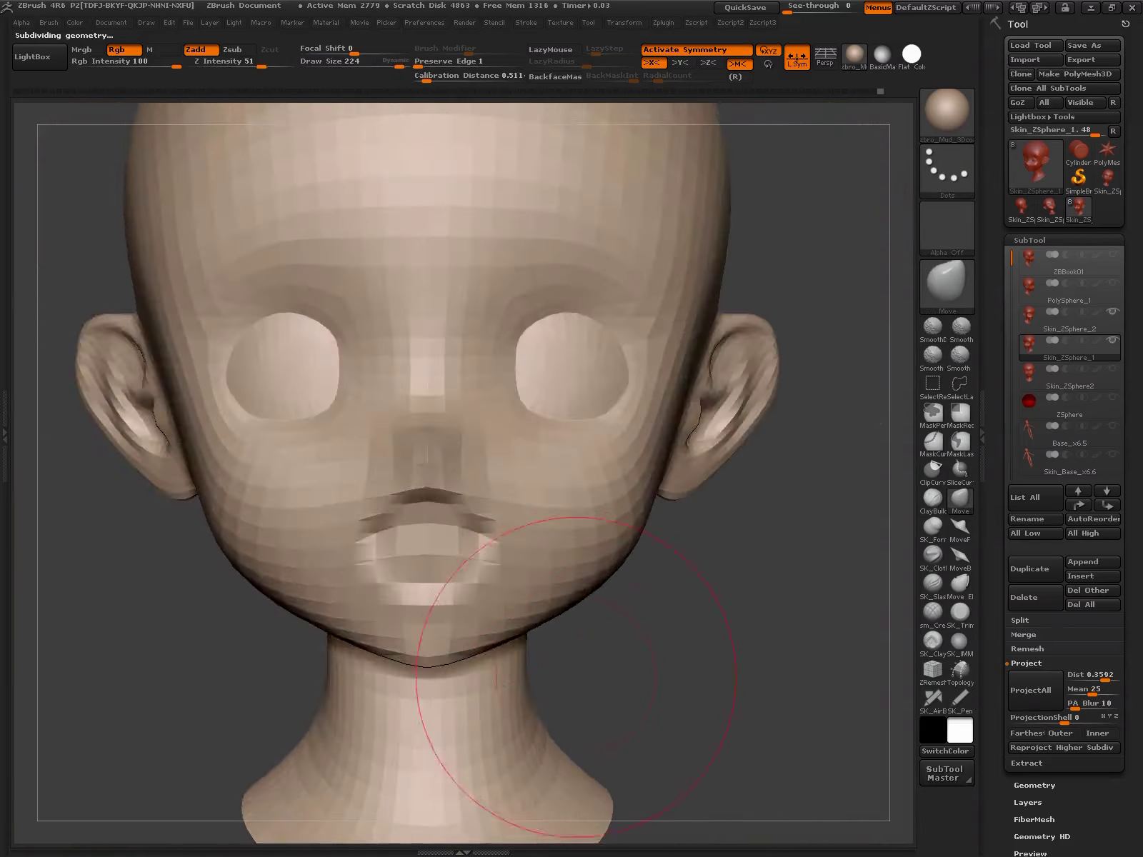
mouse_move(536, 714)
left_mouse_down()
mouse_move(485, 689)
mouse_move(561, 612)
mouse_move(599, 657)
mouse_move(594, 502)
mouse_move(564, 500)
mouse_move(617, 523)
mouse_move(522, 386)
mouse_move(620, 520)
mouse_move(561, 739)
mouse_move(612, 382)
mouse_move(663, 663)
mouse_move(615, 548)
mouse_move(617, 558)
left_mouse_up()
key("shift+d")
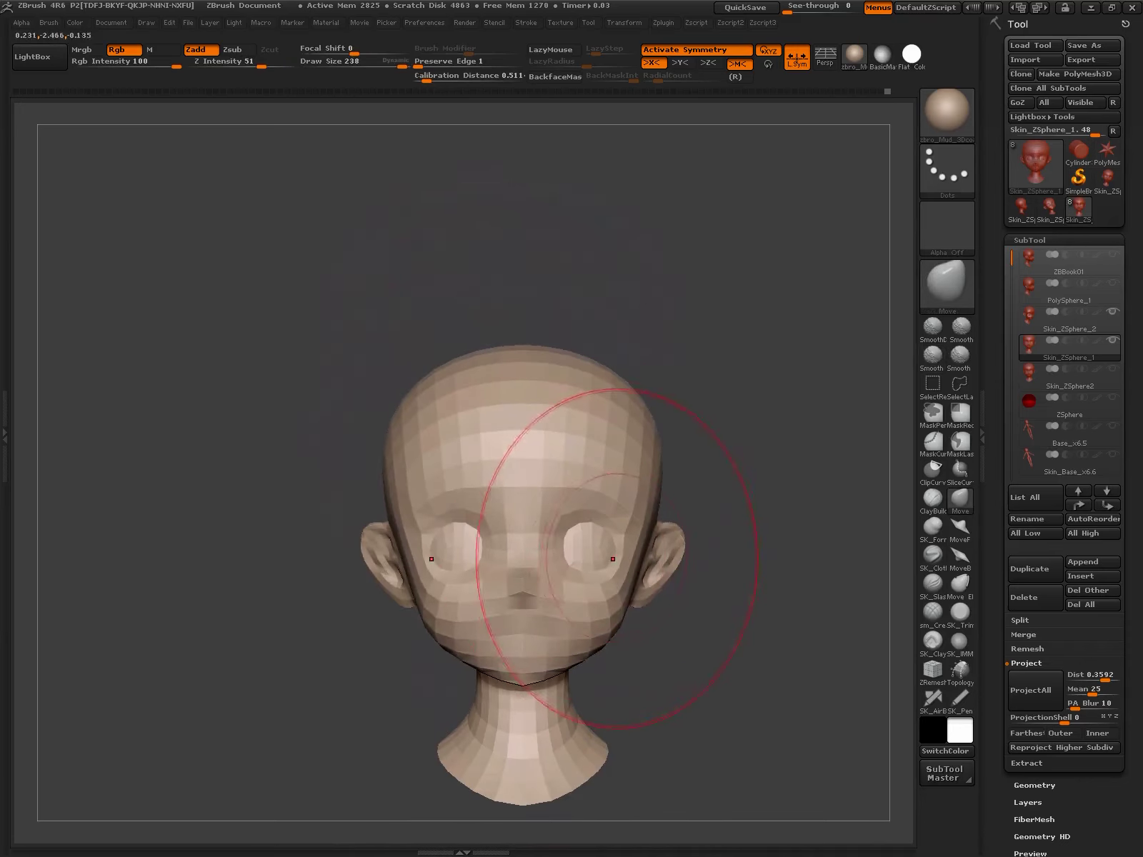
- Mask a vertical strip down the face centre and reshape the cheeks with the Move brush
left_click_drag(471, 433, 523, 740, "ctrl")
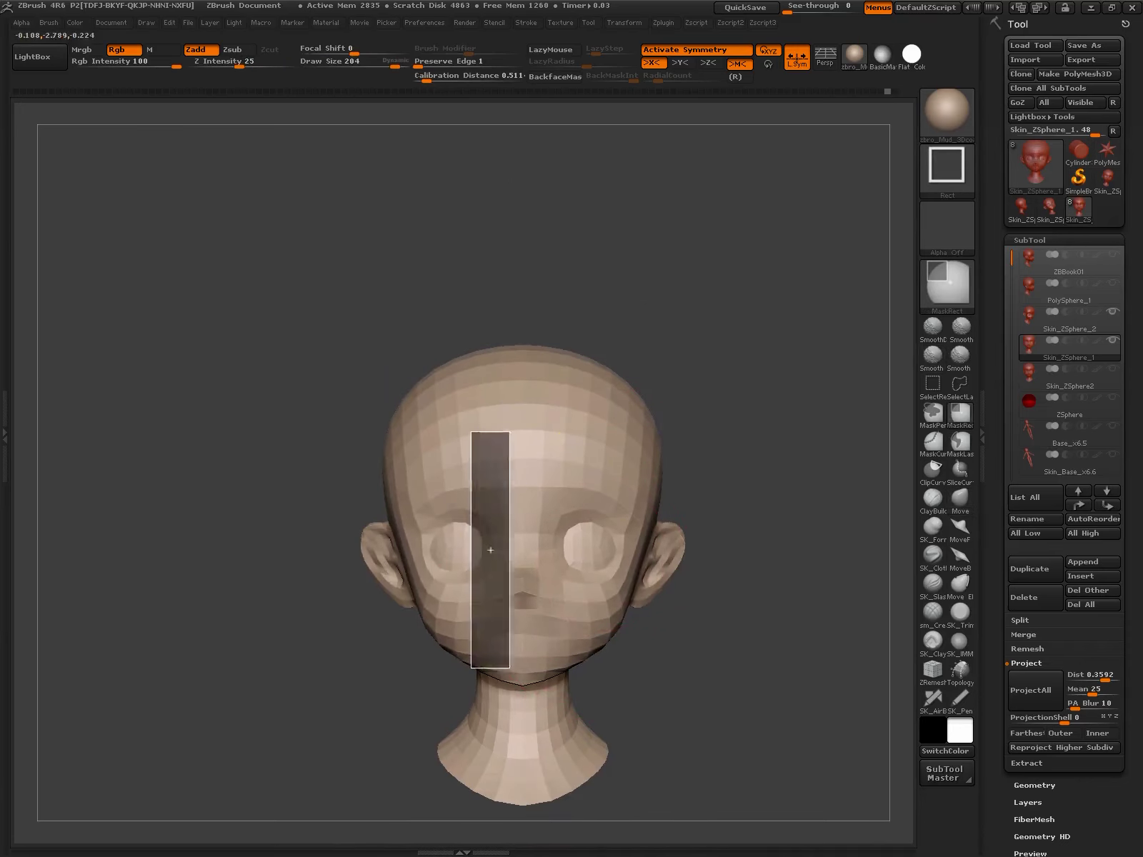
left_click(658, 643, "ctrl")
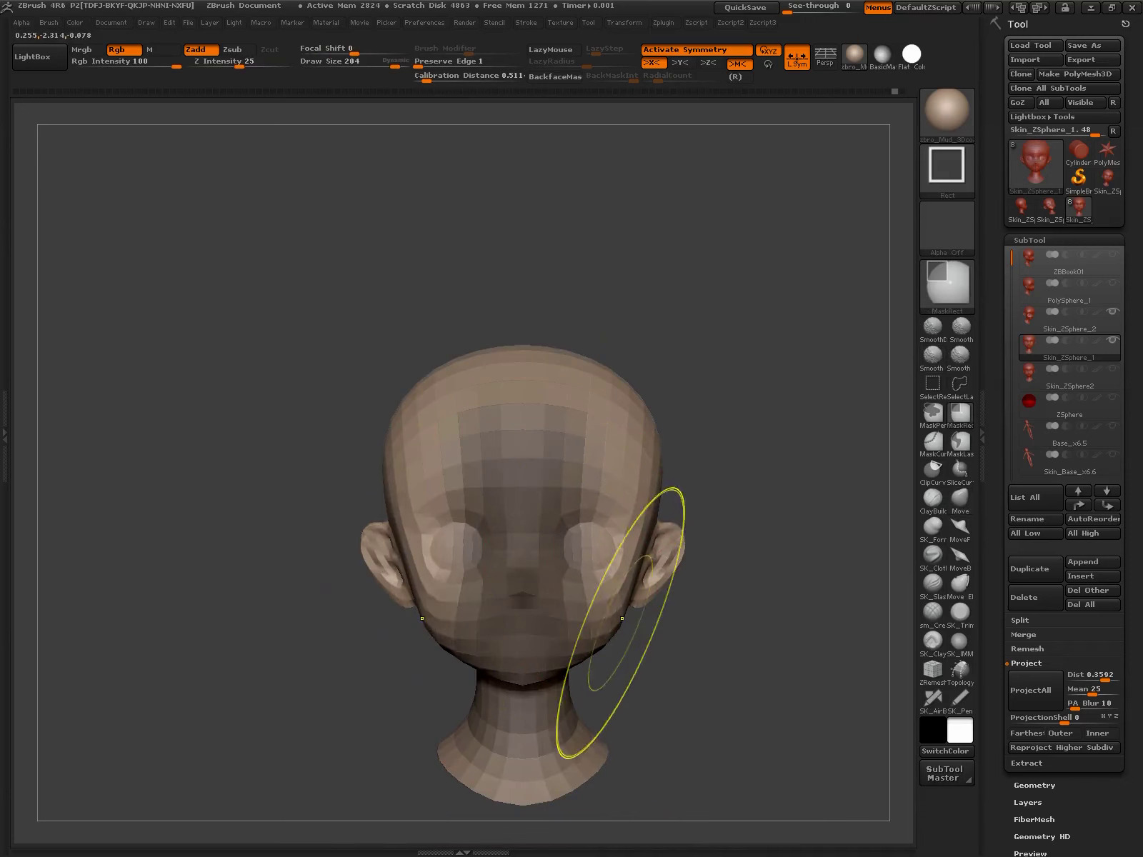
left_click_drag(682, 639, 671, 629, "ctrl")
left_click_drag(482, 406, 516, 653, "ctrl")
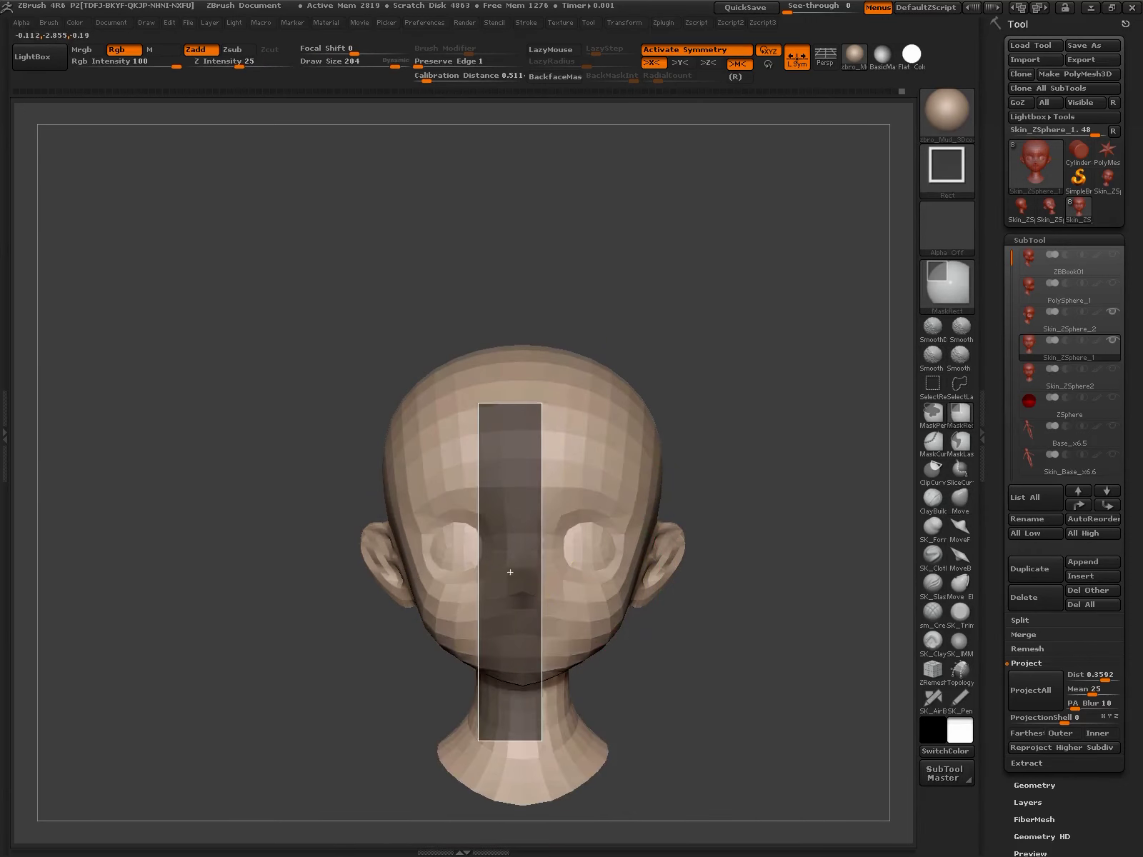
left_click_drag(542, 740, 543, 741, "ctrl")
left_click_drag(498, 653, 499, 653, "ctrl")
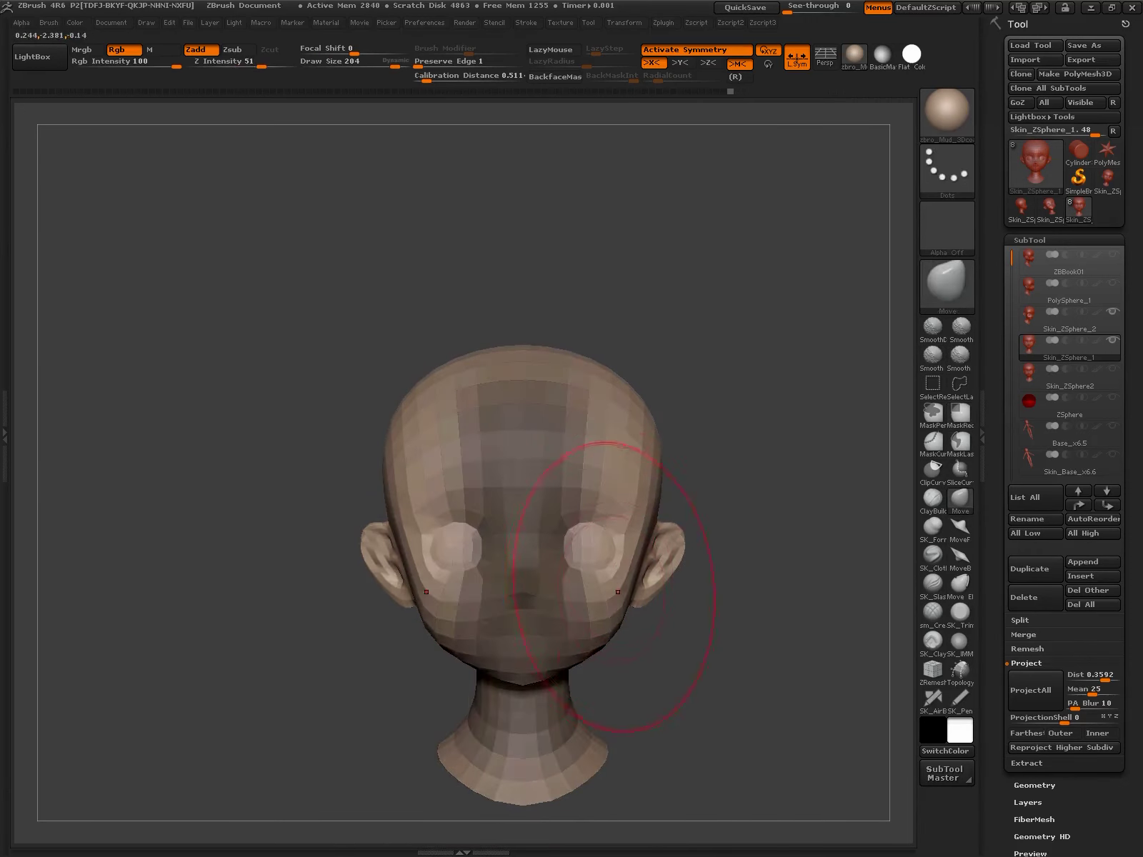
- Return the head to its highest subdivision level and inspect the reshaped jaw
mouse_move(606, 600)
left_mouse_down()
mouse_move(668, 727)
mouse_move(732, 687)
mouse_move(612, 682)
mouse_move(618, 637)
left_mouse_up()
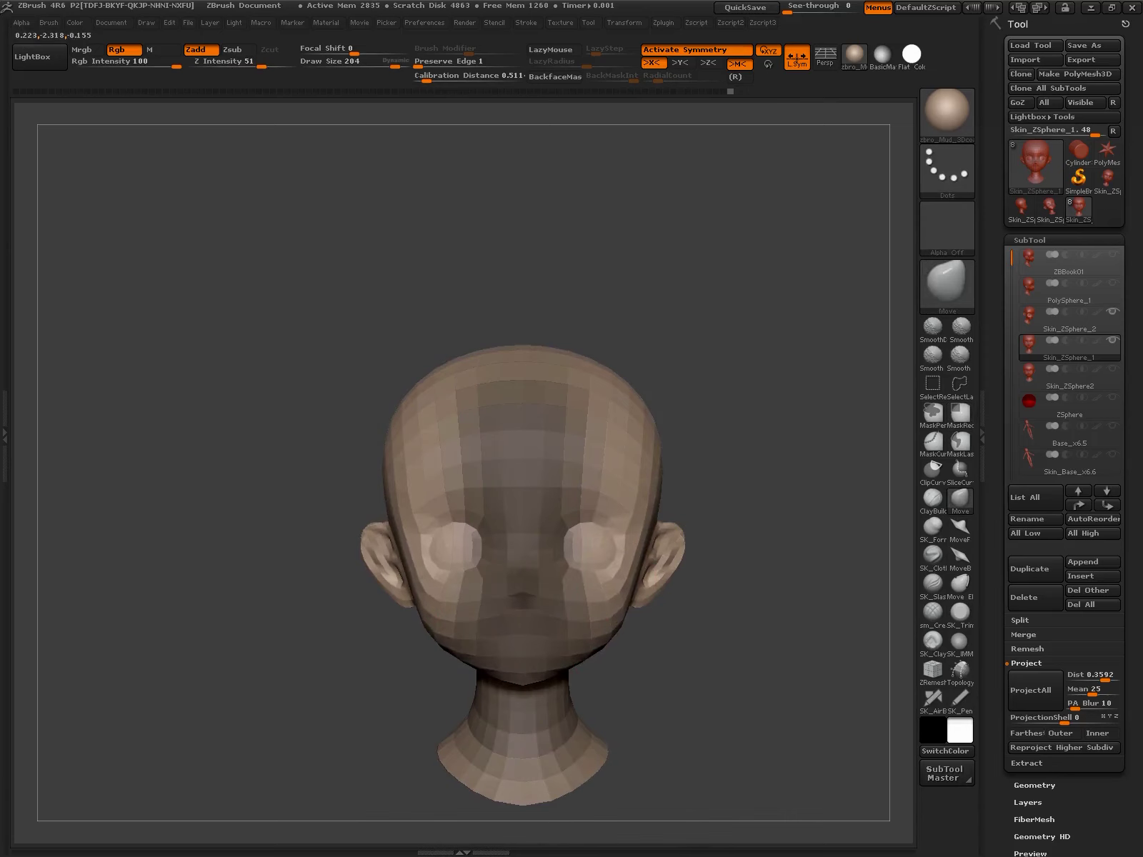
key("ctrl+d")
mouse_move(791, 561)
left_mouse_down()
mouse_move(747, 675)
mouse_move(756, 702)
mouse_move(528, 735)
mouse_move(570, 530)
left_mouse_up()
- Smooth the lip edge below the nose in a close profile view
left_click_drag(911, 572, 544, 479)
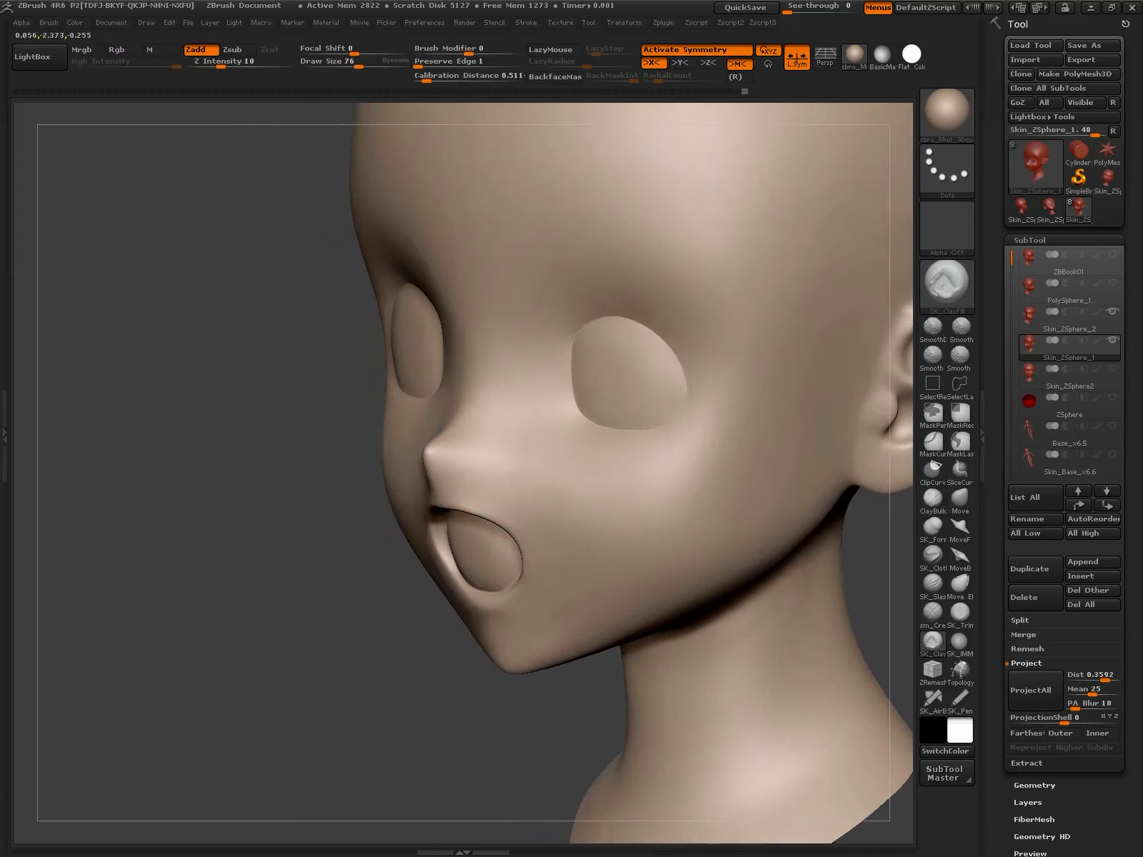
mouse_move(551, 599)
left_mouse_down()
mouse_move(581, 633)
mouse_move(714, 571)
mouse_move(889, 517)
left_mouse_up()
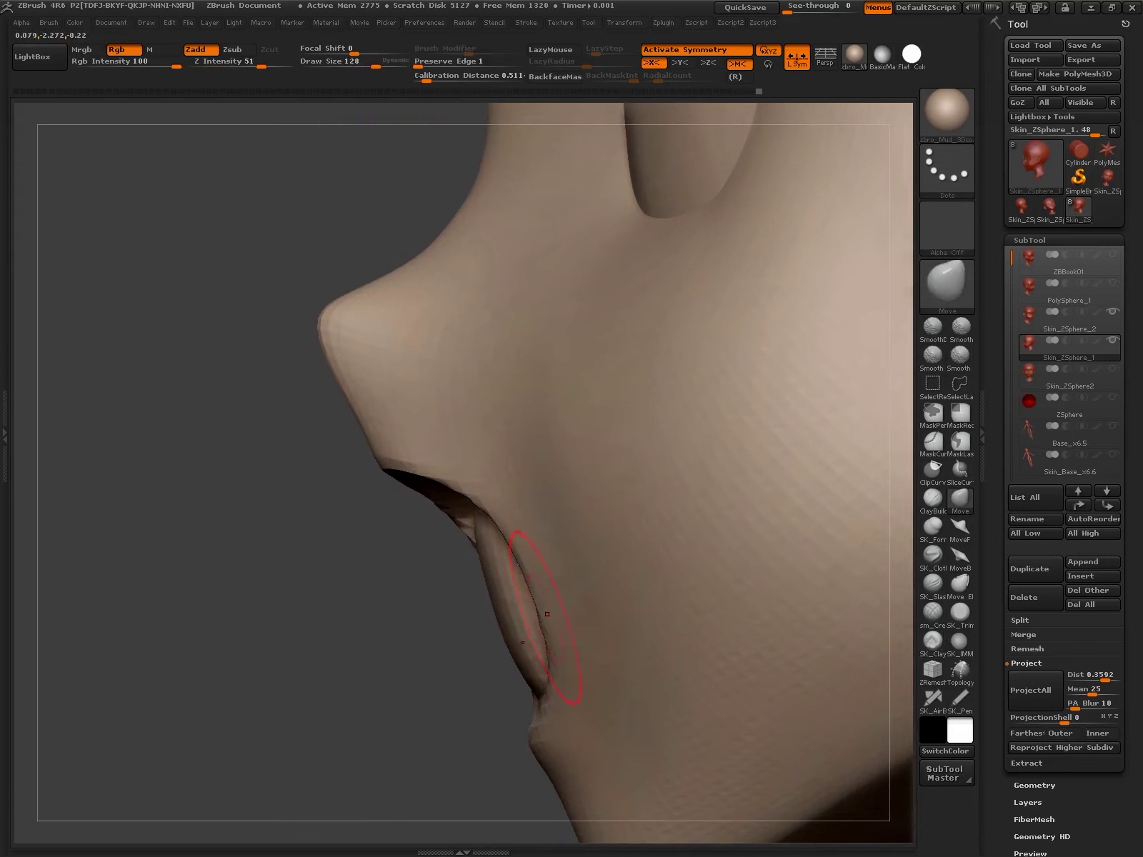
key("ctrl+d")
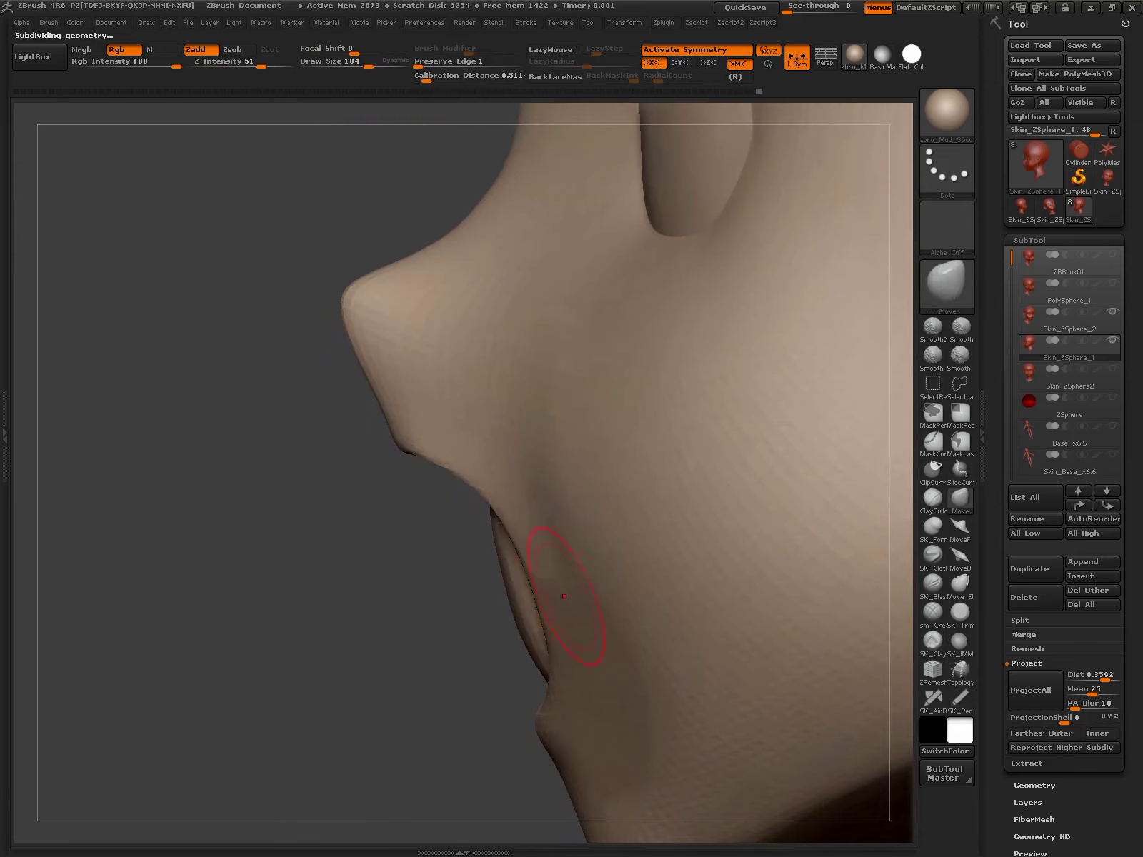
left_click_drag(564, 596, 500, 557, "alt")
mouse_move(864, 544)
left_mouse_down()
mouse_move(612, 484)
mouse_move(561, 574)
mouse_move(536, 476)
mouse_move(653, 485)
mouse_move(697, 524)
mouse_move(635, 582)
mouse_move(702, 460)
mouse_move(685, 400)
mouse_move(625, 727)
mouse_move(625, 650)
mouse_move(686, 514)
mouse_move(649, 627)
left_mouse_up()
- Reshape the cheek contour with the Move brush from a new profile angle
key("b")
key("m")
key("v")
left_click_drag(887, 519, 599, 607)
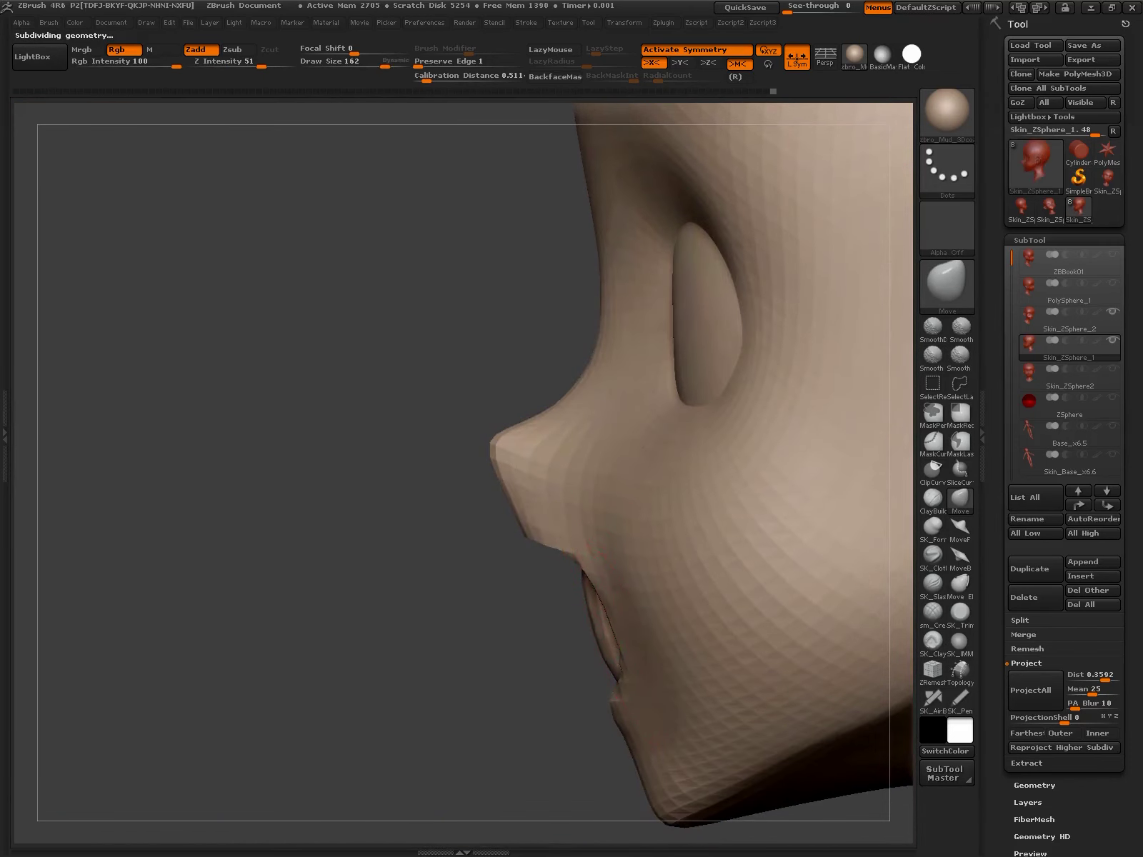
mouse_move(599, 607)
left_mouse_down()
mouse_move(518, 620)
mouse_move(571, 564)
left_mouse_up()
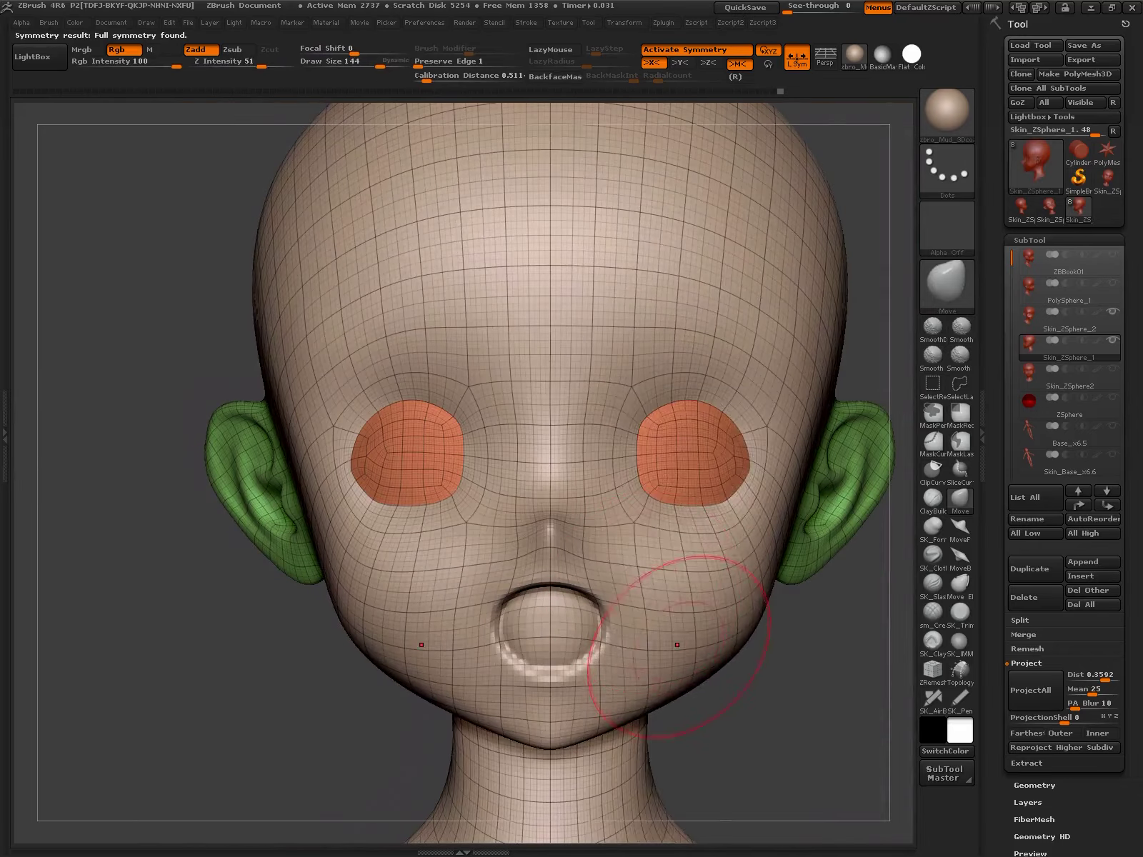
key("shift+f")
- Refine the mouth corners, nostril and eye socket area at a lower subdivision level
left_click_drag(682, 647, 727, 625)
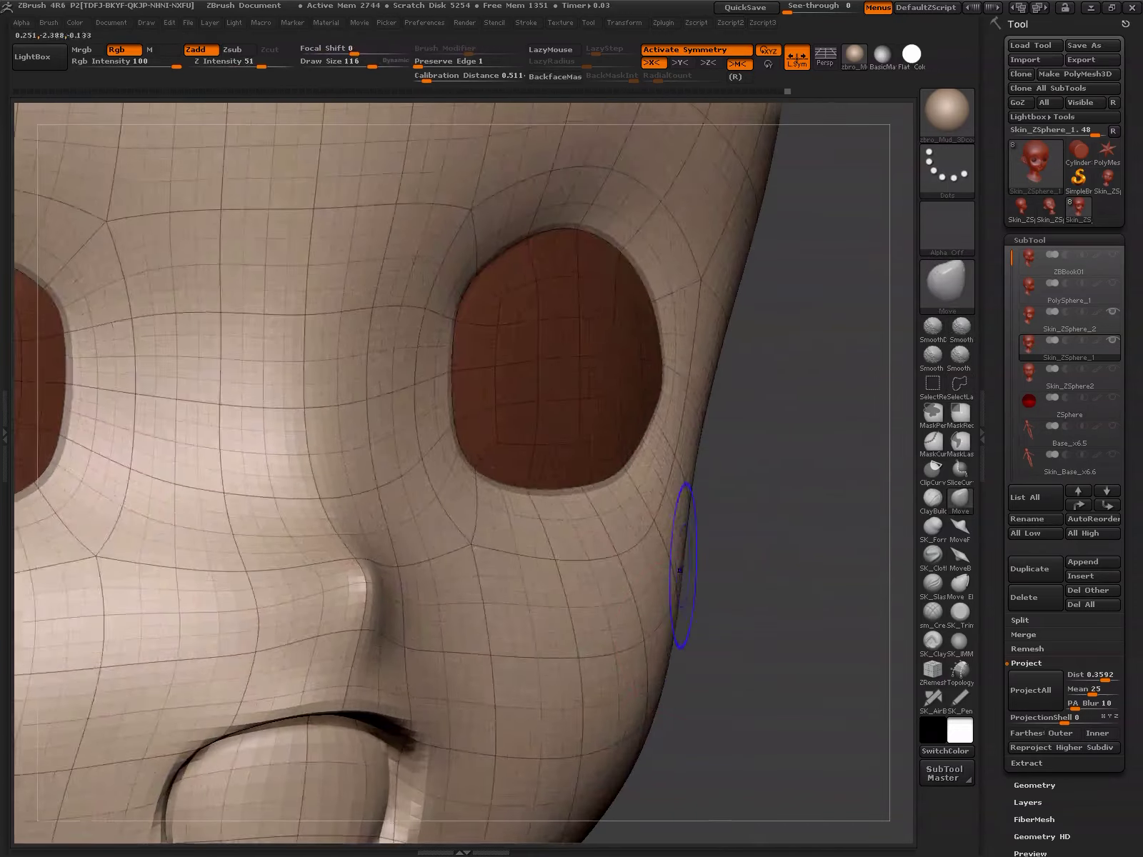
key("shift+d")
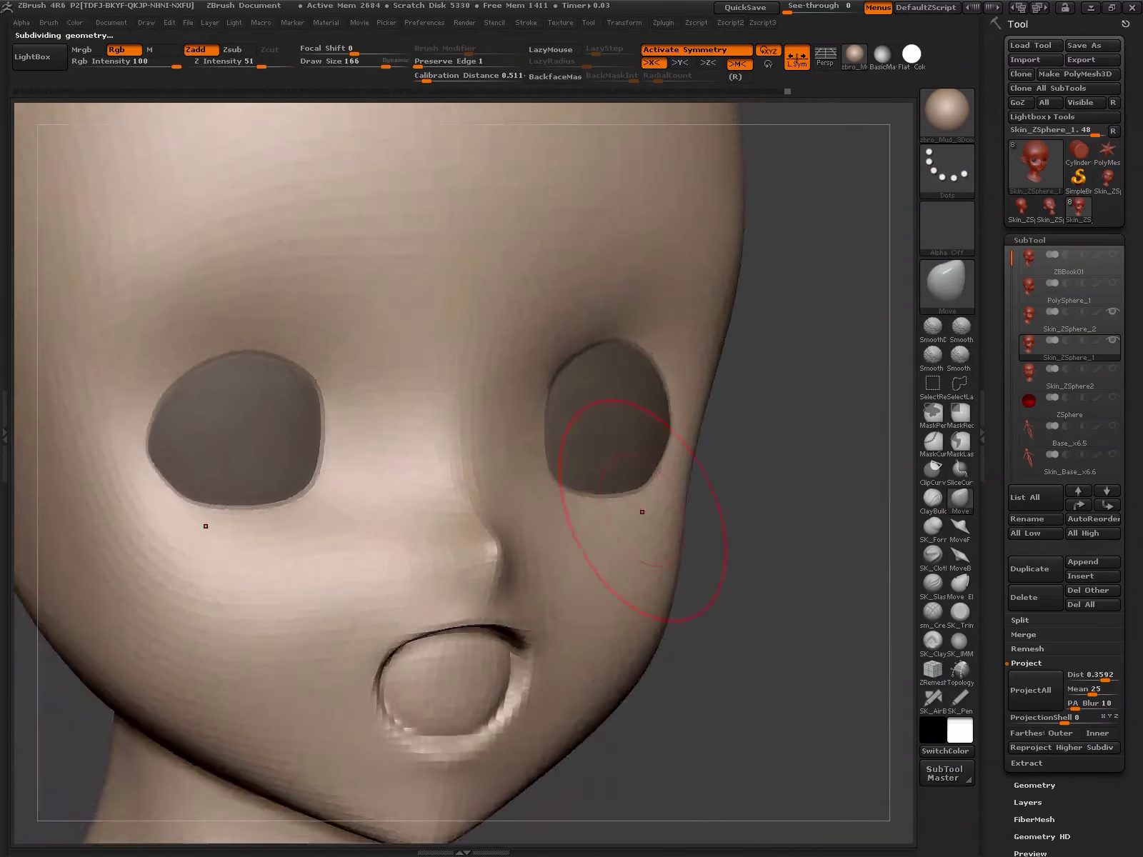
mouse_move(638, 497)
left_mouse_down()
mouse_move(614, 545)
mouse_move(607, 496)
mouse_move(609, 526)
mouse_move(564, 500)
left_mouse_up()
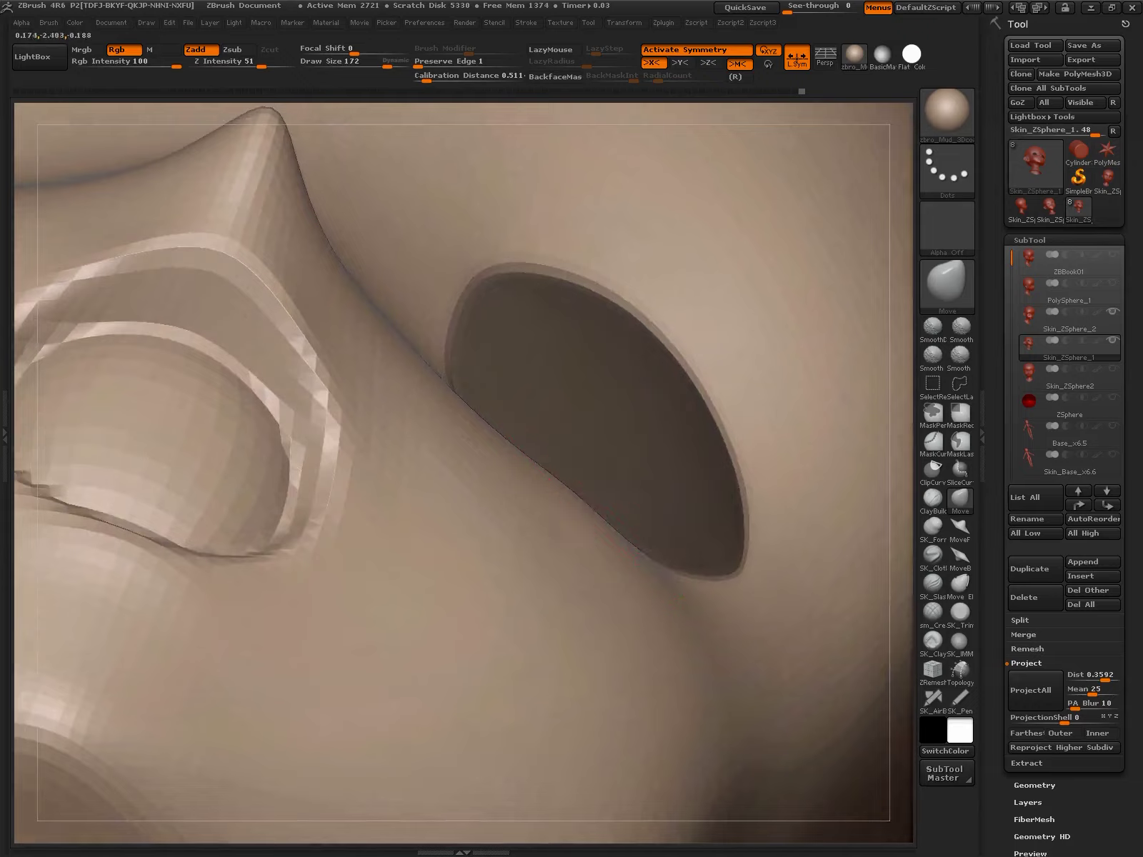
left_click_drag(400, 343, 468, 447)
key("shift+d")
key("b")
key("m")
key("v")
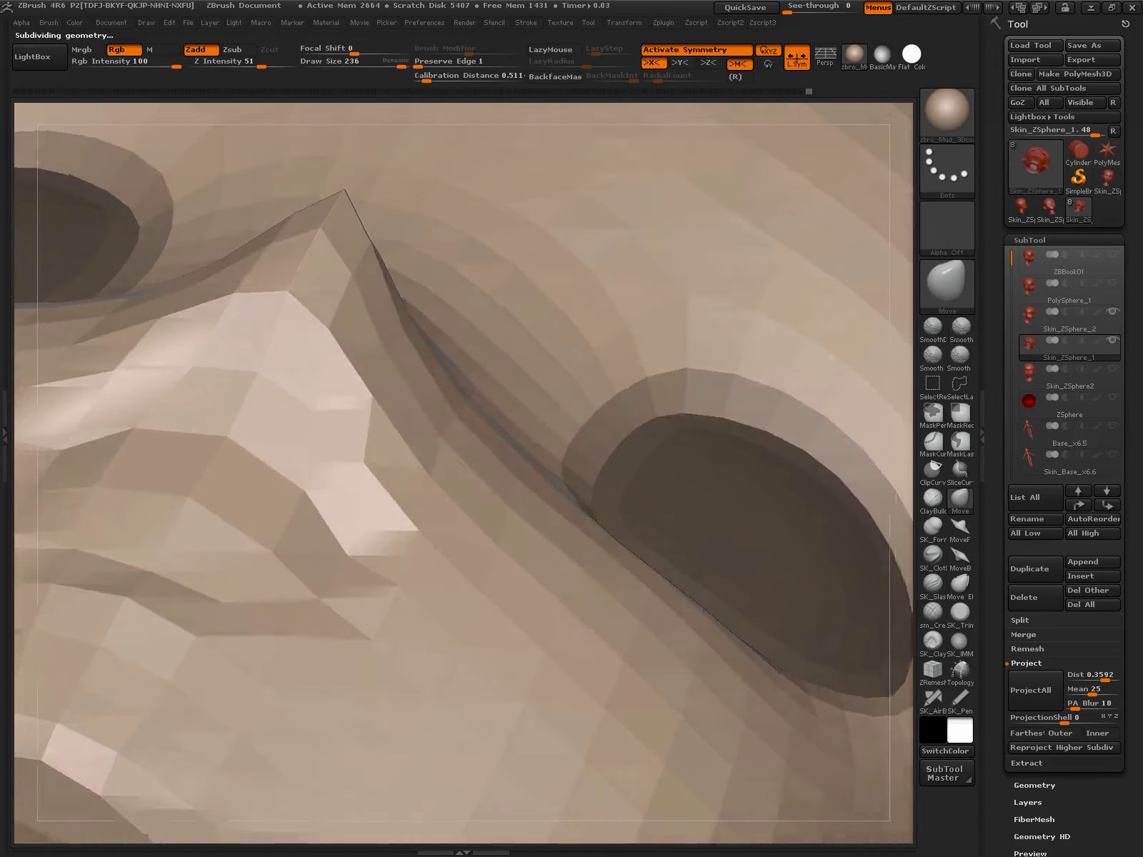
mouse_move(469, 406)
left_mouse_down()
mouse_move(489, 430)
mouse_move(472, 523)
mouse_move(543, 429)
mouse_move(577, 433)
mouse_move(816, 599)
mouse_move(764, 510)
mouse_move(740, 586)
mouse_move(487, 516)
mouse_move(510, 472)
mouse_move(688, 472)
mouse_move(664, 545)
mouse_move(502, 524)
mouse_move(543, 442)
mouse_move(510, 548)
left_mouse_up()
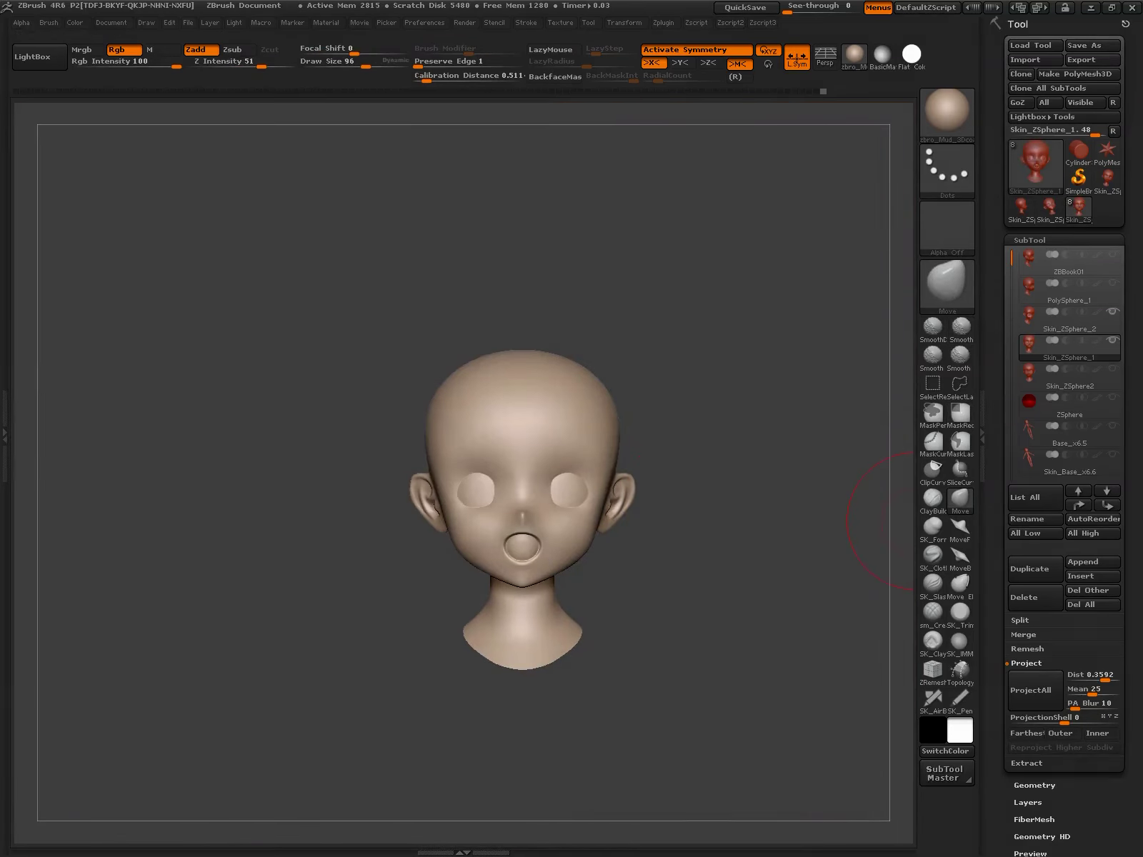
- Save the head over the existing ZBBook01.ZTL tool file
left_click_drag(712, 634, 671, 607, "alt")
left_click(1092, 45)
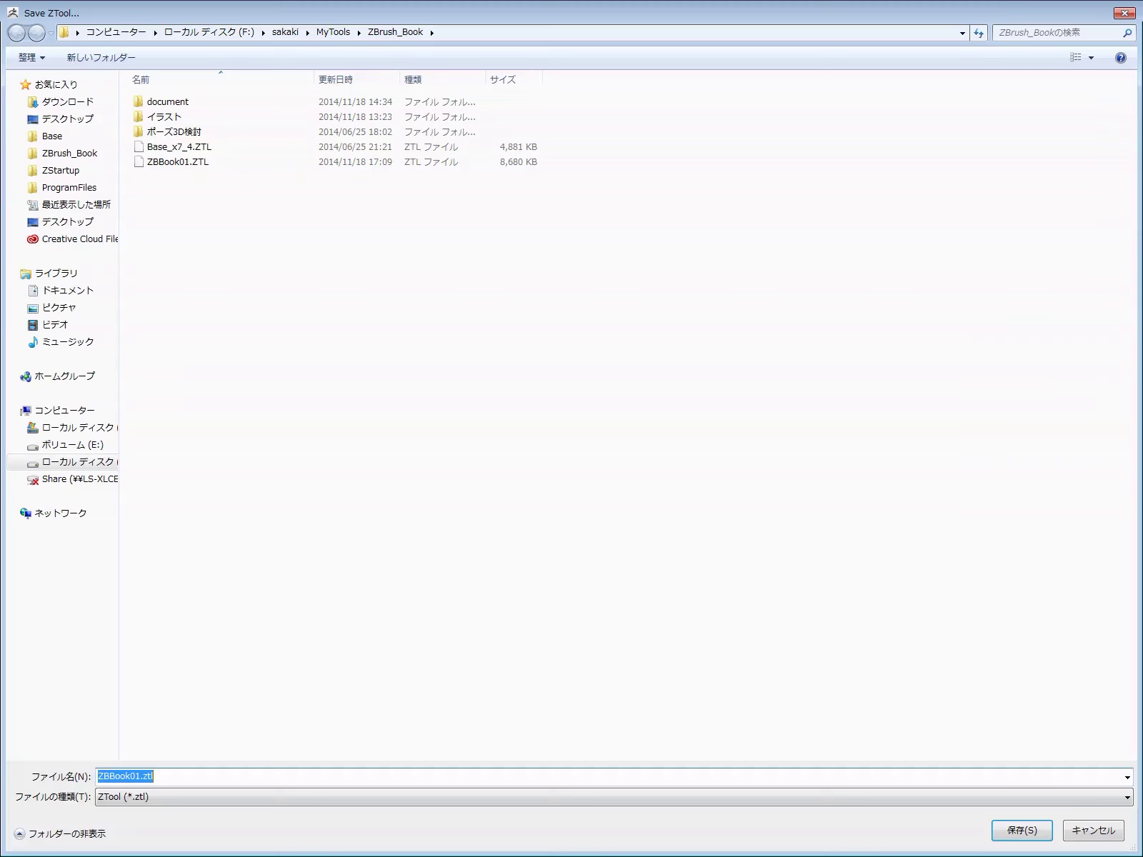
double_click(179, 162)
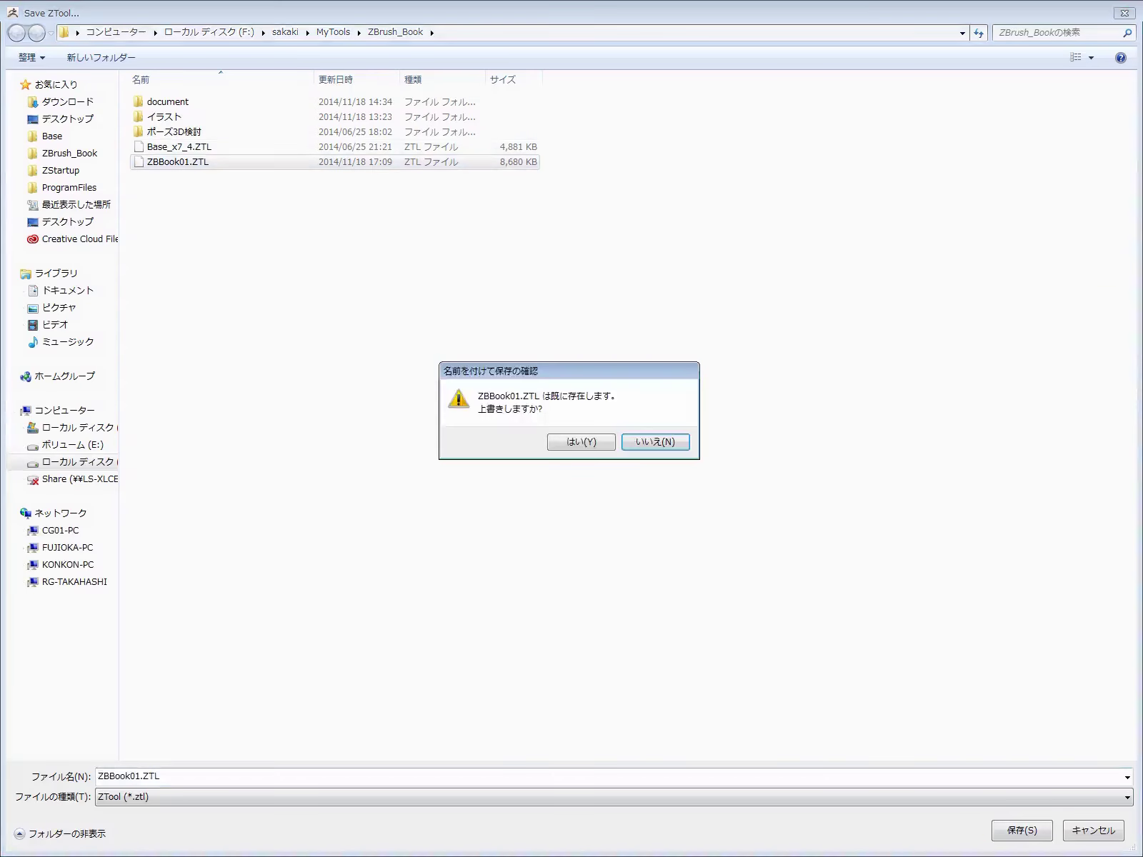